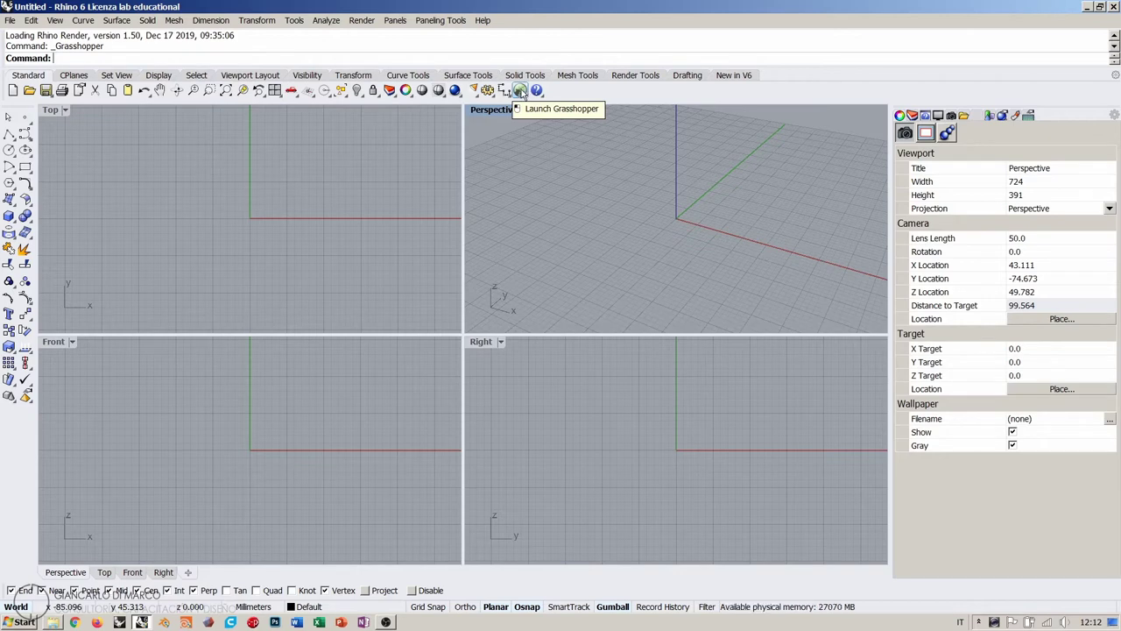
Launch Grasshopper and keep its window beside the Rhino viewports.
left_click(520, 92)
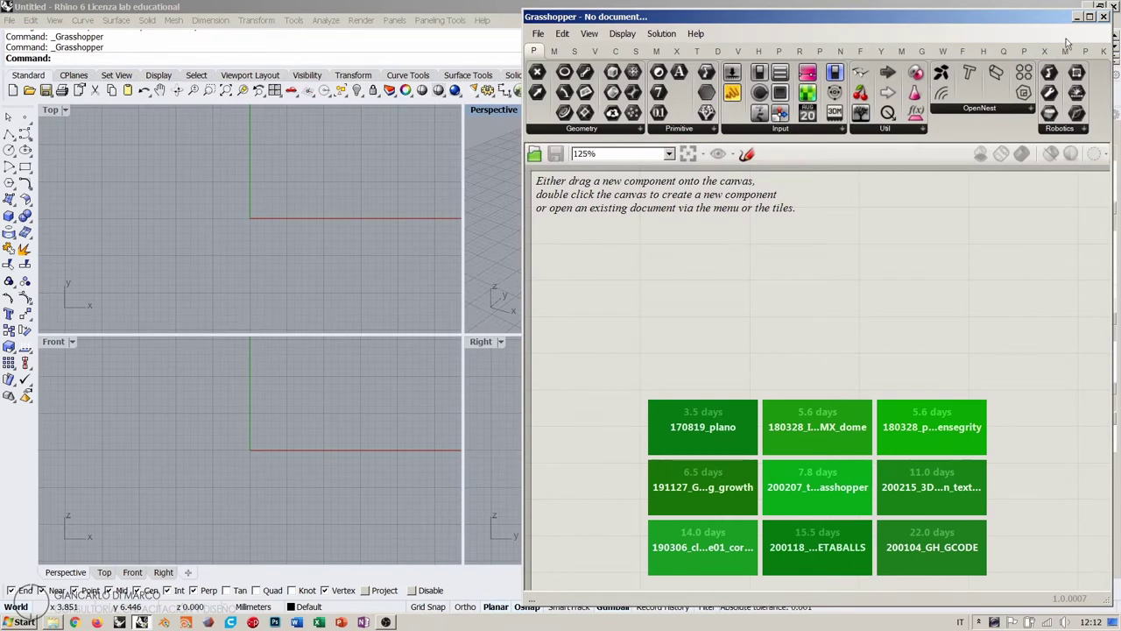
left_click(1089, 18)
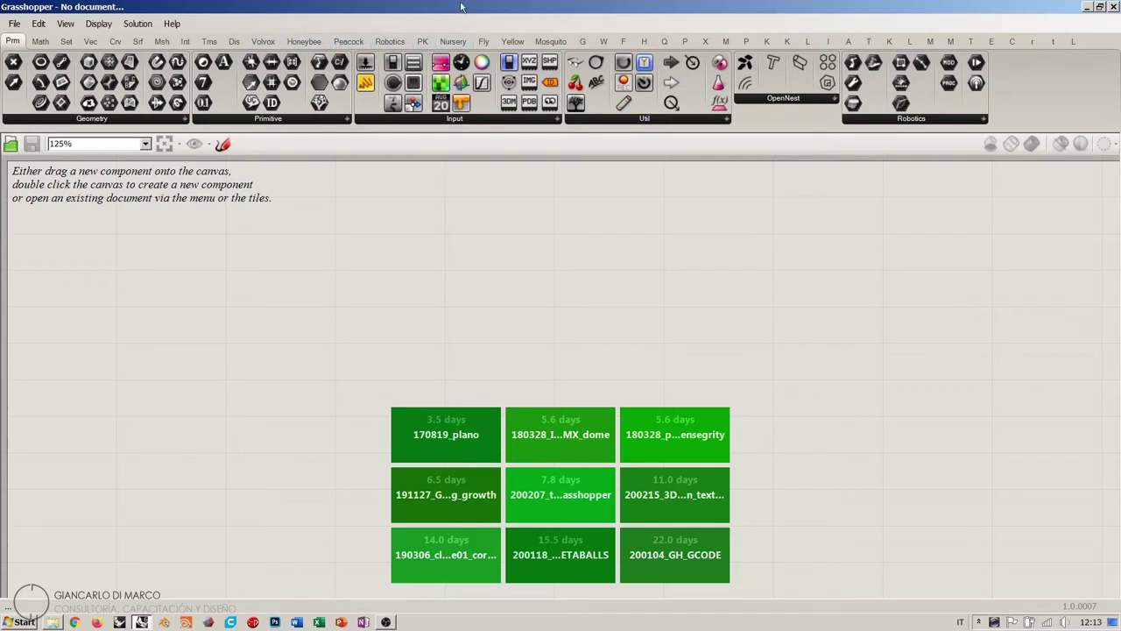
double_click(357, 9)
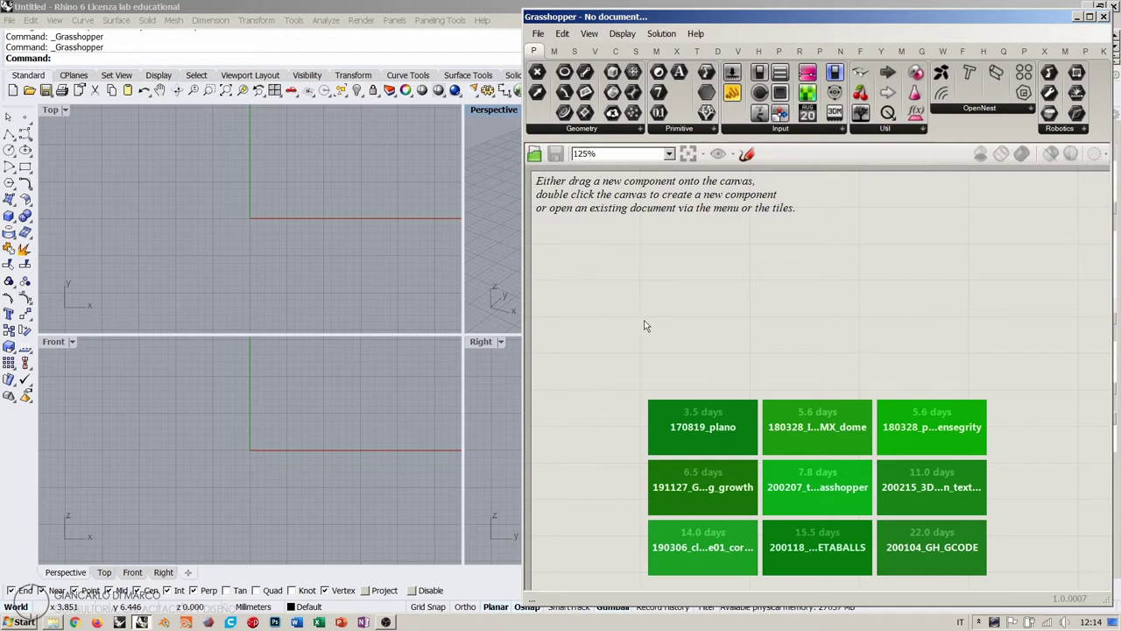
Place a Point parameter on the empty Grasshopper canvas.
double_click(587, 459)
type("point")
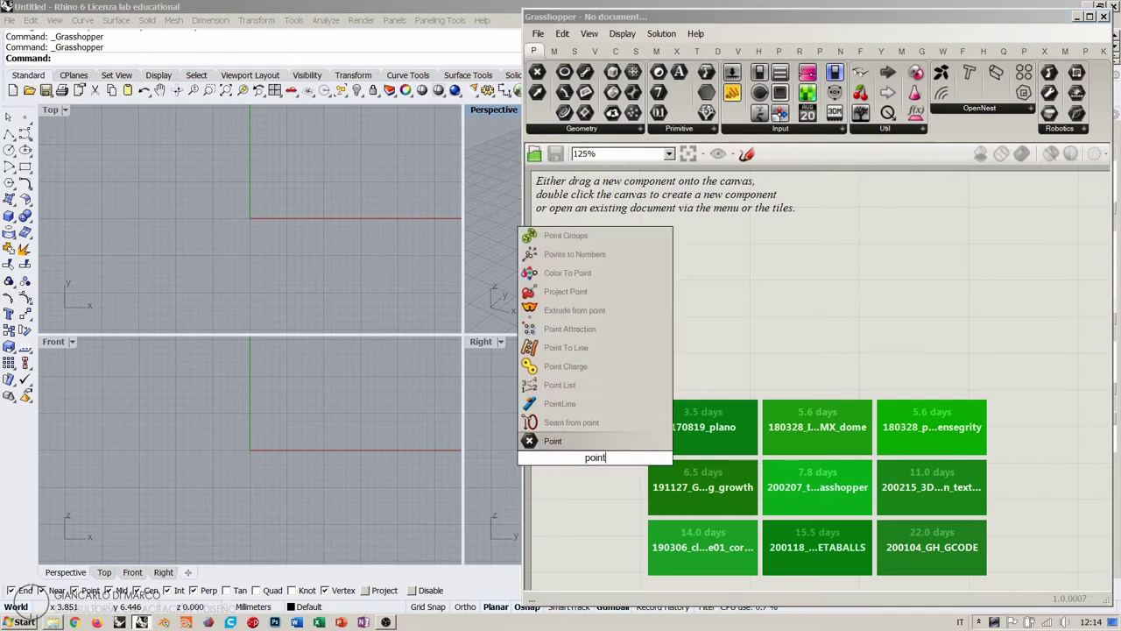
key("Return")
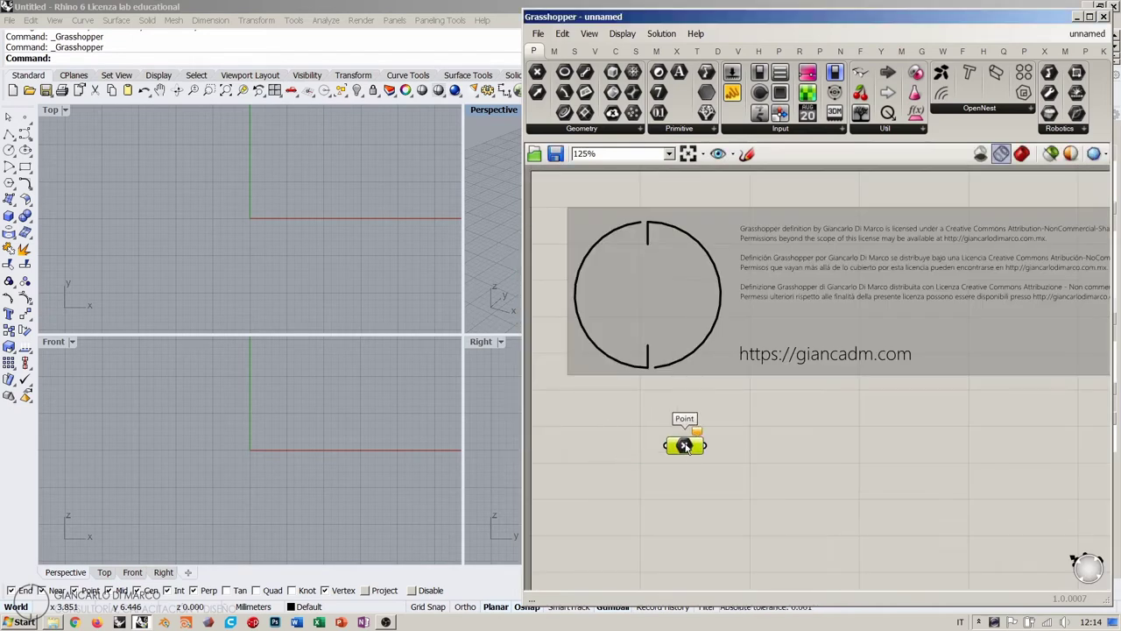
right_click(686, 445)
left_click(615, 496)
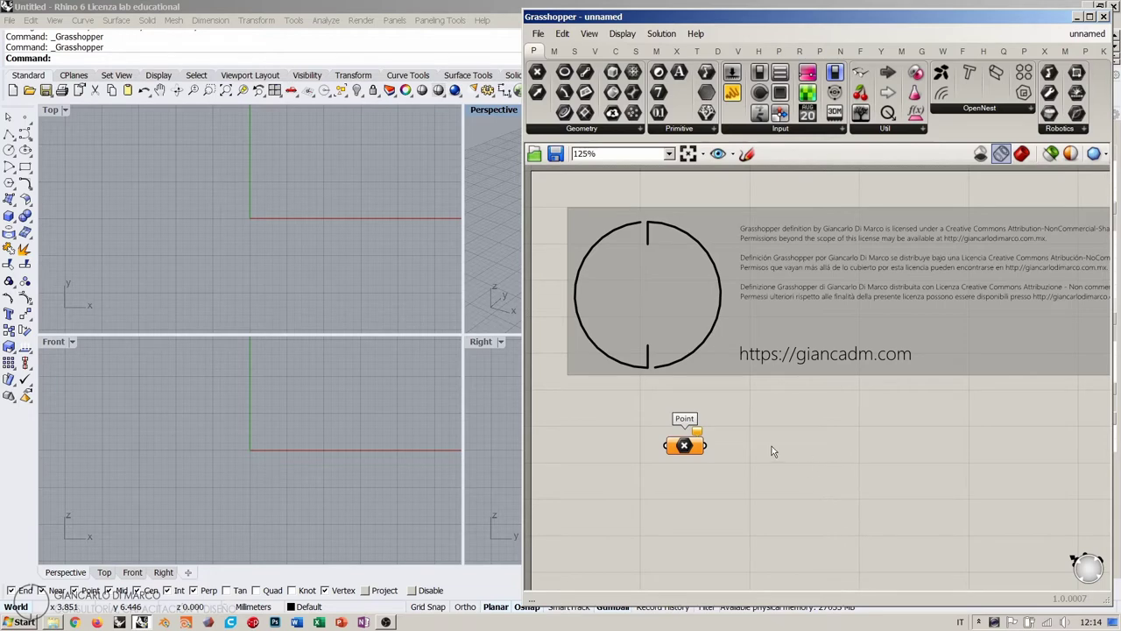
Assign multiple points to the Point parameter by picking eight points in a ring around the origin in the Top viewport.
right_click(686, 448)
left_click(727, 524)
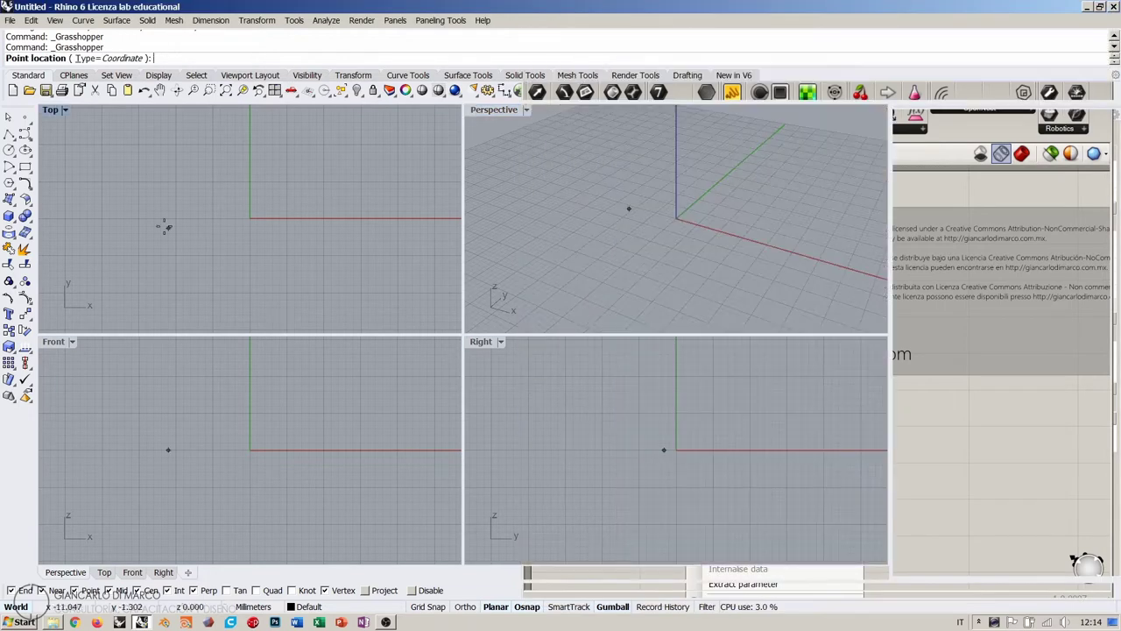
left_click(145, 222)
left_click(184, 293)
left_click(309, 289)
left_click(383, 232)
left_click(357, 169)
left_click(278, 147)
left_click(211, 184)
left_click(171, 165)
key("Return")
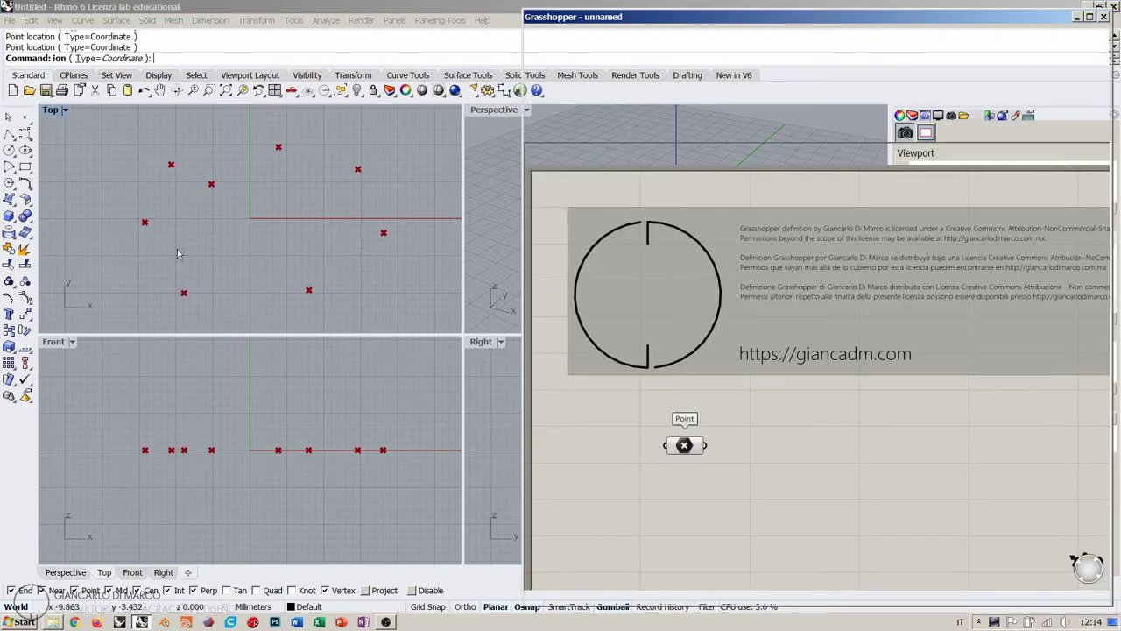
Add a Nurbs Curve component and feed the Point parameter into its vertices input.
double_click(758, 449)
type("nurbs")
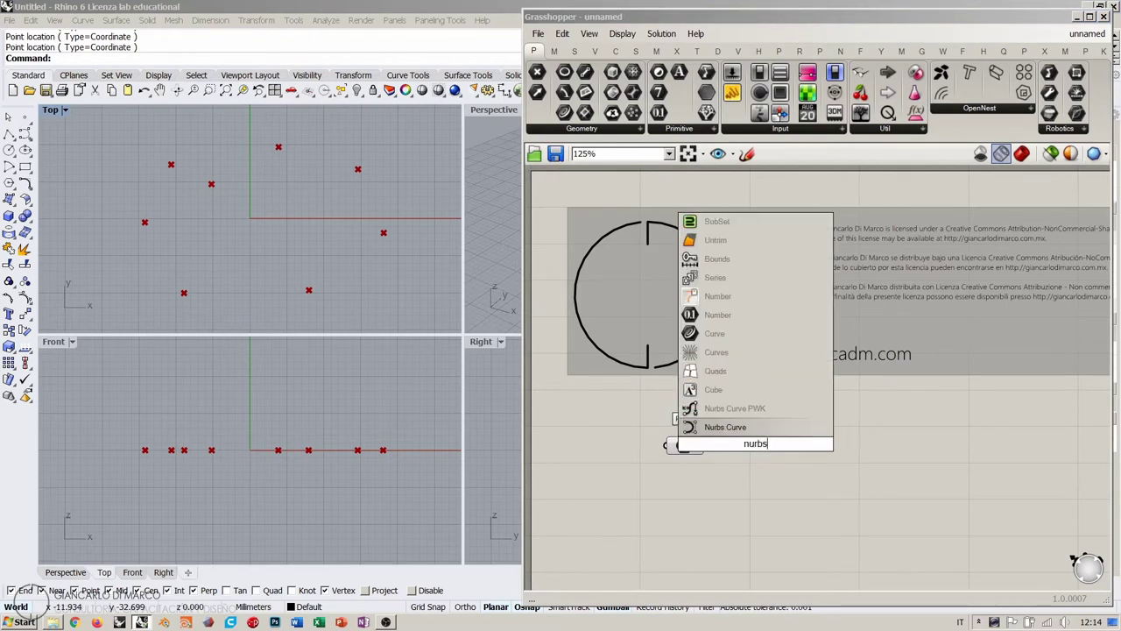
left_click(726, 427)
left_click_drag(705, 446, 730, 445)
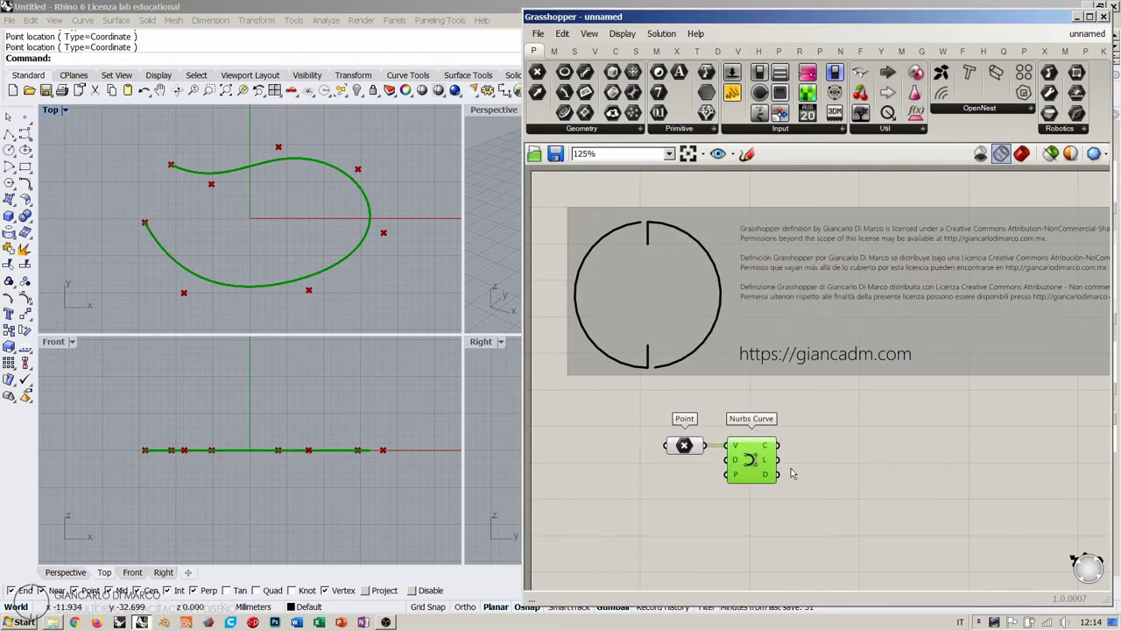
Add a Boolean Toggle, connect it to the Nurbs Curve's periodic input and set it to True.
double_click(689, 505)
type("toggle")
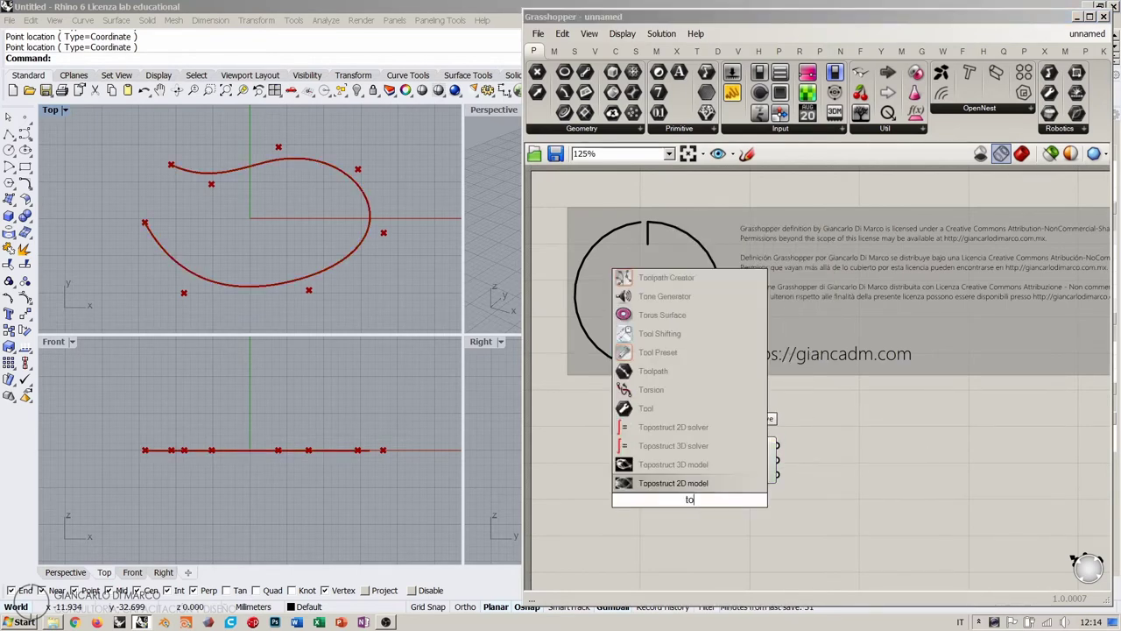
key("Return")
left_click_drag(693, 499, 728, 474)
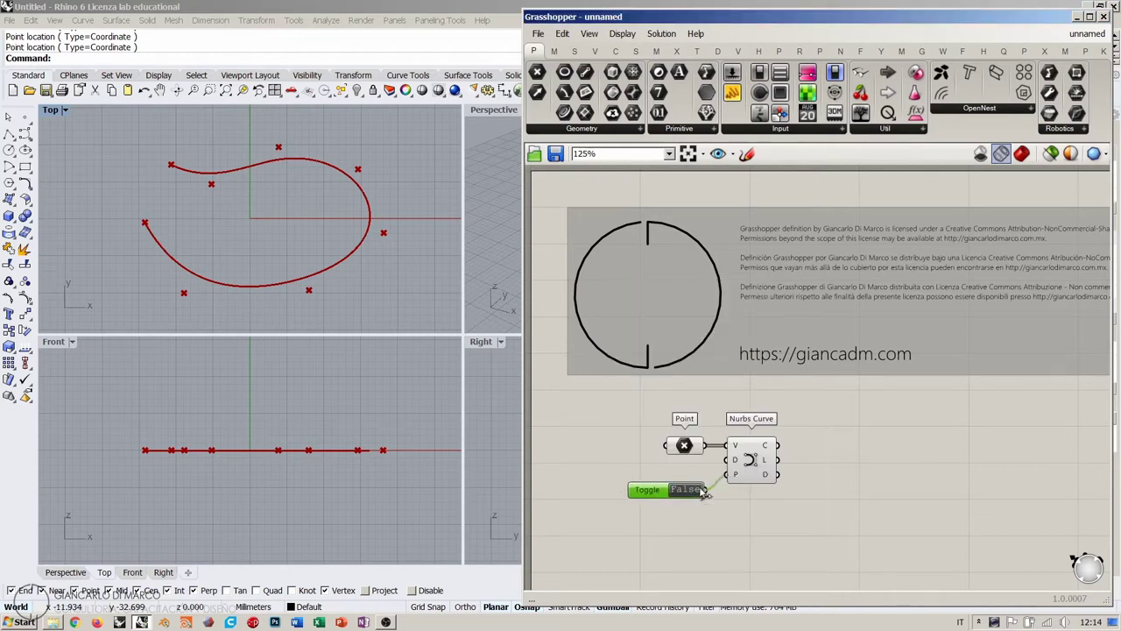
left_click(688, 490)
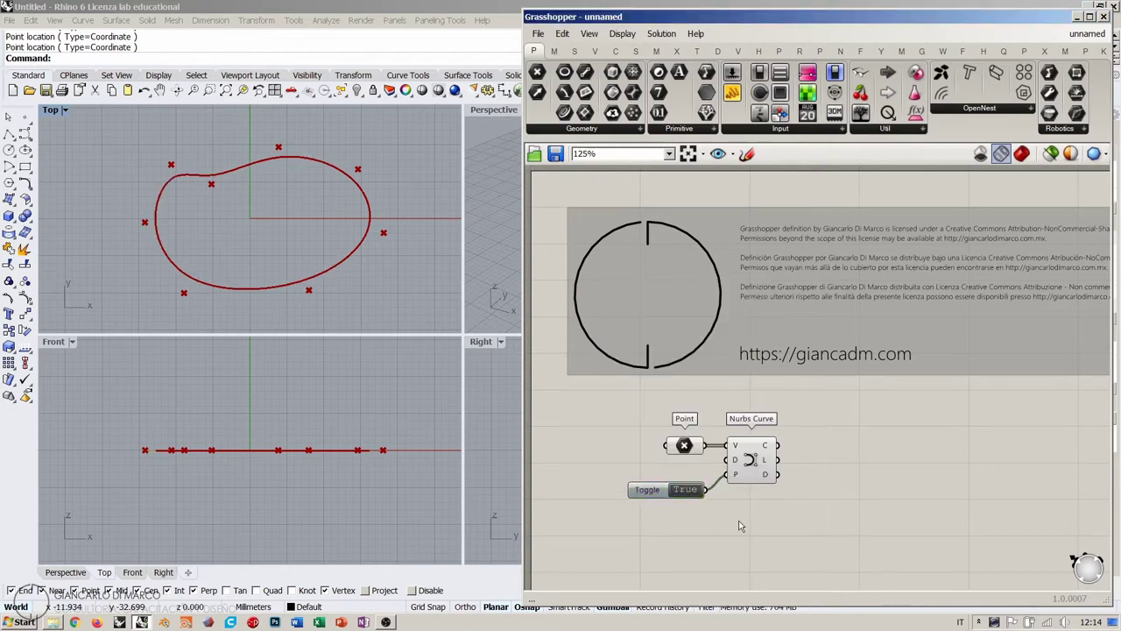
Add a Boundary Surfaces component fed by the Nurbs Curve's curve output and turn on shaded preview.
double_click(867, 462)
type("boubnd")
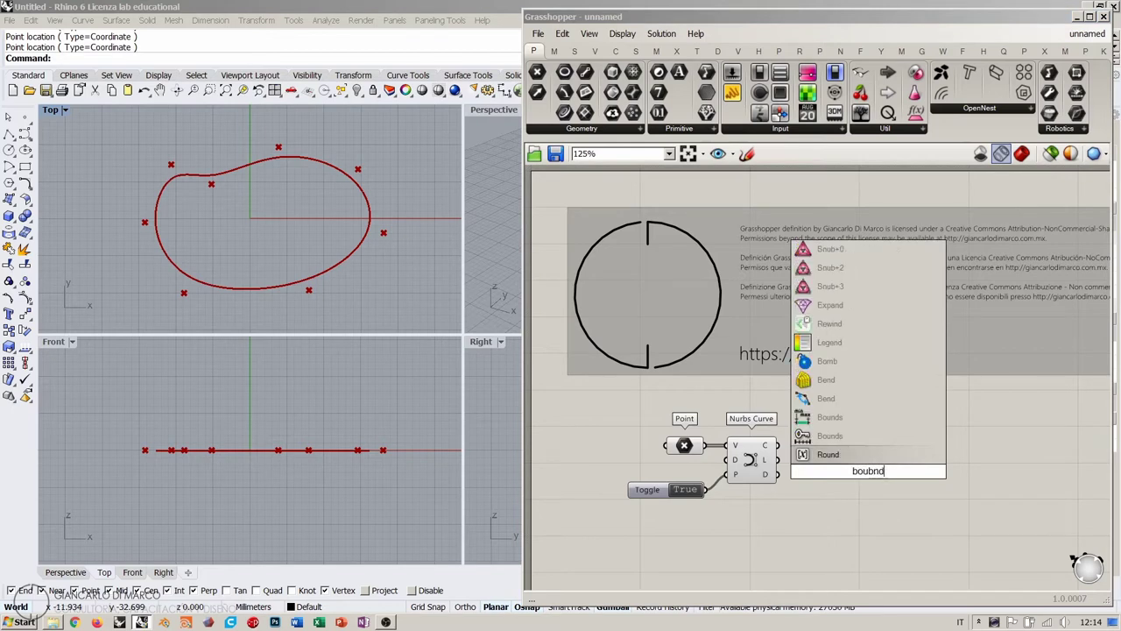
key("shift+Left")
key("shift+Left")
key("shift+Left")
type("n")
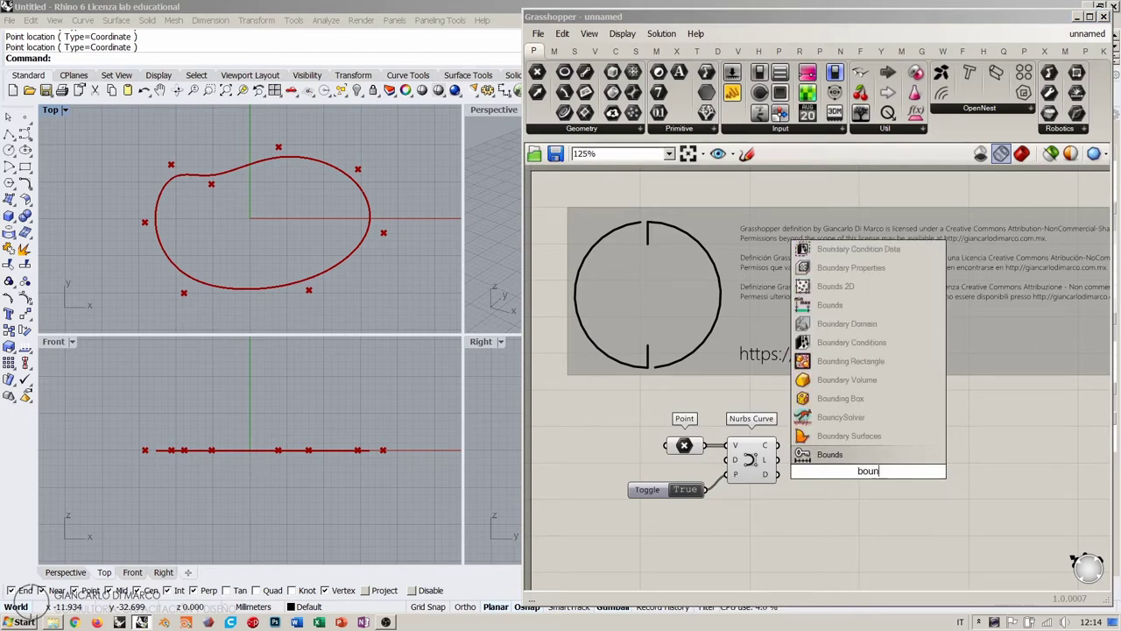
type("dary")
key("Return")
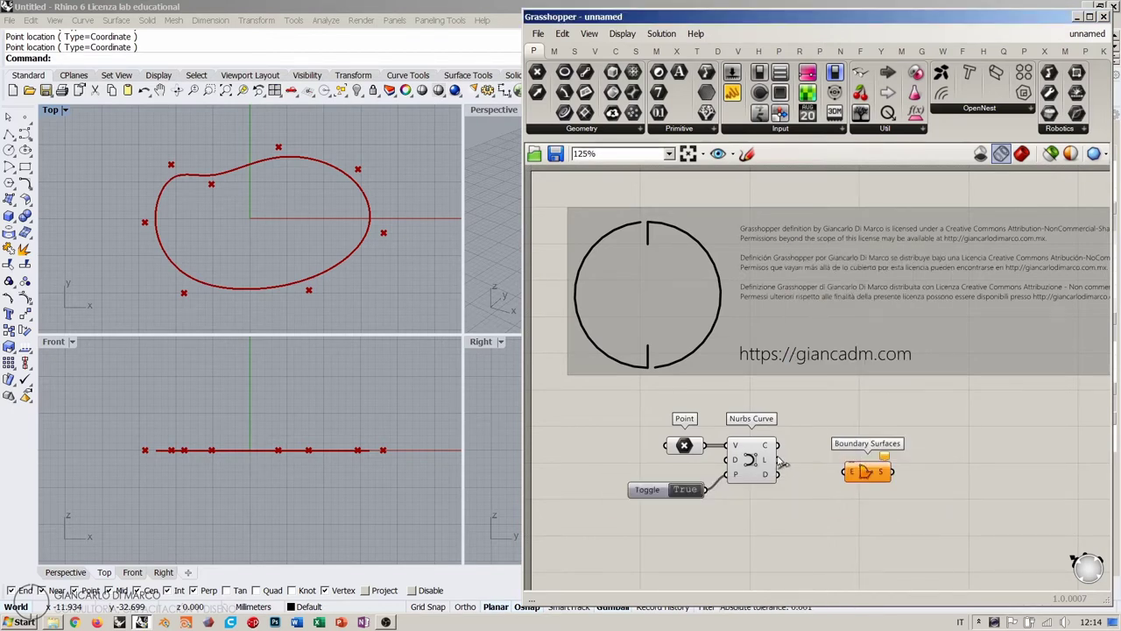
left_click_drag(795, 452, 825, 446)
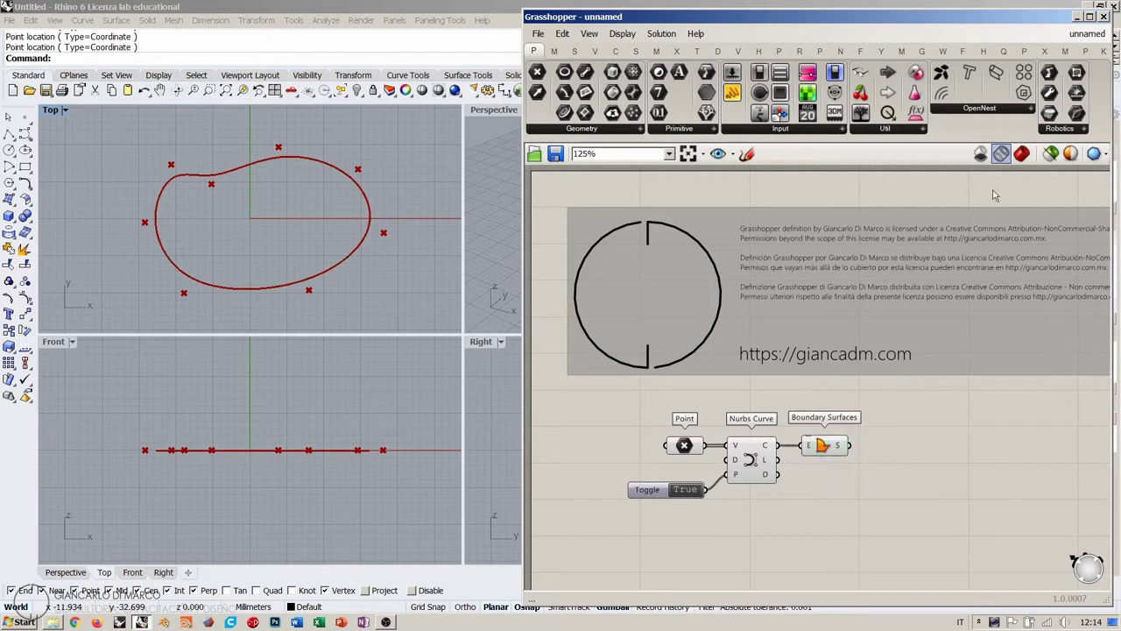
left_click(1022, 155)
left_click(9, 200)
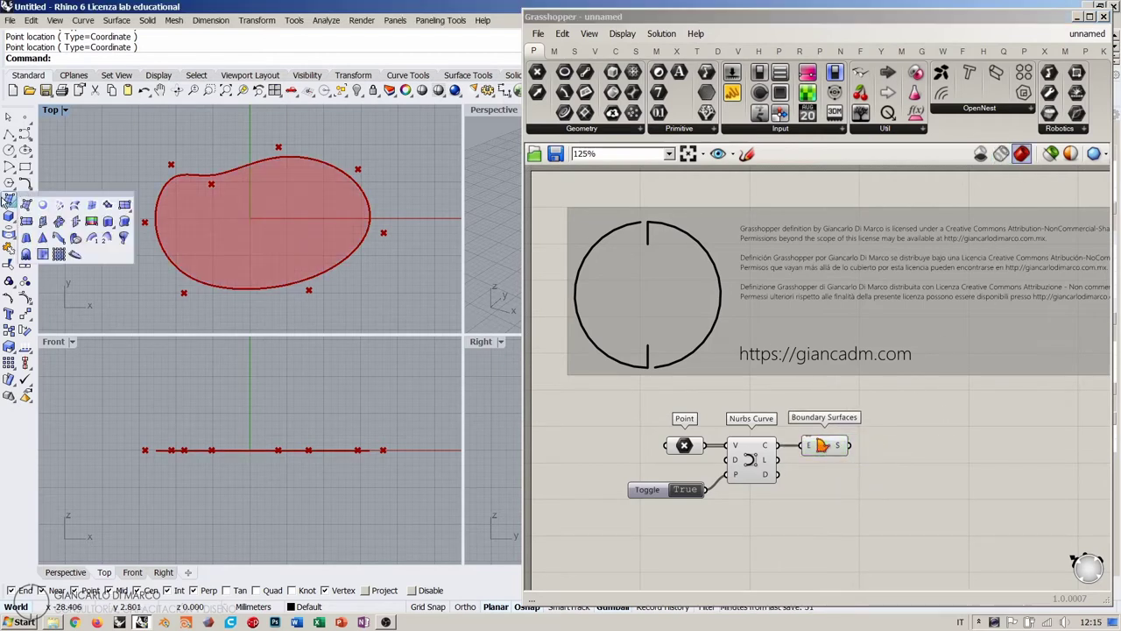
Add an Extrude component and connect the Boundary Surfaces output to its base input.
right_click_drag(931, 480, 822, 434)
double_click(825, 434)
type("6xtrude")
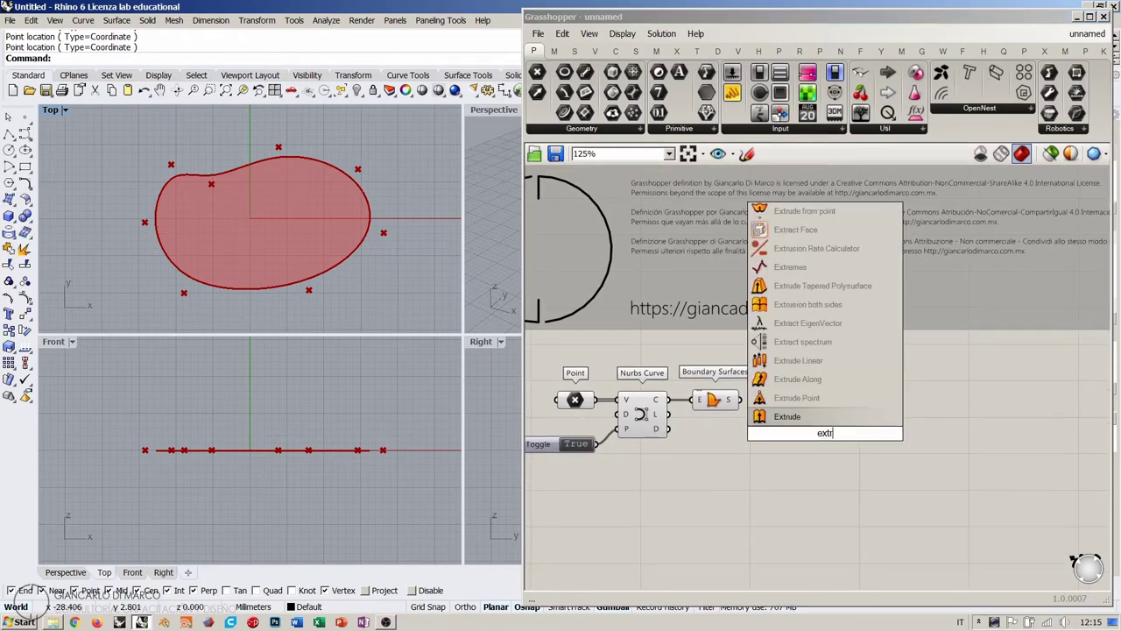
key("Return")
left_click_drag(745, 404, 802, 429)
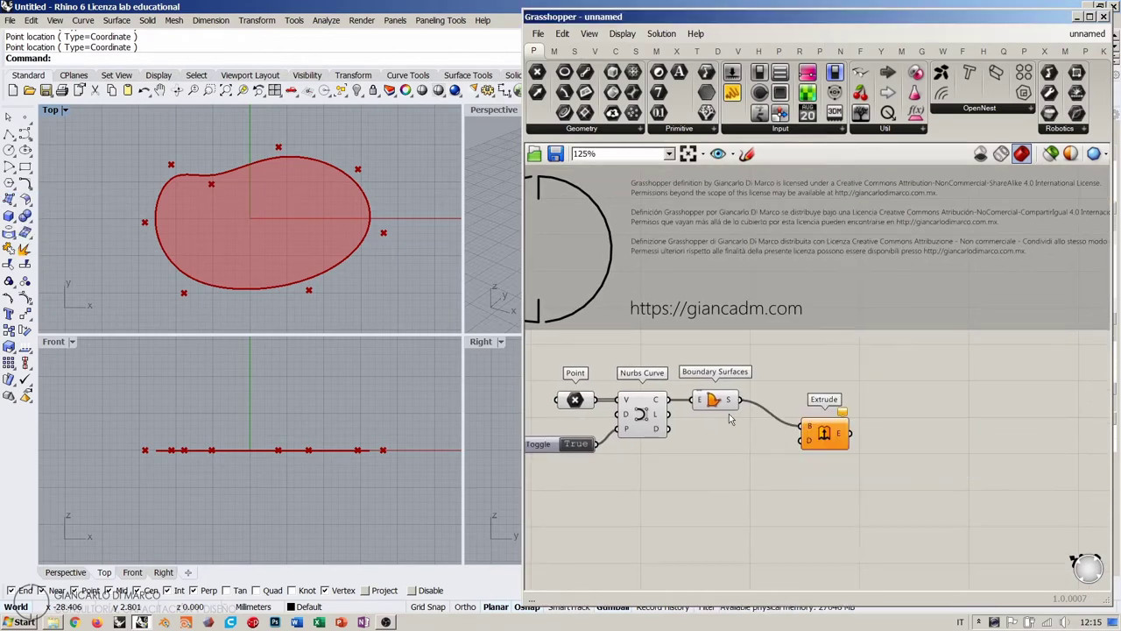
Hide the previews of the Boundary Surfaces, Nurbs Curve and Point components.
left_click(714, 400)
key("ctrl+q")
left_click(643, 412)
key("ctrl+q")
left_click(575, 400)
key("ctrl+q")
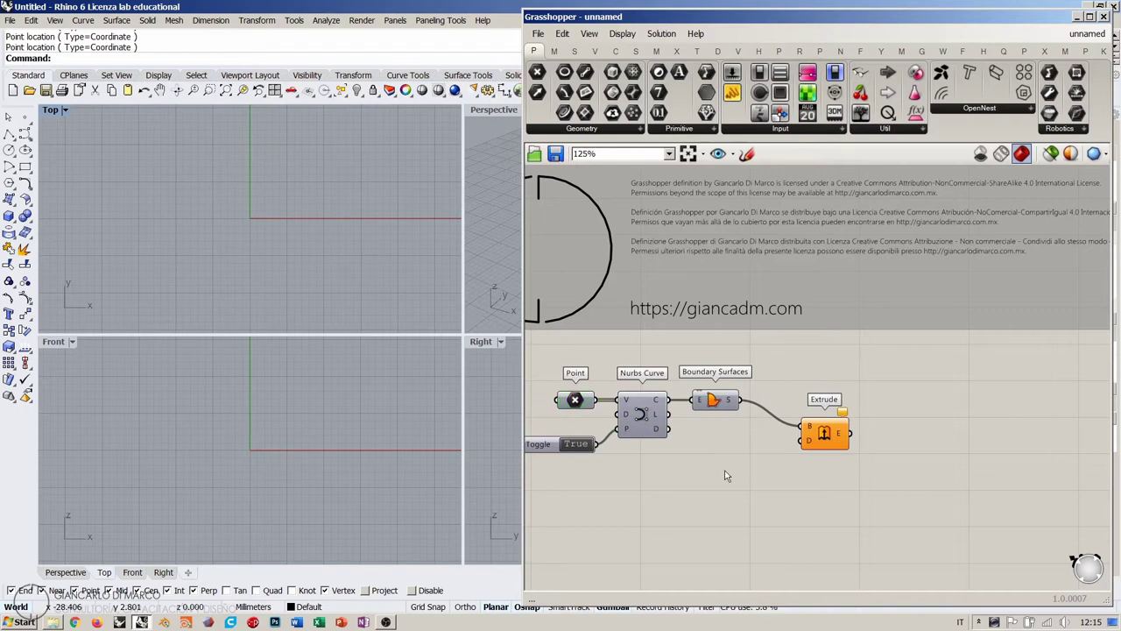
Add a Unit Z vector component and connect it to the Extrude component's direction input.
double_click(703, 473)
type("z")
left_click(692, 435)
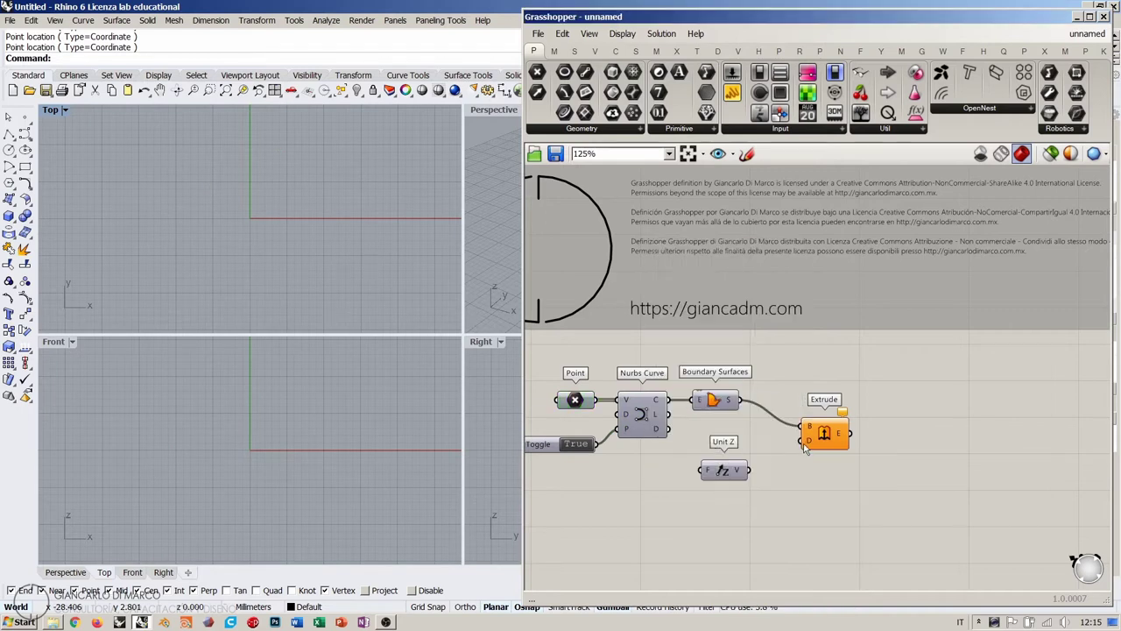
left_click_drag(747, 467, 718, 494)
Create a number slider with the value 11 and connect it to the Unit Z factor input.
double_click(649, 508)
type("11")
key("Return")
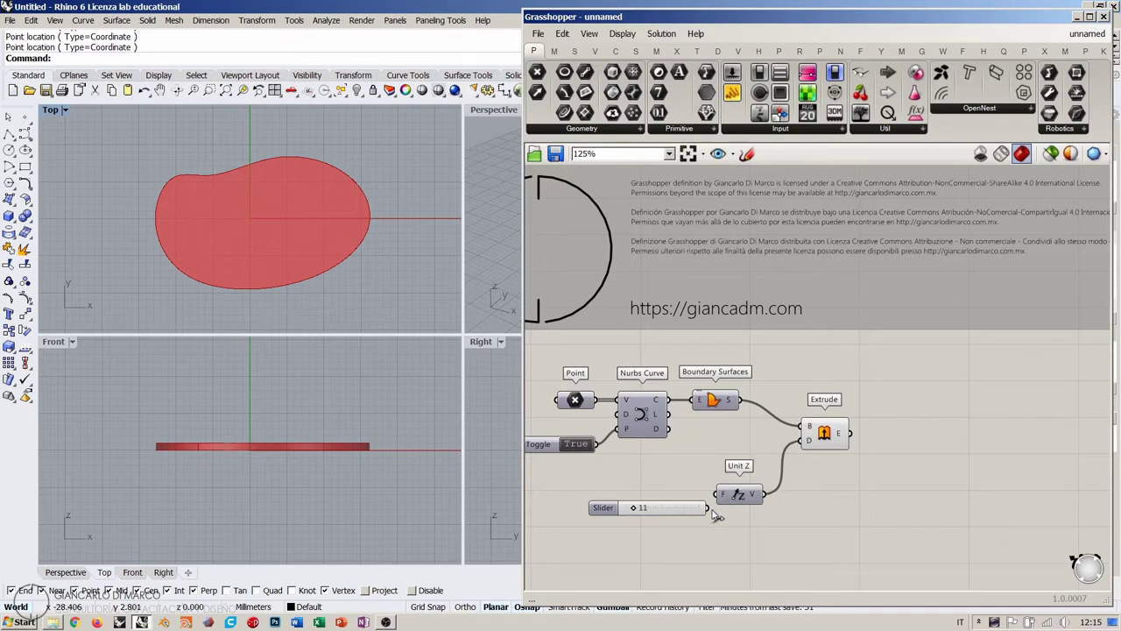
Maximize the Perspective viewport and orbit around the extruded volume.
left_click(500, 114)
double_click(495, 110)
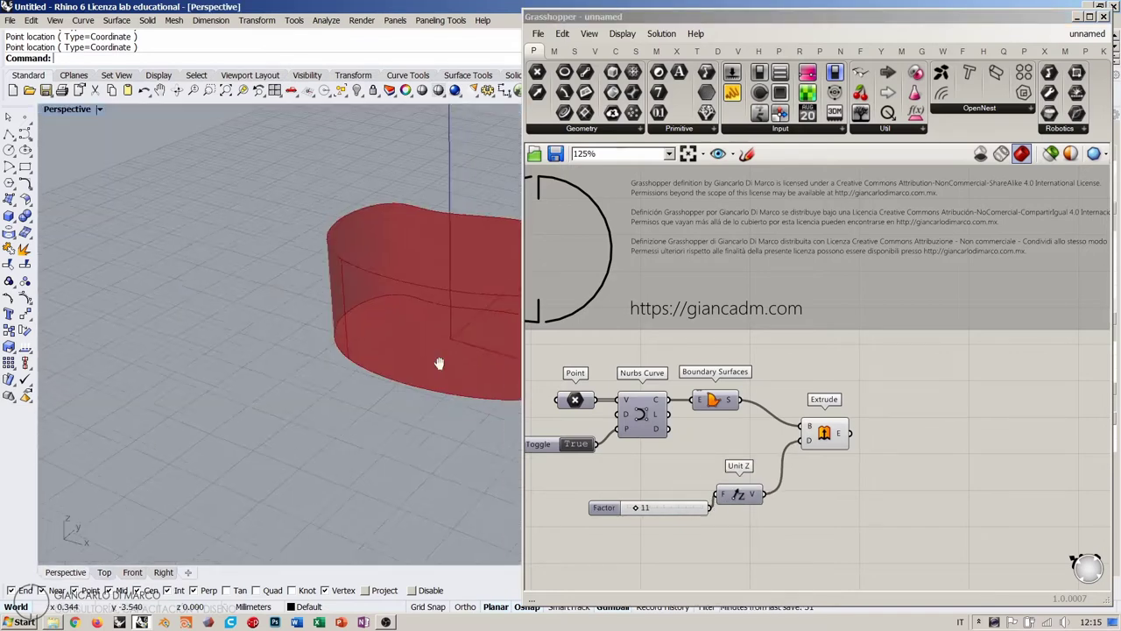
right_click_drag(438, 363, 361, 403)
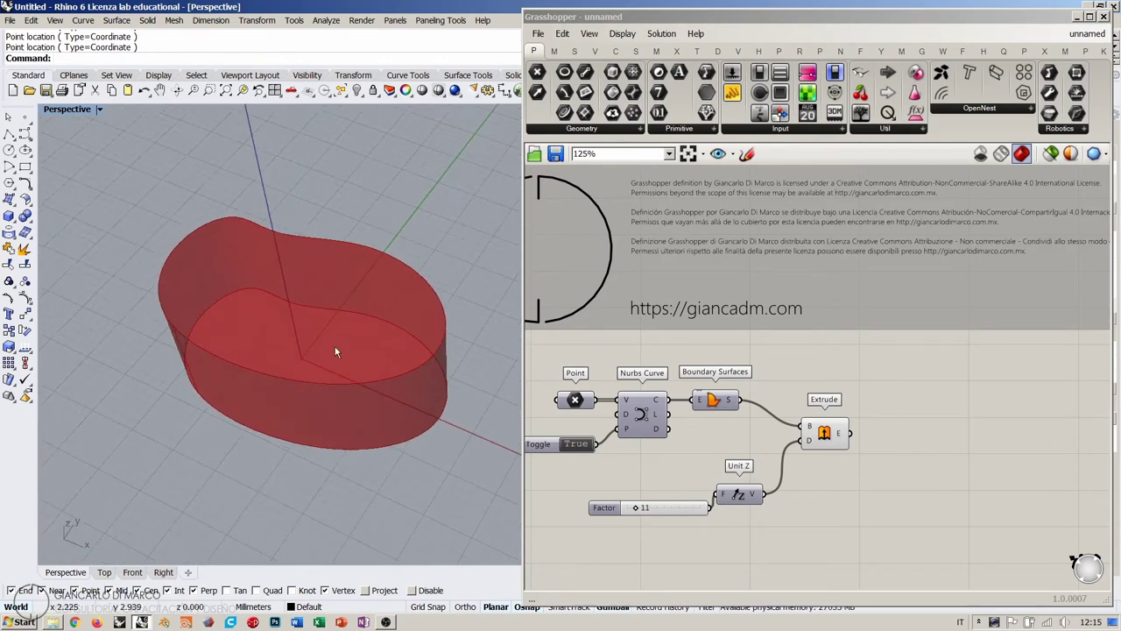
right_click_drag(357, 336, 369, 315)
right_click_drag(714, 412, 782, 400)
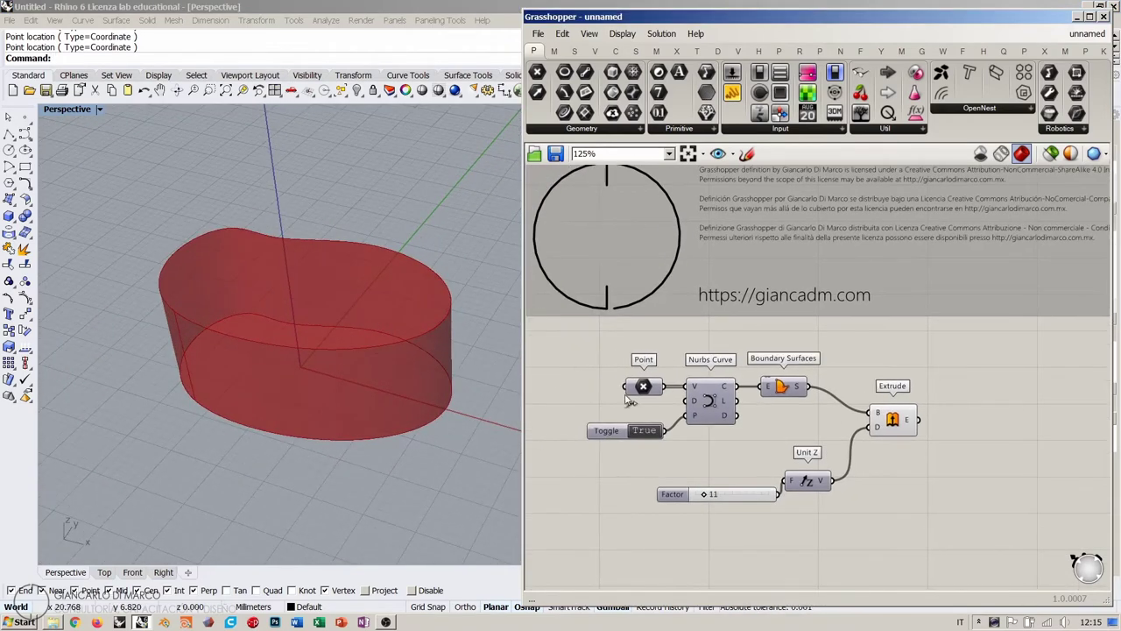
right_click_drag(368, 306, 403, 291)
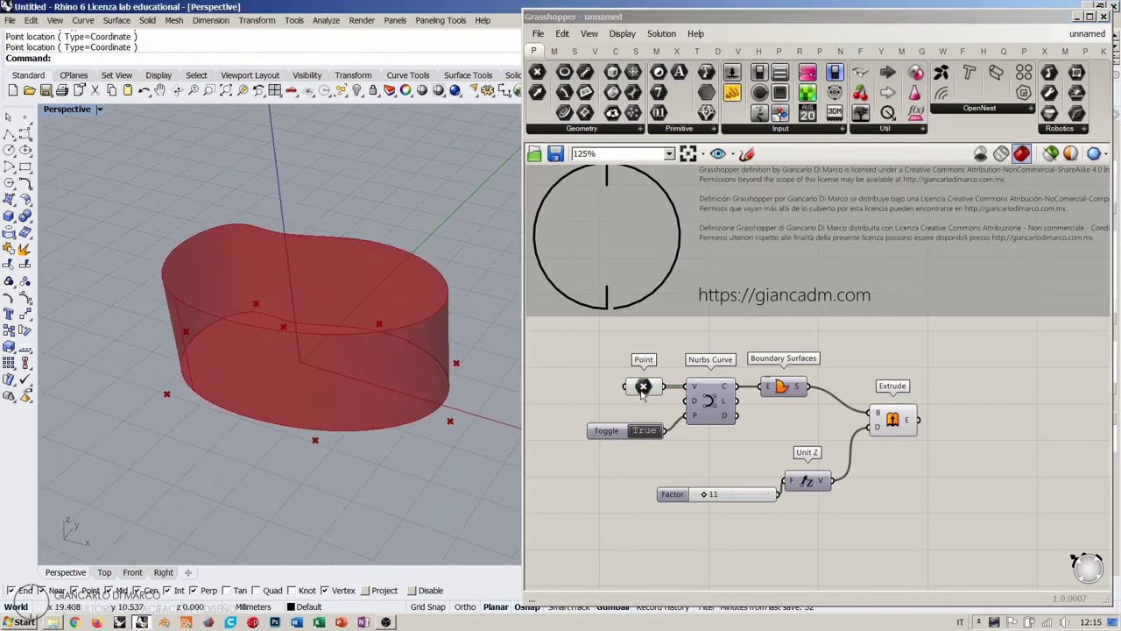
Reshape the outline by moving the front-left control point of the Point parameter inward in the Perspective viewport.
left_click(643, 387)
left_click_drag(148, 409, 226, 384)
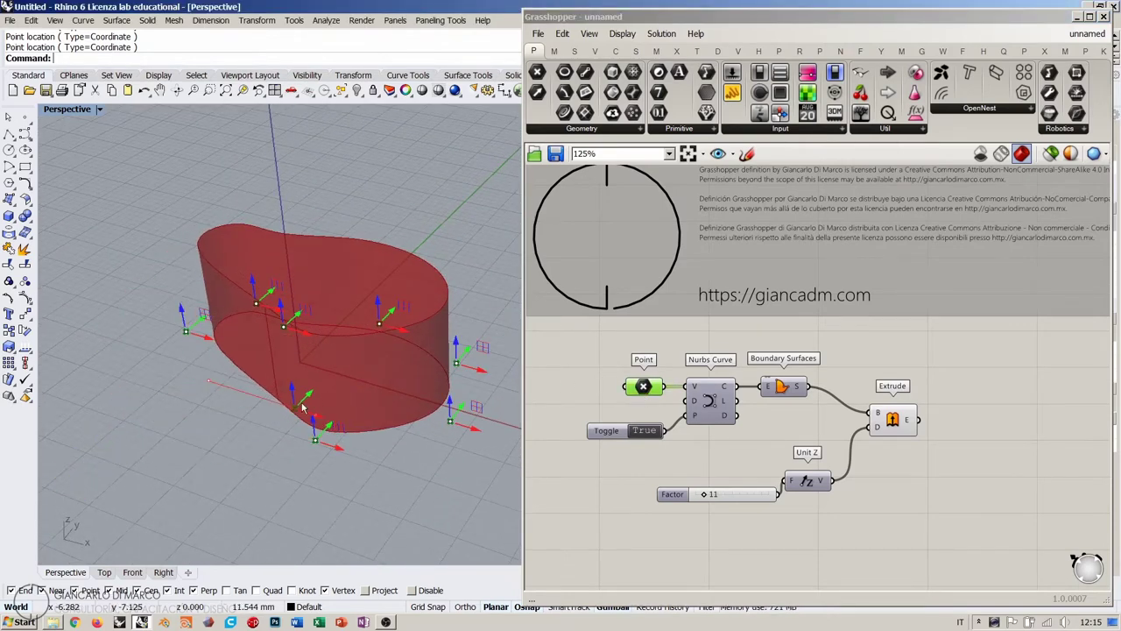
left_click(653, 377)
left_click(645, 388)
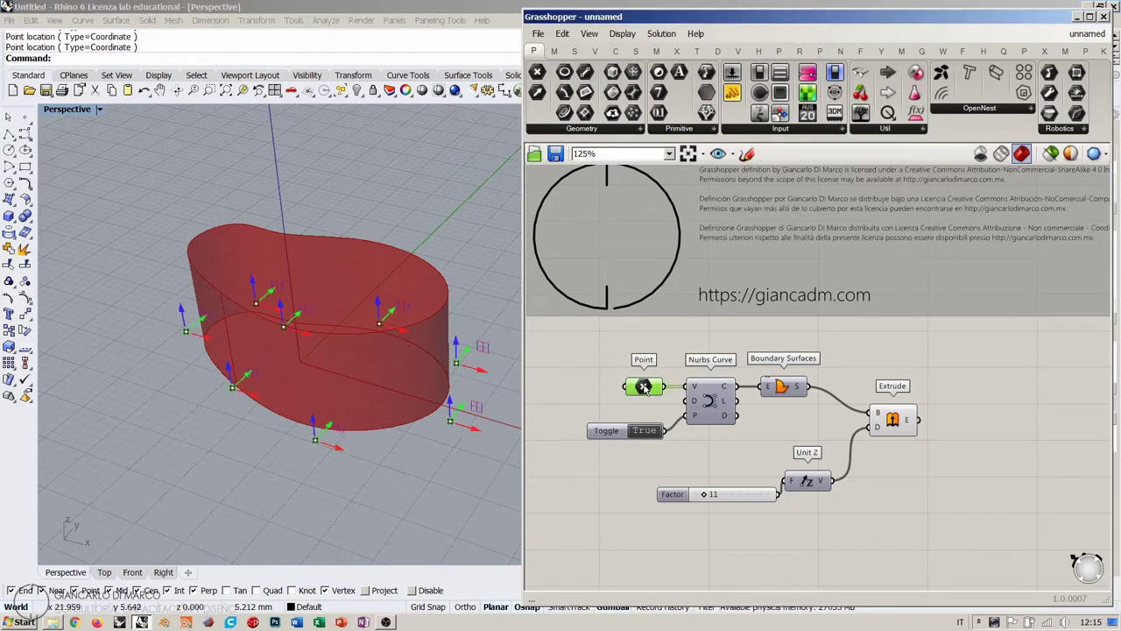
Turn the Nurbs Curve component's preview back on and select the Boundary Surfaces component.
left_click(711, 405)
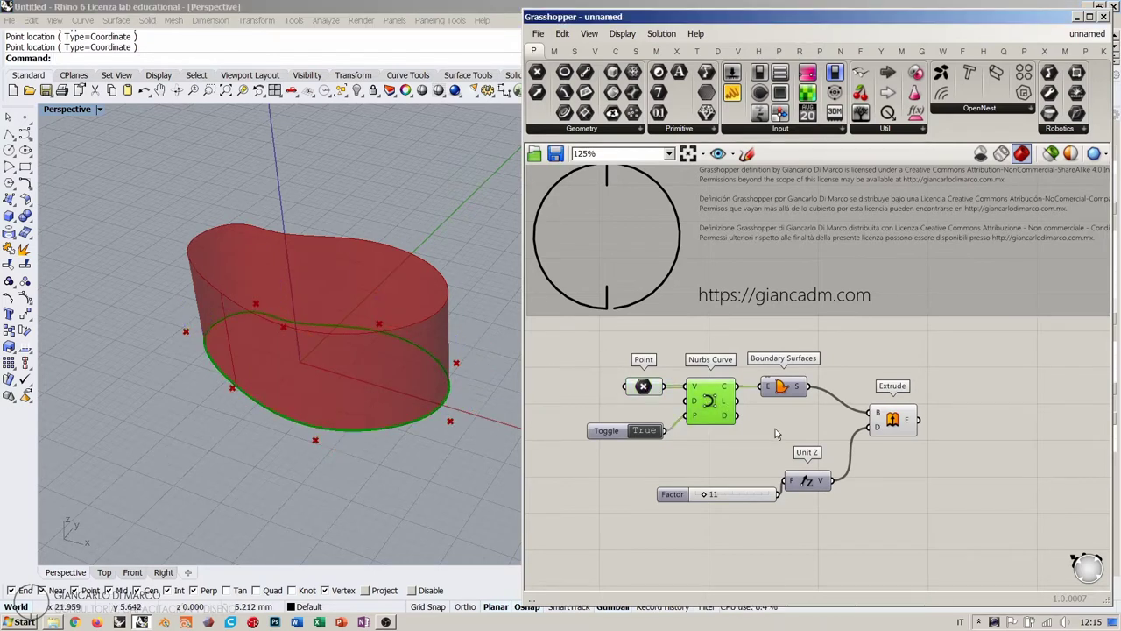
left_click(775, 429)
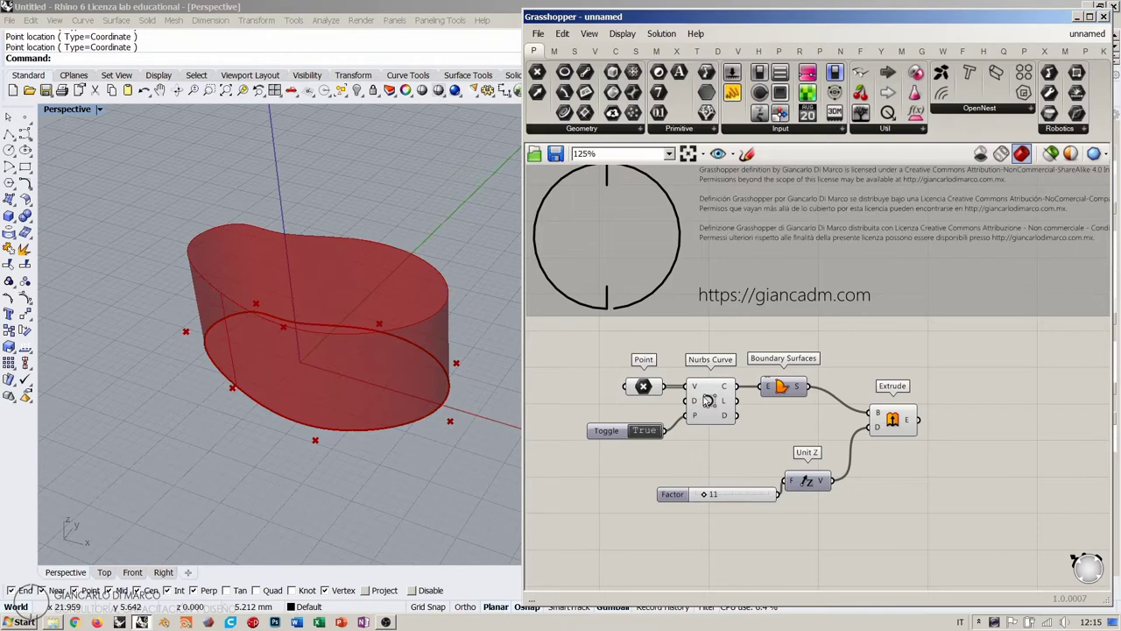
left_click(779, 388)
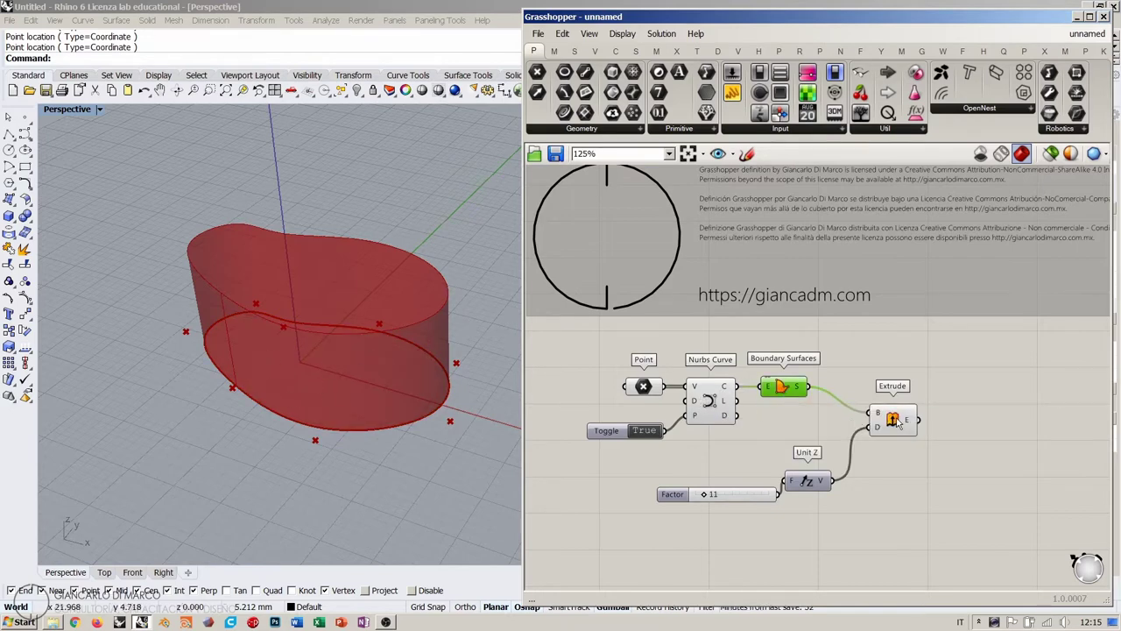
Tidy the Extrude, Unit Z and Factor slider positions on the canvas and set the Factor slider to 19.
left_click_drag(896, 423, 887, 421)
left_click_drag(807, 481, 794, 455)
left_click_drag(749, 502, 679, 477)
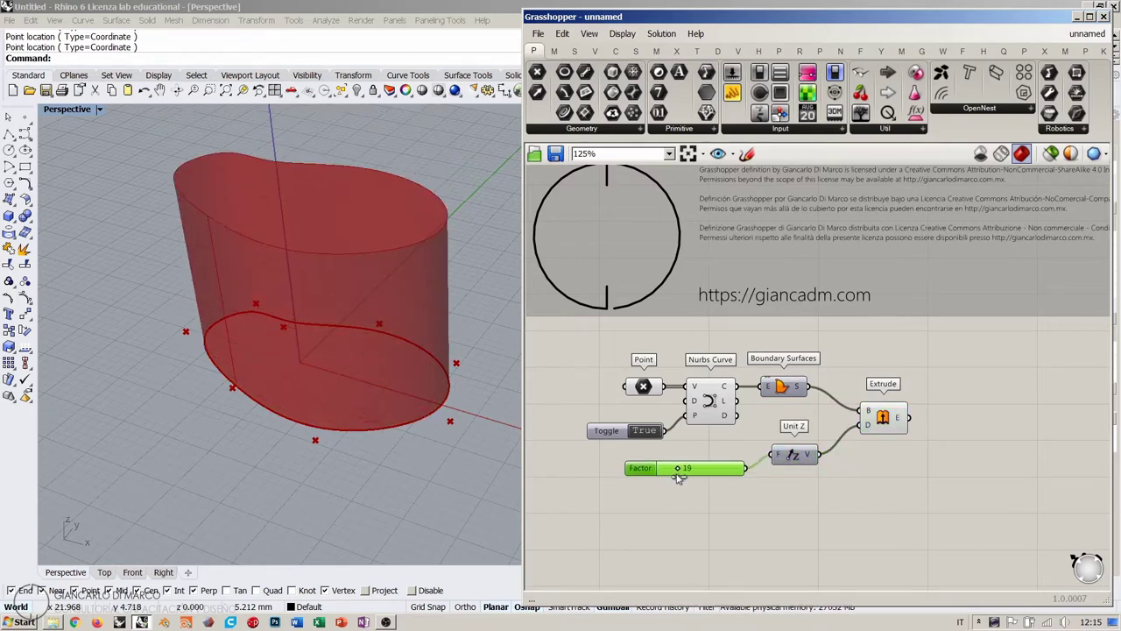
left_click(698, 528)
right_click_drag(376, 377, 346, 375)
left_click(750, 342)
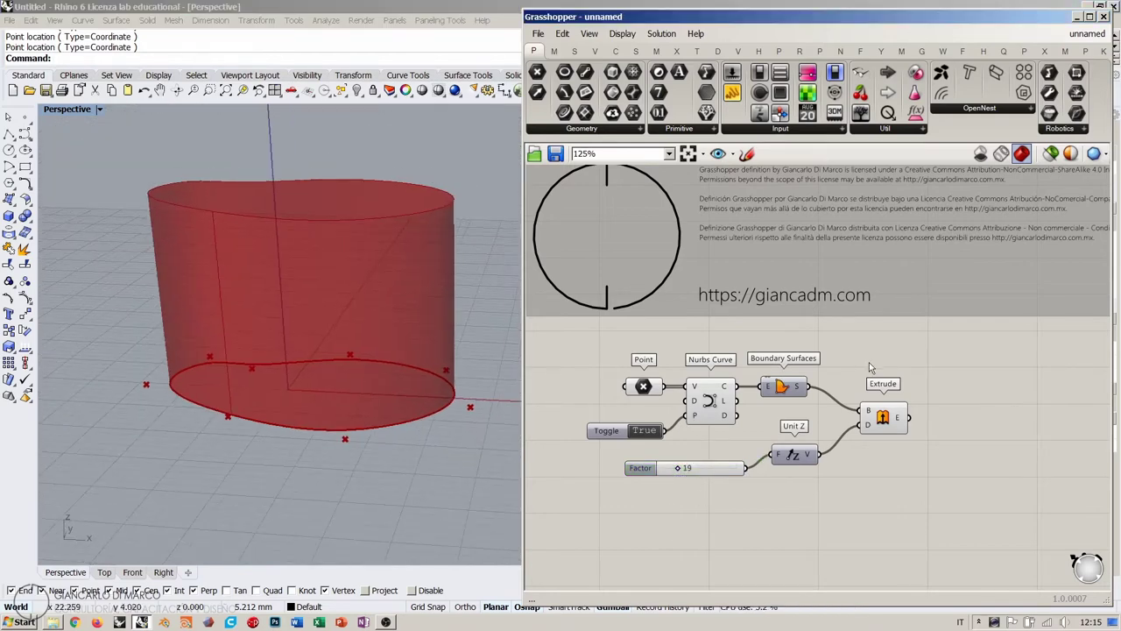
left_click_drag(793, 455, 784, 453)
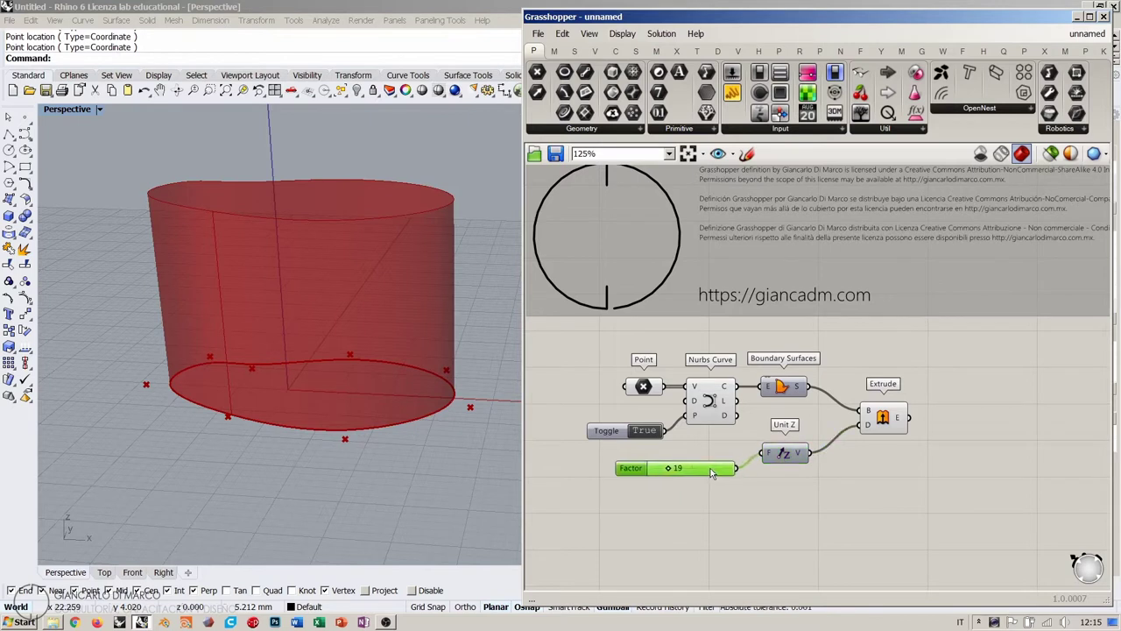
Nudge the Factor slider into line and add a Panel that reads the Extrude component's E output.
left_click_drag(726, 473, 716, 470)
left_click(721, 486)
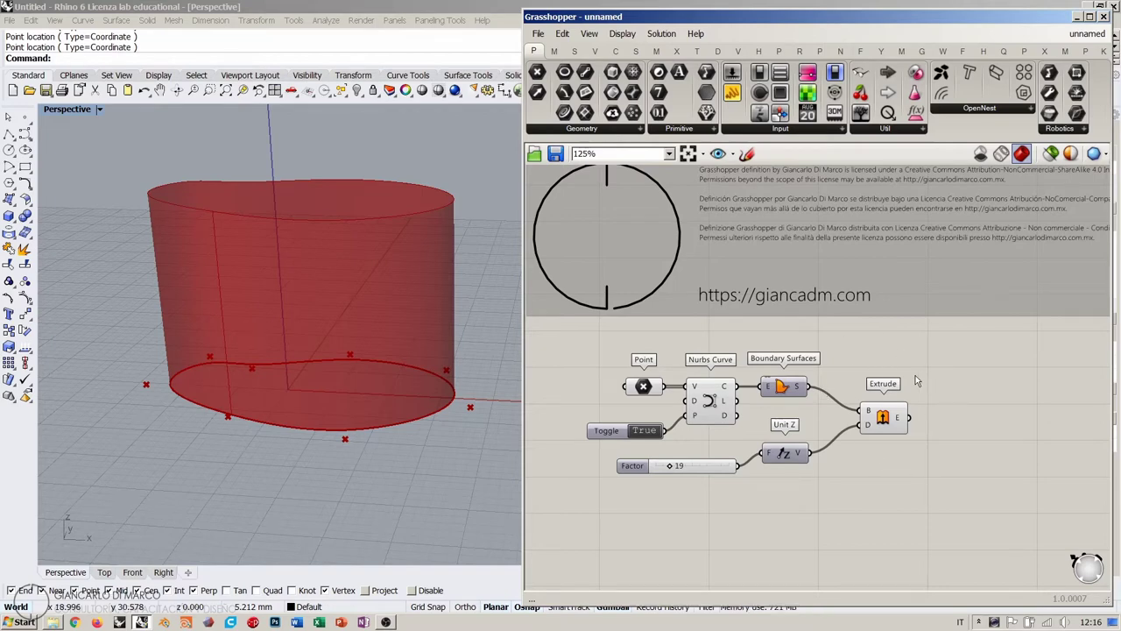
right_click_drag(916, 380, 962, 385)
mouse_move(930, 422)
left_mouse_down()
mouse_move(905, 424)
mouse_move(946, 427)
left_mouse_up()
left_click(989, 427)
double_click(990, 427)
key("Return")
scroll(863, 420, "up", 3)
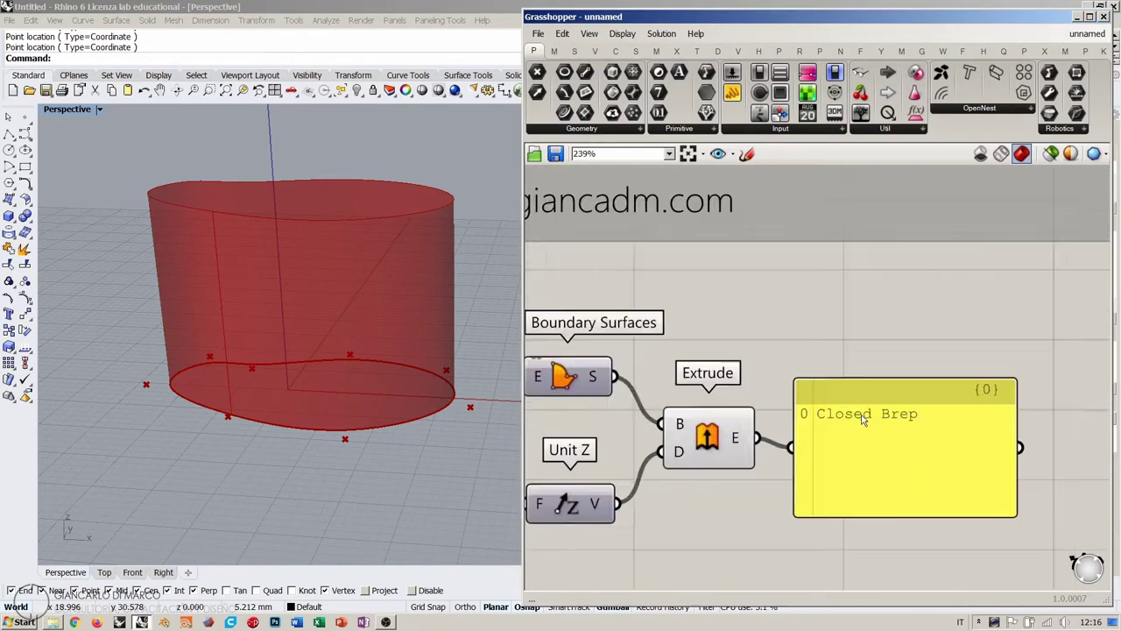
scroll(863, 420, "up", 3)
scroll(929, 426, "down", 6)
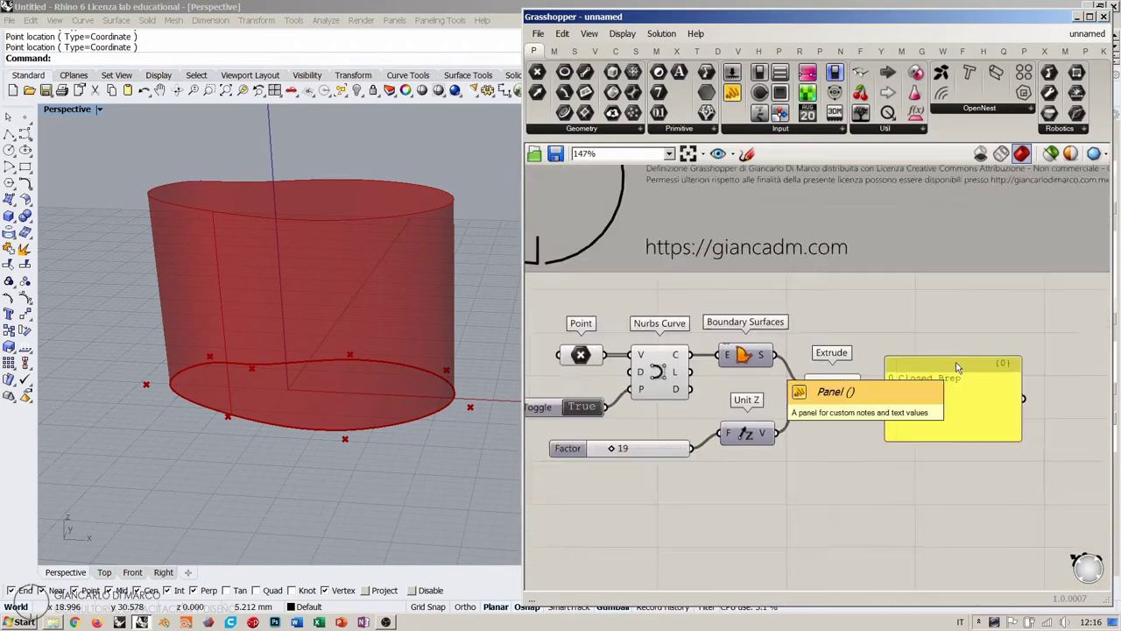
left_click(944, 408)
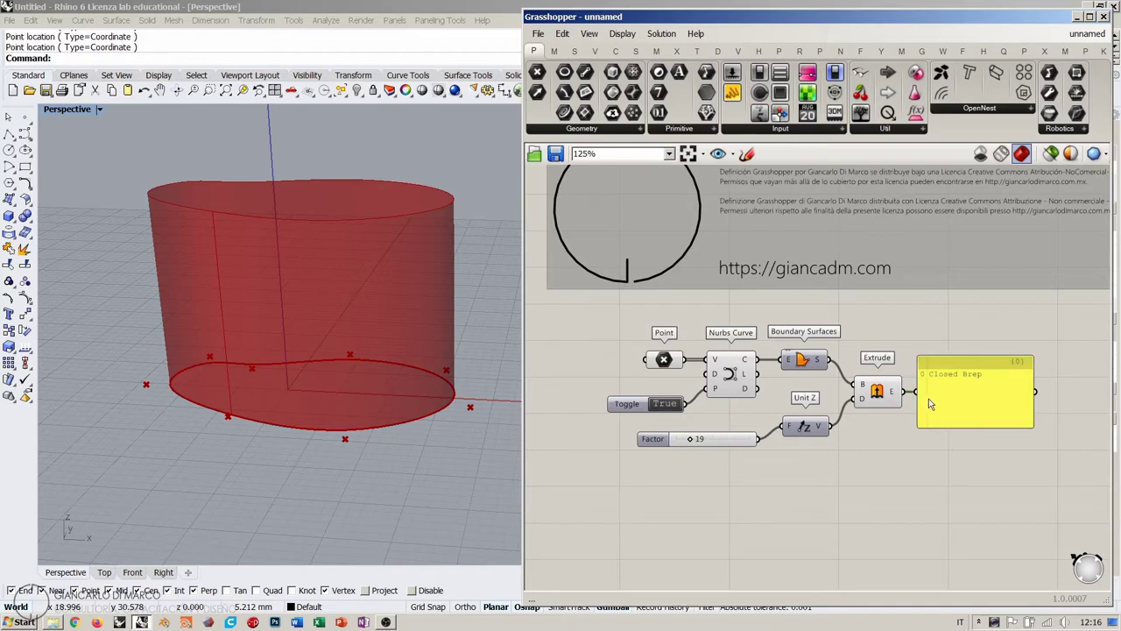
right_click_drag(929, 399, 946, 401)
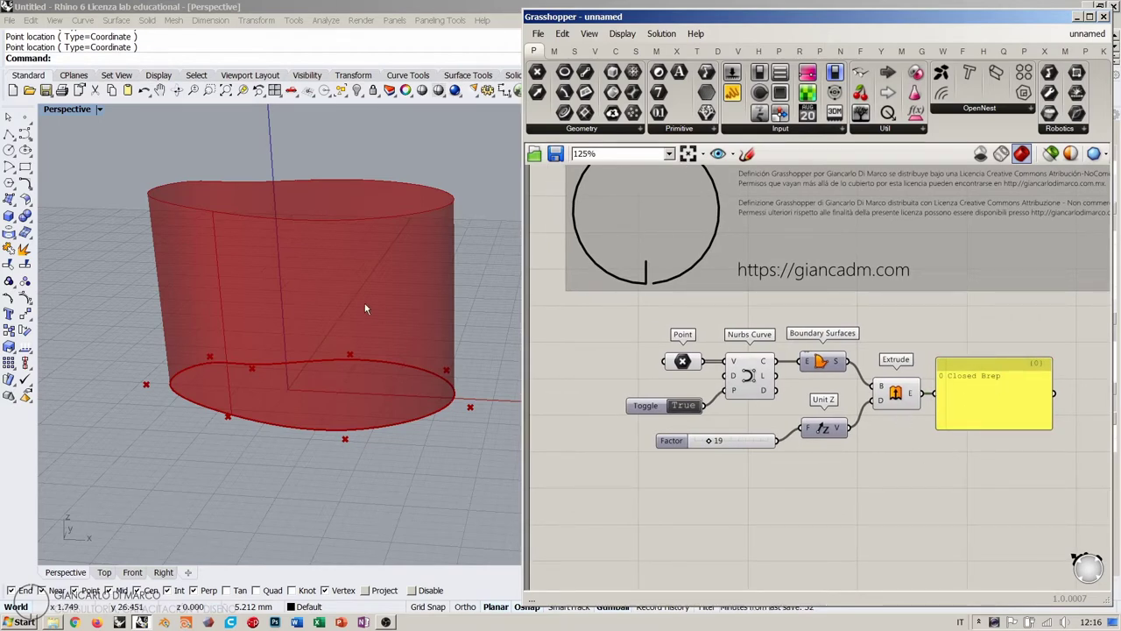
Raise the front-left control point of the Point parameter vertically off the base plane in the Perspective viewport.
right_click_drag(363, 306, 363, 295)
left_click(682, 367)
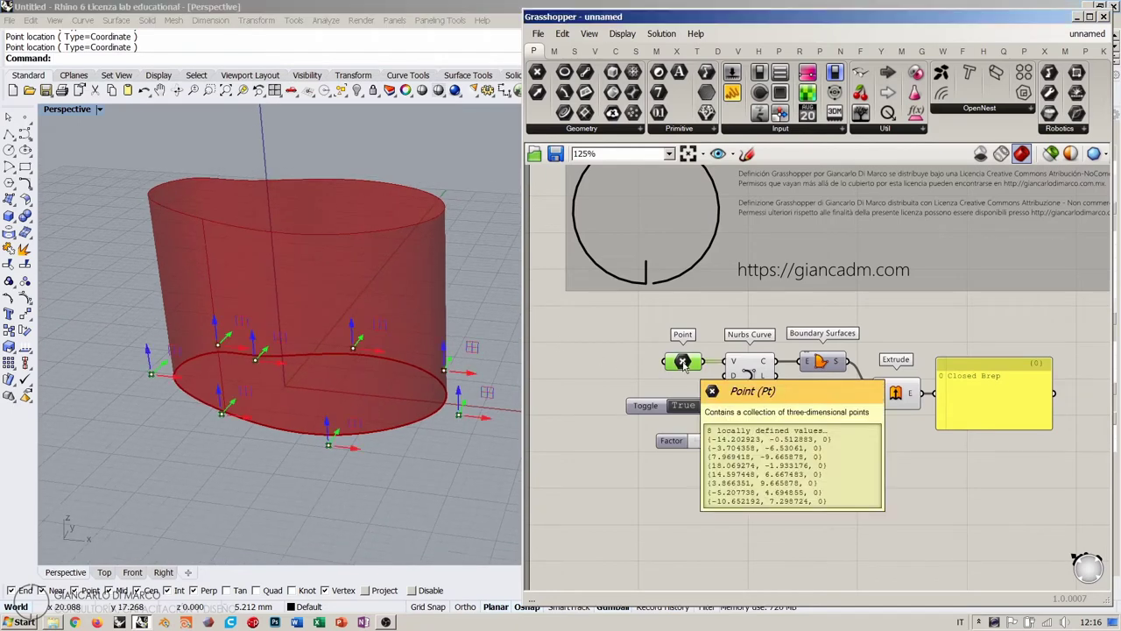
left_click_drag(223, 379, 223, 314)
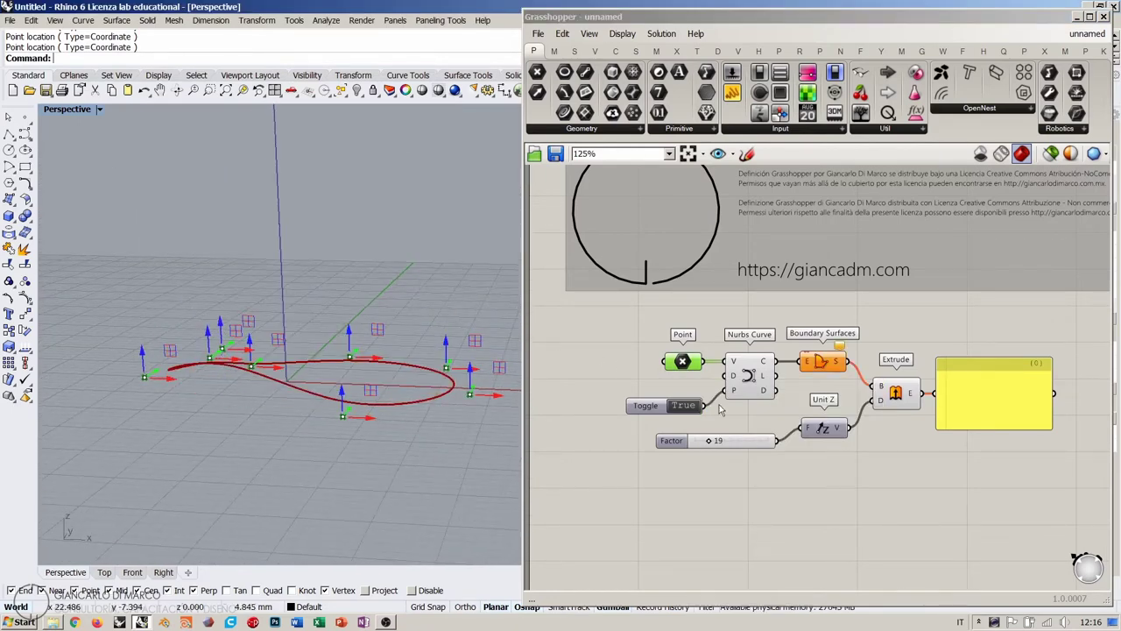
left_click(905, 325)
Examine the curve with the raised point from several angles and inspect the Boundary Surfaces and Extrude components.
right_click_drag(368, 289, 370, 326)
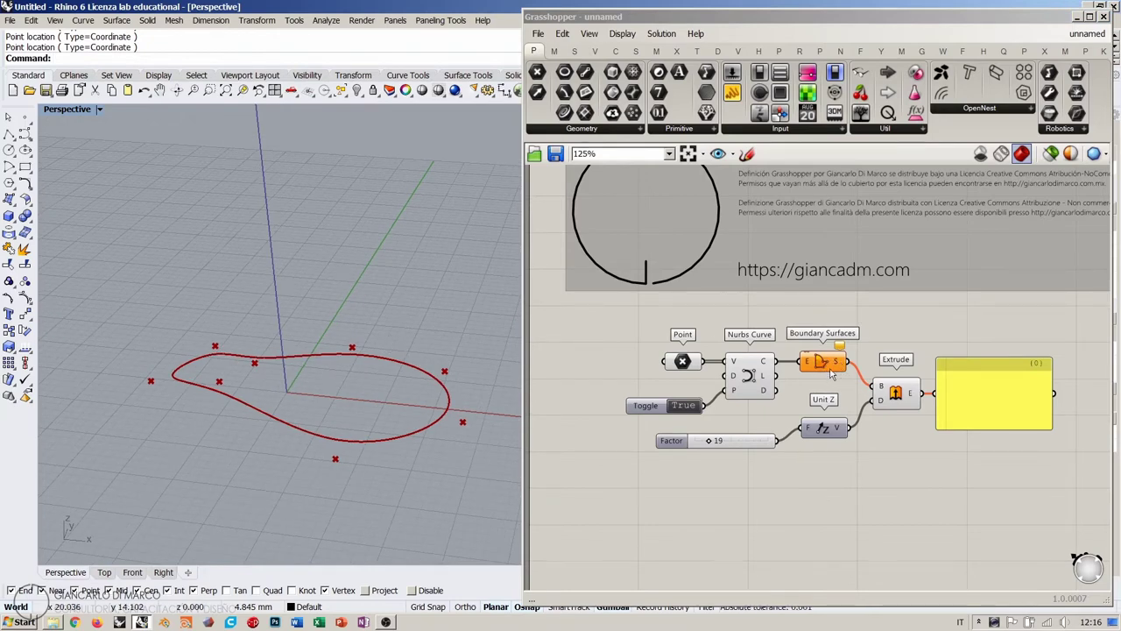
right_click_drag(346, 438, 346, 412)
right_click_drag(370, 388, 355, 416)
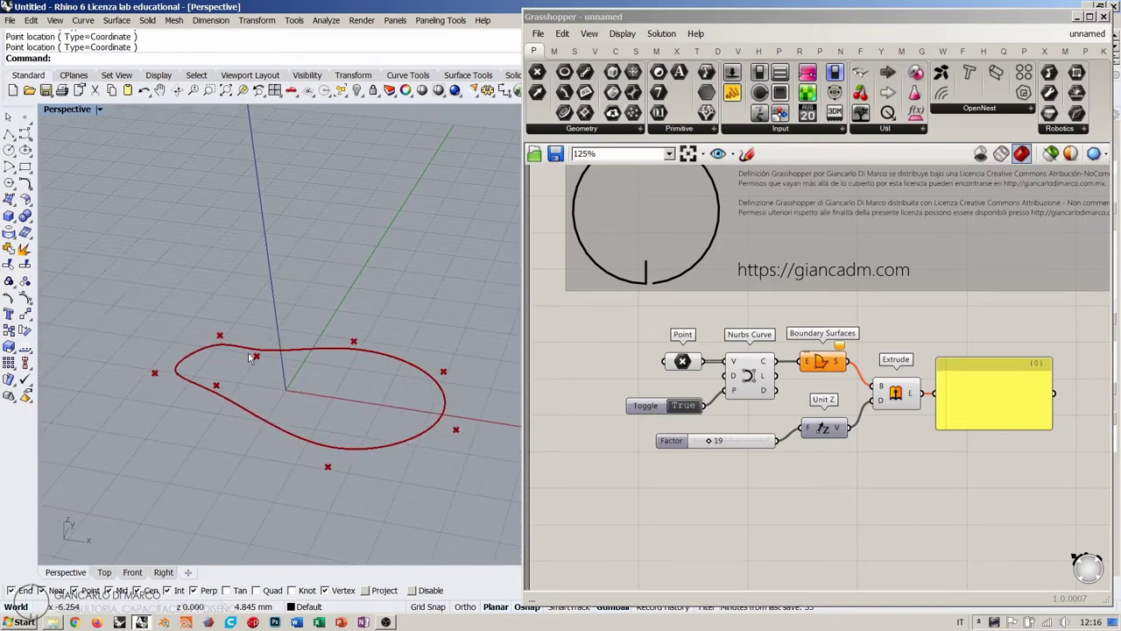
right_click_drag(338, 425, 302, 394)
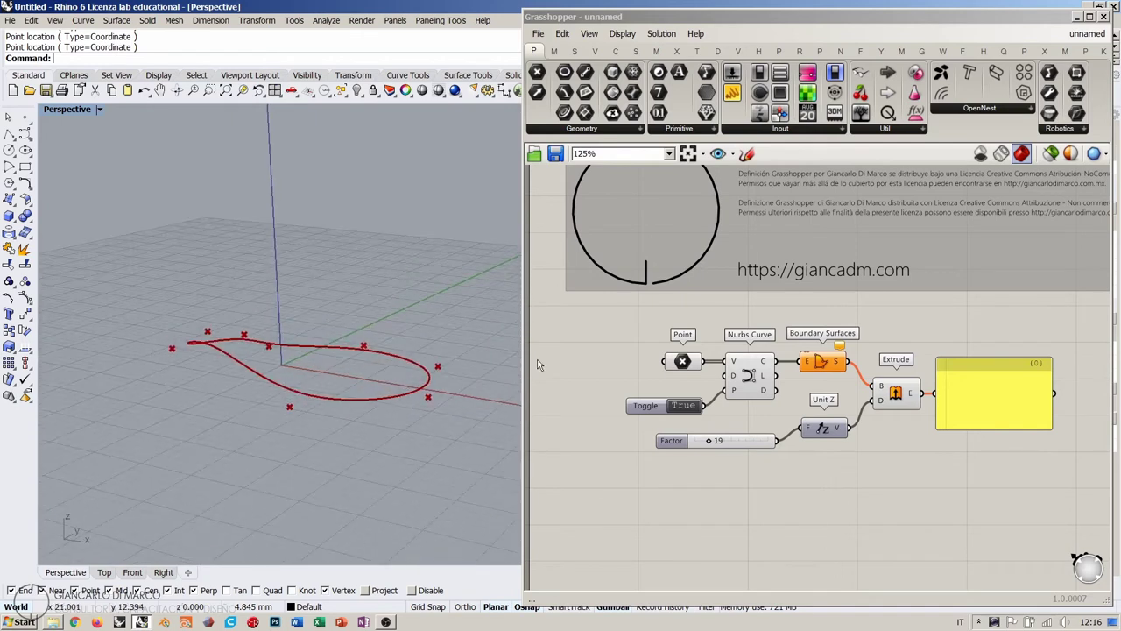
left_click(828, 368)
left_click(881, 325)
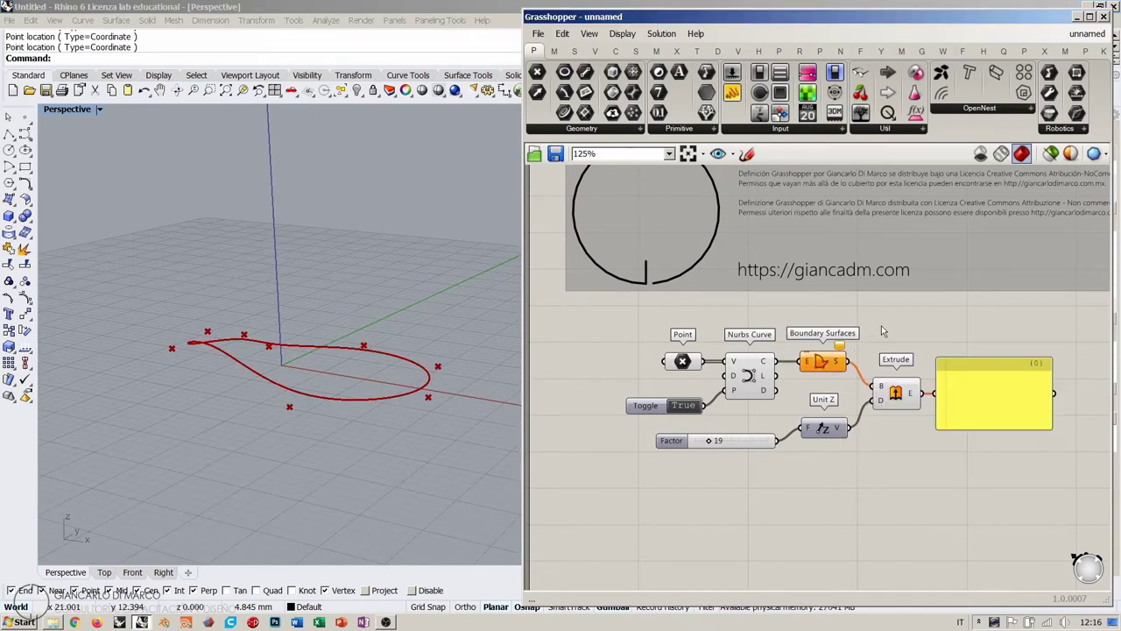
left_click(896, 394)
left_click(885, 493)
right_click_drag(348, 396, 341, 342)
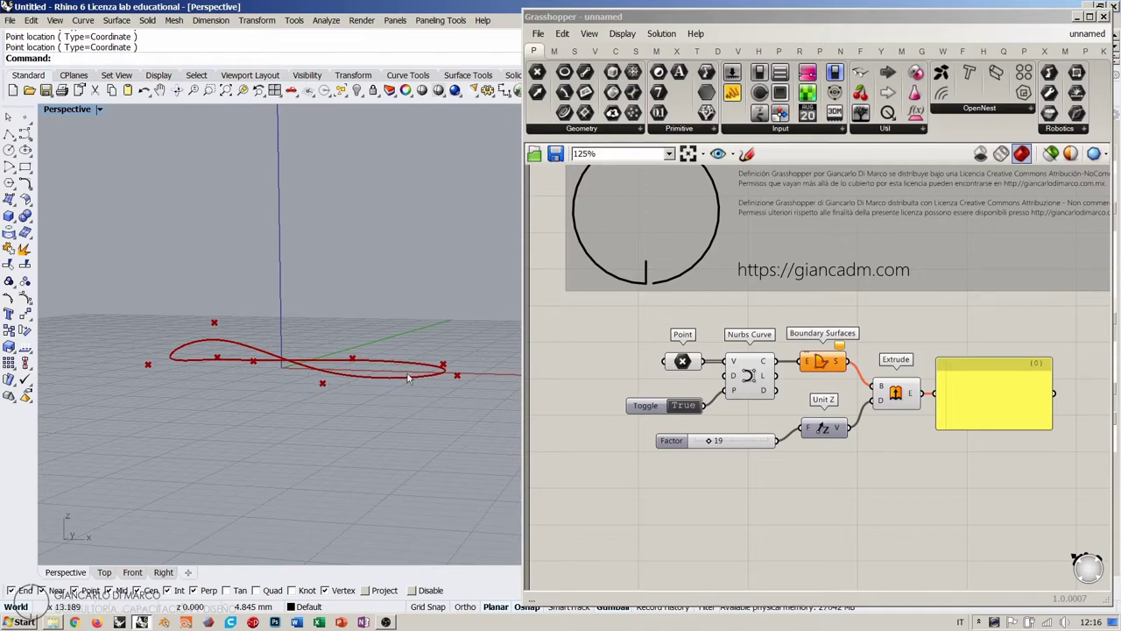
right_click_drag(405, 264, 557, 337)
Bake the Nurbs Curve component's output into Rhino and select the baked curve.
right_click(747, 377)
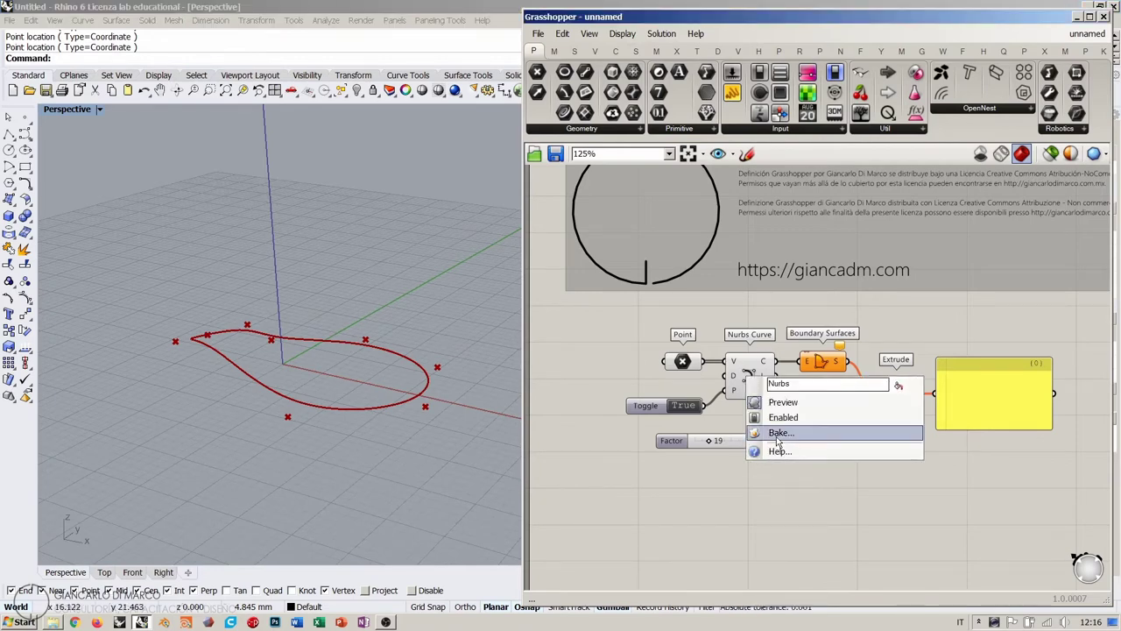
left_click(753, 433)
left_click(789, 570)
left_click(358, 352)
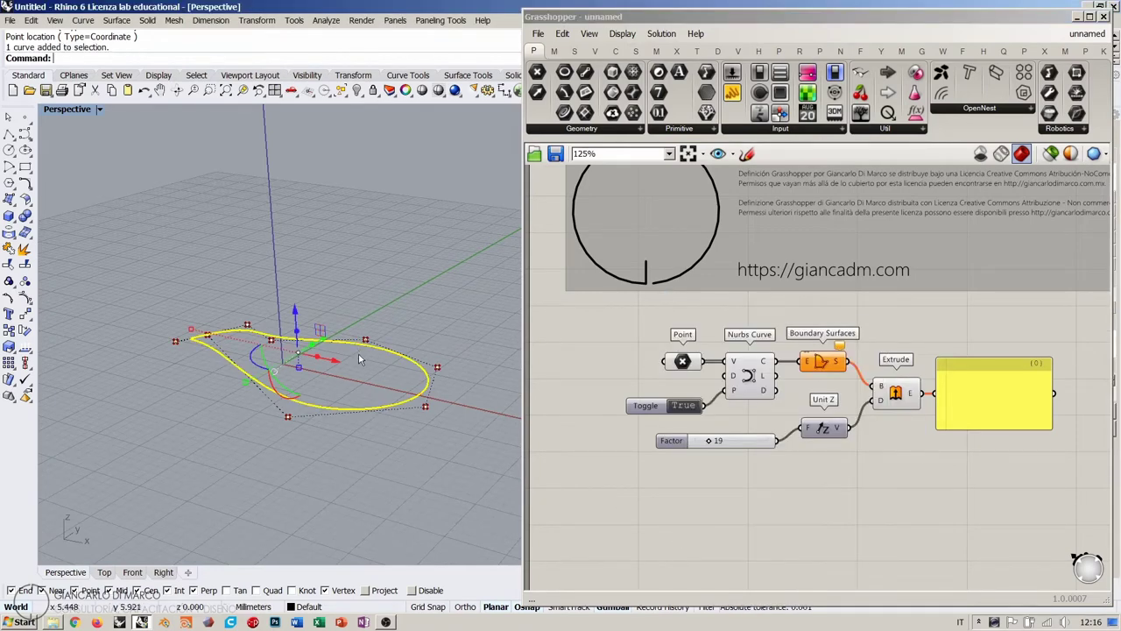
Extrude the baked curve upward with BothSides set to No, and show the Perspective viewport in Shaded mode.
right_click_drag(358, 352, 333, 298)
left_click(7, 216)
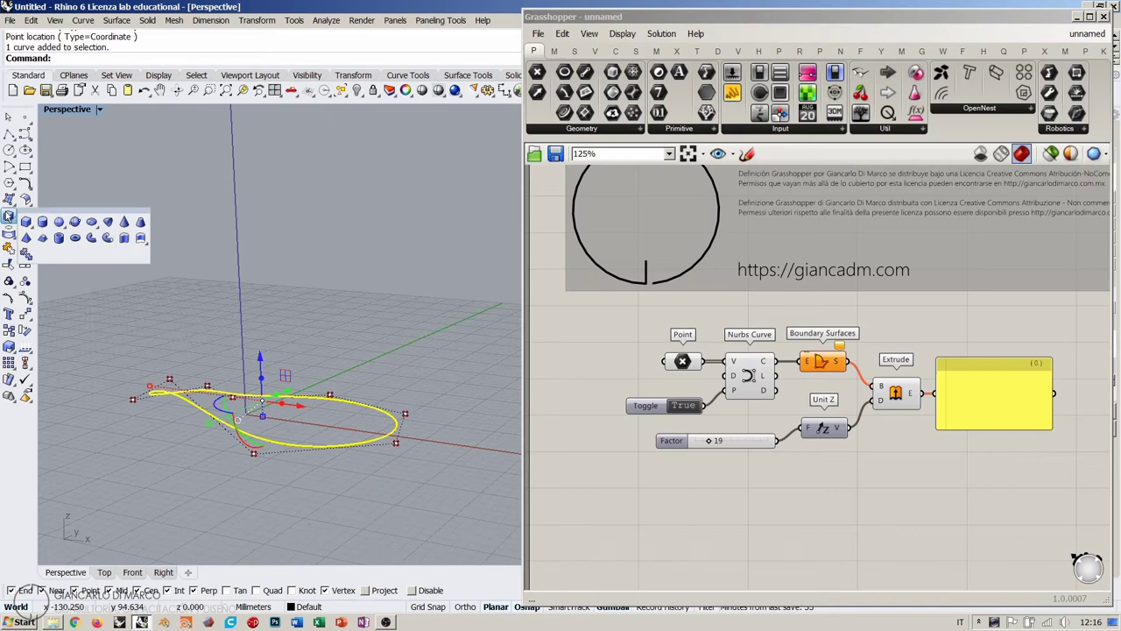
left_click(115, 238)
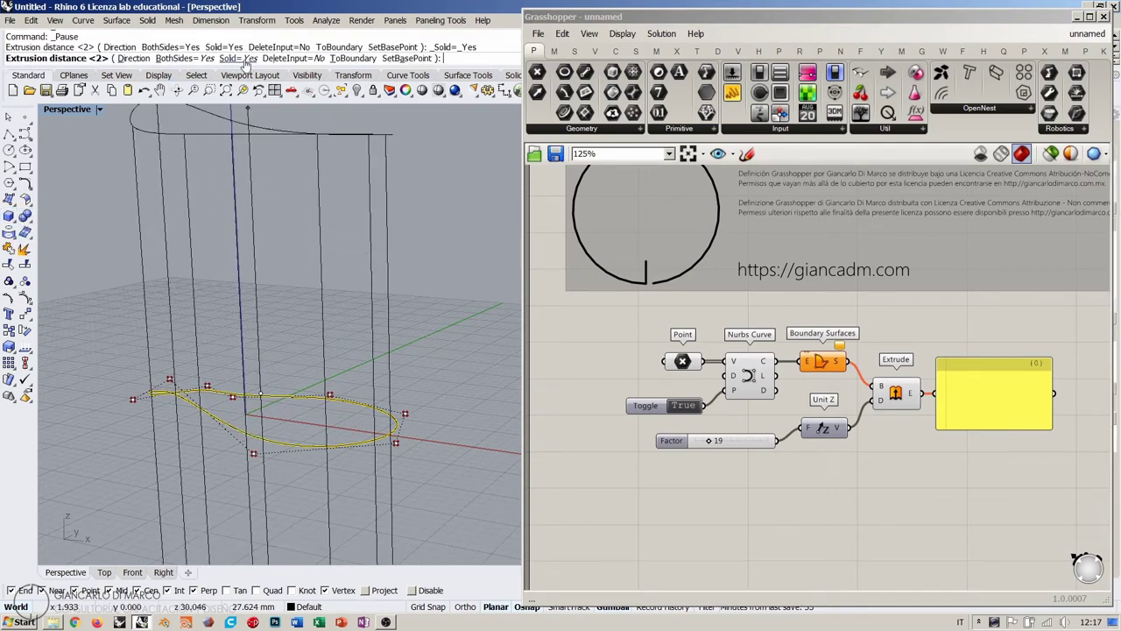
type("b")
key("Return")
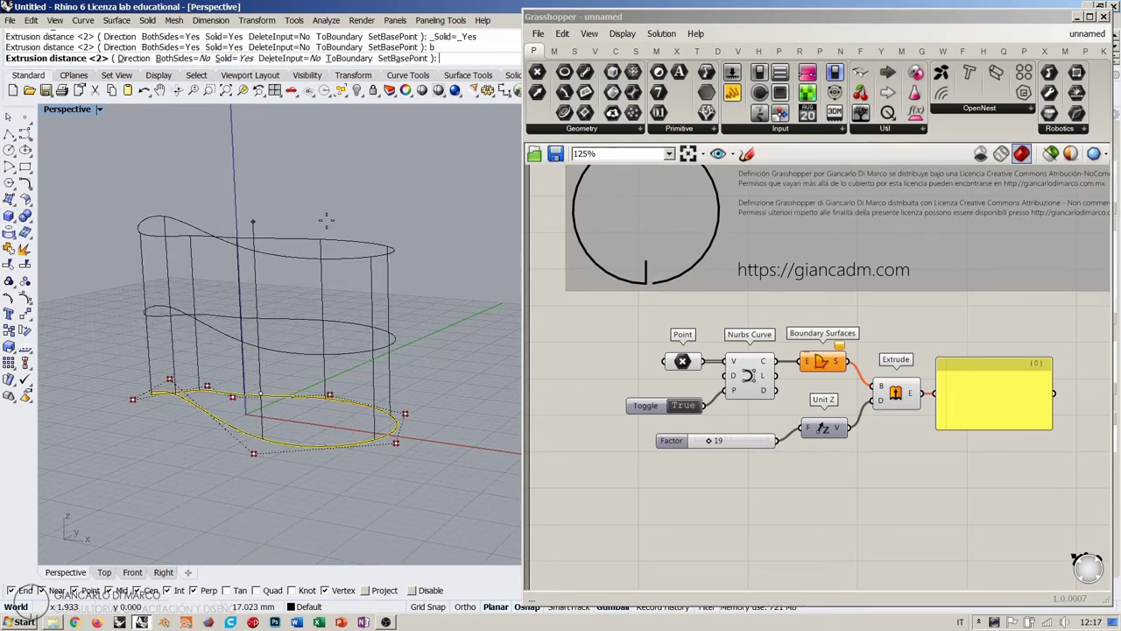
left_click(313, 227)
mouse_move(316, 229)
right_mouse_down()
mouse_move(394, 178)
mouse_move(447, 175)
mouse_move(415, 166)
mouse_move(327, 320)
mouse_move(379, 254)
mouse_move(370, 218)
mouse_move(325, 246)
right_mouse_up()
left_click(438, 91)
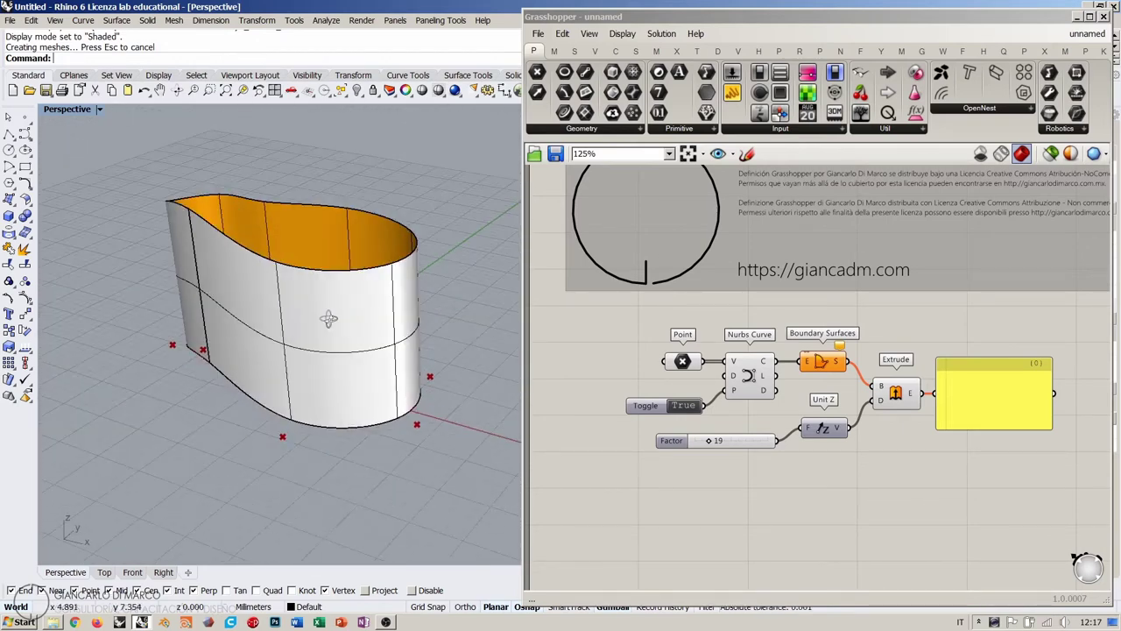
Delete the extrusion and the baked curve, and set the Perspective viewport back to Wireframe display.
left_click(334, 310)
key("Delete")
left_click(281, 396)
right_click_drag(283, 388, 351, 350)
left_click(438, 90)
right_click_drag(352, 285, 457, 322)
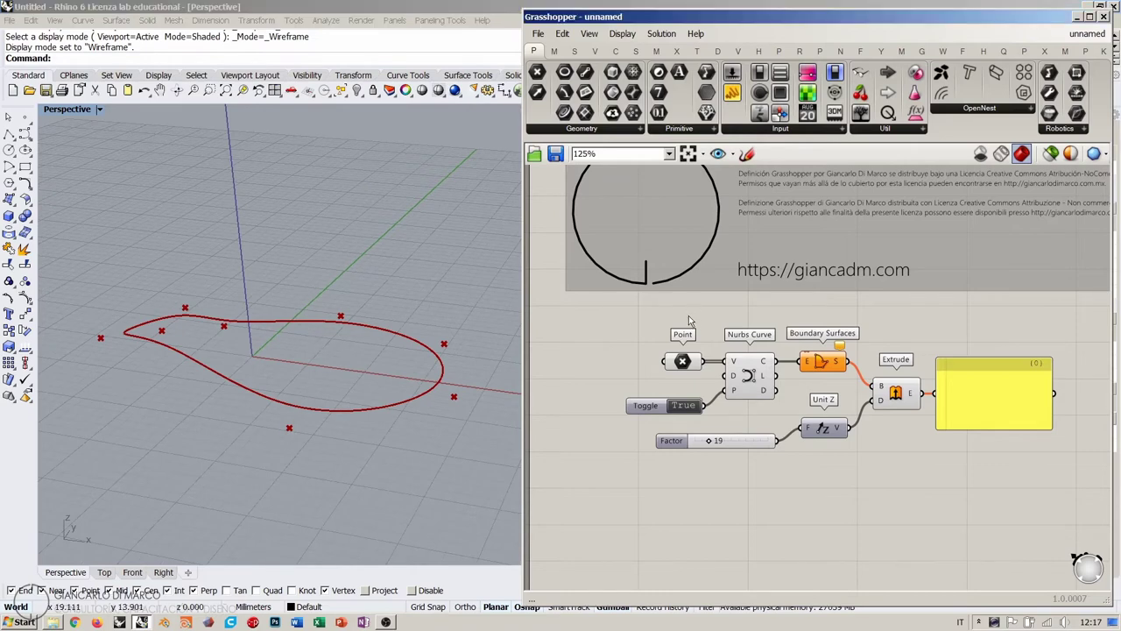
Undo the vertical move of the Point parameter's control point.
left_click_drag(659, 411, 660, 405)
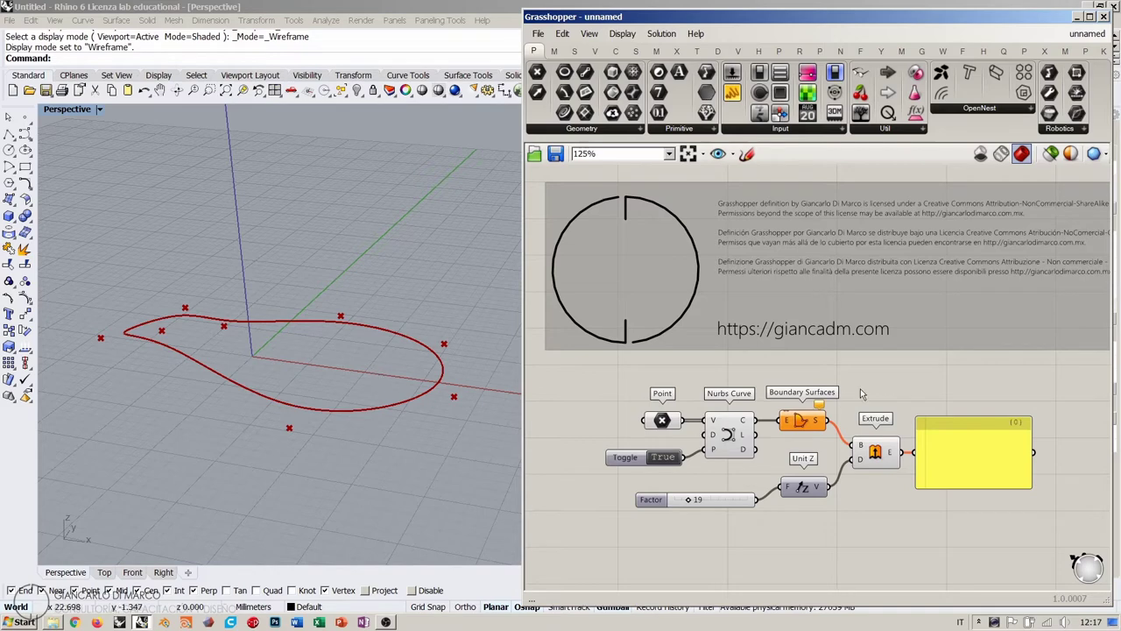
right_click_drag(789, 464, 778, 347)
scroll(751, 327, "up", 2)
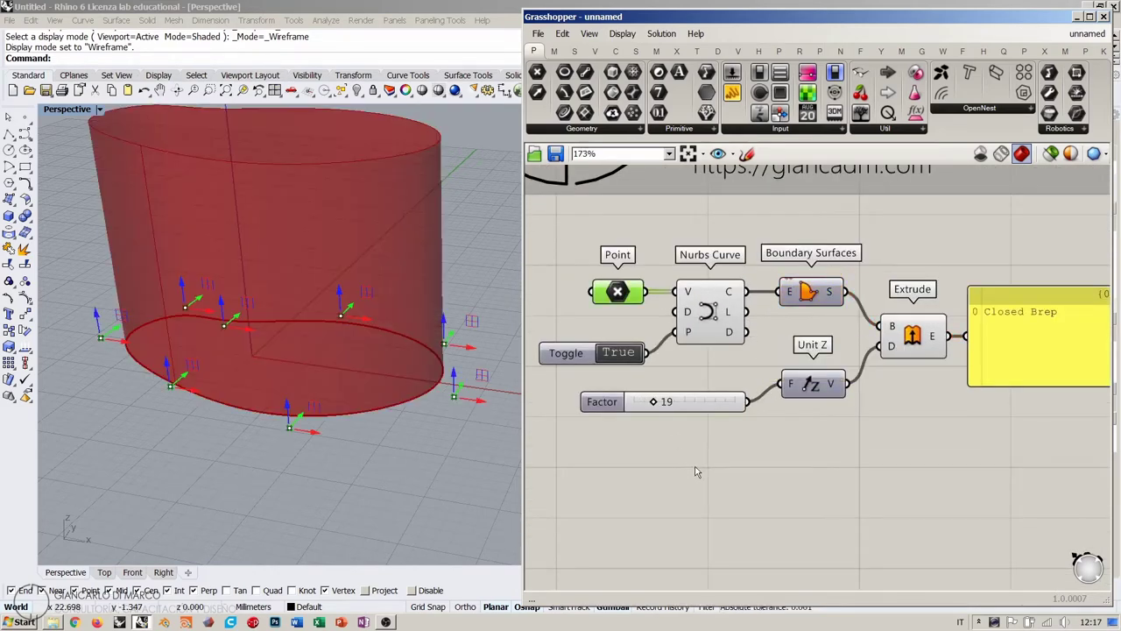
right_click_drag(289, 377, 291, 408)
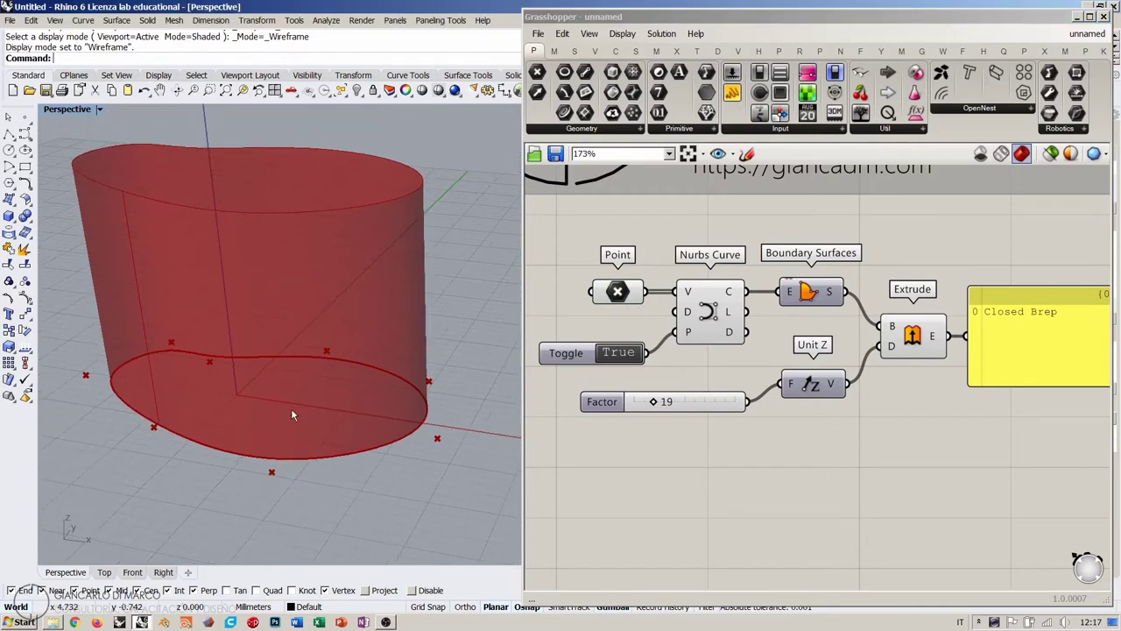
right_click_drag(956, 377, 940, 383)
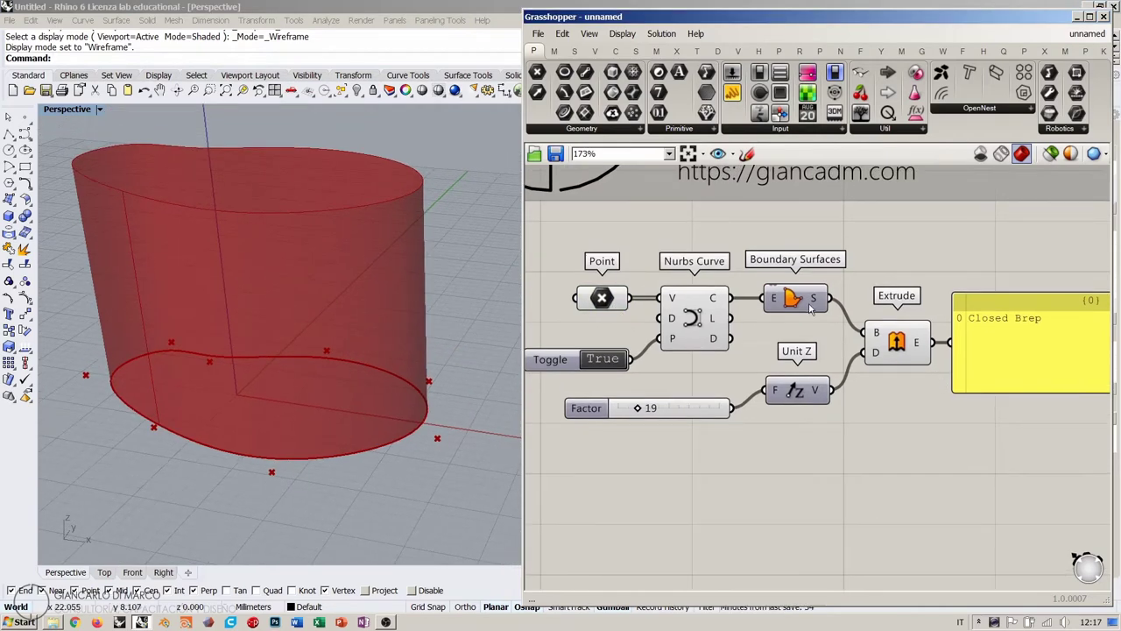
scroll(811, 307, "down", 1)
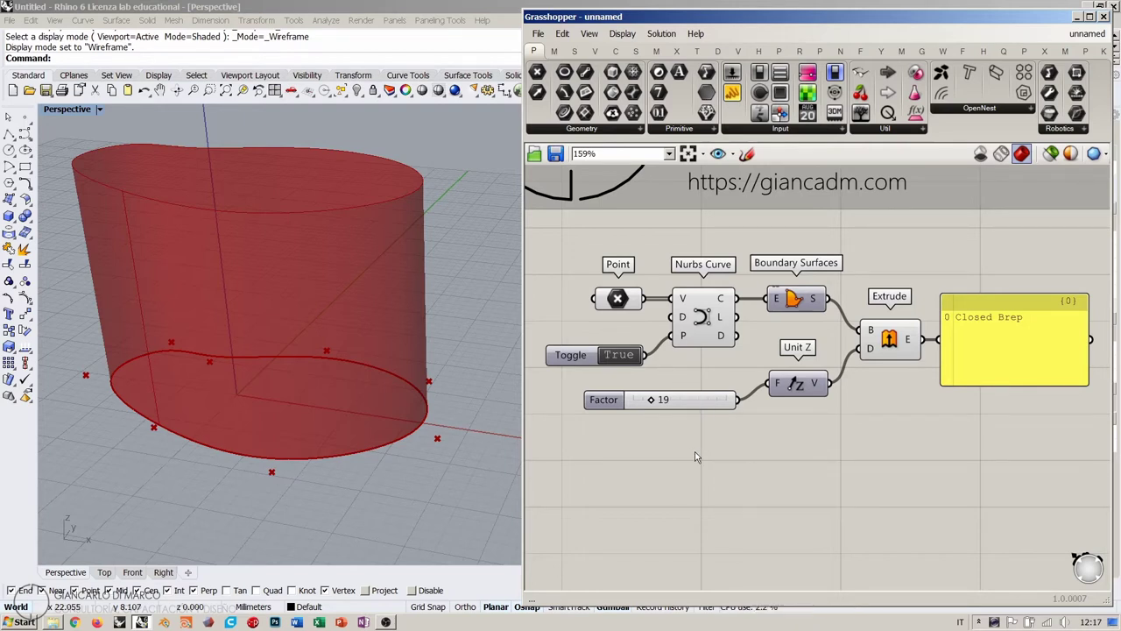
Review the Point, Toggle and Factor inputs of the definition and read the coordinates stored in the Point parameter.
left_click(618, 298)
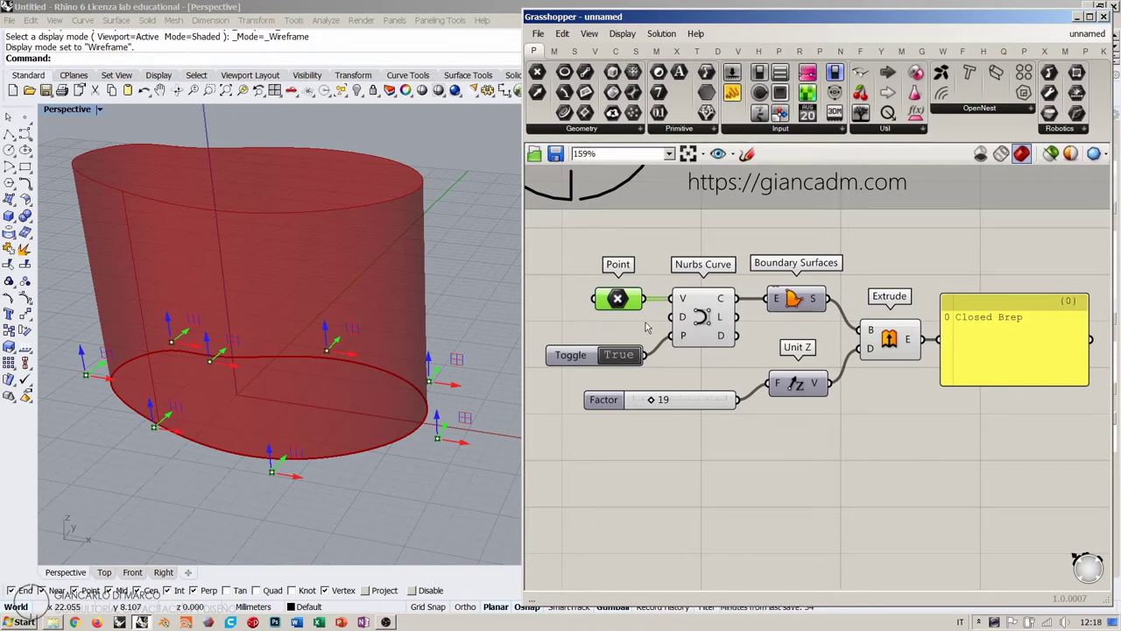
left_click(571, 356)
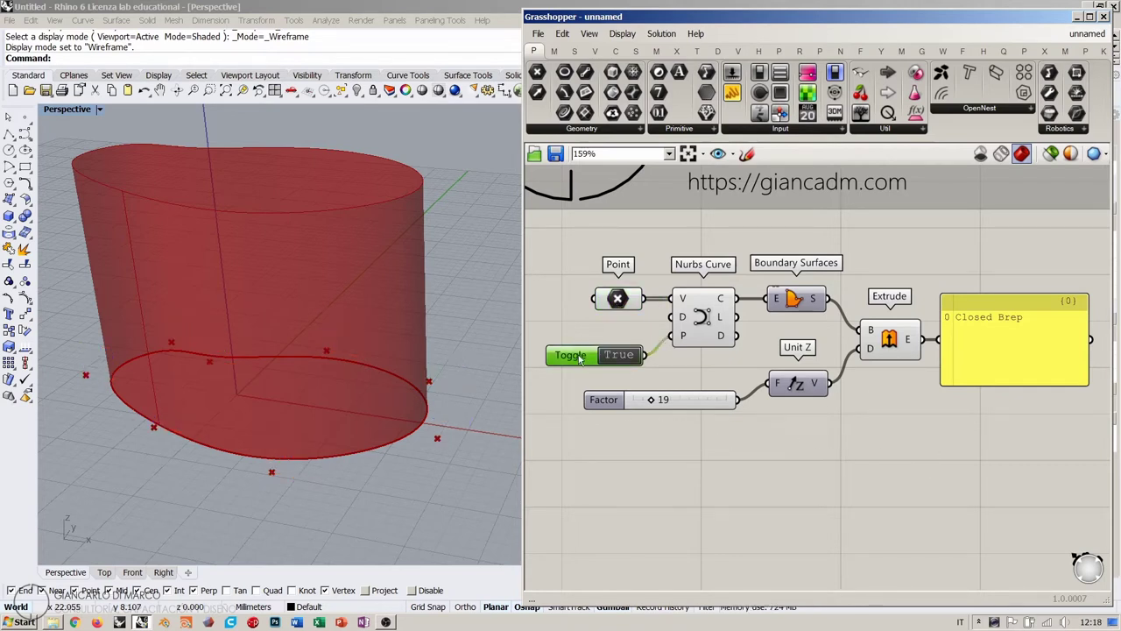
left_click(613, 402)
left_click(825, 461)
right_click_drag(616, 299, 752, 298)
mouse_move(752, 299)
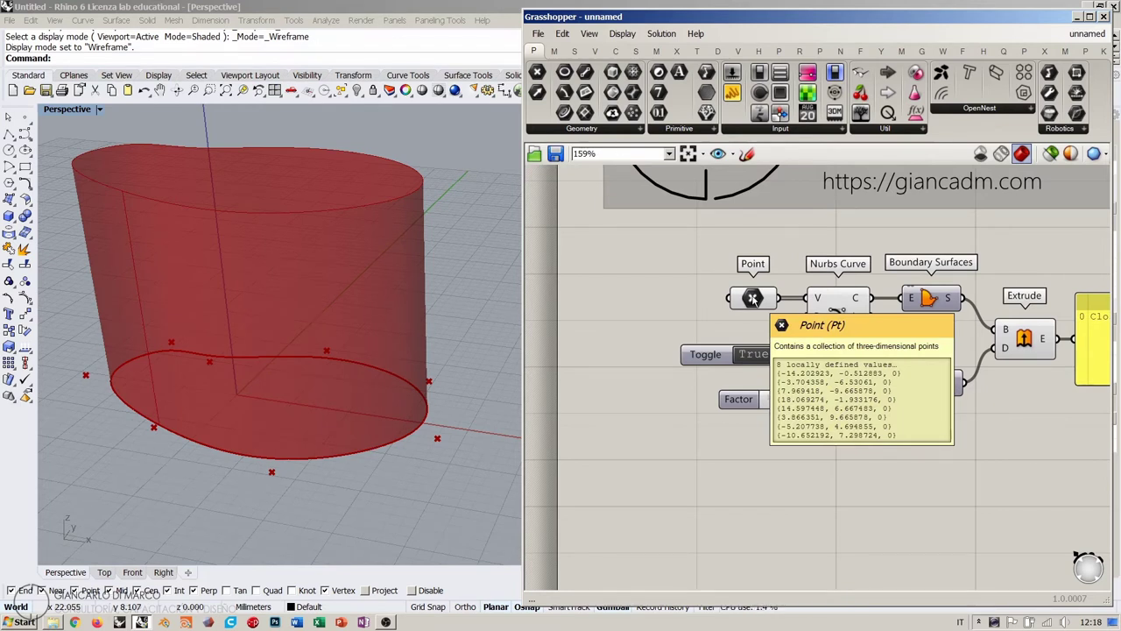
Reshape the outline by moving the back-left control points of the Point parameter outward within the base plane.
left_click(752, 299)
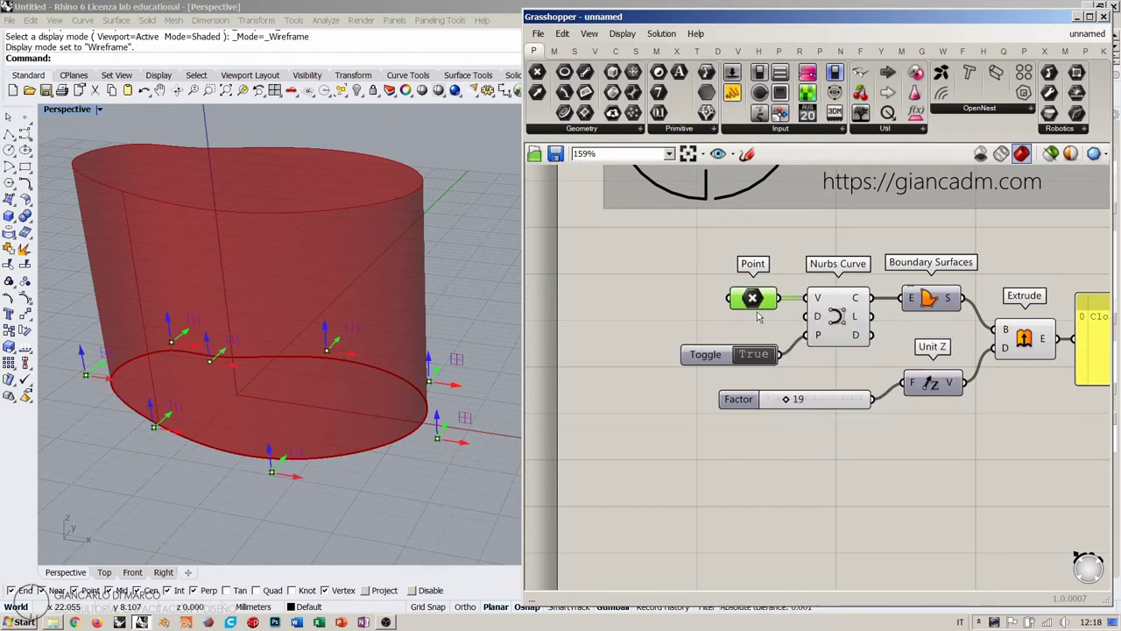
mouse_move(751, 299)
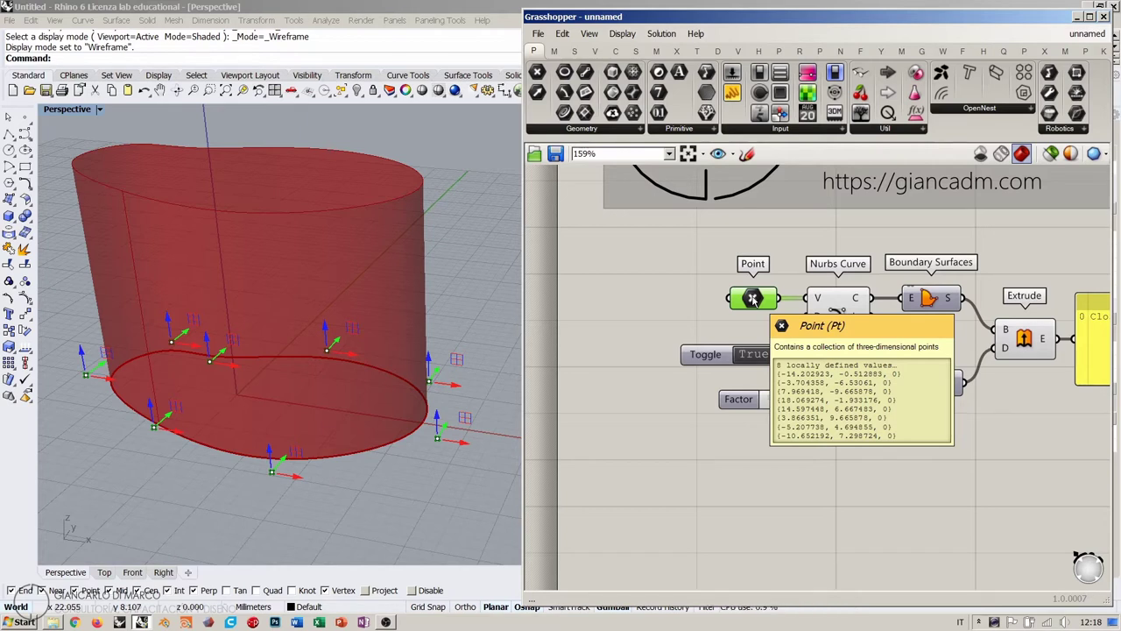
left_click_drag(88, 377, 132, 296)
left_click_drag(214, 355, 273, 304)
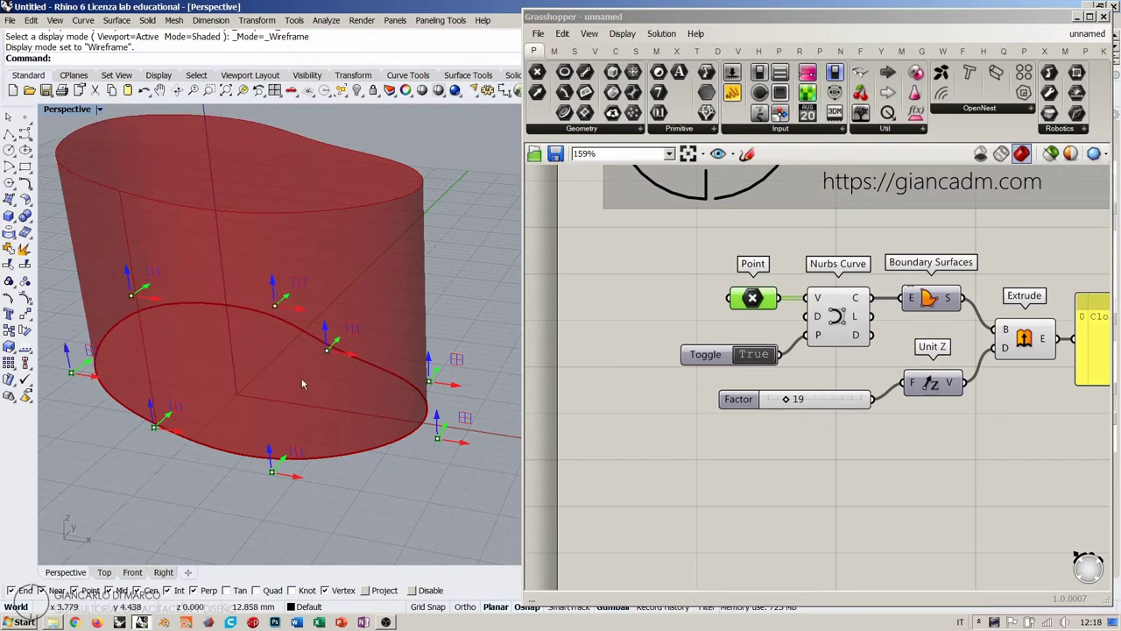
scroll(301, 383, "down", 3)
right_click_drag(305, 418, 328, 373)
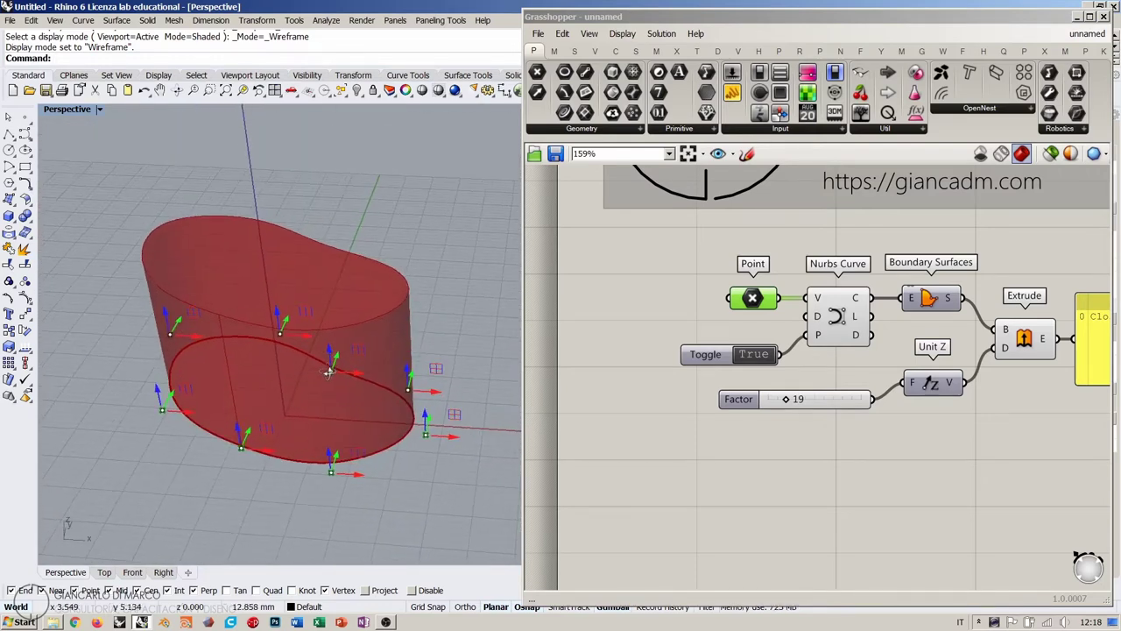
Move the Toggle slightly up on the canvas, closer to the Point parameter.
left_click(677, 325)
left_click_drag(719, 367, 716, 348)
left_click(725, 453)
View the reshaped volume from a lower angle and select the Extrude component to highlight it.
right_click_drag(350, 385, 364, 329)
left_click(958, 440)
right_click_drag(958, 440, 823, 462)
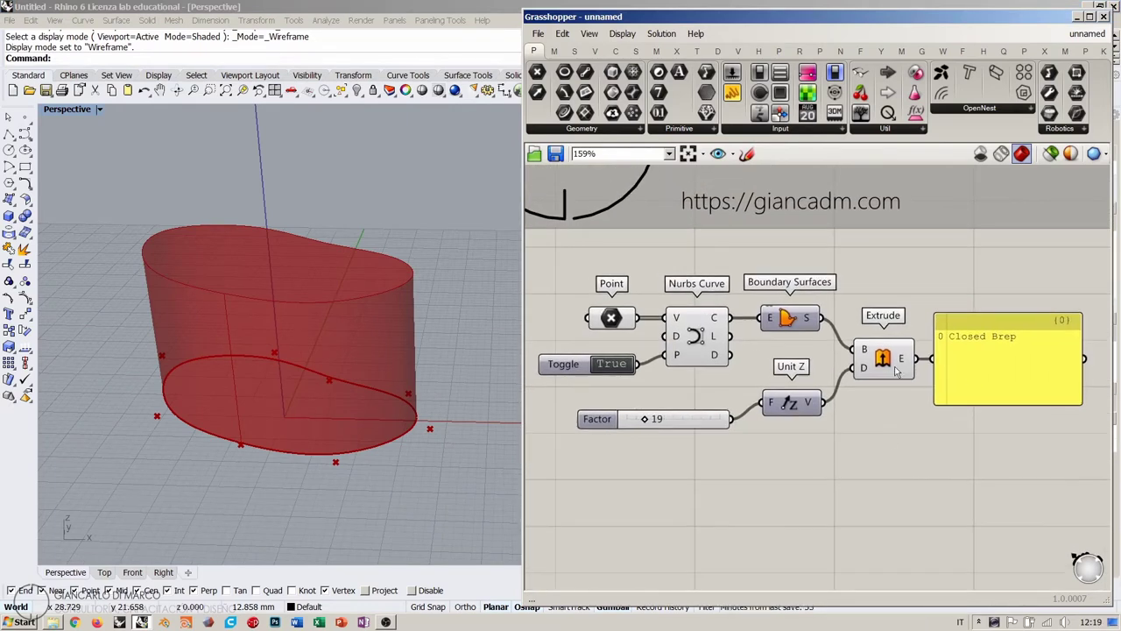
right_click_drag(371, 331, 378, 272)
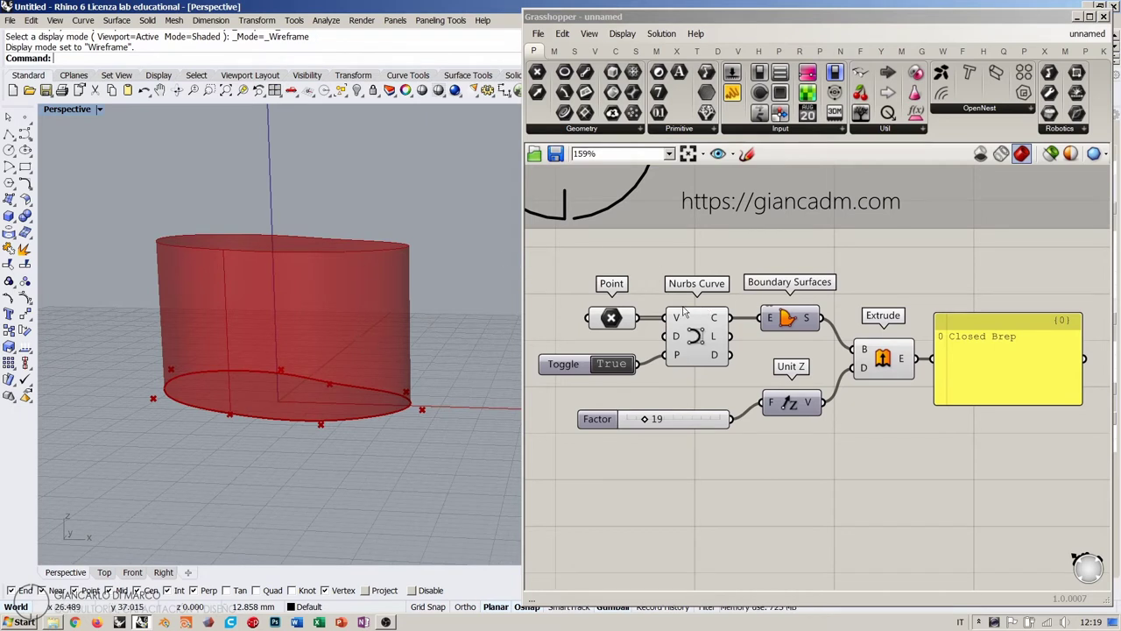
right_click_drag(837, 256, 838, 269)
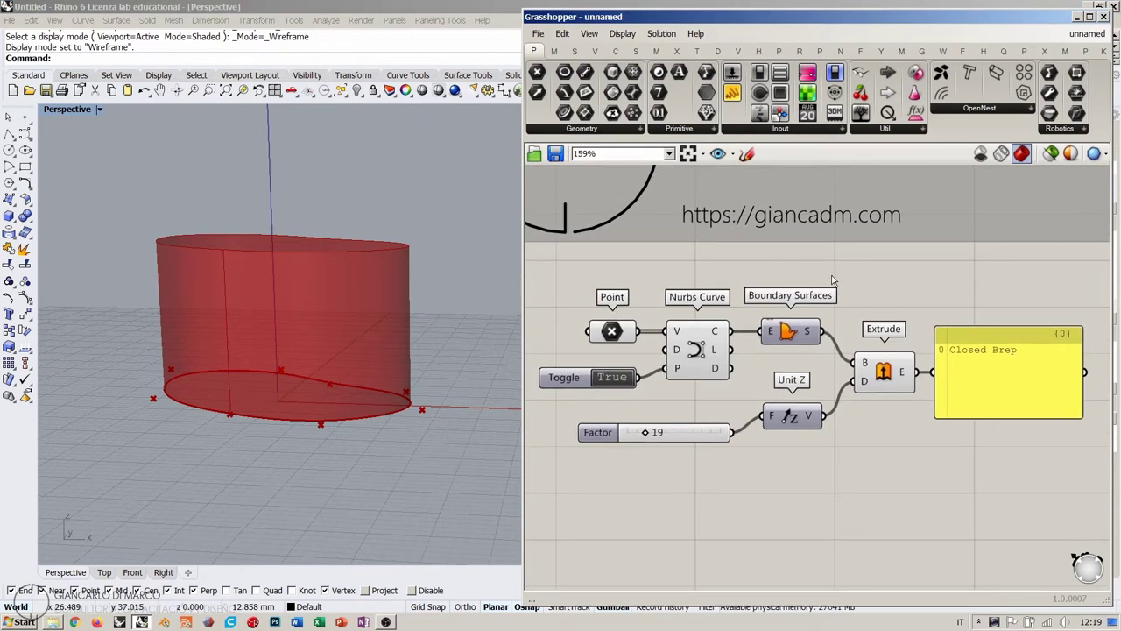
left_click(881, 373)
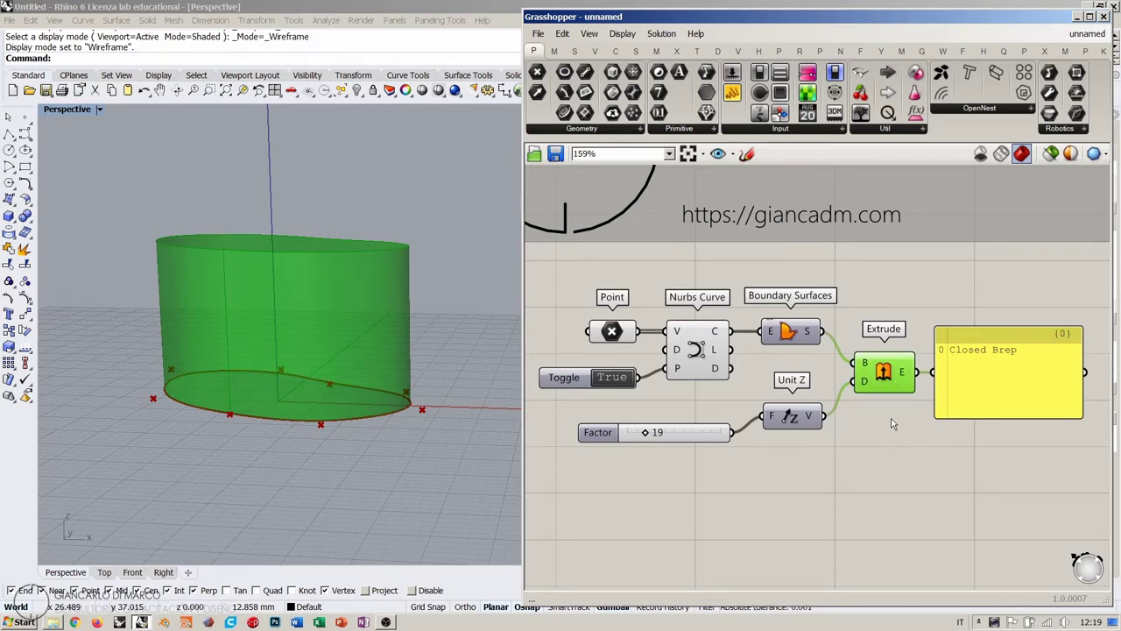
Reshape the outline by moving the control point on the right side of the base curve inward within the base plane.
right_click_drag(413, 343, 402, 351)
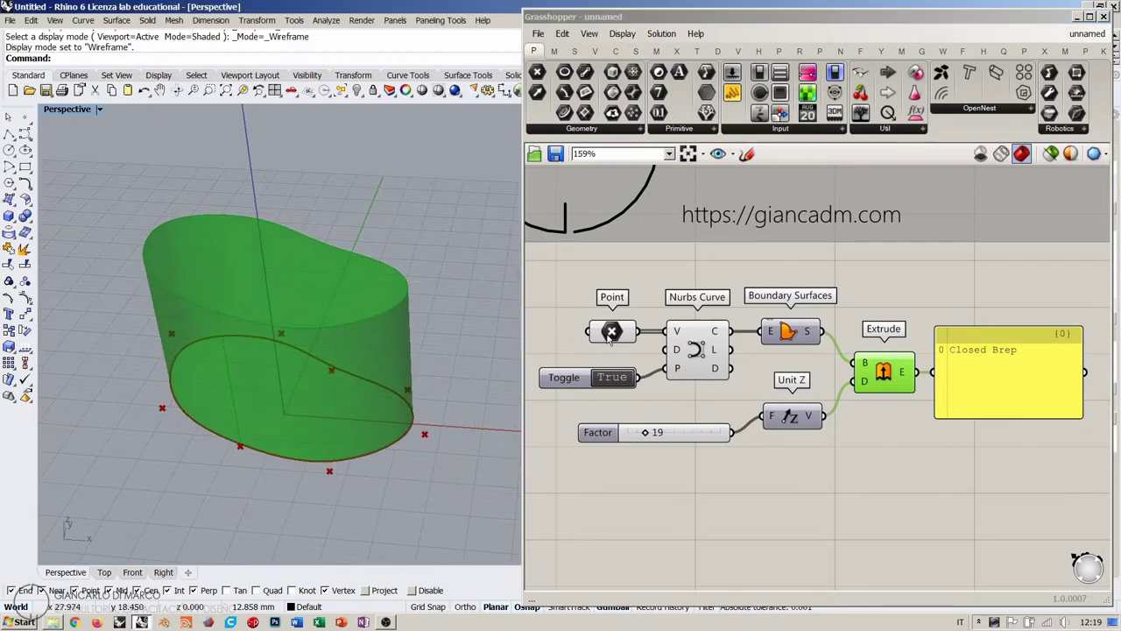
key("ctrl+a")
left_click_drag(445, 437, 375, 442)
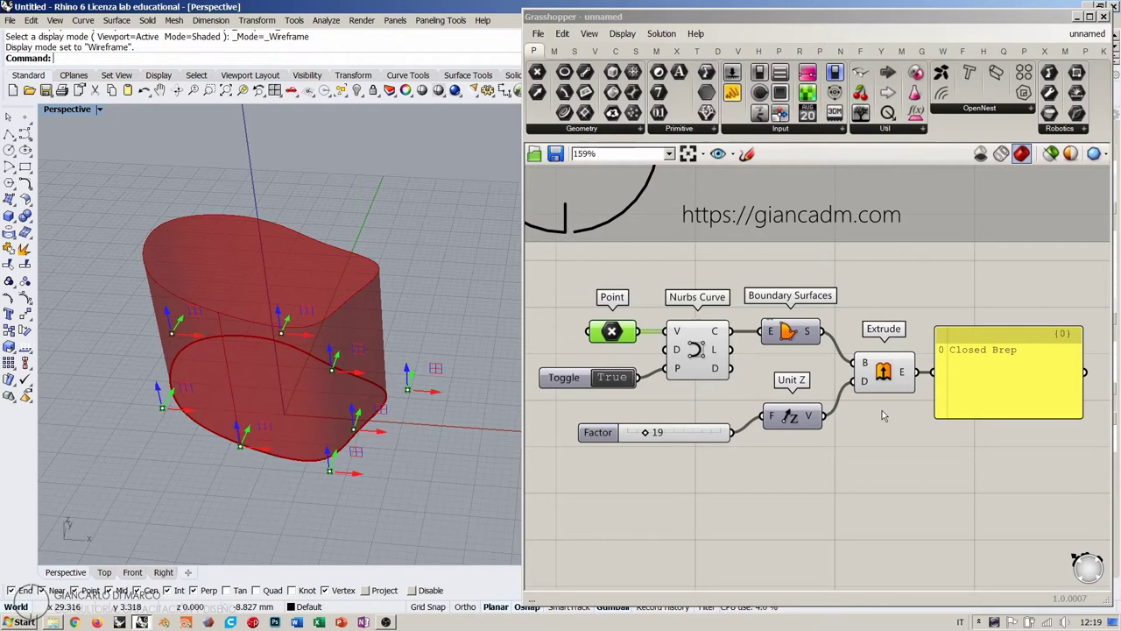
left_click(744, 451)
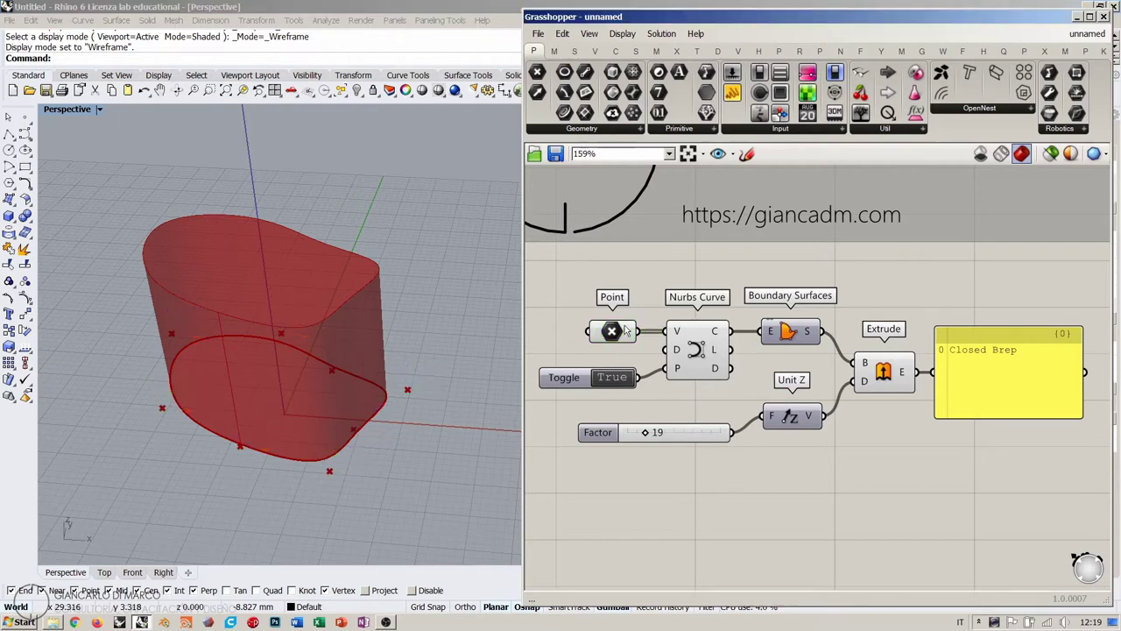
Review the definition by highlighting the Nurbs Curve, Point and Boundary Surfaces components one after another.
left_click_drag(536, 300, 844, 447)
left_click(563, 276)
left_click(702, 354)
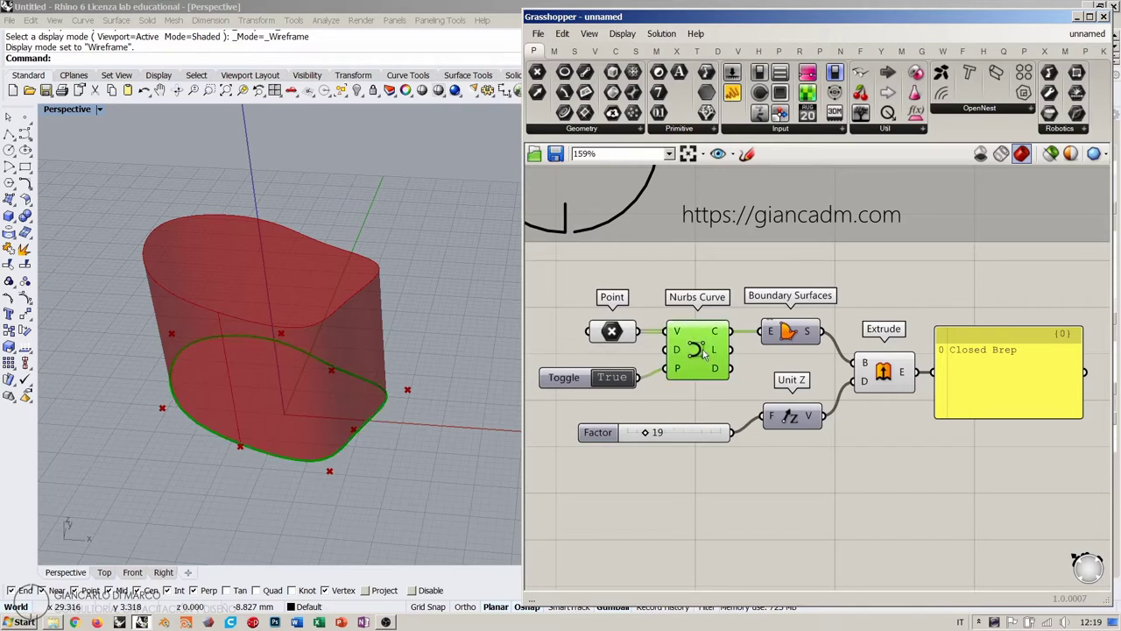
left_click(613, 333)
left_click(786, 332)
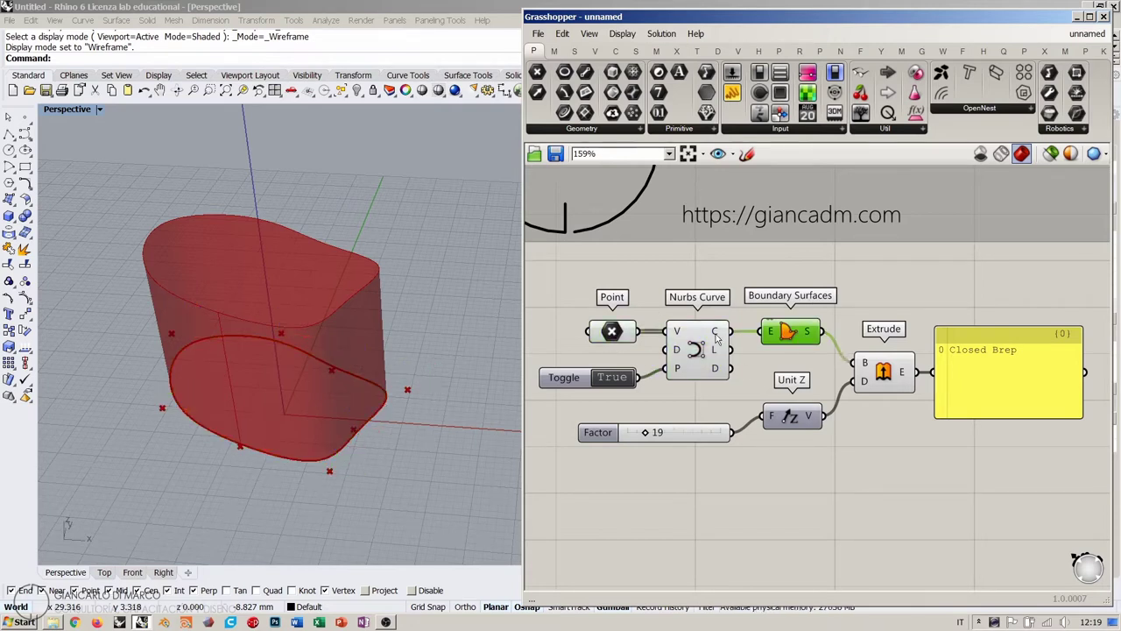
left_click(763, 374)
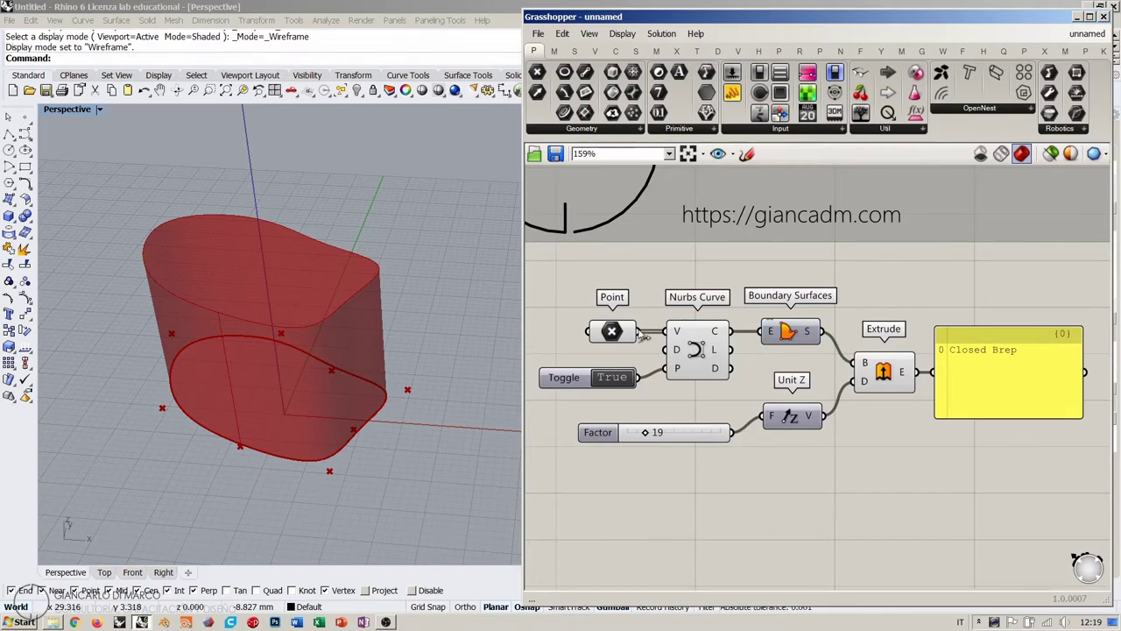
Delete the entire definition from the Point parameter to the output panel, keeping only the licence header on the canvas.
scroll(776, 372, "down", 3)
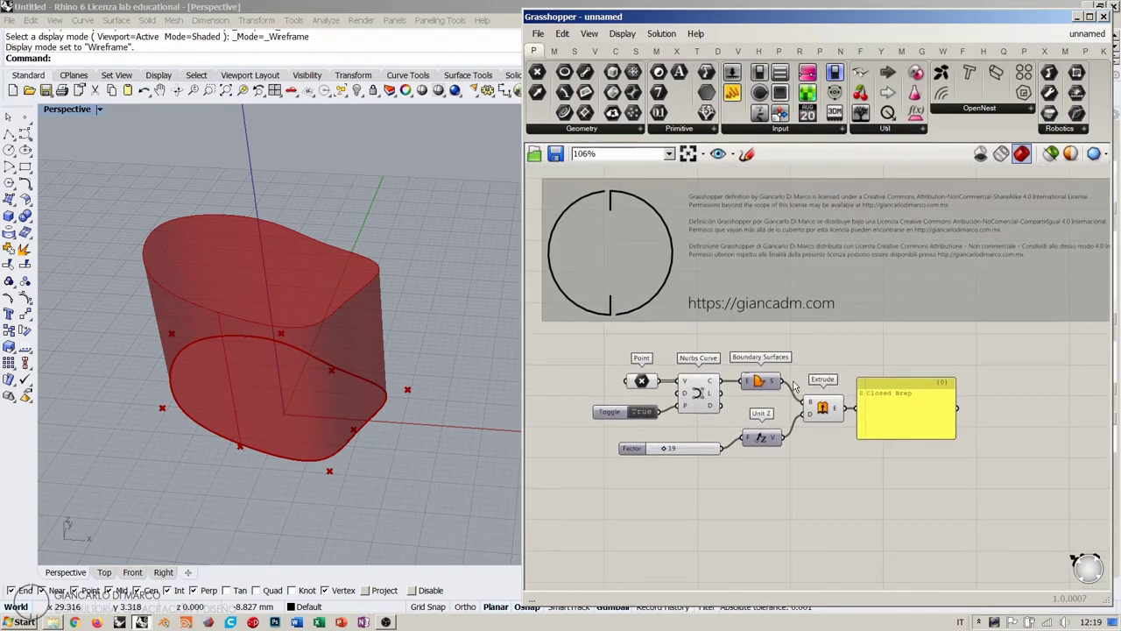
left_click_drag(976, 343, 579, 514)
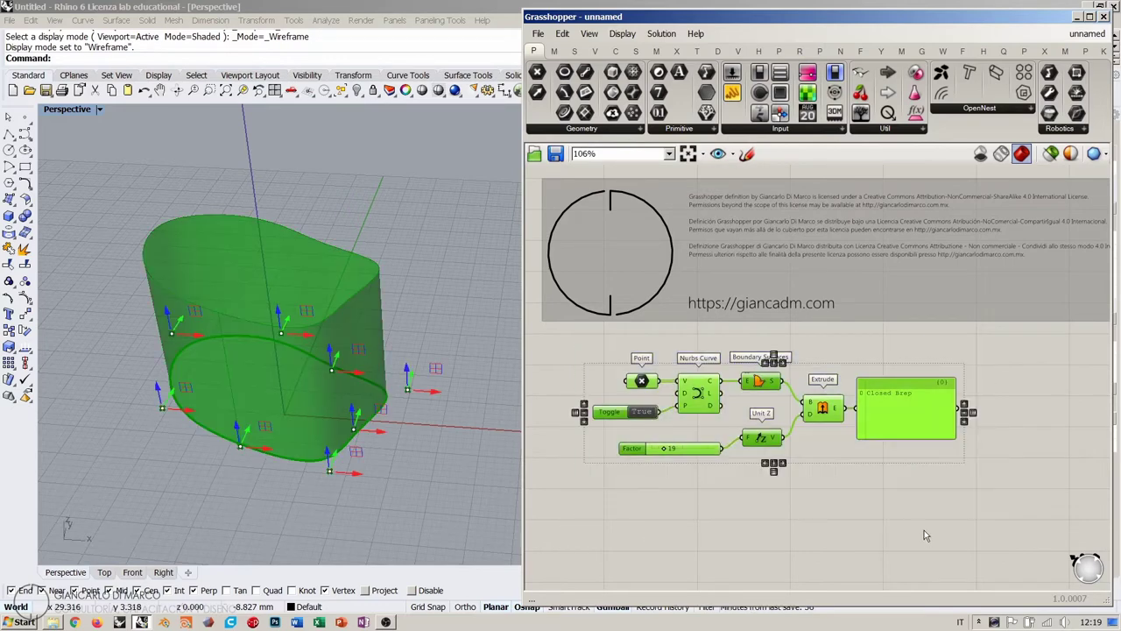
key("Delete")
right_click_drag(699, 356, 708, 401)
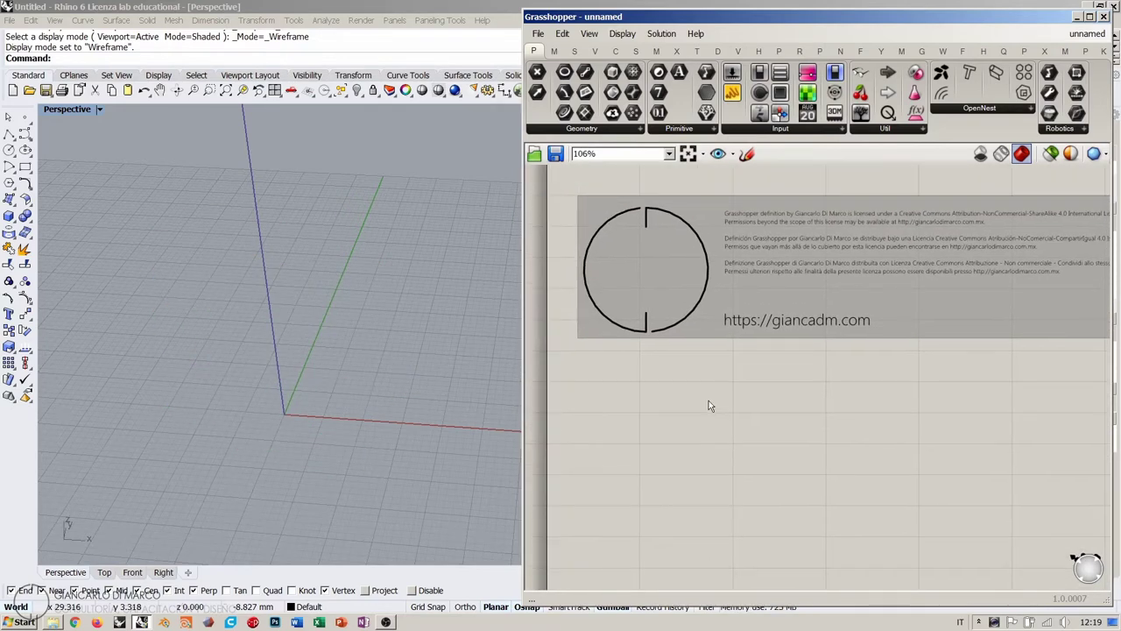
right_click_drag(446, 383, 358, 383)
Maximise the Grasshopper window and shift the canvas so the licence header and empty area are in view.
left_click(741, 436)
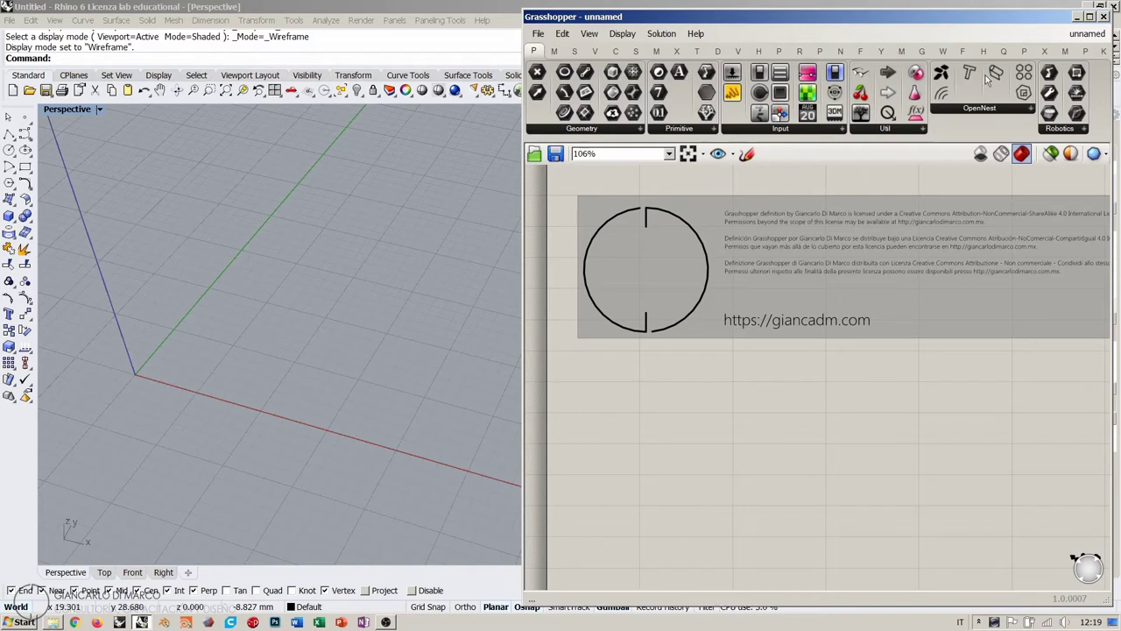
left_click(1090, 15)
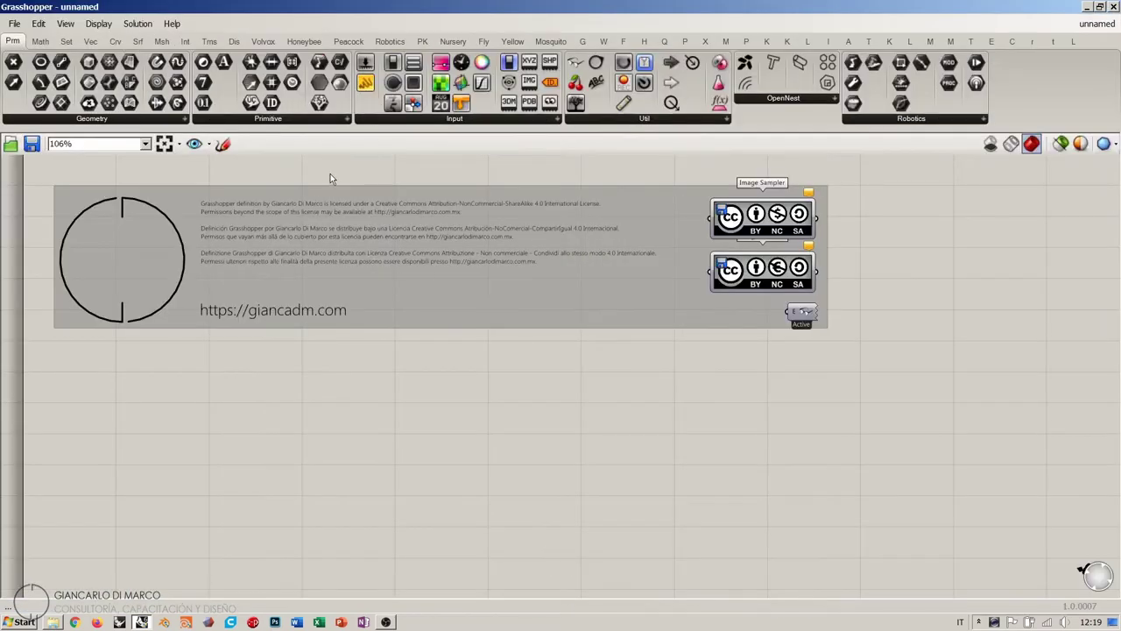
mouse_move(330, 179)
right_mouse_down()
mouse_move(333, 219)
mouse_move(342, 205)
mouse_move(318, 196)
right_mouse_up()
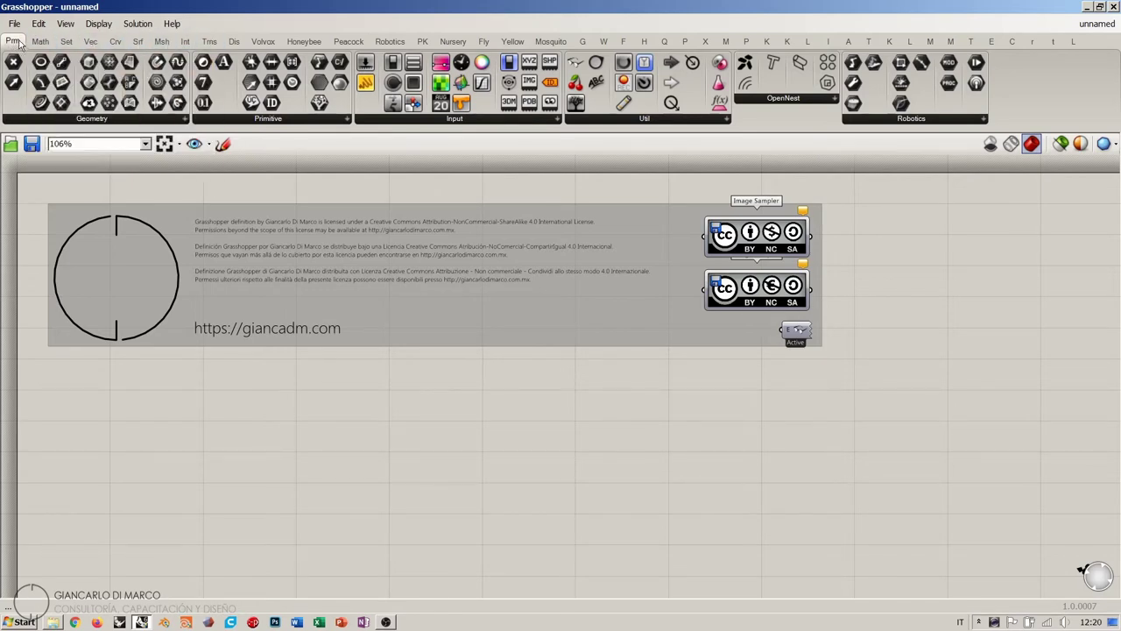
Examine the component categories Params, Maths, Sets, Vector, Surface, Mesh, Intersect, Transform and Display, ending back at Params.
mouse_move(234, 44)
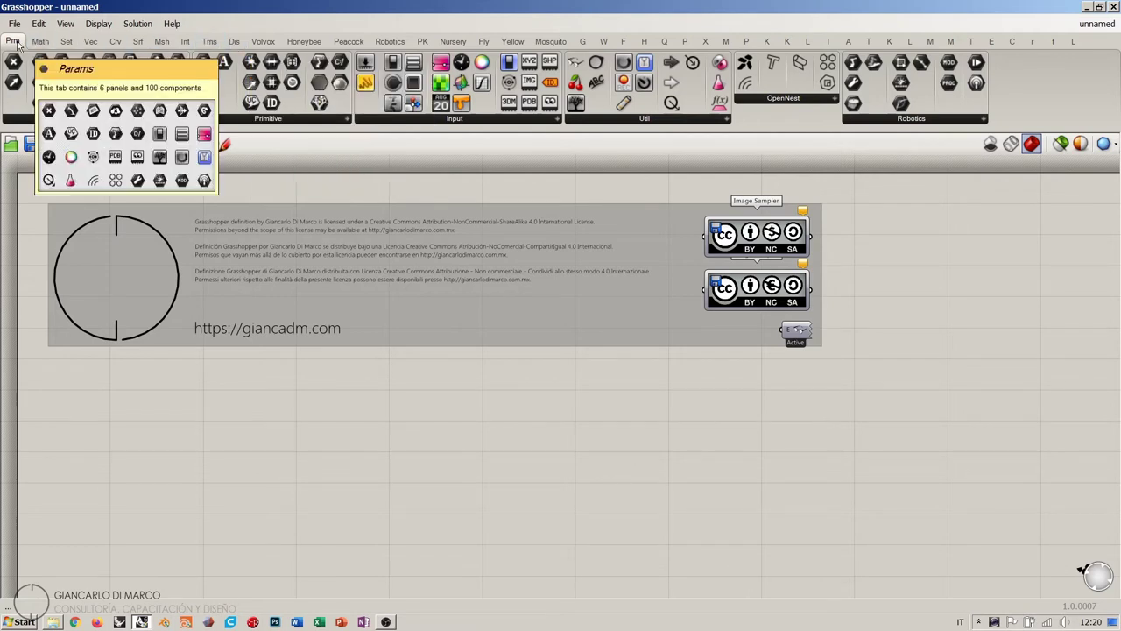
mouse_move(13, 44)
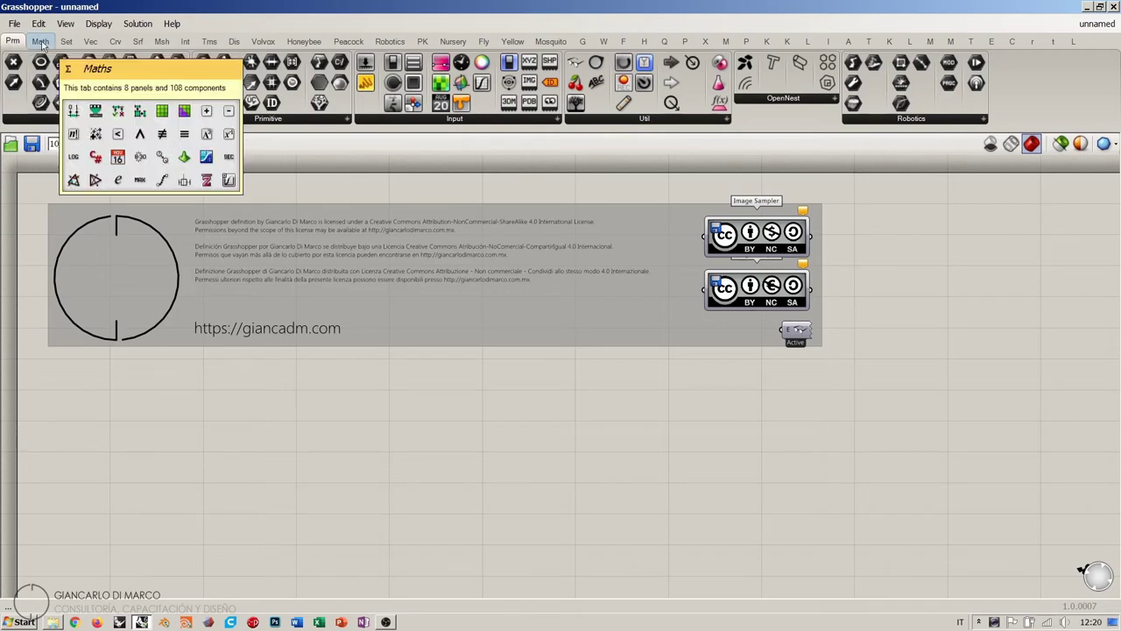
left_click(41, 43)
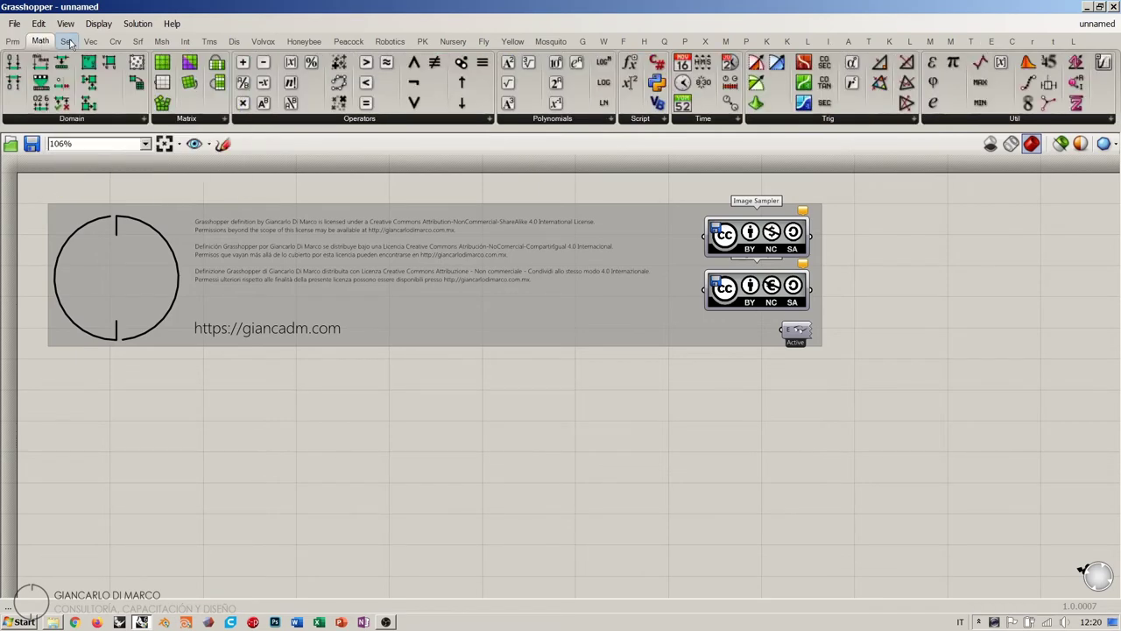
left_click(67, 42)
left_click(91, 42)
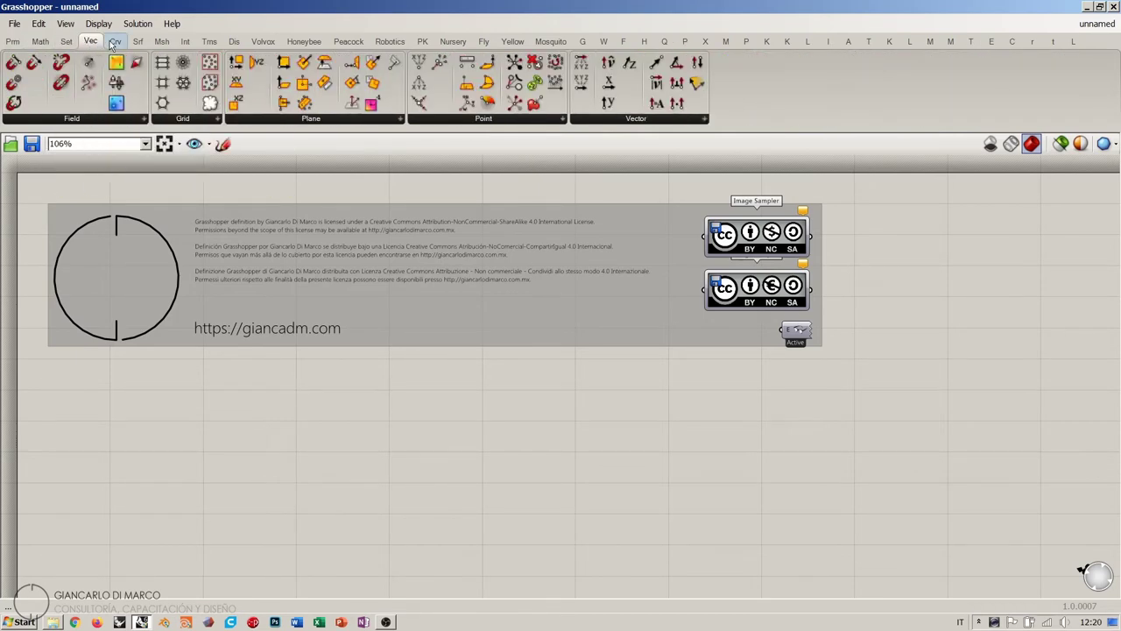
left_click(138, 41)
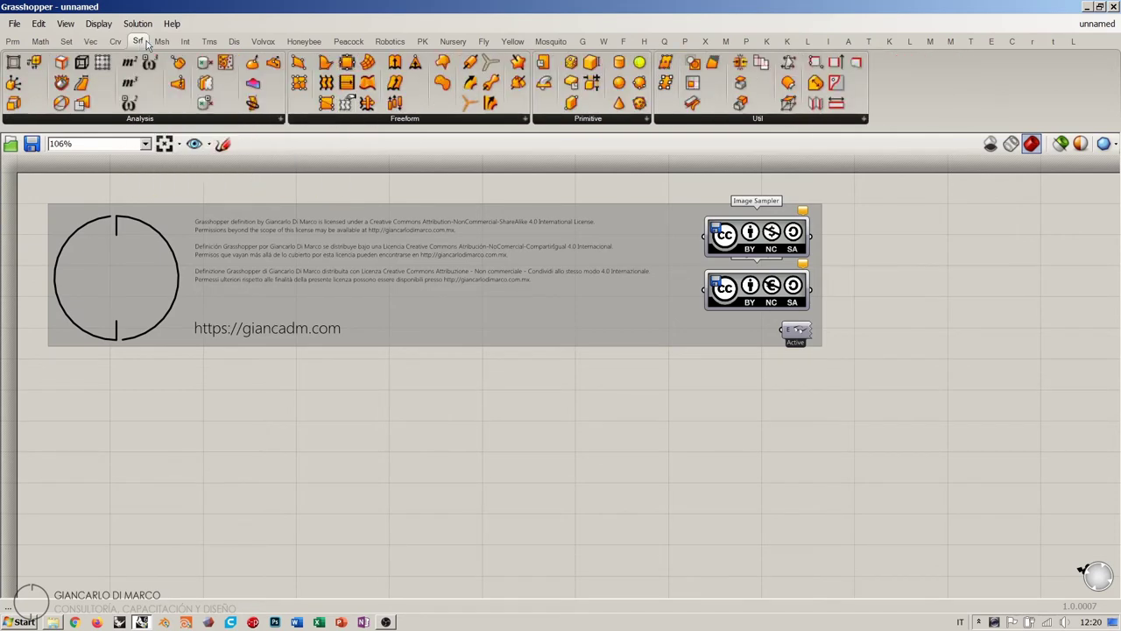
left_click(161, 44)
left_click(185, 42)
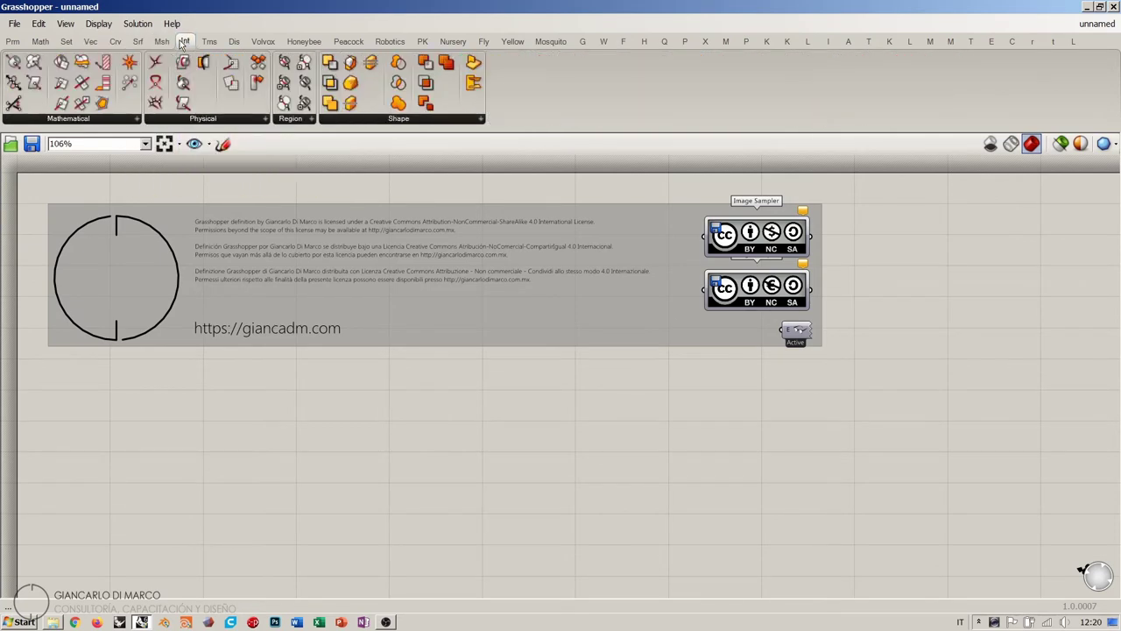
left_click(207, 40)
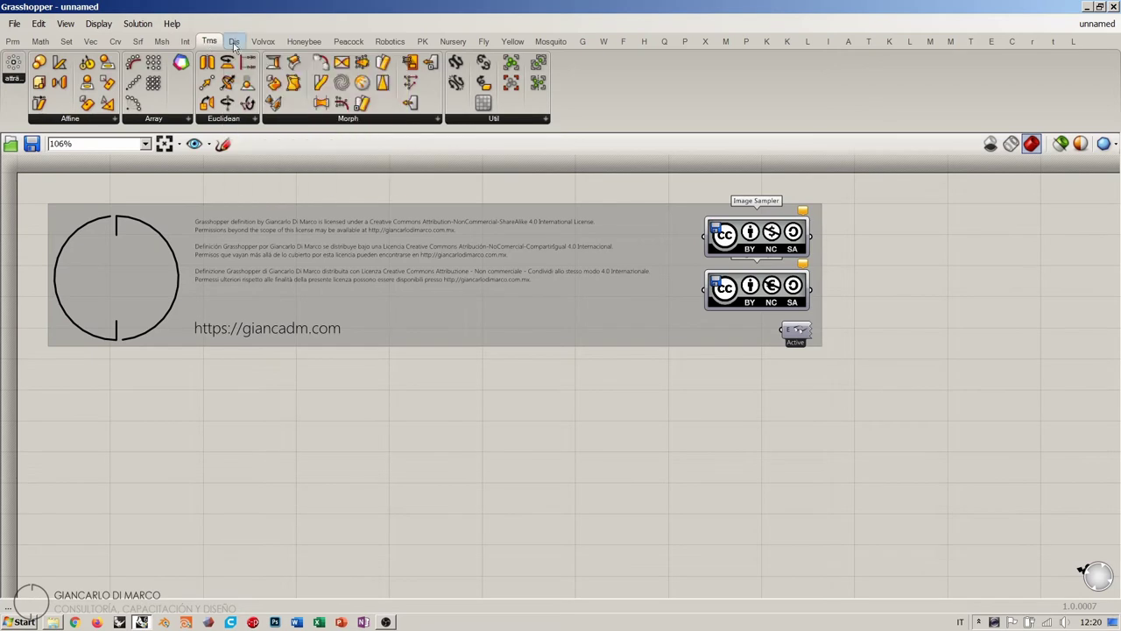
left_click(234, 41)
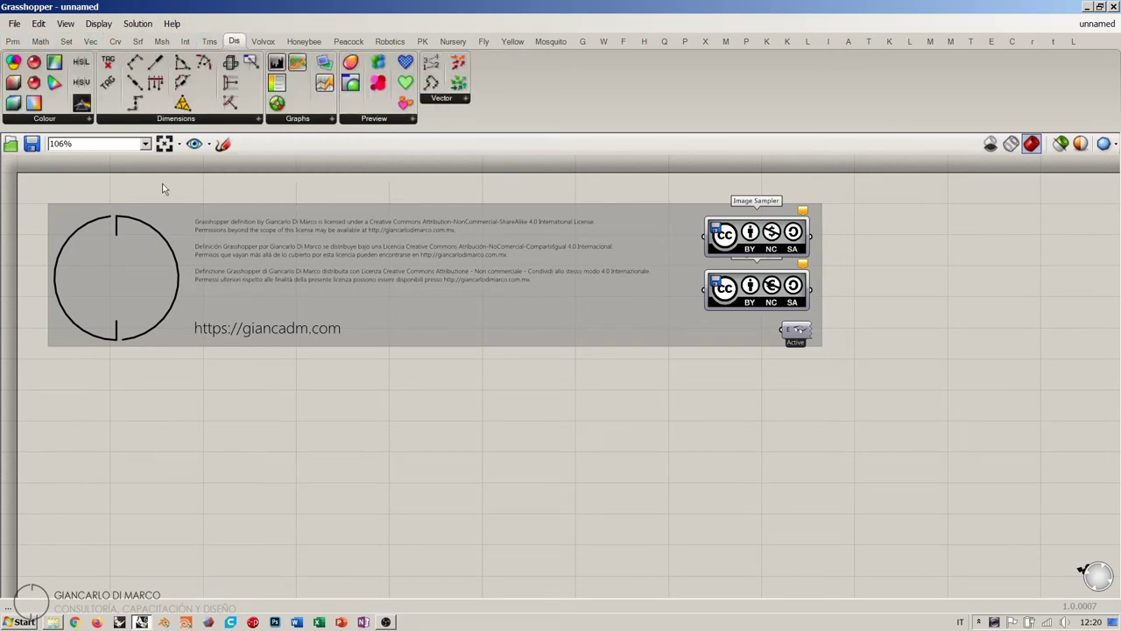
left_click(12, 41)
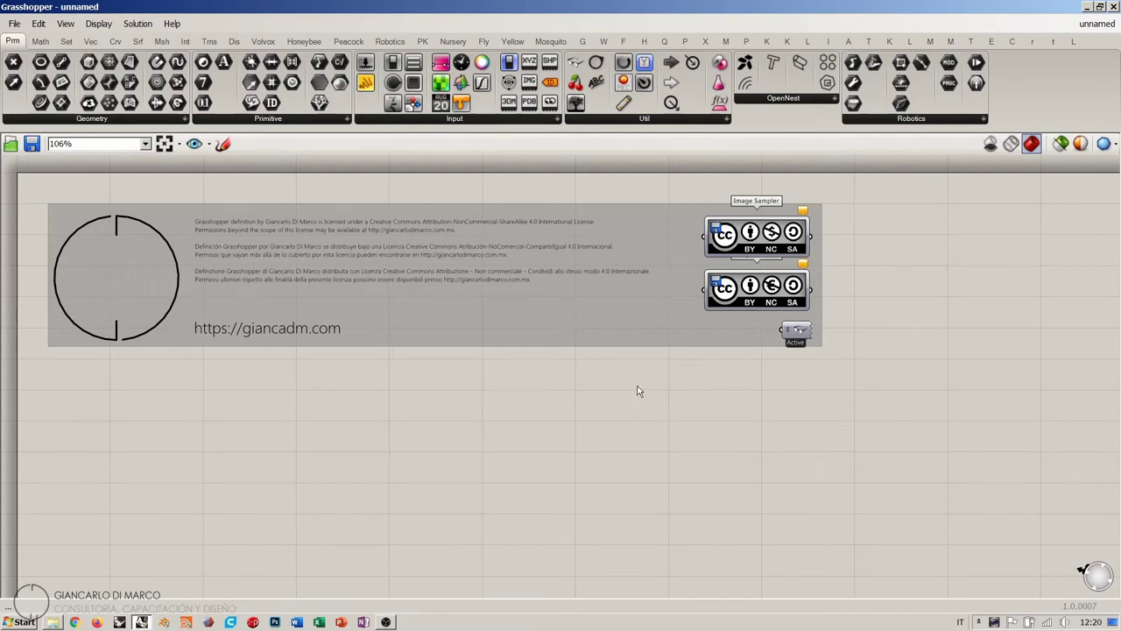
Switch off Show obscure components in the Interface preferences, restore the option and close the settings.
right_click(199, 382)
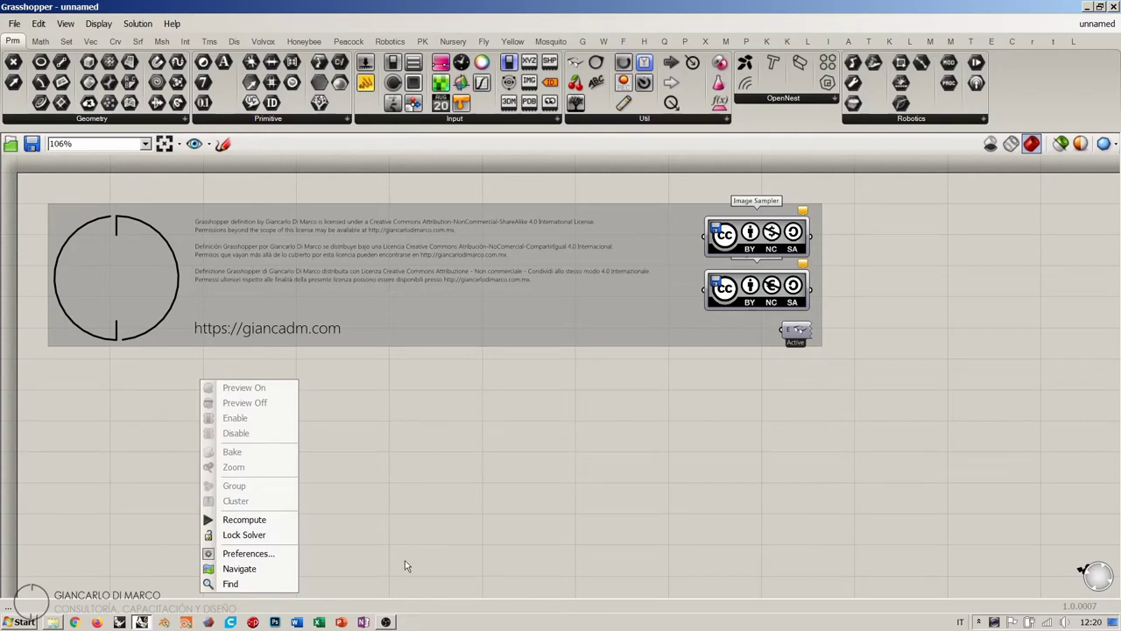
left_click(262, 554)
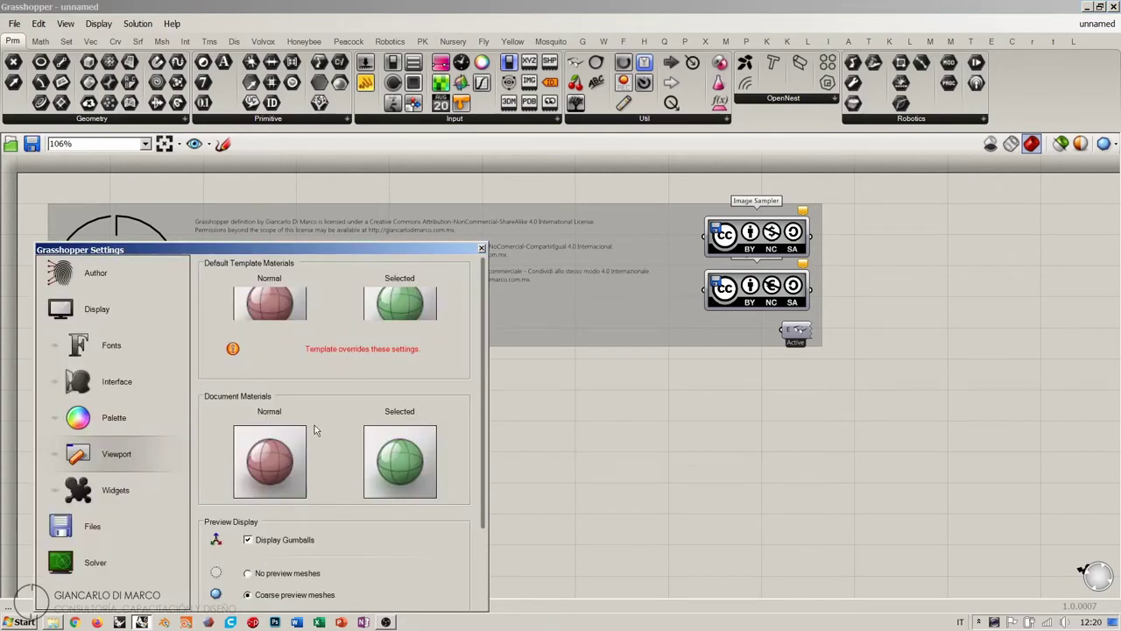
left_click_drag(279, 251, 329, 181)
left_click(162, 314)
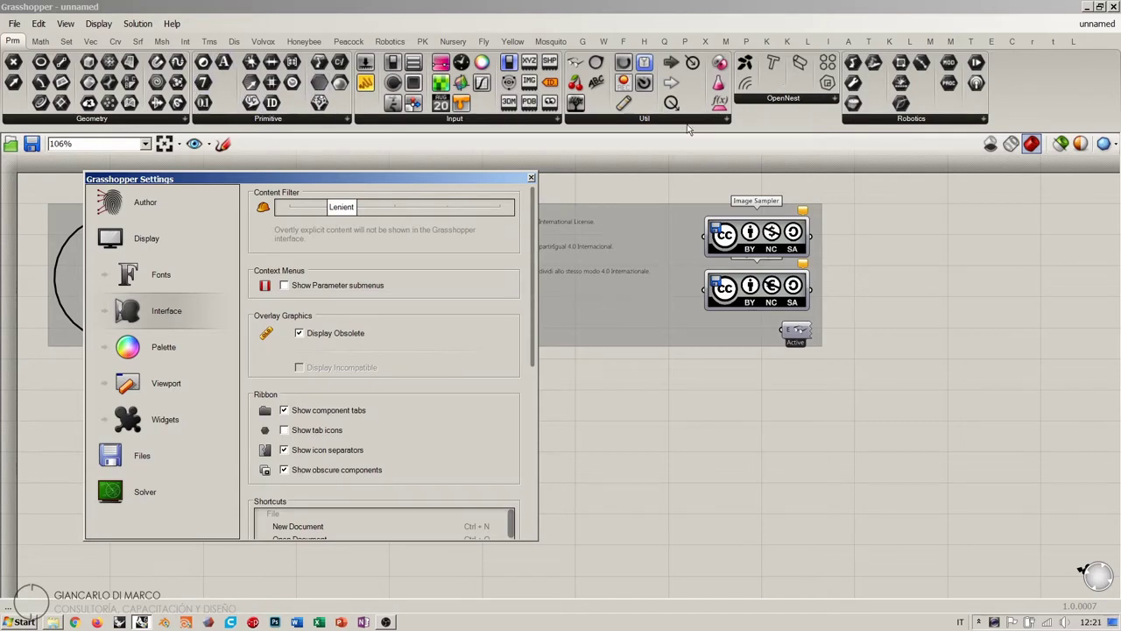
left_click(284, 470)
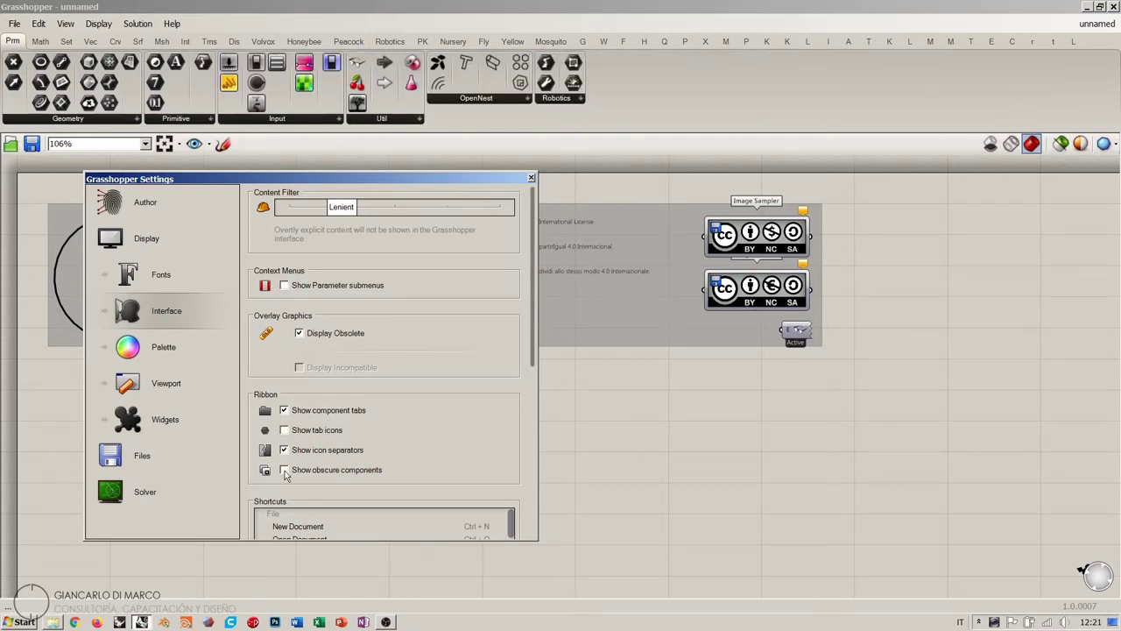
left_click(284, 470)
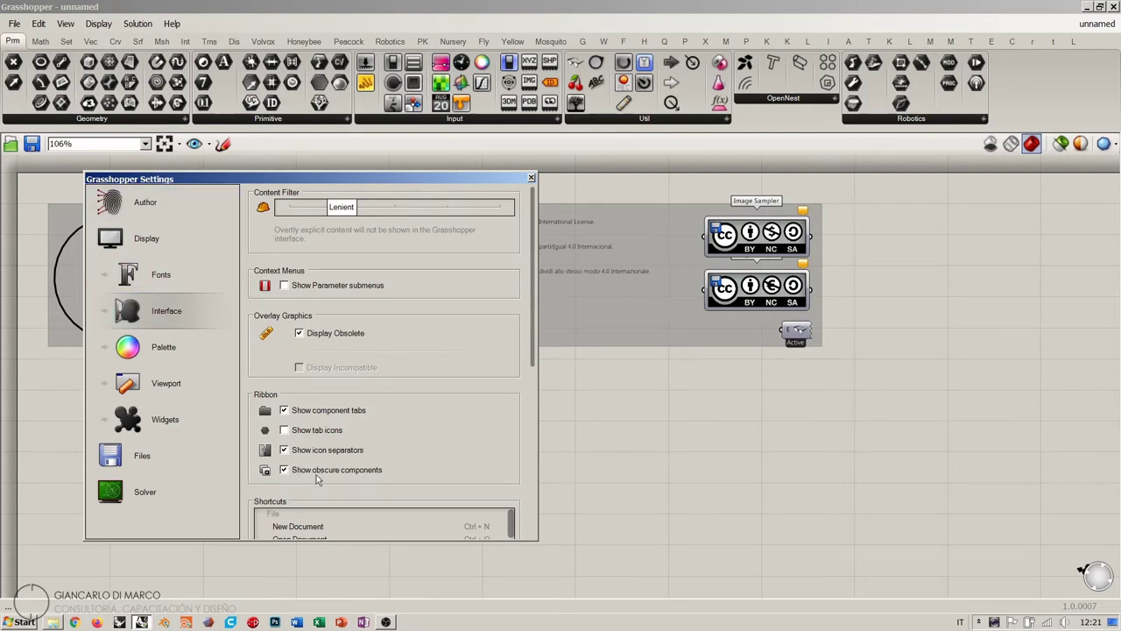
left_click(531, 179)
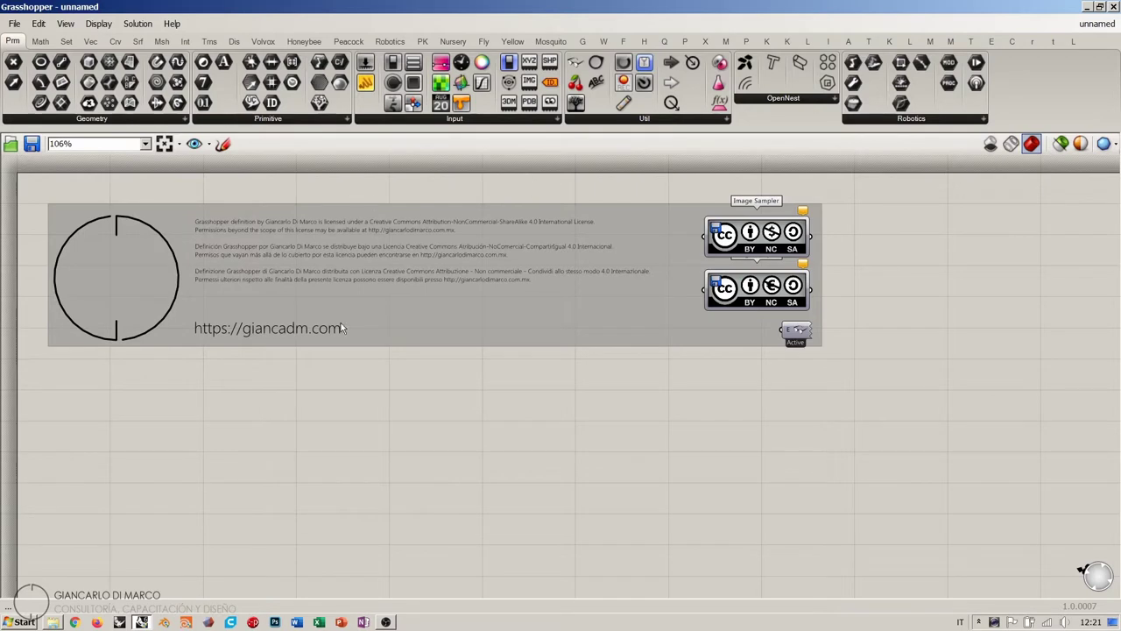
Disable Draw Icons for the canvas components and add a Nurbs Curve component to the empty area below the header.
left_click(103, 26)
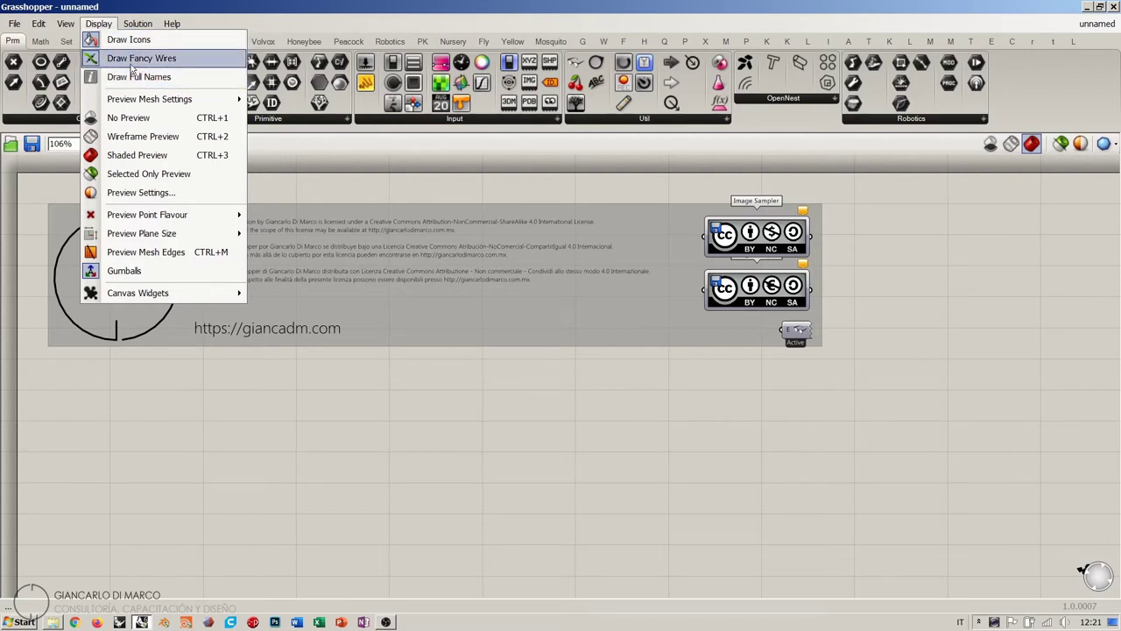
left_click(127, 40)
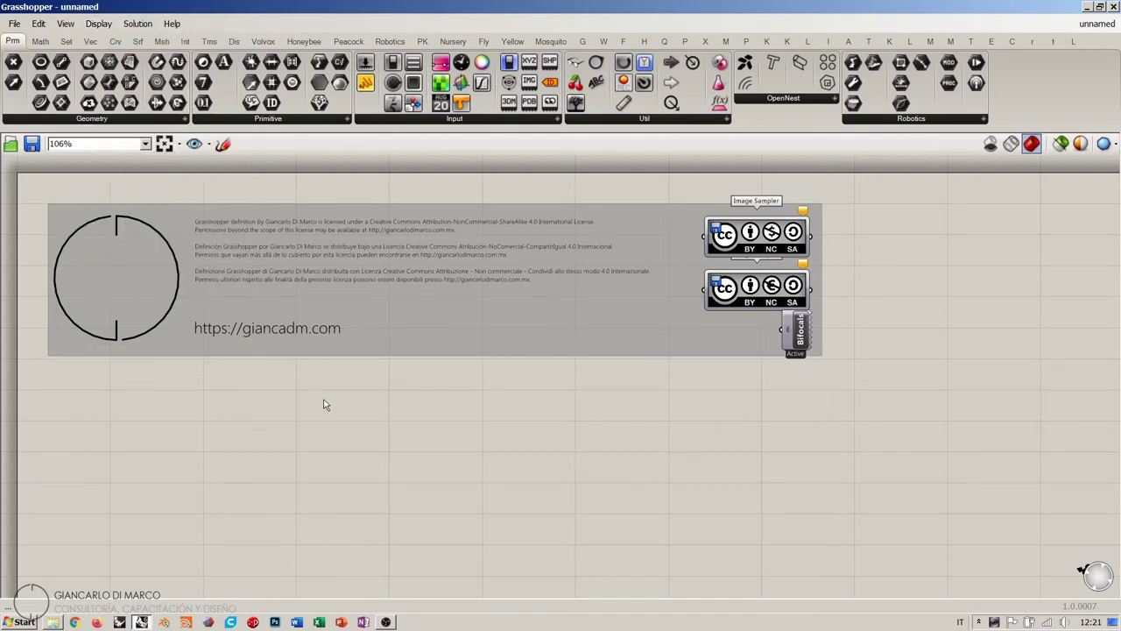
scroll(371, 245, "up", 3)
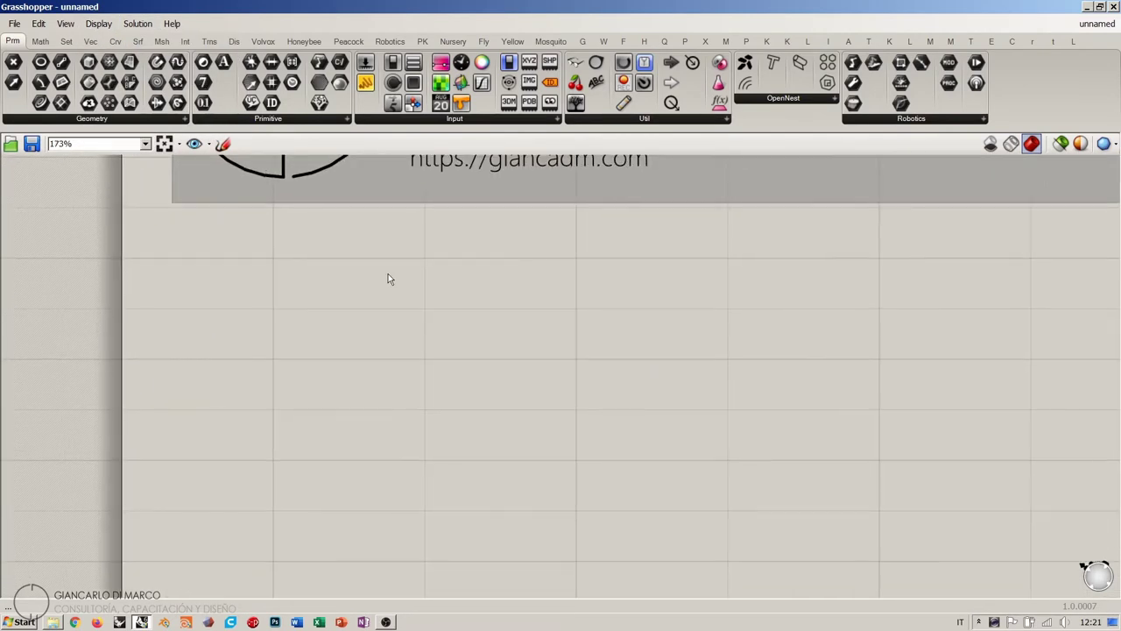
double_click(407, 337)
type("nurbs")
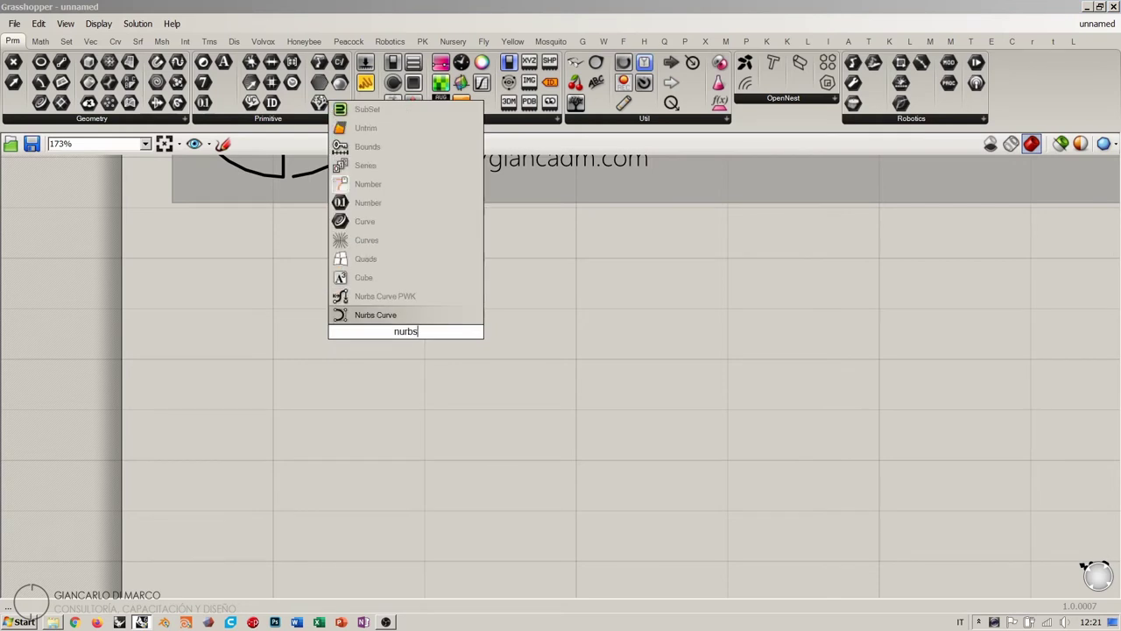
key("Return")
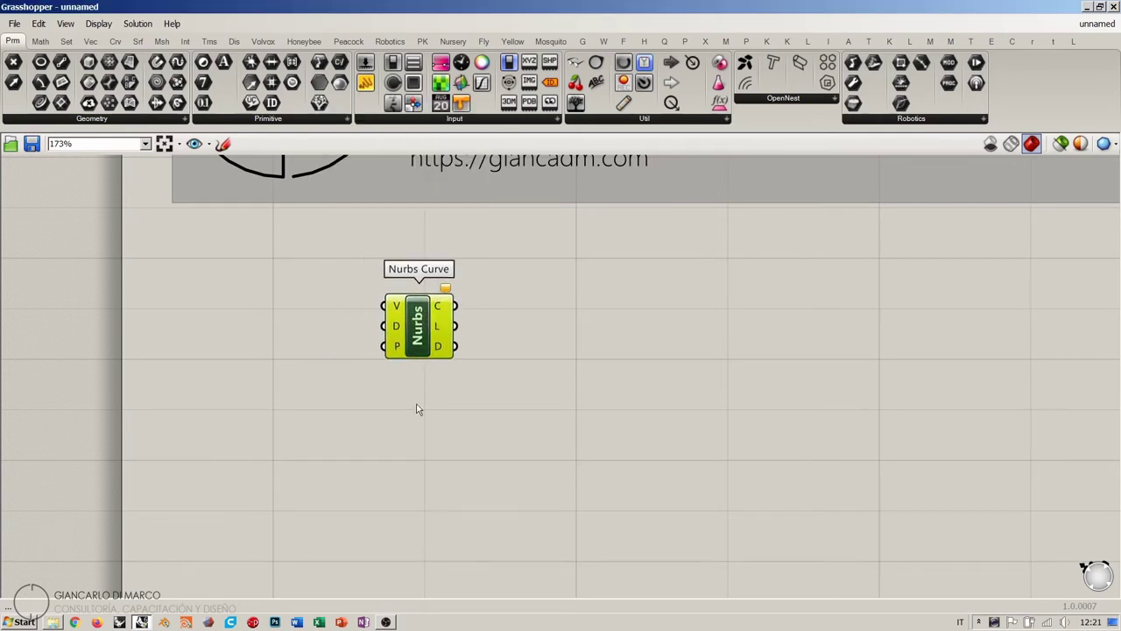
Examine the text-labelled Nurbs Curve component up close and look up the Curve component category.
scroll(424, 308, "up", 4)
scroll(424, 308, "up", 4)
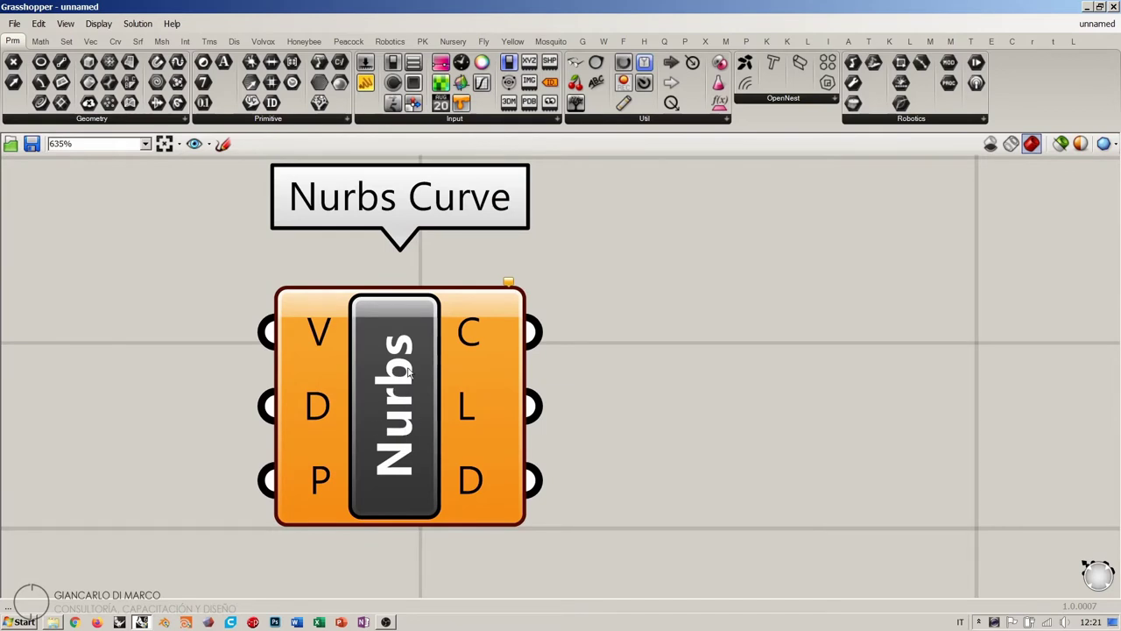
left_click(115, 41)
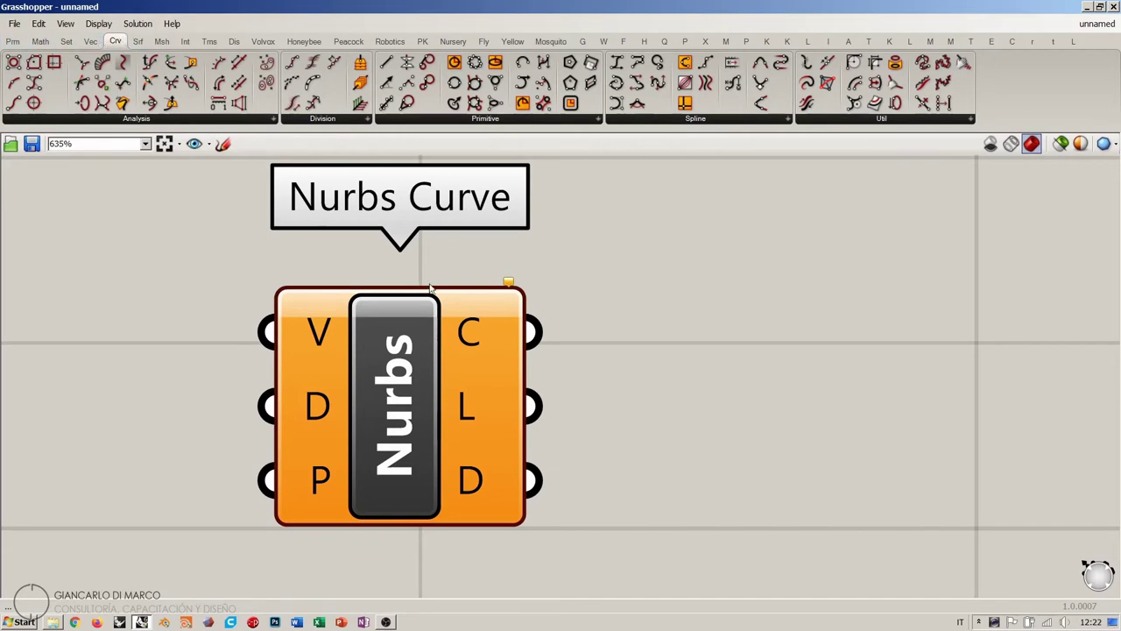
mouse_move(115, 41)
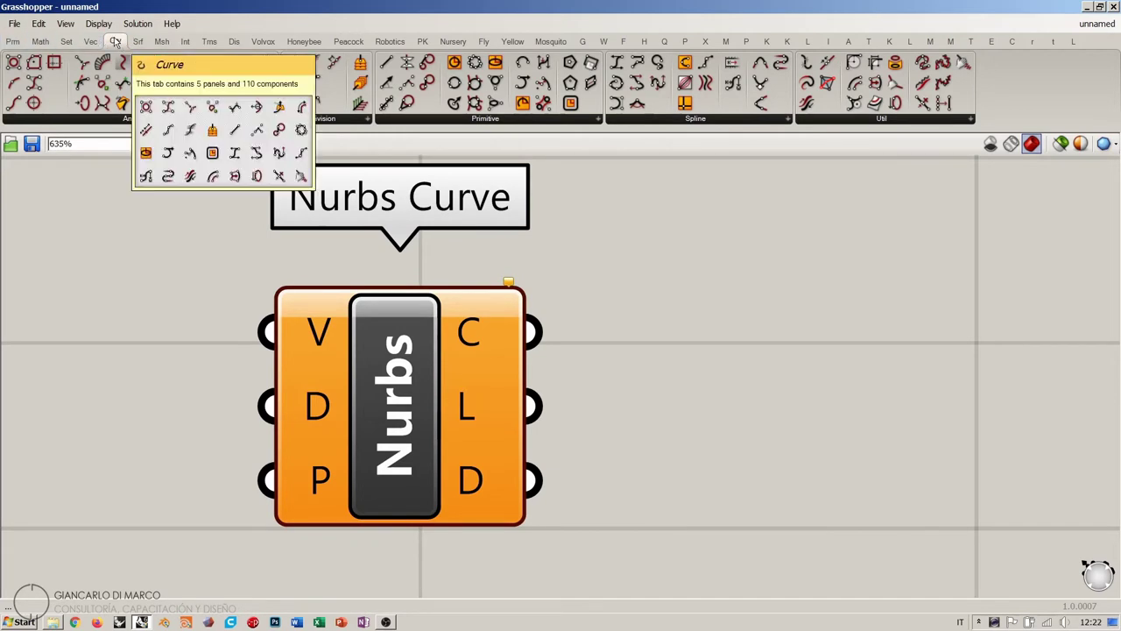
Look up Nurbs Curve among the Spline components and compare its icon with Rhino's Control Point Curve tool, returning to the maximised Grasshopper canvas.
left_click(681, 119)
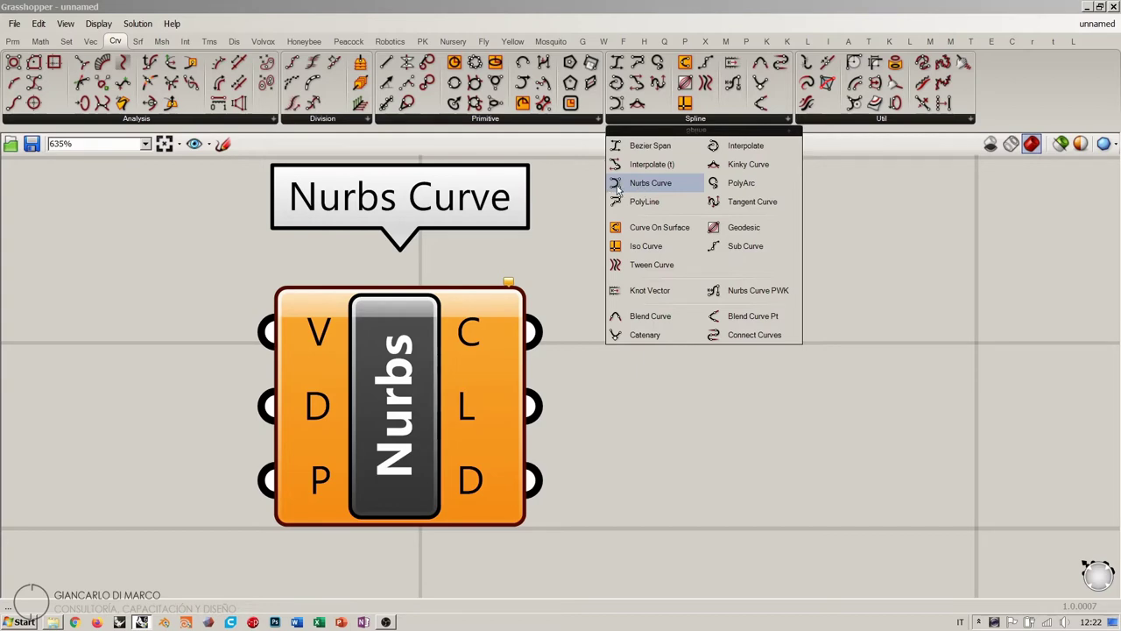
double_click(566, 6)
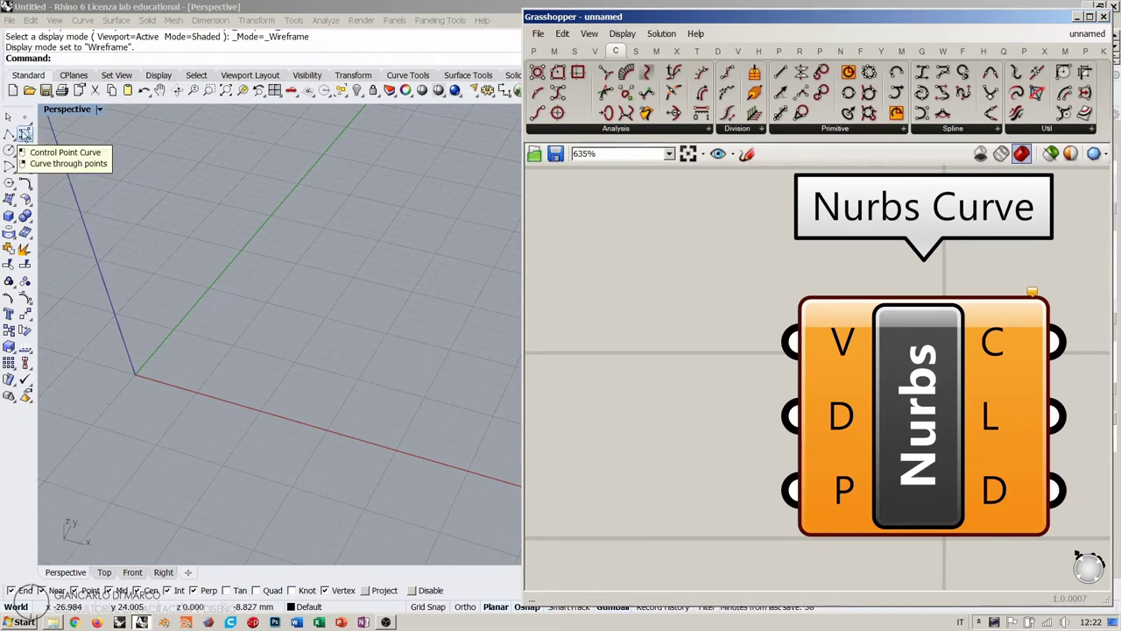
left_click(1090, 16)
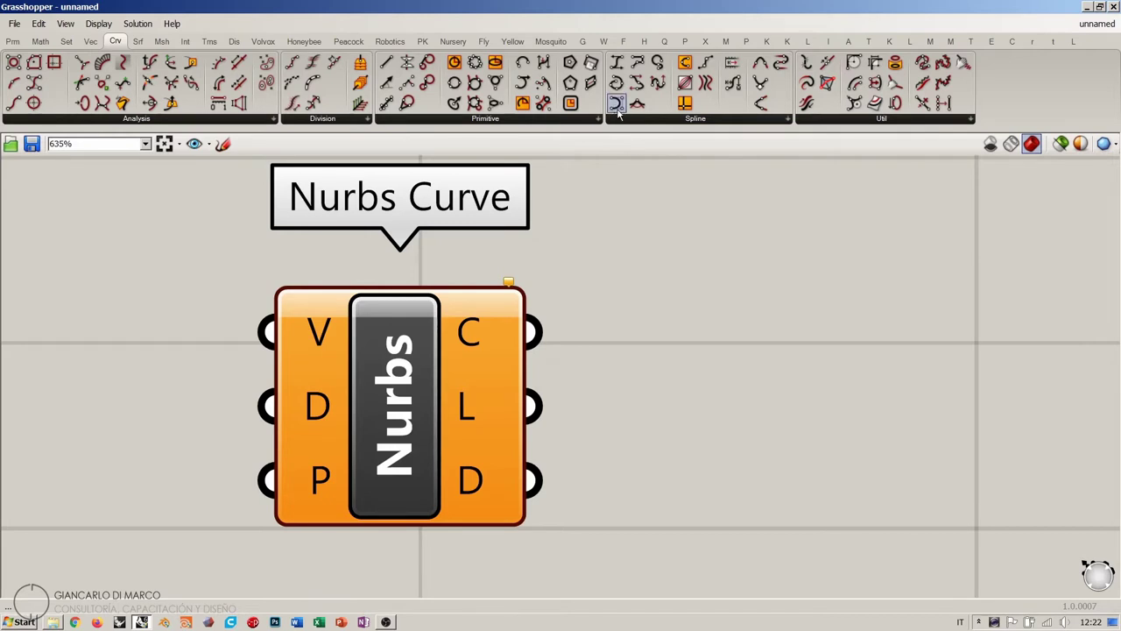
right_click_drag(648, 220, 644, 259)
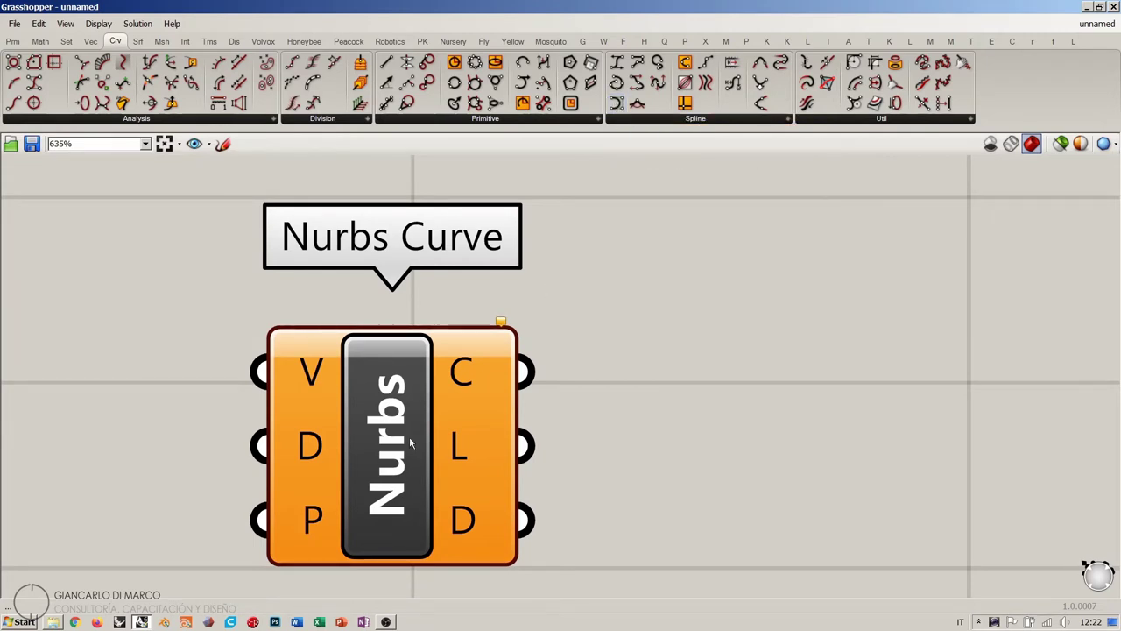
Enable Draw Icons so the Nurbs Curve component shows its icon instead of the text label.
left_click(99, 26)
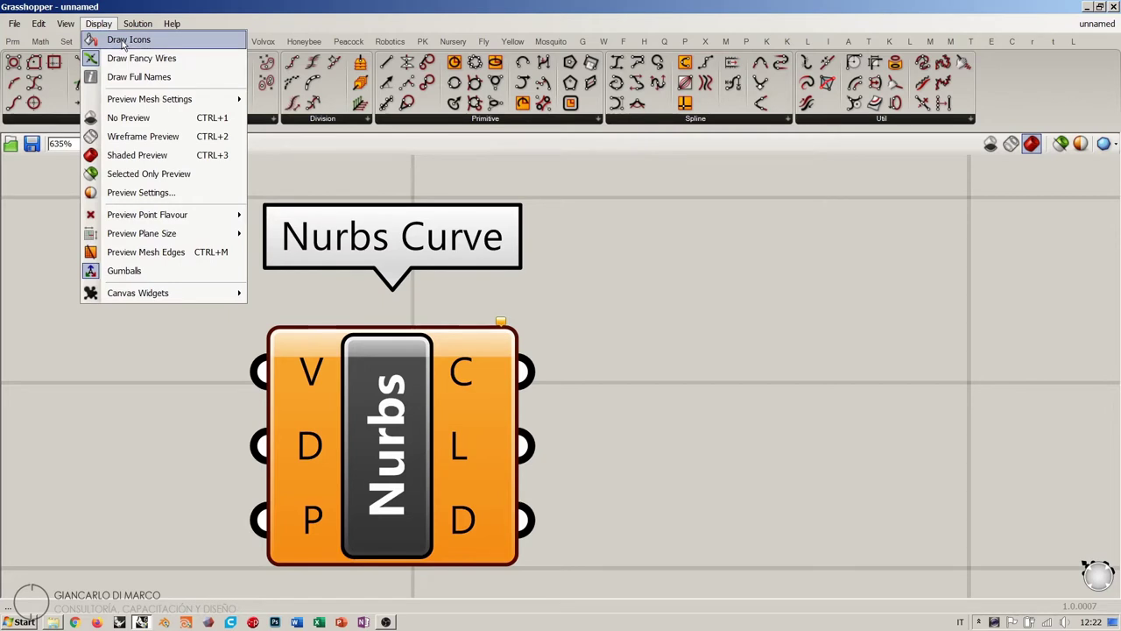
left_click(119, 38)
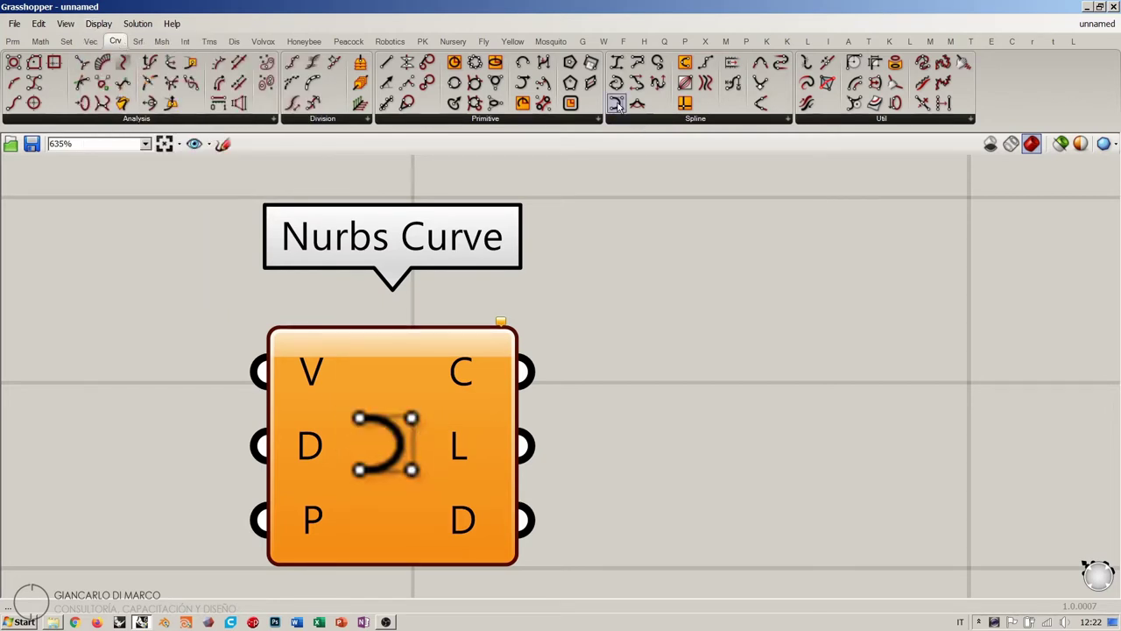
right_click_drag(533, 320, 622, 321)
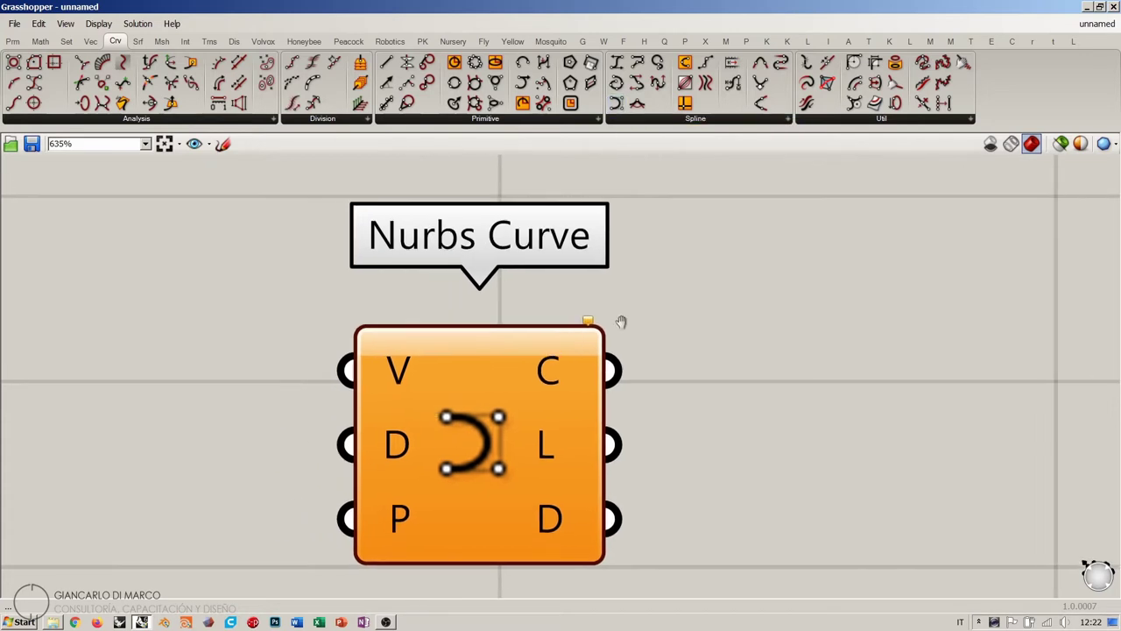
Enable Draw Full Names for the inputs and outputs of the canvas components.
left_click(98, 24)
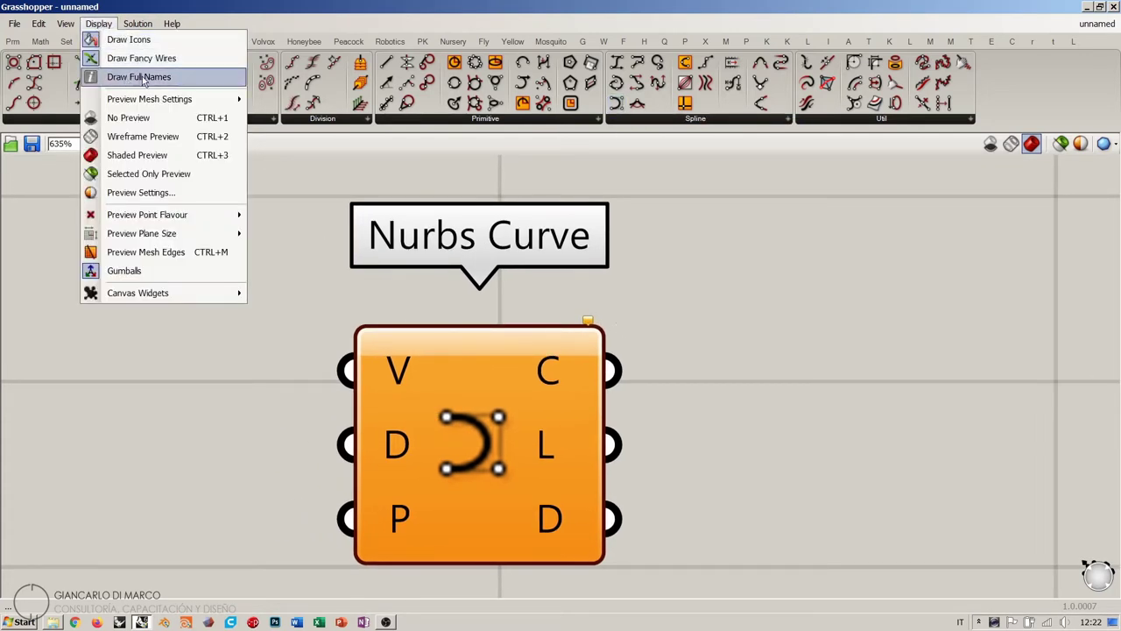
left_click(180, 433)
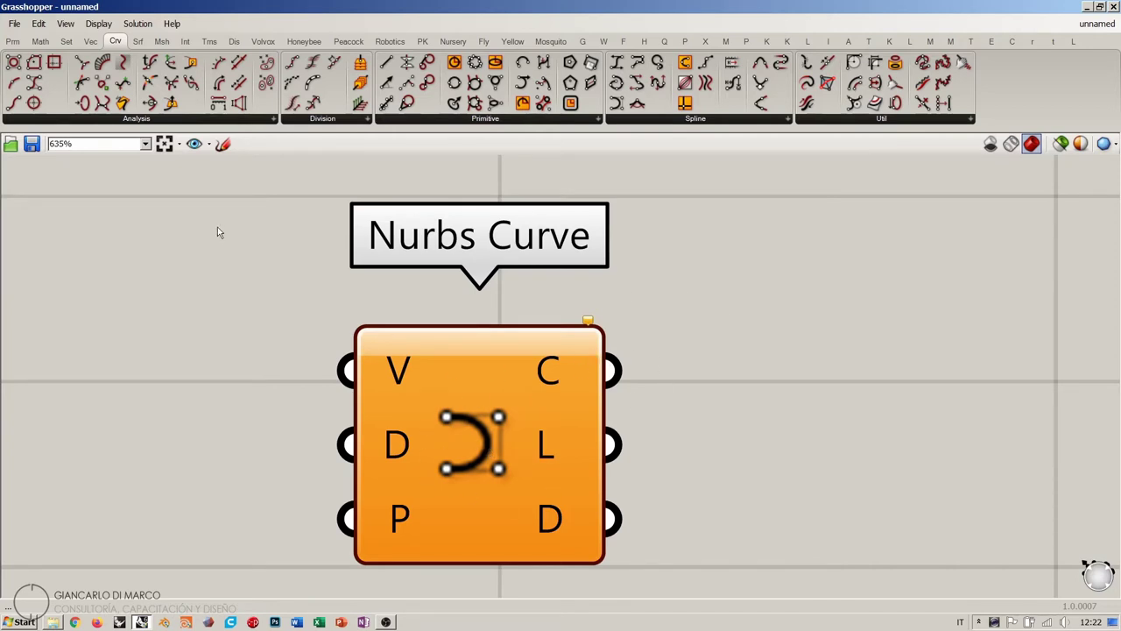
left_click(98, 23)
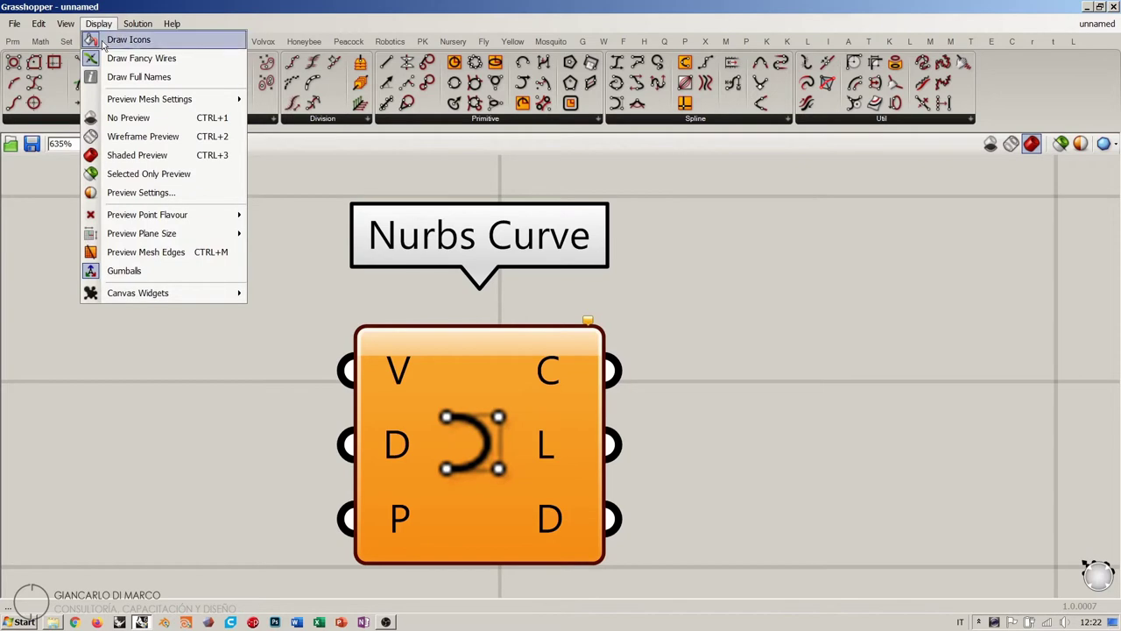
left_click(136, 77)
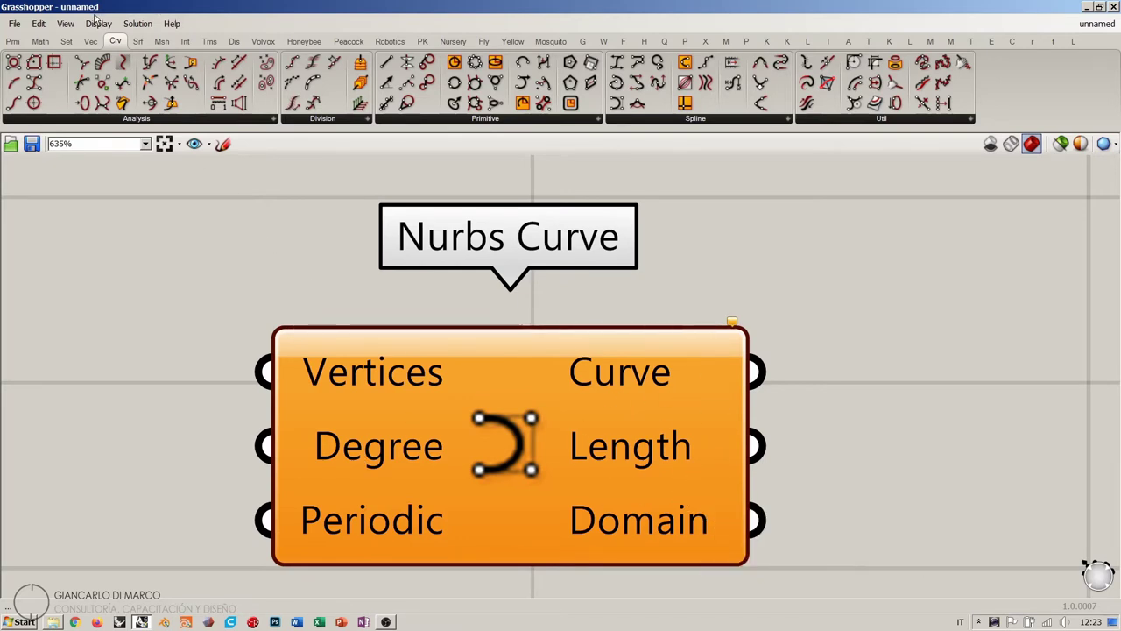
left_click(97, 22)
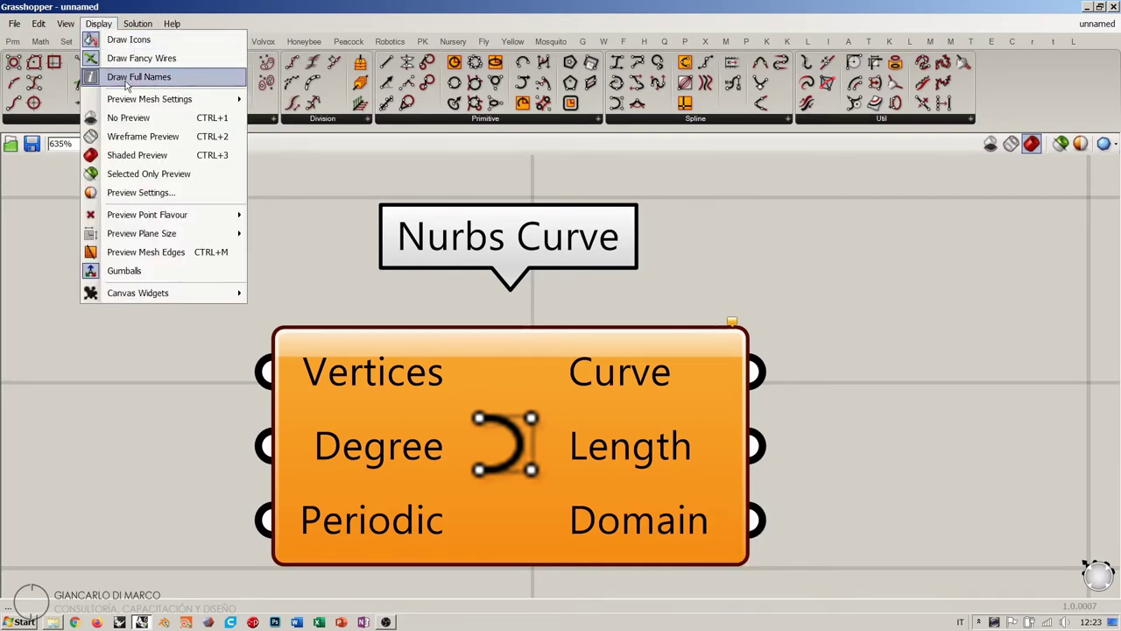
left_click(124, 414)
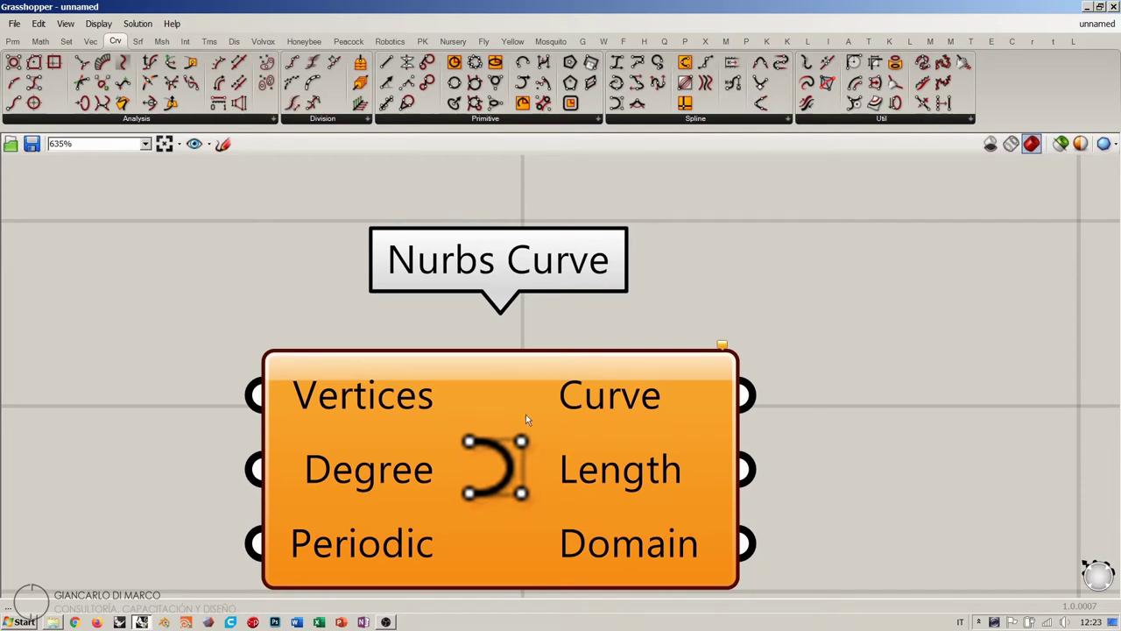
right_click_drag(548, 268, 502, 244)
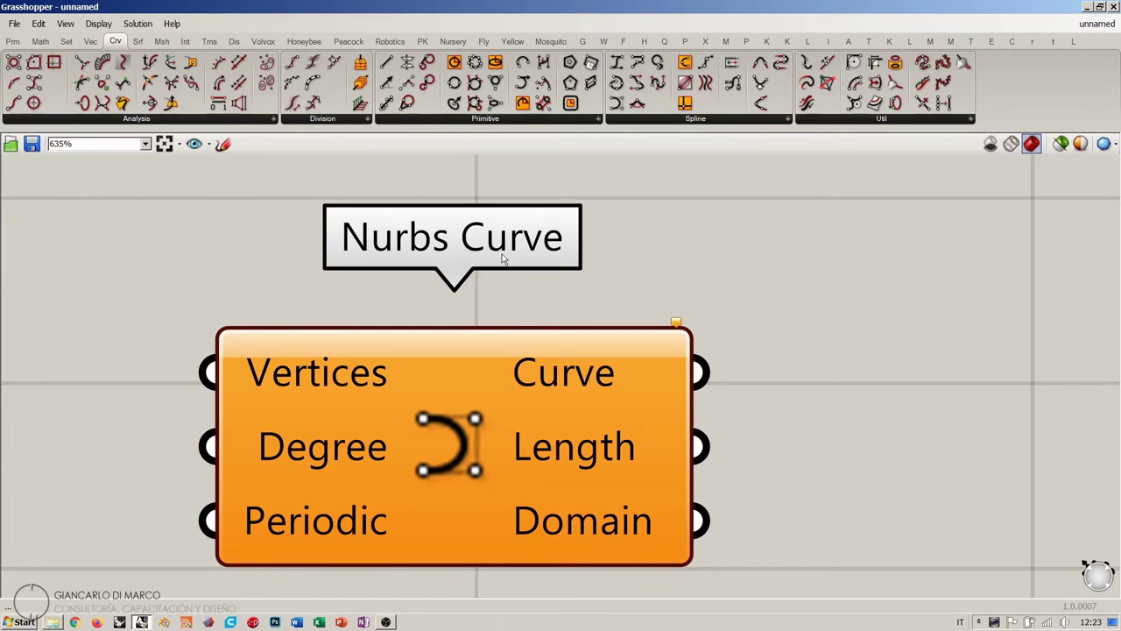
Look up the Bifocals component in the Params category and examine its active instance below the licence images, returning to the Nurbs Curve component.
left_click(12, 41)
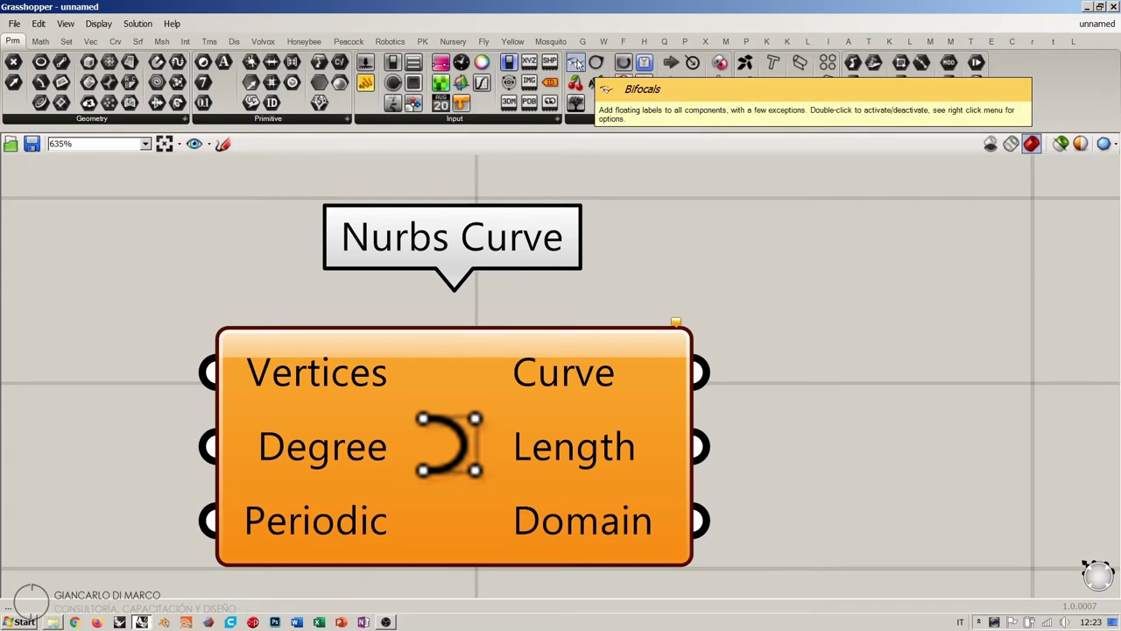
scroll(562, 330, "down", 10)
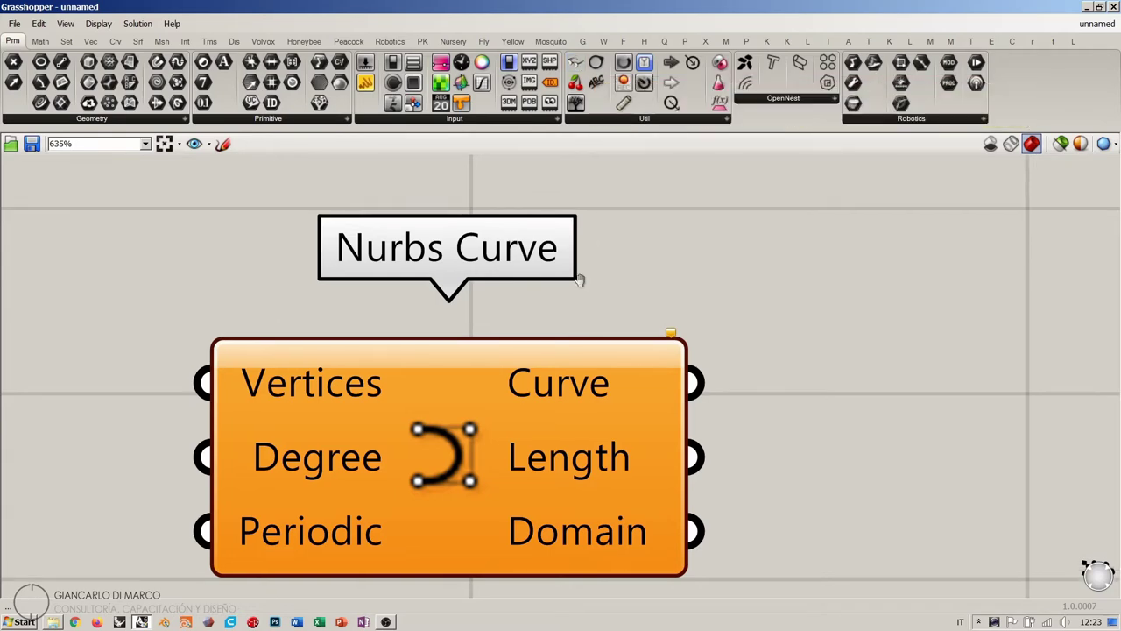
scroll(706, 347, "up", 8)
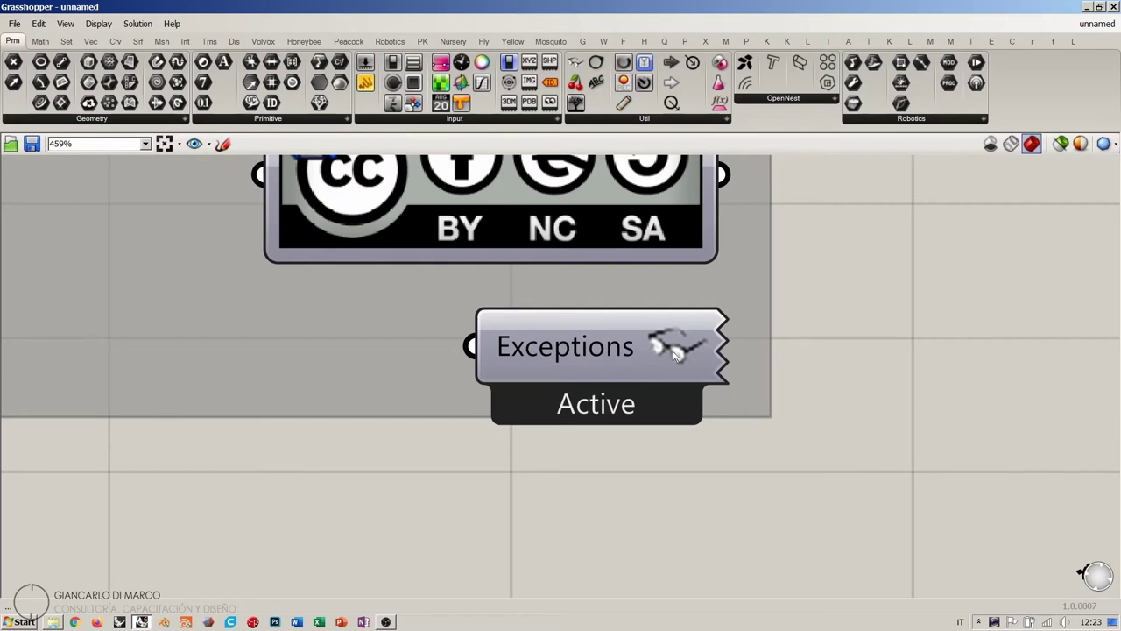
scroll(971, 294, "down", 6)
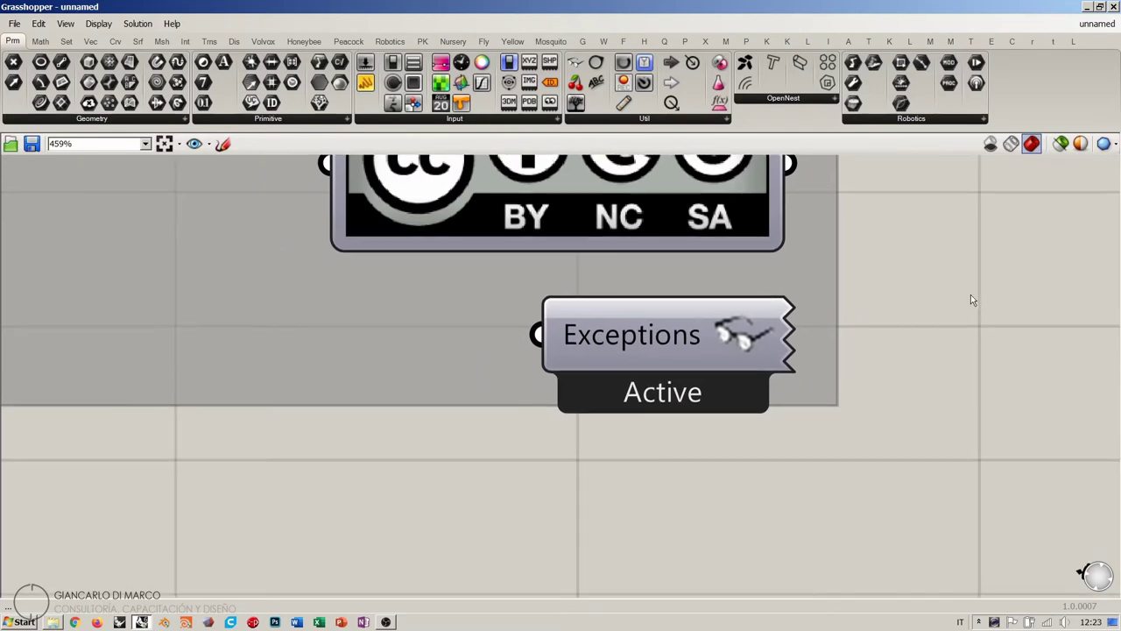
scroll(464, 369, "up", 4)
scroll(464, 368, "up", 5)
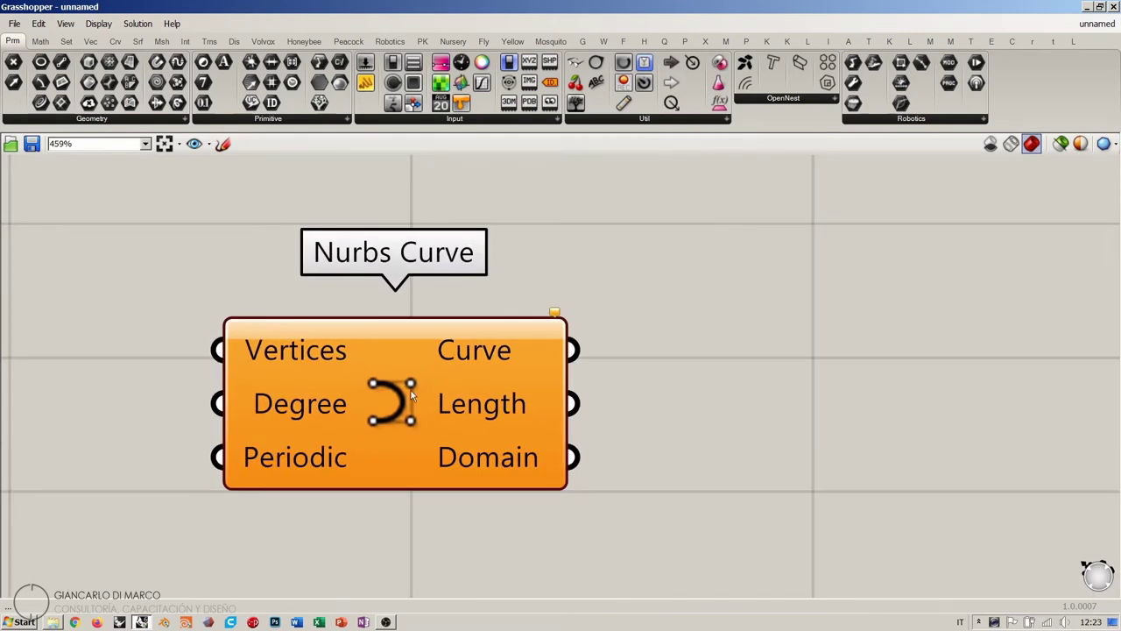
right_click_drag(619, 296, 493, 275)
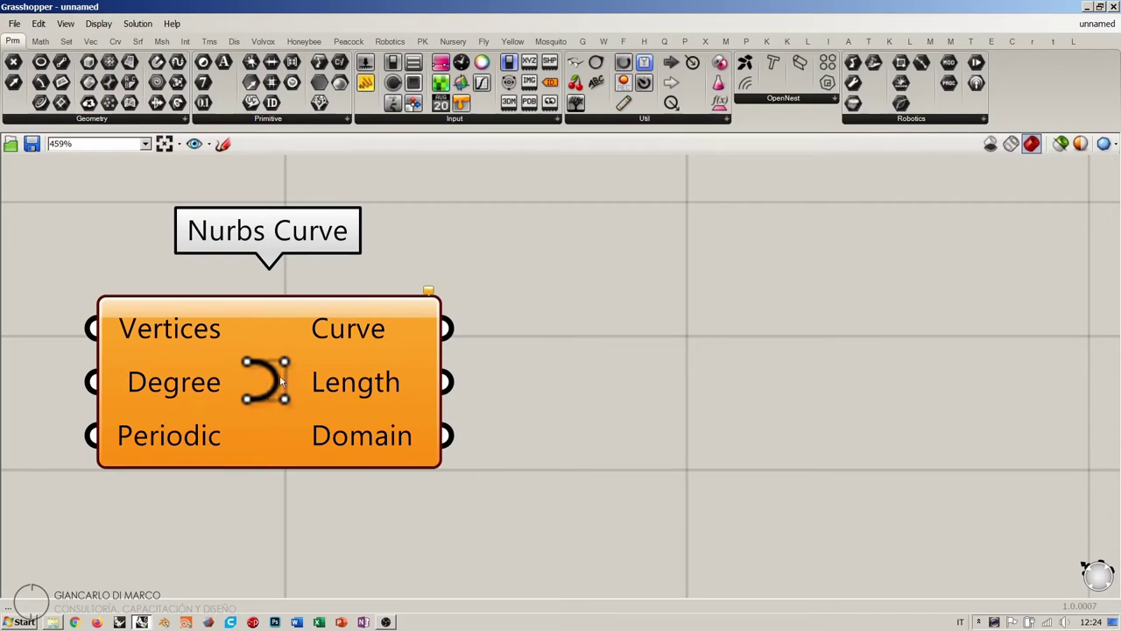
Add a second Nurbs Curve component through a canvas search for "nurbs" and align it beside the first one.
left_click(115, 42)
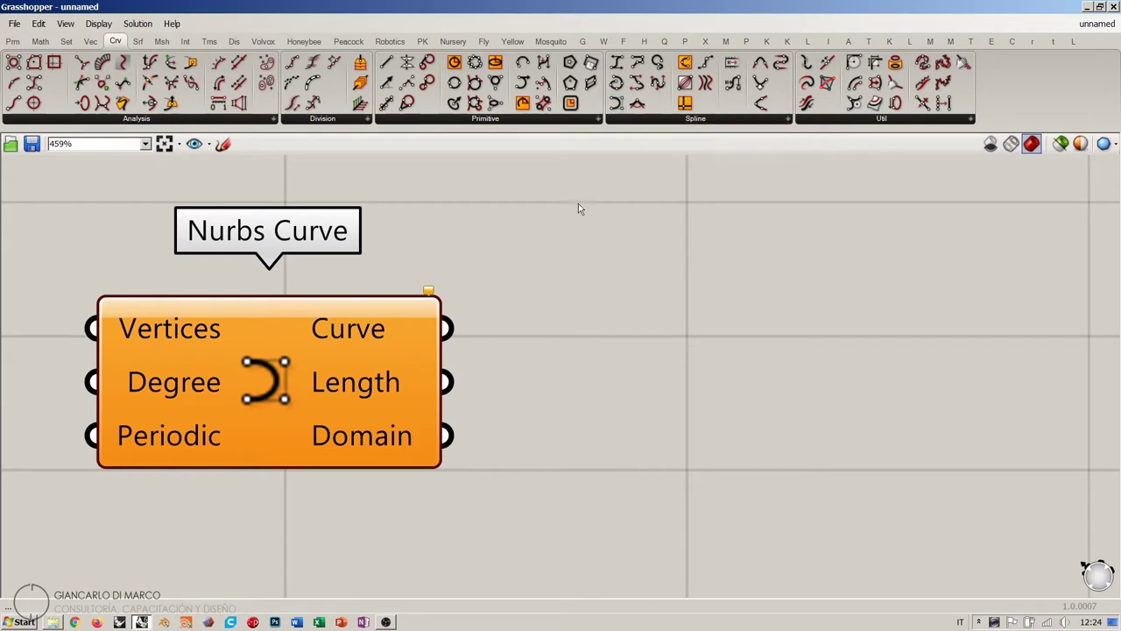
double_click(652, 306)
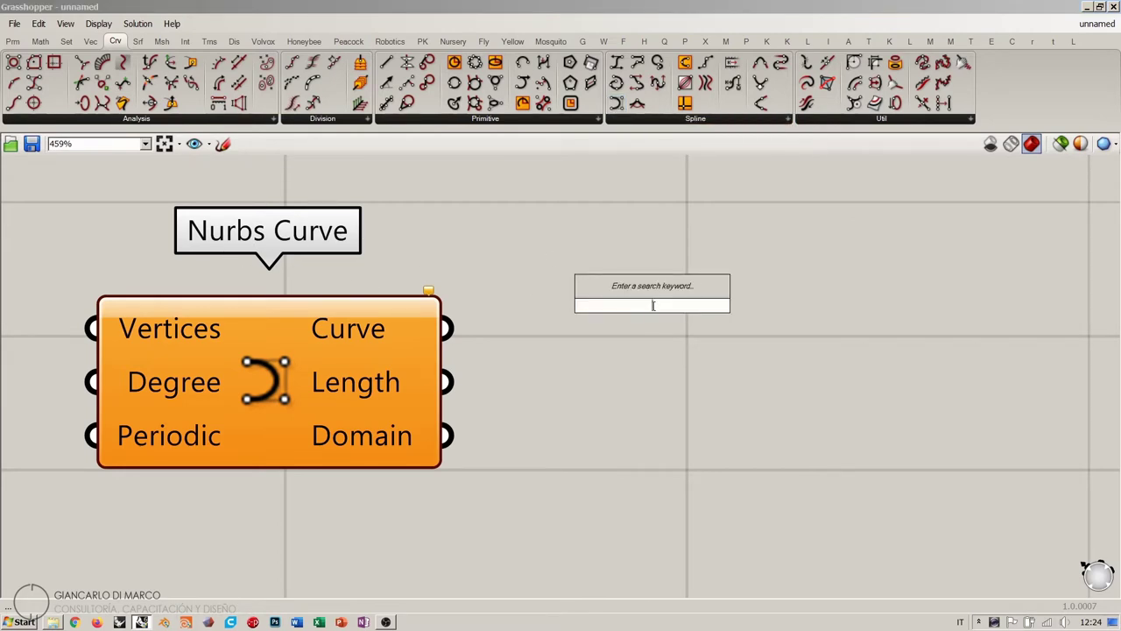
type("nurbs")
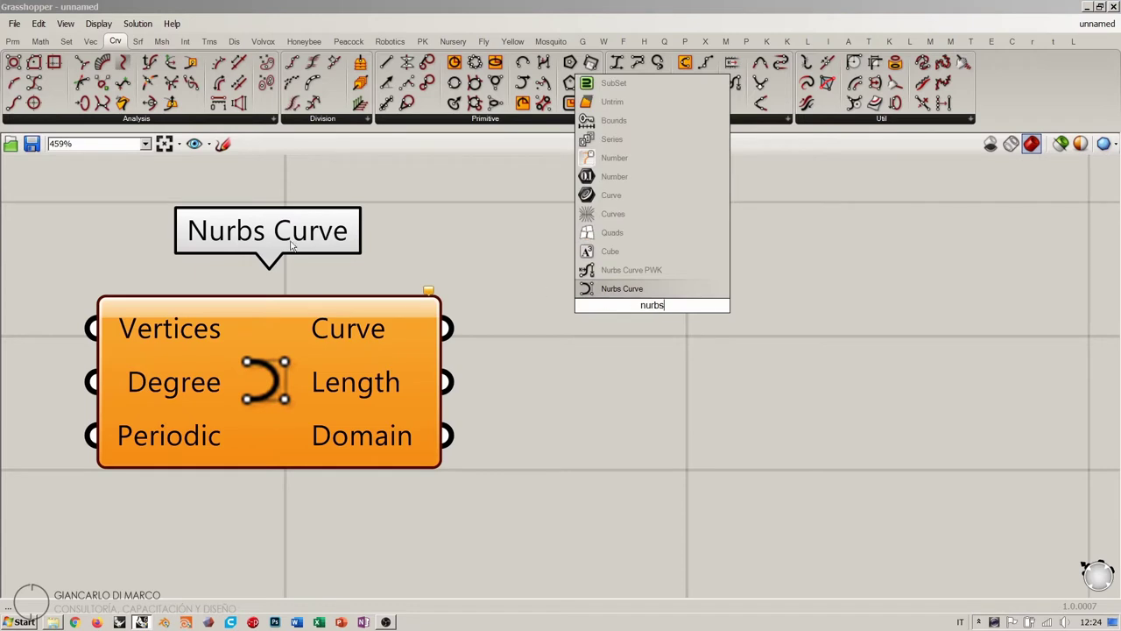
left_click(593, 292)
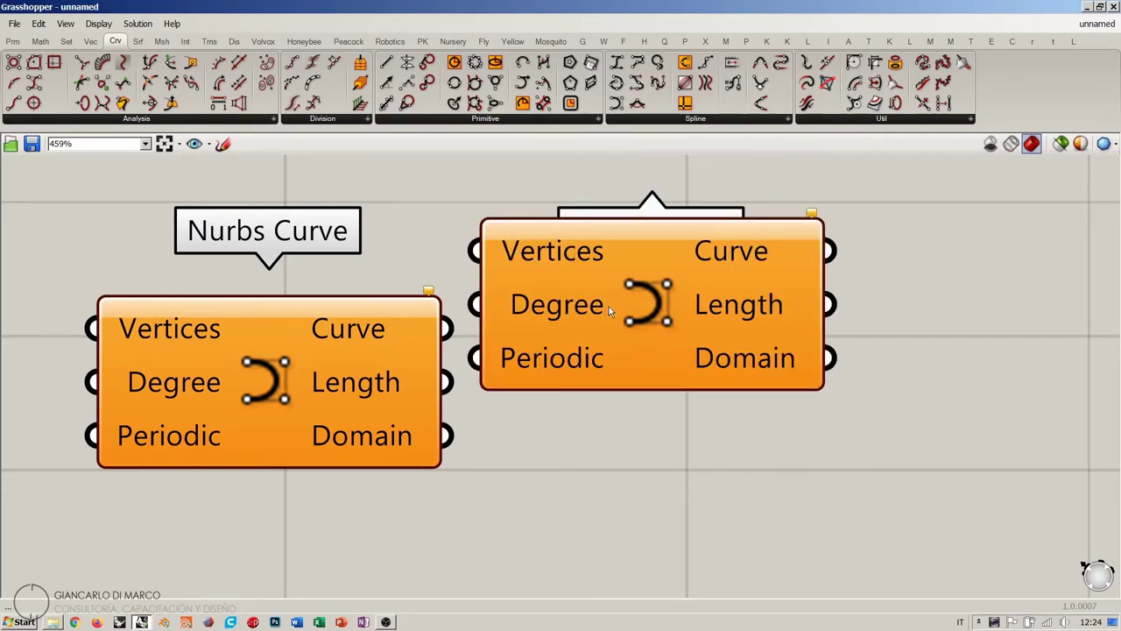
left_click_drag(611, 310, 686, 410)
left_click(537, 249)
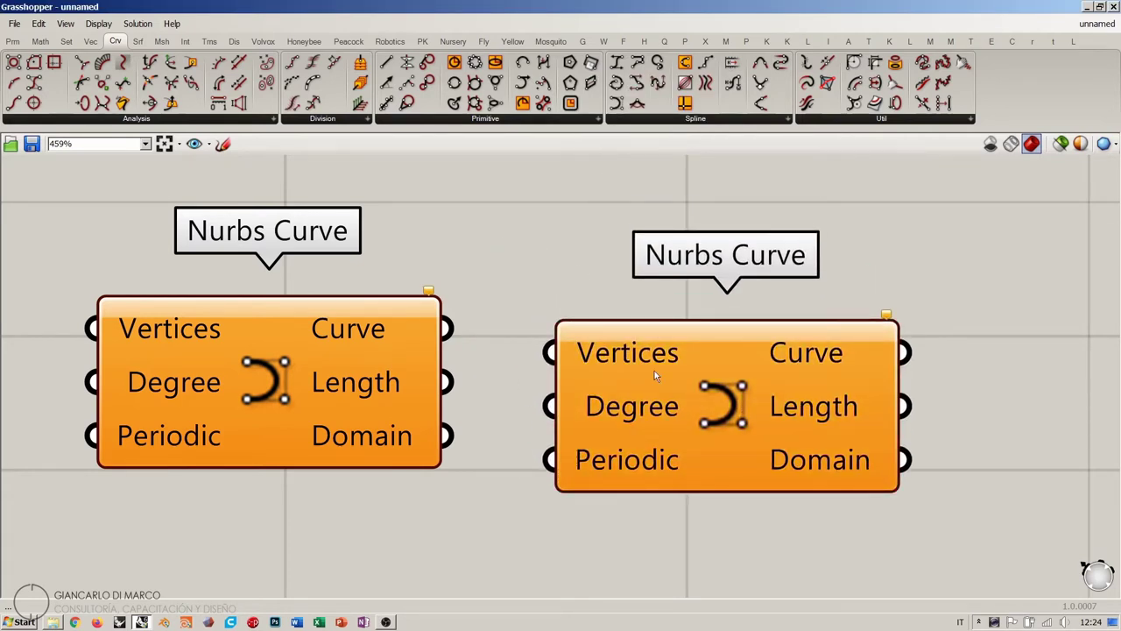
left_click_drag(655, 370, 654, 347)
right_click_drag(488, 255, 496, 289)
left_click(498, 289)
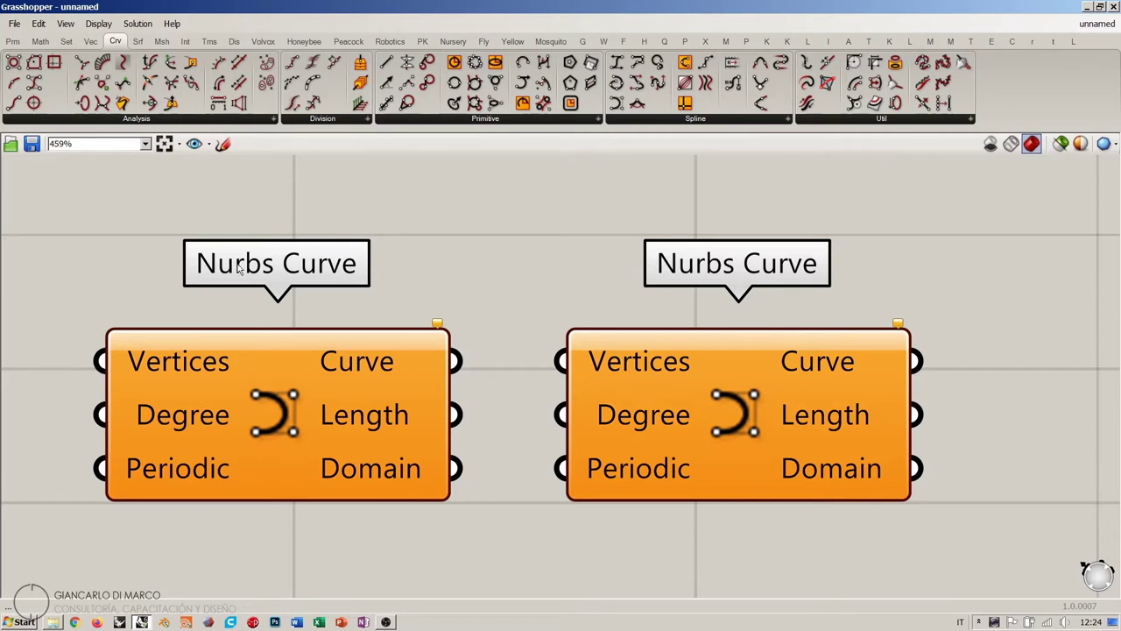
Delete both Nurbs Curve components from the canvas.
left_click(696, 418)
key("Delete")
left_click(288, 418)
key("Delete")
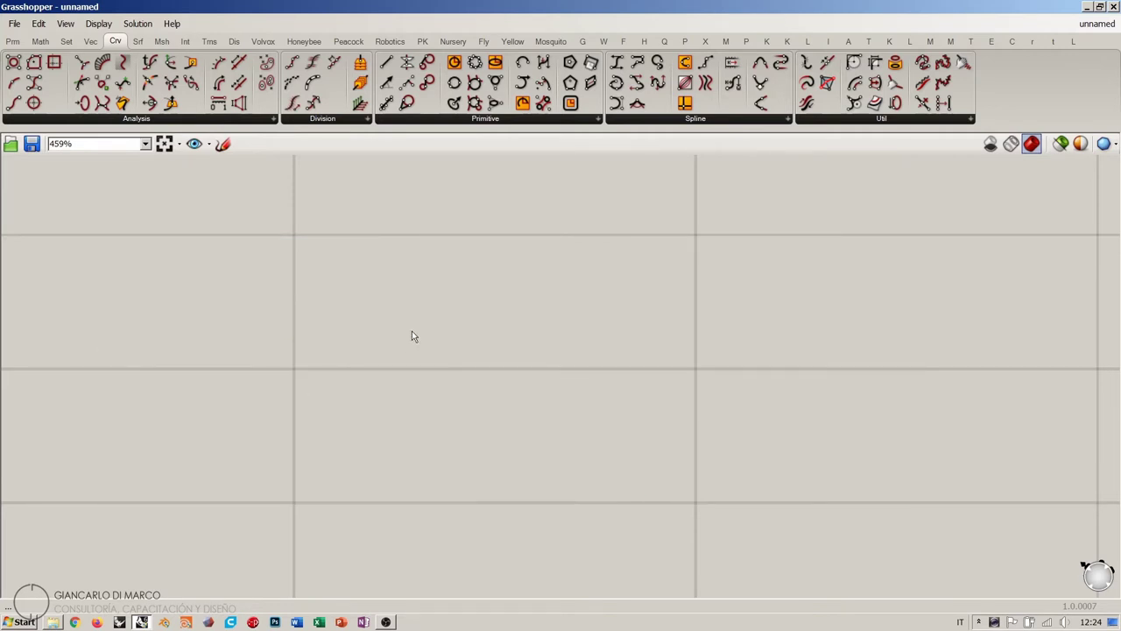
Add a Scribble note to the empty canvas area below the licence header.
scroll(412, 333, "down", 5)
right_click_drag(356, 375, 313, 375)
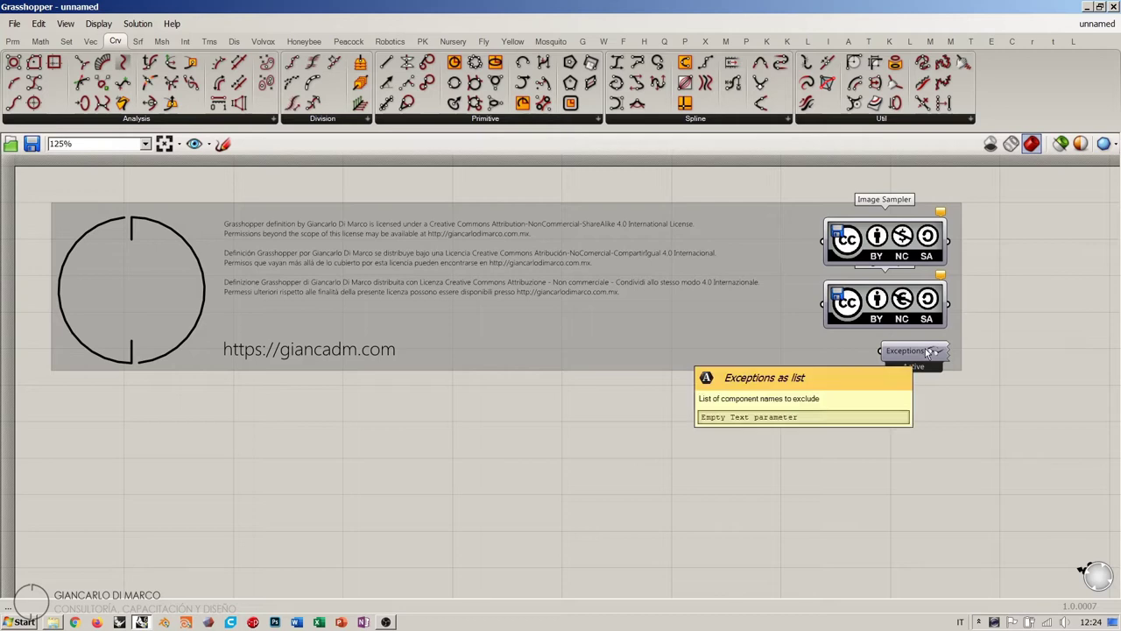
double_click(310, 432)
type("scribble")
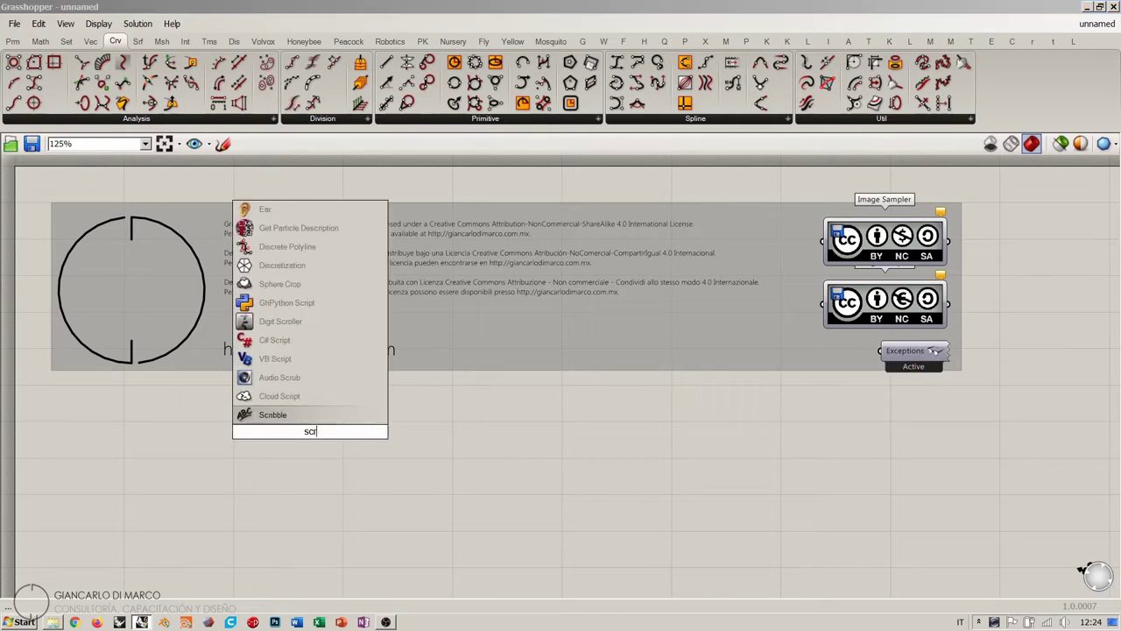
key("Return")
double_click(313, 435)
key("Escape")
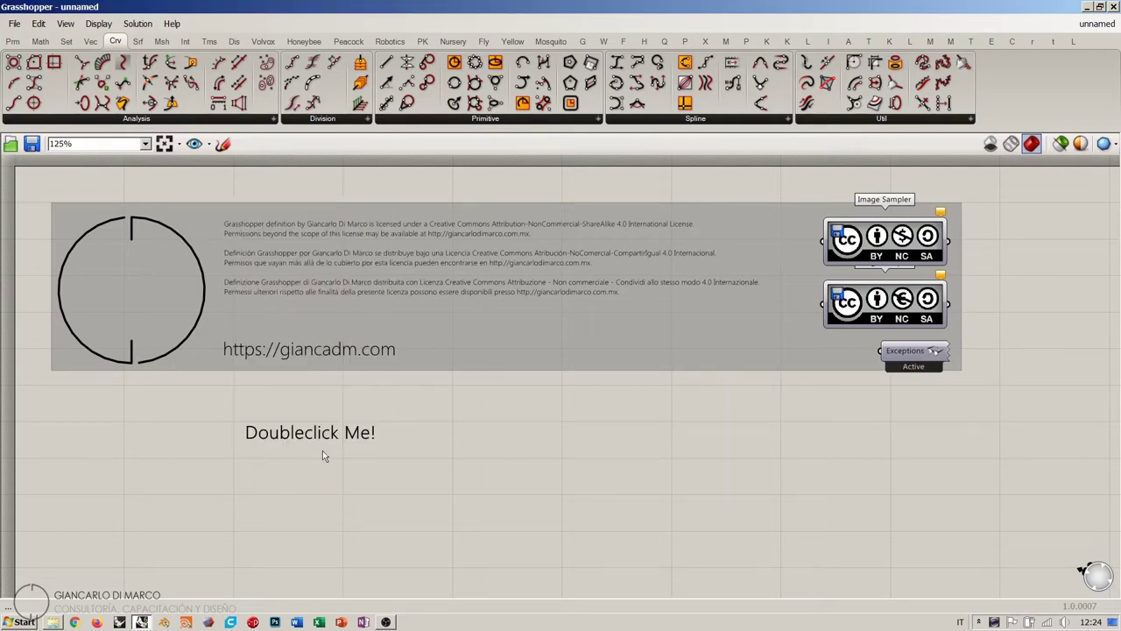
Set the Scribble note's text to "food4rhino.com".
double_click(321, 434)
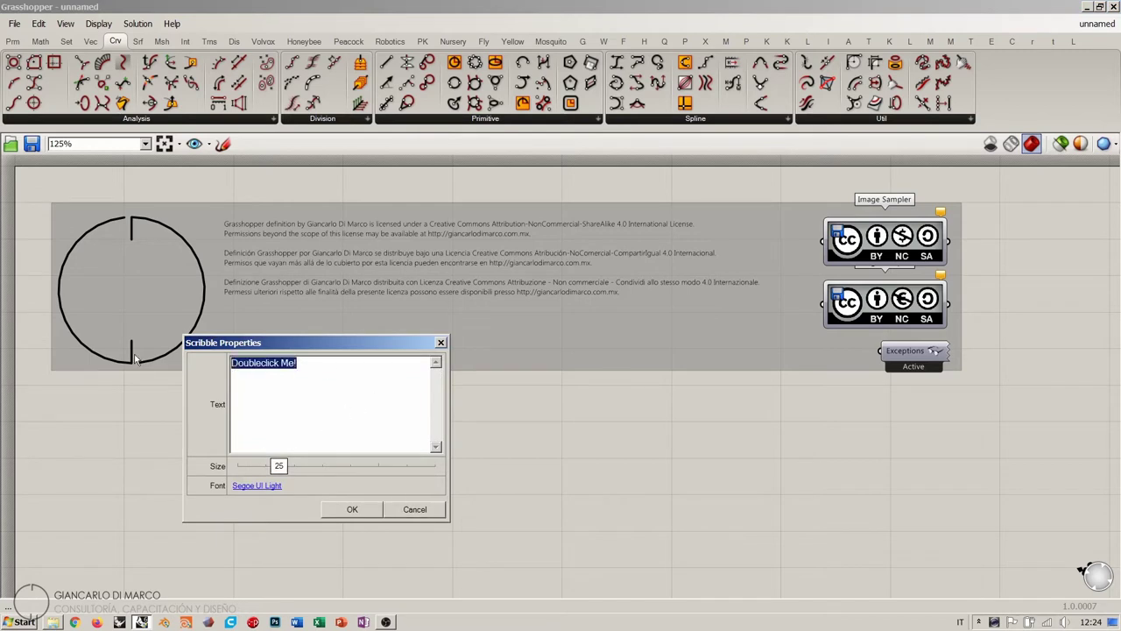
type("food4rh")
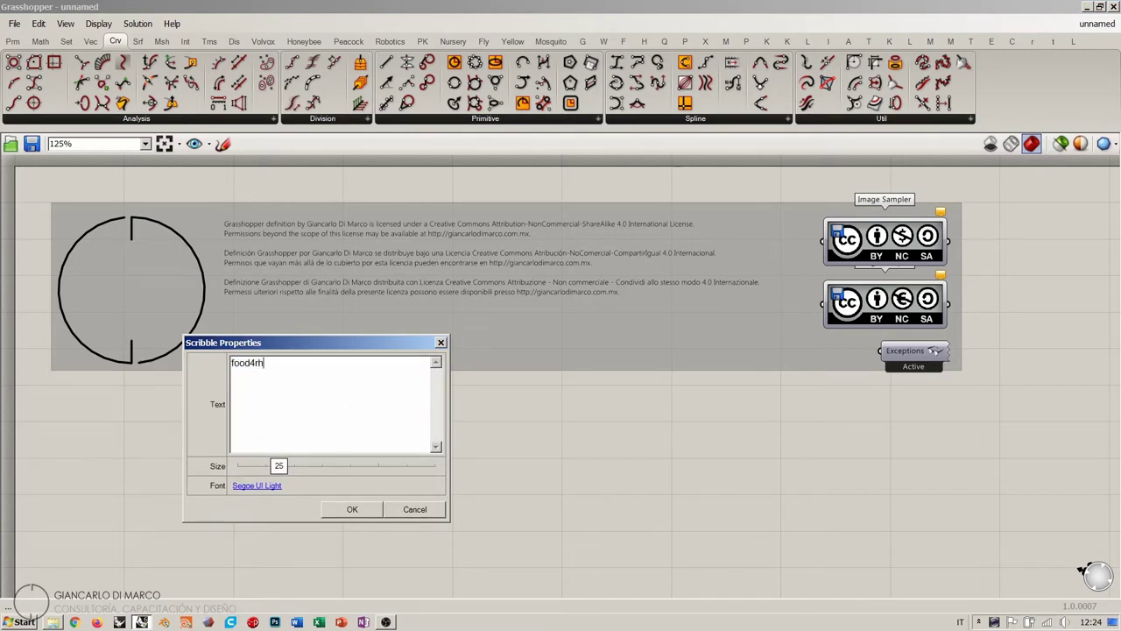
type("ino.com")
left_click(359, 510)
Move the food4rhino.com note just outside the header group, beside the Exceptions component, and show it up close.
mouse_move(329, 441)
left_mouse_down()
mouse_move(636, 430)
mouse_move(946, 398)
mouse_move(1052, 365)
left_mouse_up()
left_click(1039, 410)
right_click_drag(1039, 410, 861, 388)
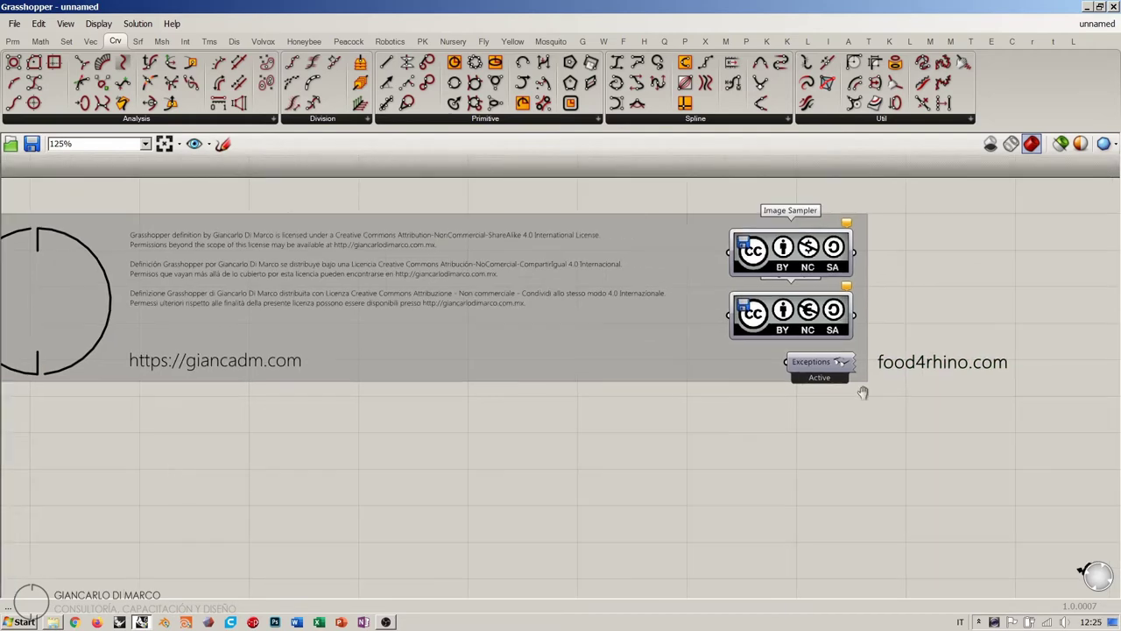
scroll(833, 387, "up", 4)
scroll(833, 387, "up", 1)
left_click(700, 401)
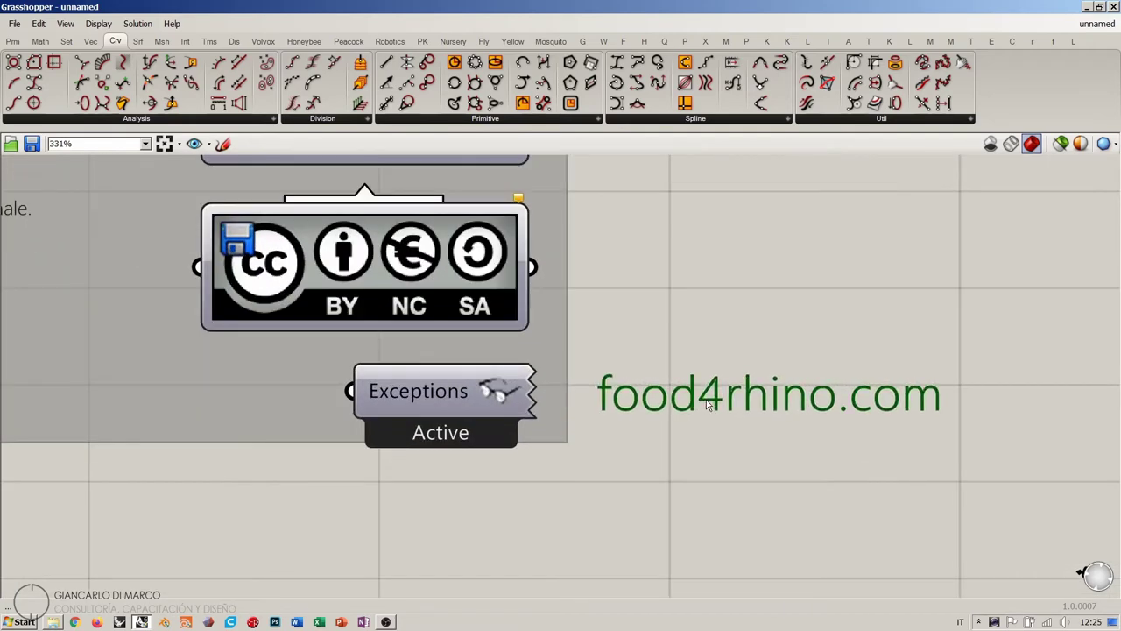
left_click(720, 356)
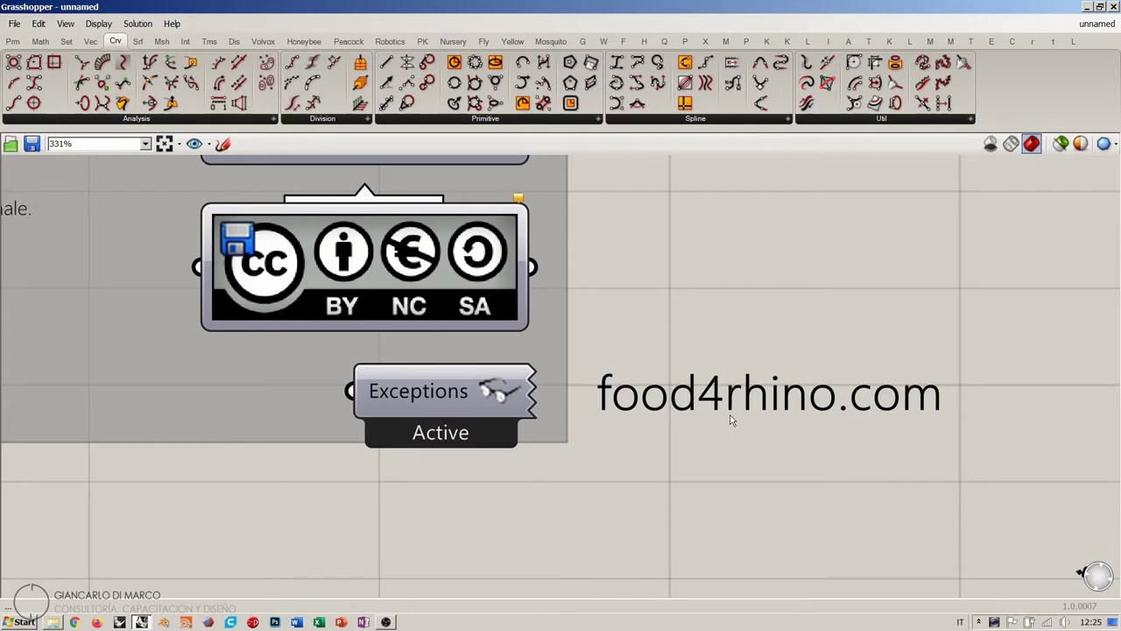
Examine the website address note in the licence header up close, then show the whole header with the food4rhino.com note.
scroll(731, 421, "down", 4)
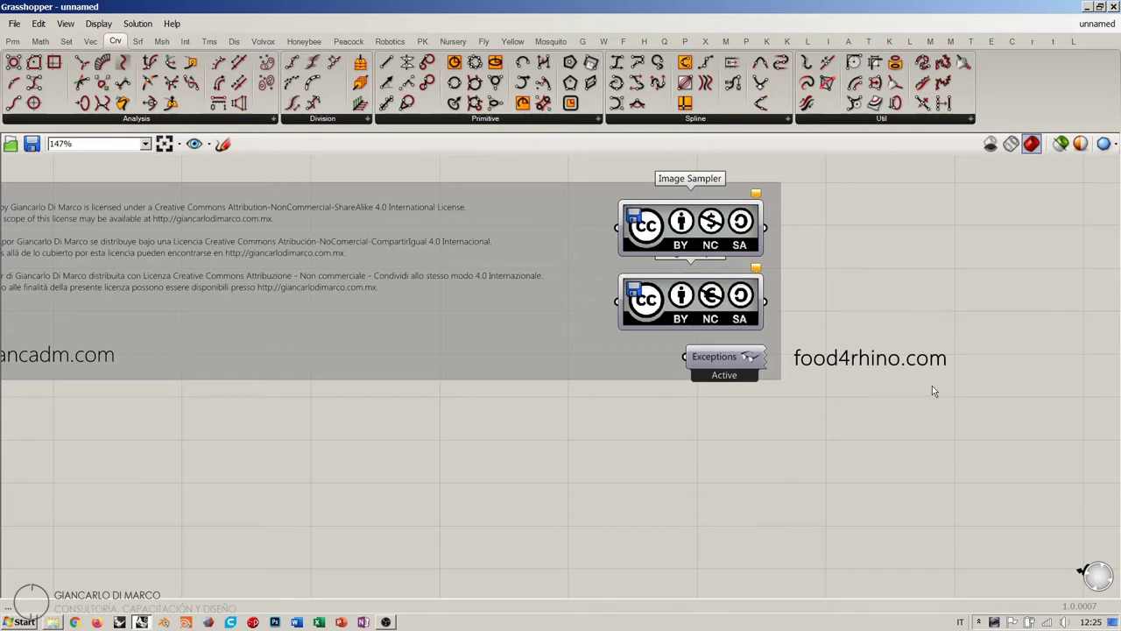
right_click_drag(85, 359, 552, 375)
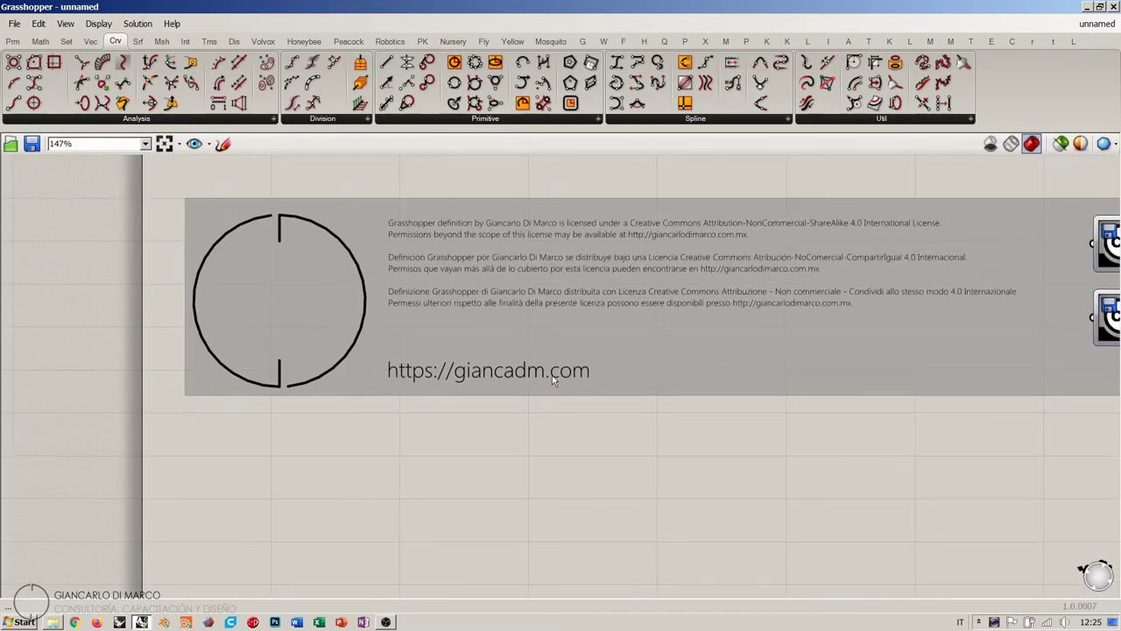
scroll(551, 375, "up", 5)
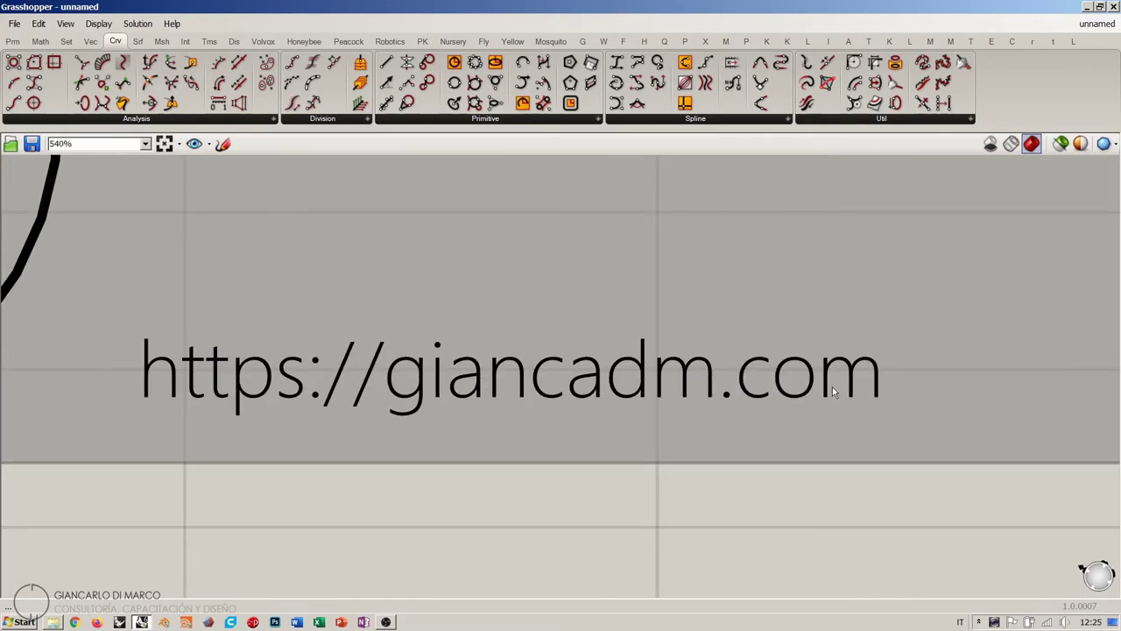
scroll(832, 393, "down", 5)
right_click_drag(501, 349, 442, 395)
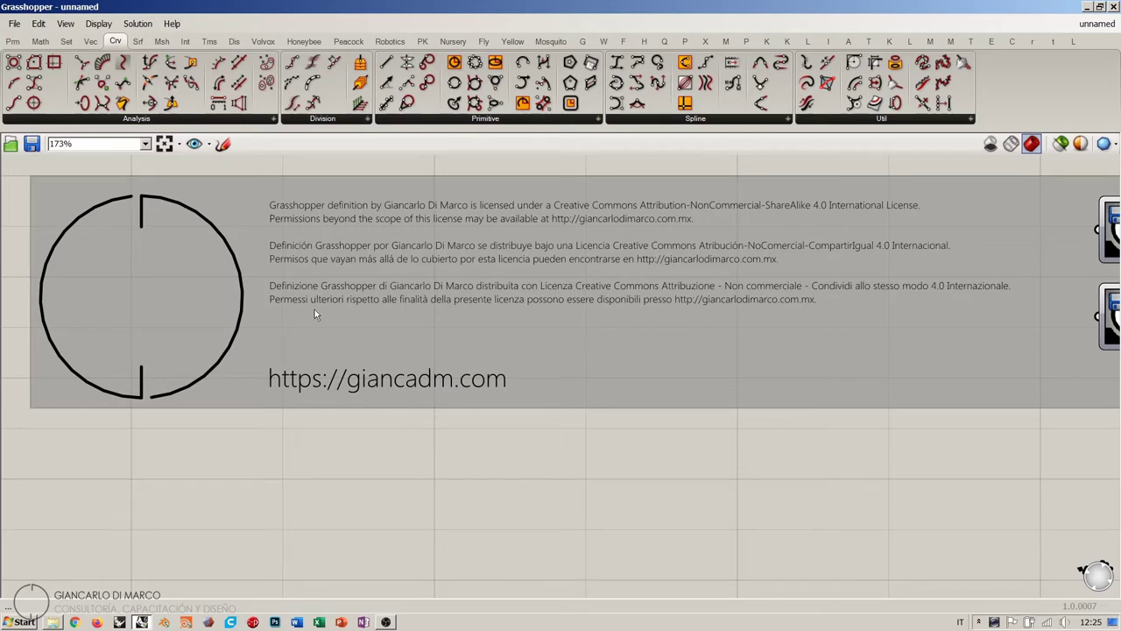
scroll(272, 247, "down", 3)
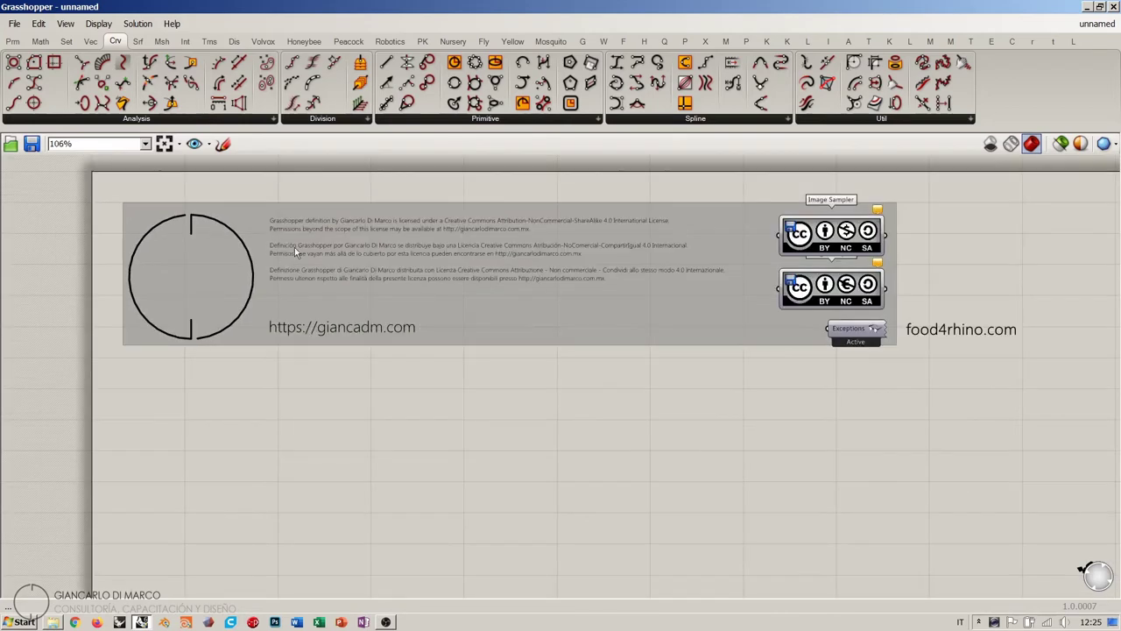
right_click_drag(413, 275, 337, 270)
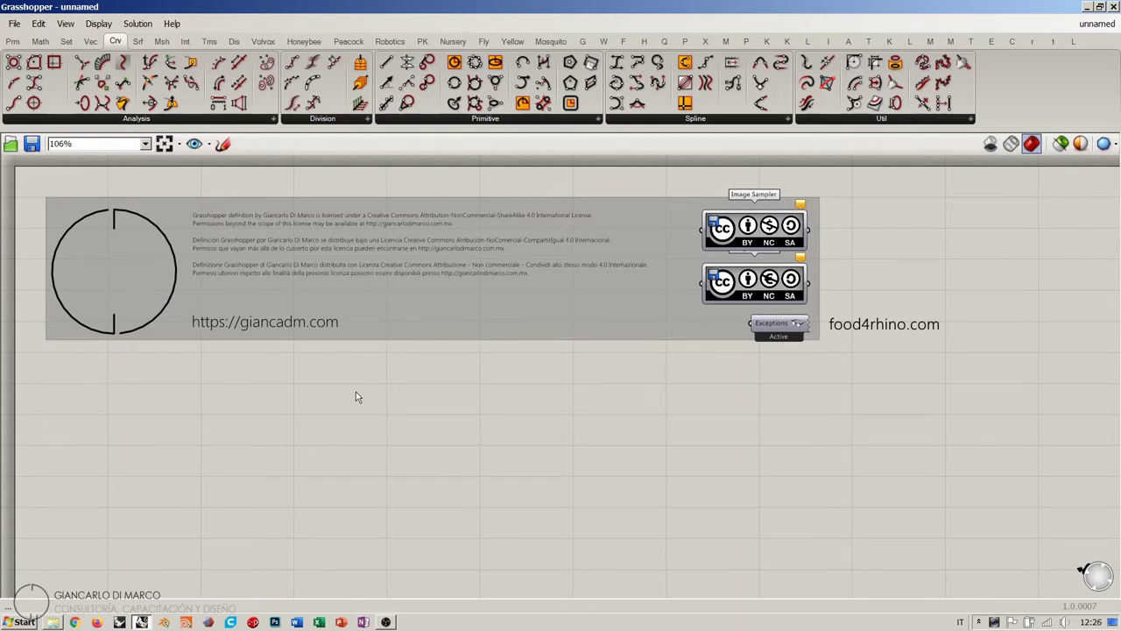
Show the Params category's components.
left_click(12, 41)
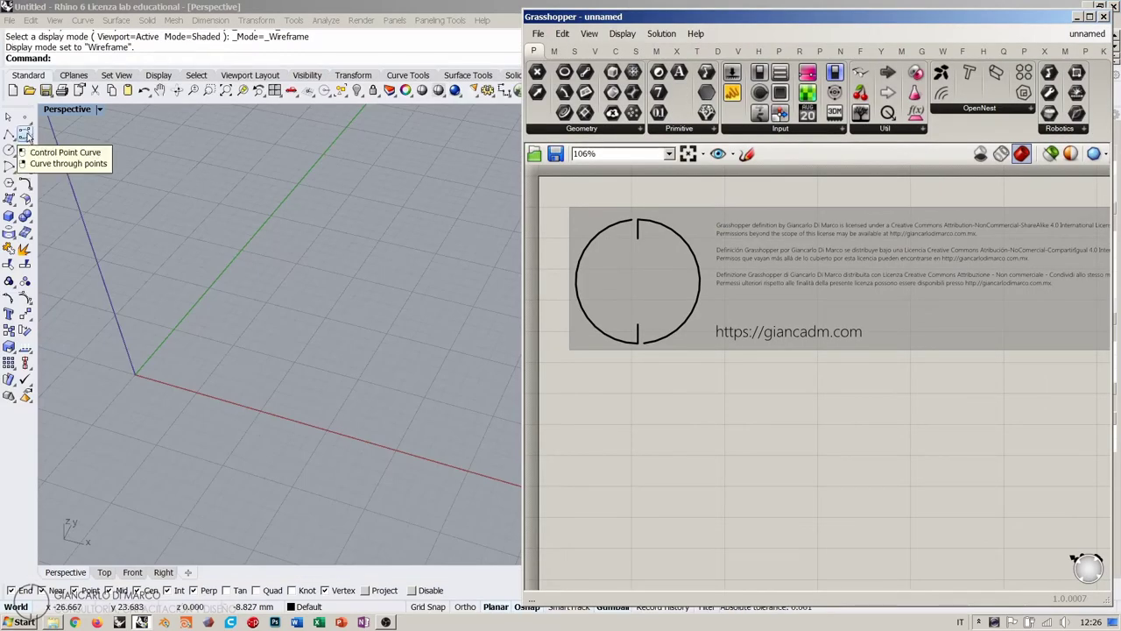
Draw an open S-shaped control point curve of degree 3 with five points in Rhino's Perspective viewport.
left_click(25, 134)
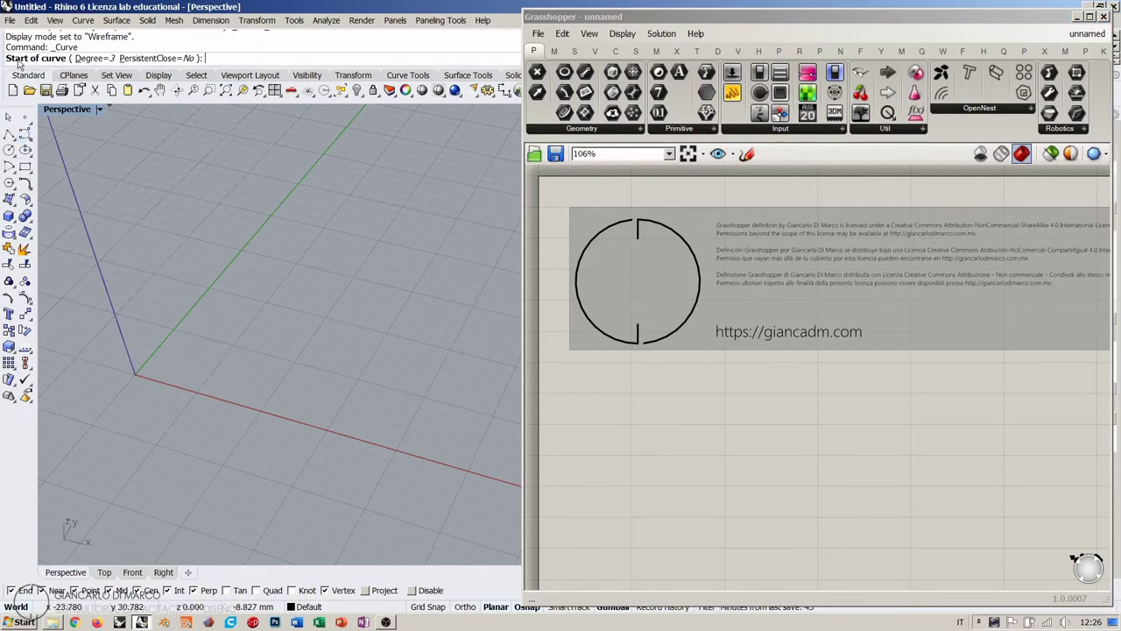
left_click(165, 290)
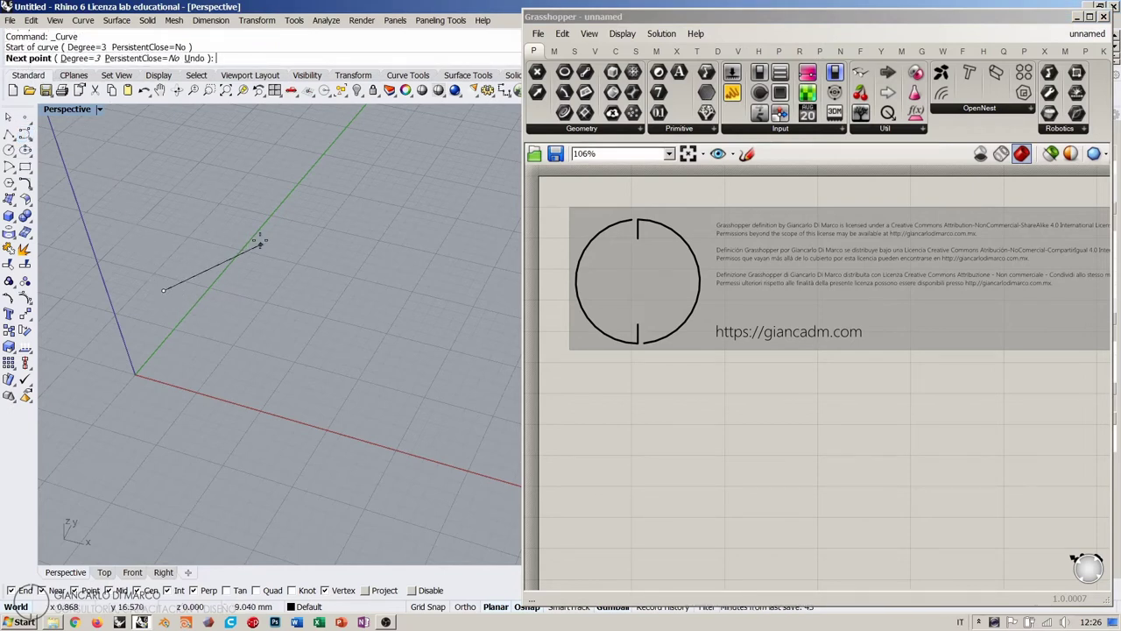
left_click(260, 240)
left_click(341, 356)
left_click(433, 294)
left_click(399, 183)
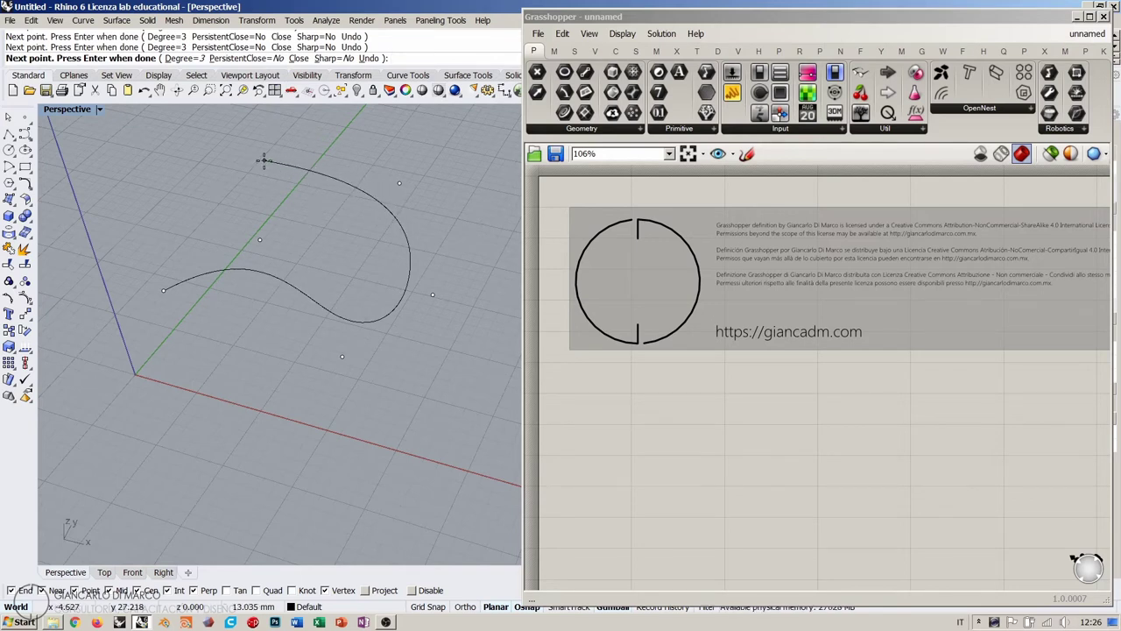
key("Return")
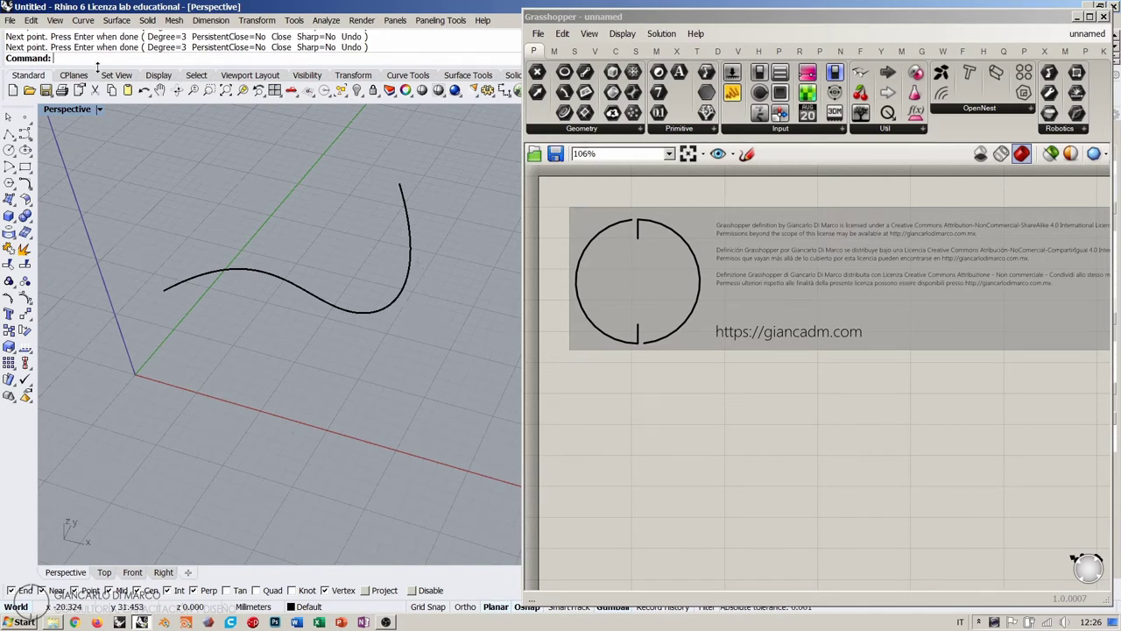
Move the curve a short distance towards the red X axis, then reselect it to show its control points and deselect it.
right_click_drag(321, 237, 371, 213)
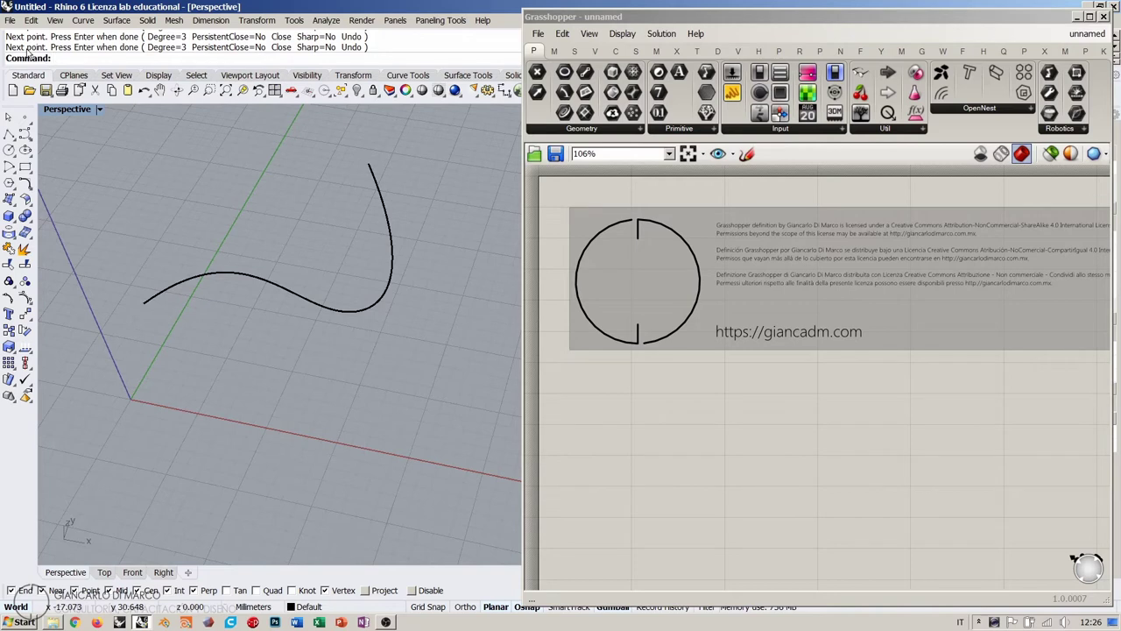
left_click_drag(268, 283, 281, 318)
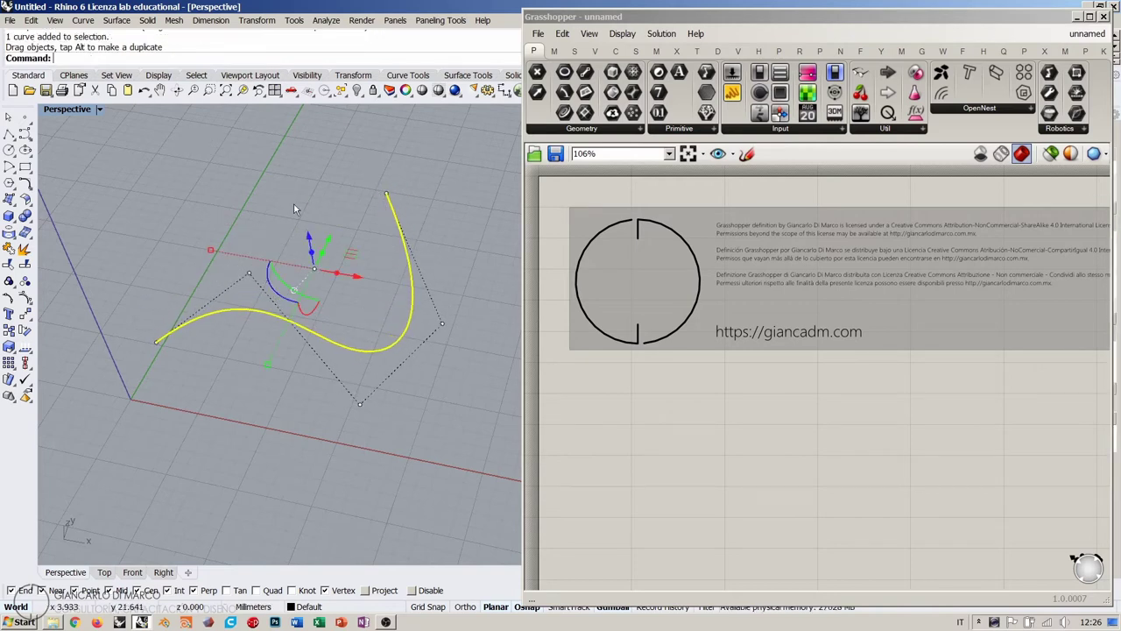
left_click(294, 208)
left_click(283, 321)
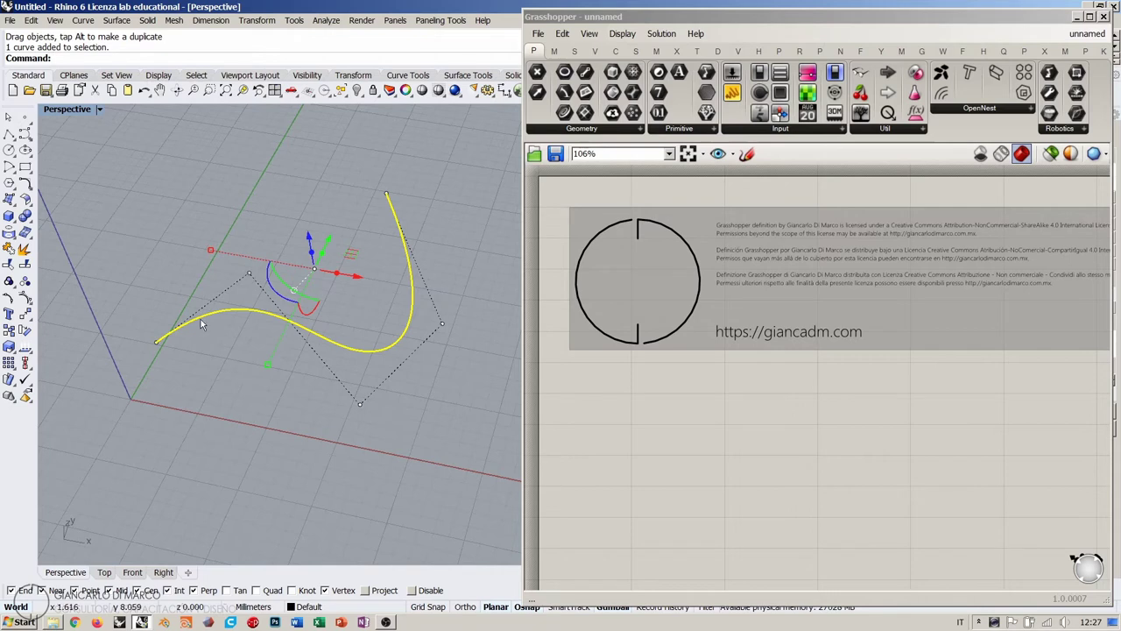
left_click(193, 182)
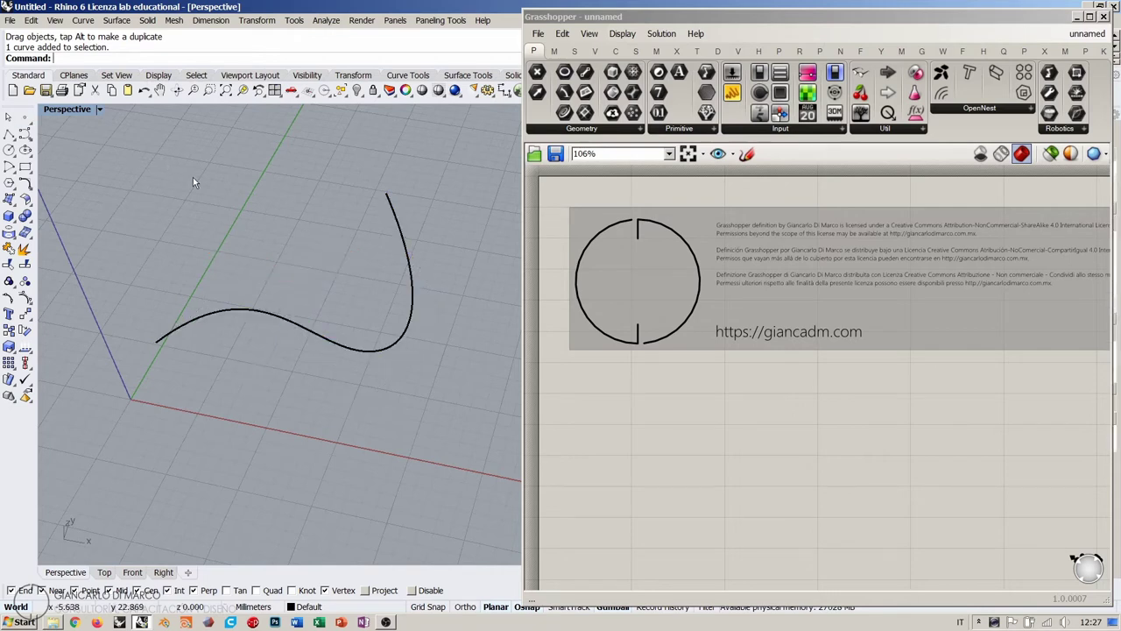
Restart the Curve command, toggle its PersistentClose option to Yes and back to No, and cancel the command.
key("Return")
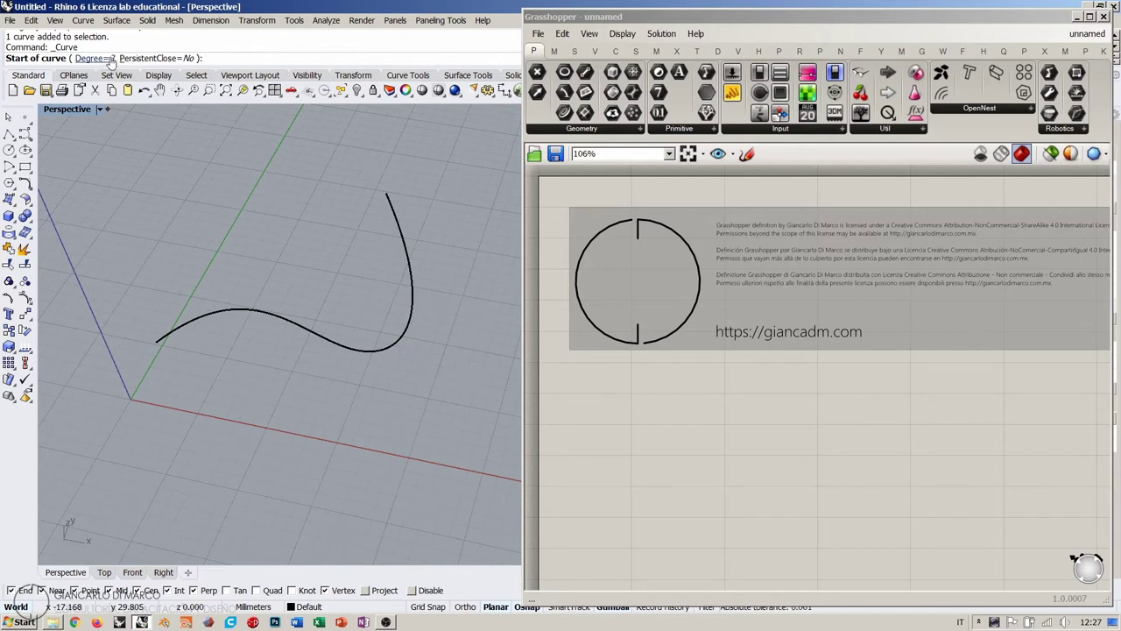
left_click(181, 59)
left_click(181, 59)
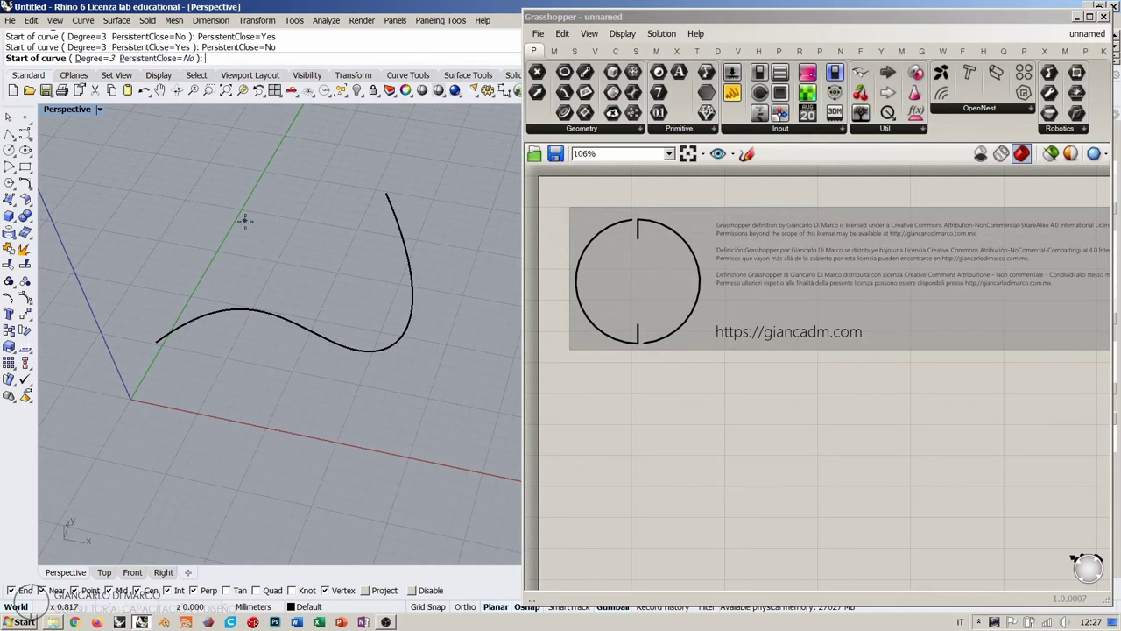
key("Escape")
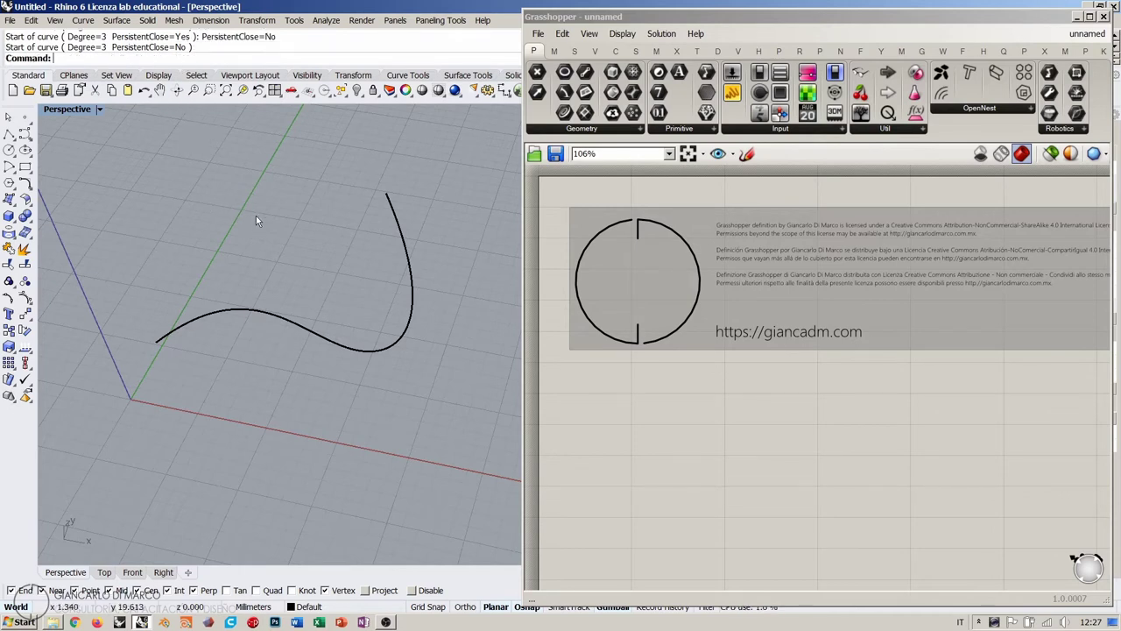
Delete the S-shaped curve from the Perspective viewport.
left_click_drag(335, 268, 222, 358)
key("Delete")
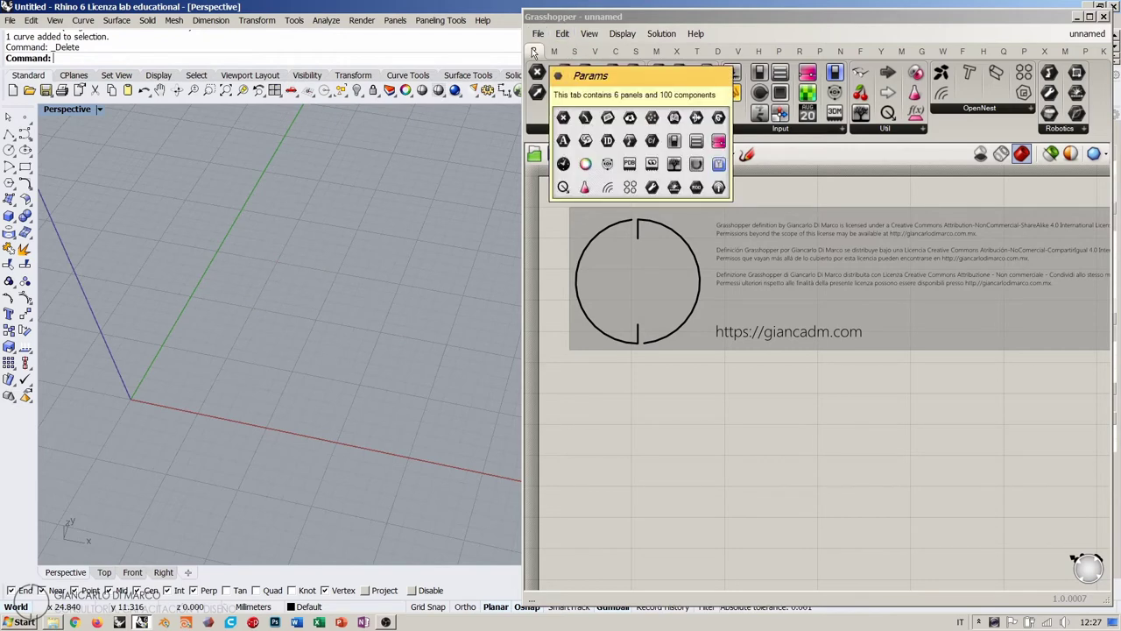
Widen the Grasshopper window over the Rhino viewport and place a Point parameter on the canvas below the licence header.
left_click_drag(523, 65, 115, 66)
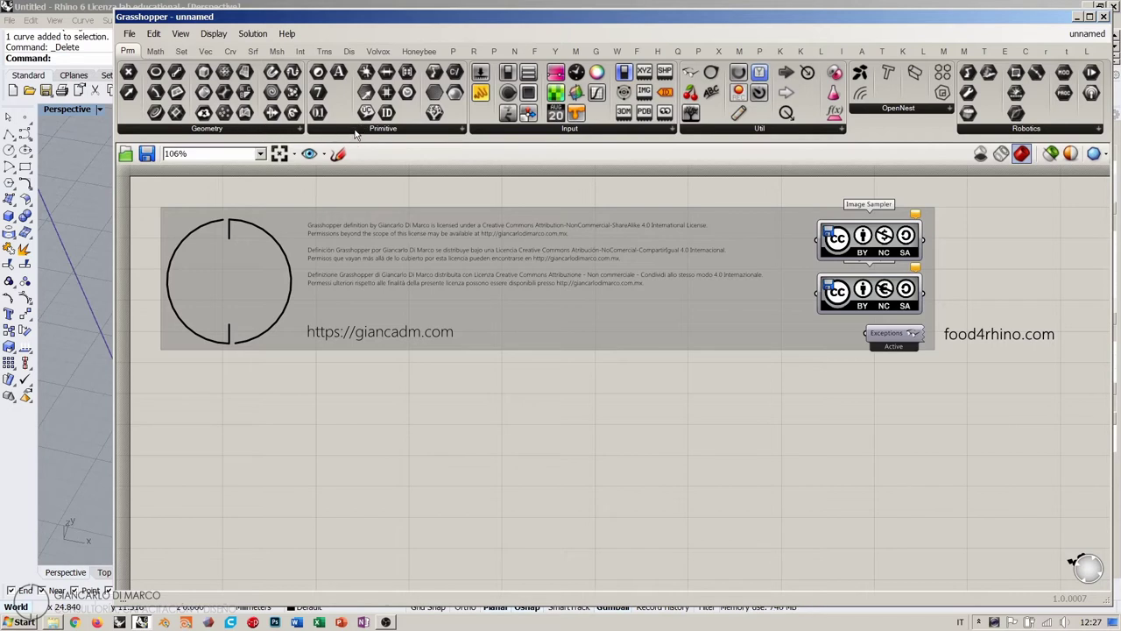
left_click(224, 128)
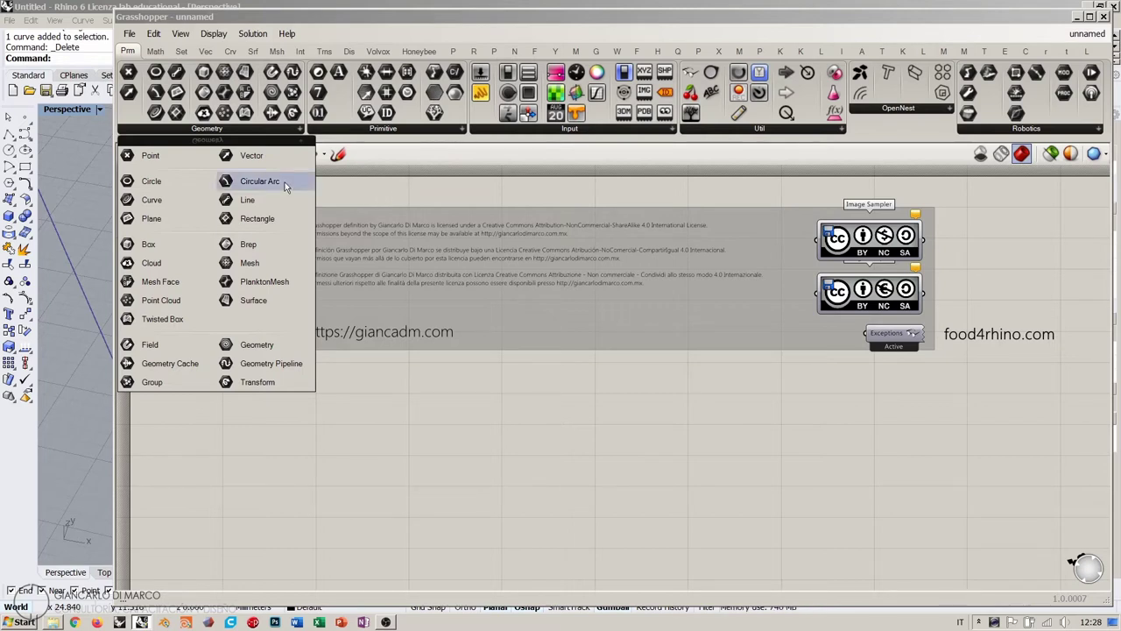
left_click_drag(151, 158, 272, 404)
left_click(285, 454)
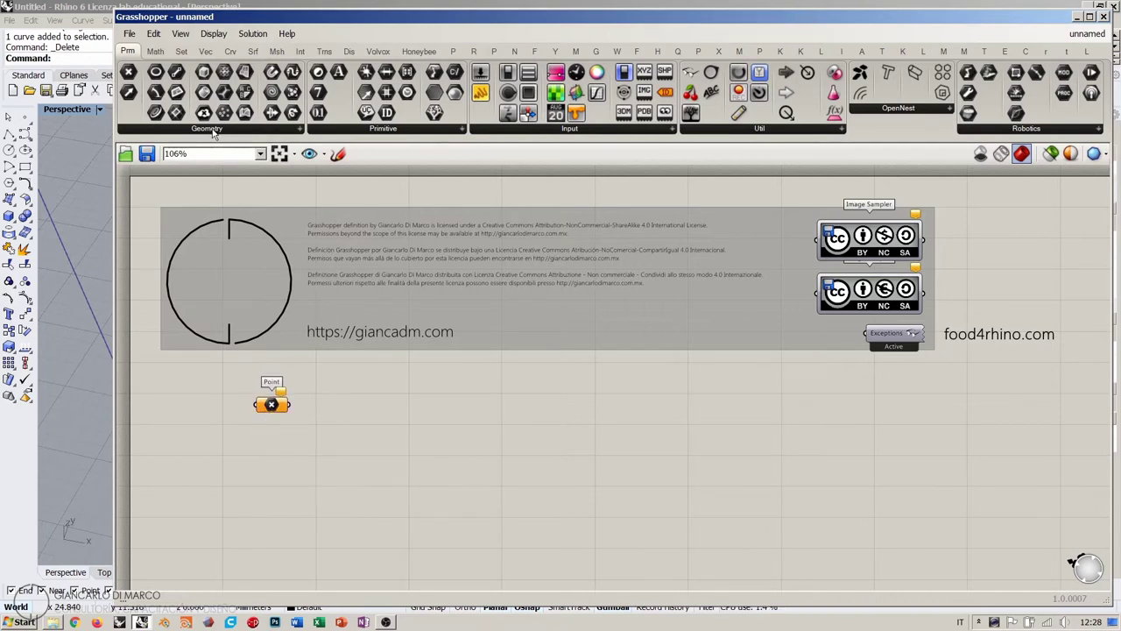
Place an Integer parameter below the Point parameter and align it vertically with it.
left_click(373, 131)
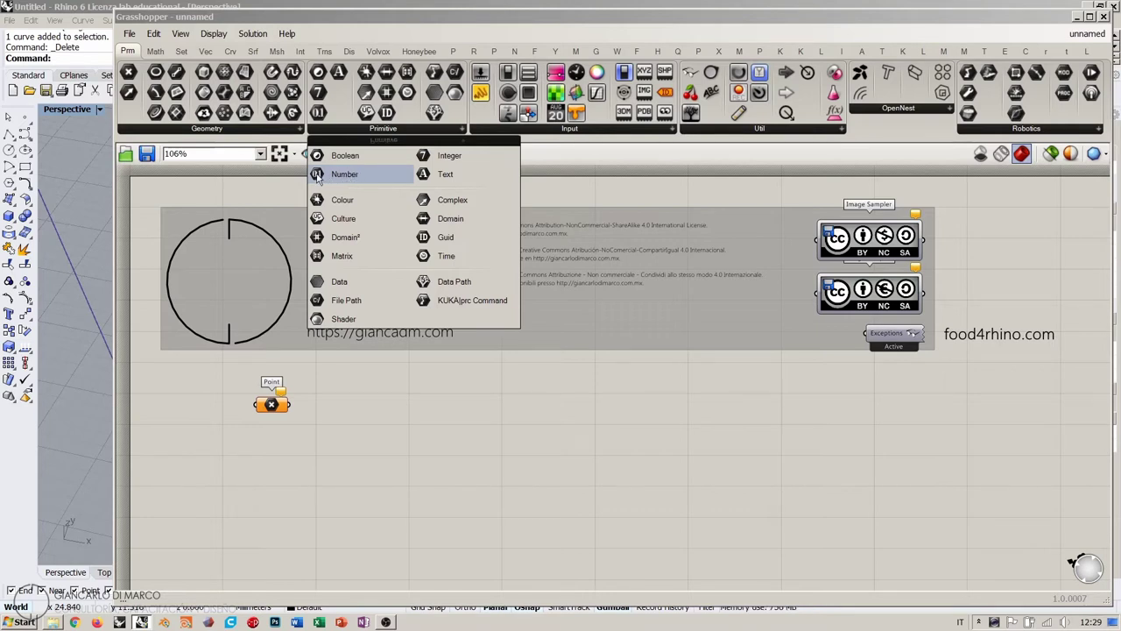
left_click(447, 157)
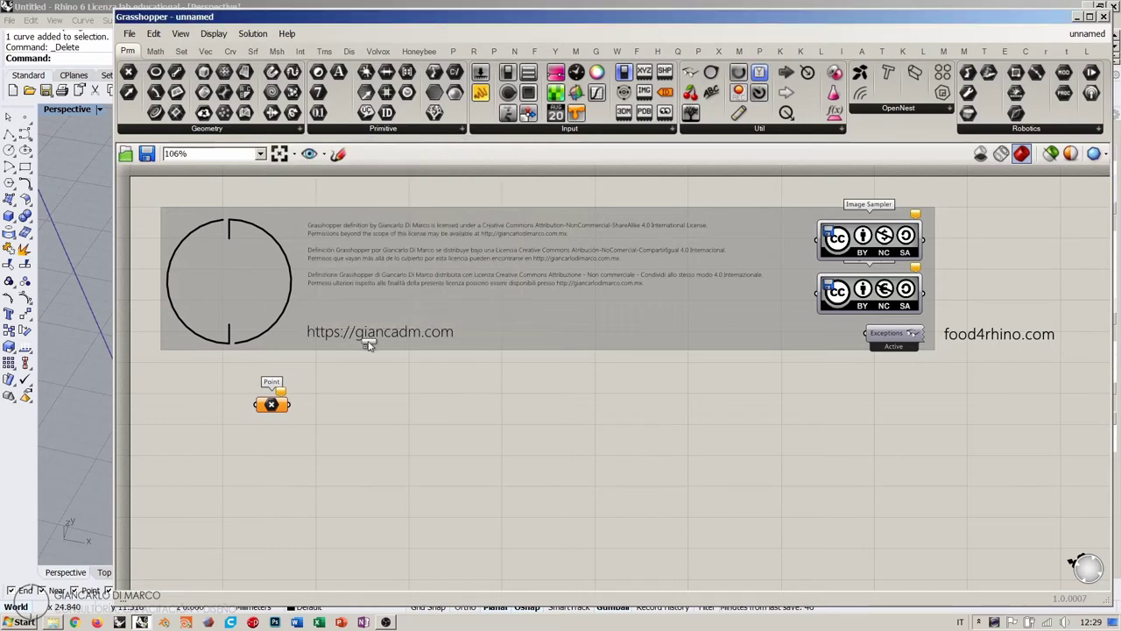
left_click(273, 451)
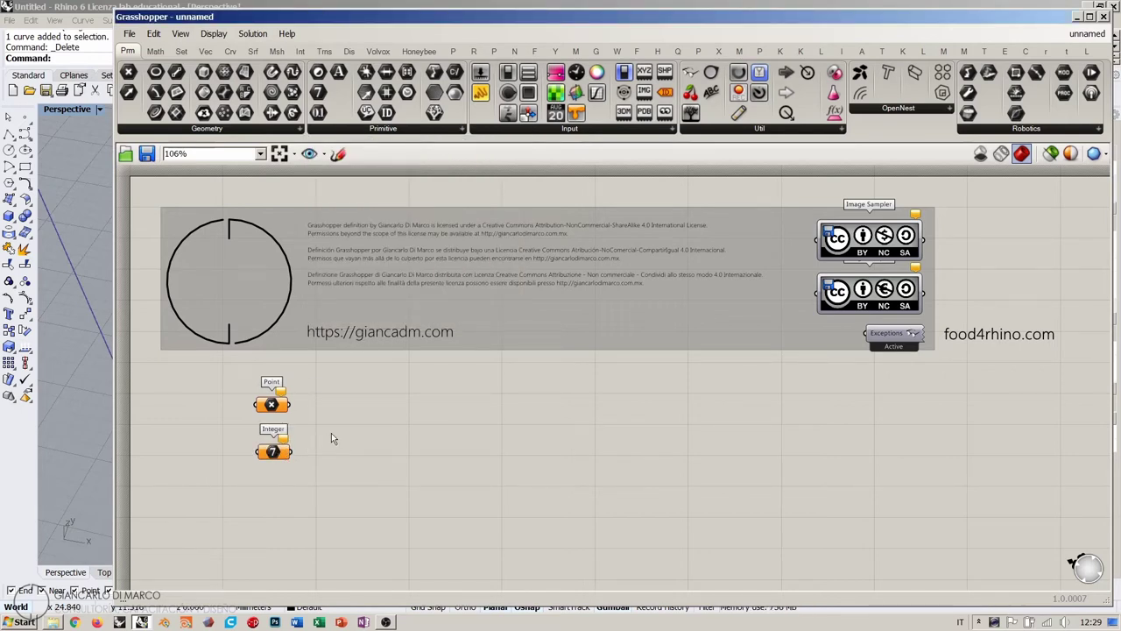
left_click_drag(275, 452, 272, 458)
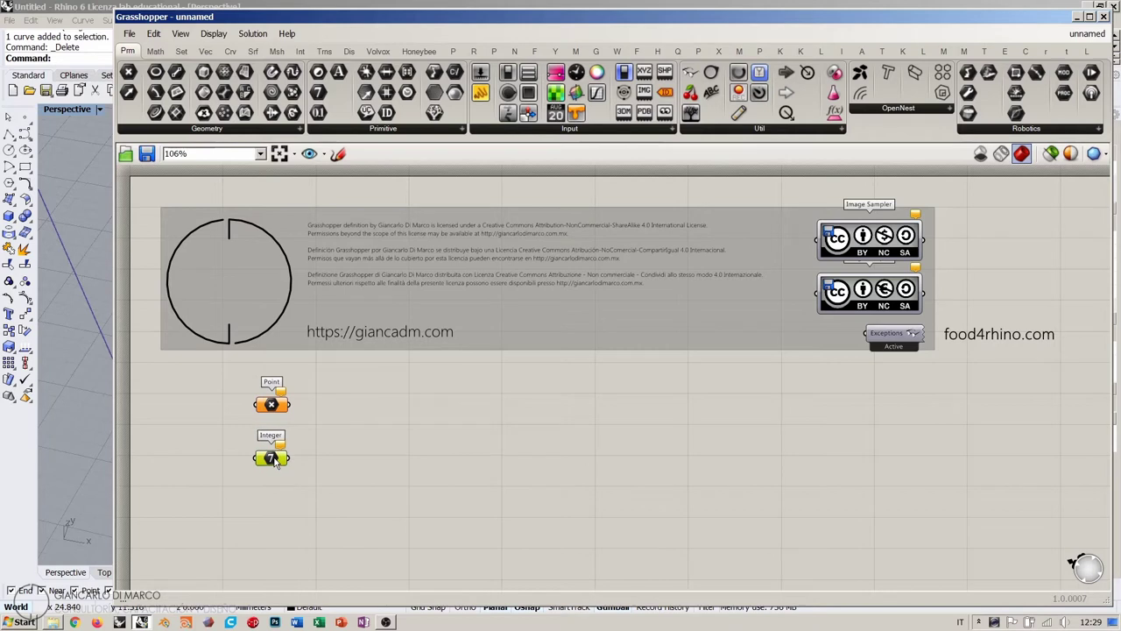
left_click(274, 405)
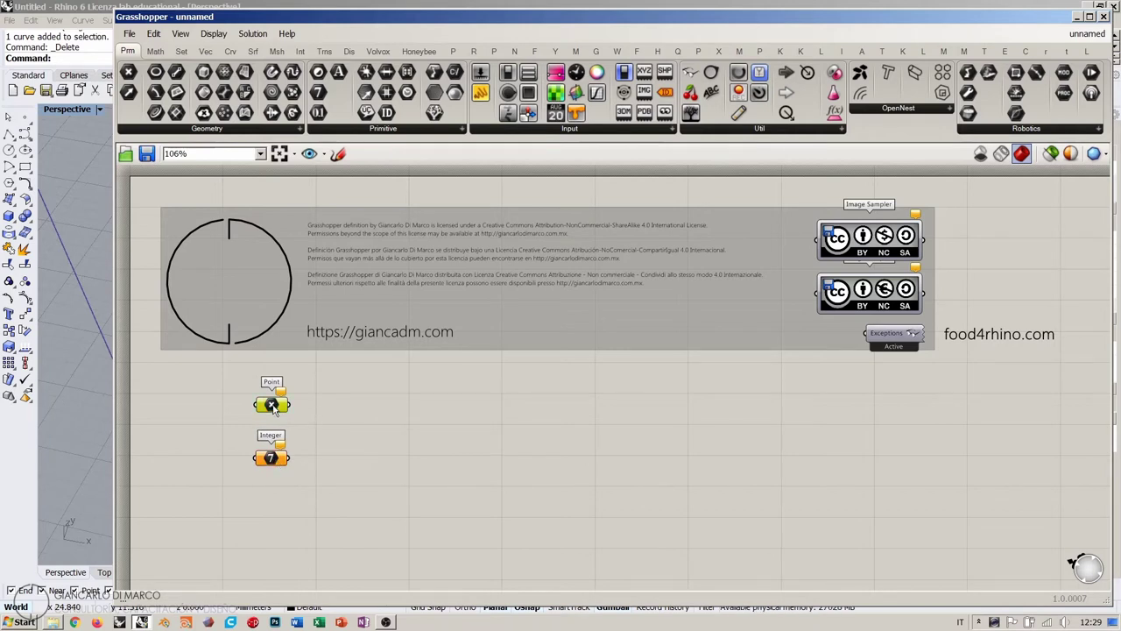
left_click(273, 457)
left_click(363, 406)
Place a Number Slider below the Integer parameter and set its value to 0.427.
left_click(568, 131)
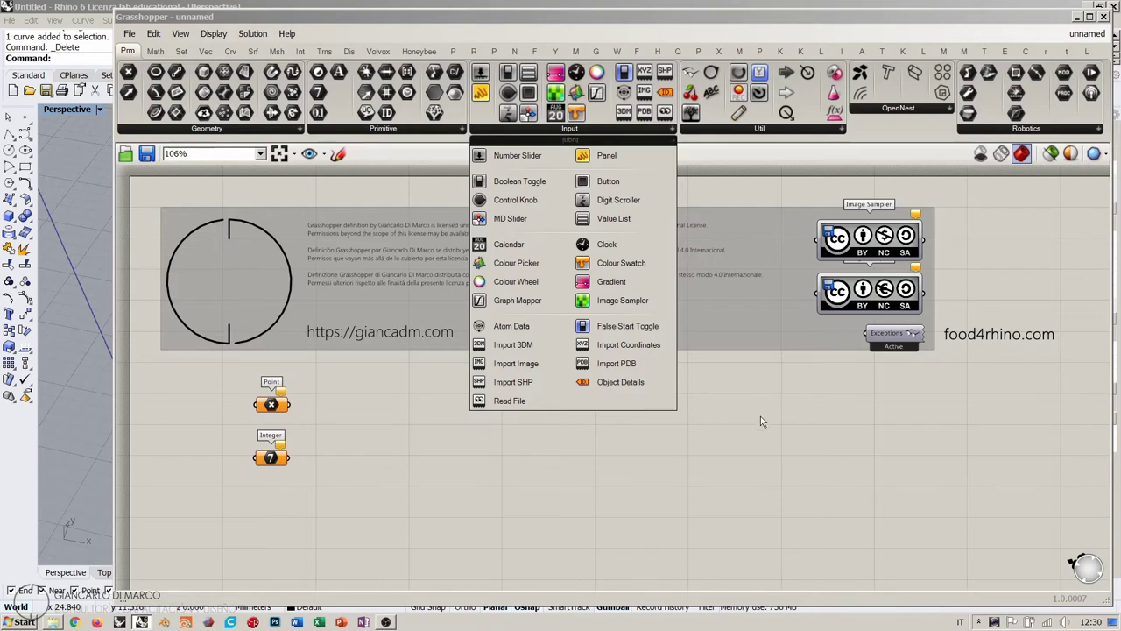
left_click(523, 158)
left_click(338, 514)
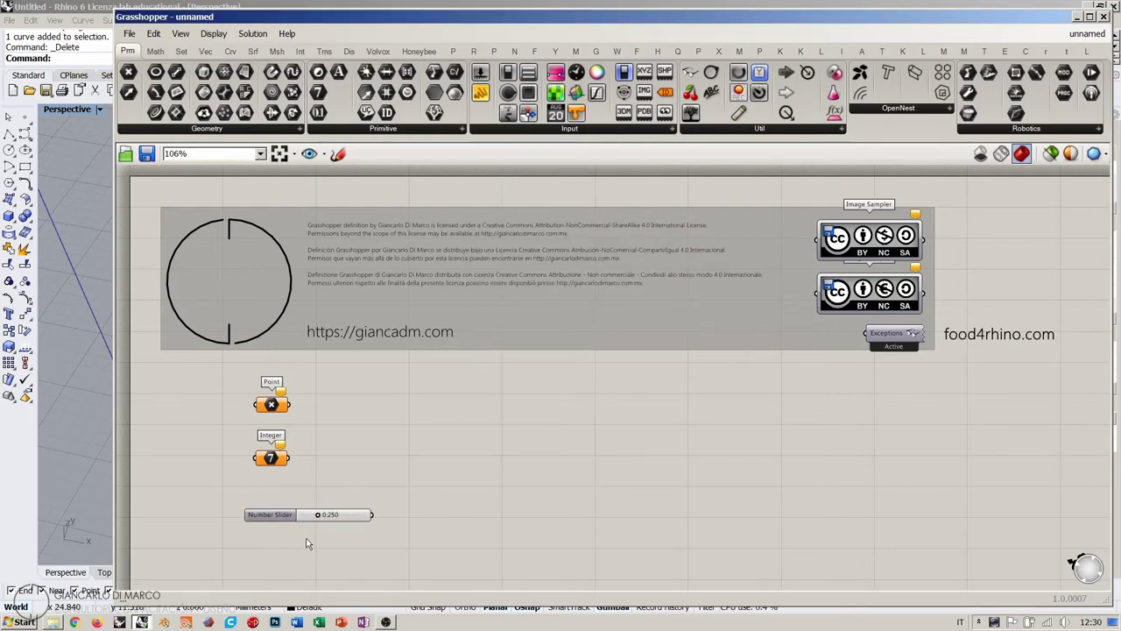
scroll(289, 525, "up", 5)
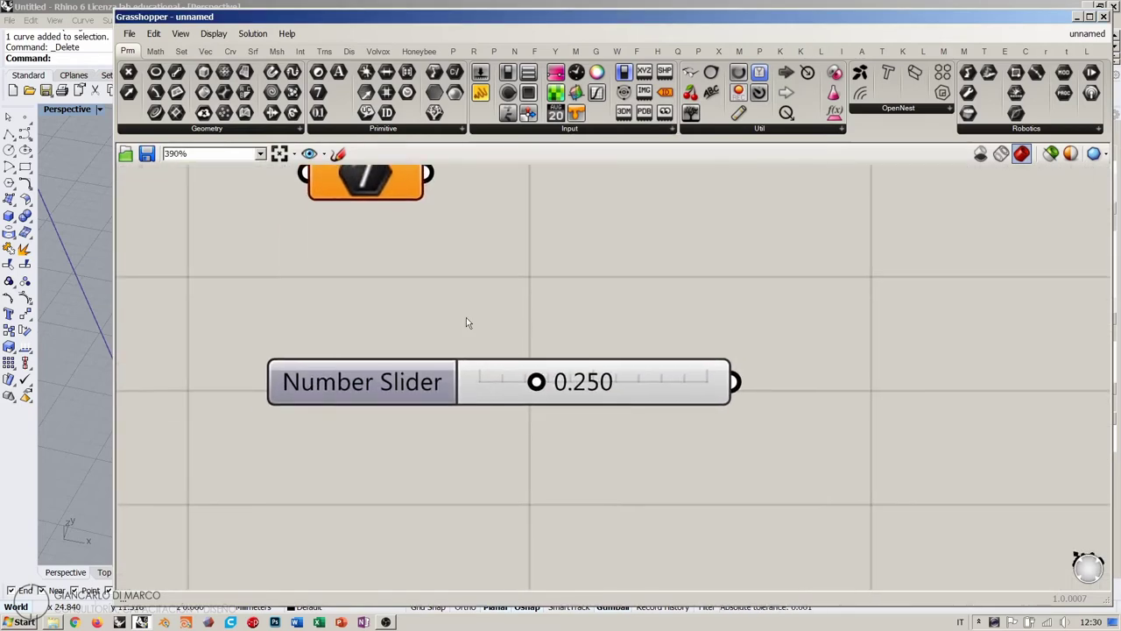
left_click_drag(530, 382, 576, 382)
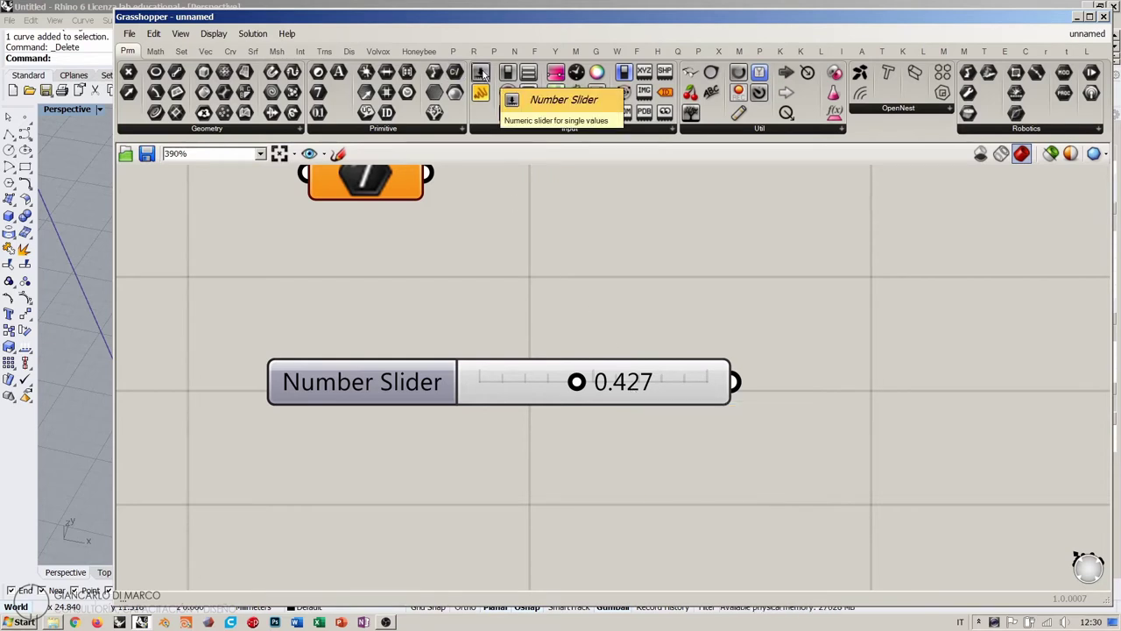
Place a second Number Slider just above the first one and delete it again.
left_click_drag(481, 74, 494, 312)
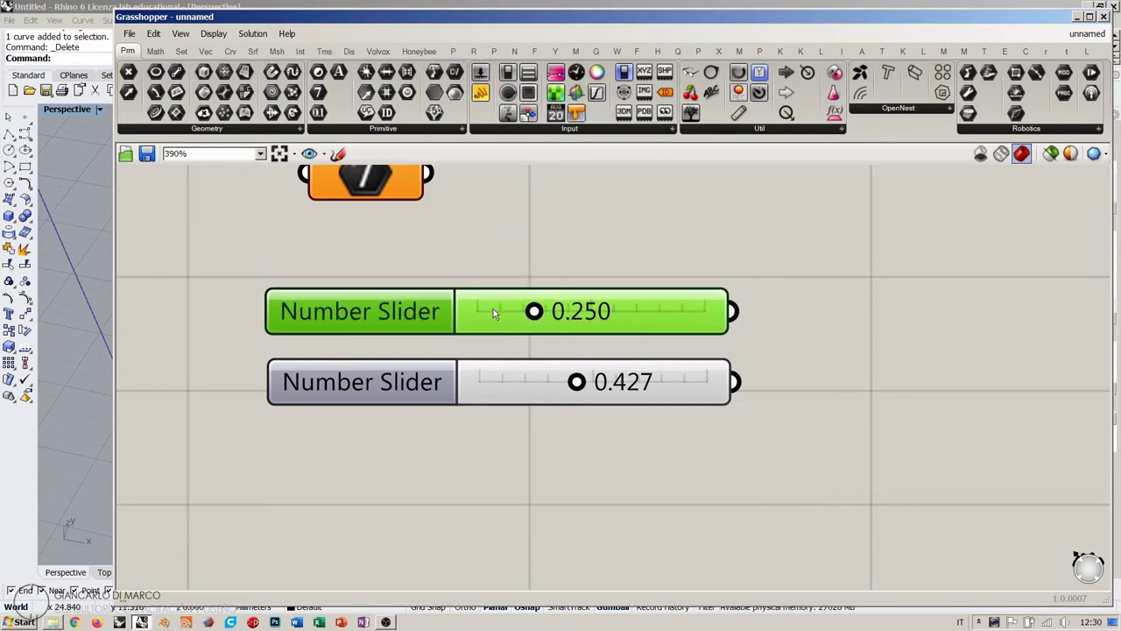
key("Delete")
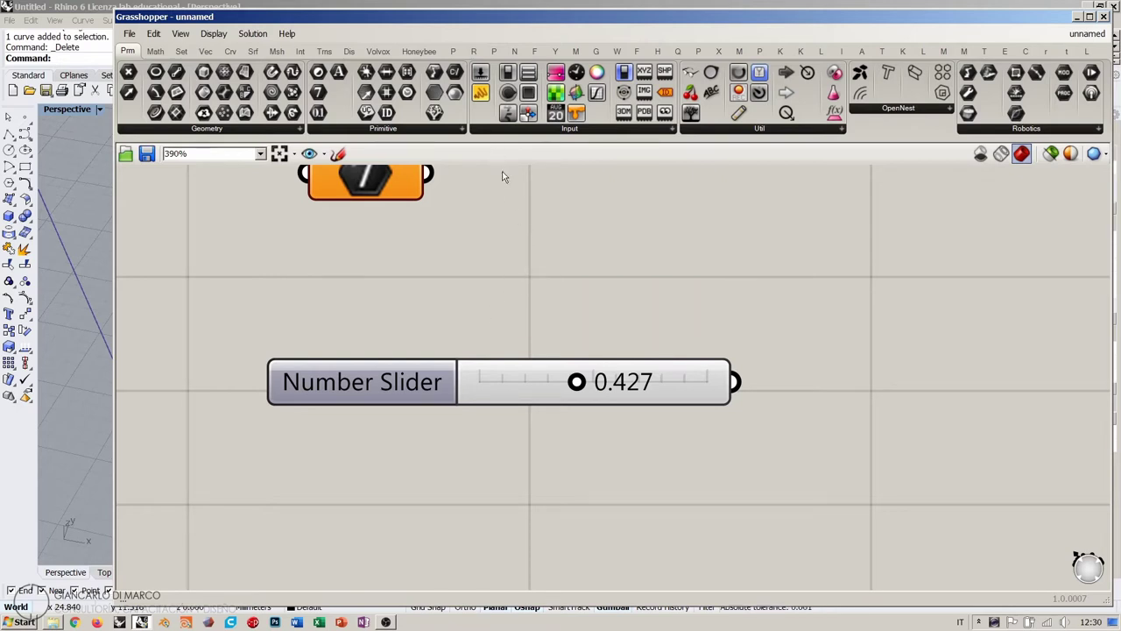
Shift the Number Slider a little sideways on the canvas and set its value to 0.163.
left_click_drag(601, 382, 593, 368)
left_click(594, 290)
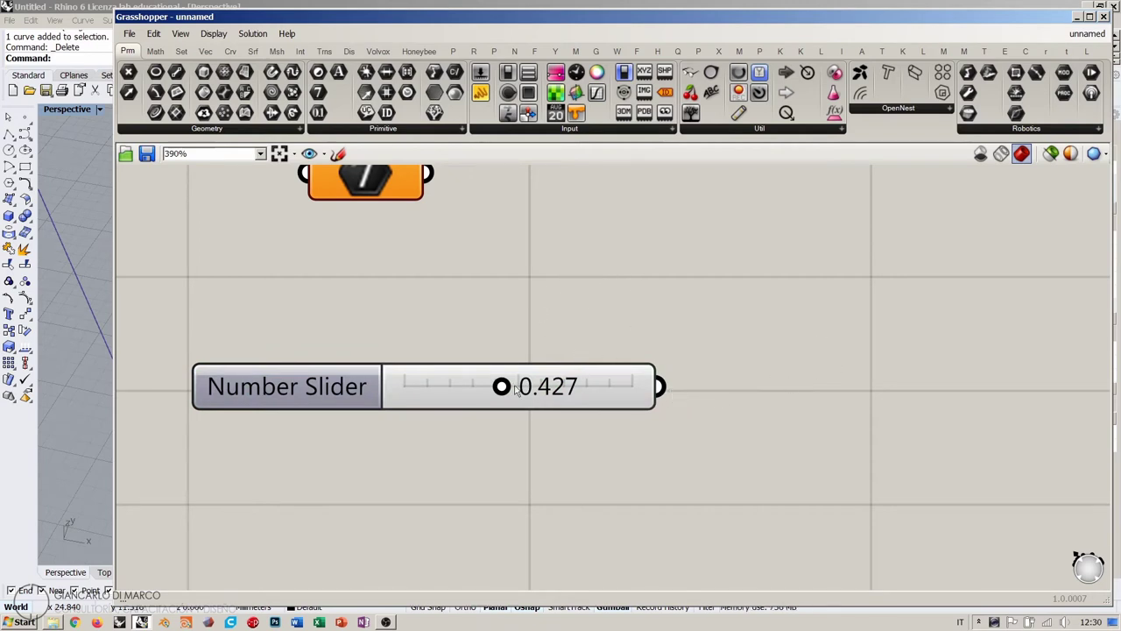
left_click_drag(515, 391, 455, 391)
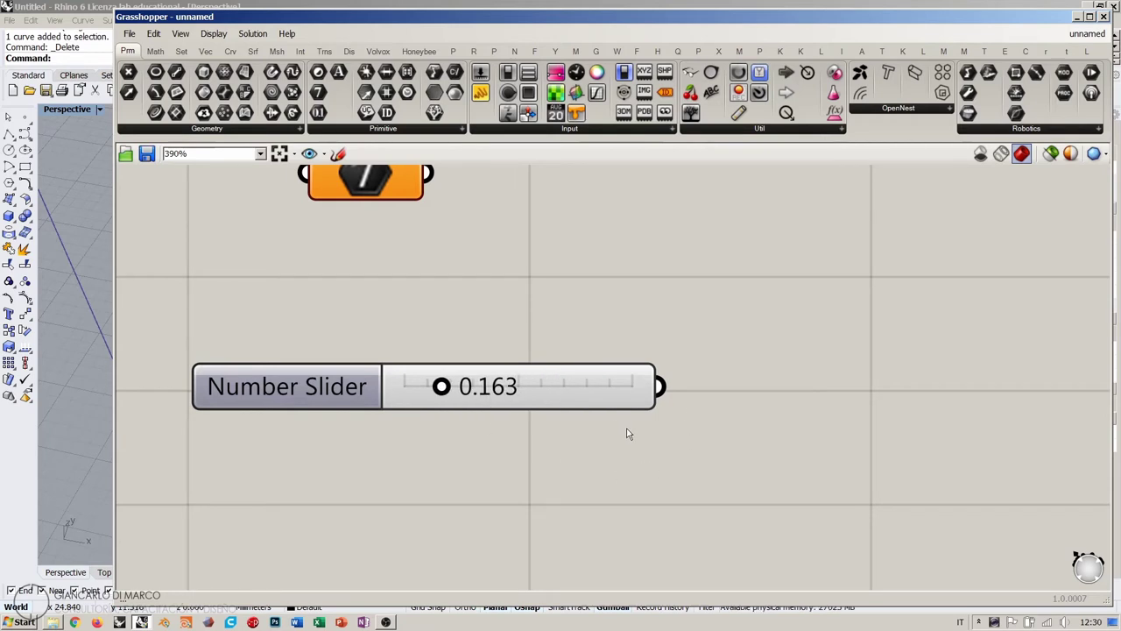
Move the Number Slider up, closer to the Integer parameter, and a little sideways.
left_click_drag(327, 398, 315, 357)
left_click(497, 412)
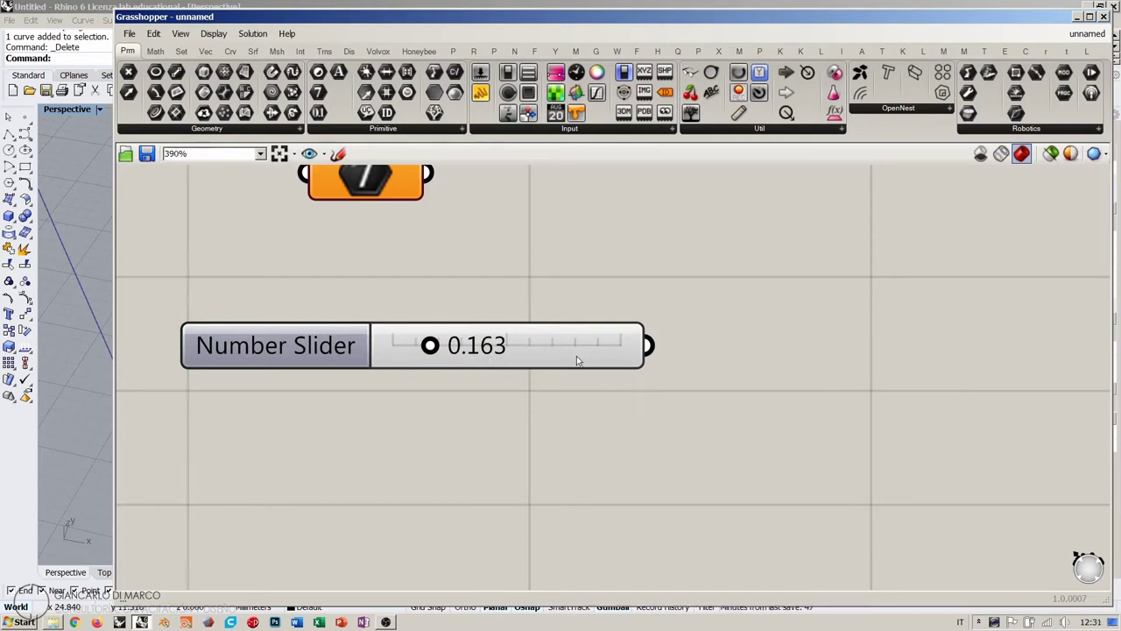
left_click_drag(576, 356, 531, 345)
left_click(698, 391)
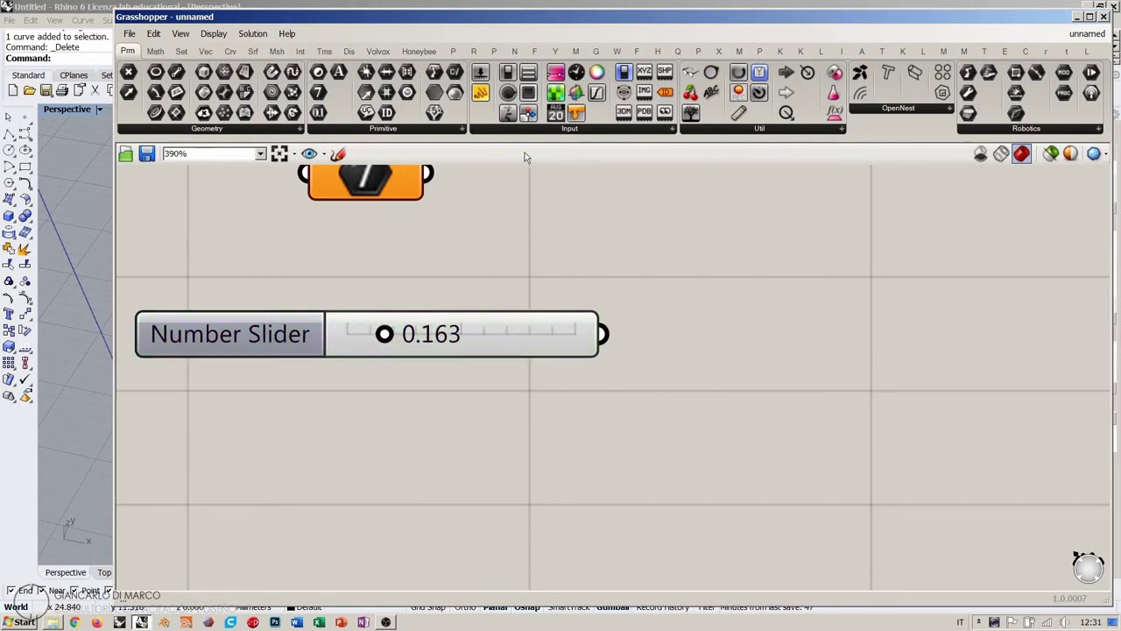
Place a Panel beside the Number Slider and wire the slider's output into the Panel's input.
left_click(539, 130)
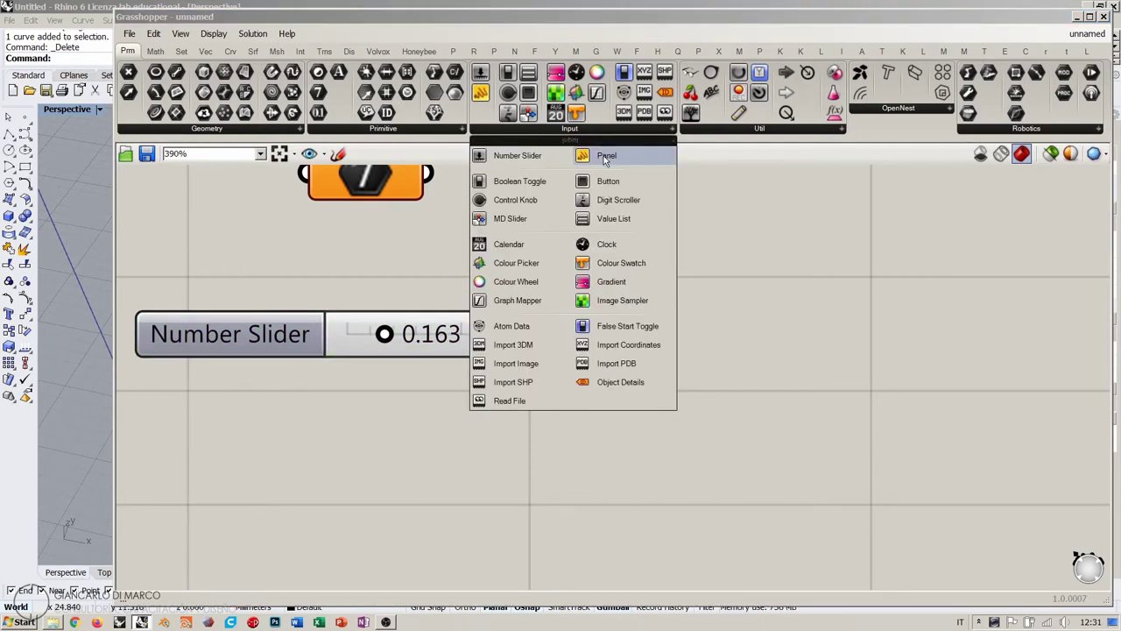
left_click_drag(605, 159, 791, 550)
scroll(707, 283, "down", 3)
left_click(624, 358)
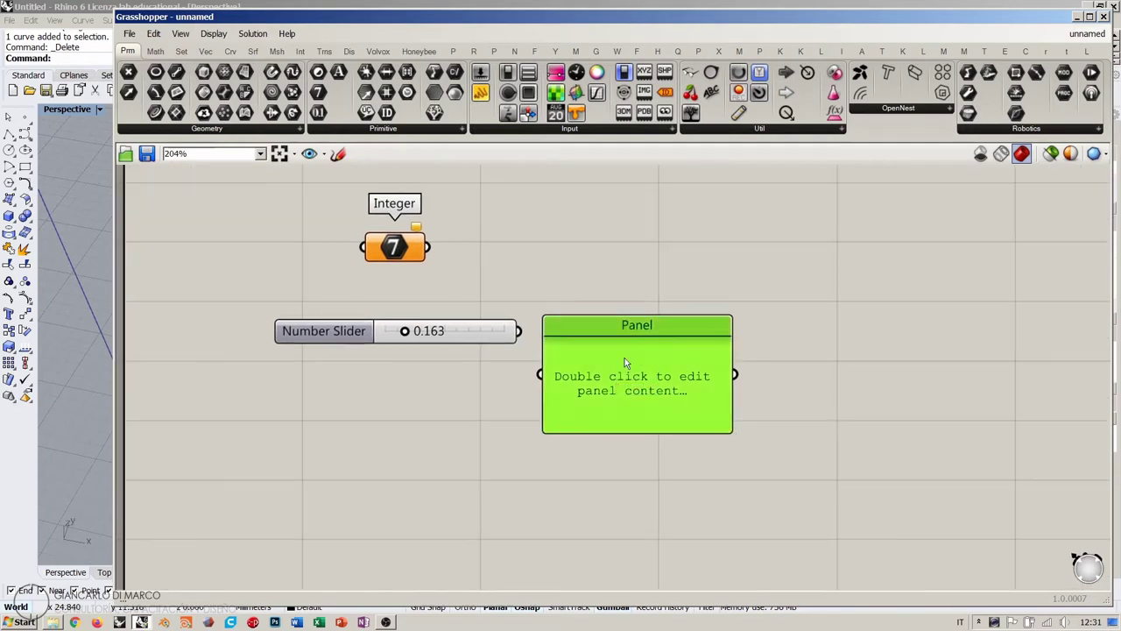
left_click_drag(625, 358, 695, 341)
left_click(535, 359)
left_click_drag(519, 331, 602, 359)
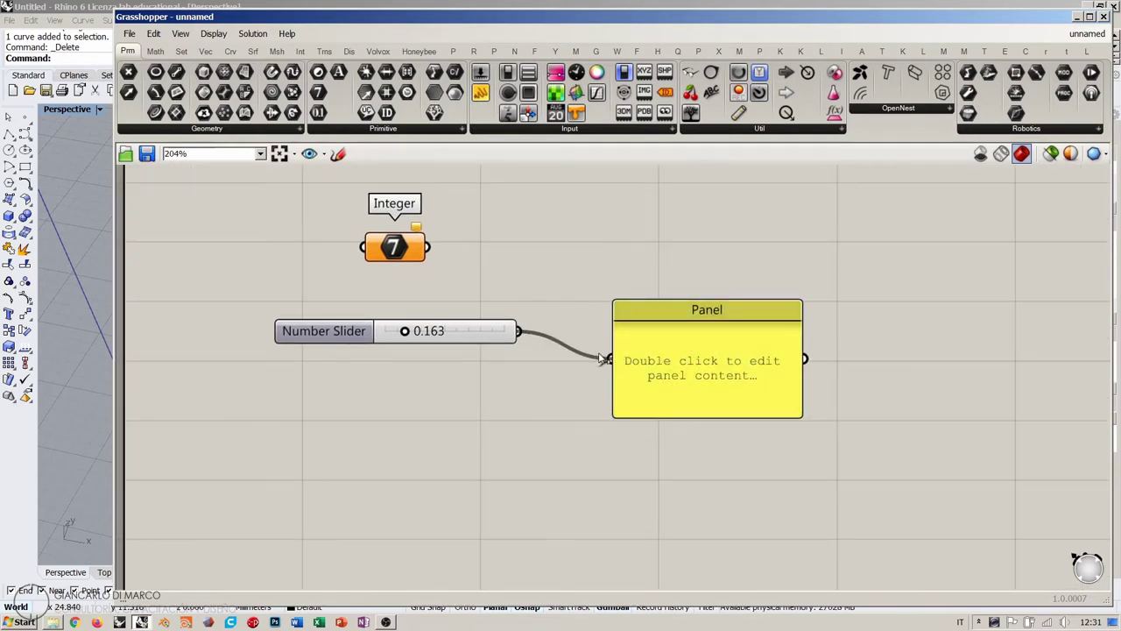
Enlarge the Panel in height and width and move the Number Slider farther away from it.
left_click_drag(691, 412, 671, 451)
scroll(560, 311, "up", 2)
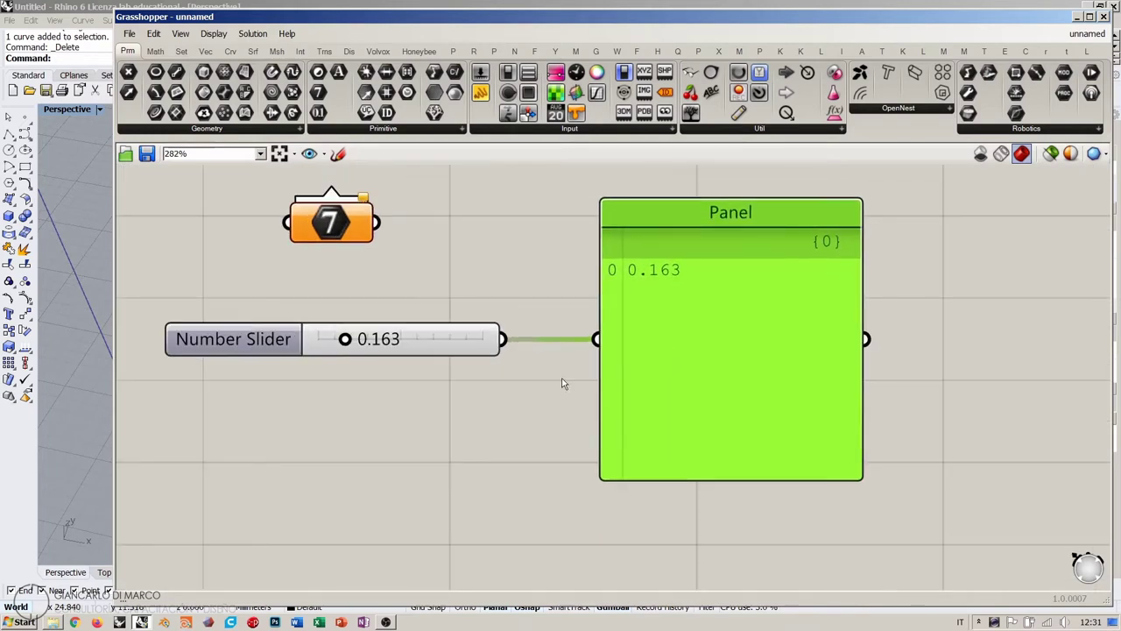
left_click(563, 382)
left_click_drag(461, 338, 428, 337)
left_click(472, 401)
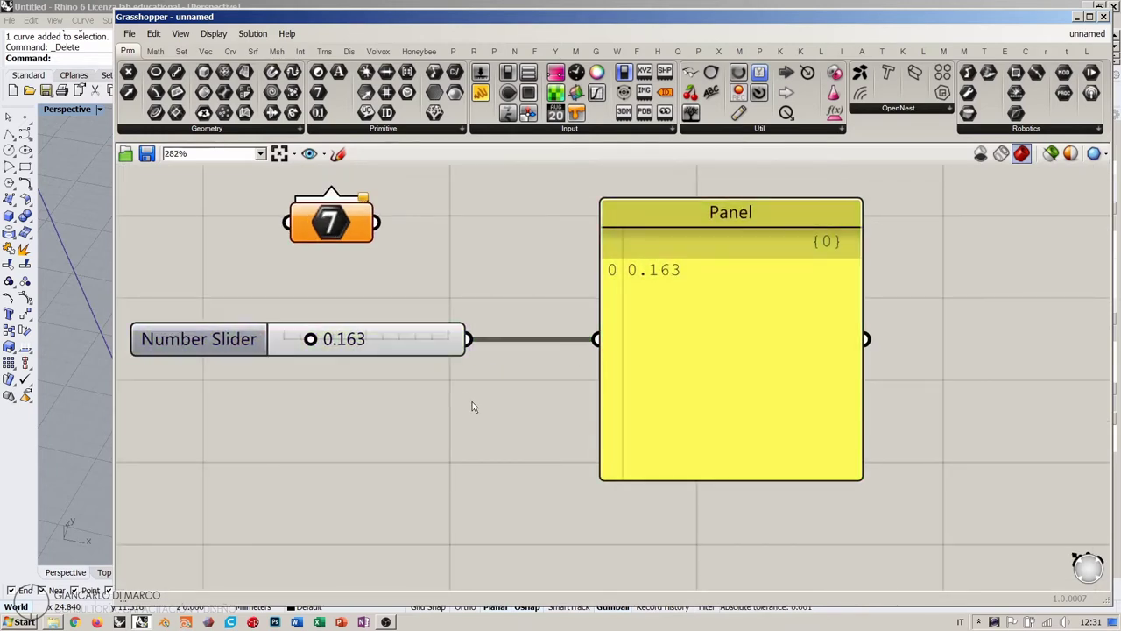
left_click(765, 274)
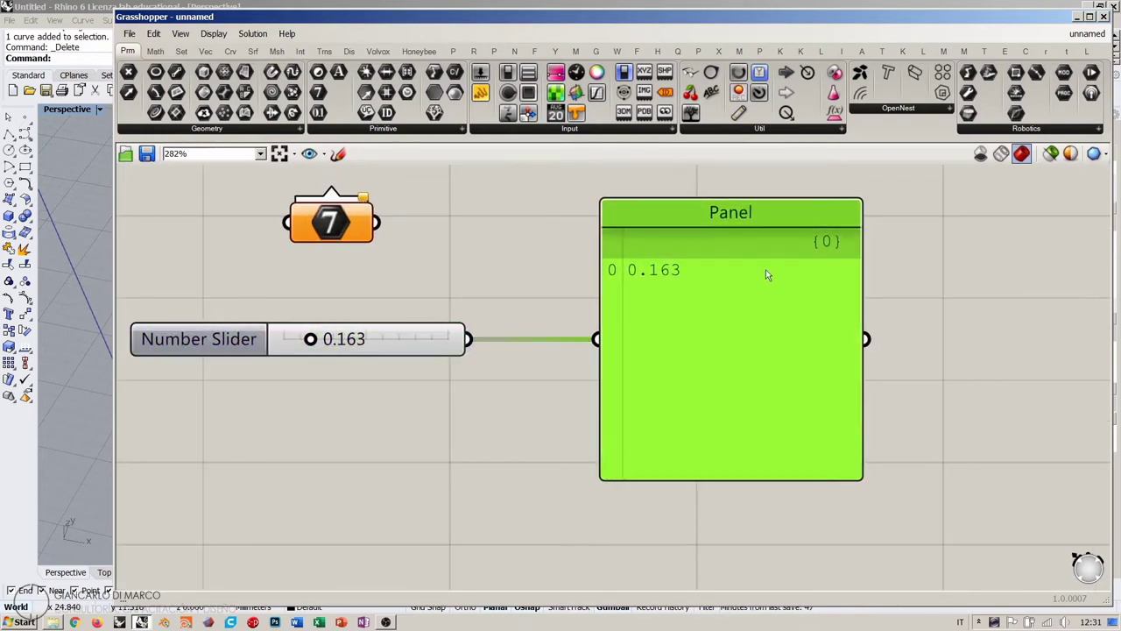
left_click_drag(863, 300, 1009, 307)
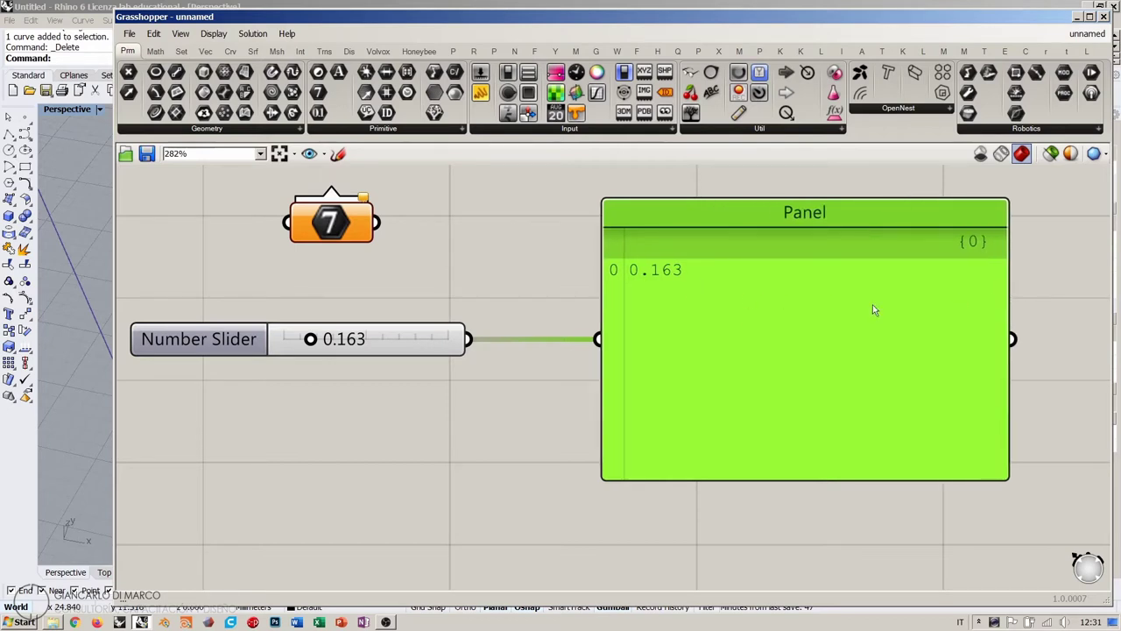
left_click(541, 251)
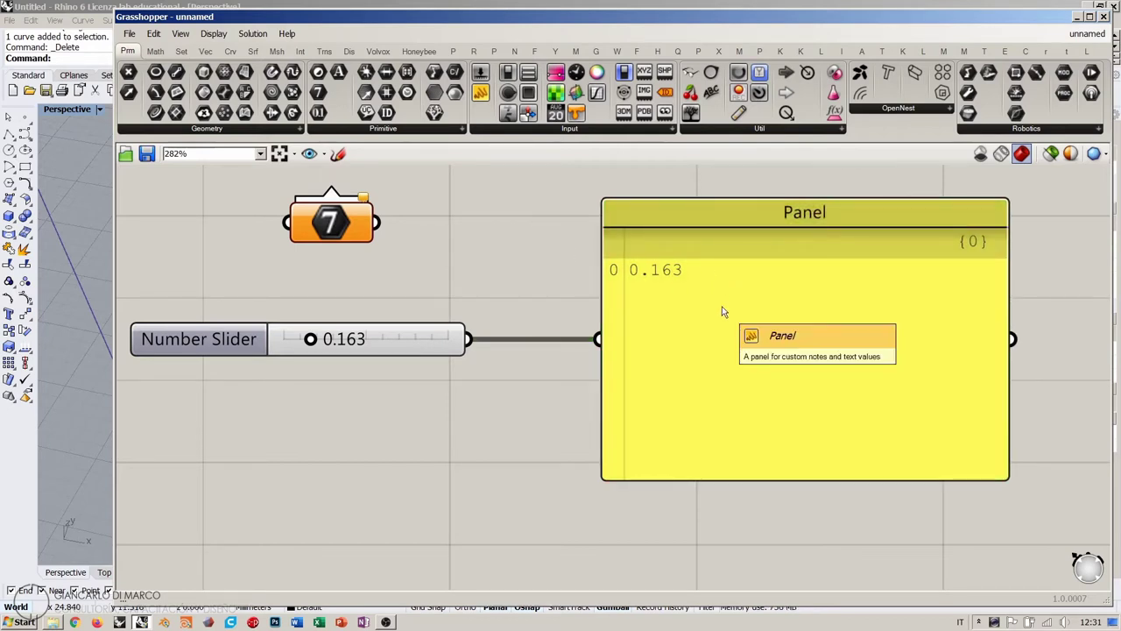
right_click_drag(500, 266, 567, 349)
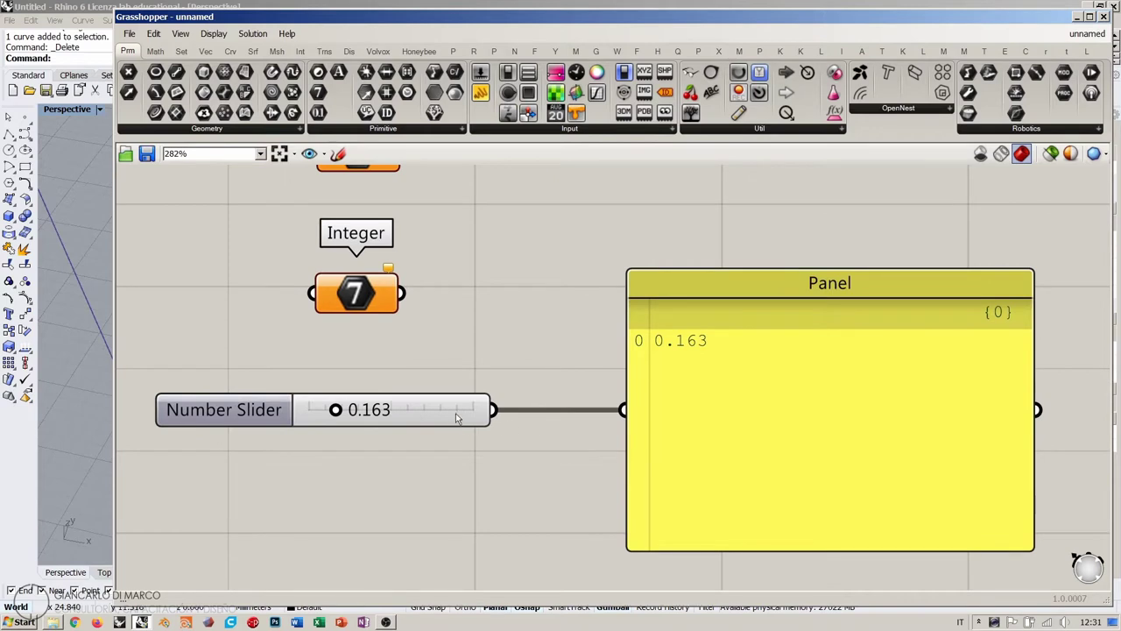
left_click(455, 413)
left_click(717, 408)
left_click(555, 348)
left_click(653, 355)
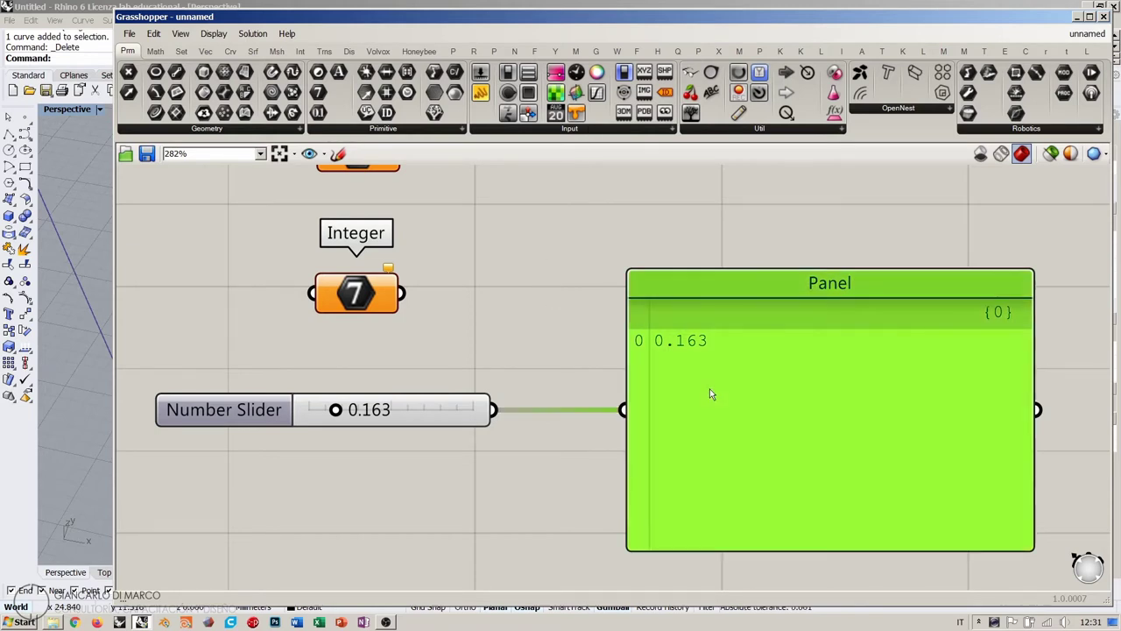
left_click(572, 329)
left_click(432, 418)
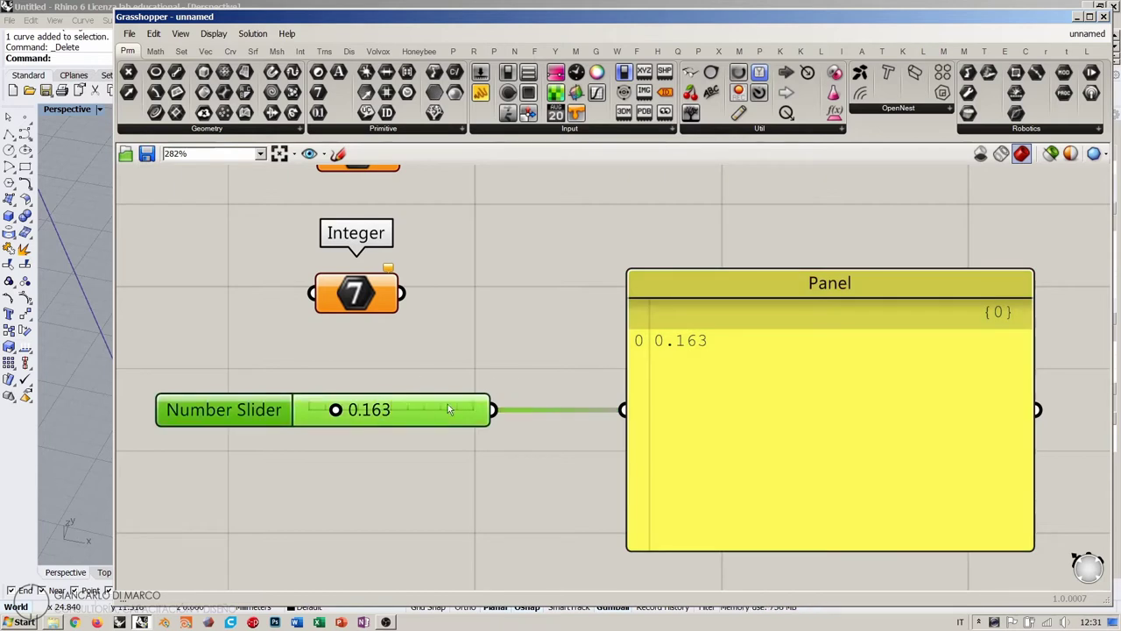
left_click(439, 471)
Move the Number Slider and its Panel down together to make room below the Integer parameter.
scroll(508, 317, "down", 2)
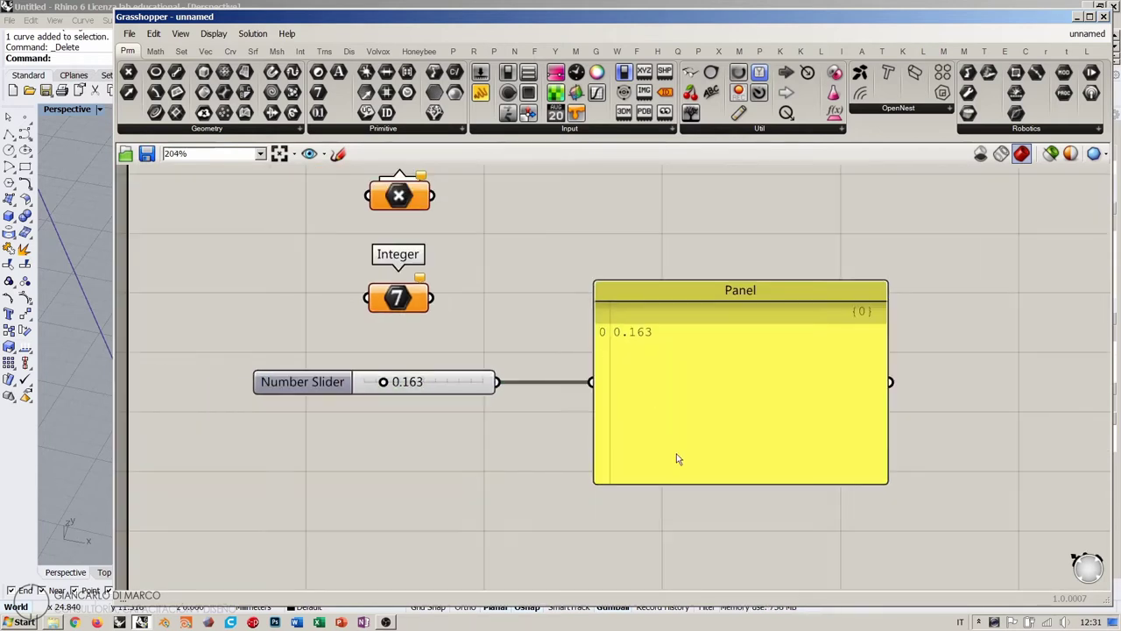
left_click_drag(743, 526, 367, 366)
left_click_drag(669, 367, 574, 450)
left_click(573, 265)
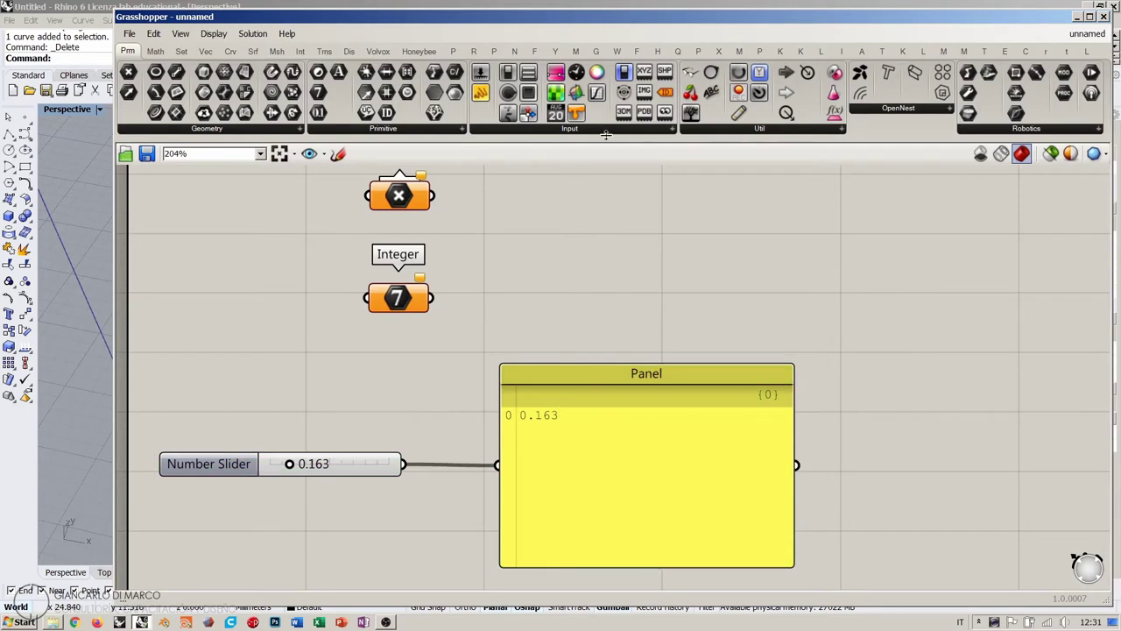
Place a Boolean Toggle between the Integer parameter and the Number Slider, with its output end aligned to the Integer parameter.
left_click(605, 131)
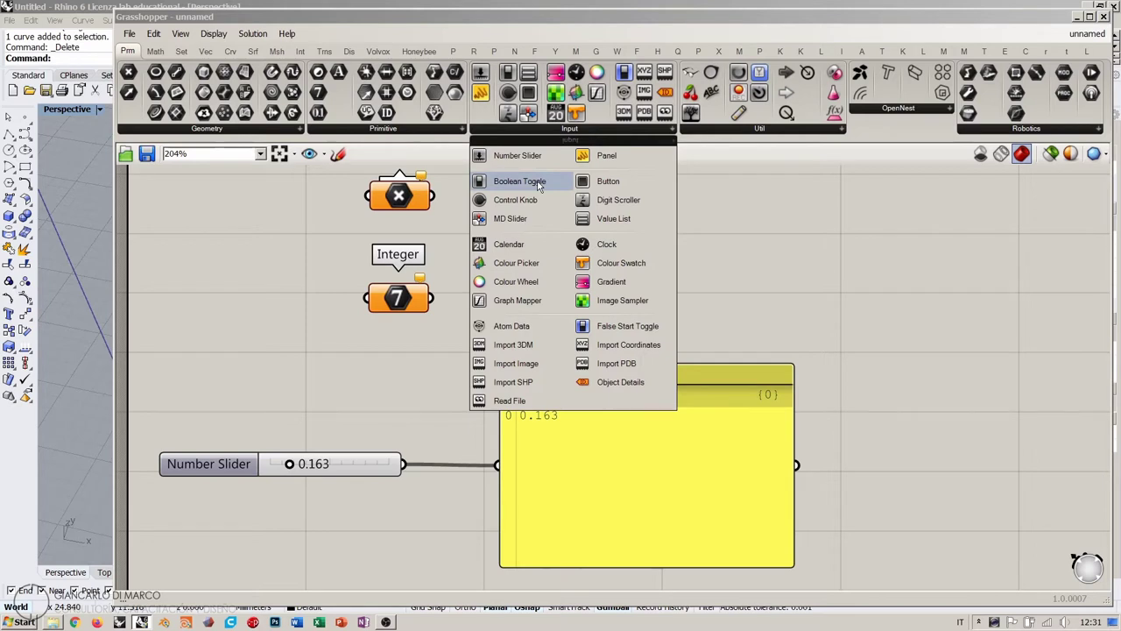
left_click_drag(538, 185, 294, 417)
left_click(280, 330)
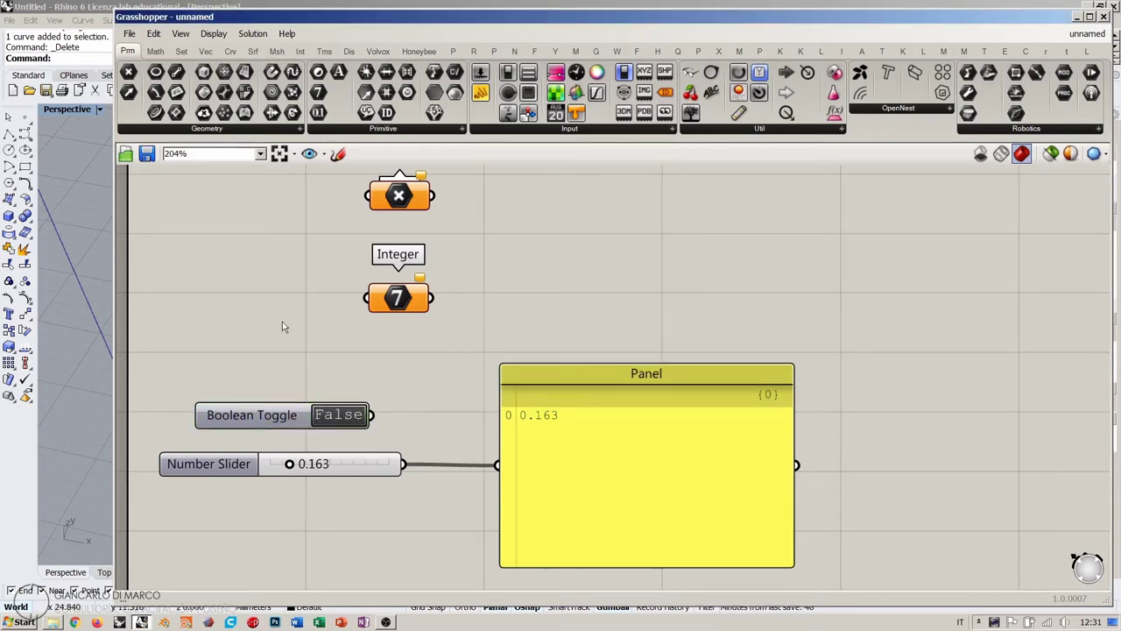
left_click(113, 233)
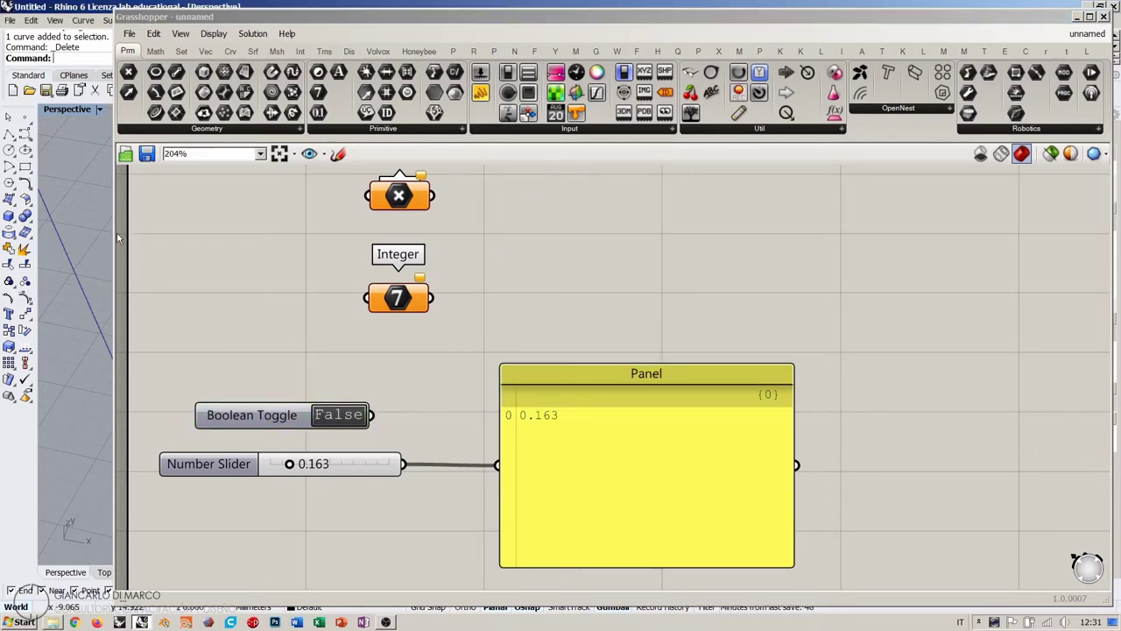
left_click(210, 269)
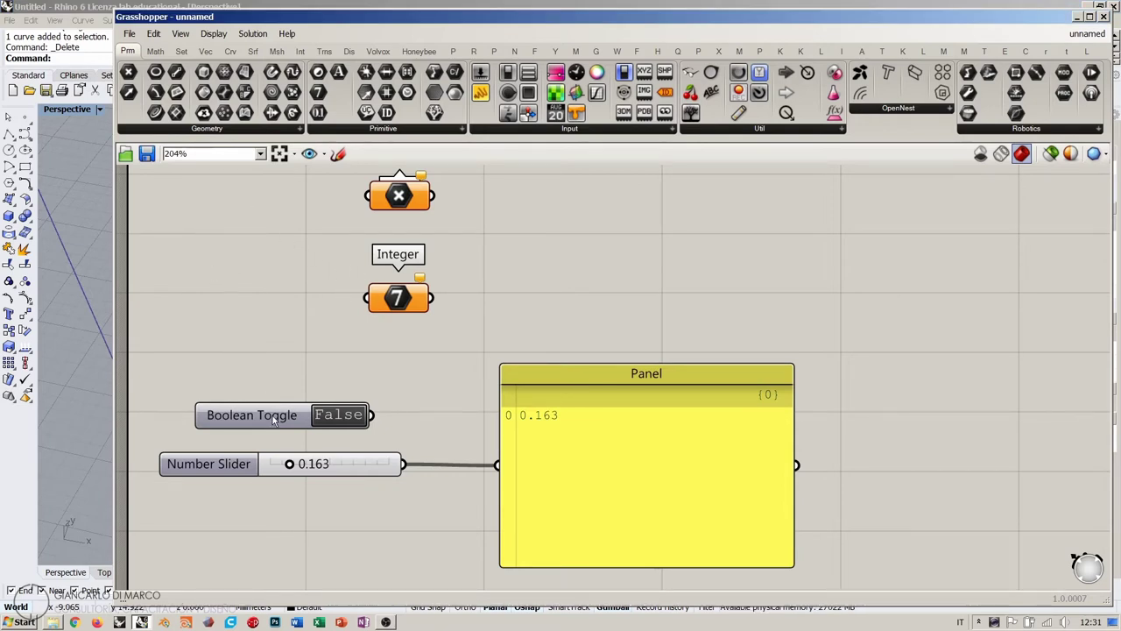
left_click_drag(272, 416, 322, 375)
left_click(404, 423)
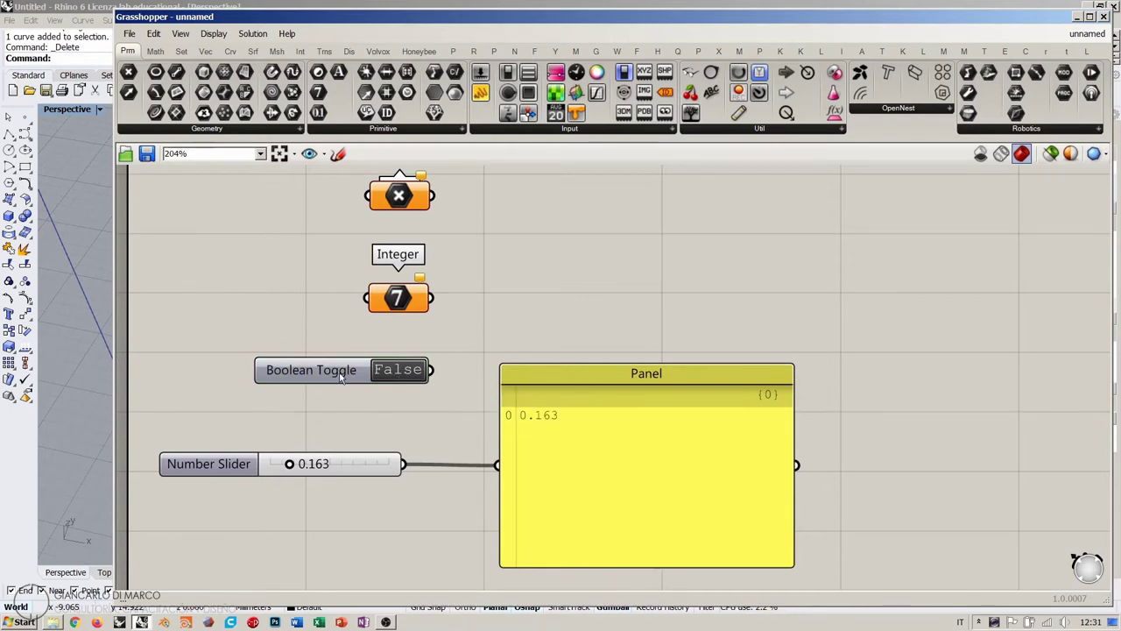
Wire the Boolean Toggle into the Panel in place of the Number Slider and switch the toggle to True.
left_click(398, 372)
double_click(398, 371)
left_click_drag(433, 372, 496, 464)
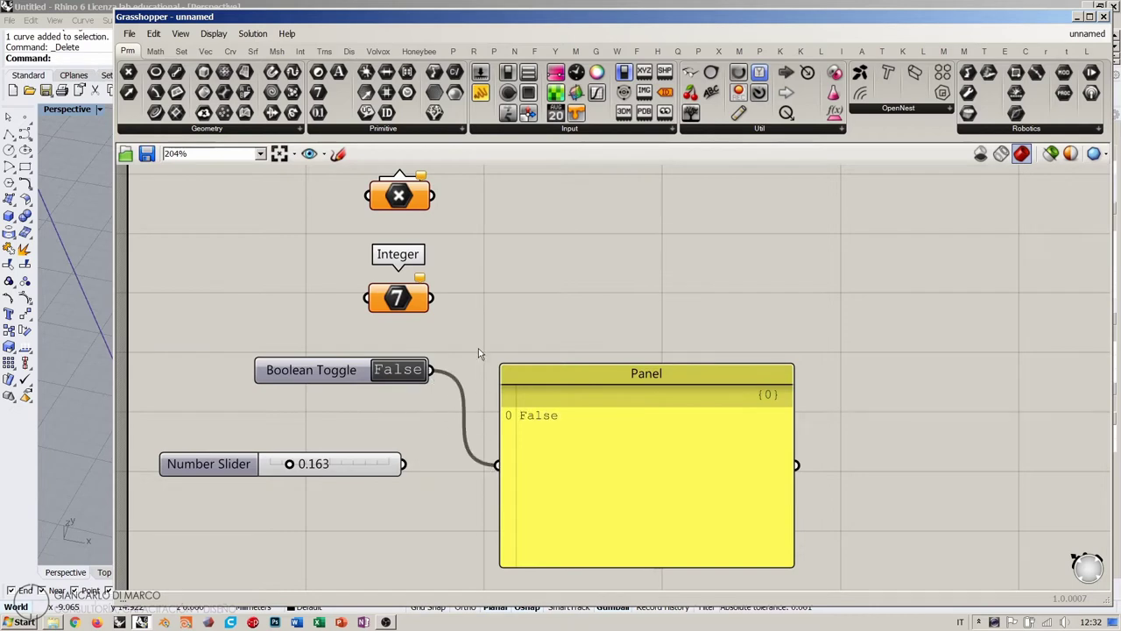
left_click(400, 371)
left_click(399, 372)
double_click(399, 372)
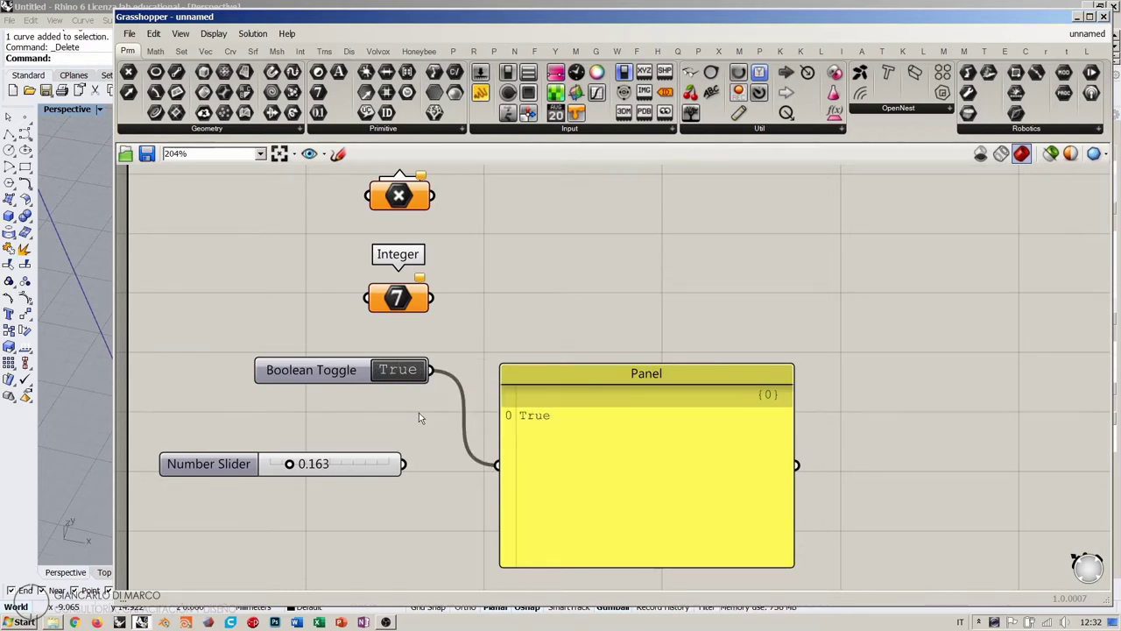
Reconnect the Number Slider to the Panel and set the Boolean Toggle back to False.
left_click_drag(404, 463, 497, 465)
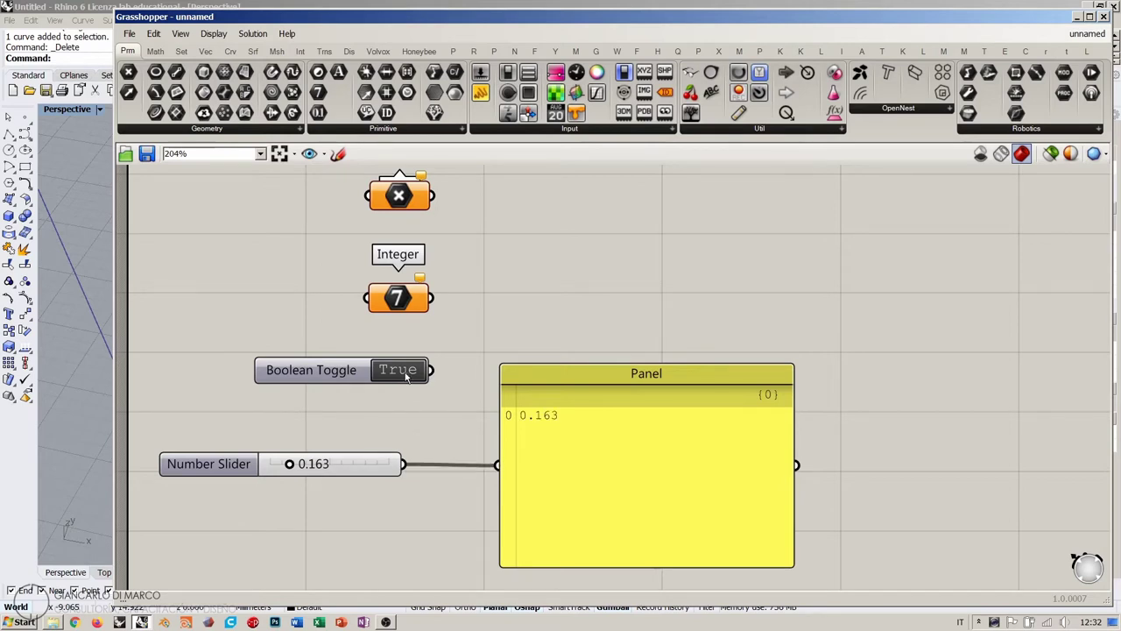
double_click(407, 375)
Move the Number Slider and Panel farther down and shrink the Panel to a small box next to the slider.
left_click_drag(365, 468, 375, 502)
left_click_drag(563, 464, 543, 500)
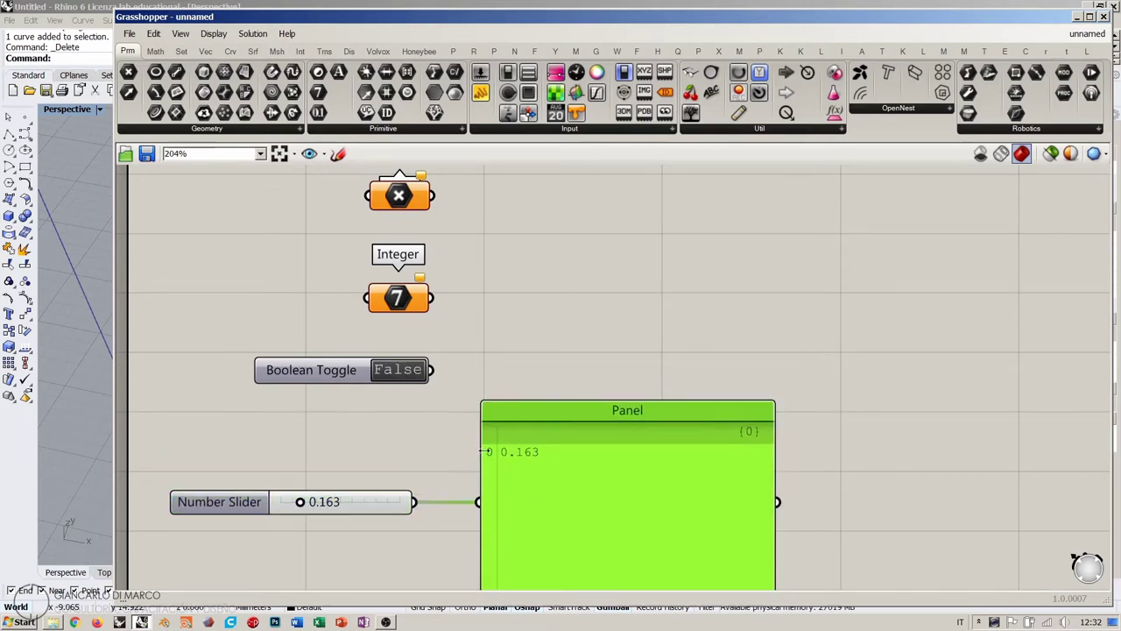
left_click(439, 389)
scroll(488, 367, "down", 3)
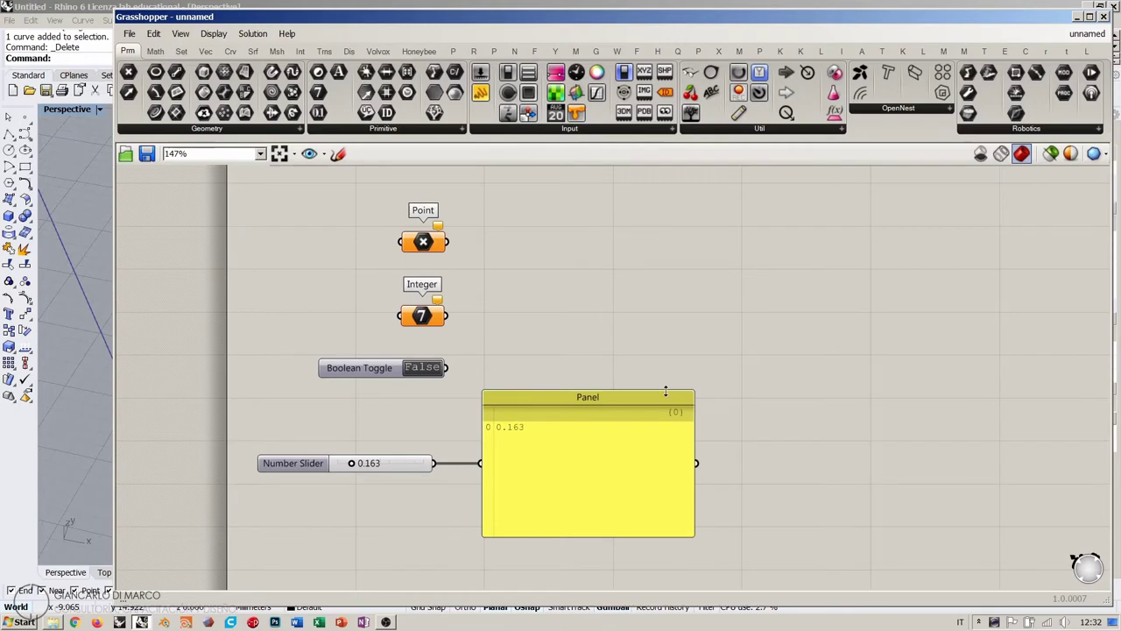
left_click_drag(666, 388, 646, 488)
left_click_drag(587, 508, 563, 461)
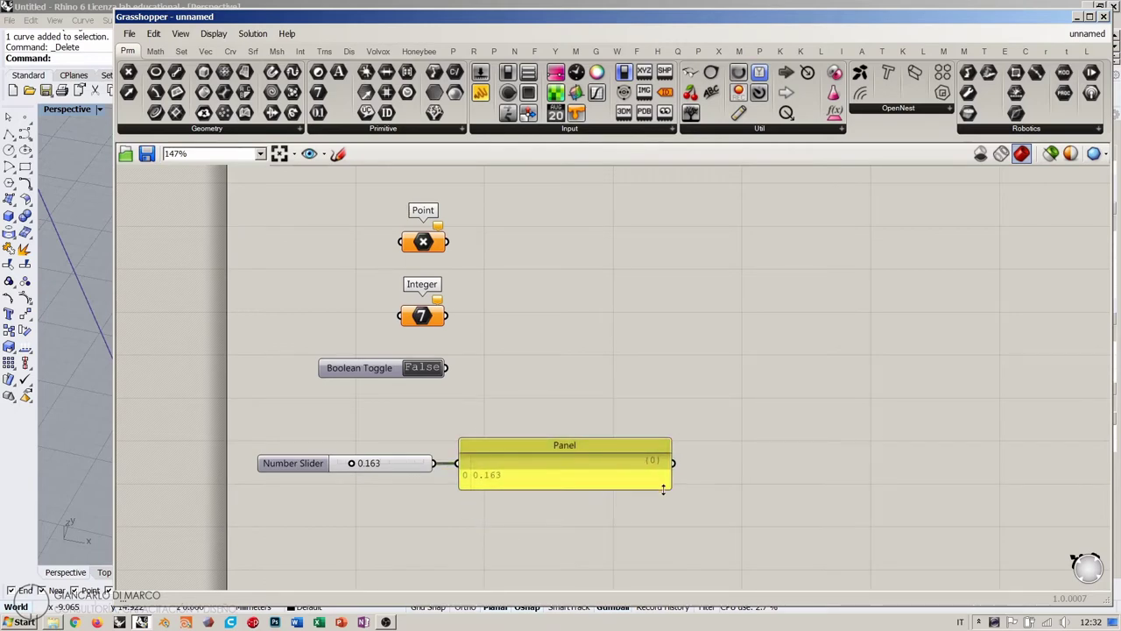
left_click_drag(663, 487, 573, 488)
Nudge the Boolean Toggle slightly downward below the Integer parameter.
scroll(455, 368, "up", 3)
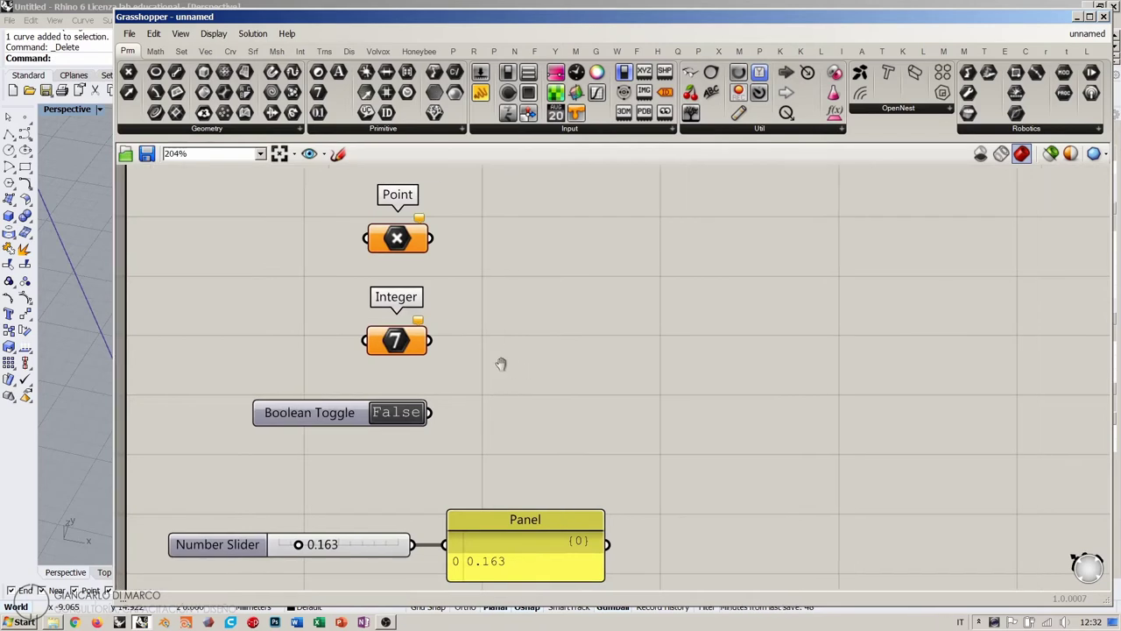
left_click_drag(375, 409, 373, 416)
left_click(503, 269)
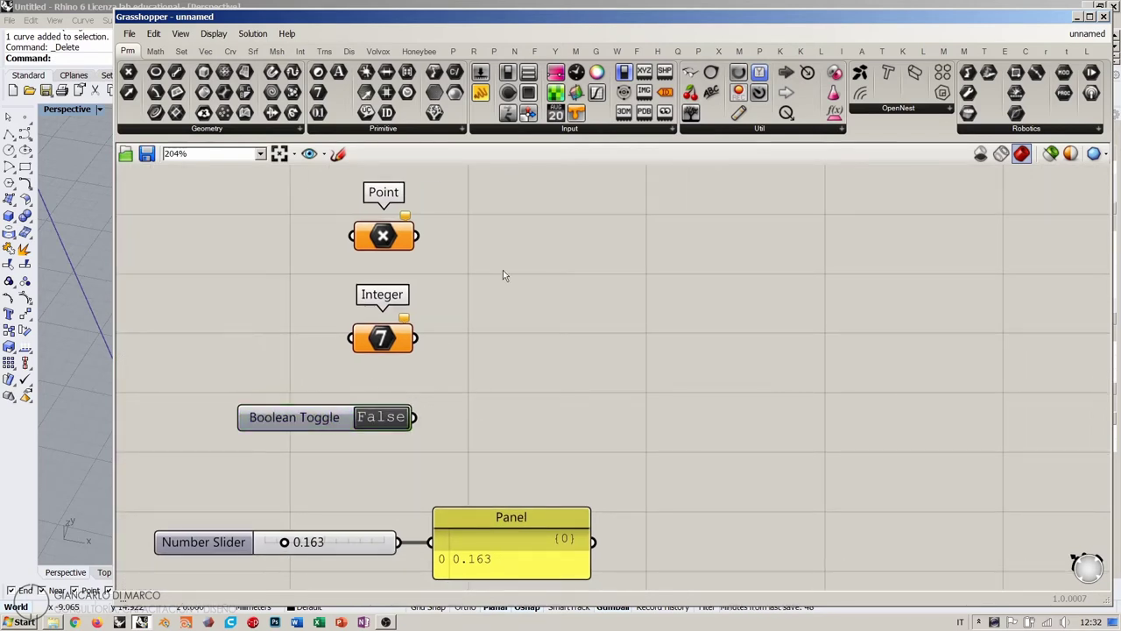
Place a Button directly below the Boolean Toggle and align their output ends.
left_click(555, 129)
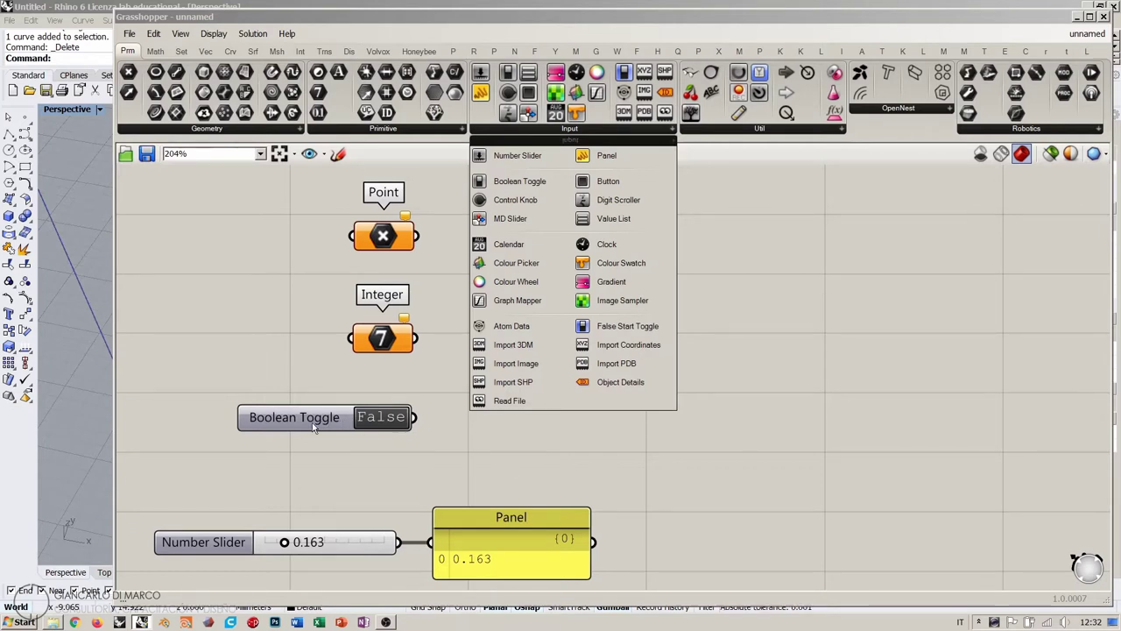
left_click_drag(604, 181, 383, 468)
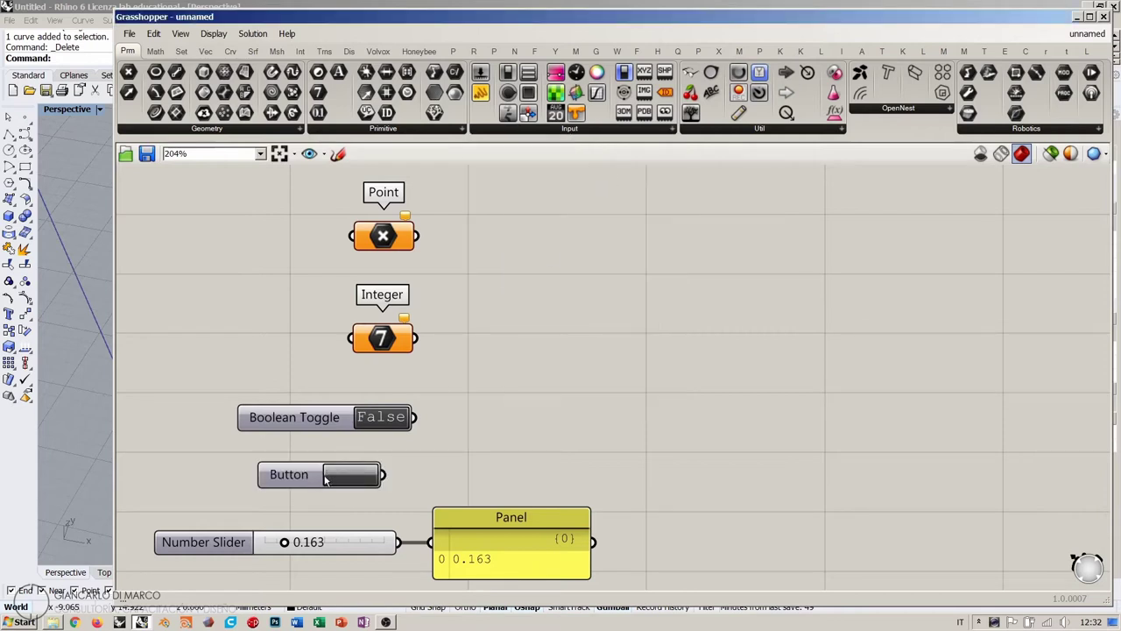
right_click_drag(458, 456, 458, 405)
left_click_drag(316, 423, 343, 411)
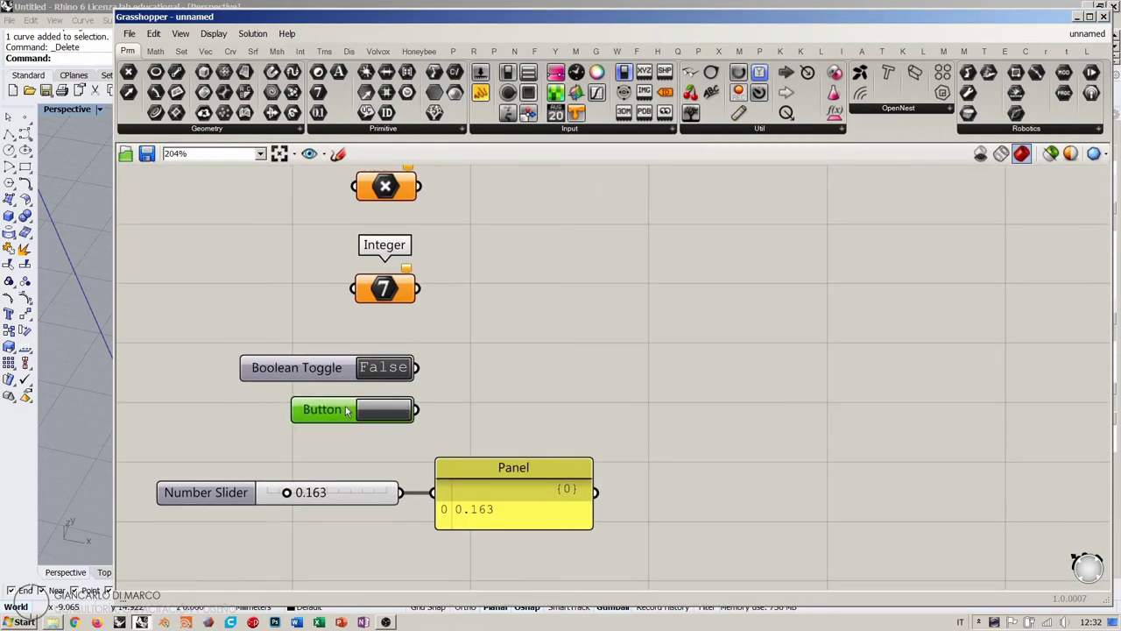
left_click(353, 428)
scroll(351, 393, "up", 1)
left_click(341, 412)
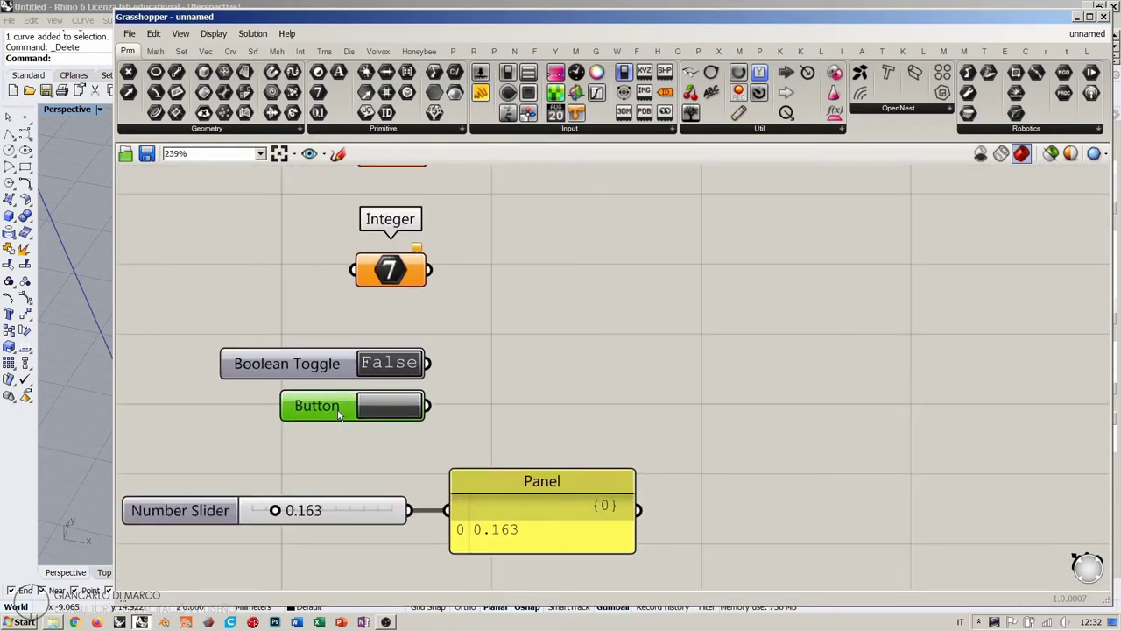
left_click(352, 455)
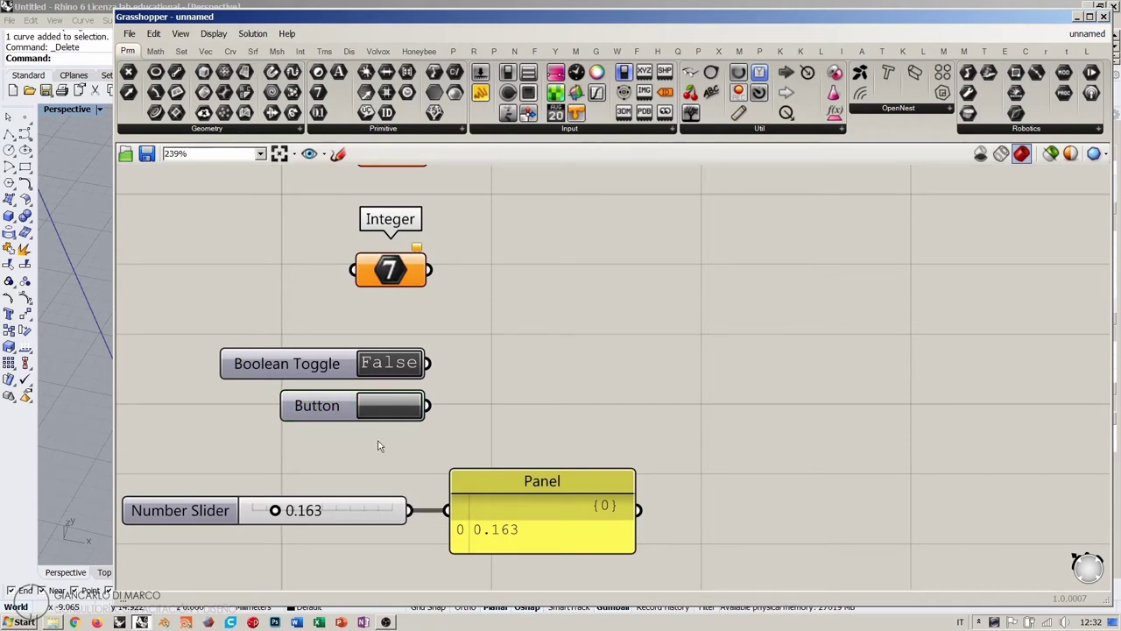
Move the Panel up beside the Button, wire the Button into it in place of the slider, and trigger the Button.
left_click_drag(493, 503, 543, 439)
left_click_drag(428, 406, 500, 445)
left_click(526, 536)
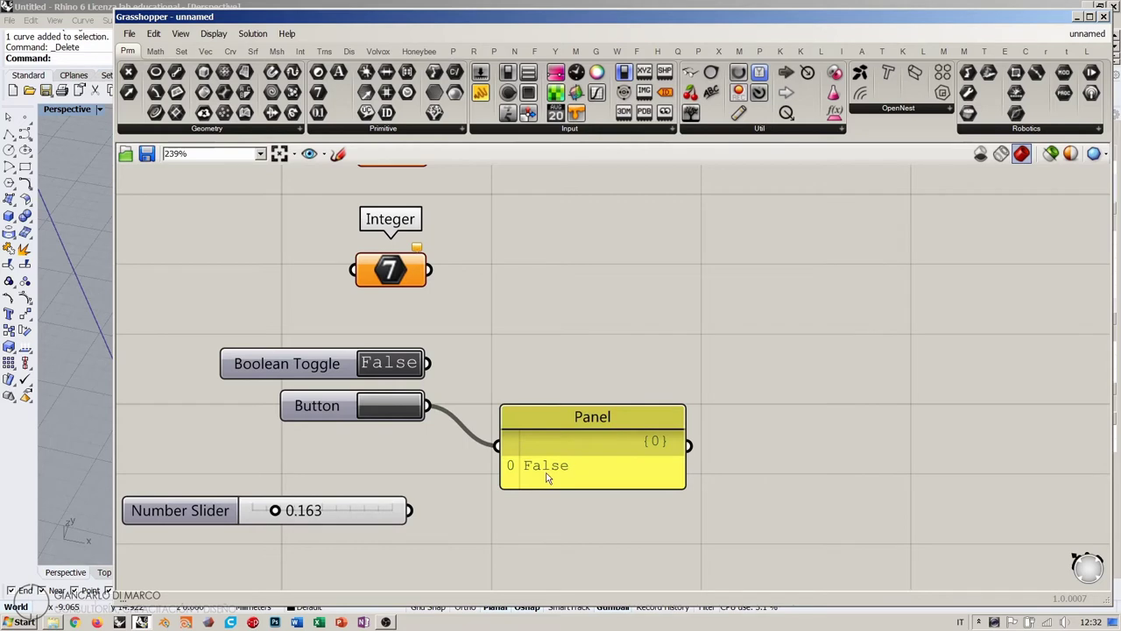
left_click(396, 411)
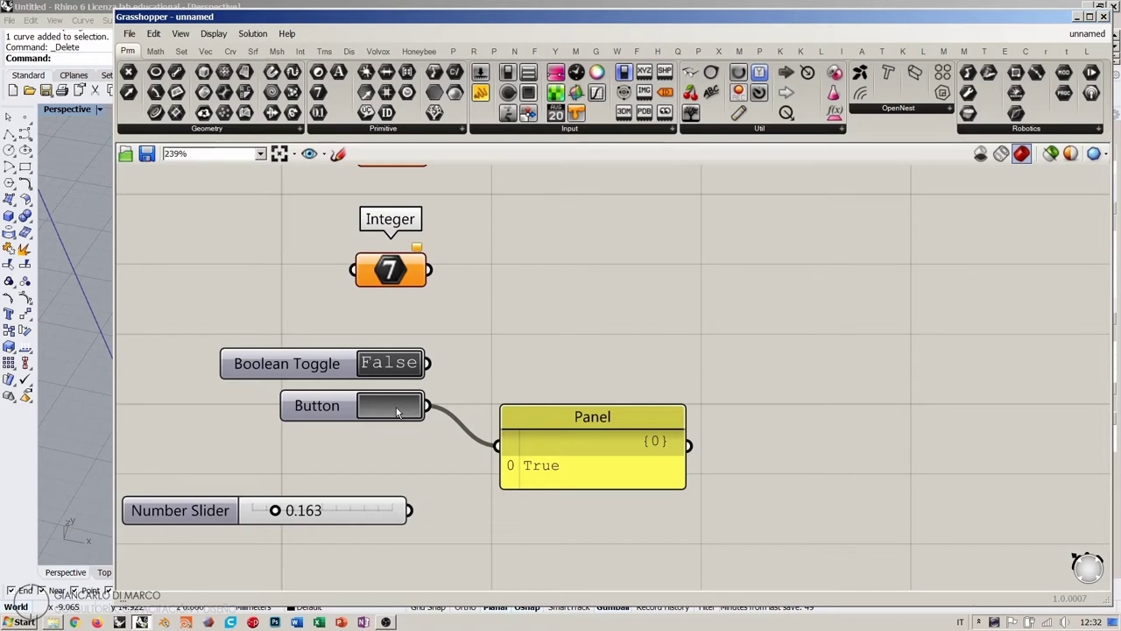
Trigger the Button several more times to send momentary True values to the Panel.
left_click_drag(396, 411, 397, 411)
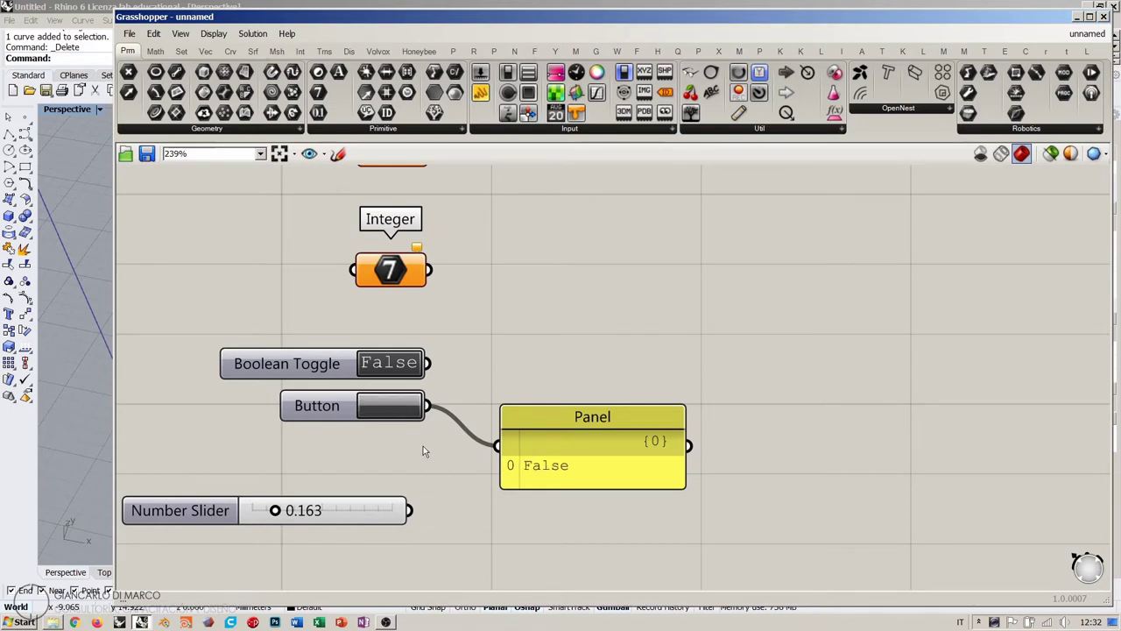
left_click(398, 410)
left_click(399, 411)
left_click_drag(398, 411, 399, 411)
Switch the Boolean Toggle to True and back to False to compare it with the Button.
double_click(394, 364)
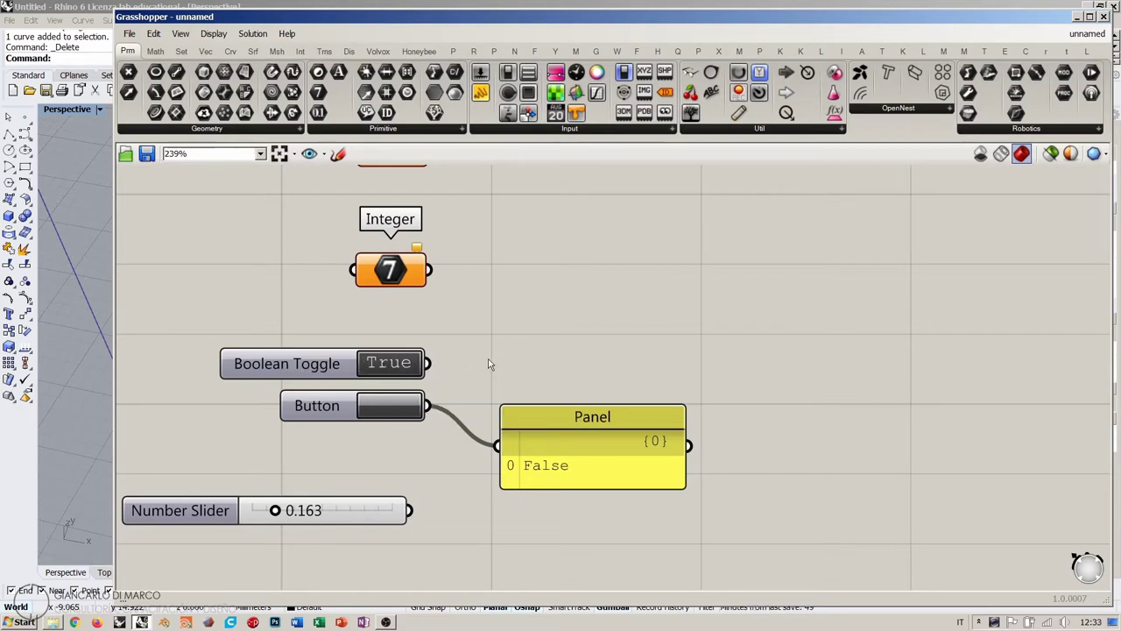
double_click(390, 367)
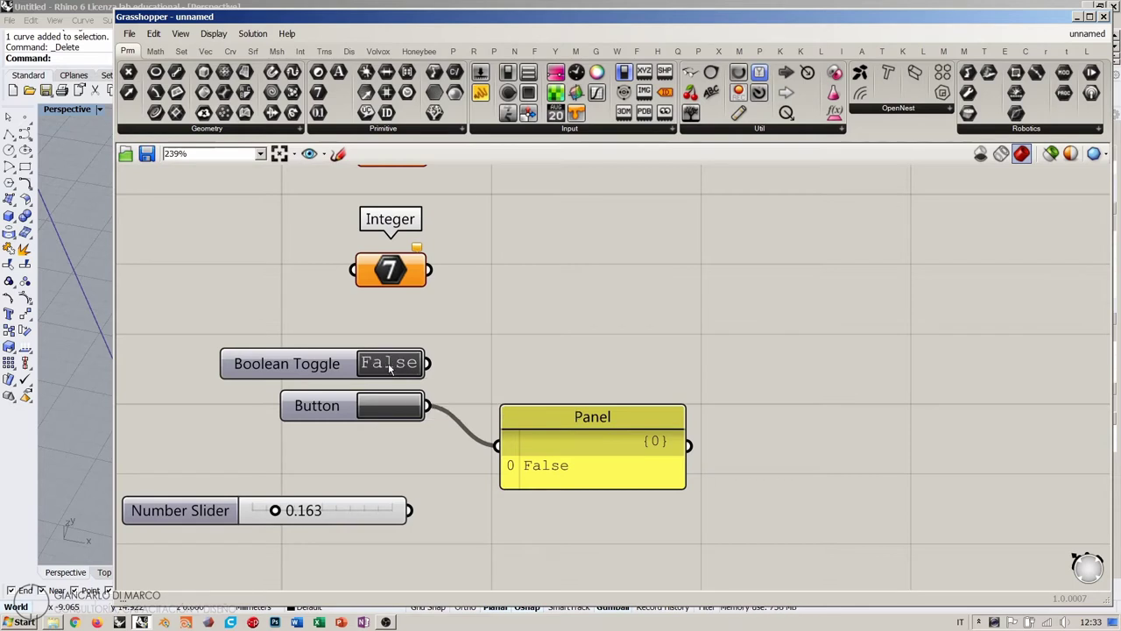
left_click(390, 417)
left_click(331, 365)
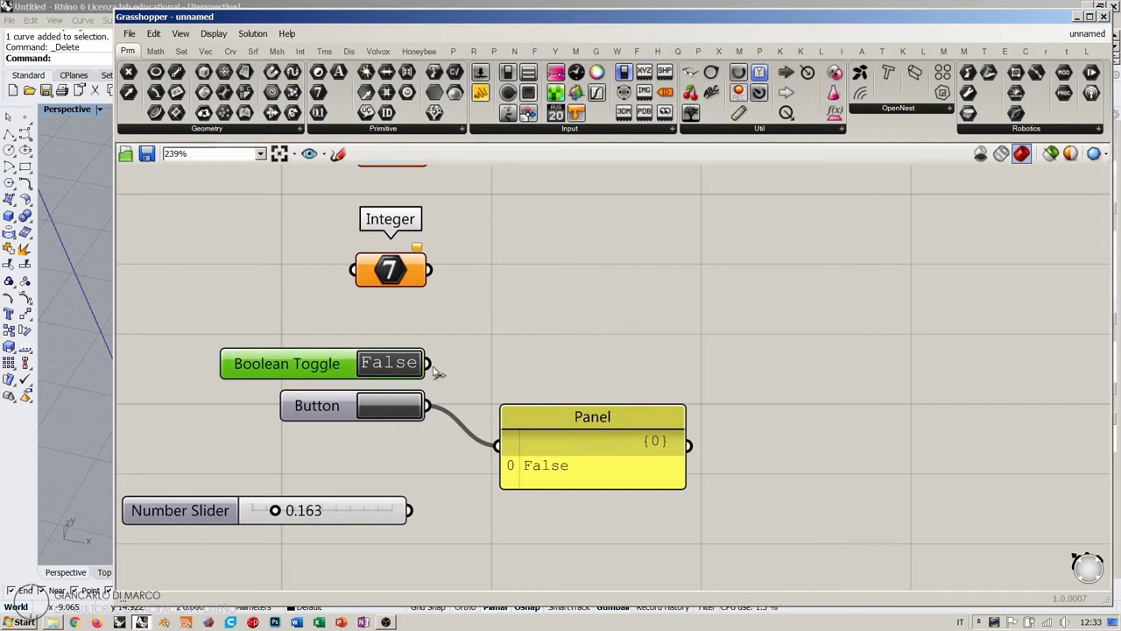
left_click(394, 419)
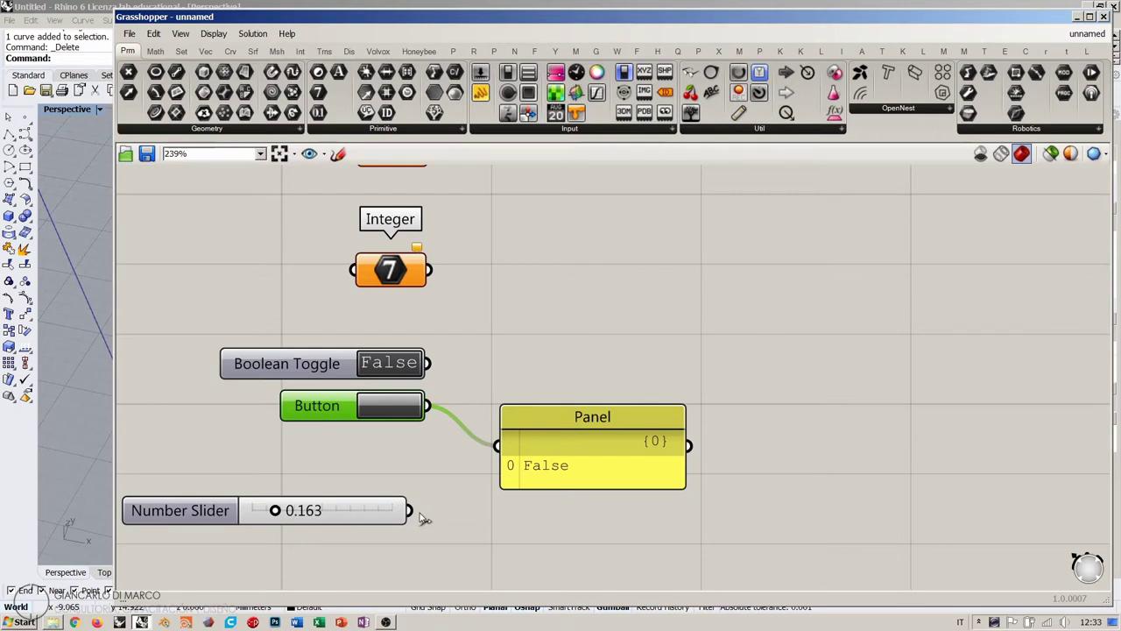
Place a Control Knob on the canvas below the Number Slider.
right_click_drag(489, 491, 517, 334)
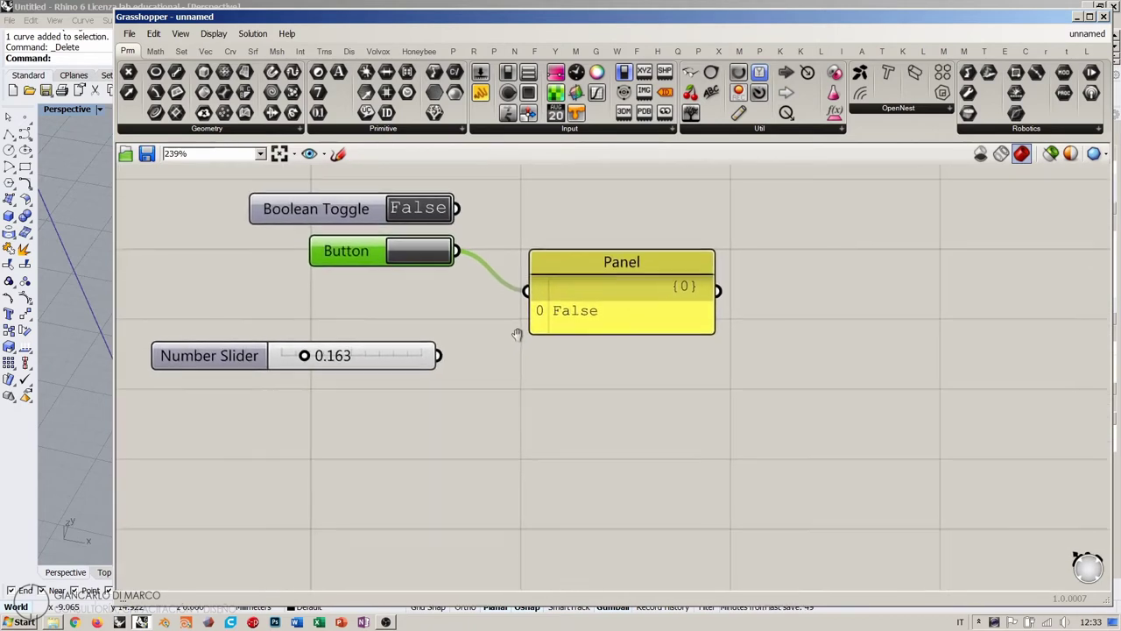
left_click(494, 419)
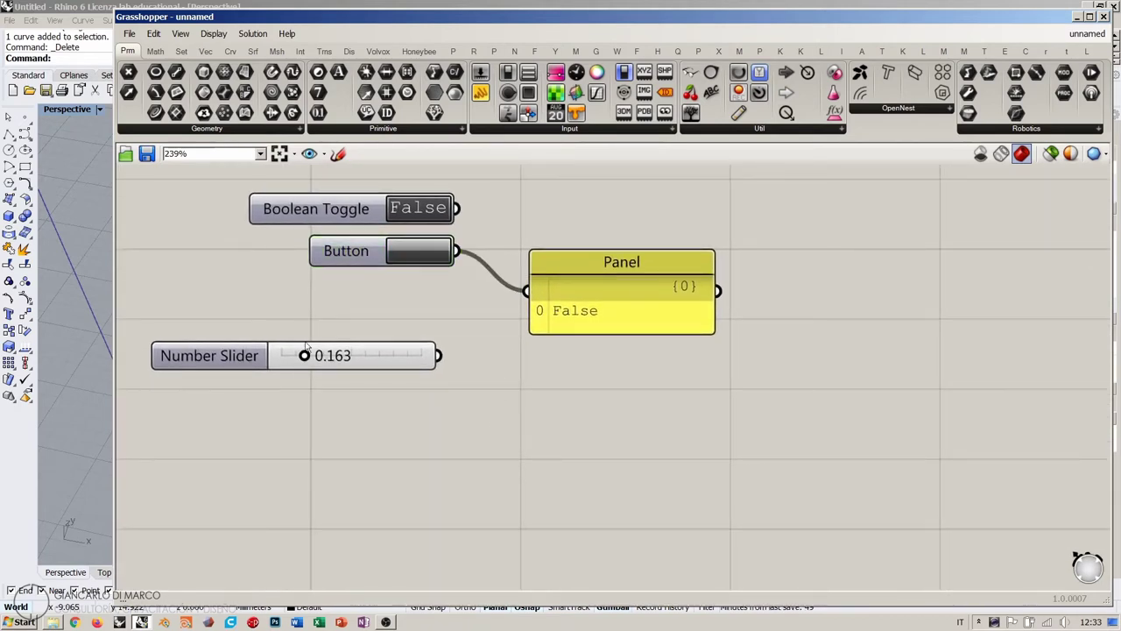
left_click(526, 131)
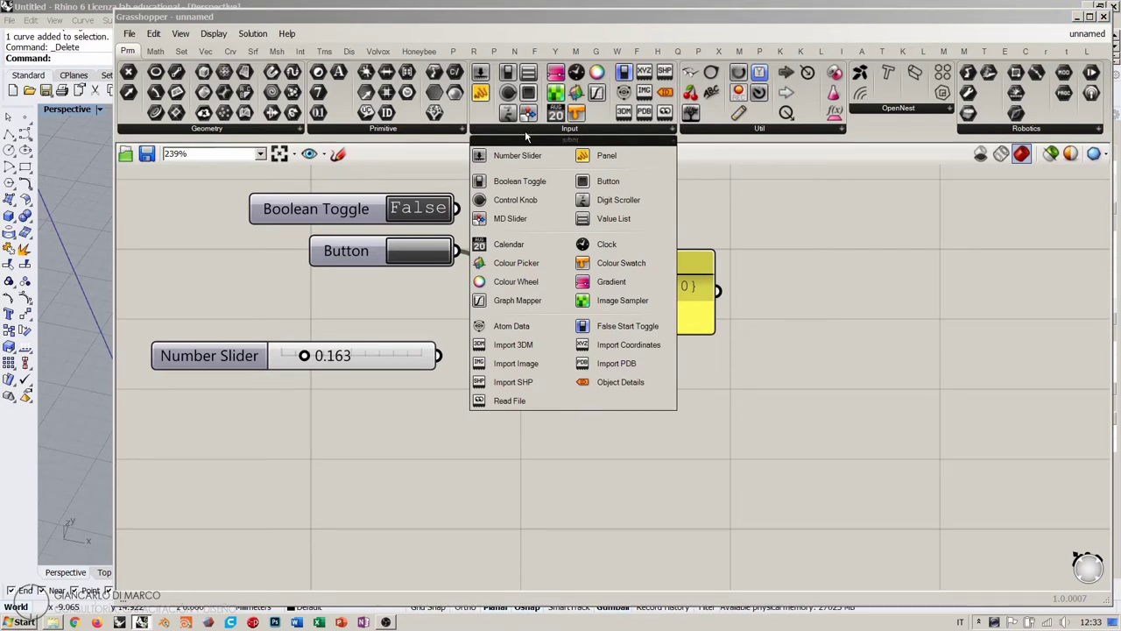
left_click_drag(514, 201, 359, 496)
left_click(472, 456)
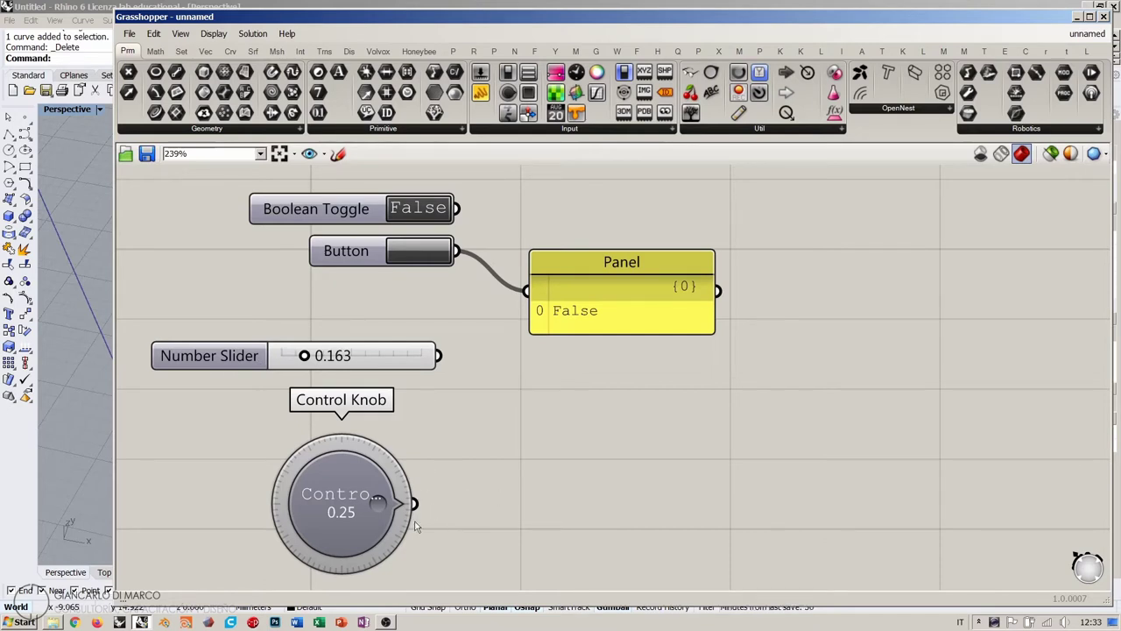
Place a Digit Scroller between the Number Slider and the Control Knob, moving the knob down to make room.
left_click(543, 129)
left_click_drag(618, 200, 526, 405)
left_click_drag(382, 418, 373, 490)
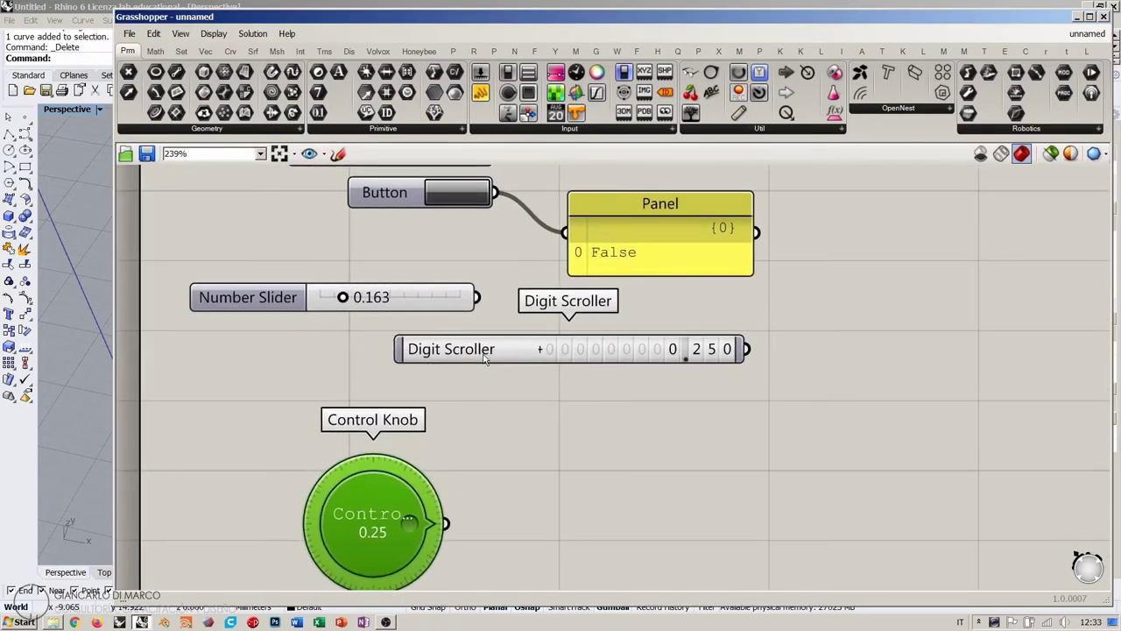
left_click_drag(500, 350, 274, 383)
left_click(527, 325)
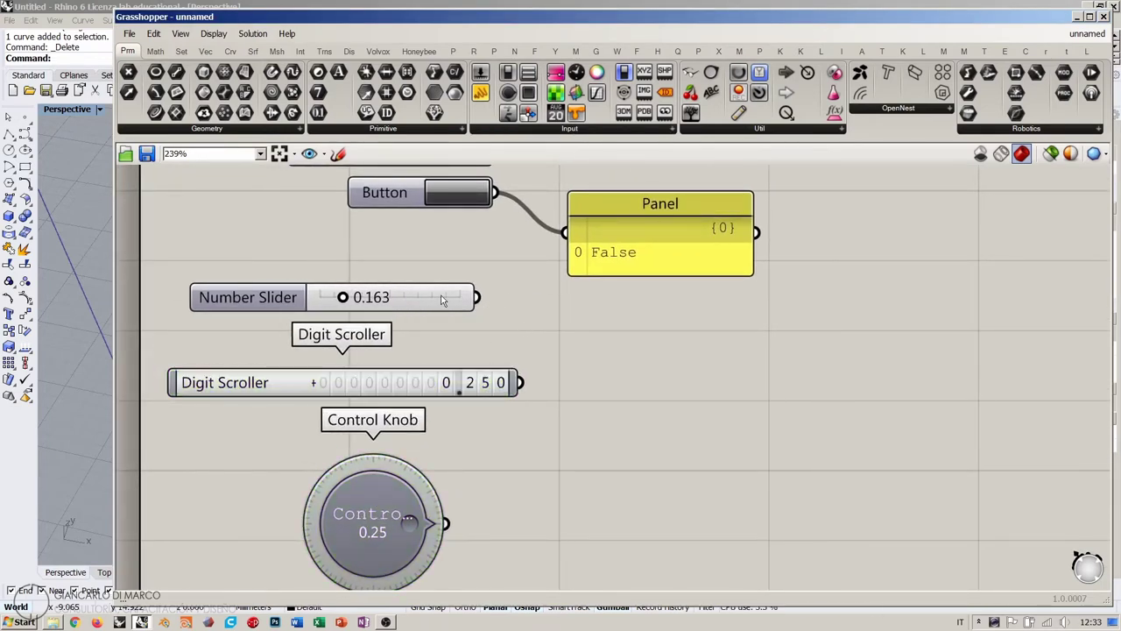
Shift the Number Slider right so its output end lines up with the Digit Scroller's output.
left_click_drag(443, 296, 487, 300)
left_click(542, 355)
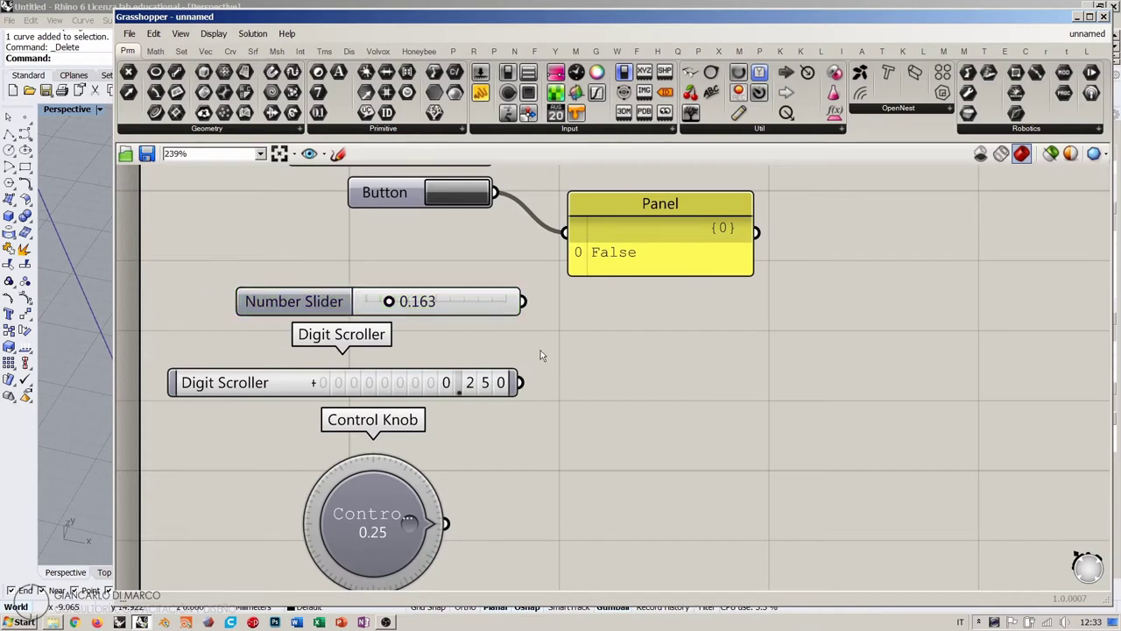
left_click(488, 306)
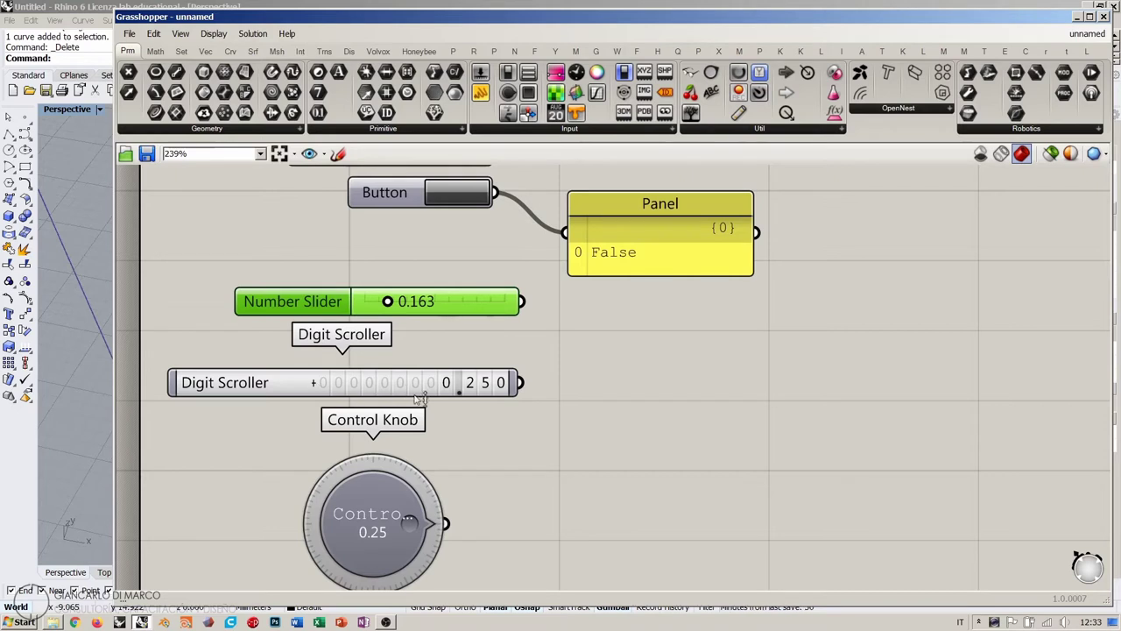
Place an MD Slider on the canvas and position it directly below the Control Knob.
right_click_drag(561, 348, 547, 350)
scroll(546, 350, "down", 2)
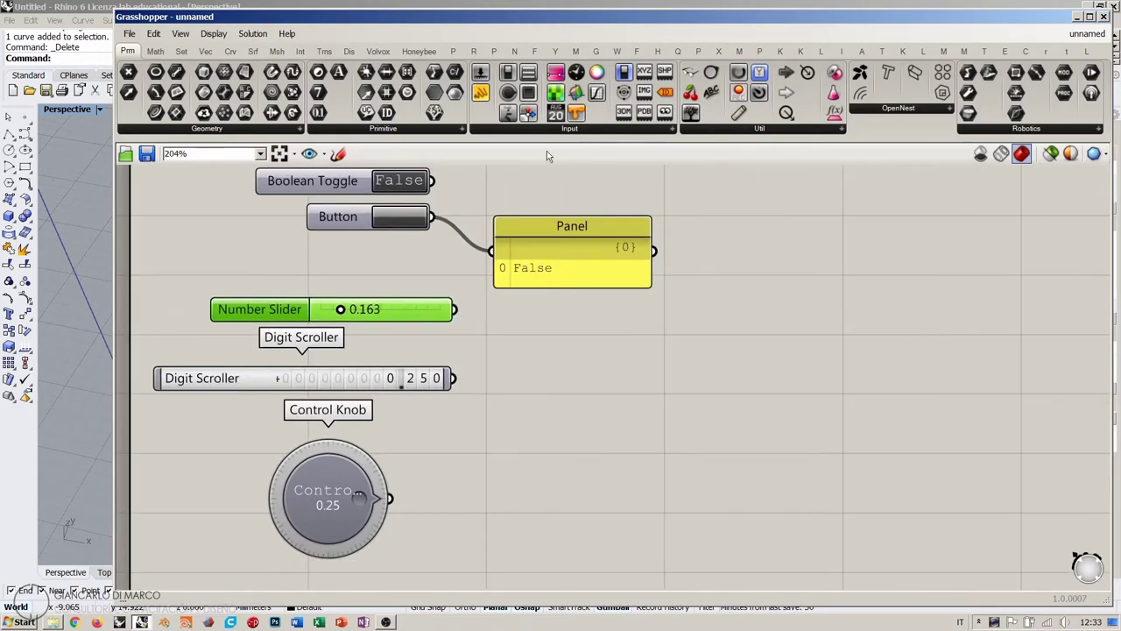
left_click(561, 129)
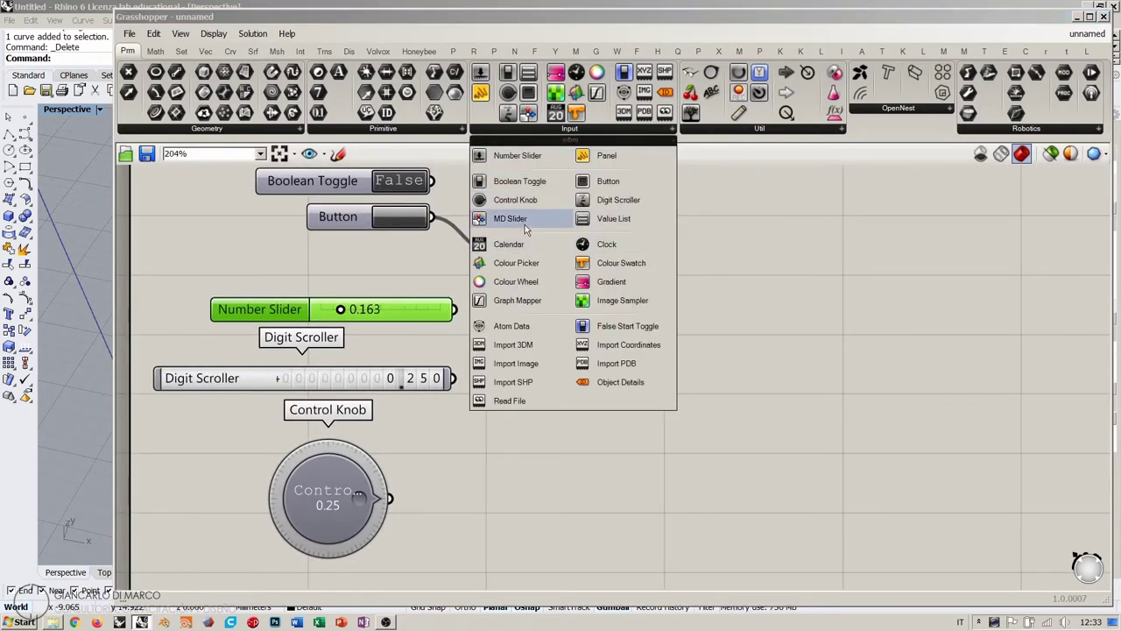
left_click(524, 219)
left_click(596, 526)
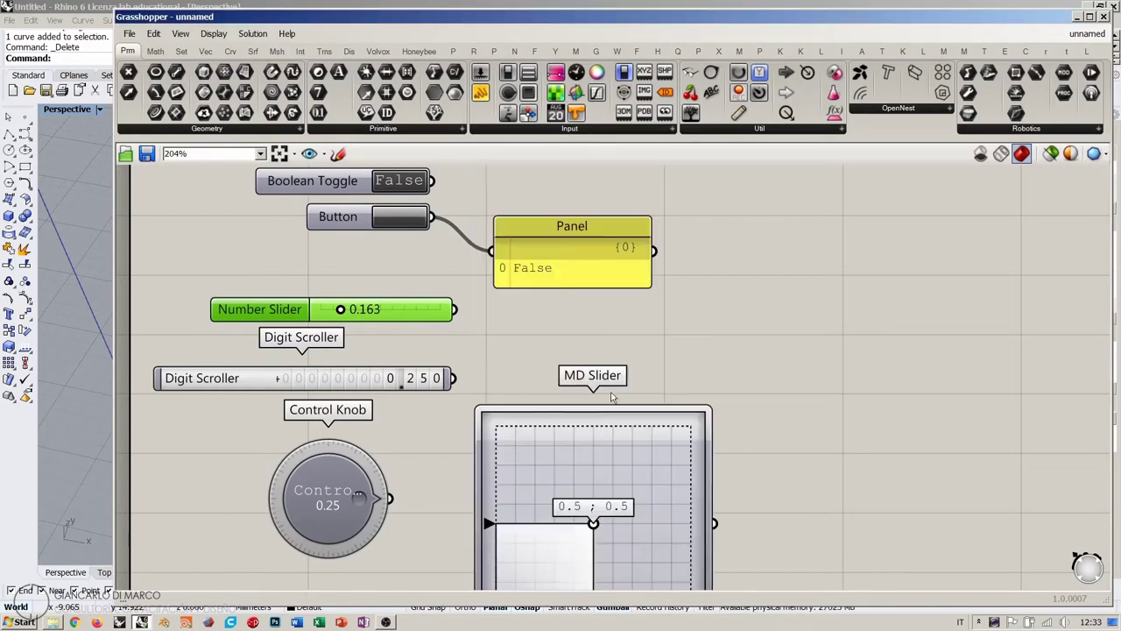
scroll(595, 333, "down", 3)
left_click_drag(602, 360, 464, 487)
left_click(513, 448)
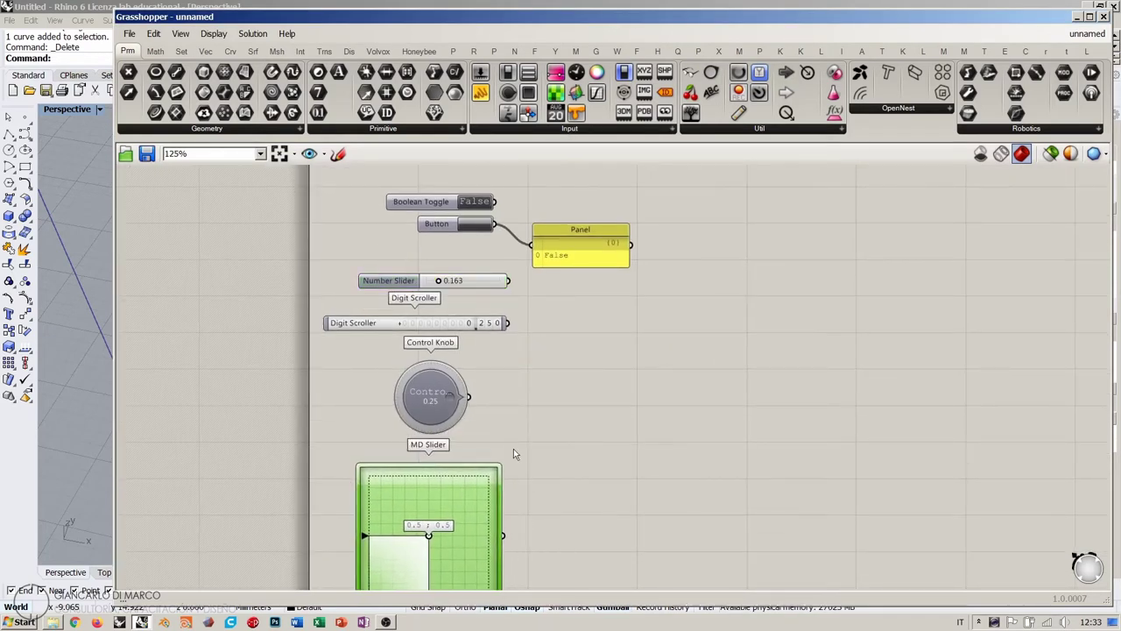
Place a Value List below the Digit Scroller, shifting the Control Knob right and the MD Slider left around it.
left_click(515, 132)
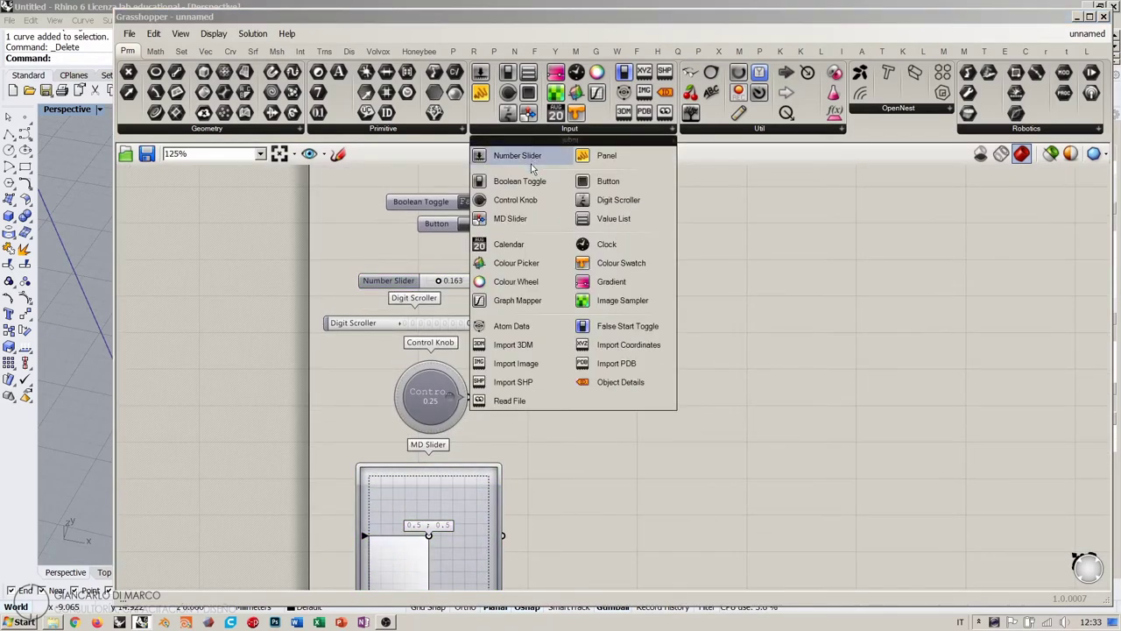
left_click(624, 218)
left_click(633, 401)
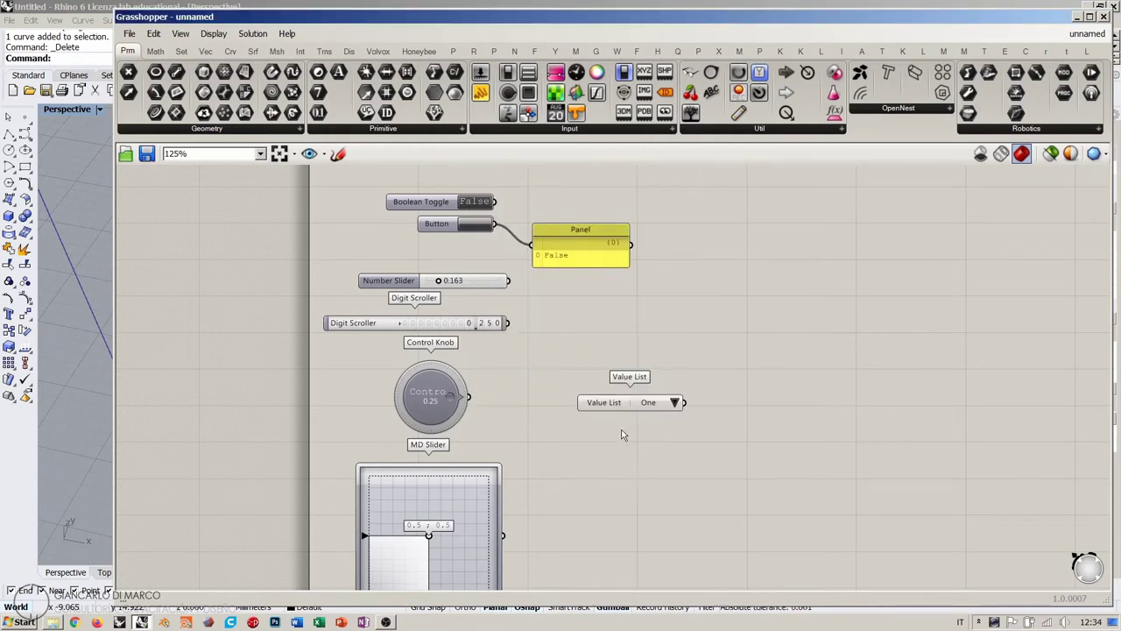
left_click_drag(612, 403, 506, 450)
left_click_drag(528, 381, 352, 377)
left_click_drag(444, 417, 459, 415)
right_click_drag(544, 390, 508, 350)
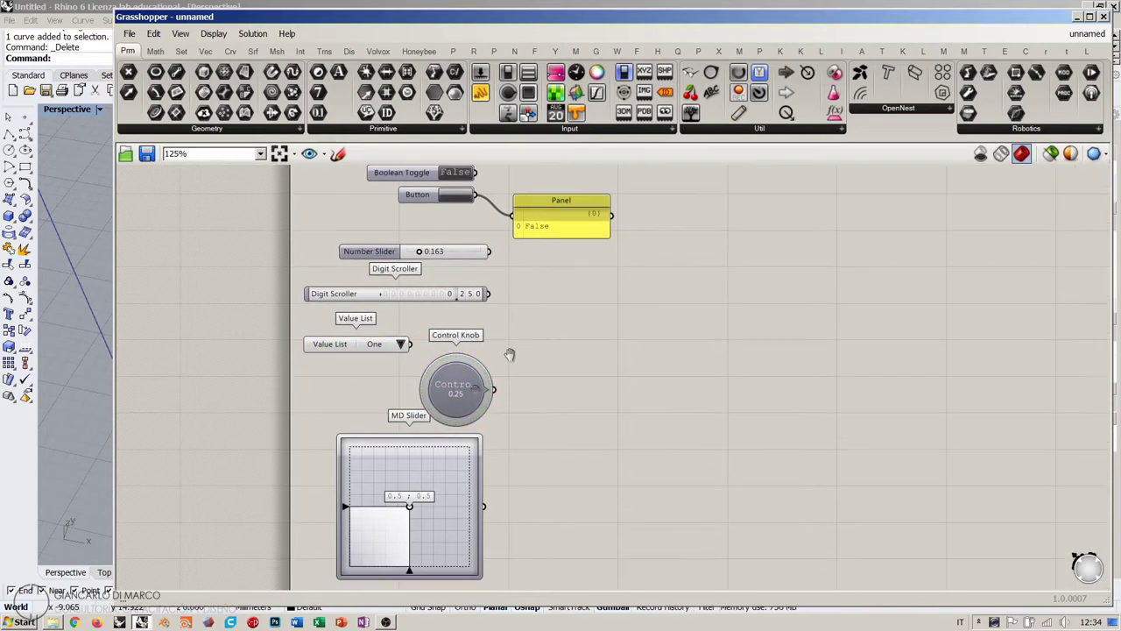
left_click_drag(451, 450, 425, 458)
left_click(531, 330)
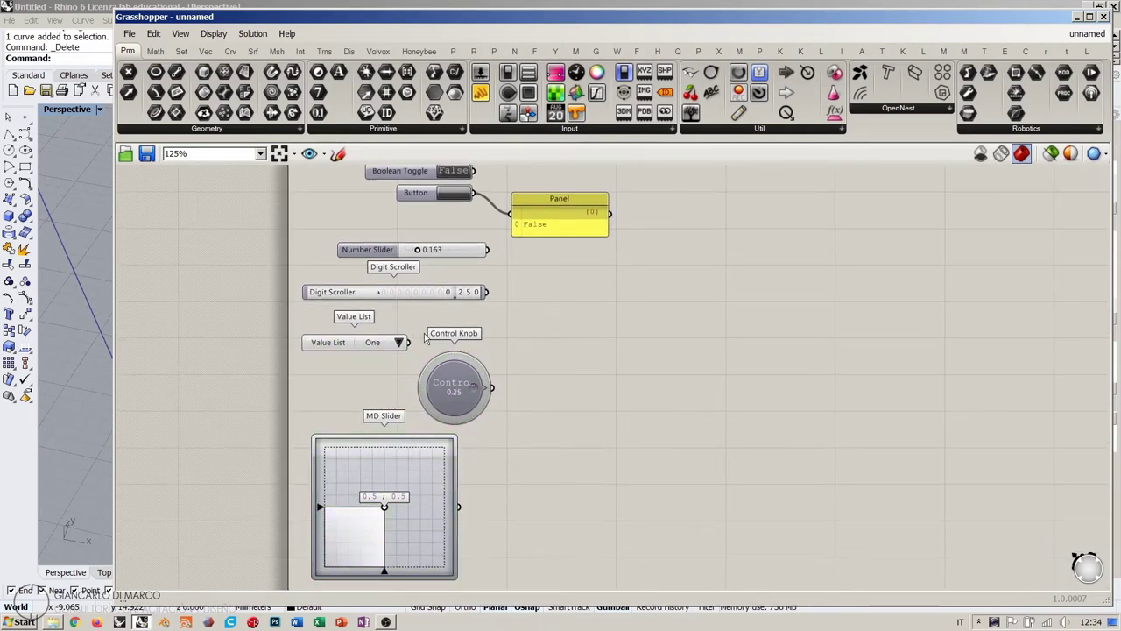
right_click_drag(516, 306, 475, 308)
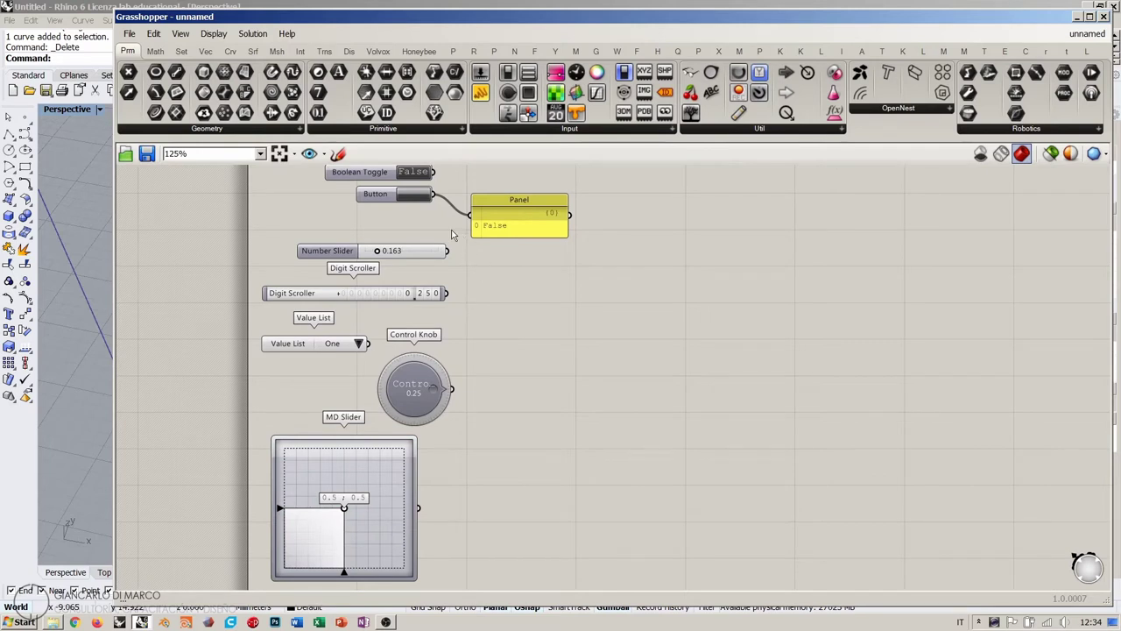
Select the Number Slider, Digit Scroller, Value List, Control Knob and MD Slider together, and clear the selection.
left_click_drag(452, 234, 248, 587)
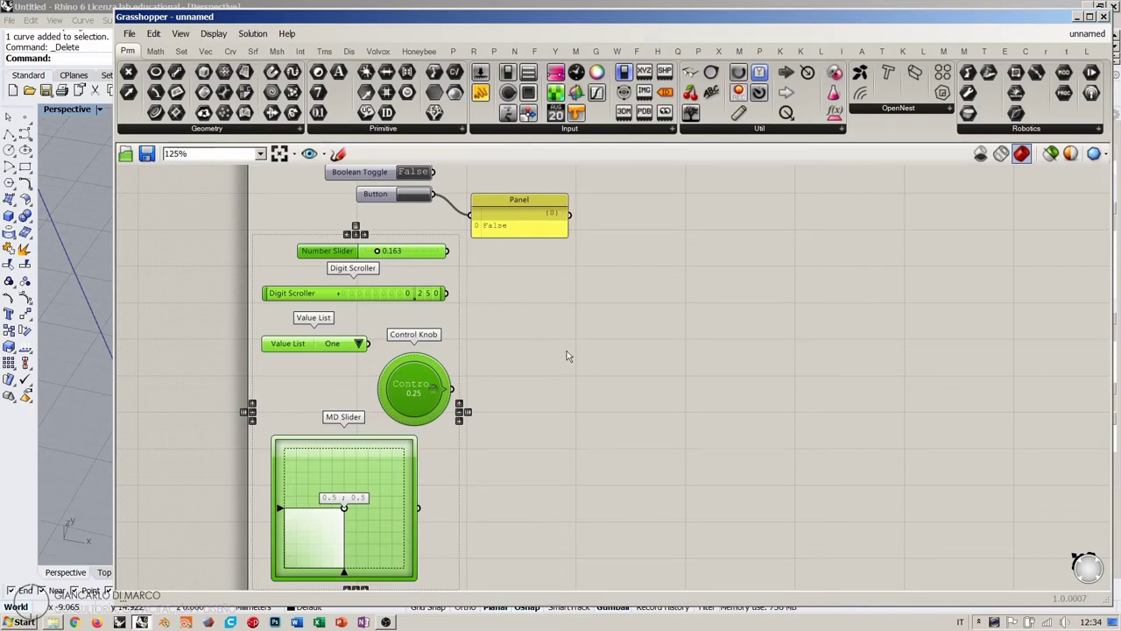
left_click(528, 289)
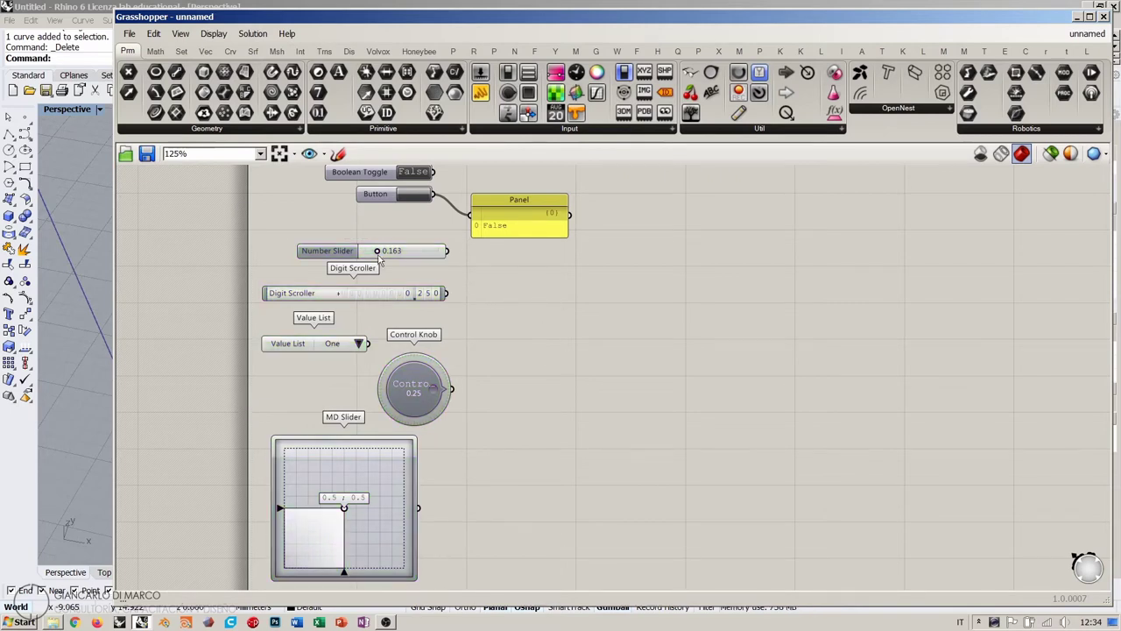
left_click(538, 290)
Place a second Panel to the right of the numeric inputs, fed by the Number Slider, and set the slider to 0.699.
left_click_drag(481, 93, 579, 372)
scroll(480, 283, "up", 1)
scroll(481, 288, "up", 4)
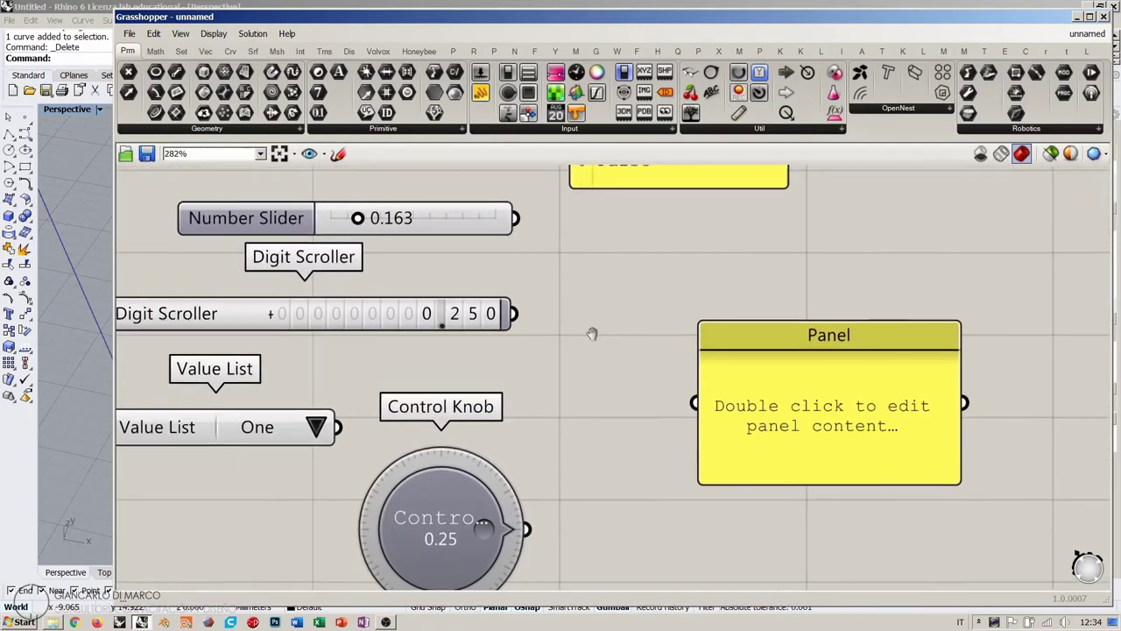
left_click_drag(504, 219, 682, 402)
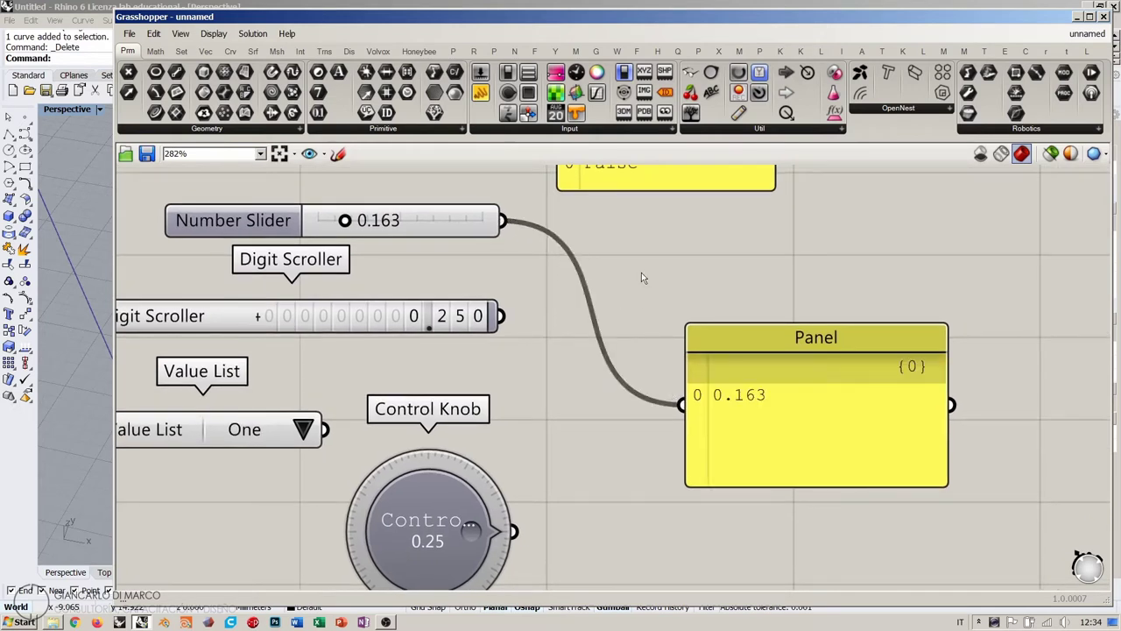
left_click_drag(369, 228, 427, 229)
Wire the Control Knob into the second Panel in place of the Number Slider and turn the knob to 0.00.
right_click_drag(517, 478, 506, 442)
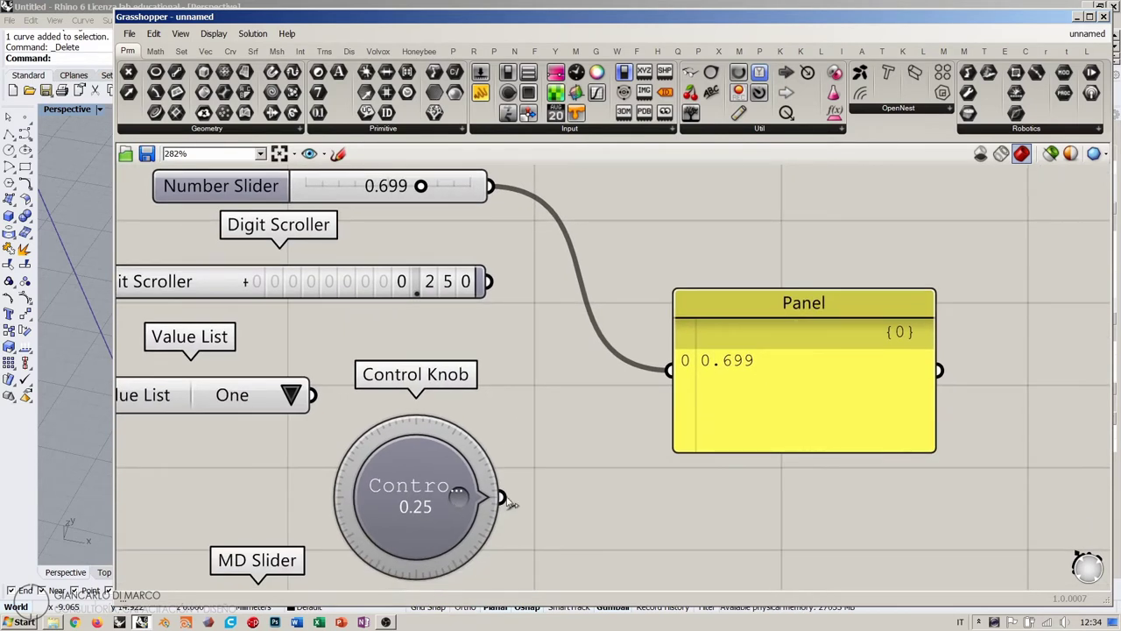
left_click_drag(505, 500, 670, 370)
left_click_drag(459, 488, 580, 531)
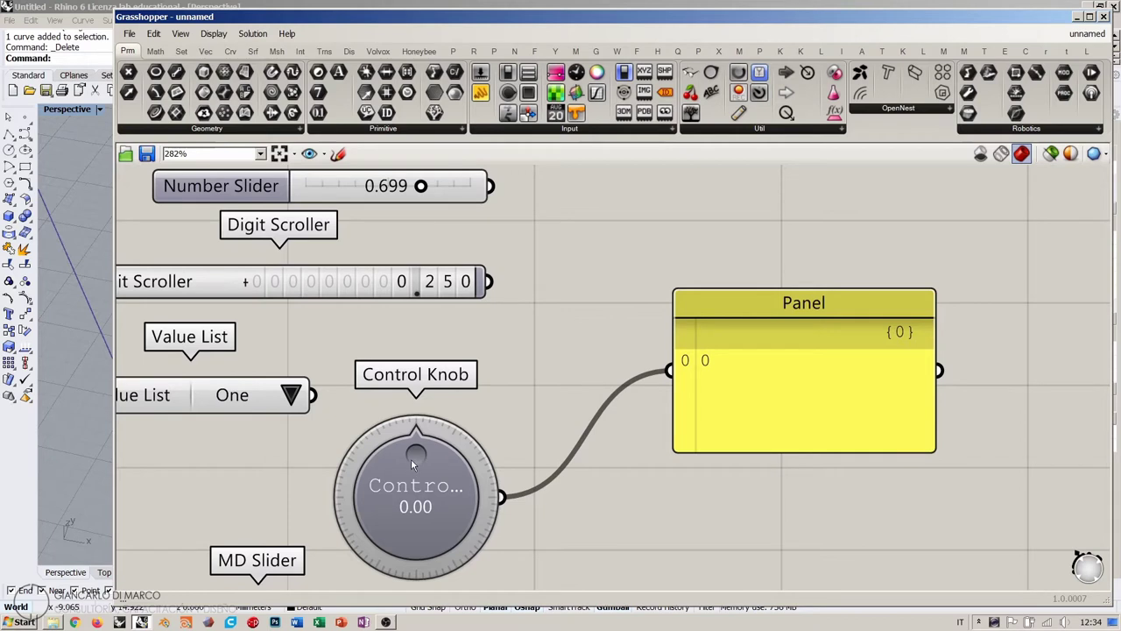
left_click_drag(411, 458, 469, 565)
Set the Number Slider to 0.568 and wire it into the second Panel in place of the Control Knob.
mouse_move(420, 186)
left_mouse_down()
mouse_move(470, 186)
mouse_move(398, 186)
left_mouse_up()
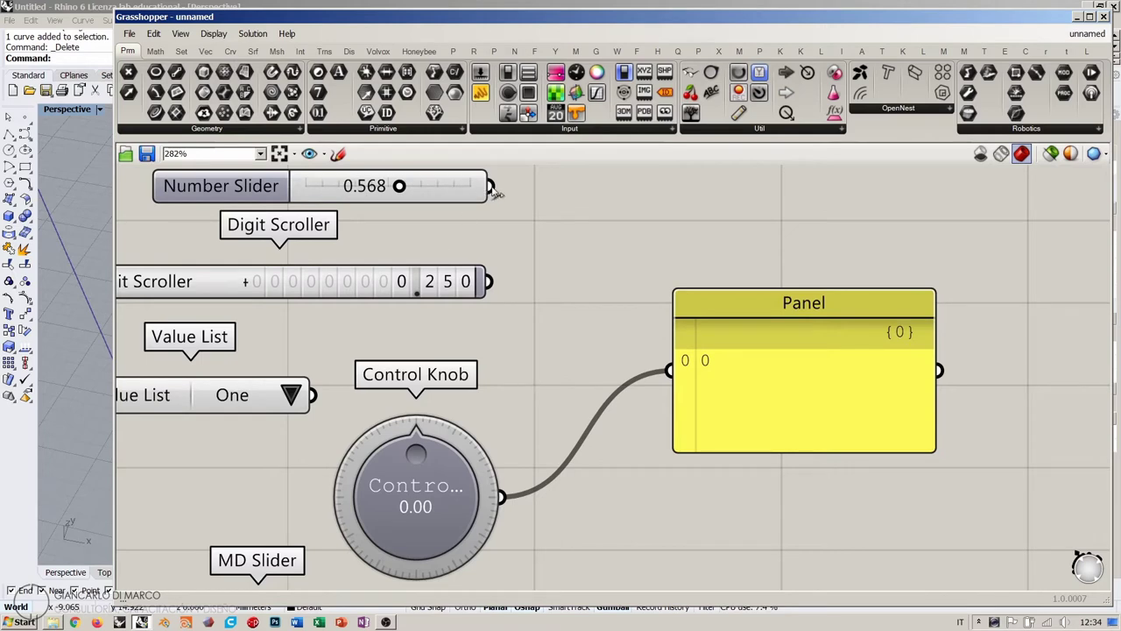
left_click_drag(489, 186, 669, 370)
right_click_drag(524, 284, 552, 282)
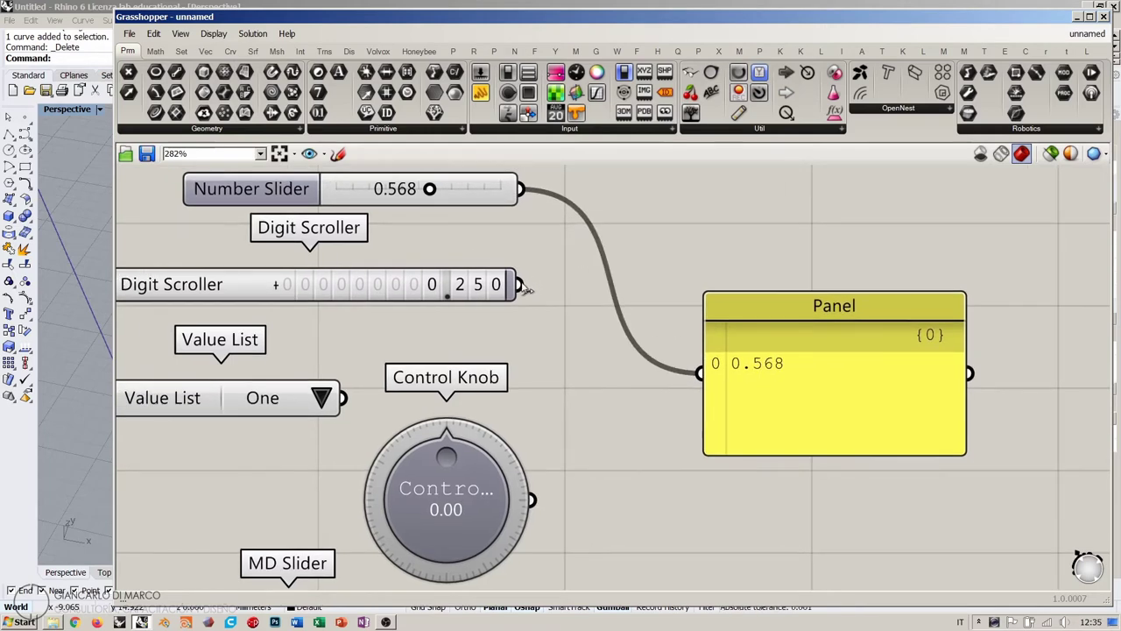
Wire the Digit Scroller into the second Panel in place of the Number Slider and adjust its digits to 0.460.
left_click_drag(518, 284, 701, 375)
right_click_drag(608, 264, 659, 263)
right_click_drag(595, 233, 595, 242)
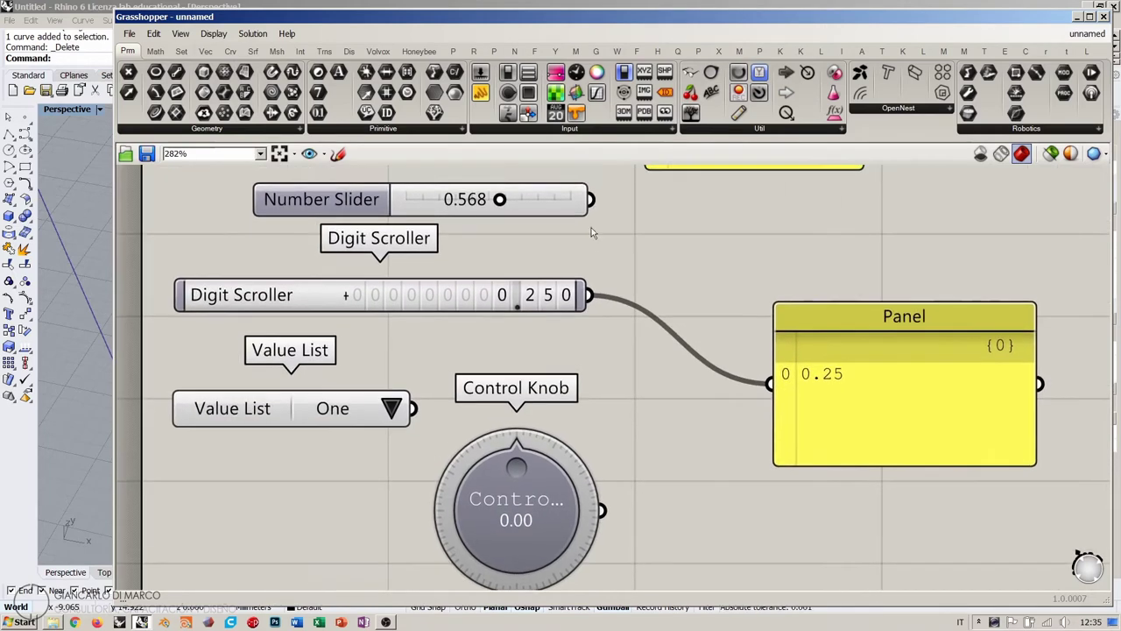
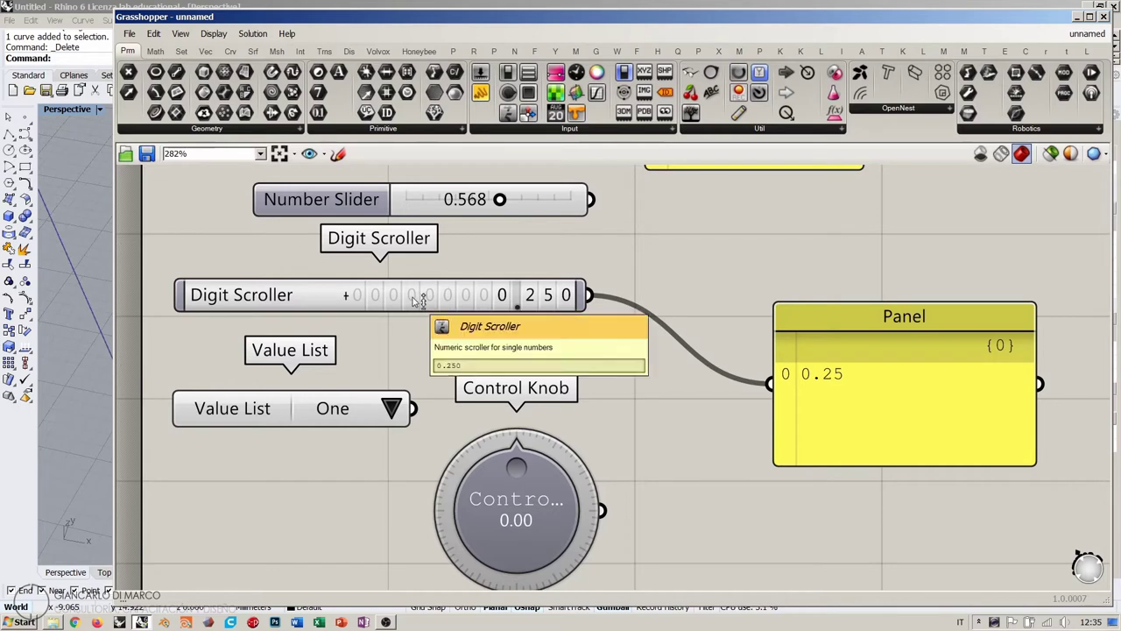
left_click_drag(414, 285, 415, 265)
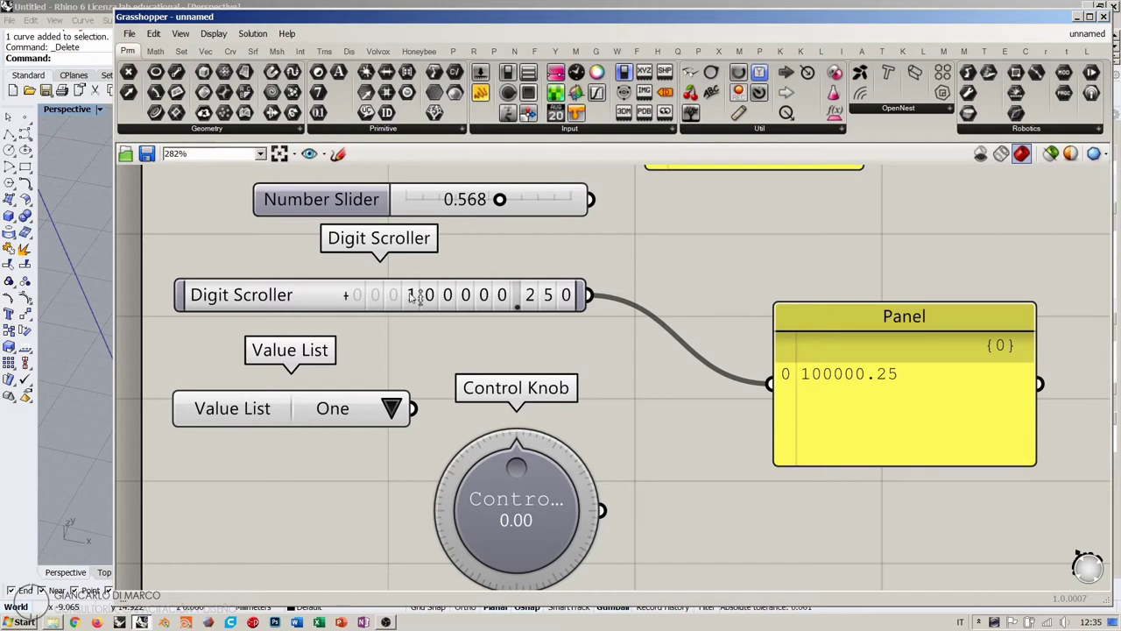
scroll(414, 298, "down", 1)
left_click_drag(540, 296, 555, 255)
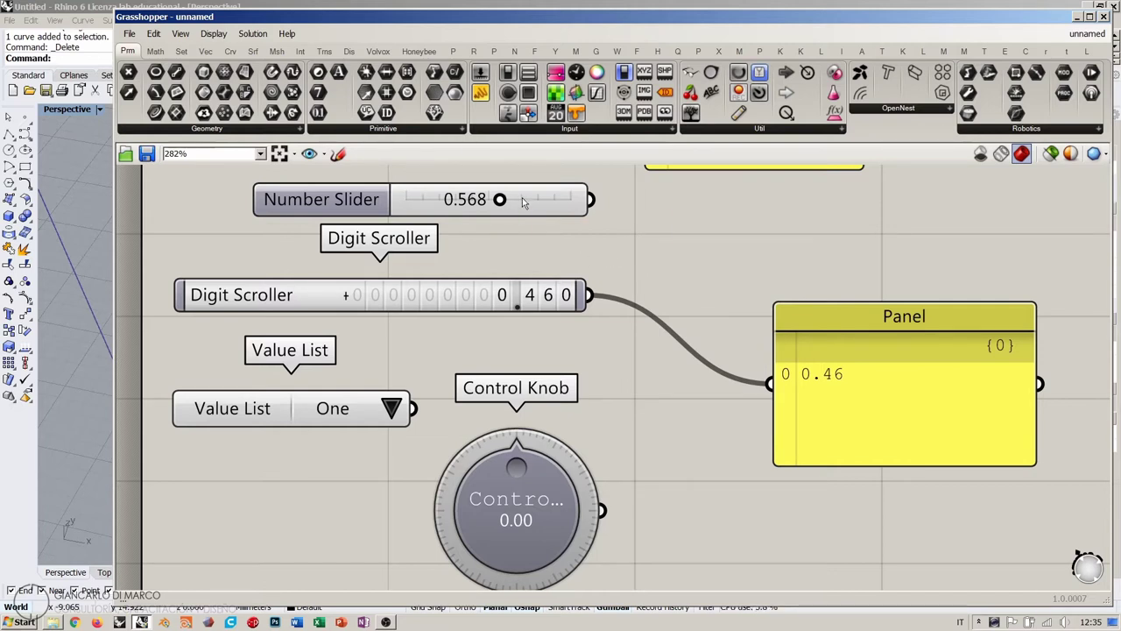
Wire the Number Slider back into the second Panel in place of the Digit Scroller.
left_click_drag(591, 200, 770, 383)
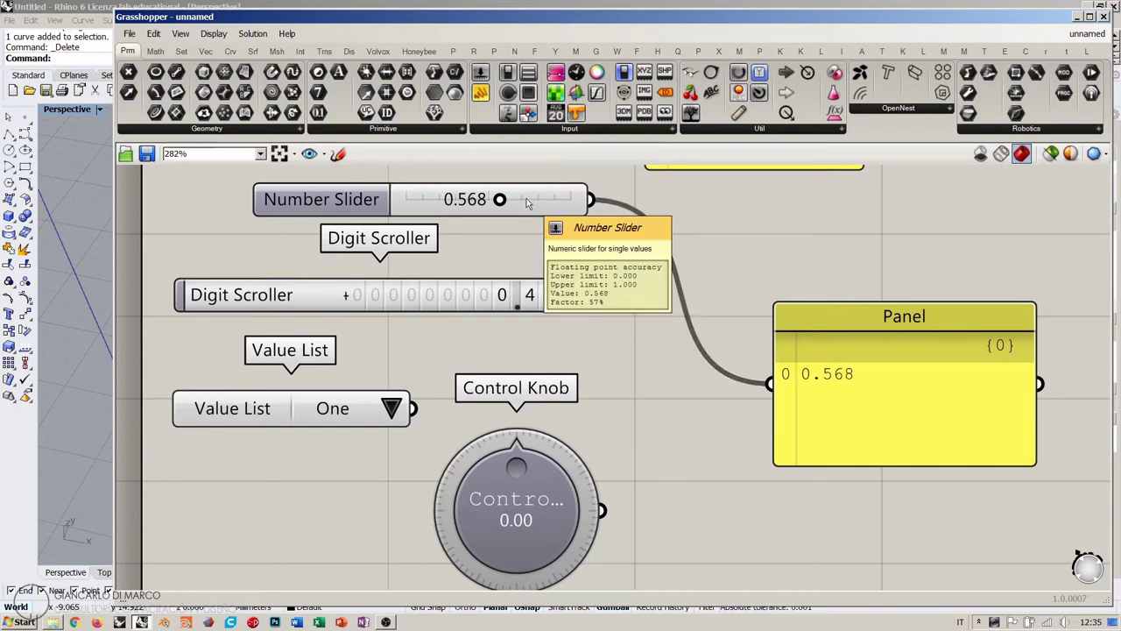
Set the Number Slider to 0.75.
left_click(527, 199)
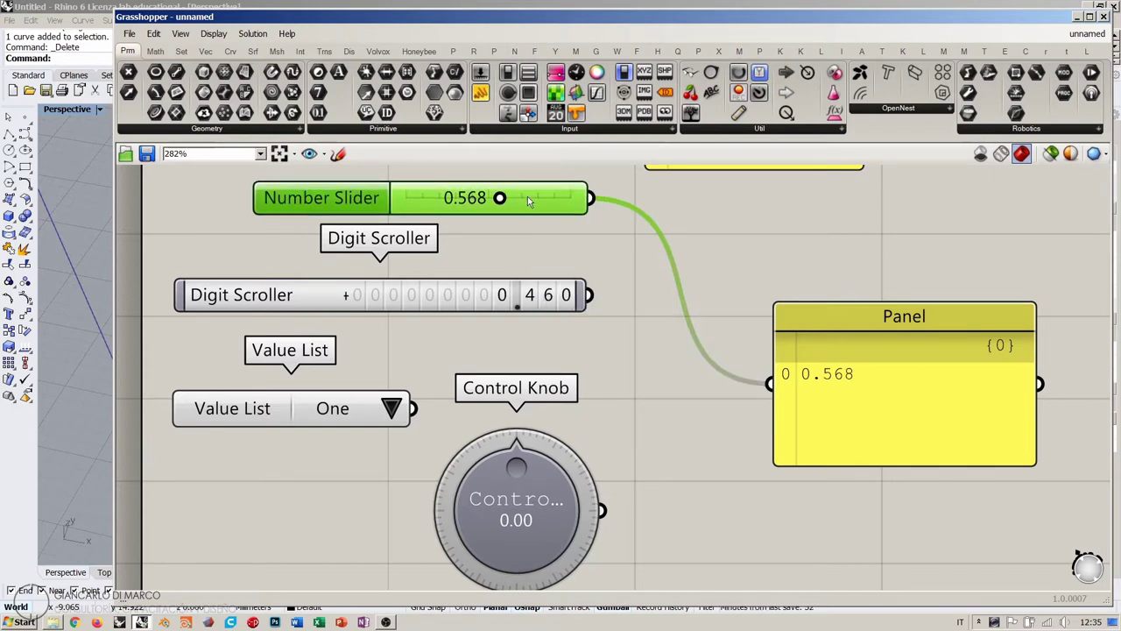
double_click(455, 199)
key("BackSpace")
type(".75")
key("Return")
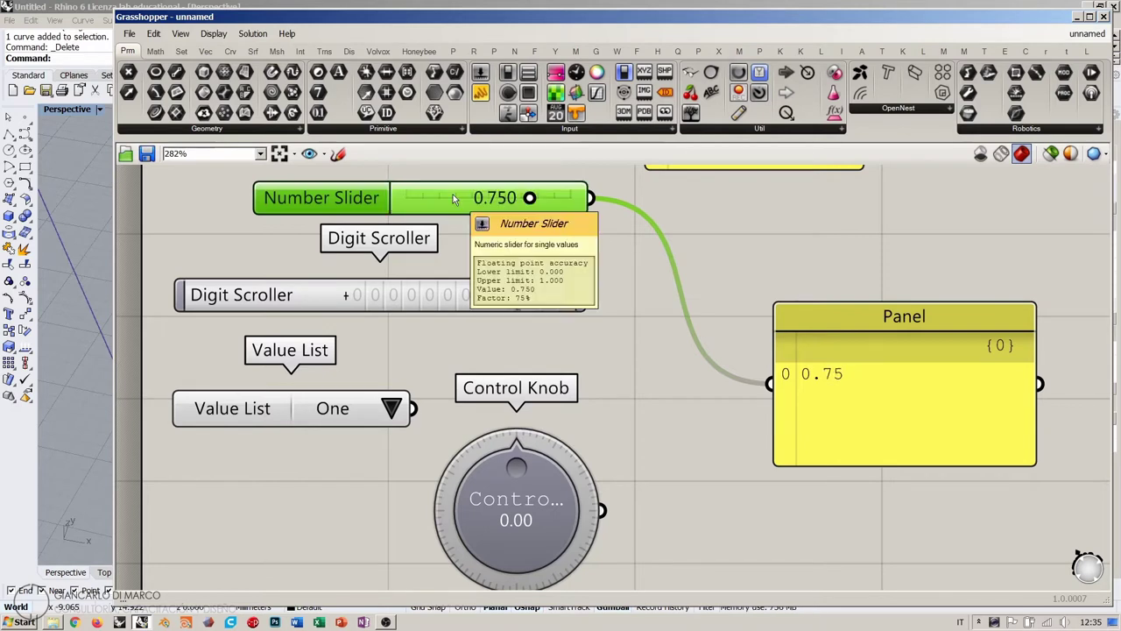
Wire the Digit Scroller into the second Panel in place of the Number Slider and adjust its digits to 0.750.
left_click_drag(592, 295, 769, 383)
double_click(449, 298)
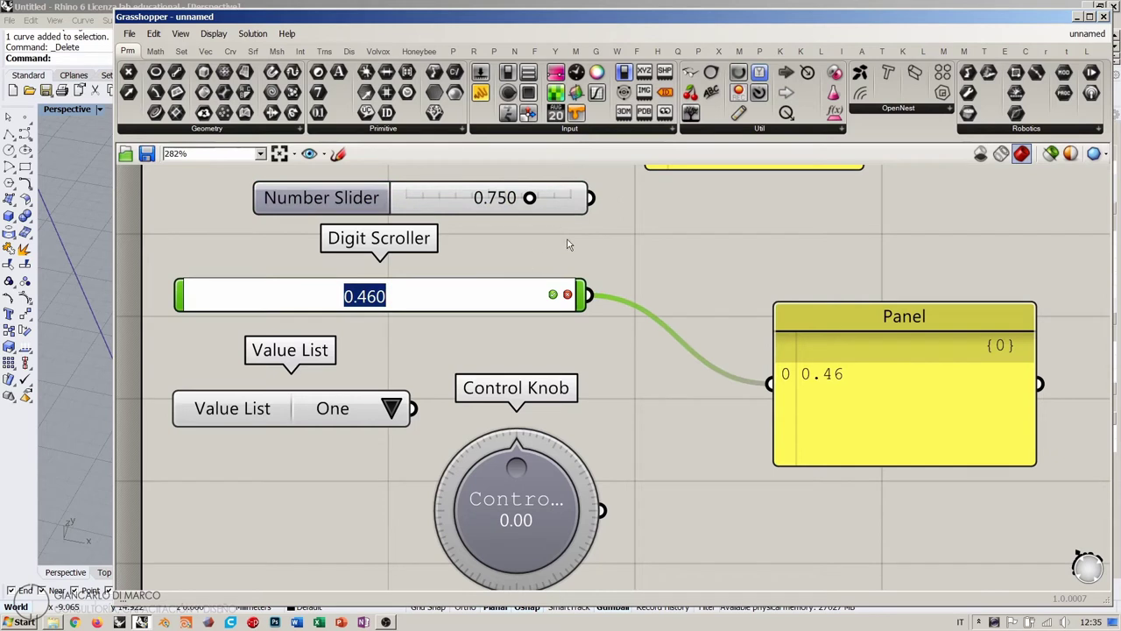
left_click(605, 228)
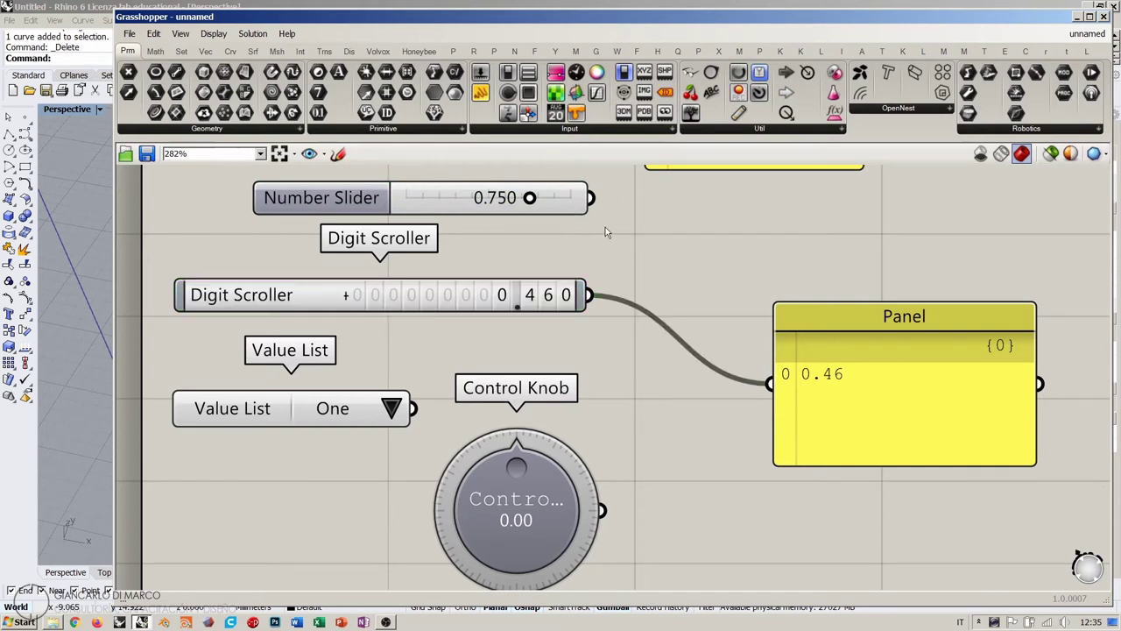
double_click(451, 299)
left_click(475, 231)
left_click_drag(529, 296, 544, 194)
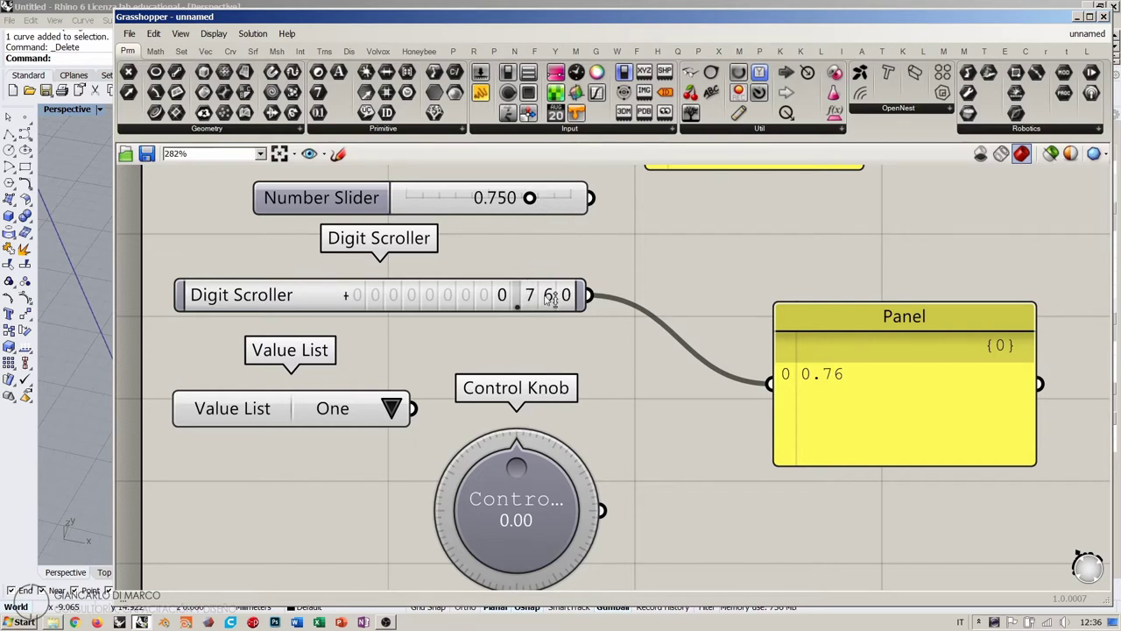
left_click_drag(550, 312, 556, 325)
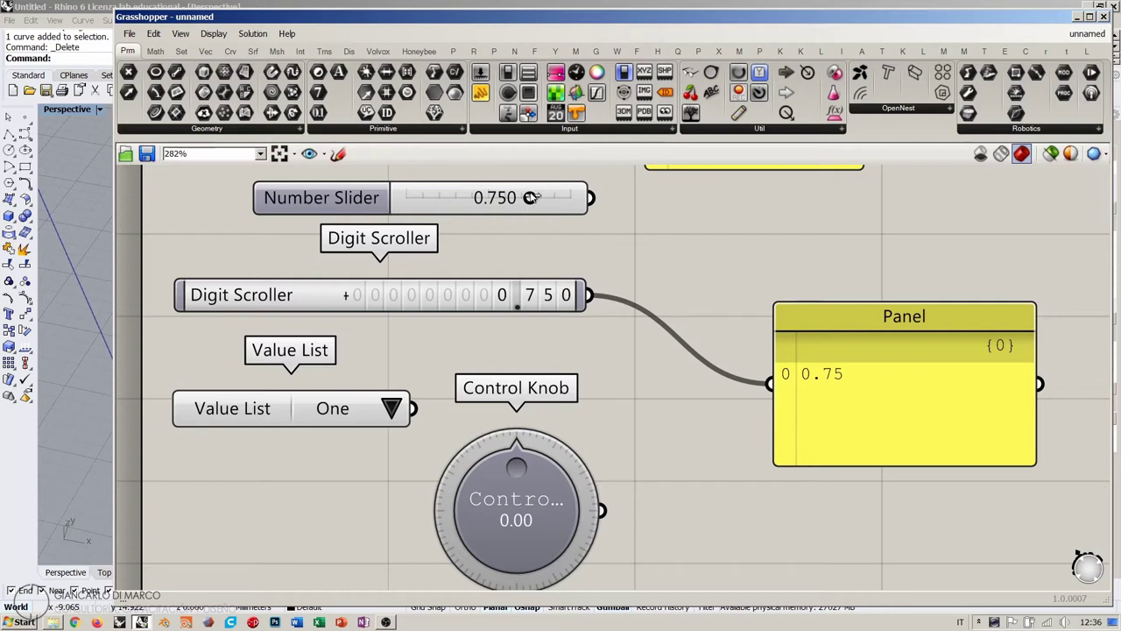
Slide the Number Slider's value to 0.573 and on to 0.811, and shift the component slightly left on the canvas.
left_click_drag(530, 197, 500, 197)
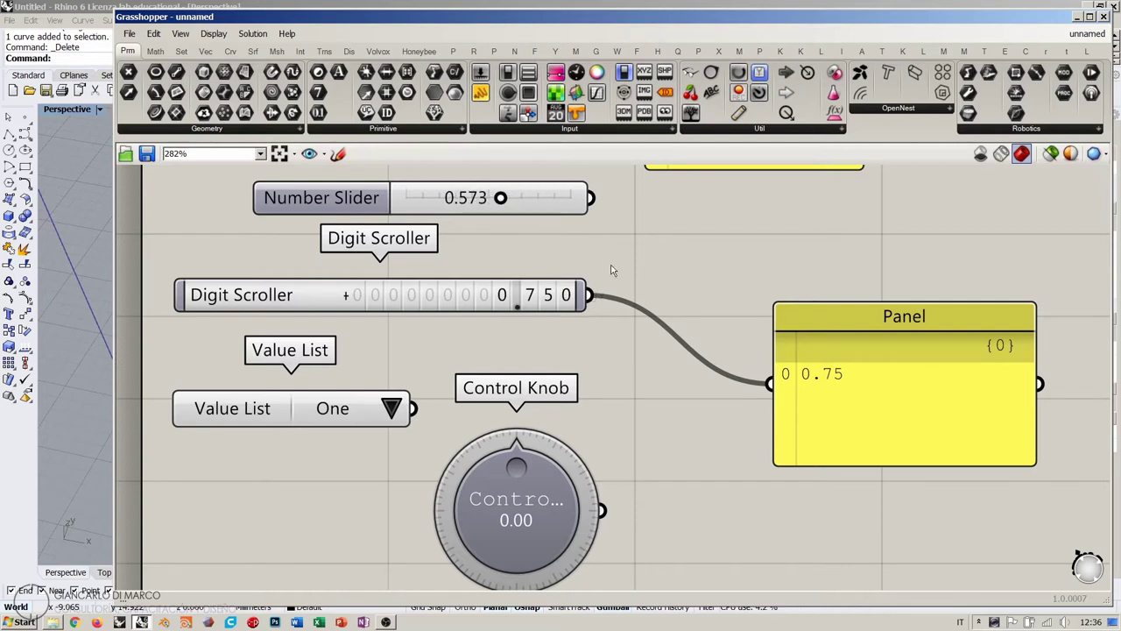
left_click(459, 210)
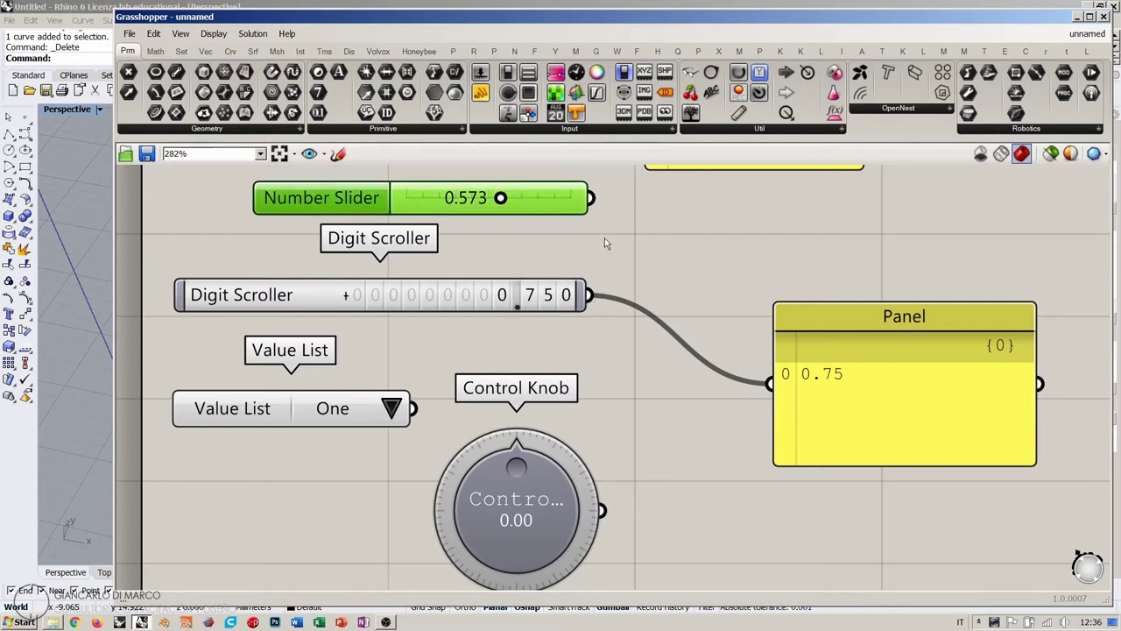
left_click(606, 241)
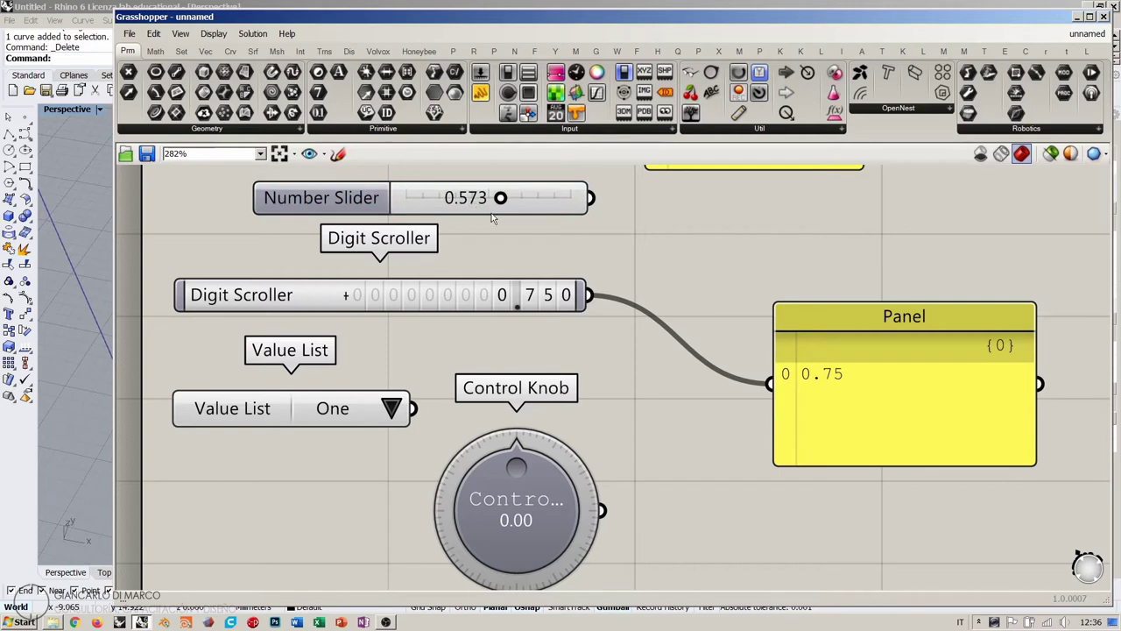
left_click_drag(501, 198, 540, 198)
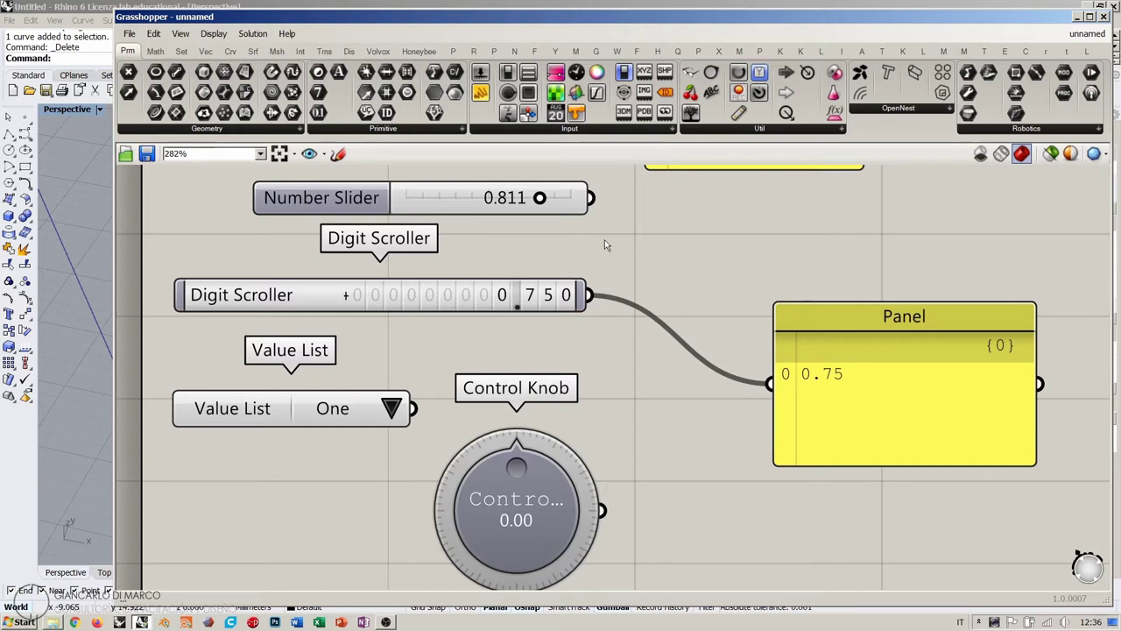
scroll(605, 239, "down", 2)
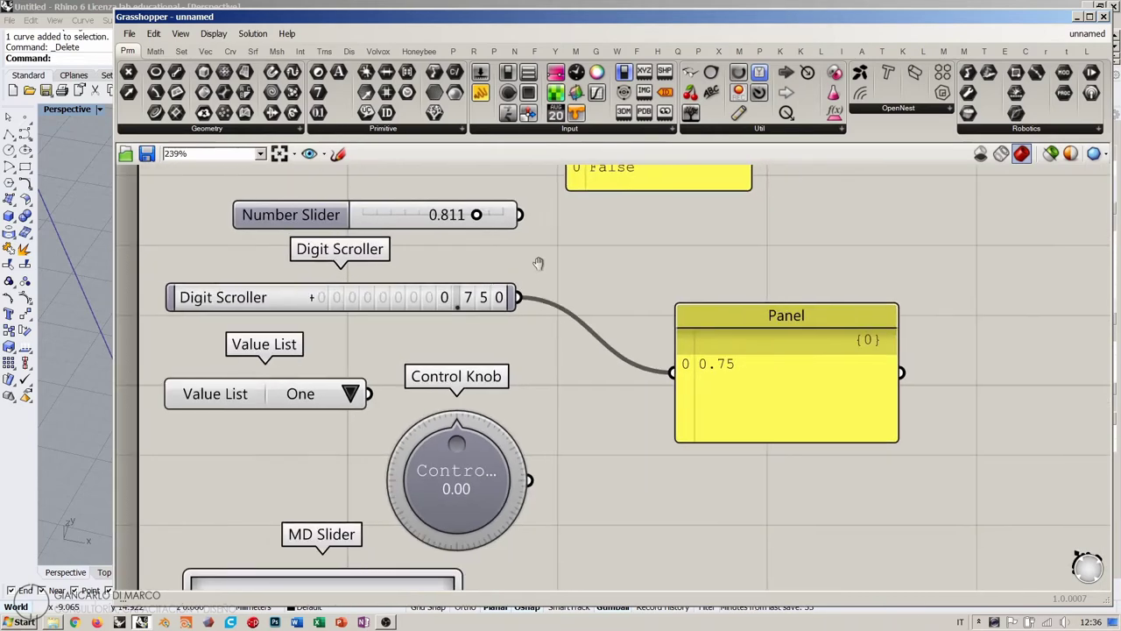
left_click_drag(427, 221, 417, 219)
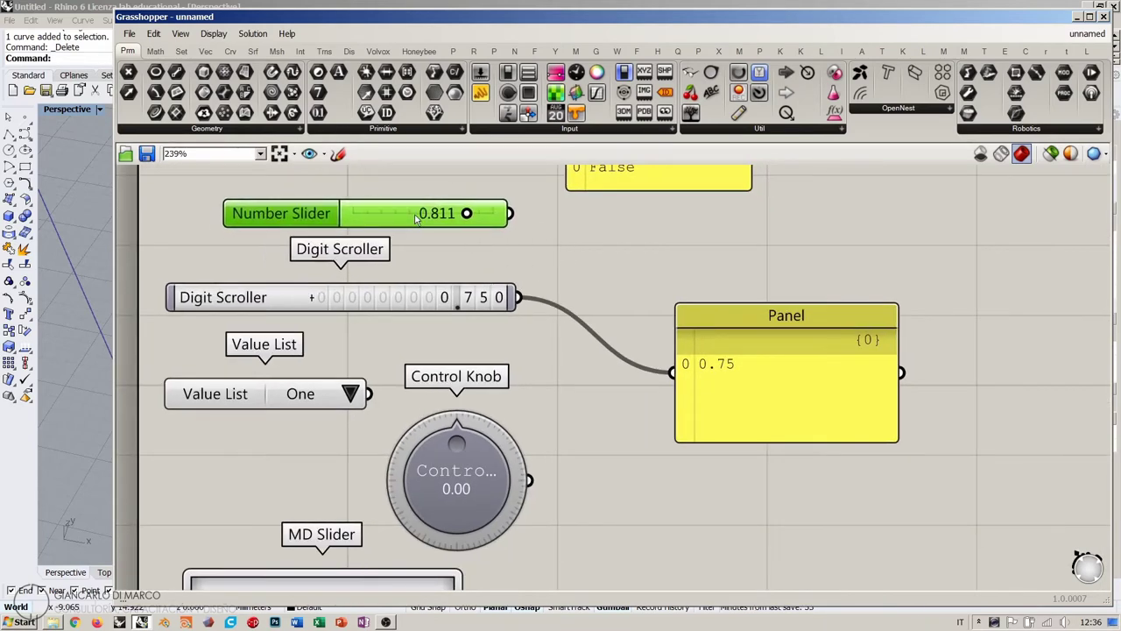
left_click(502, 263)
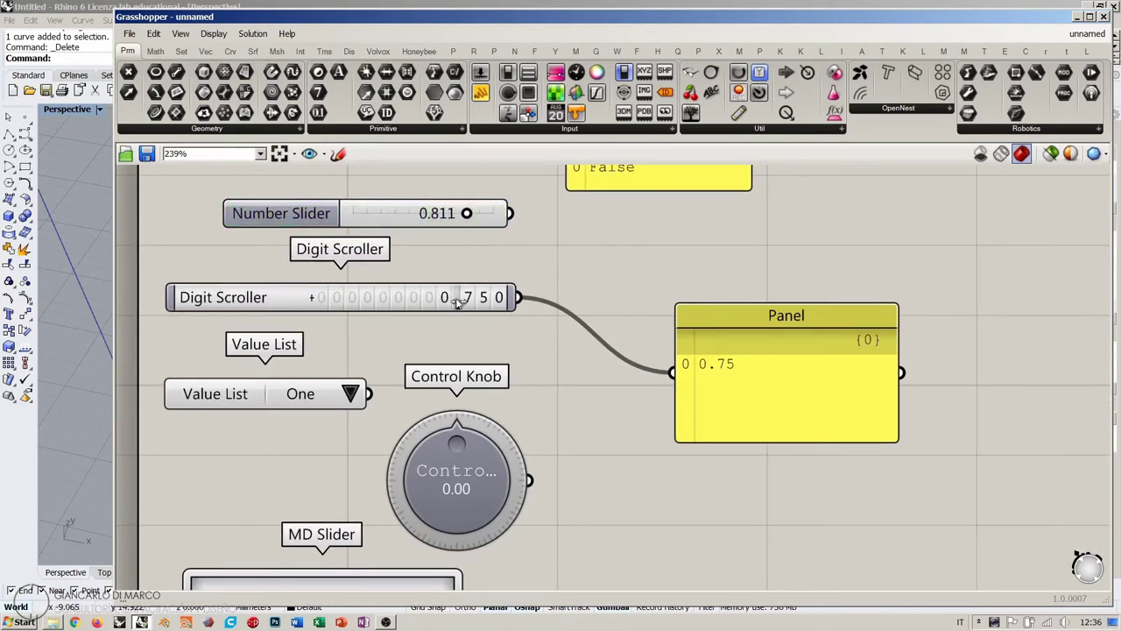
Raise the Digit Scroller's thousands digit to give 1000.750, and return it to 0.750.
scroll(399, 297, "up", 1)
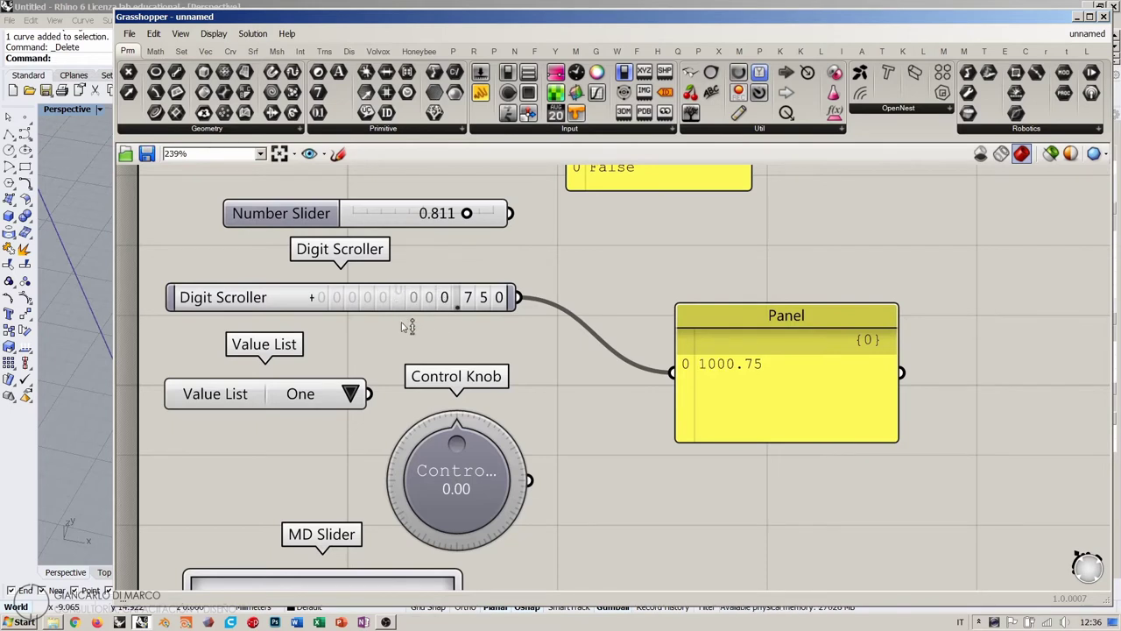
scroll(399, 302, "down", 1)
scroll(354, 302, "up", 1)
scroll(356, 317, "down", 1)
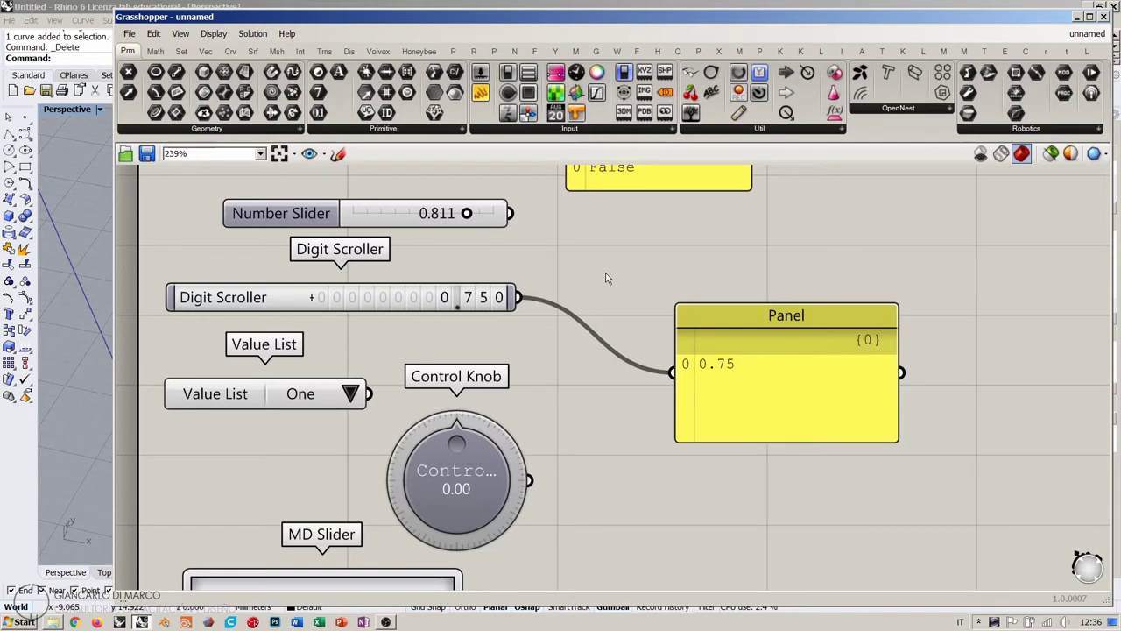
Move the second Panel beside the MD Slider and wire the MD Slider into it in place of the Digit Scroller.
scroll(599, 299, "down", 3)
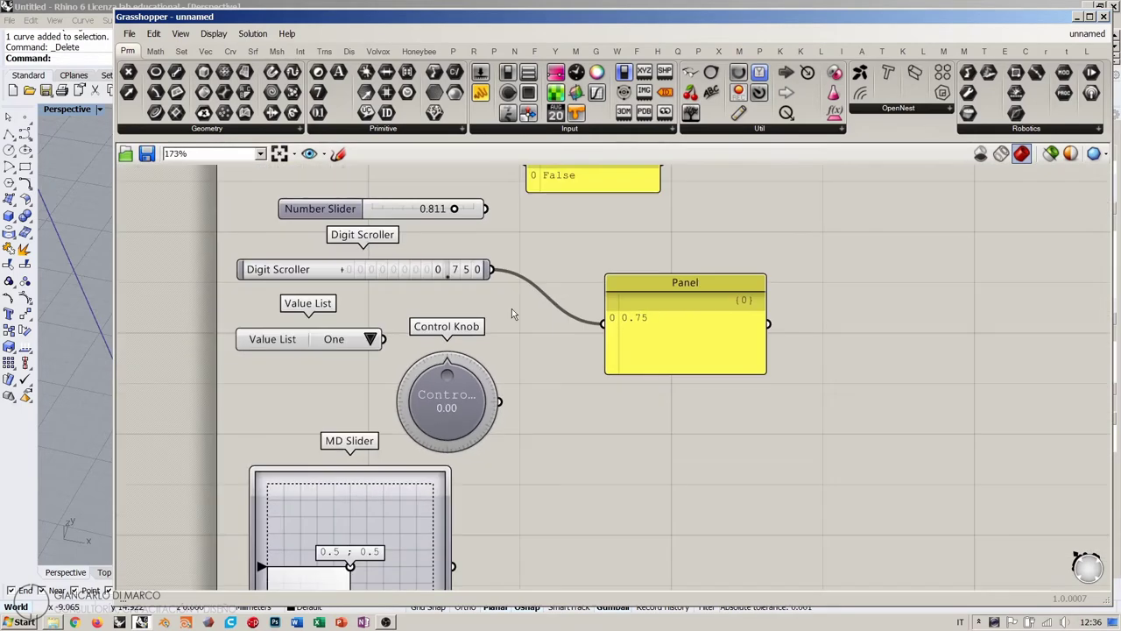
left_click_drag(602, 299, 583, 468)
right_click_drag(543, 497, 542, 375)
left_click_drag(421, 388, 558, 313)
scroll(552, 385, "up", 3)
right_click_drag(558, 362, 623, 362)
left_click(647, 361)
left_click_drag(753, 295, 639, 422)
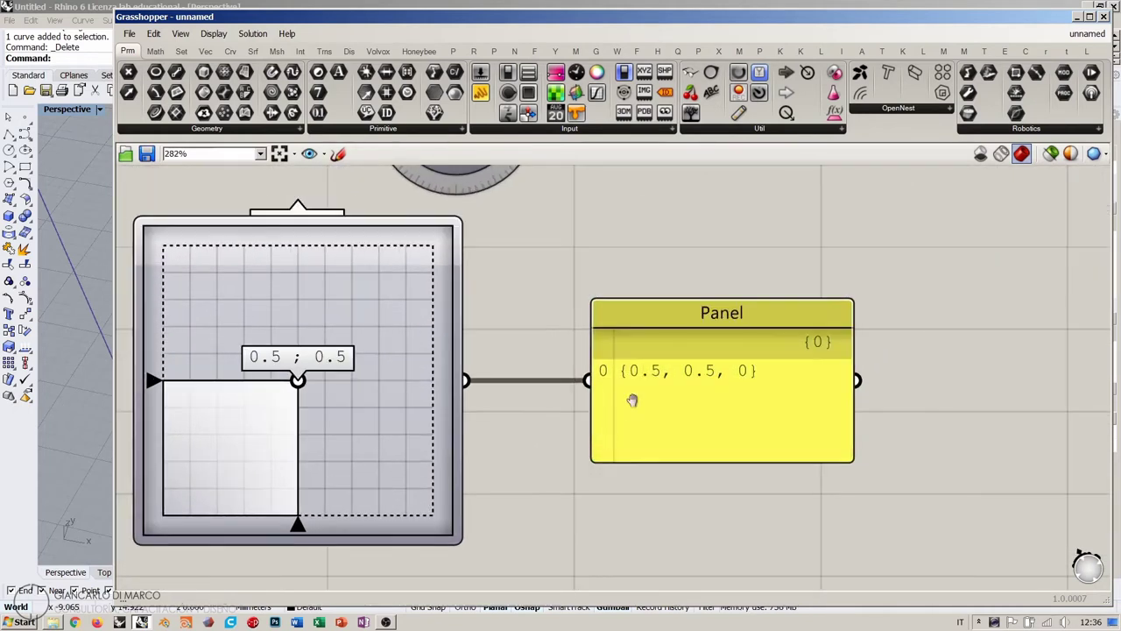
Move the MD Slider's point to about 0.71 ; 0.38.
scroll(688, 372, "up", 1)
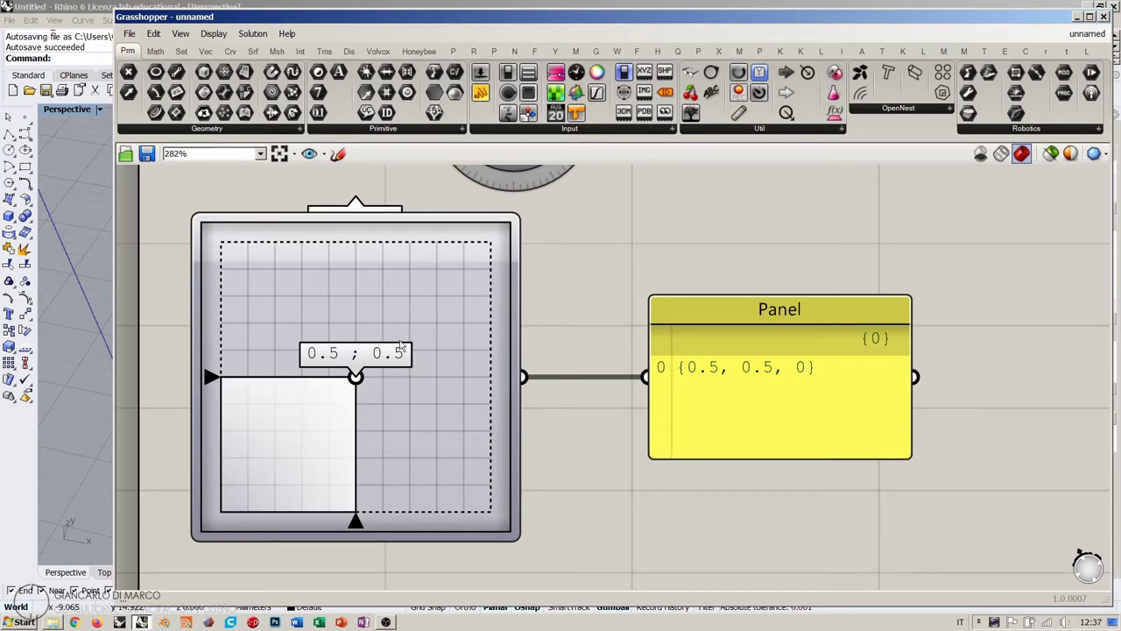
right_click_drag(401, 347, 389, 377)
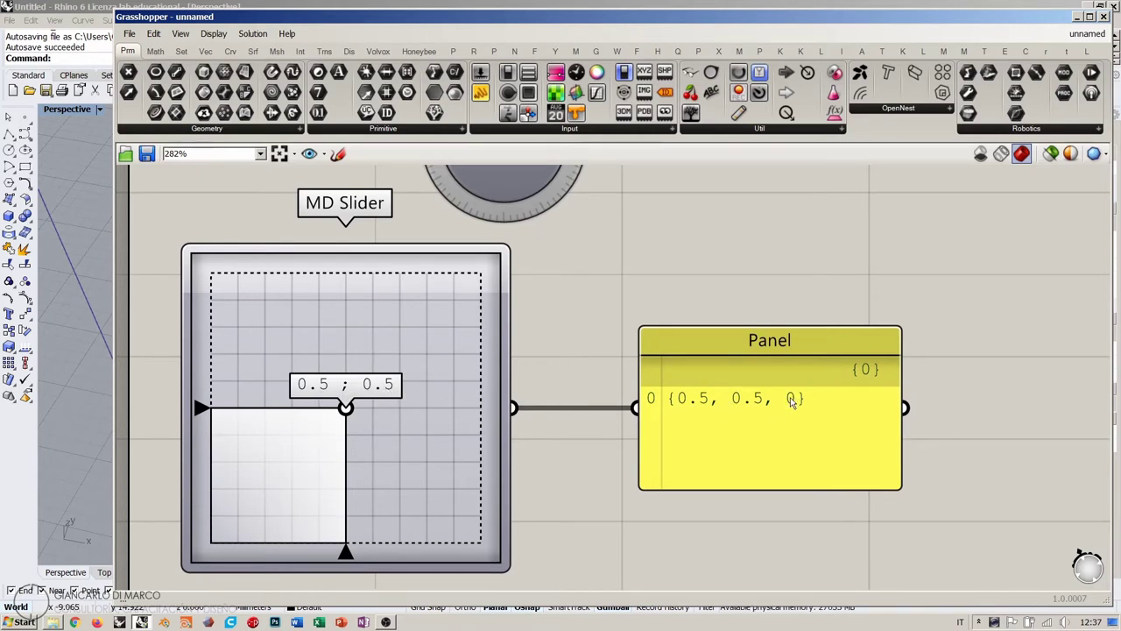
scroll(659, 313, "down", 2)
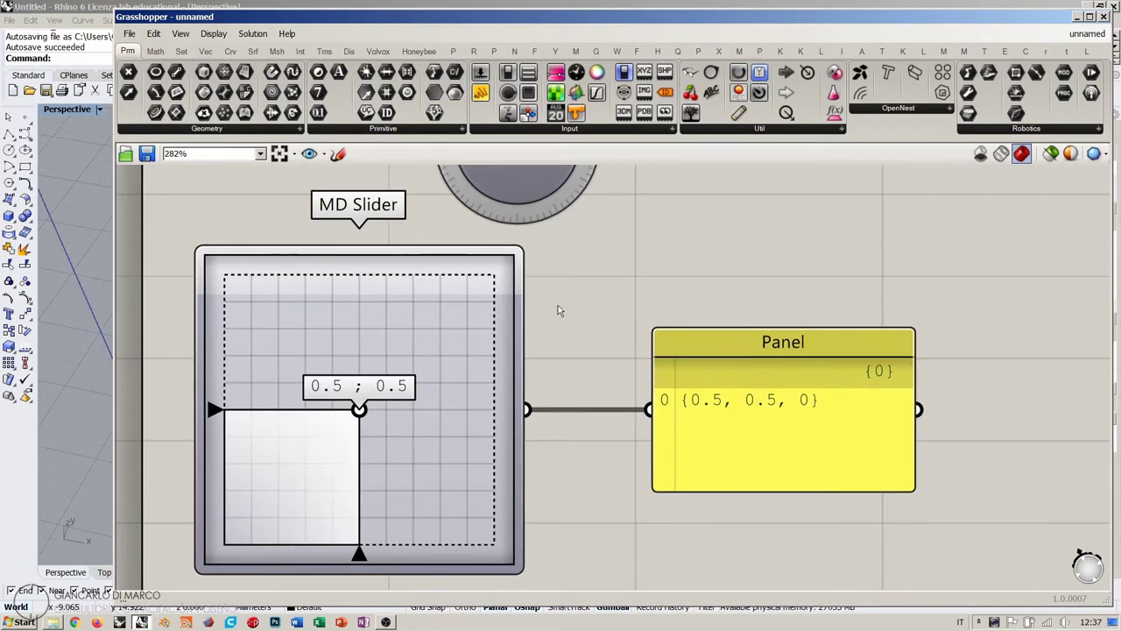
left_click_drag(391, 397, 438, 424)
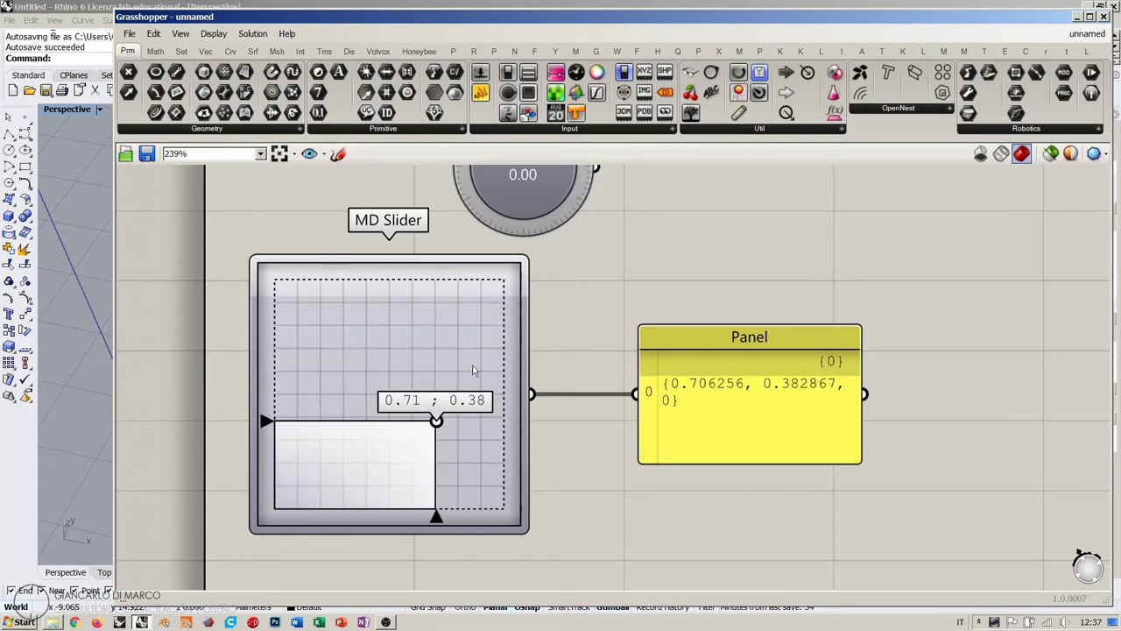
right_click_drag(475, 372, 457, 418)
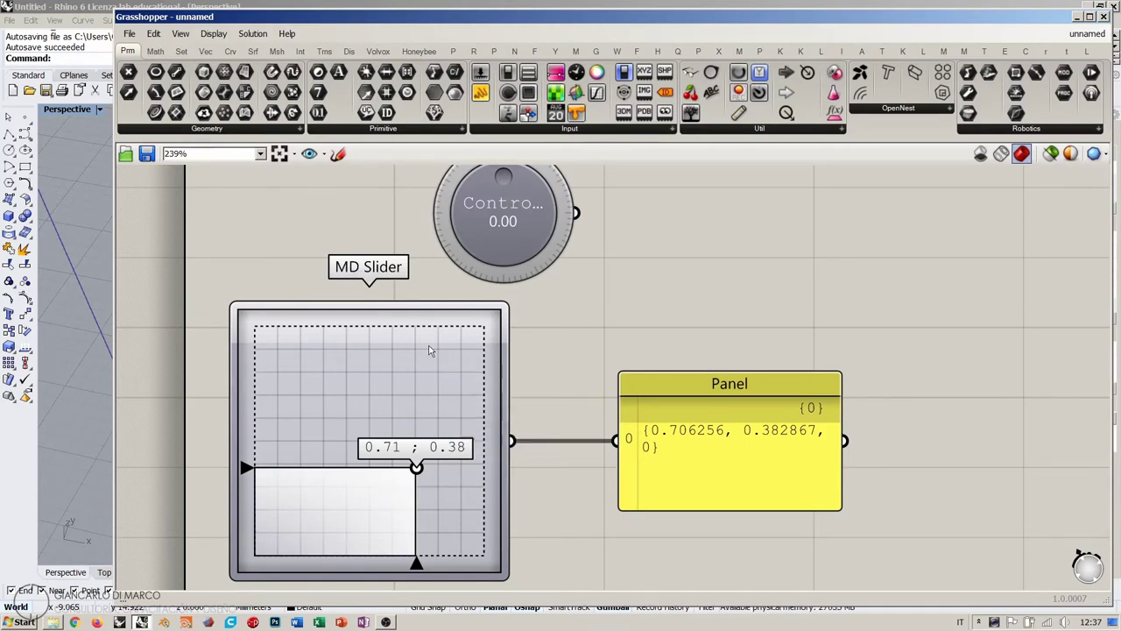
Move the second Panel up beside the Value List and wire the Value List into it in place of the MD Slider.
scroll(349, 473, "down", 3)
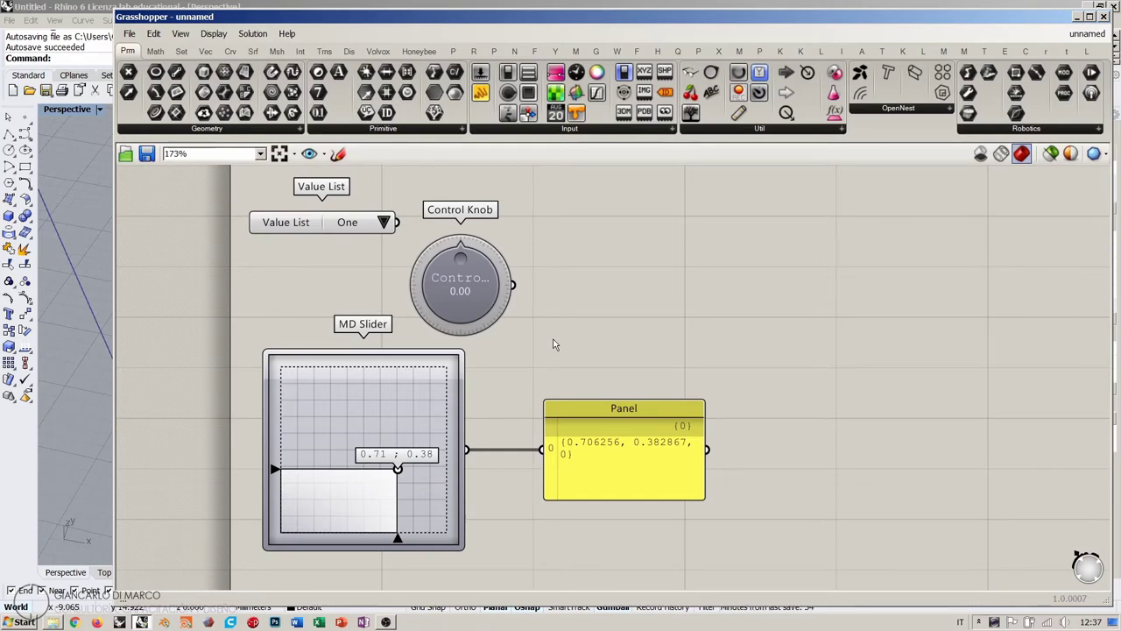
left_click_drag(593, 448, 608, 254)
right_click_drag(608, 254, 620, 417)
scroll(496, 390, "up", 1)
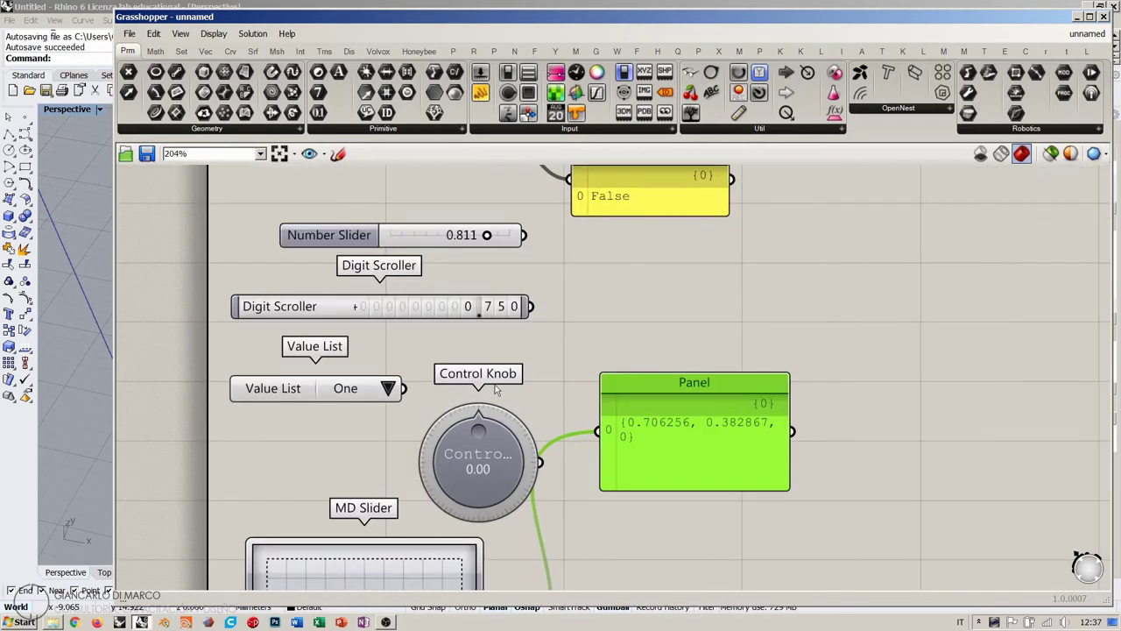
left_click_drag(403, 388, 709, 361)
left_click(627, 418)
Switch the Value List through the options Two, Three and Four.
left_click(388, 389)
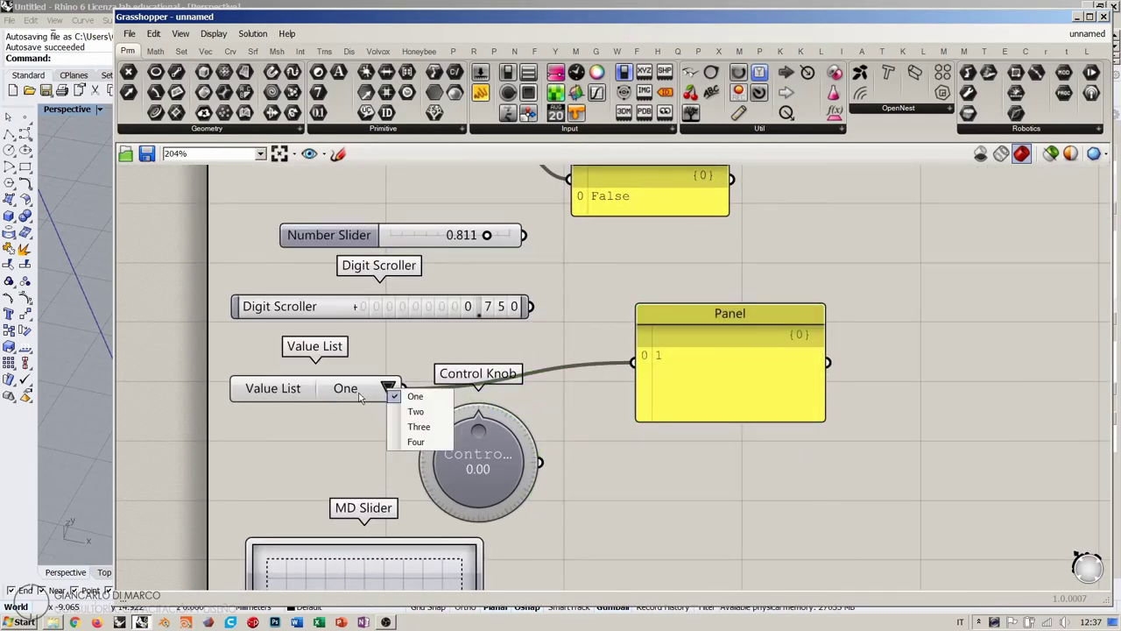
left_click(416, 411)
left_click(388, 389)
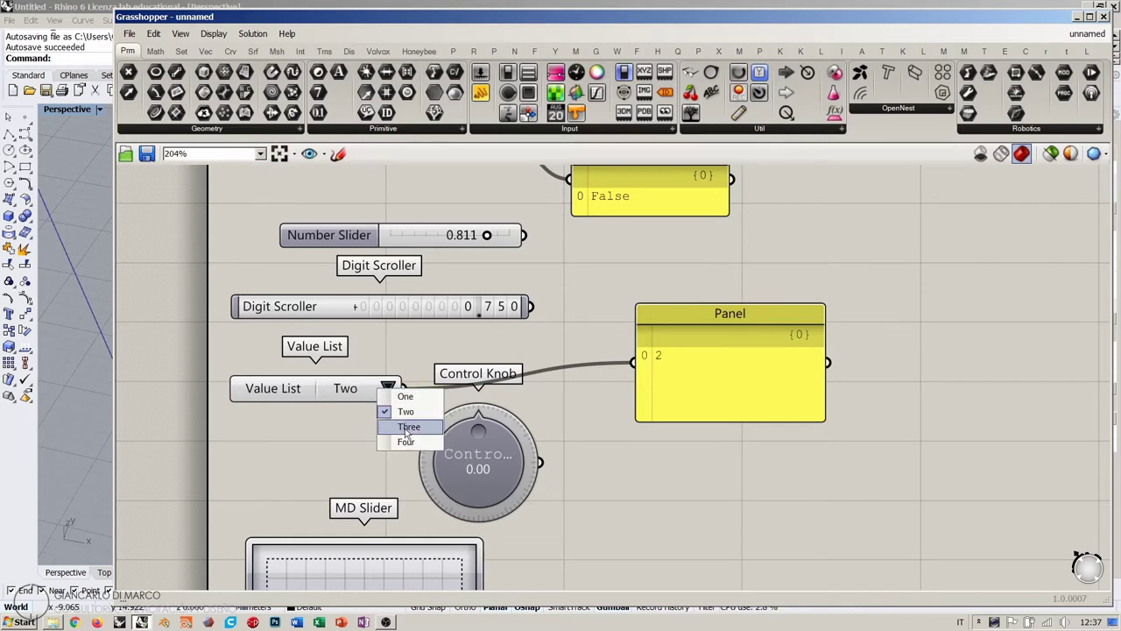
left_click(414, 426)
left_click(388, 389)
left_click(411, 438)
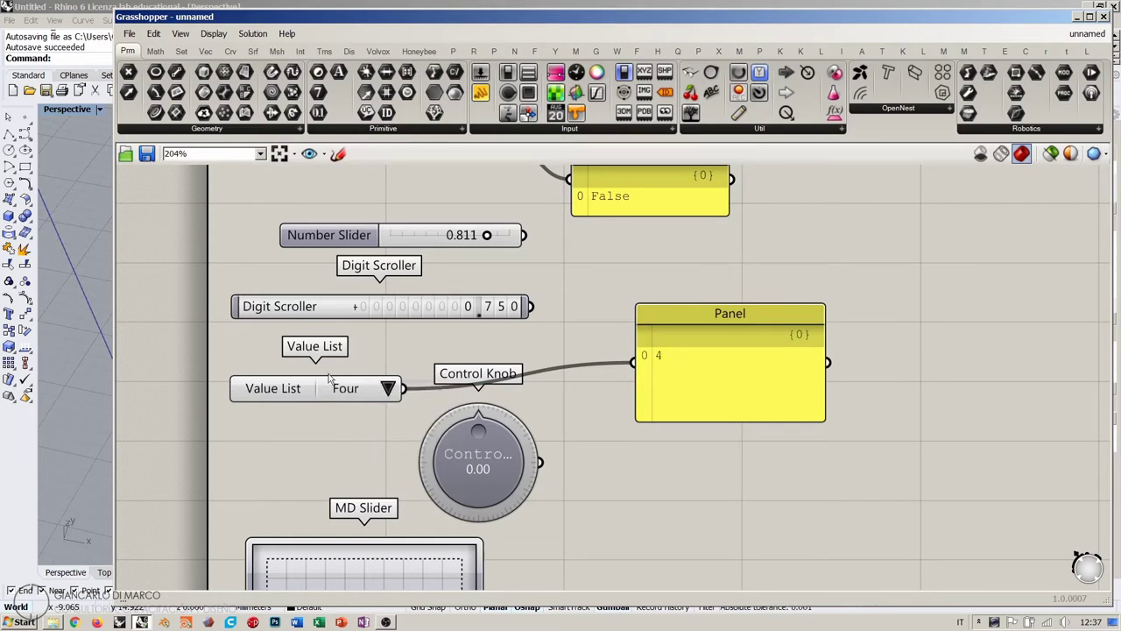
Move the Control Knob down and to the right, and place the MD Slider directly below the Value List.
left_click_drag(457, 453, 515, 500)
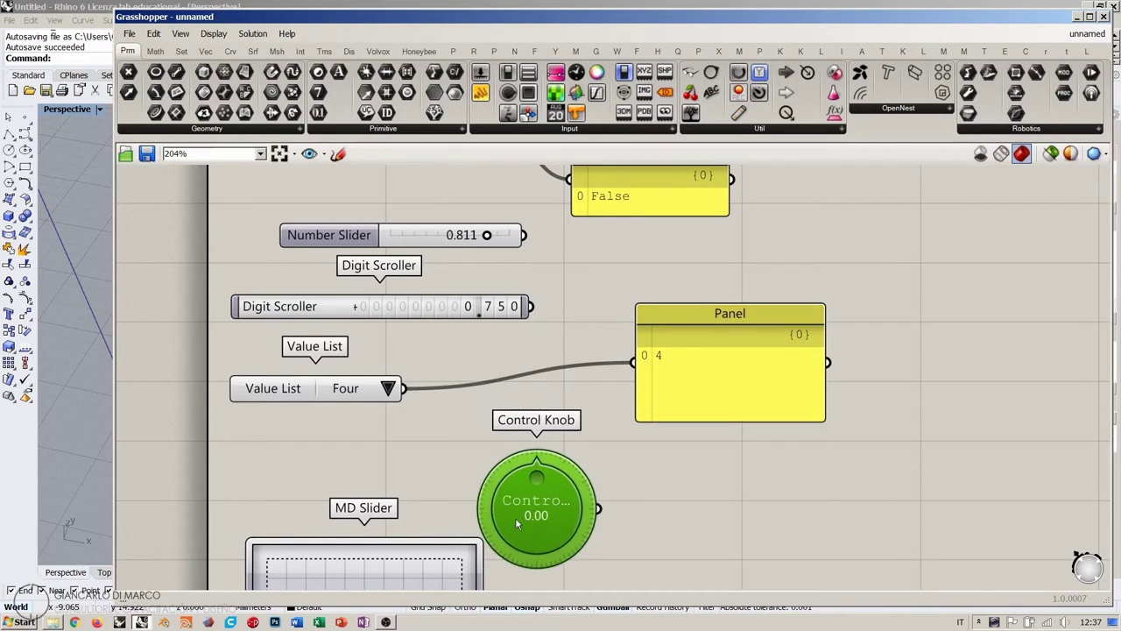
left_click_drag(398, 569, 371, 495)
left_click(424, 425)
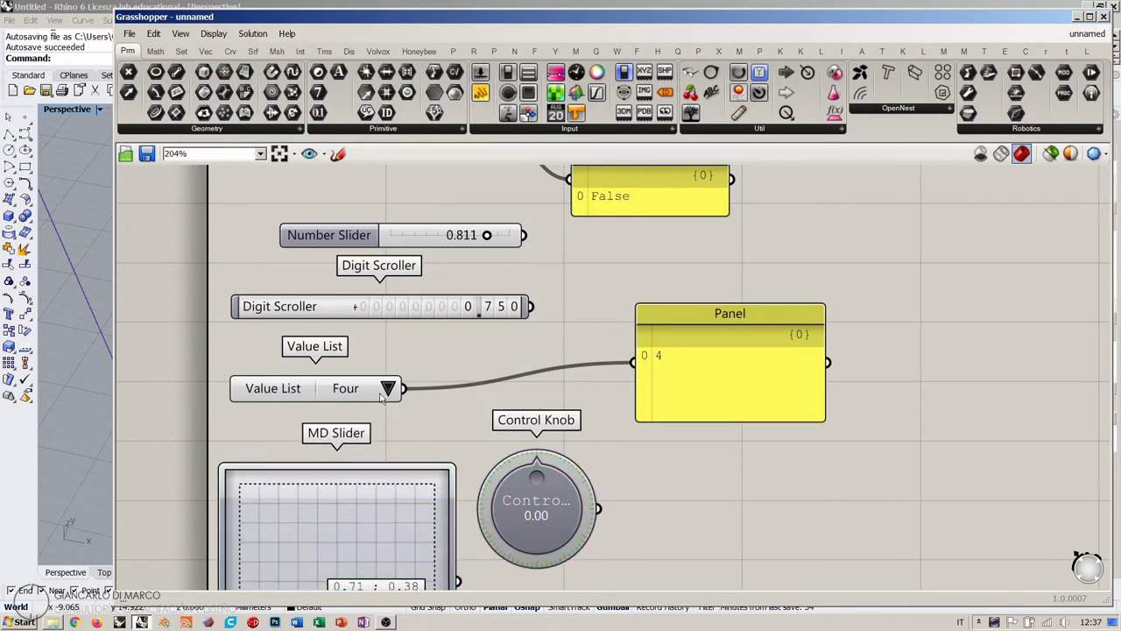
Set the Value List to One and reposition it and the second Panel so the wire between them runs straight.
left_click(388, 389)
left_click(413, 399)
left_click_drag(706, 368, 706, 396)
left_click(612, 345)
left_click_drag(324, 393, 340, 393)
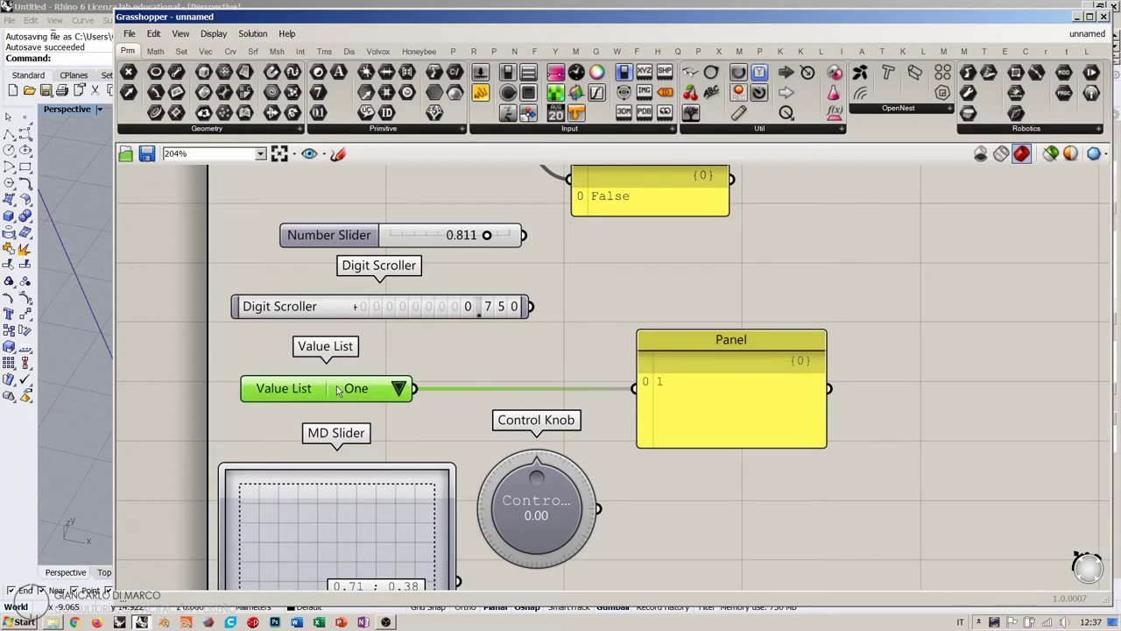
left_click(452, 354)
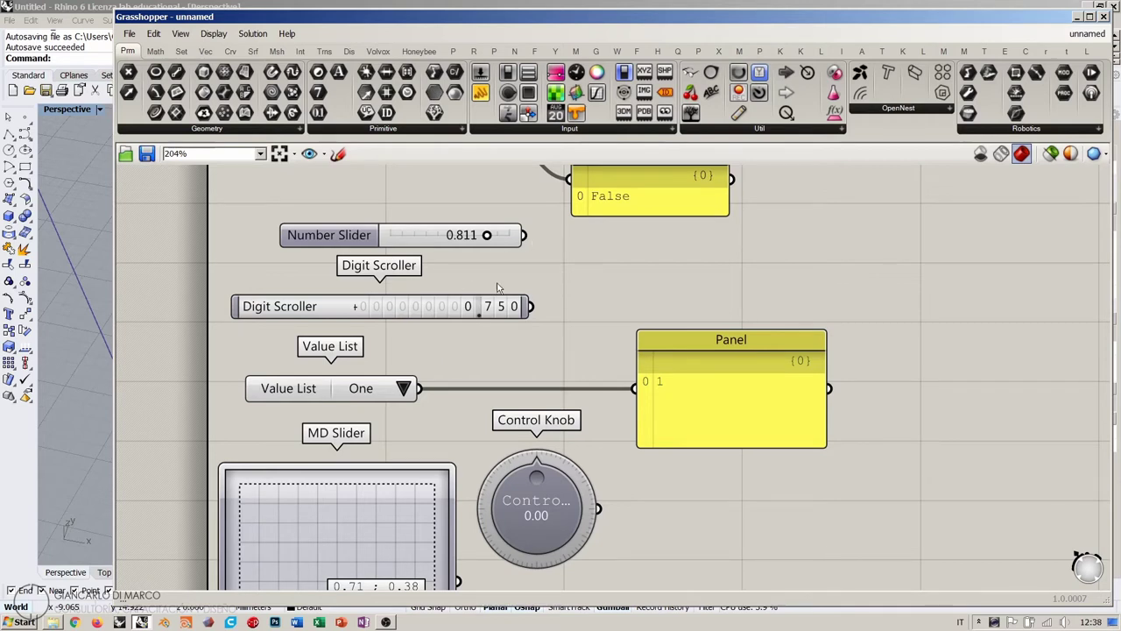
Switch the Value List to Three and back to One.
left_click(404, 388)
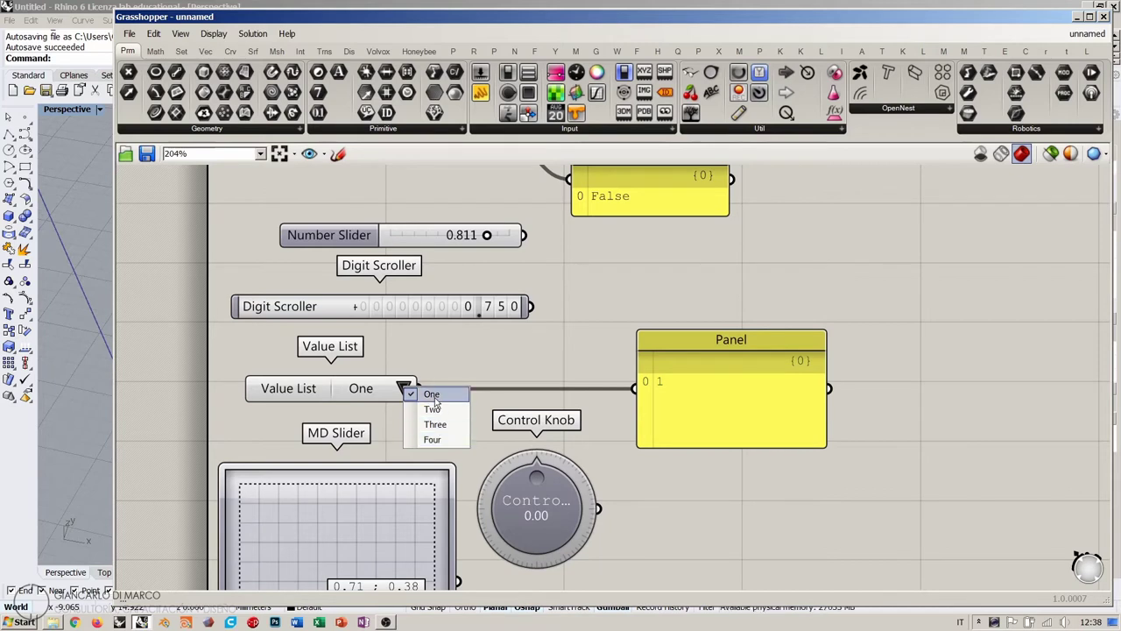
left_click(499, 361)
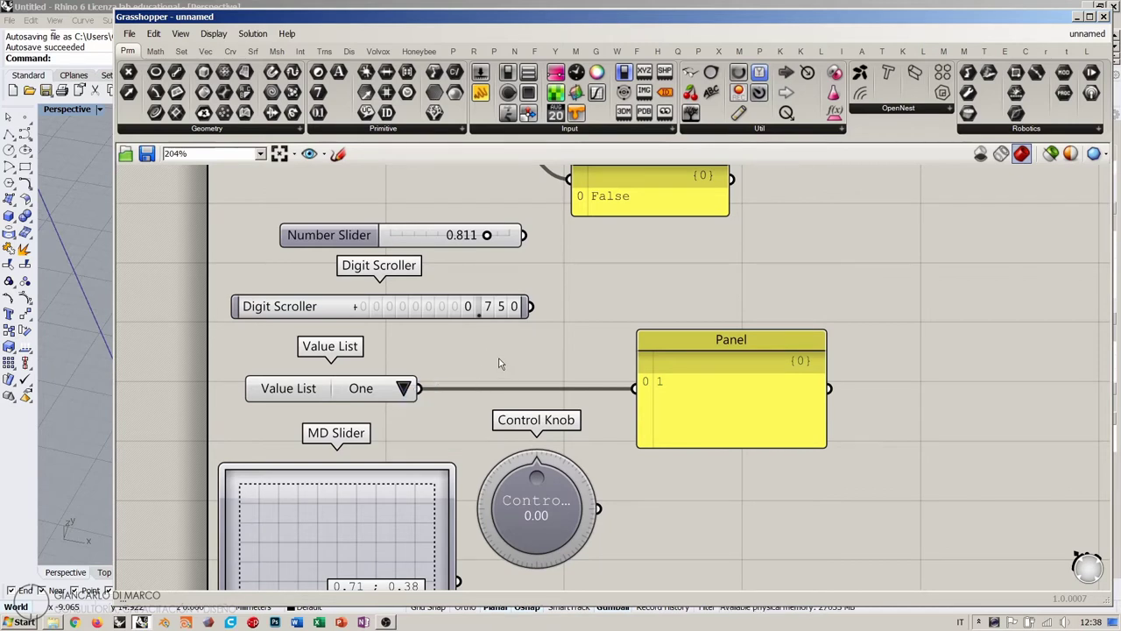
left_click(404, 389)
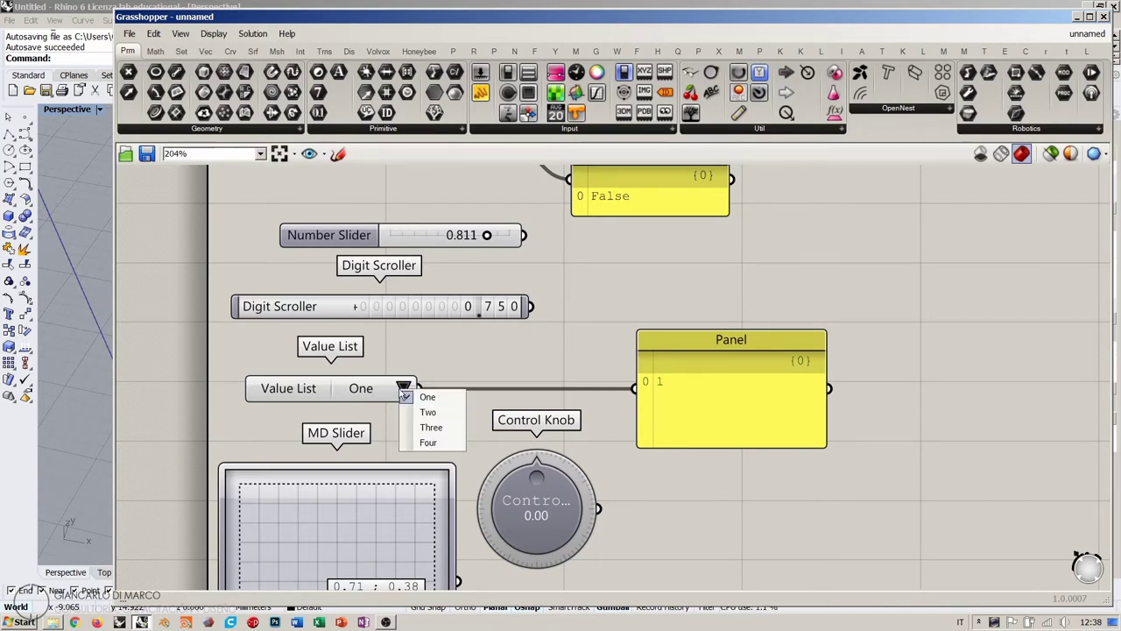
left_click(434, 426)
left_click(405, 391)
left_click(435, 397)
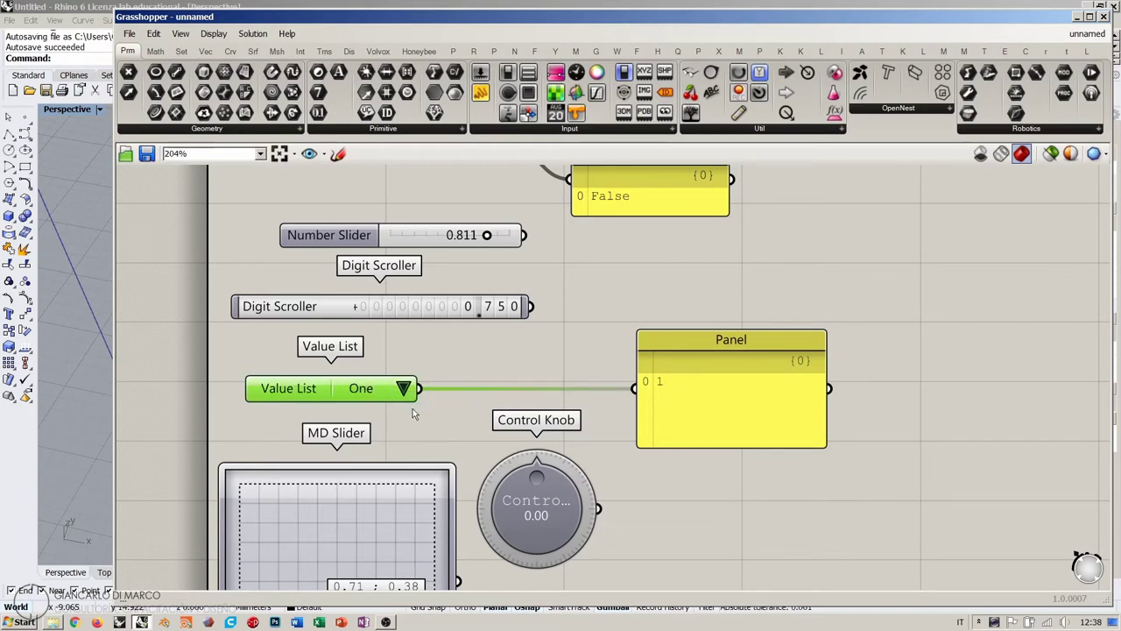
Move the Value List horizontally closer to the Panel it is wired to.
left_click(430, 408)
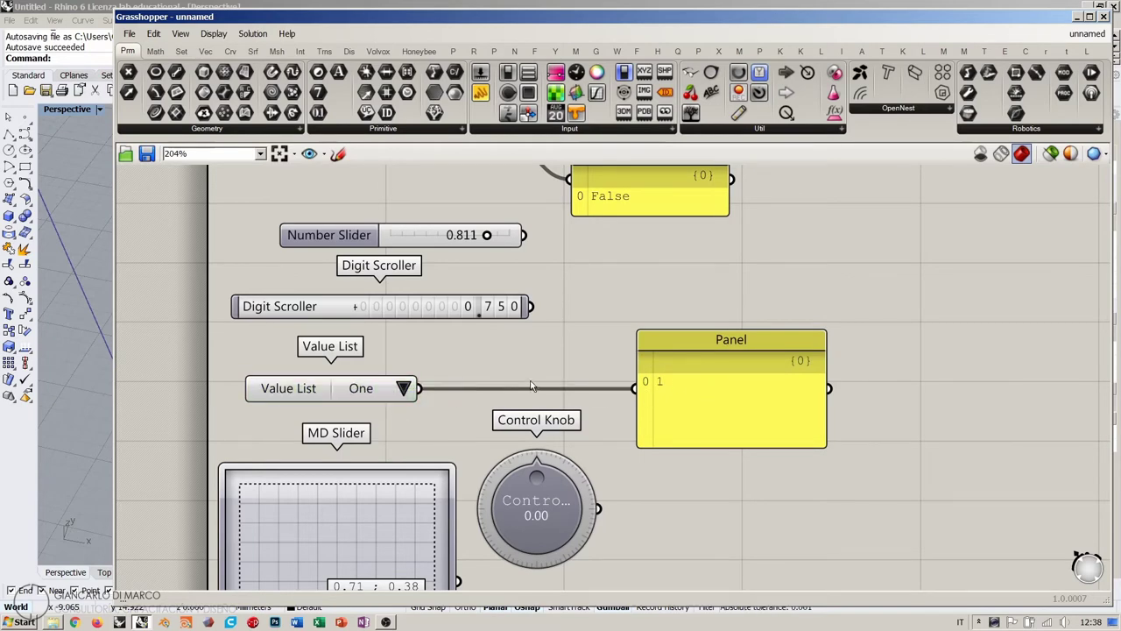
scroll(530, 386, "down", 4)
scroll(506, 399, "up", 2)
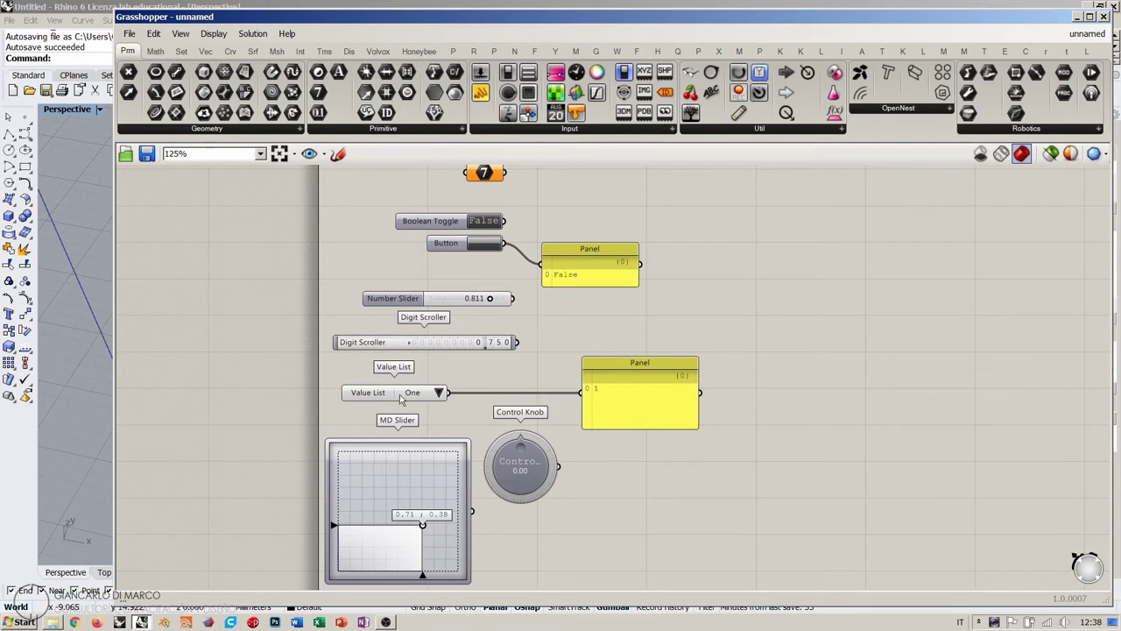
left_click_drag(386, 393, 449, 393)
left_click(489, 375)
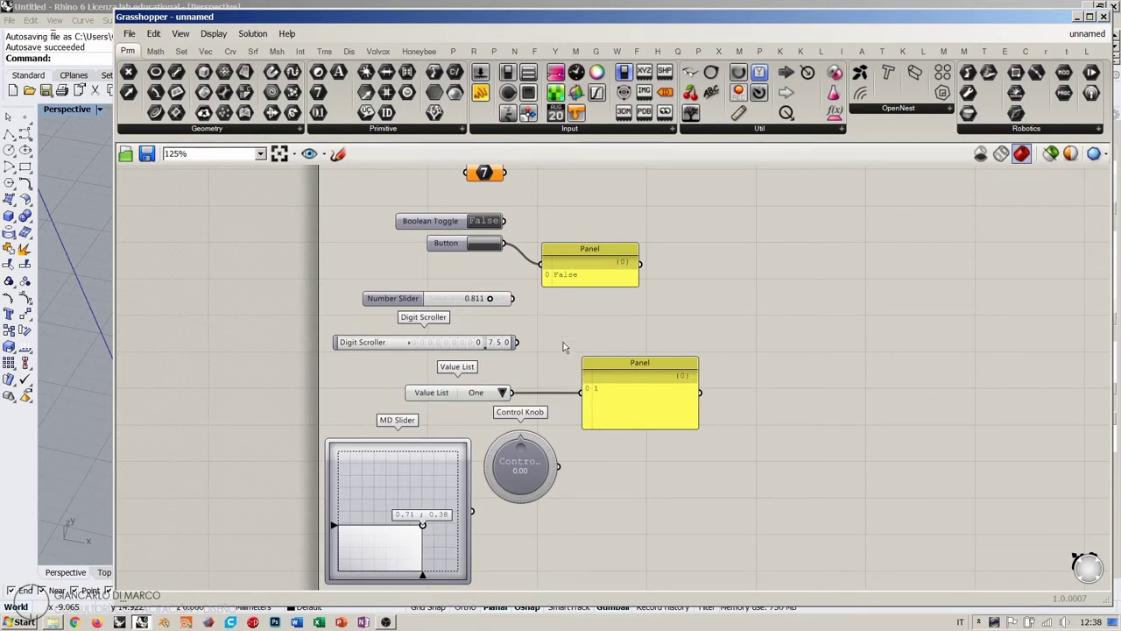
Nudge the Number Slider slightly to the right so its output lines up with the Digit Scroller's output.
left_click_drag(480, 306, 485, 305)
left_click_drag(534, 278, 325, 388)
left_click(650, 551)
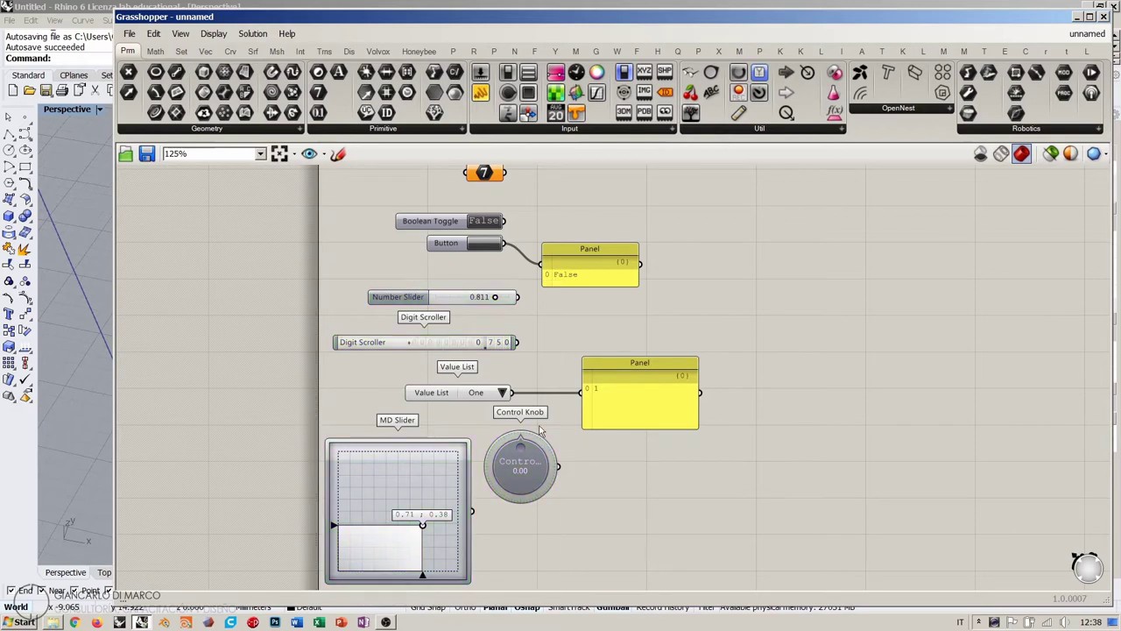
right_click_drag(473, 398, 460, 331)
right_click_drag(548, 312, 546, 334)
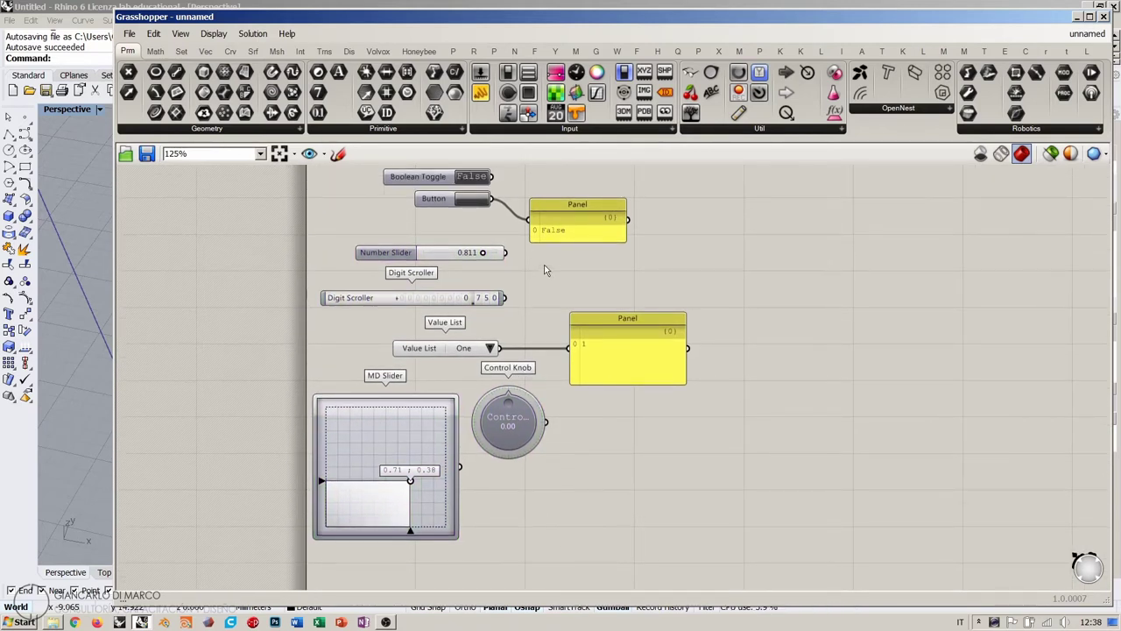
Add a Colour Wheel, position it below the Panel wired to the Value List, and undo its placement.
left_click(573, 130)
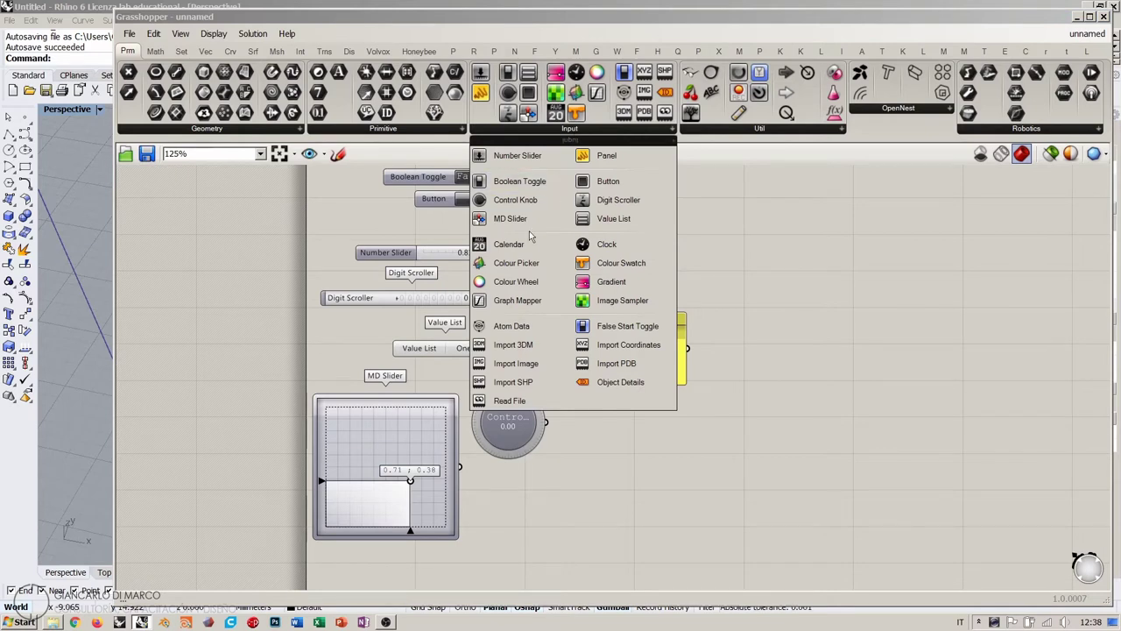
left_click(525, 282)
left_click(818, 312)
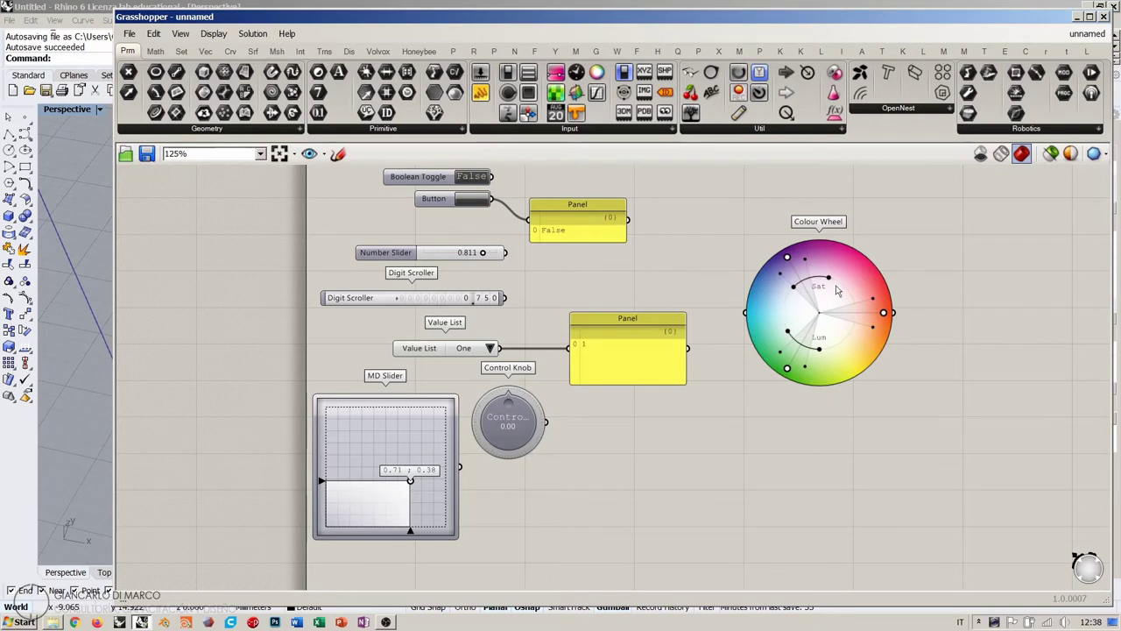
left_click_drag(836, 290, 681, 461)
left_click(745, 423)
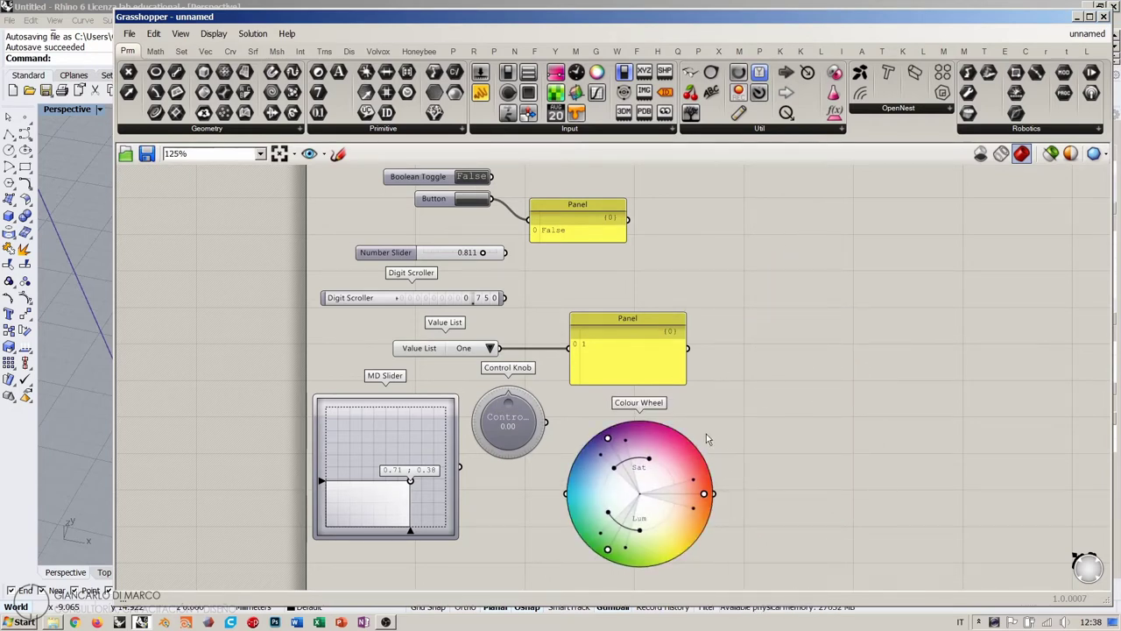
left_click_drag(701, 445, 694, 435)
left_click(771, 408)
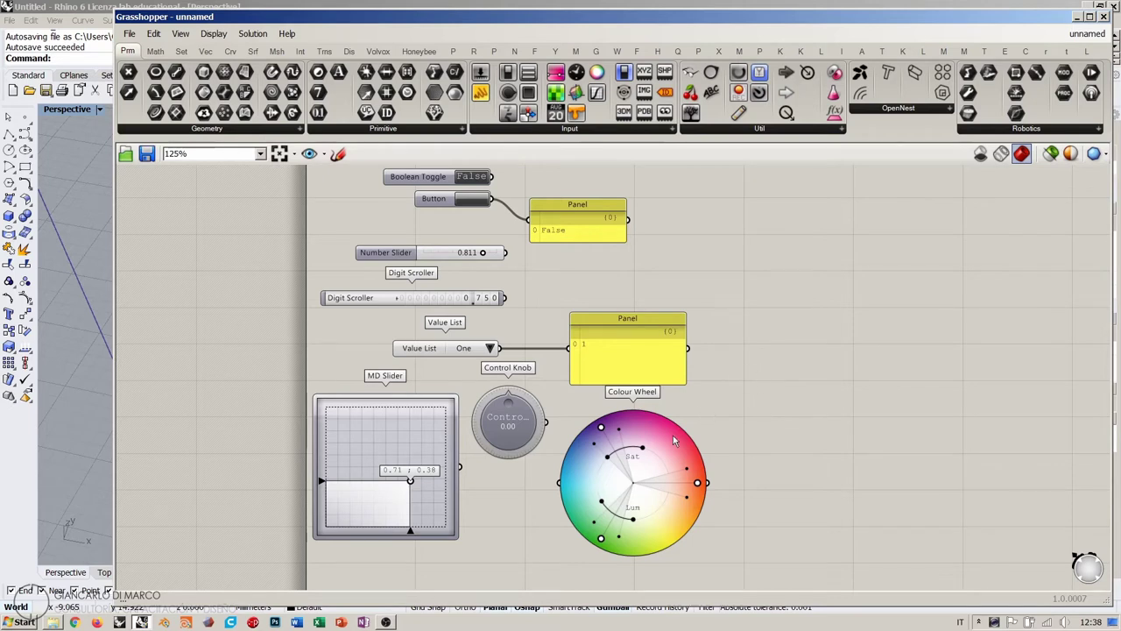
key("ctrl+z")
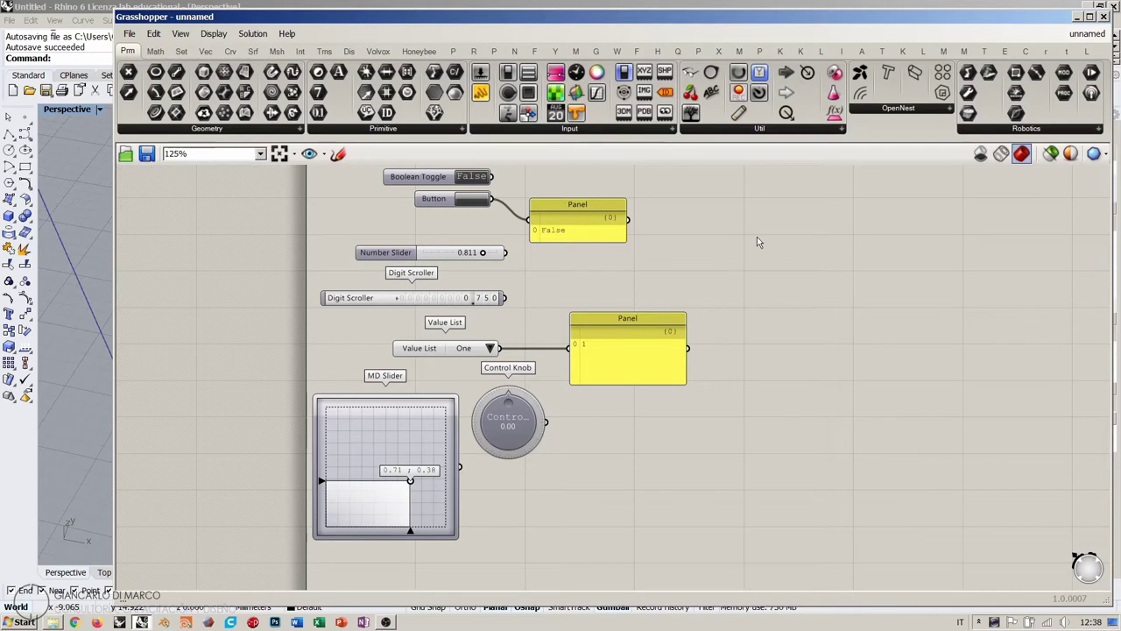
Add a False Start Toggle to the canvas and place it directly above the Boolean Toggle.
left_click(587, 130)
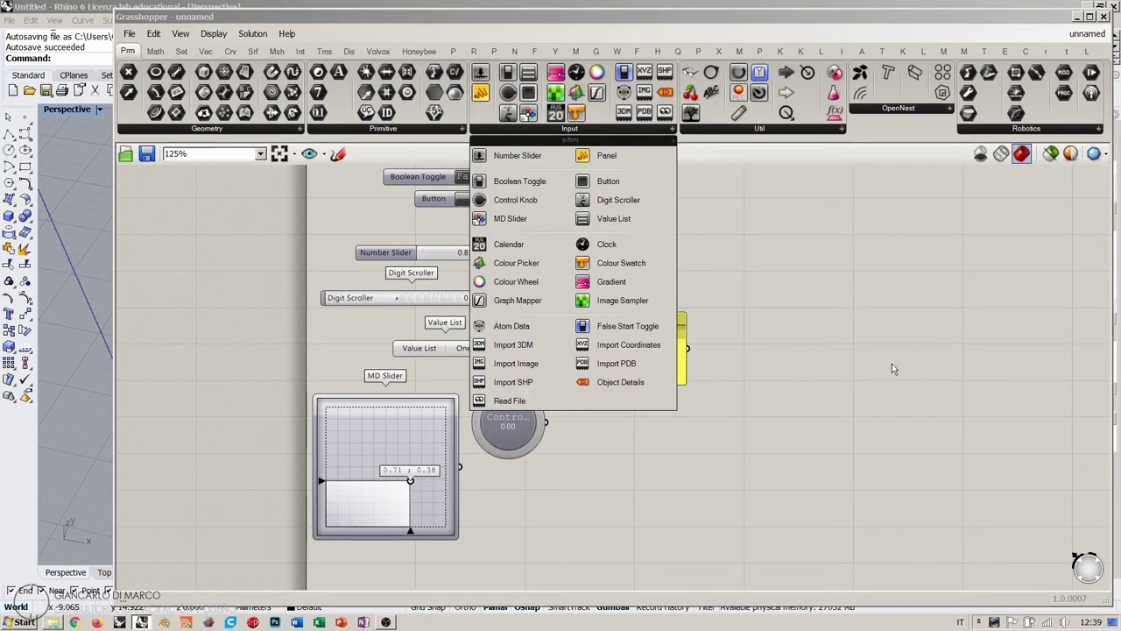
left_click(630, 331)
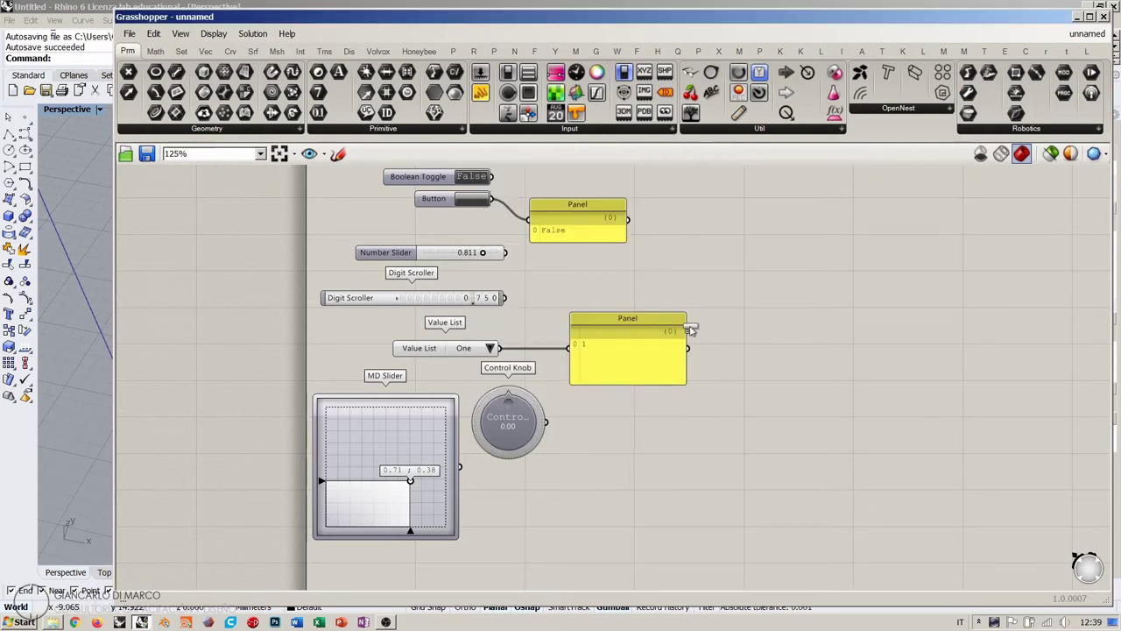
left_click(724, 210)
right_click_drag(695, 261, 767, 397)
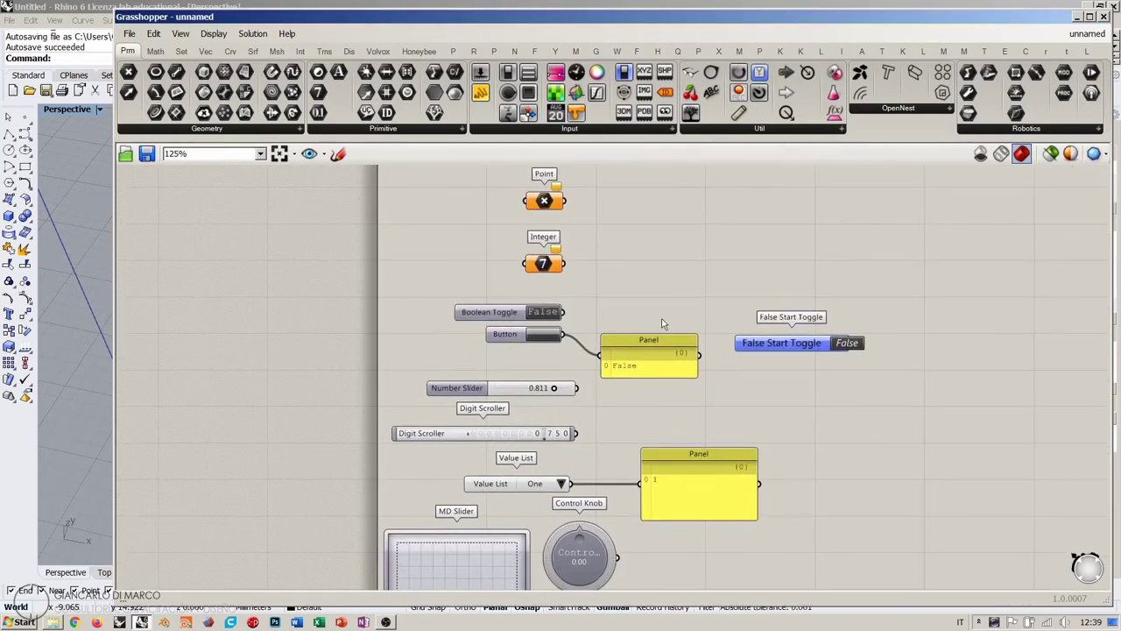
left_click_drag(778, 346, 452, 292)
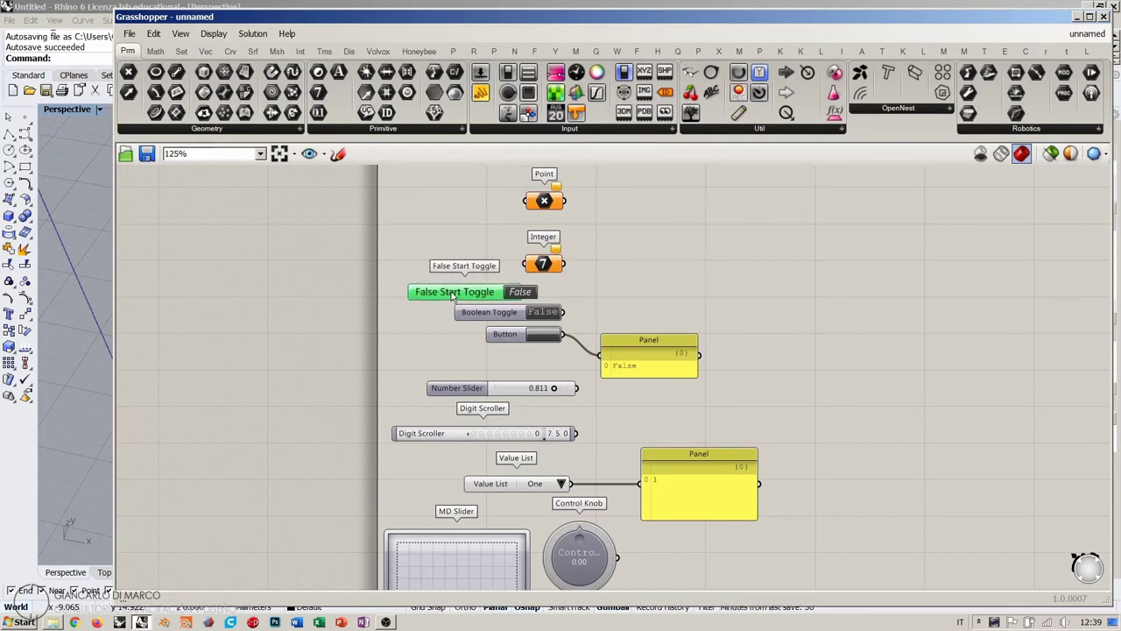
scroll(569, 292, "up", 4)
right_click_drag(593, 283, 636, 325)
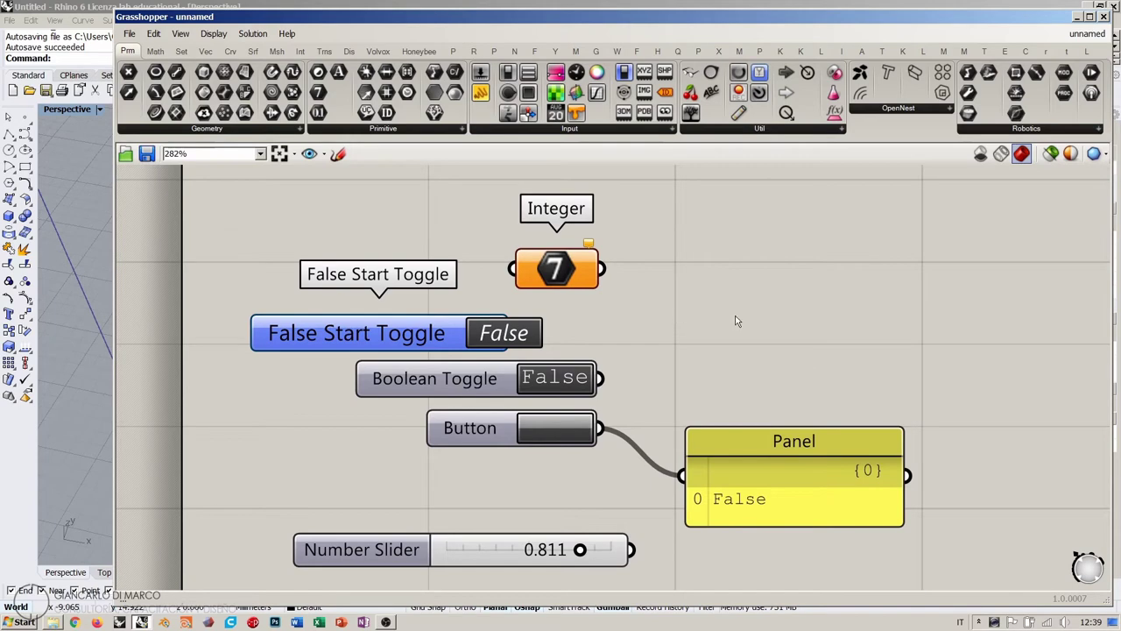
scroll(415, 340, "up", 4)
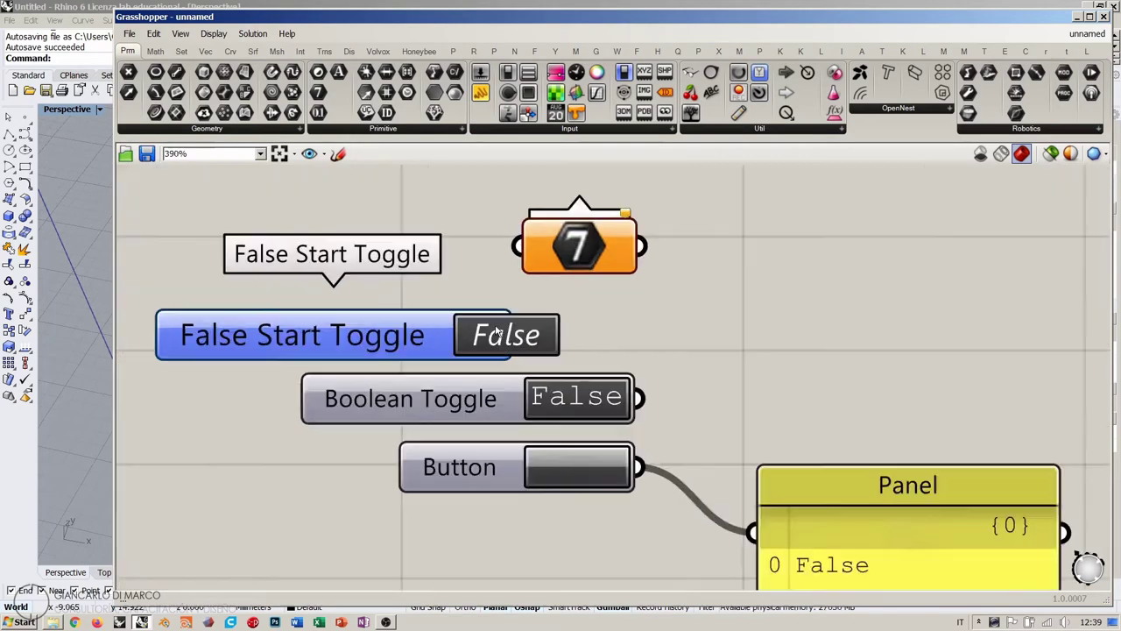
scroll(593, 401, "up", 1)
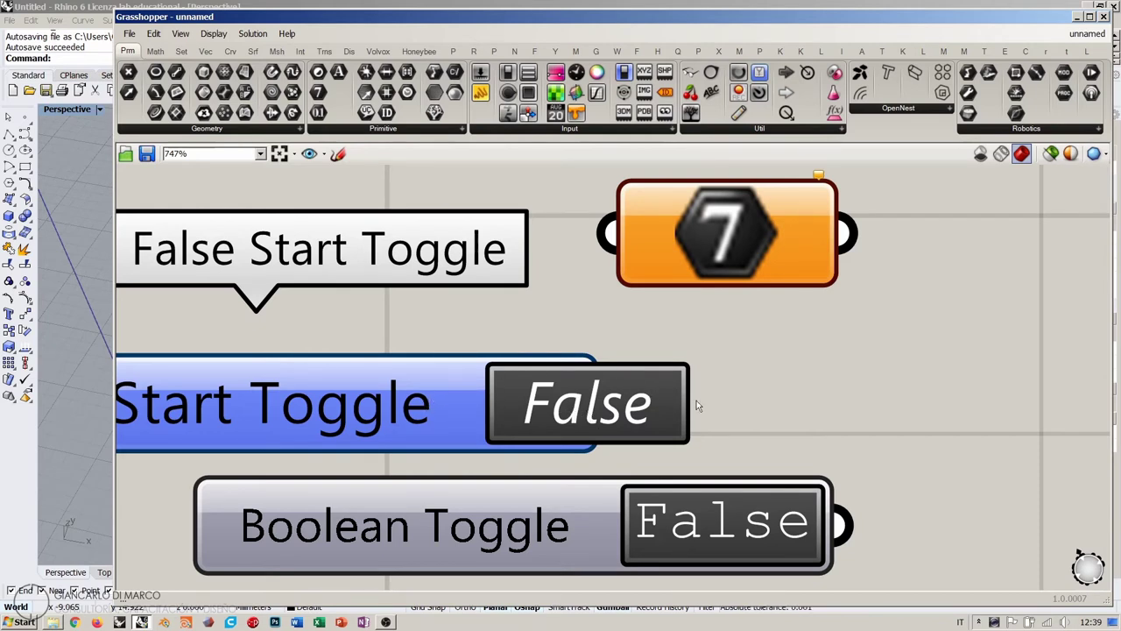
Switch the False Start Toggle repeatedly between True and False, ending on False.
scroll(671, 397, "down", 4)
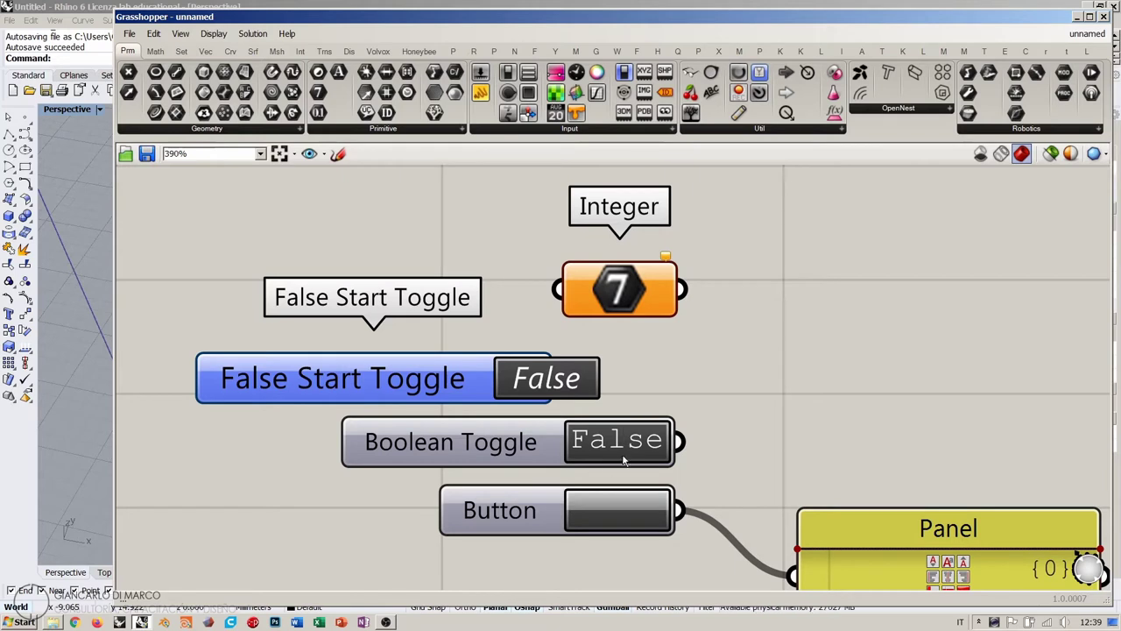
left_click(523, 383)
left_click(519, 386)
left_click(518, 383)
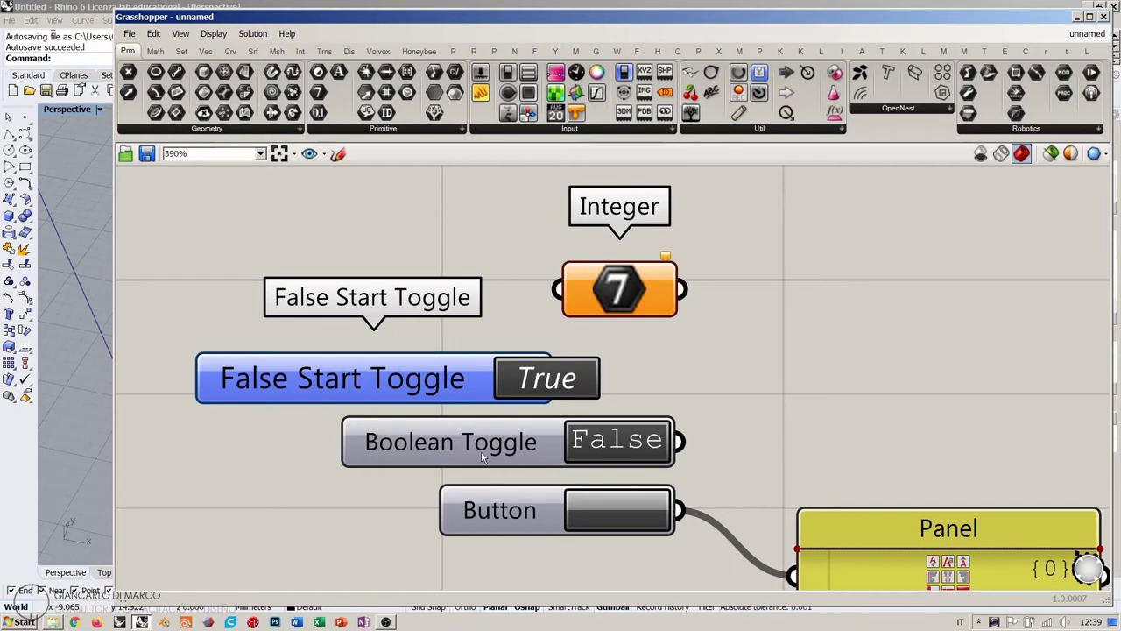
double_click(527, 387)
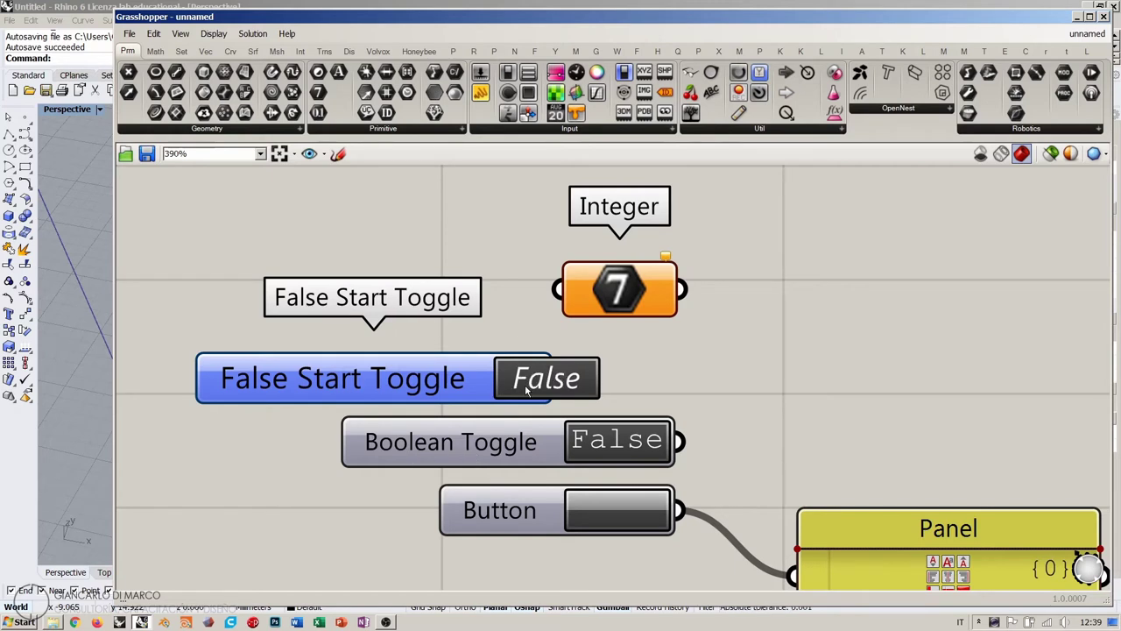
double_click(527, 385)
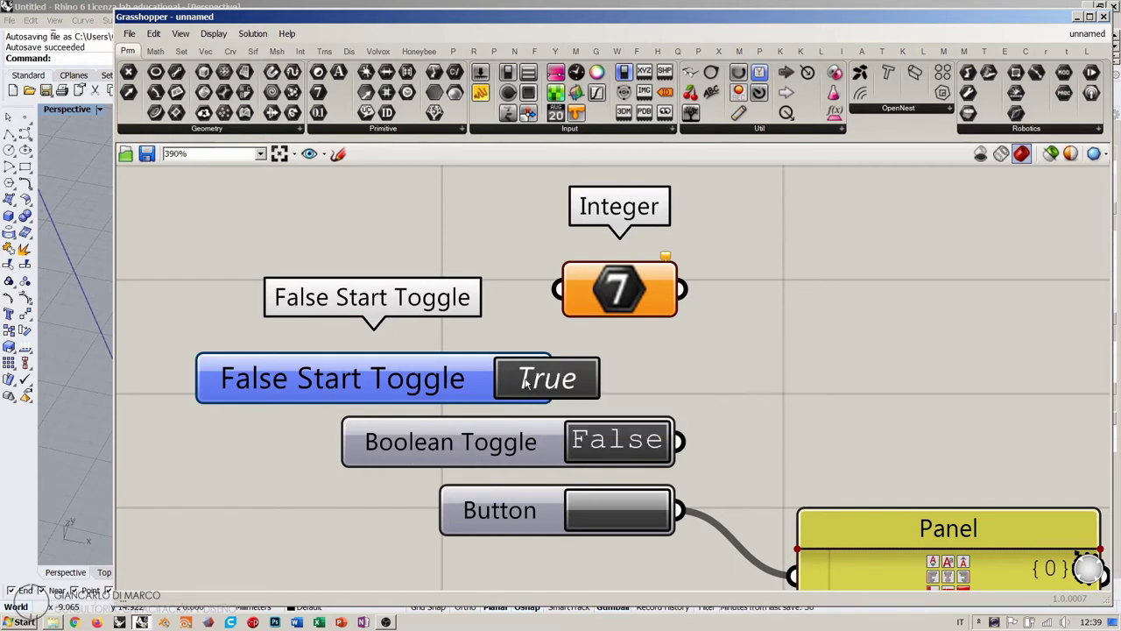
double_click(526, 386)
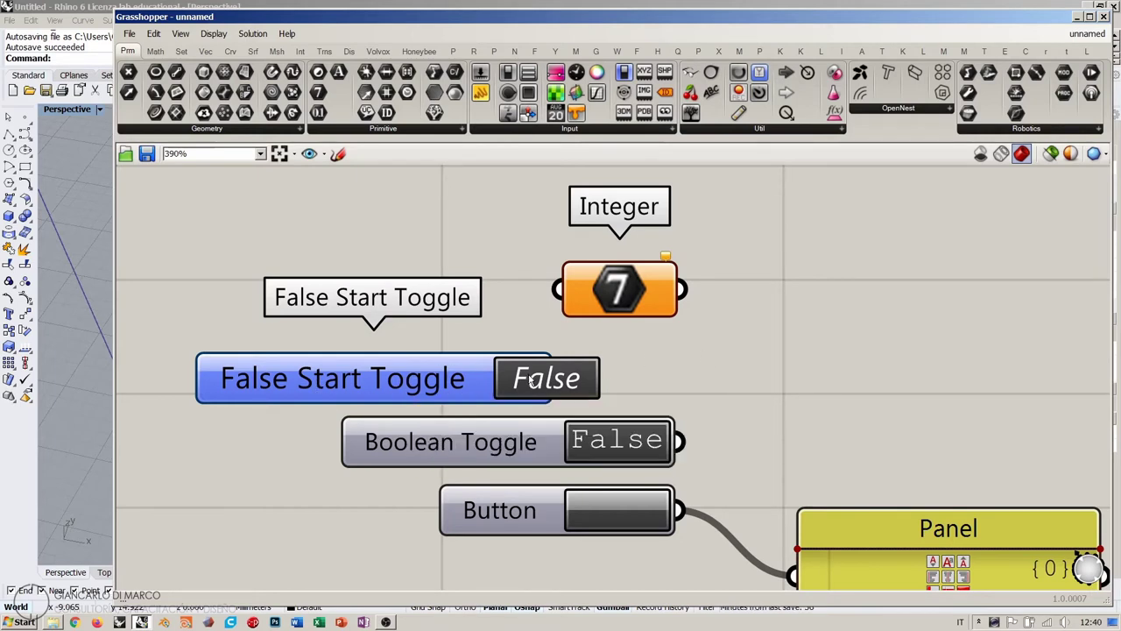
Set both the Boolean Toggle and the False Start Toggle to True.
left_click(499, 445)
left_click(618, 441)
left_click(789, 410)
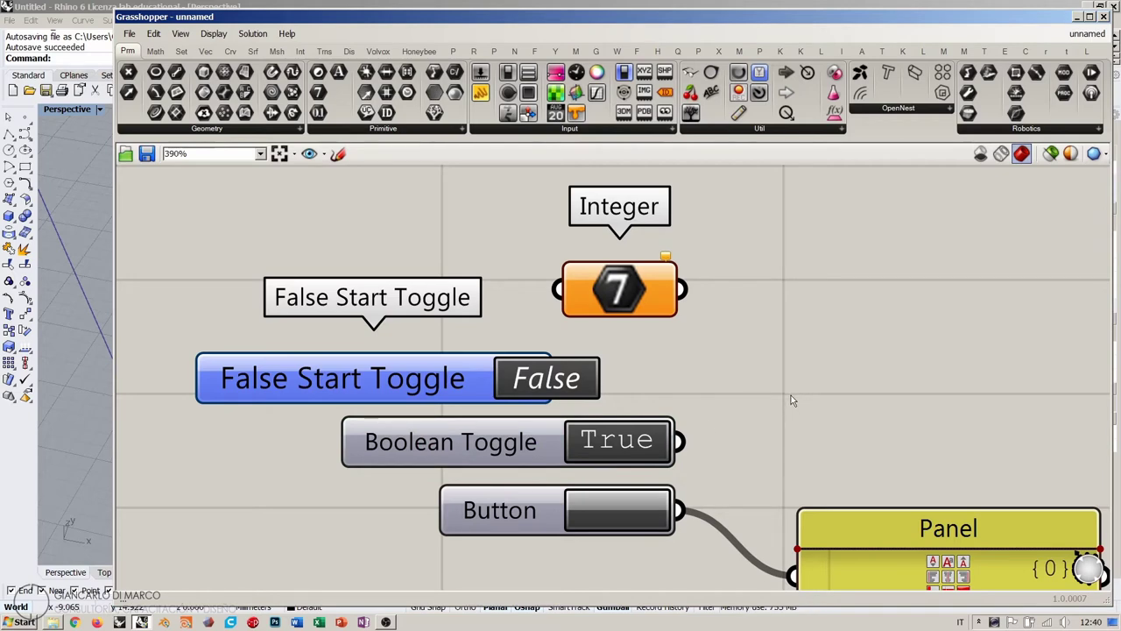
right_click_drag(532, 385, 465, 380)
left_click(473, 380)
right_click_drag(587, 392, 531, 383)
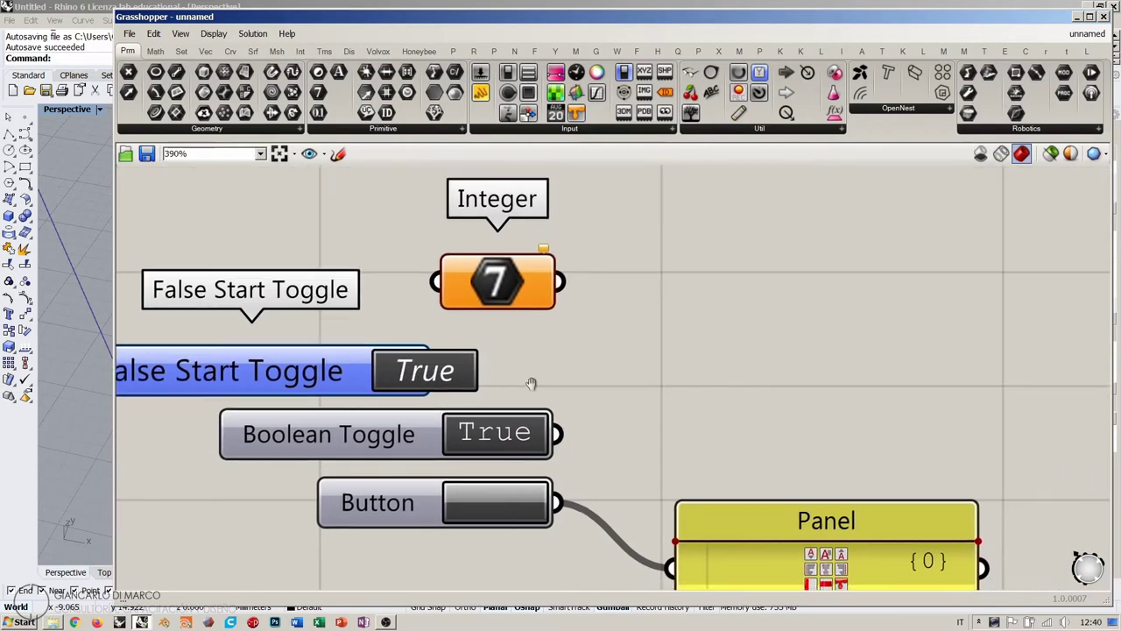
Duplicate the False Start Toggle onto the empty canvas above the Button's panel and delete the copy.
scroll(329, 372, "down", 3)
left_click(320, 374)
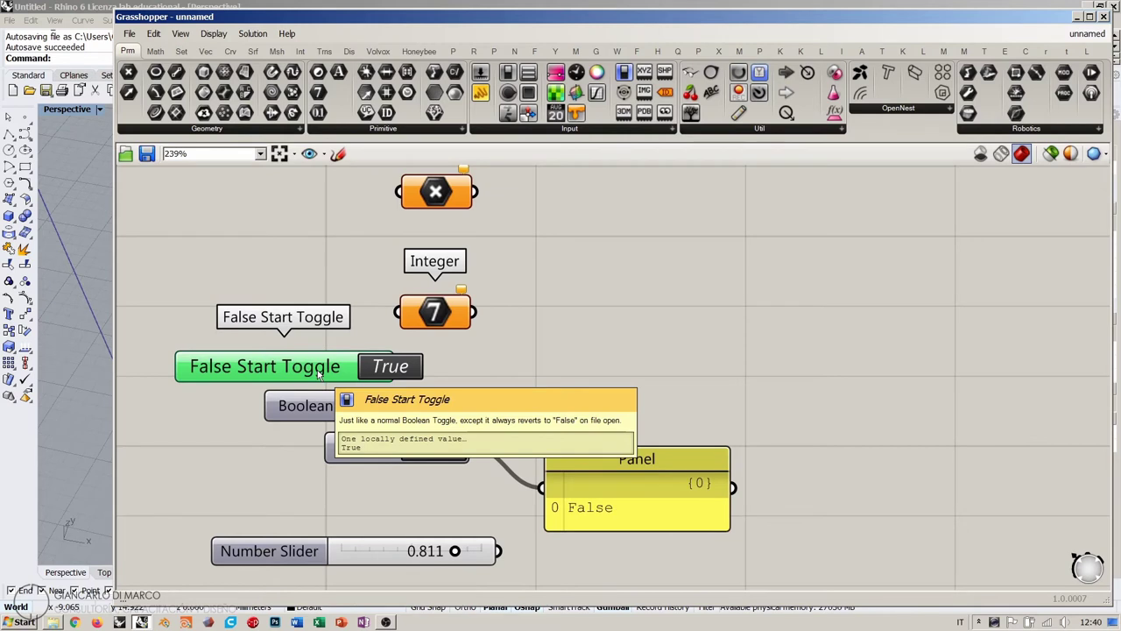
left_click_drag(320, 374, 715, 349, "alt")
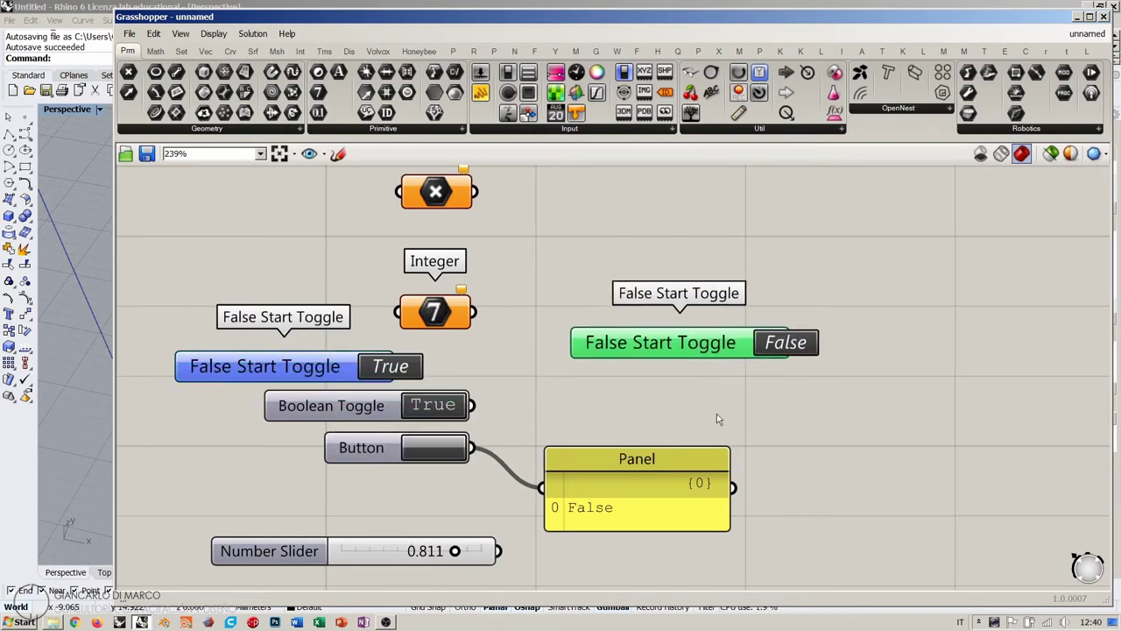
left_click(718, 412)
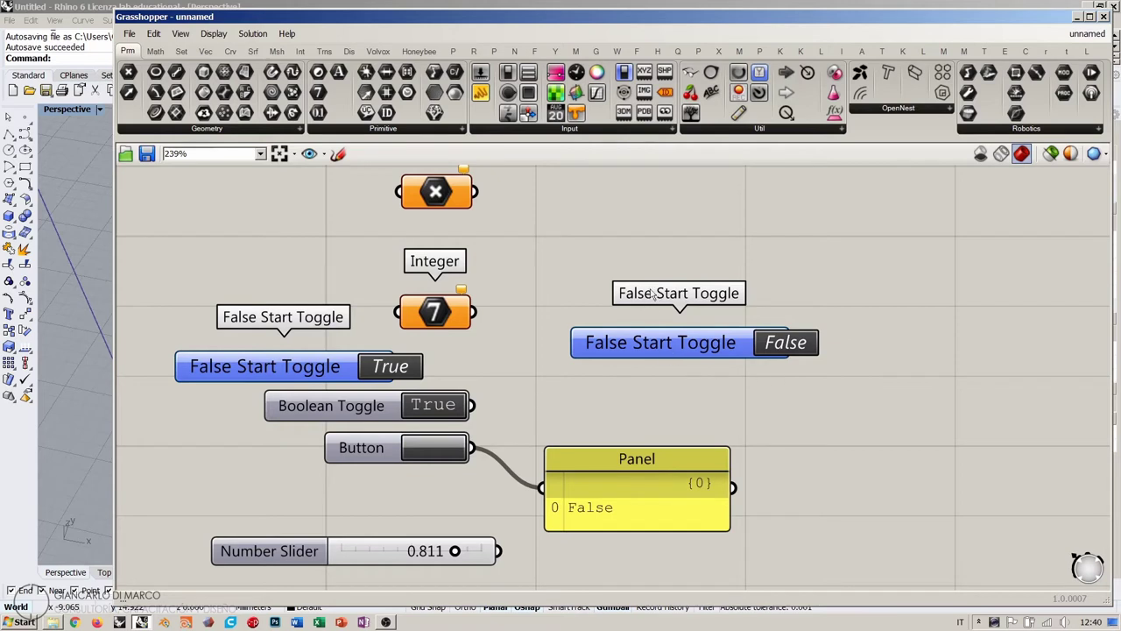
left_click(670, 356)
key("Delete")
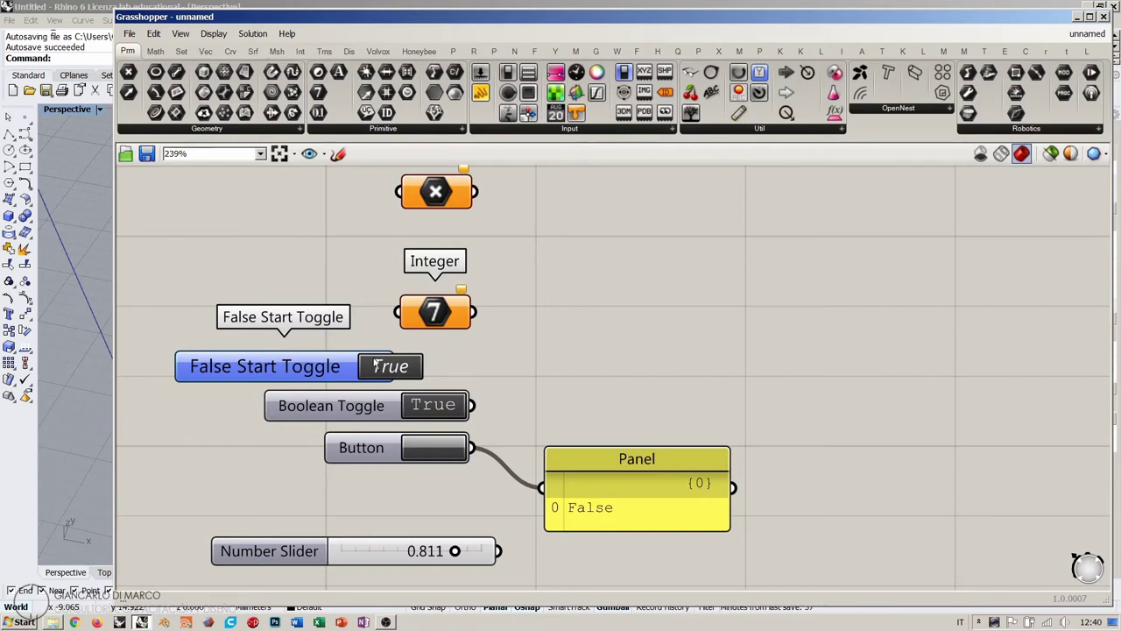
Shift the False Start Toggle slightly sideways so it sits closer to alignment above the Boolean Toggle.
left_click_drag(317, 366, 331, 368)
left_click(548, 368)
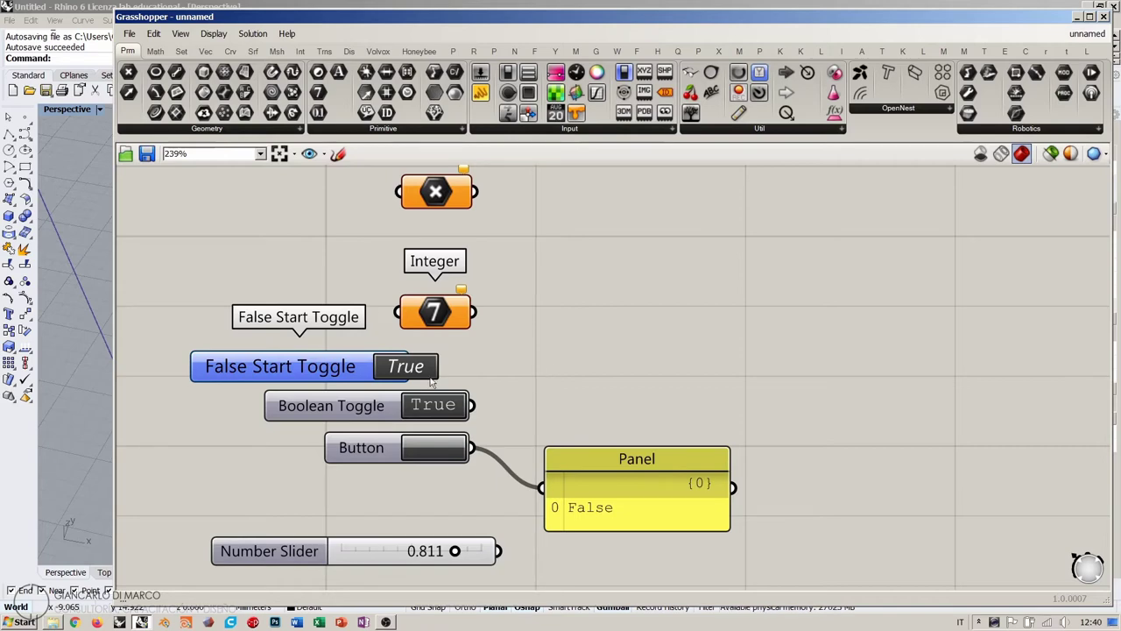
scroll(309, 397, "up", 3)
right_click_drag(306, 396, 385, 399)
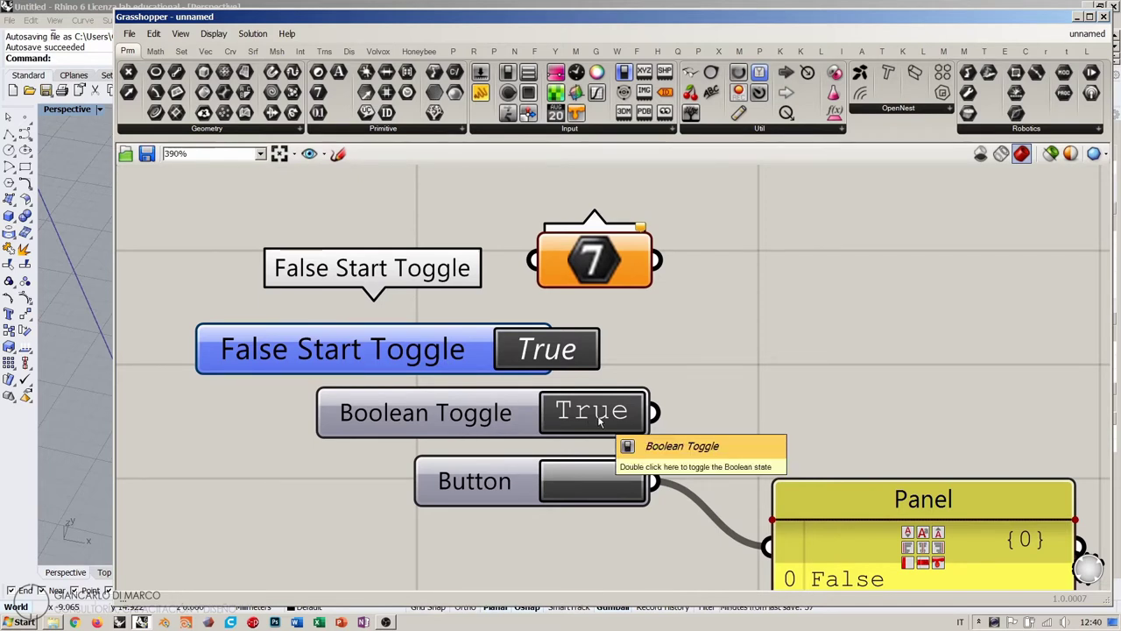
left_click(490, 419)
left_click(692, 373)
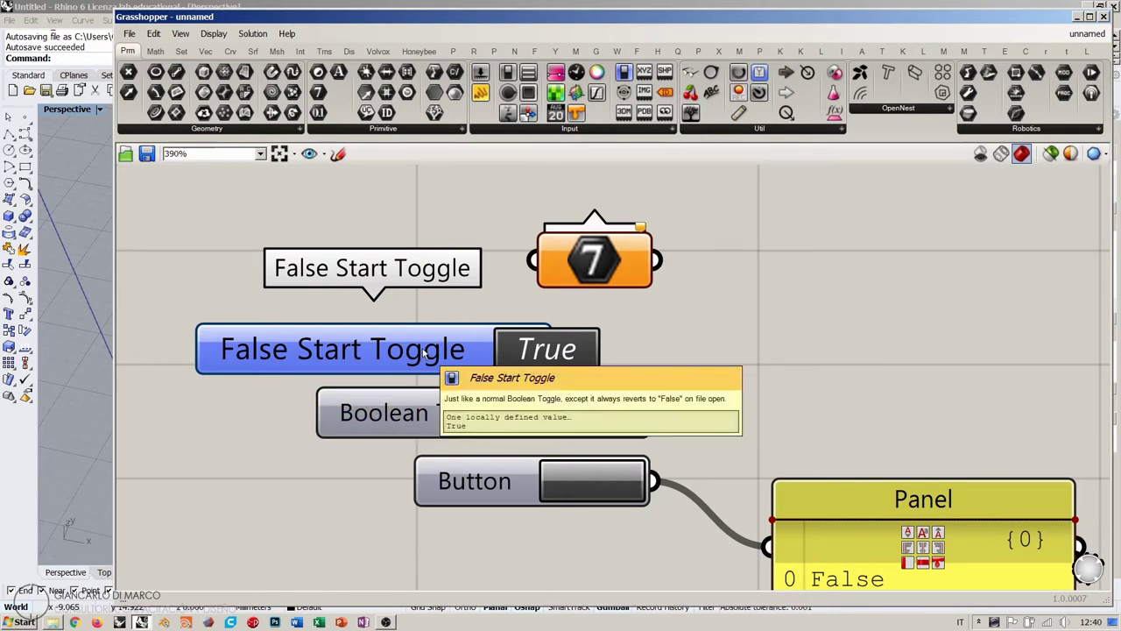
Flip the False Start Toggle's value several times and leave it set to False.
left_click(545, 350)
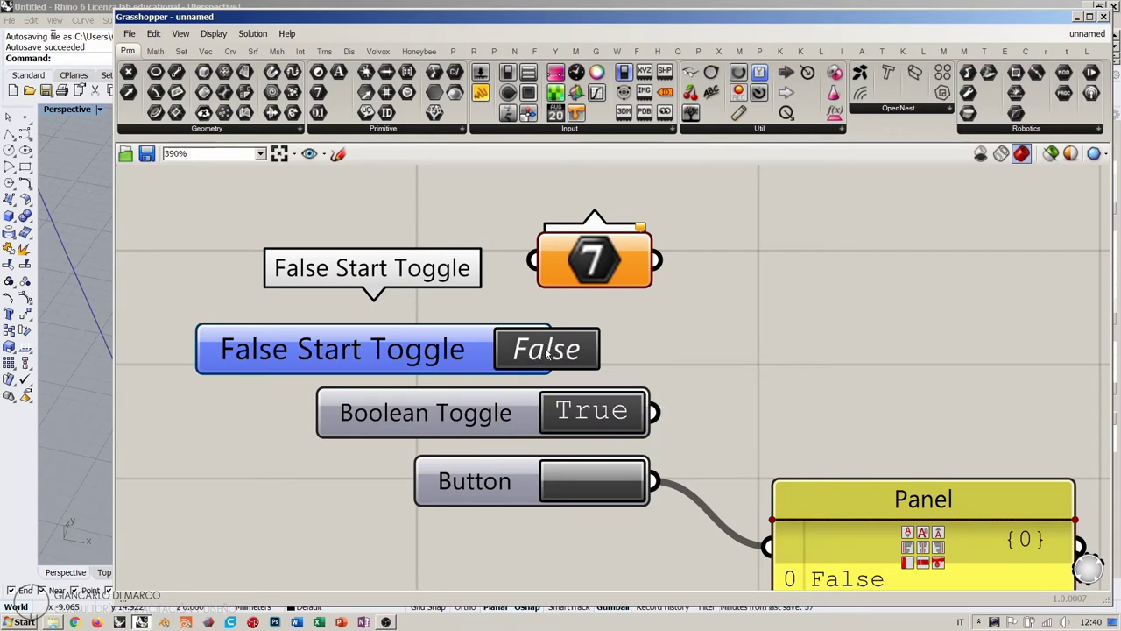
left_click(547, 350)
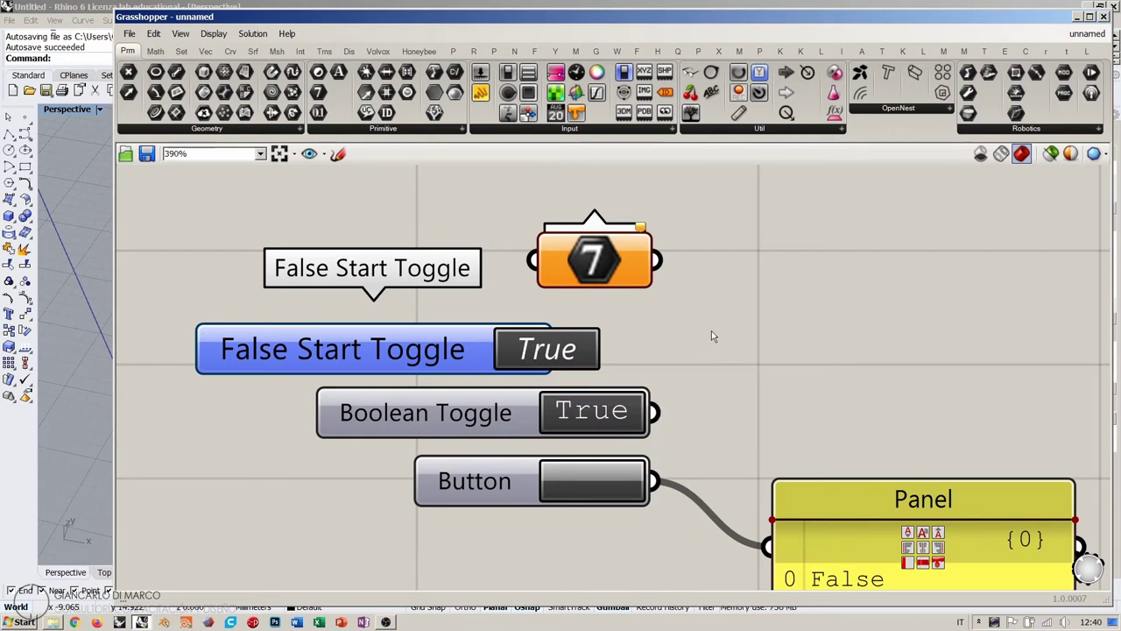
left_click(468, 349)
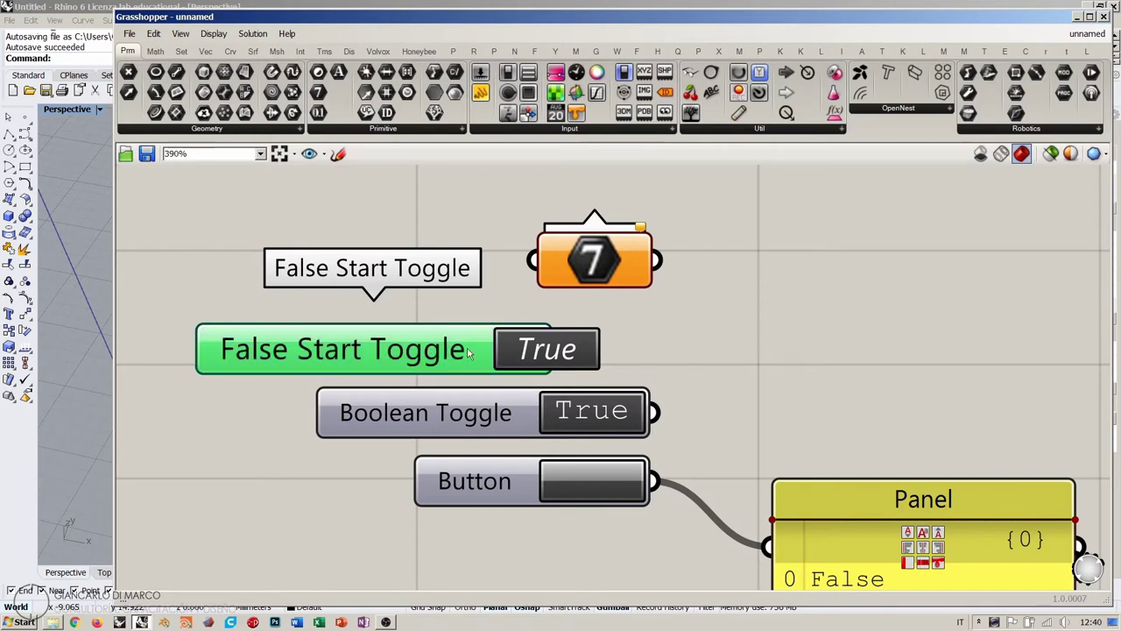
left_click(534, 351)
left_click(692, 346)
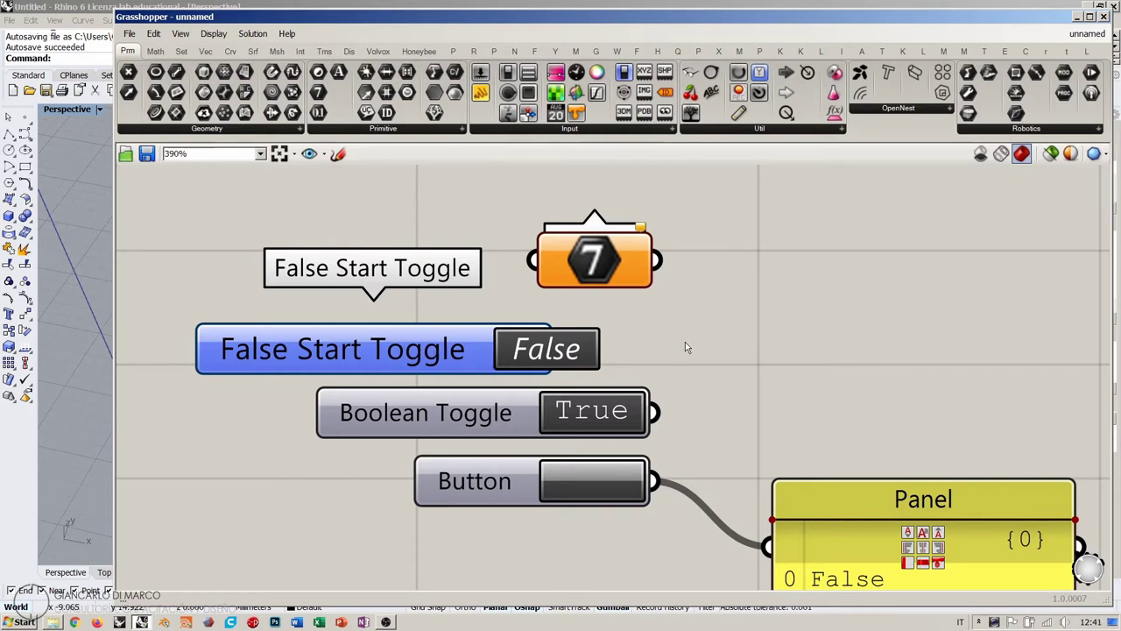
Move the Button and the Boolean Toggle slightly down to open space beneath the False Start Toggle.
left_click_drag(489, 478, 485, 495)
left_click(486, 425)
left_click_drag(484, 423, 480, 437)
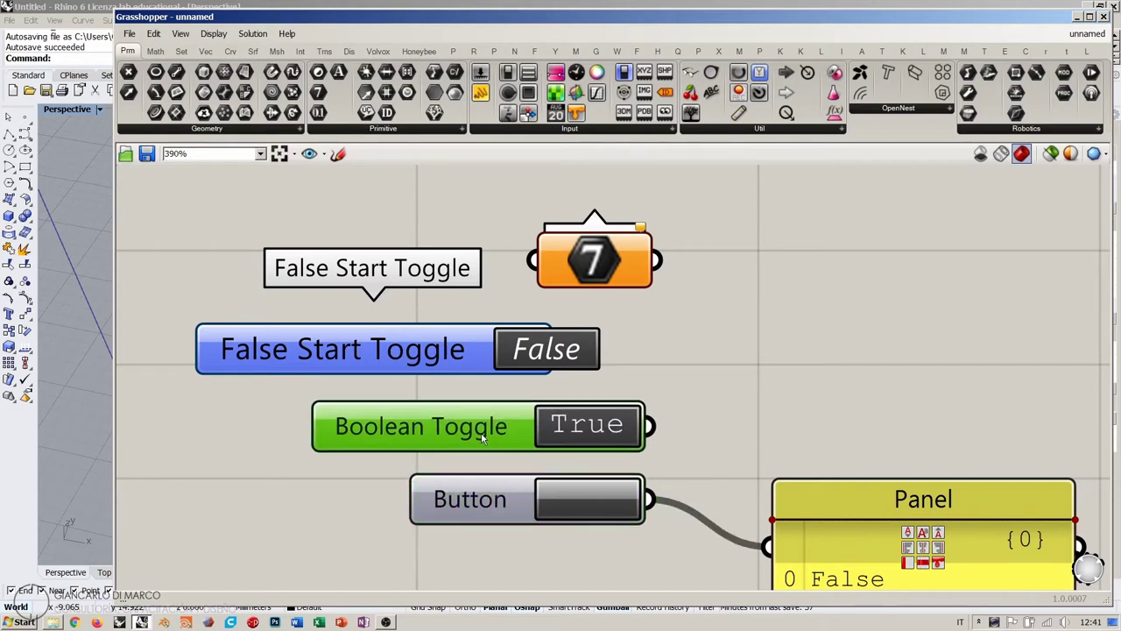
left_click(705, 375)
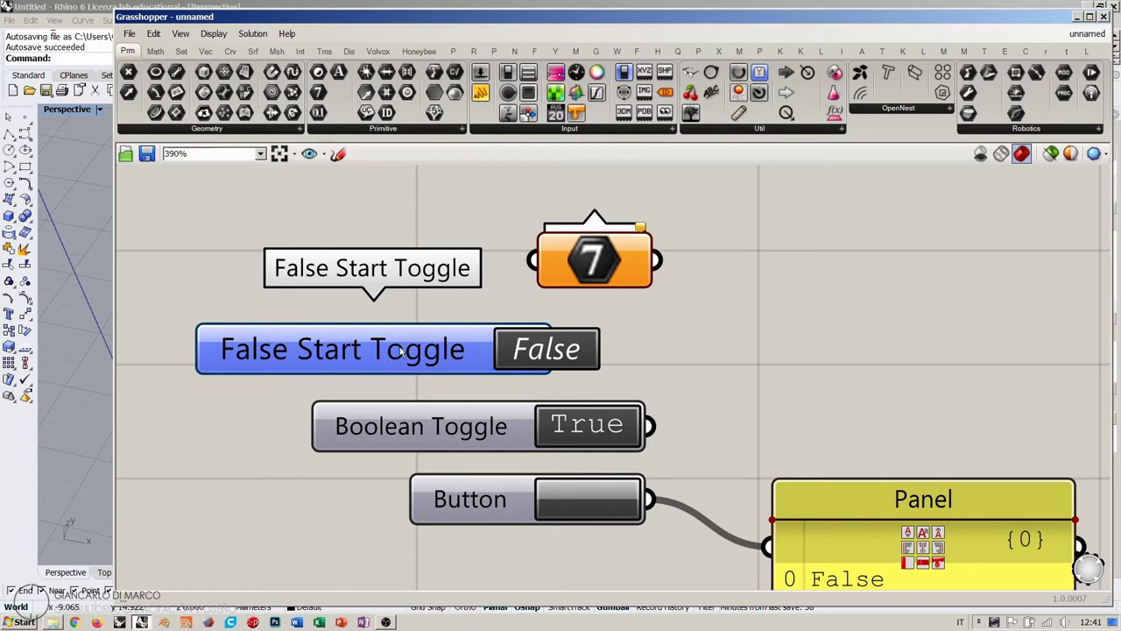
Place a Param Viewer component on the empty canvas beside the Point and Integer parameters.
scroll(333, 372, "down", 5)
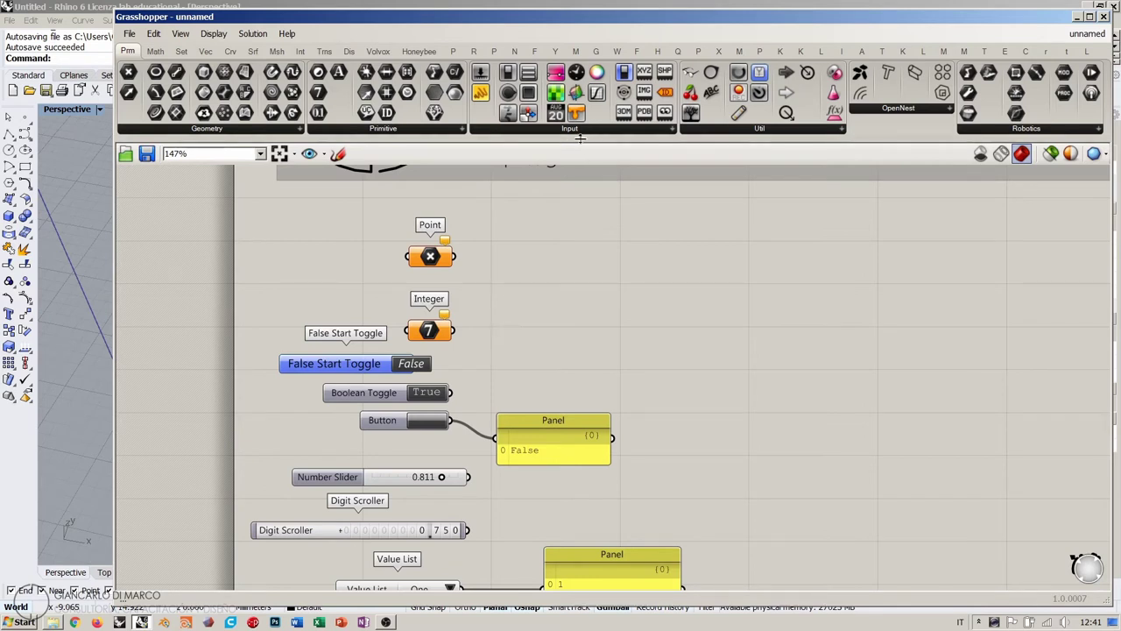
left_click(746, 132)
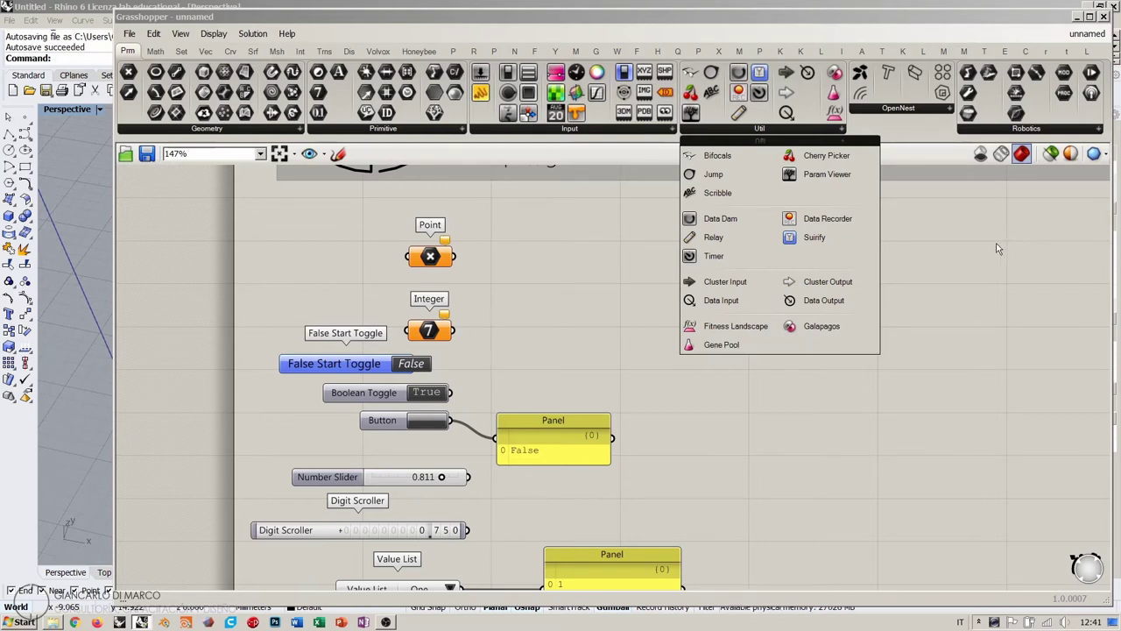
left_click(828, 174)
mouse_move(747, 282)
left_mouse_down()
mouse_move(720, 283)
mouse_move(741, 293)
left_mouse_up()
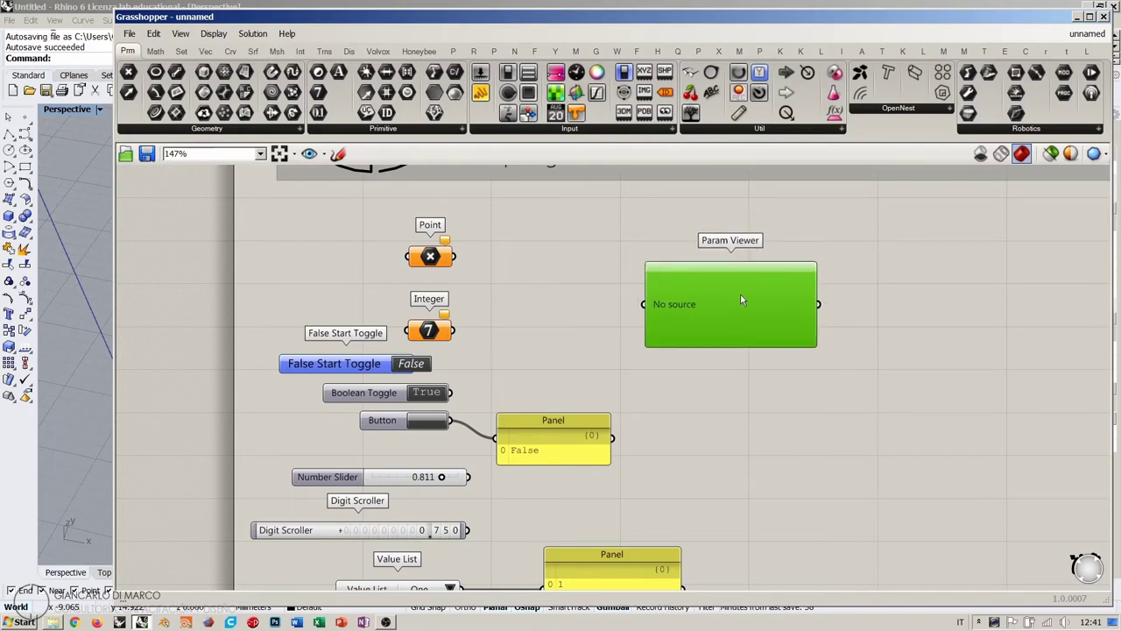
left_click(908, 321)
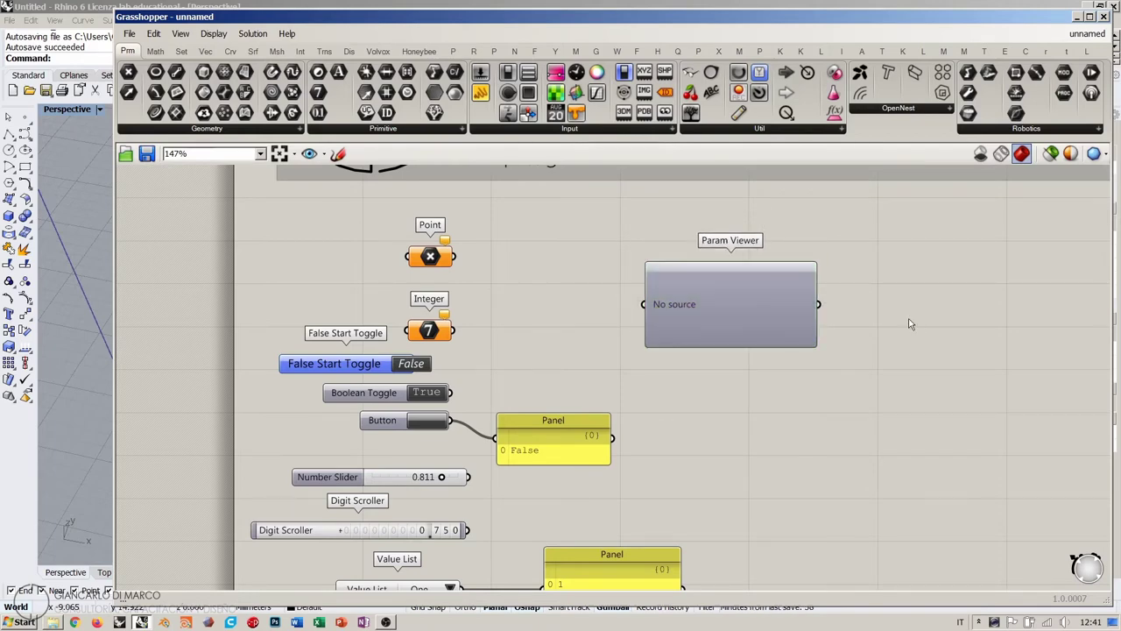
Move the Param Viewer down so it sits beside the panel connected to the Button.
right_click_drag(840, 277, 804, 255)
scroll(803, 261, "down", 3)
scroll(737, 253, "up", 1)
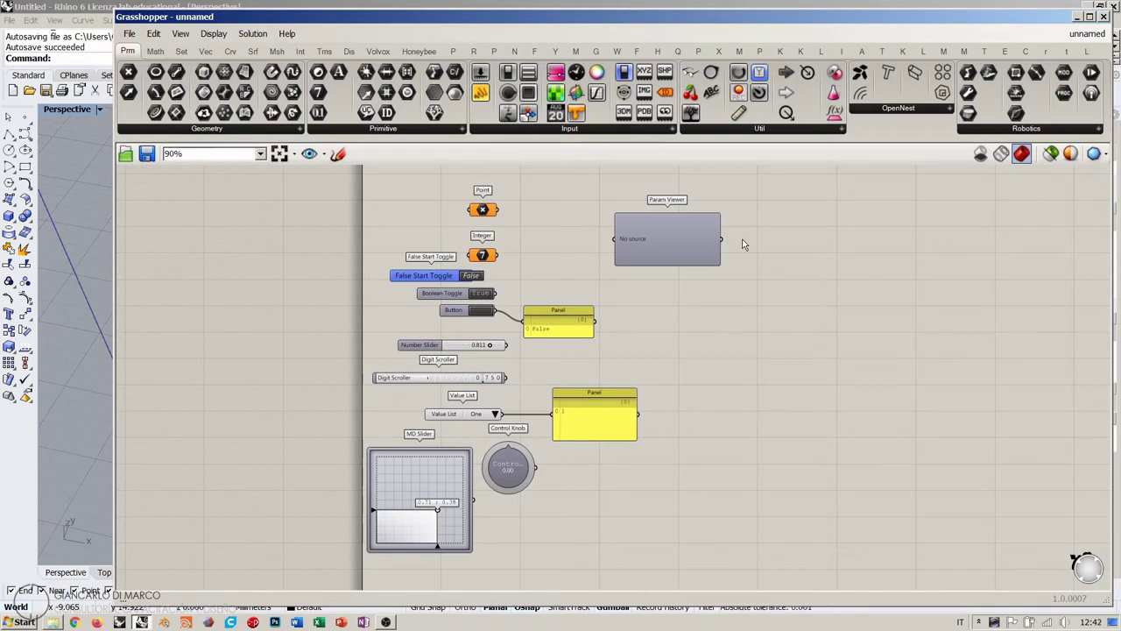
left_click_drag(671, 246, 678, 339)
left_click(708, 400)
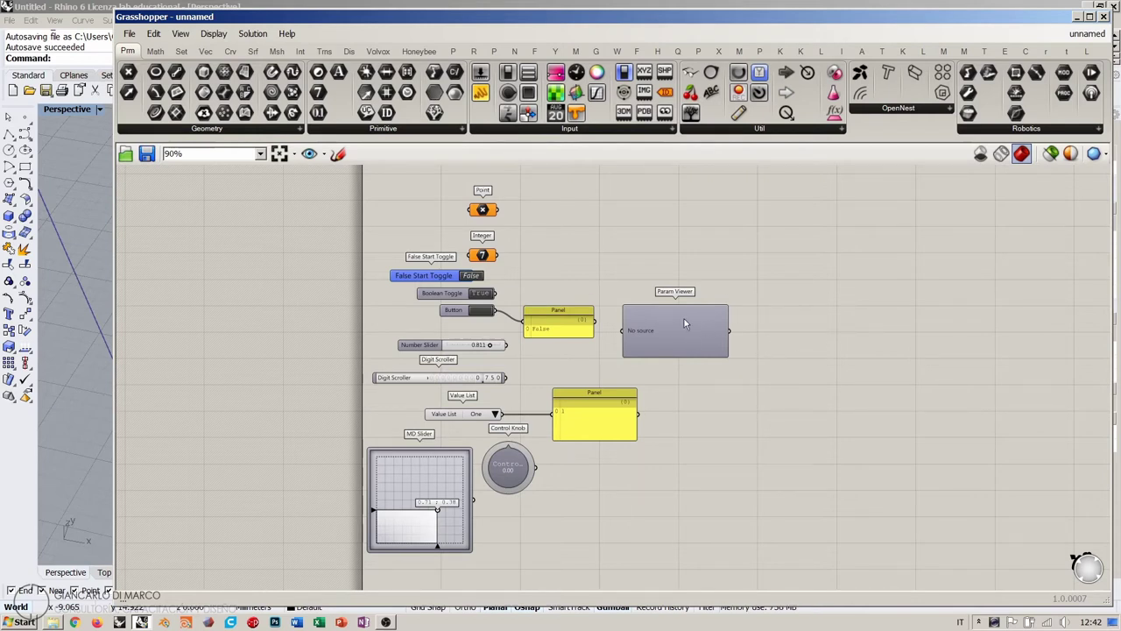
Move everything from the Button down, including sliders, Value List, Control Knob, panels and Param Viewer, further below the Boolean Toggle.
right_click_drag(692, 276, 696, 346)
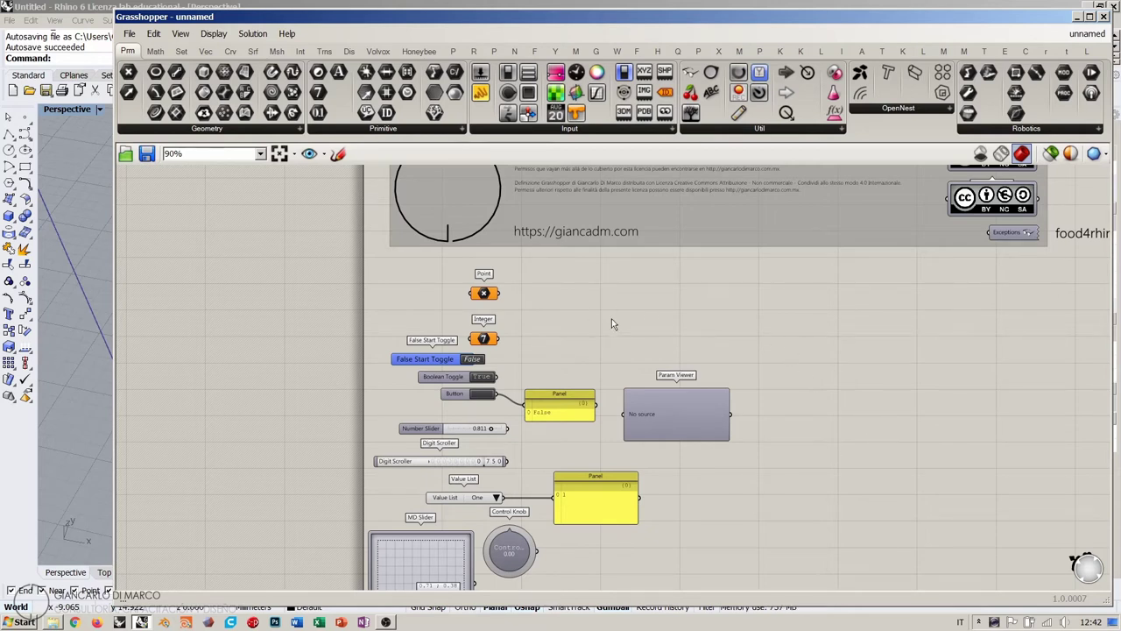
scroll(581, 306, "down", 2)
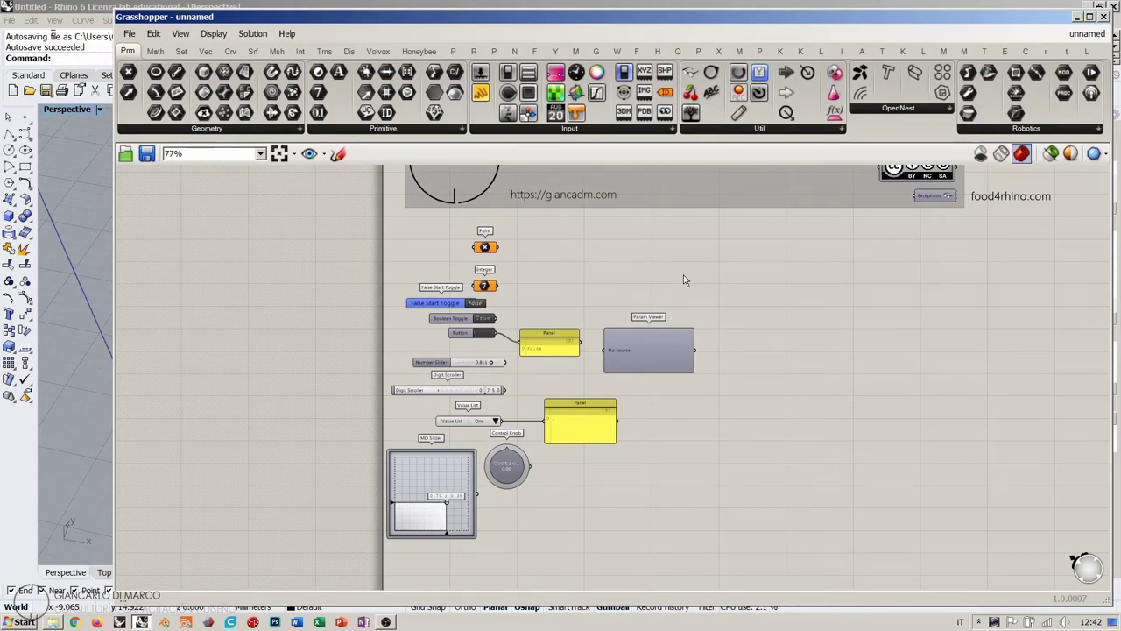
left_click_drag(823, 552, 332, 329)
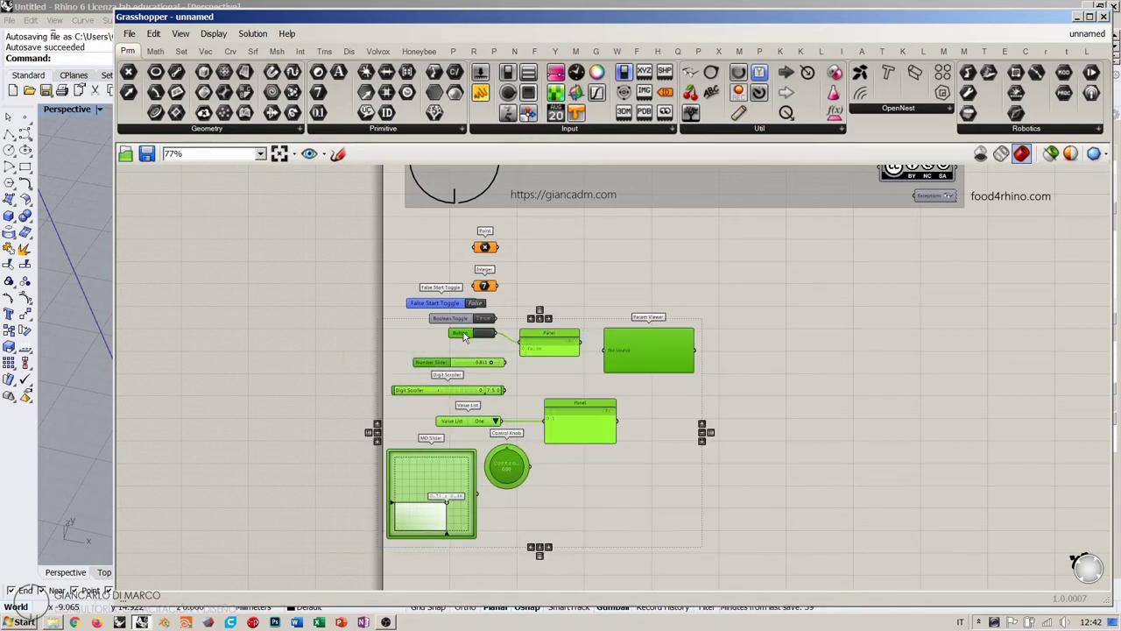
left_click_drag(464, 337, 494, 375)
left_click(511, 329)
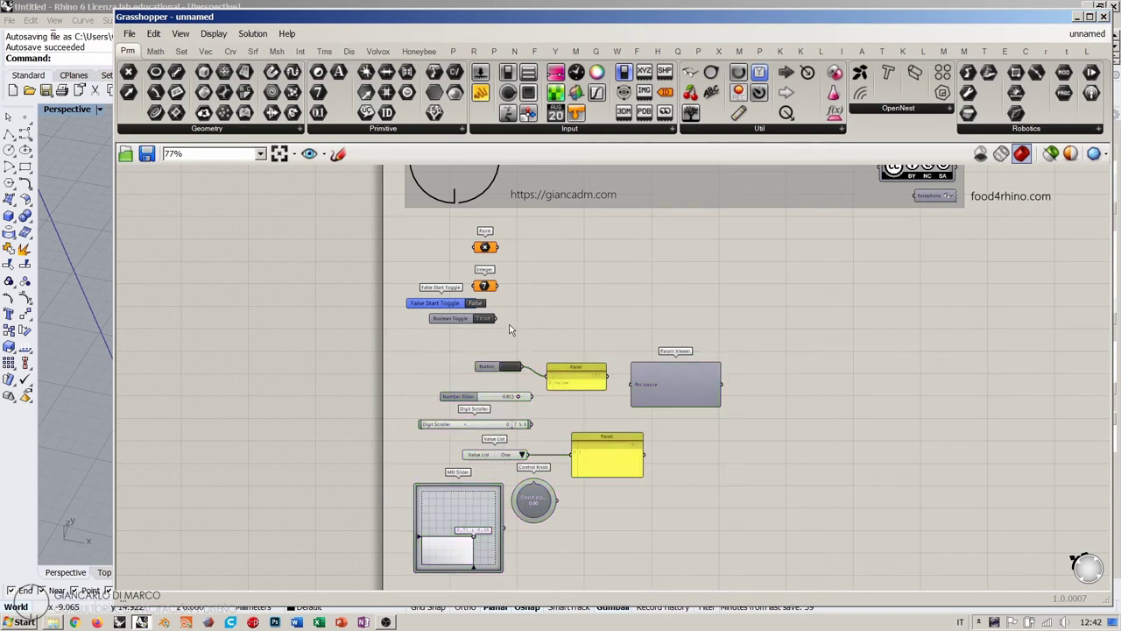
left_click_drag(753, 340, 419, 572)
left_click_drag(479, 495, 471, 516)
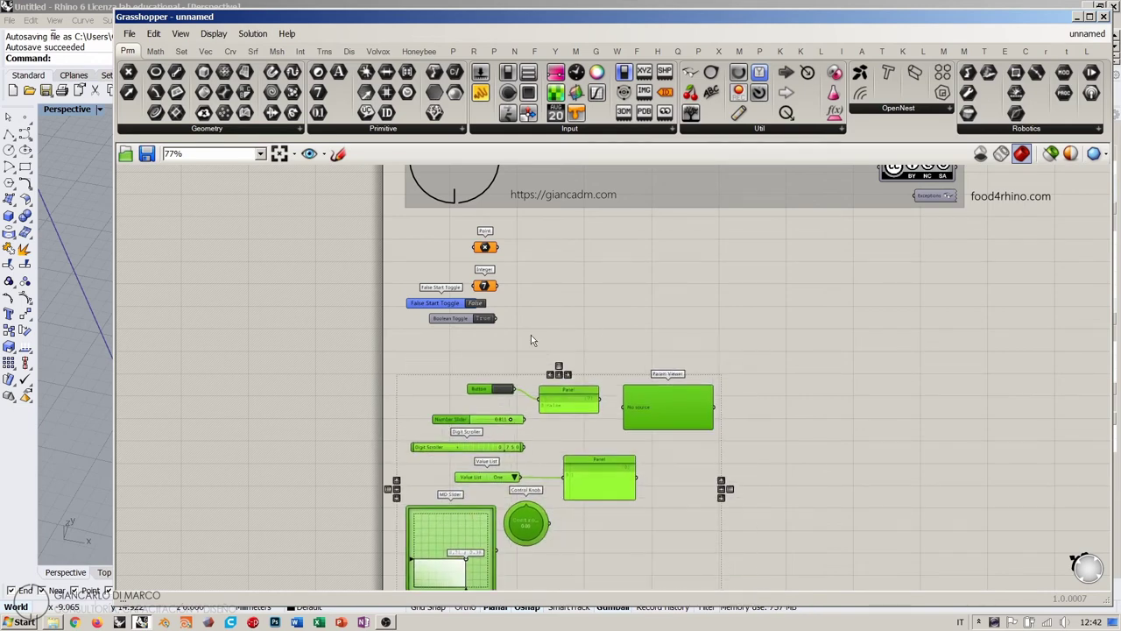
left_click(531, 339)
Space out the upper column by moving the Boolean Toggle and False Start Toggle down and the Integer and Point parameters up.
scroll(531, 340, "up", 5)
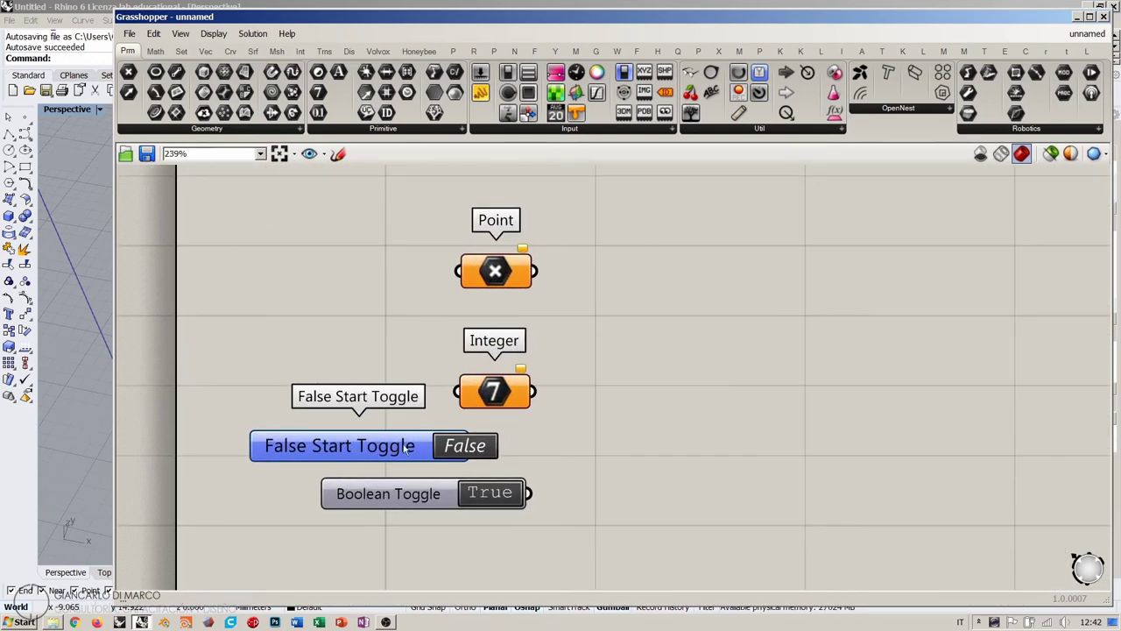
left_click_drag(425, 495, 425, 530)
left_click_drag(400, 448, 428, 487)
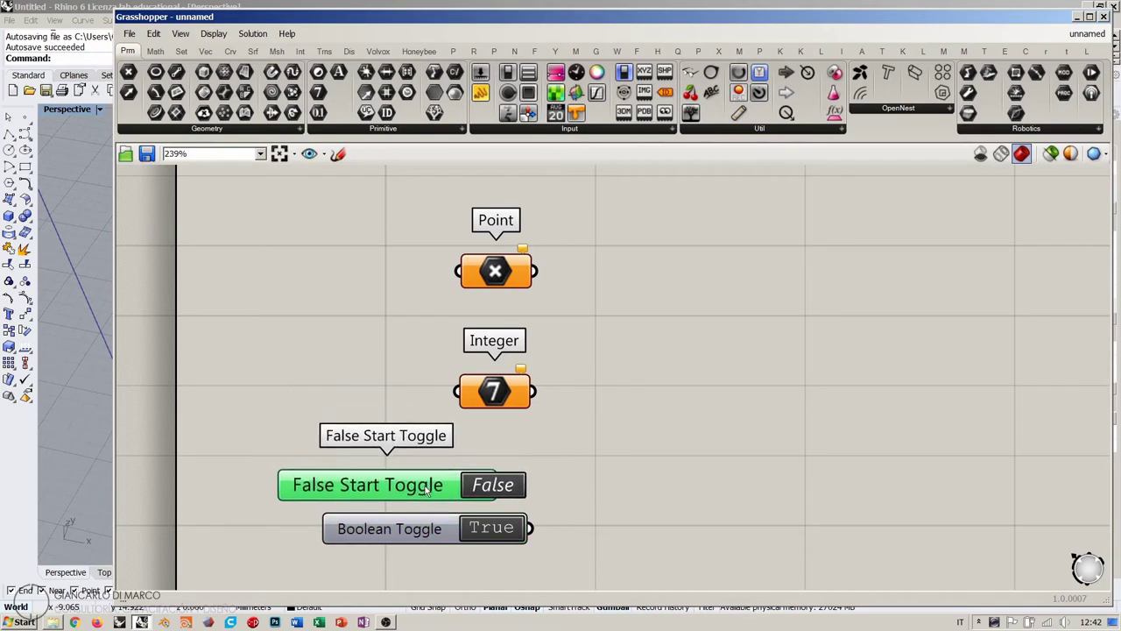
left_click_drag(500, 394, 499, 377)
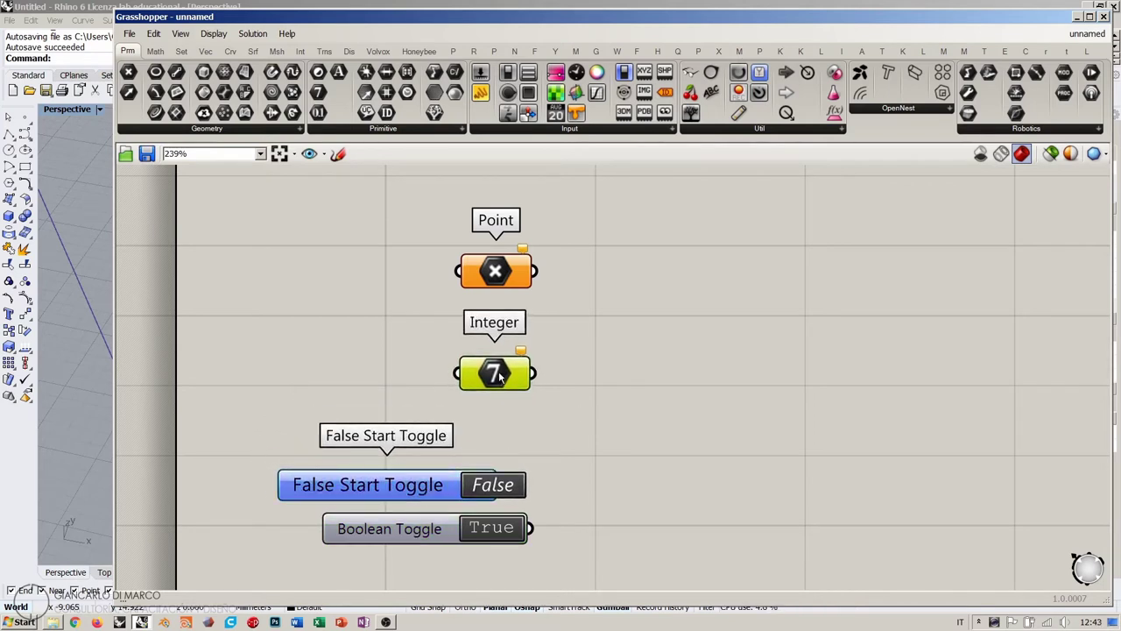
left_click_drag(498, 273, 496, 254)
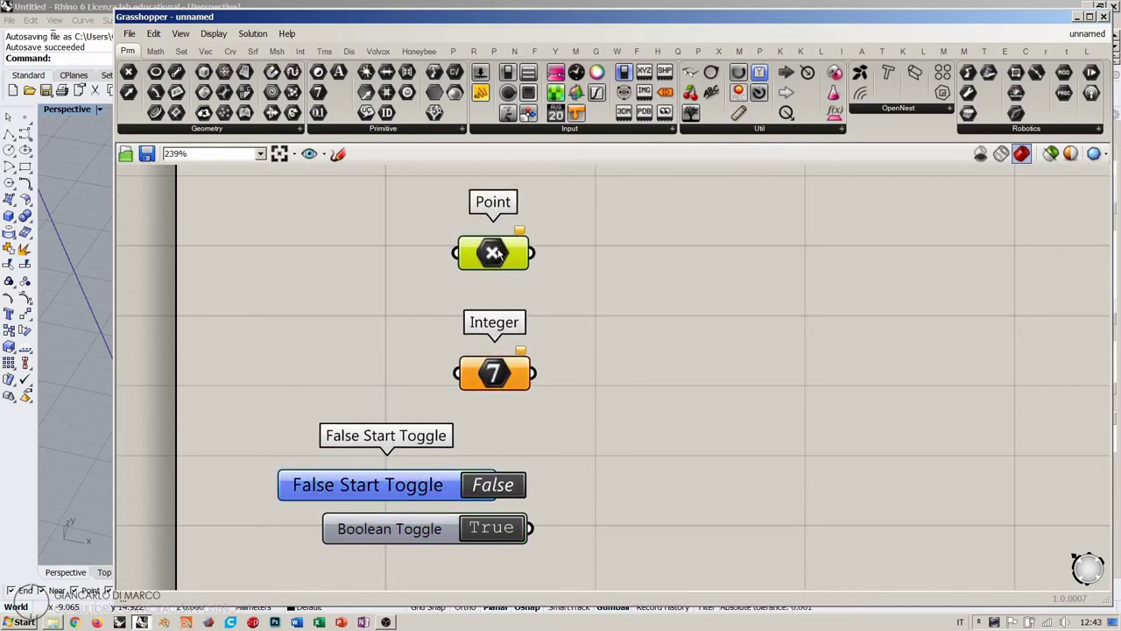
Even out the column by moving the Integer parameter up towards Point and both toggles closer below it.
left_click_drag(507, 377, 502, 362)
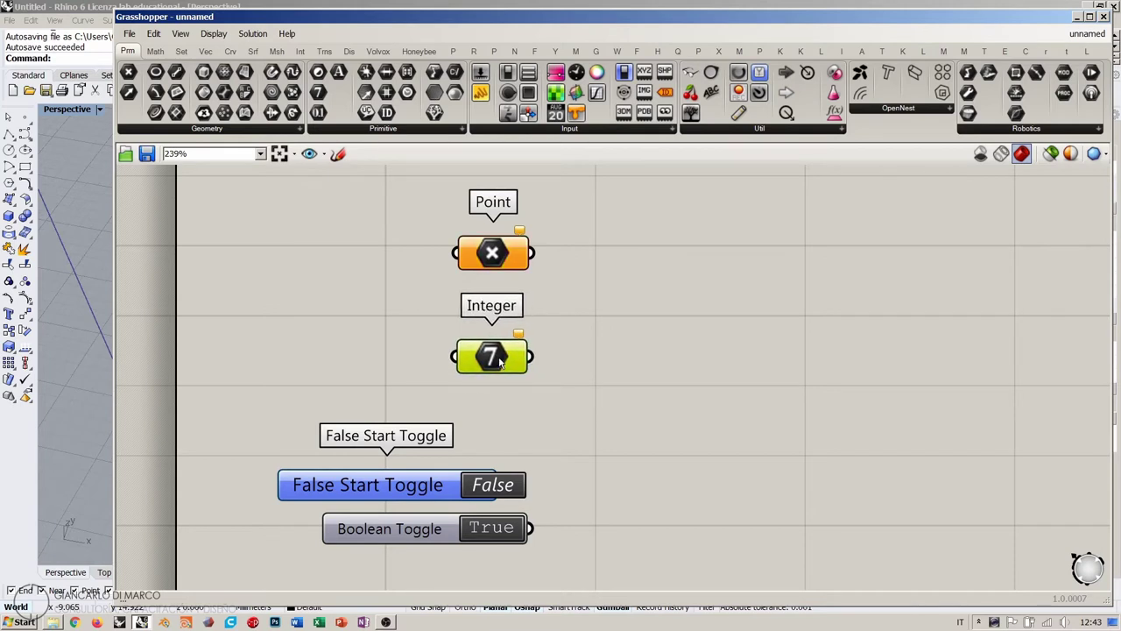
left_click_drag(500, 415, 416, 512)
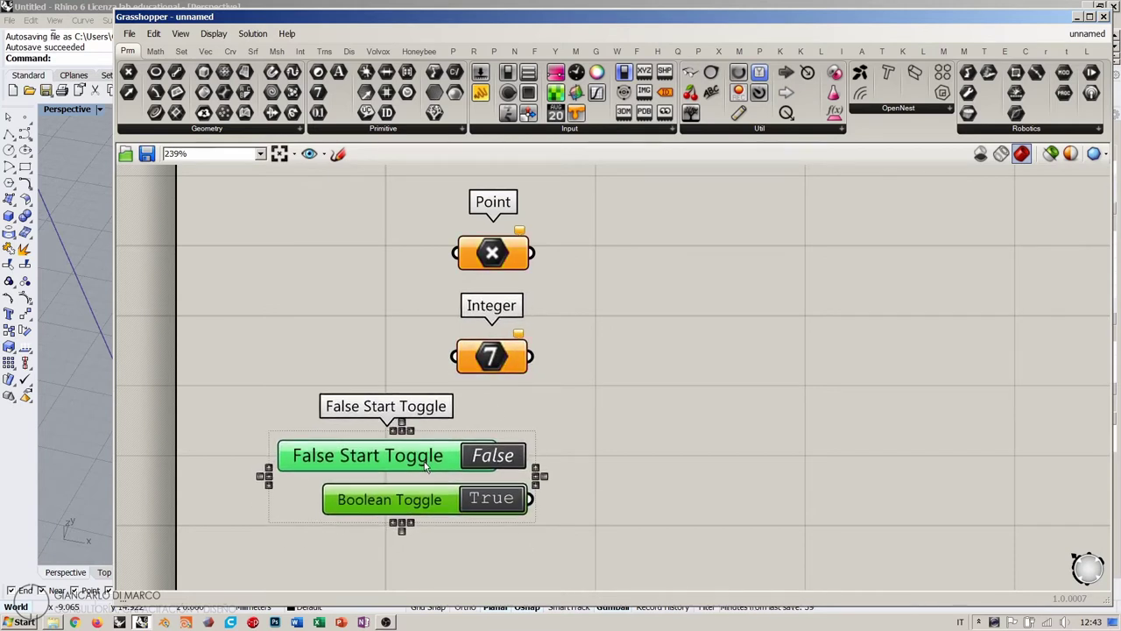
left_click_drag(427, 467, 423, 475)
Align all the components in the column, Point, Integer, False Start Toggle and Boolean Toggle, along their output side.
left_click(571, 393)
key("ctrl+a")
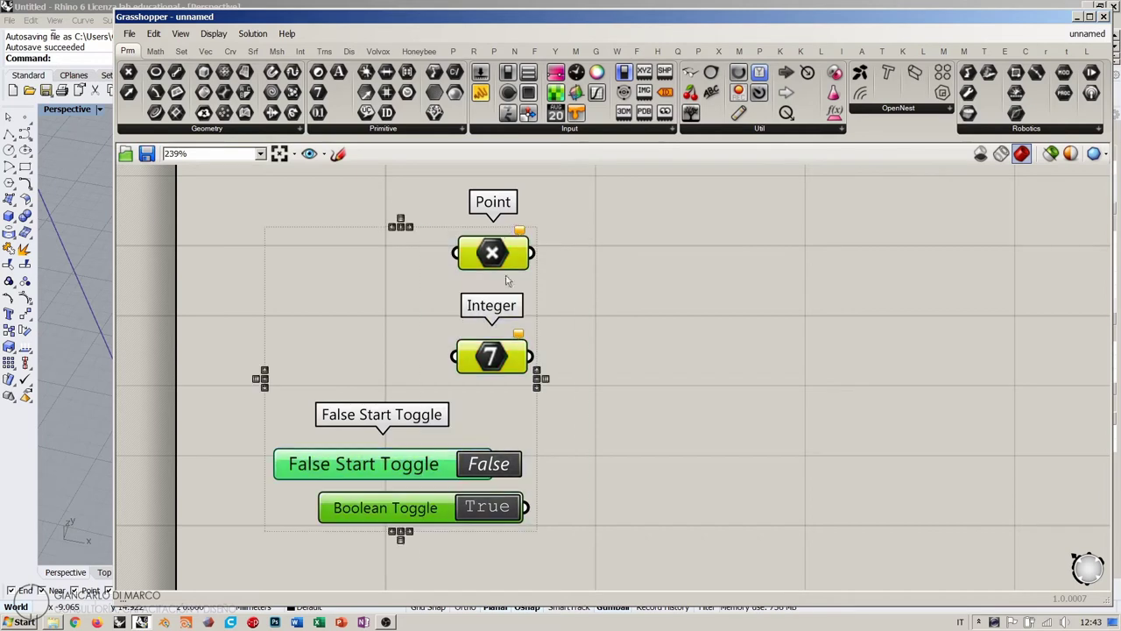
left_click(403, 226)
left_click(655, 260)
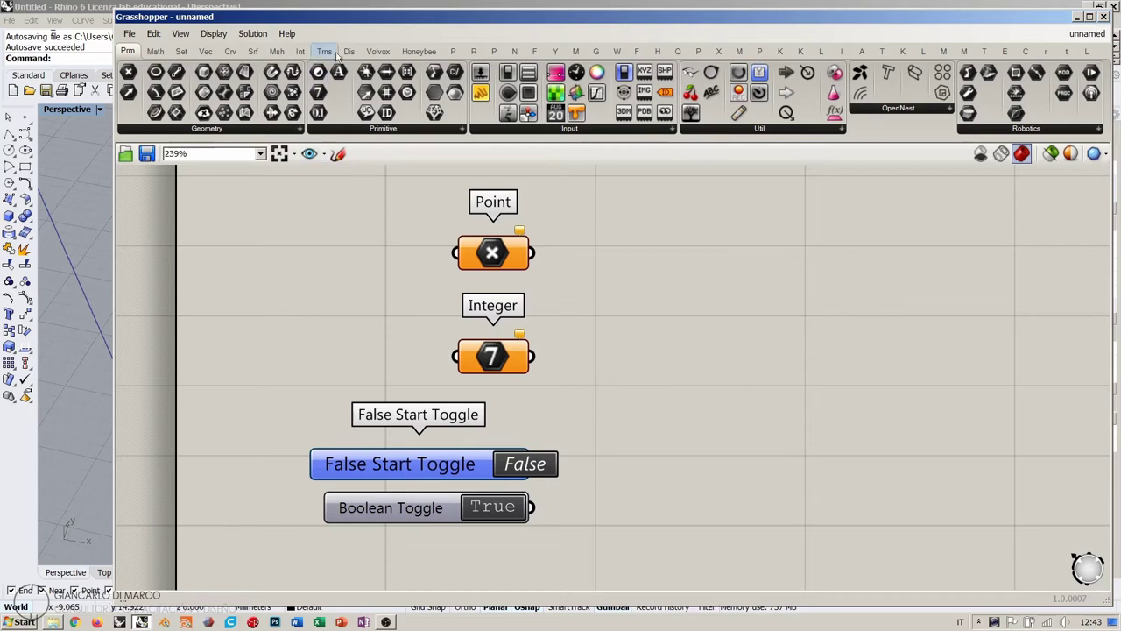
Show the Curve category of components and dismiss the canvas context menu.
left_click(232, 53)
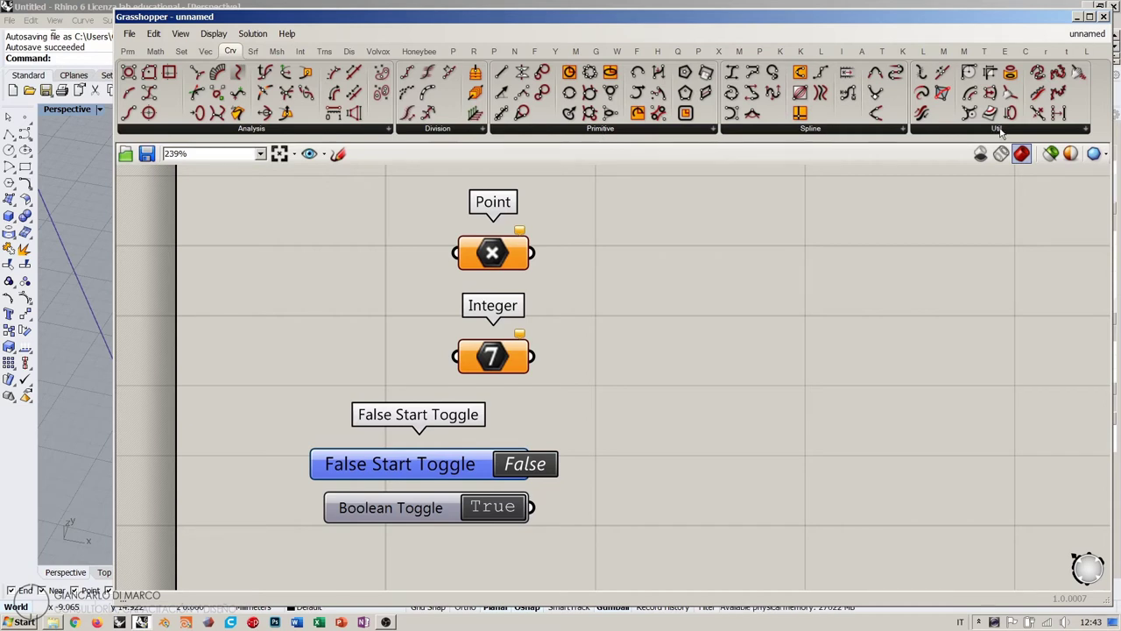
right_click(854, 222)
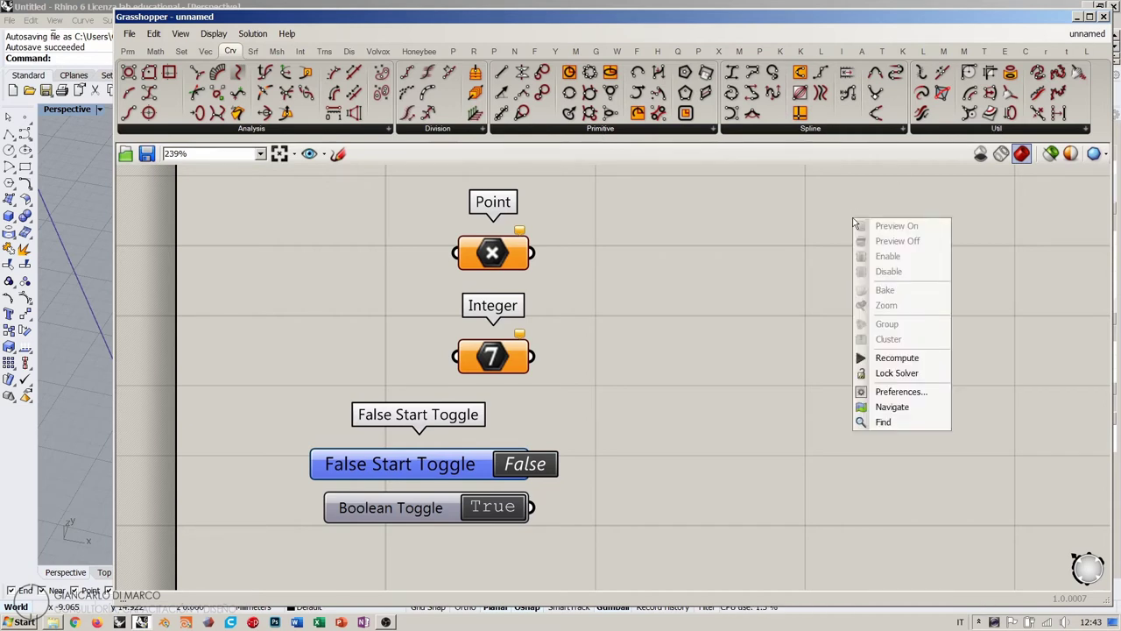
left_click(701, 204)
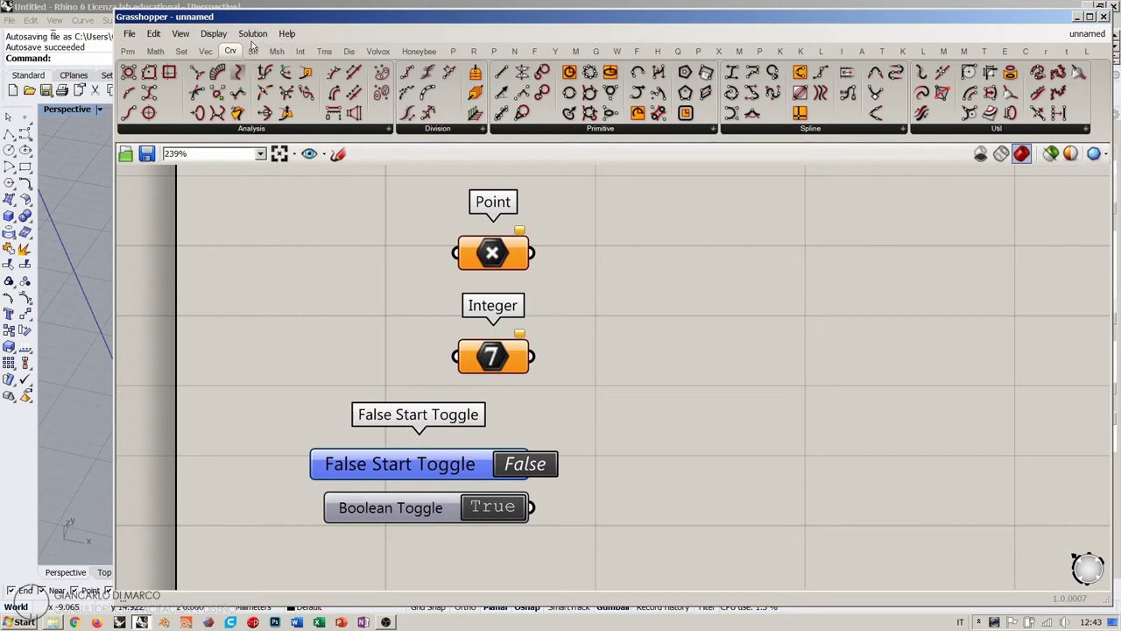
Uncover Rhino's toolbars, view the Curve Tools set, and restore the Standard set and the Grasshopper window's position.
left_click_drag(308, 15, 308, 225)
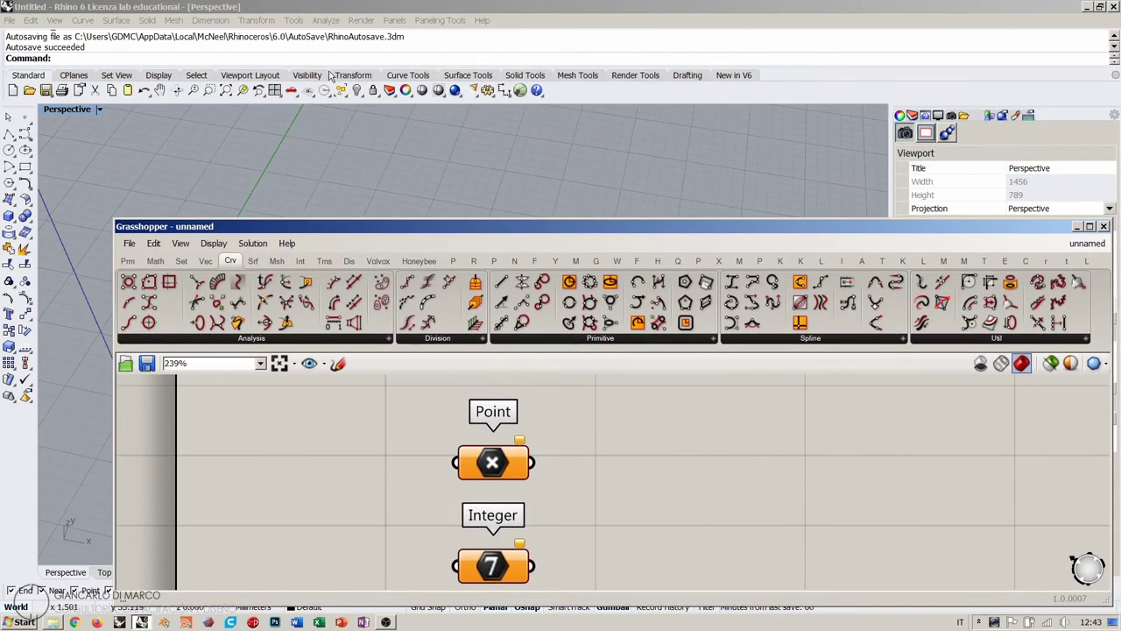
left_click(408, 76)
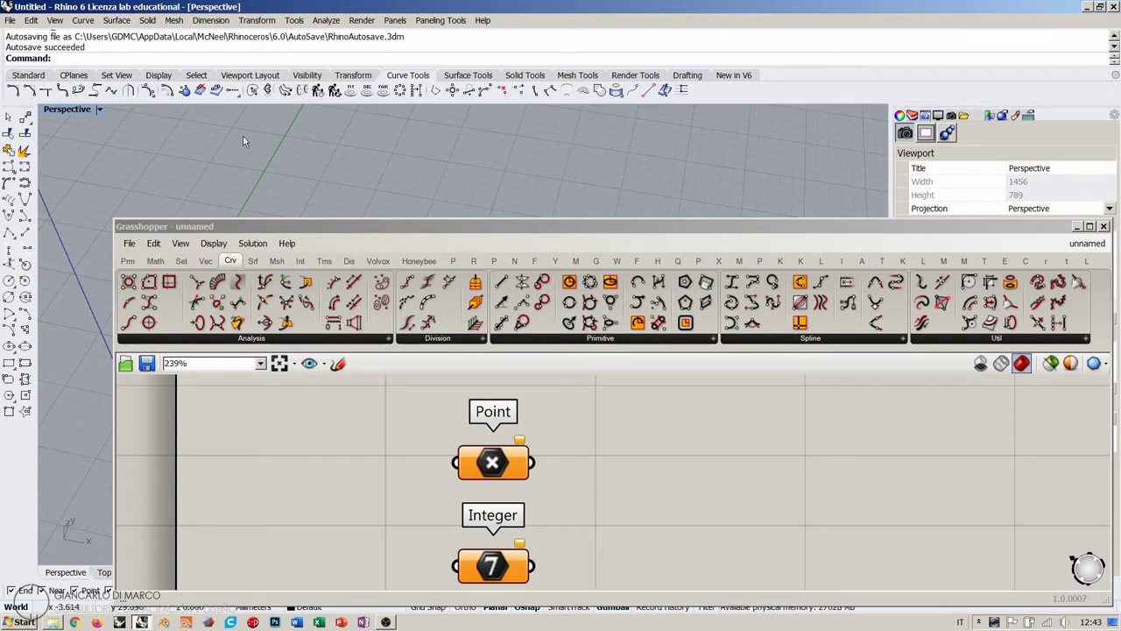
left_click(34, 75)
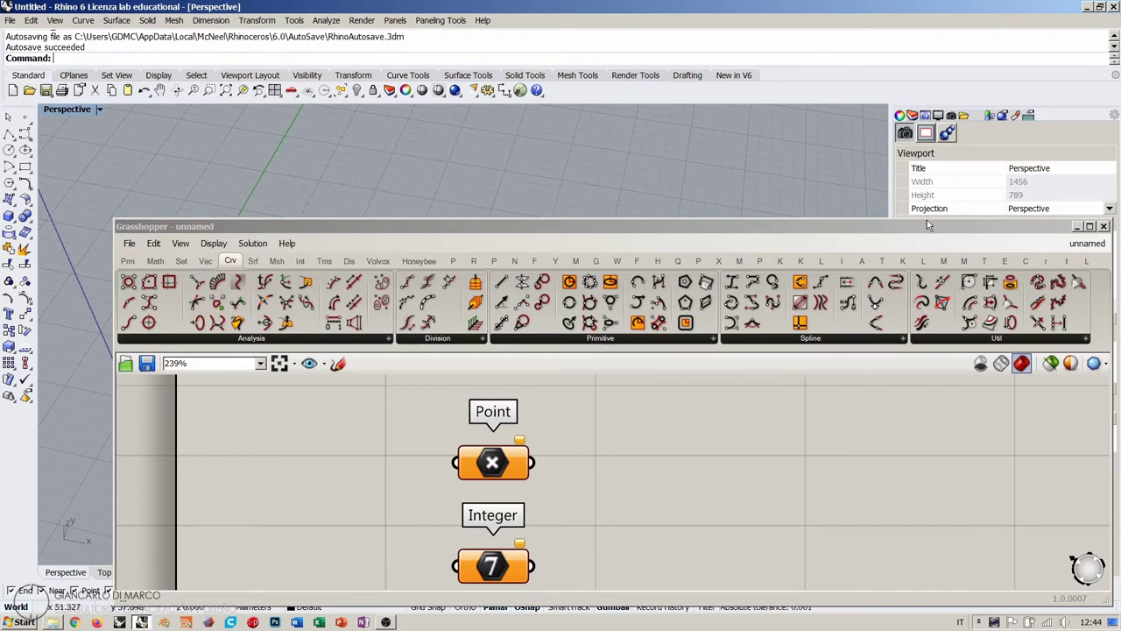
left_click_drag(927, 221, 922, 11)
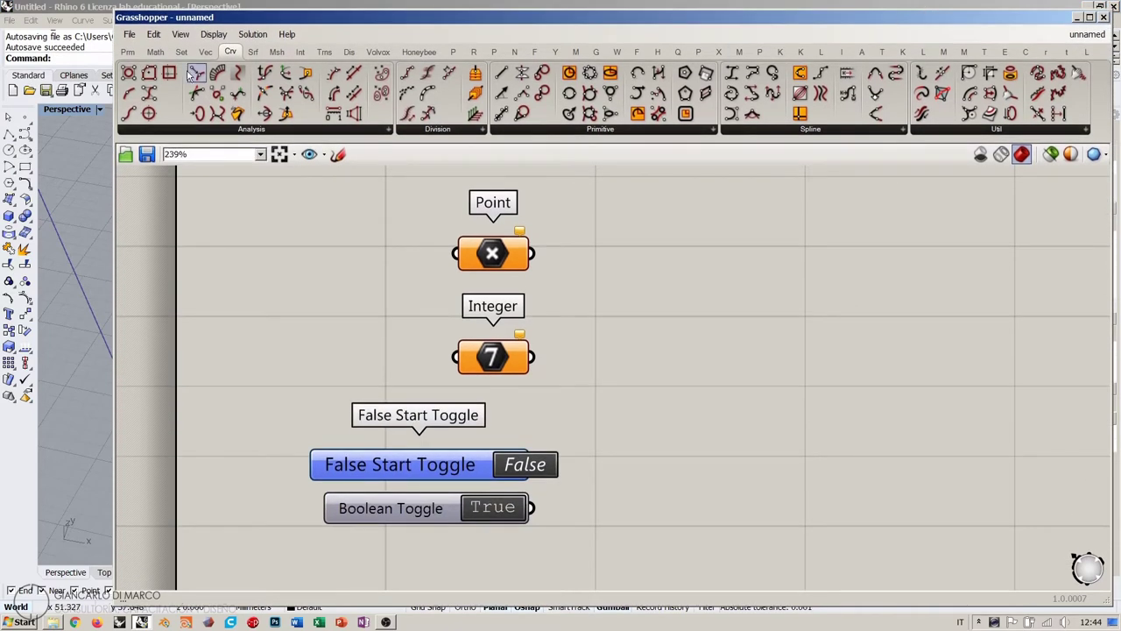
Narrow the Grasshopper window to examine its abbreviated category names and component groups, and widen the window back.
left_click_drag(113, 70, 261, 77)
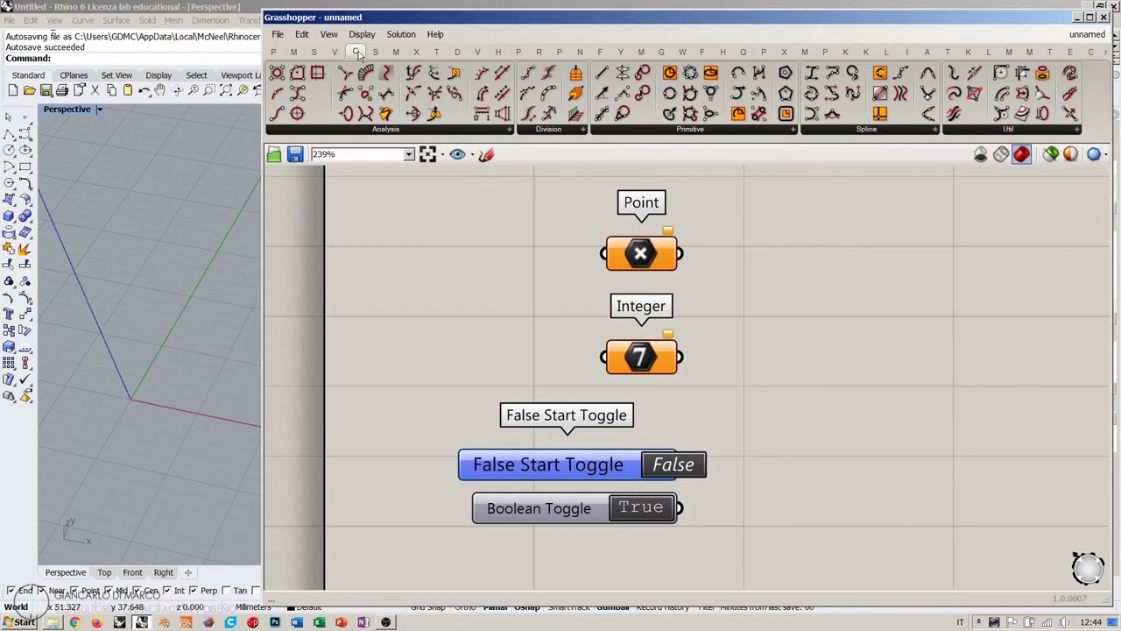
mouse_move(358, 54)
right_click_drag(834, 272, 789, 275)
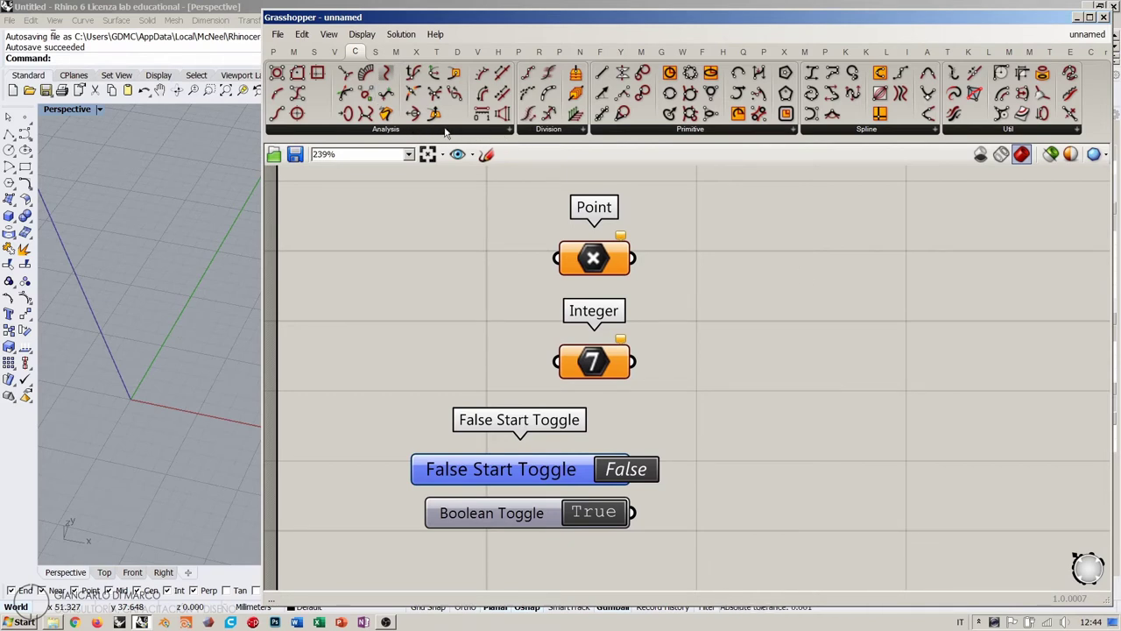
left_click(489, 128)
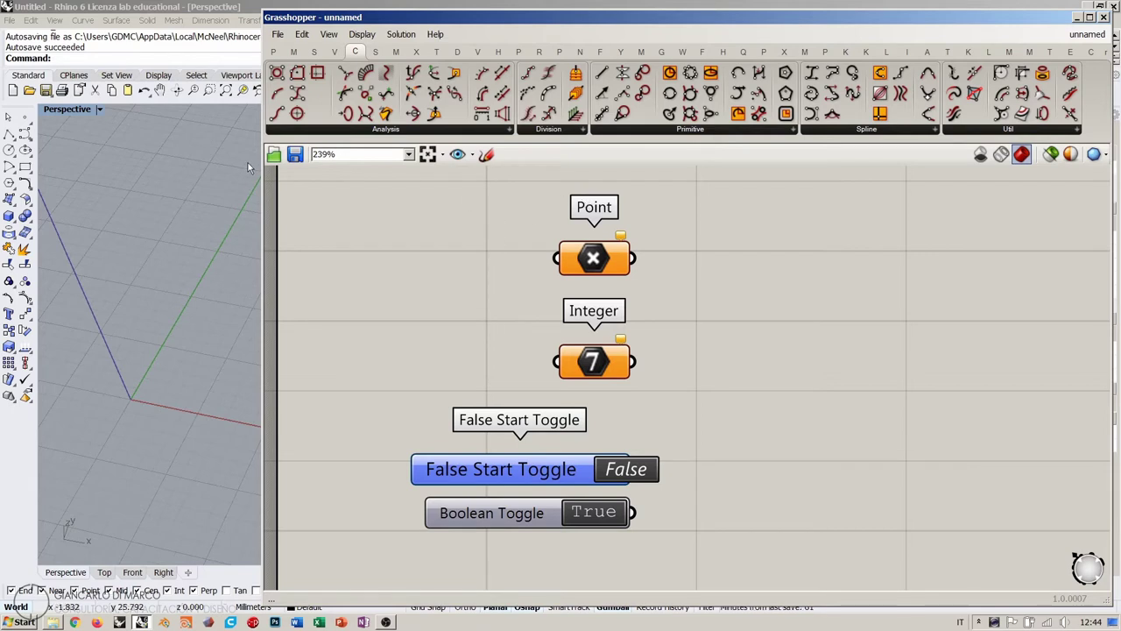
left_click_drag(265, 175, 119, 175)
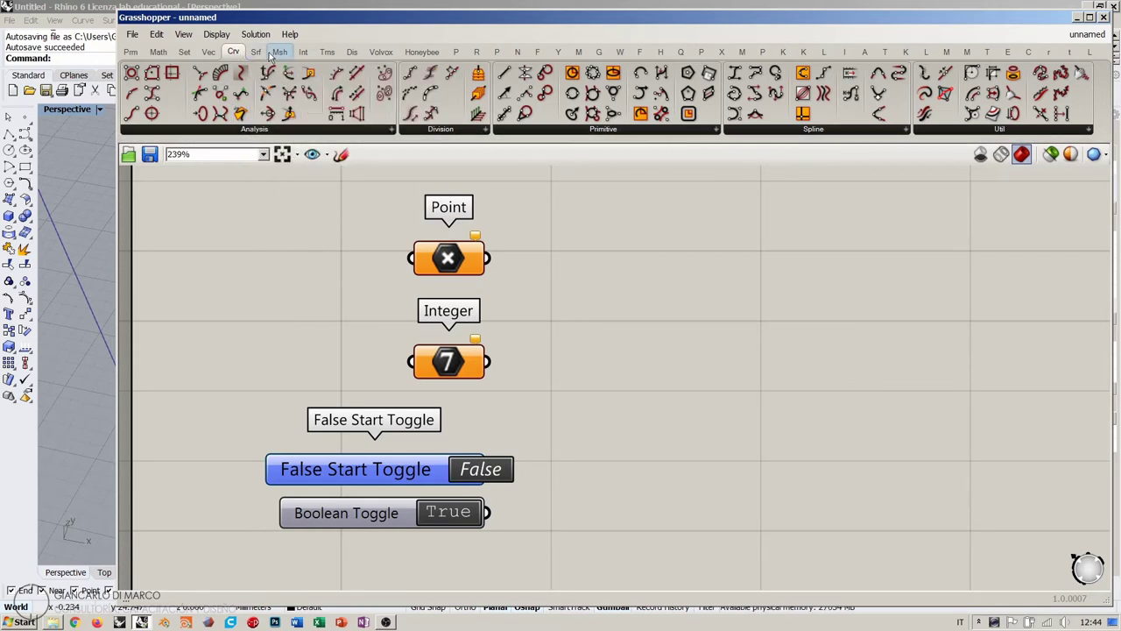
Place a Nurbs Curve component from the Spline group and move it well away from the parameter column.
left_click(794, 129)
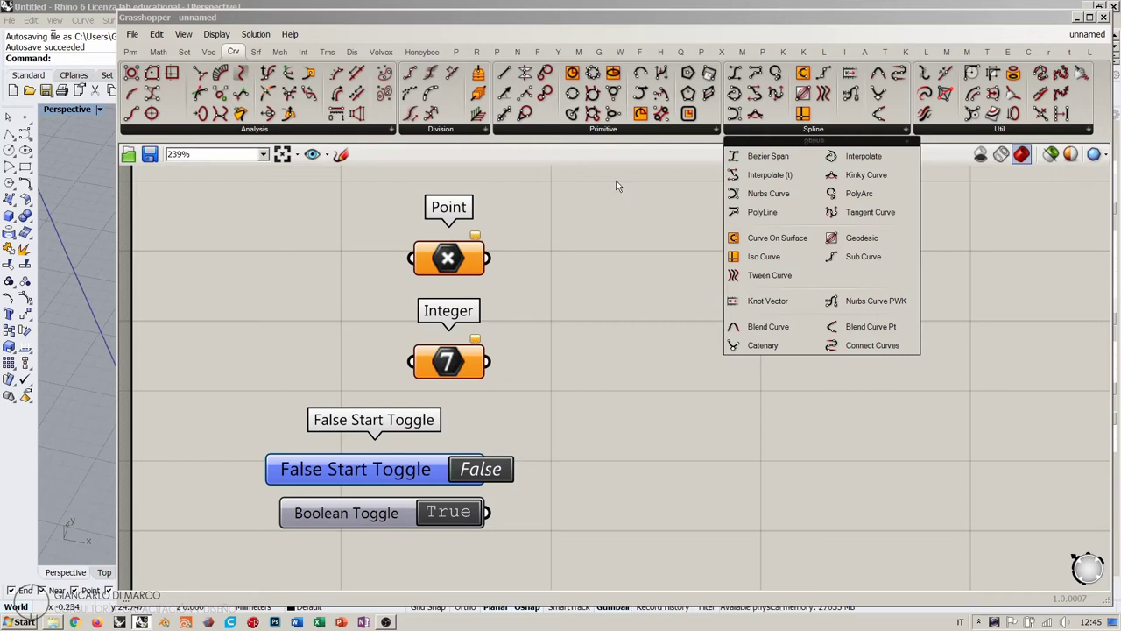
left_click(768, 193)
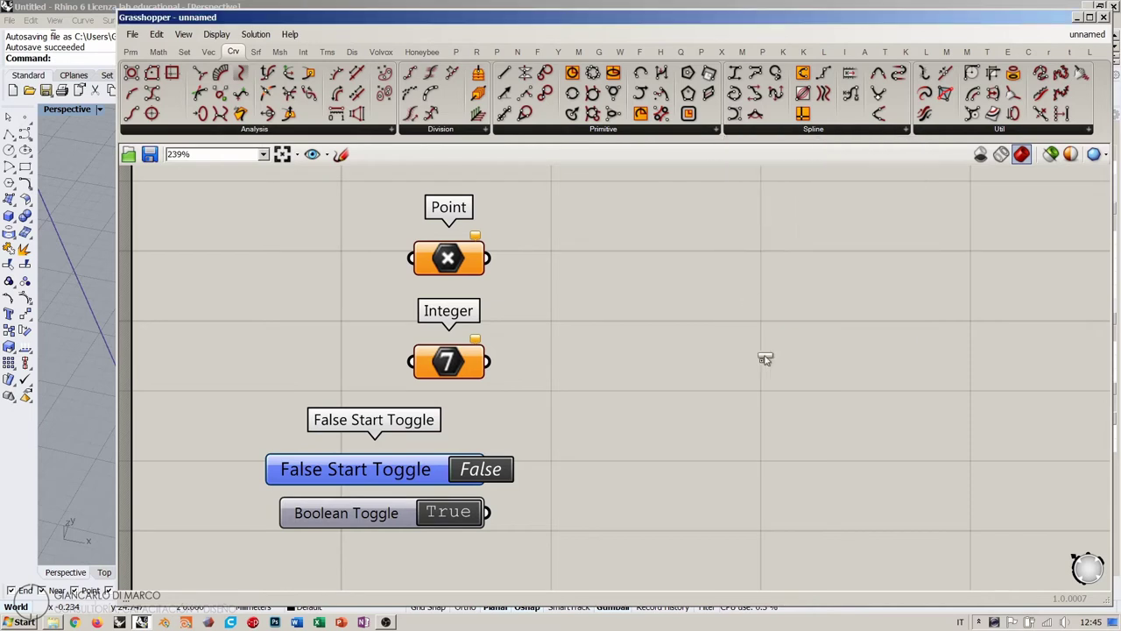
left_click(771, 358)
right_click_drag(784, 474, 739, 408)
left_click_drag(701, 346, 903, 346)
left_click(683, 339)
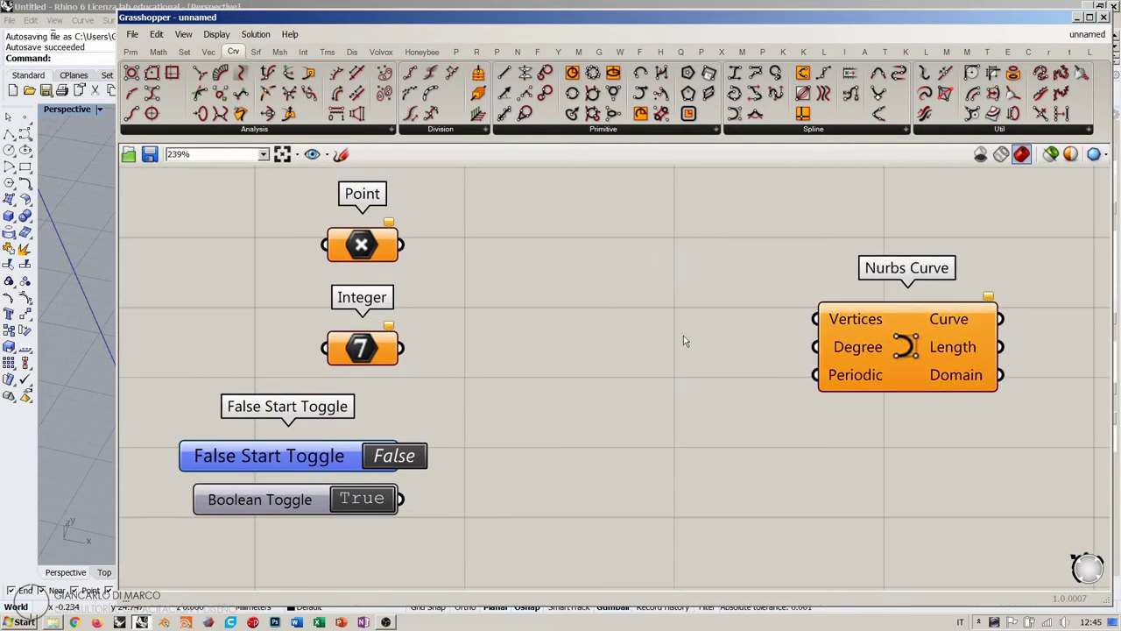
right_click_drag(646, 347, 646, 359)
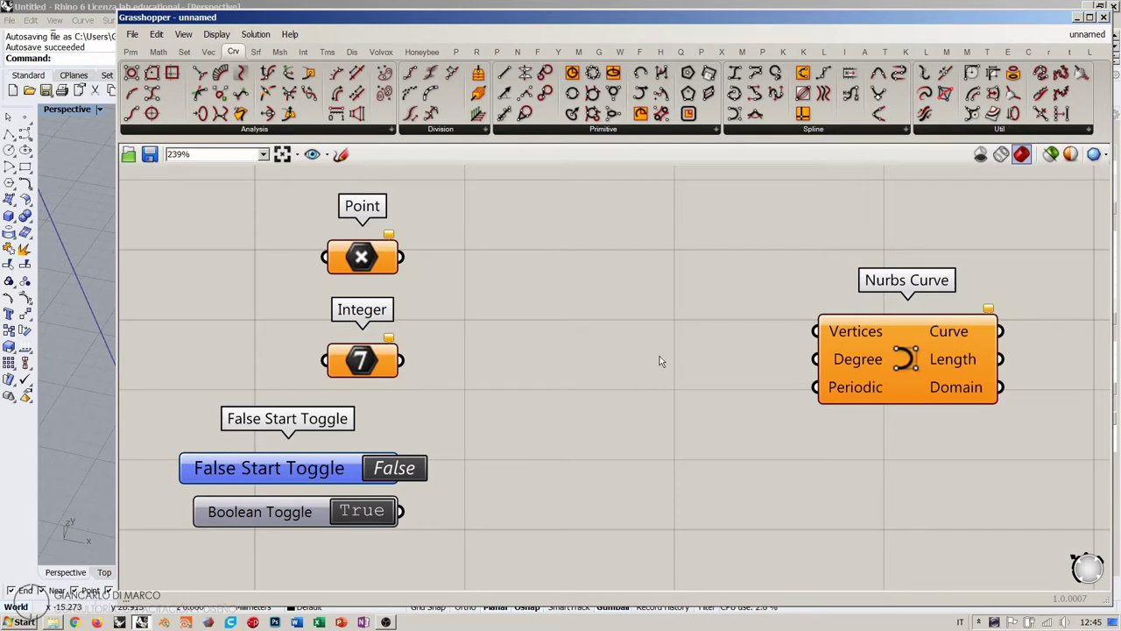
Search the components for "curve", "nurbs" and "nurbs curve", and place another Nurbs Curve beside the Integer parameter.
double_click(599, 348)
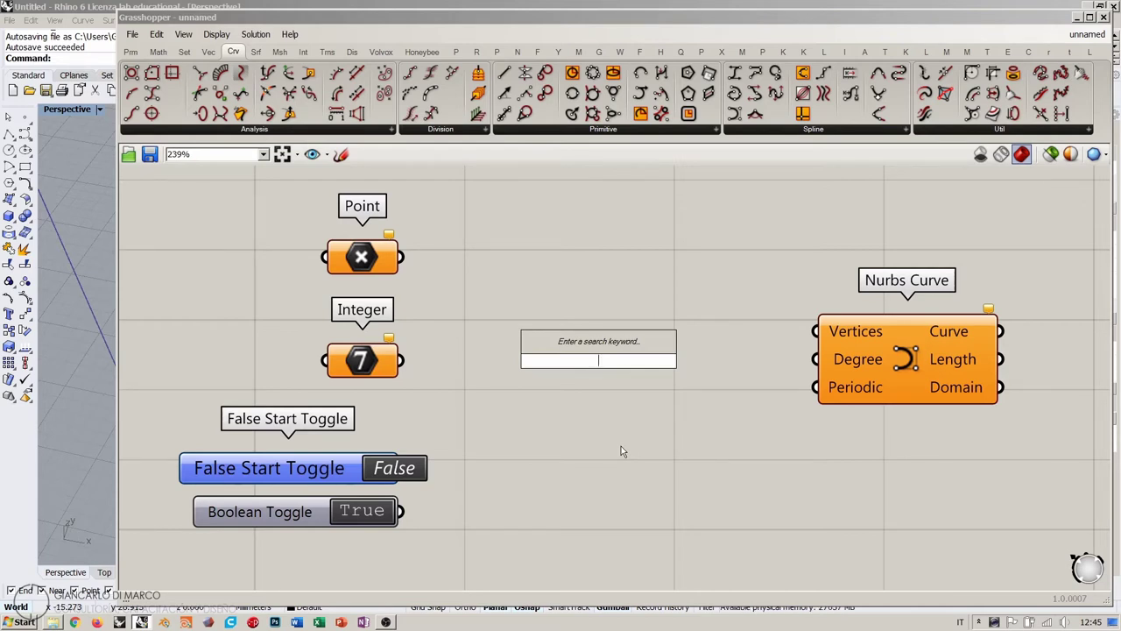
type("curve")
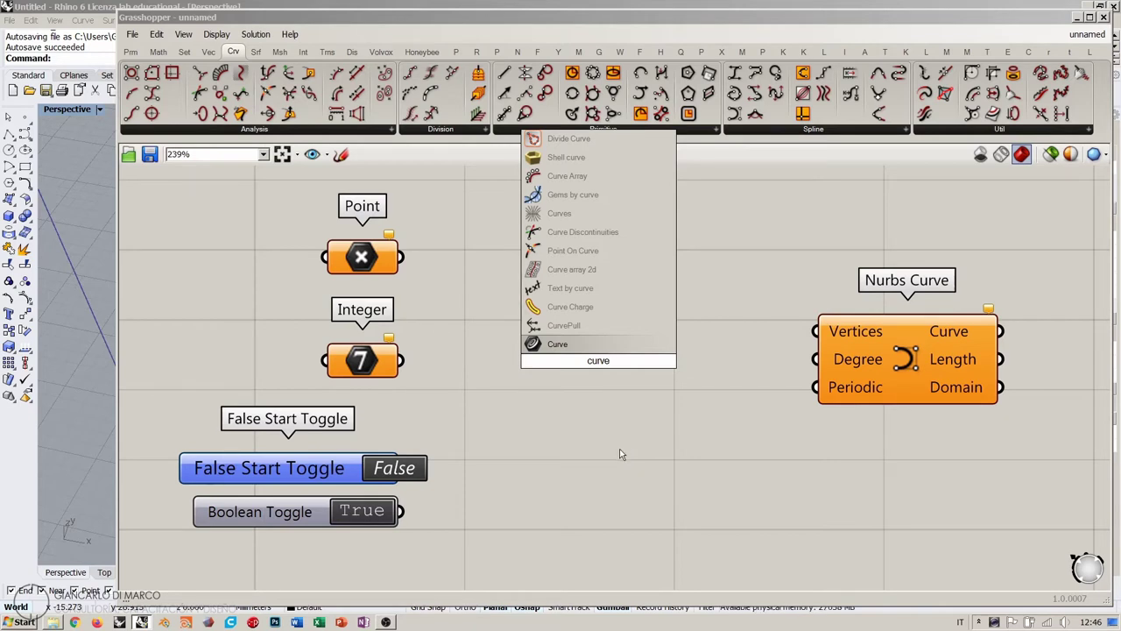
key("ctrl+a")
type("nurbs")
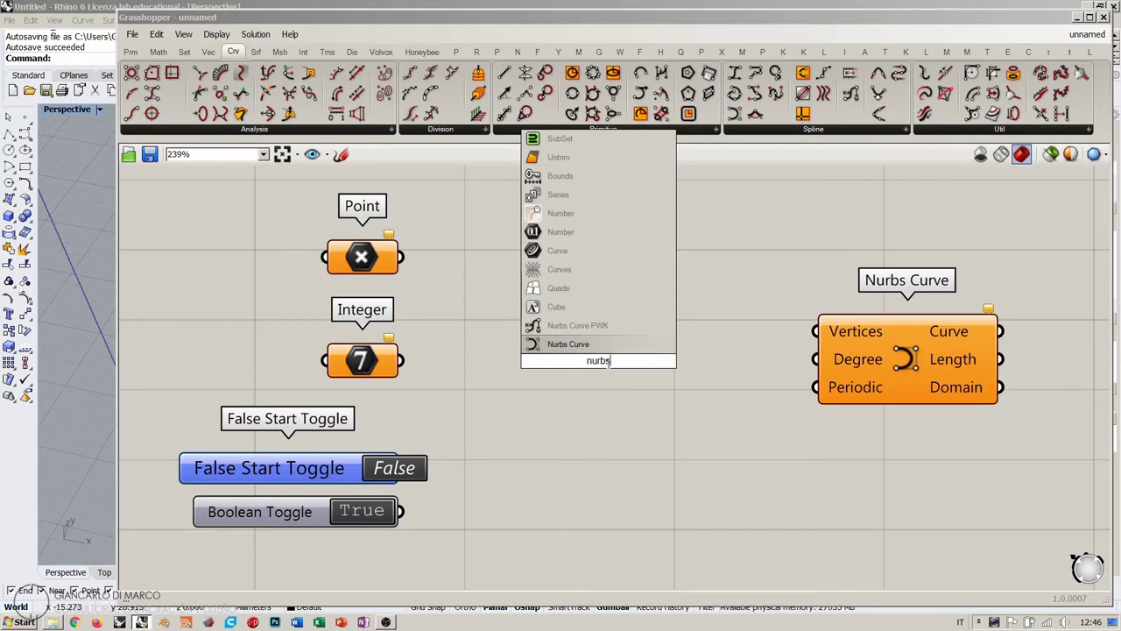
type("curve")
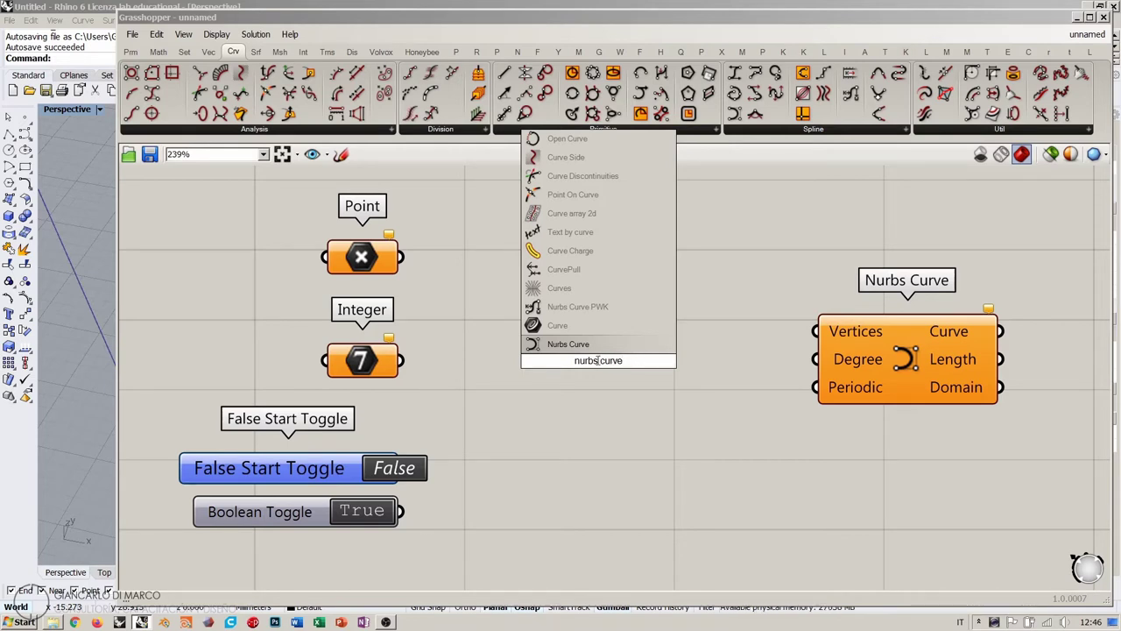
left_click_drag(599, 360, 642, 360)
key("BackSpace")
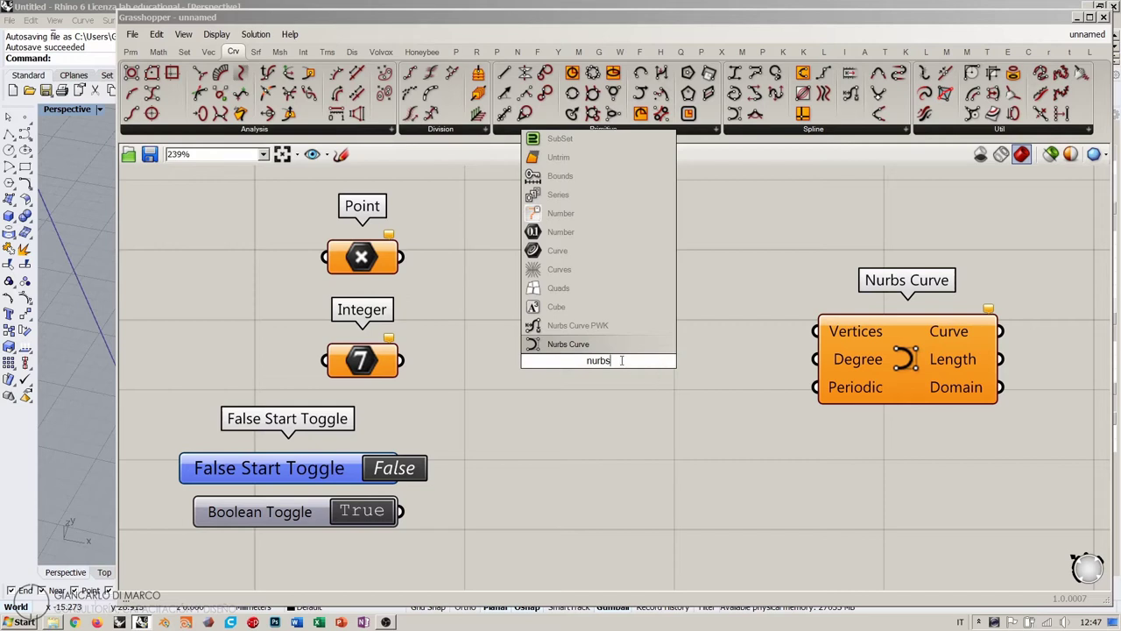
left_click(578, 345)
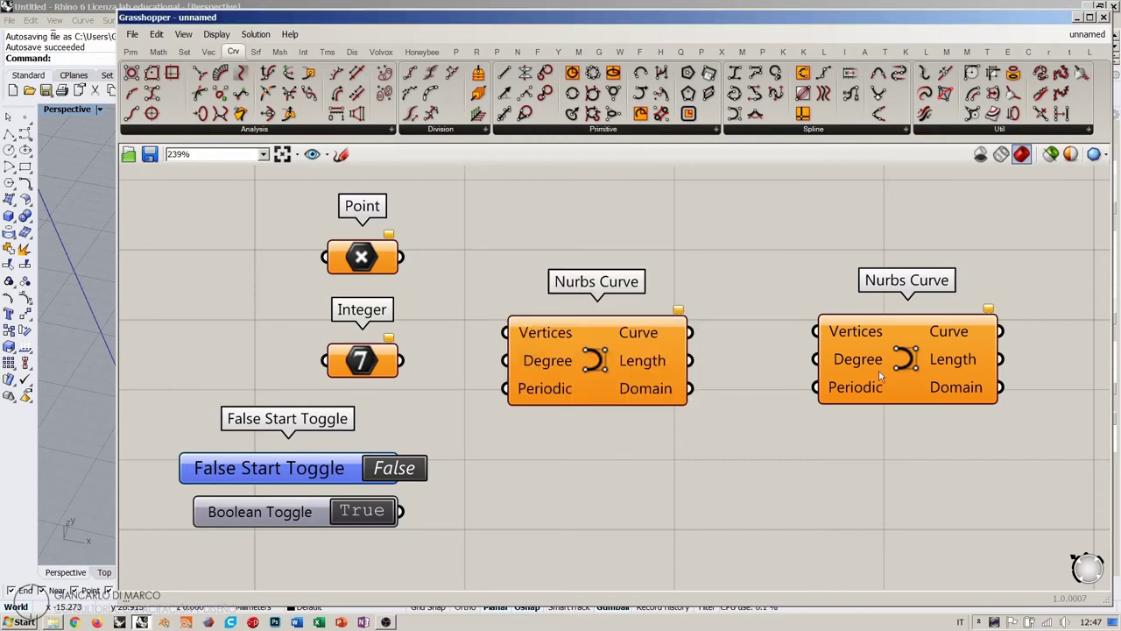
Delete the Nurbs Curve farthest from the parameters and move the remaining one slightly up.
left_click(907, 359)
key("Delete")
left_click_drag(588, 350, 598, 302)
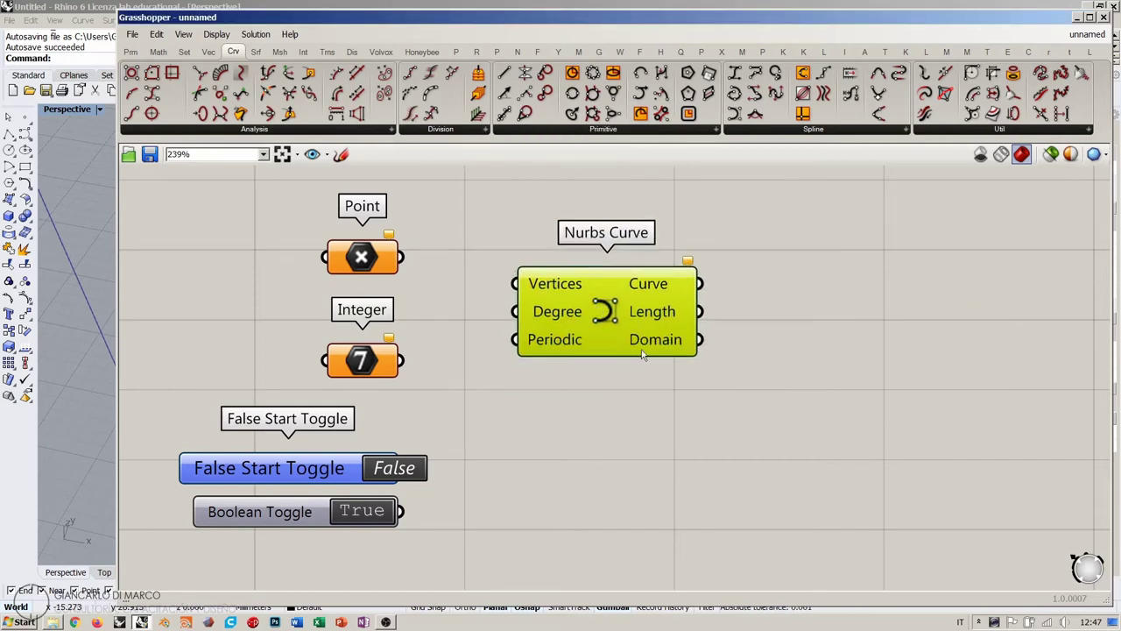
left_click(849, 371)
Search the components for the nonsense keyword "edjfawe" and dismiss the search.
double_click(841, 360)
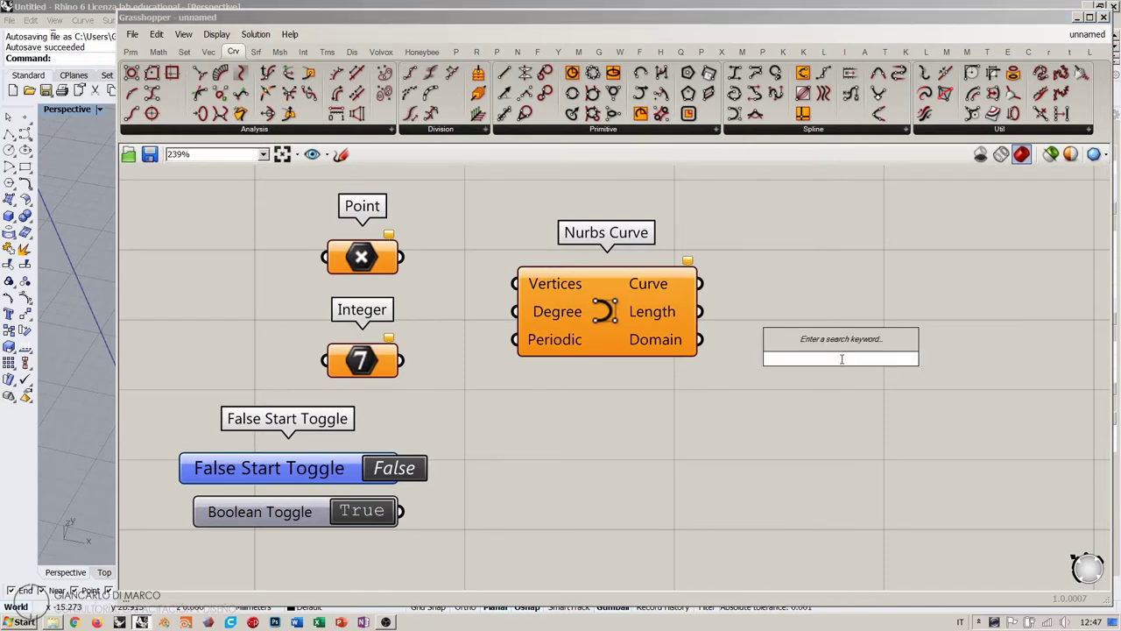
type("edjfawe")
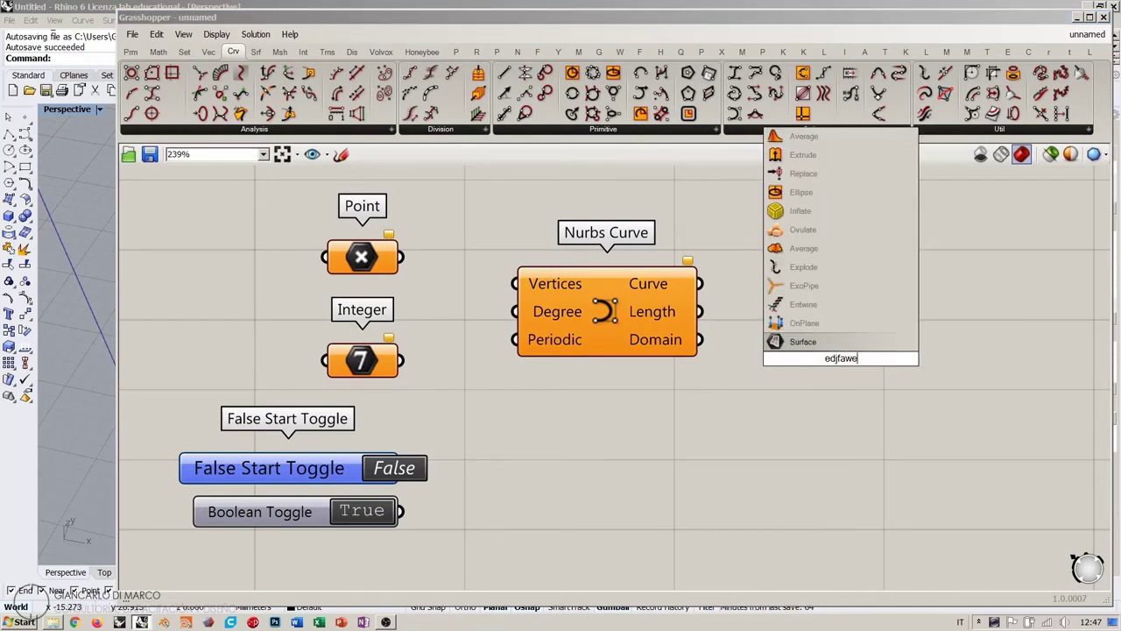
left_click(838, 395)
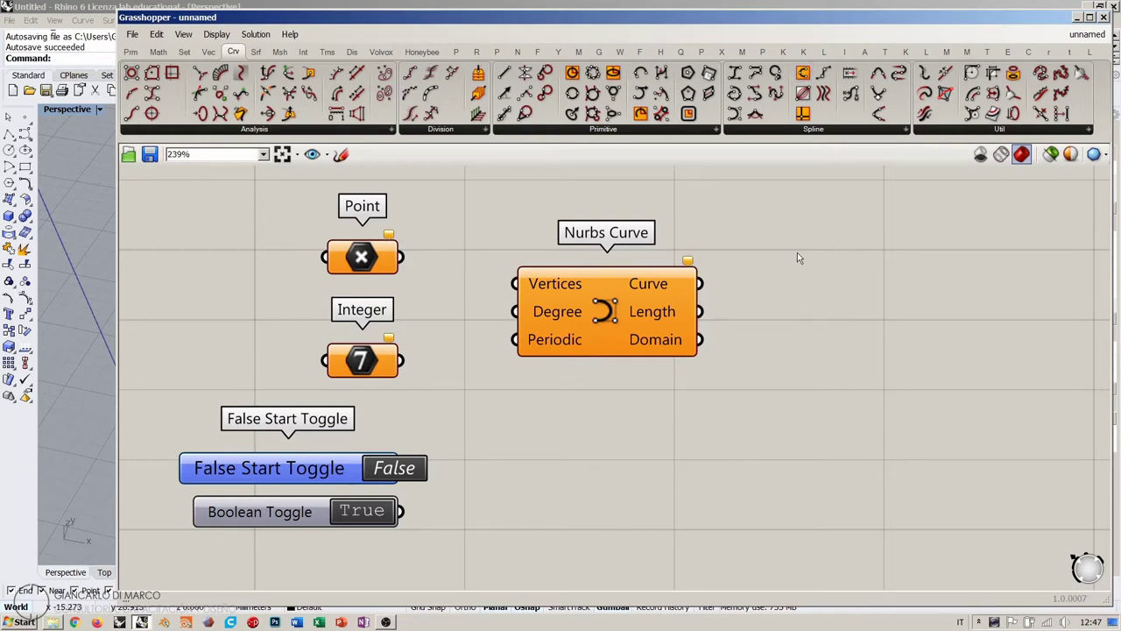
Move the Nurbs Curve component down and farther from the Point and Integer parameters to leave room for wires.
right_click_drag(746, 214, 800, 236)
left_click_drag(652, 322, 710, 372)
left_click(578, 287)
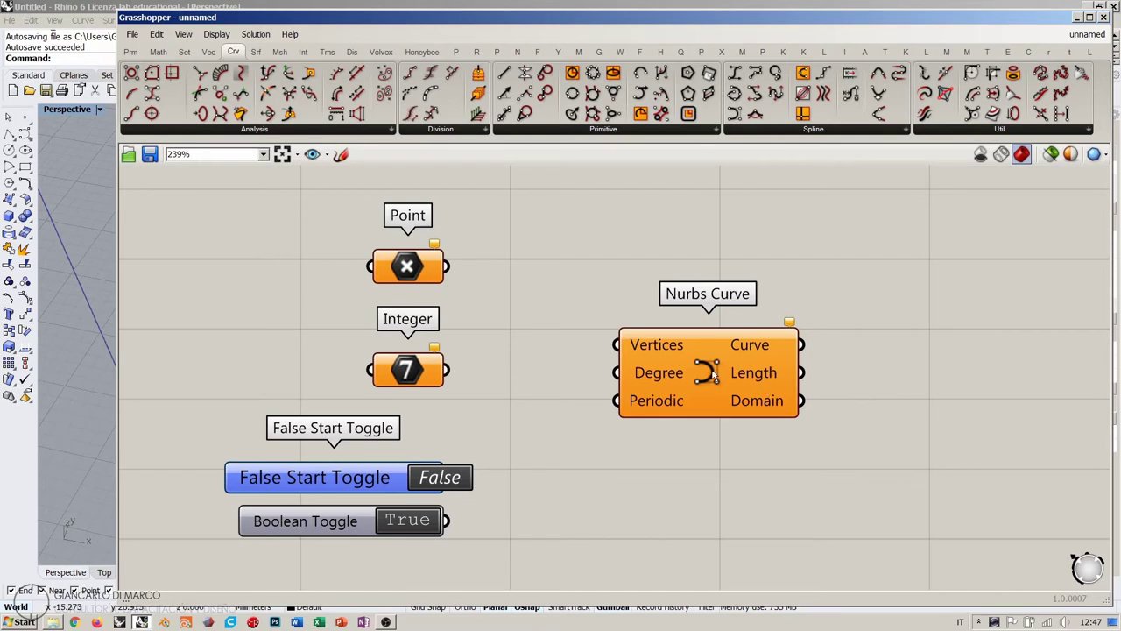
left_click_drag(713, 377, 717, 388)
left_click(740, 457)
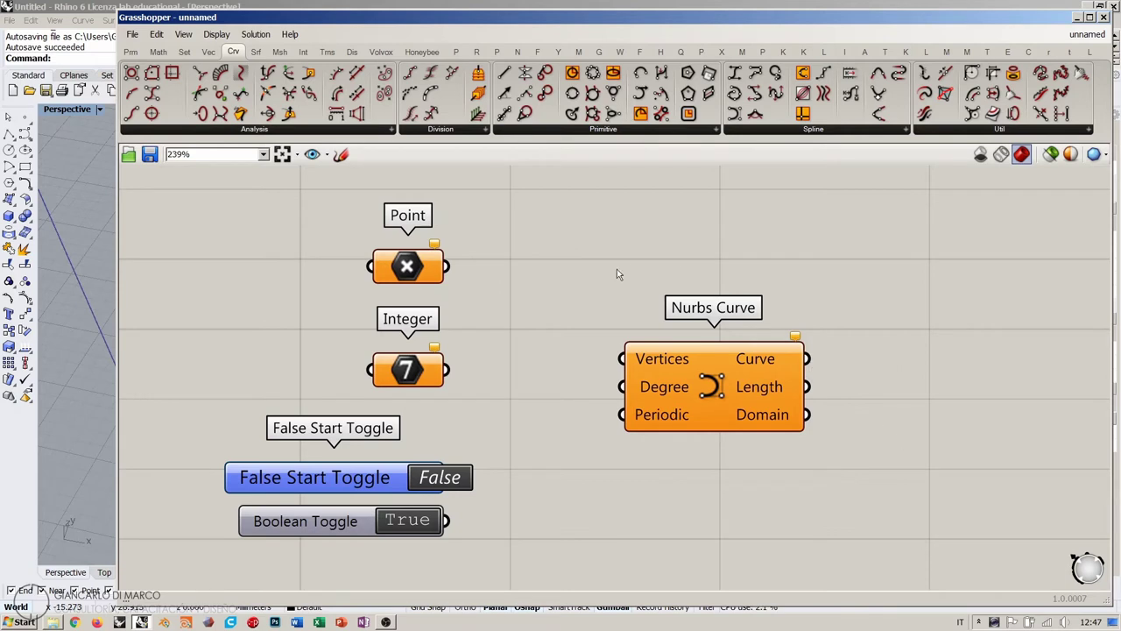
Connect the Point parameter to the Nurbs Curve's Vertices input and undo the connection.
left_click_drag(448, 267, 621, 358)
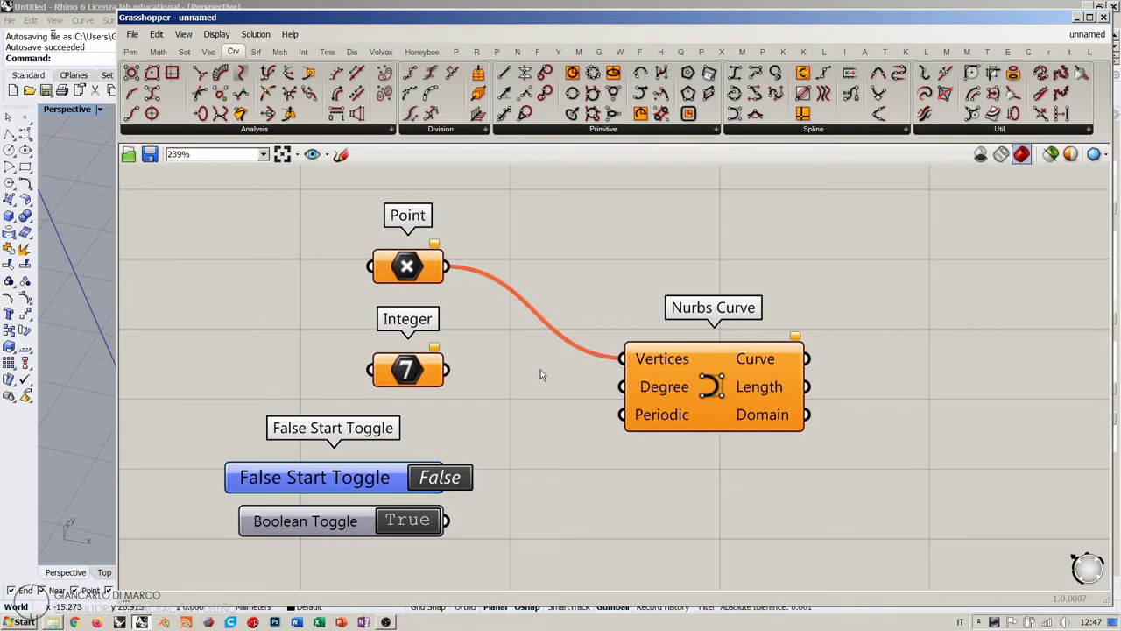
key("ctrl+z")
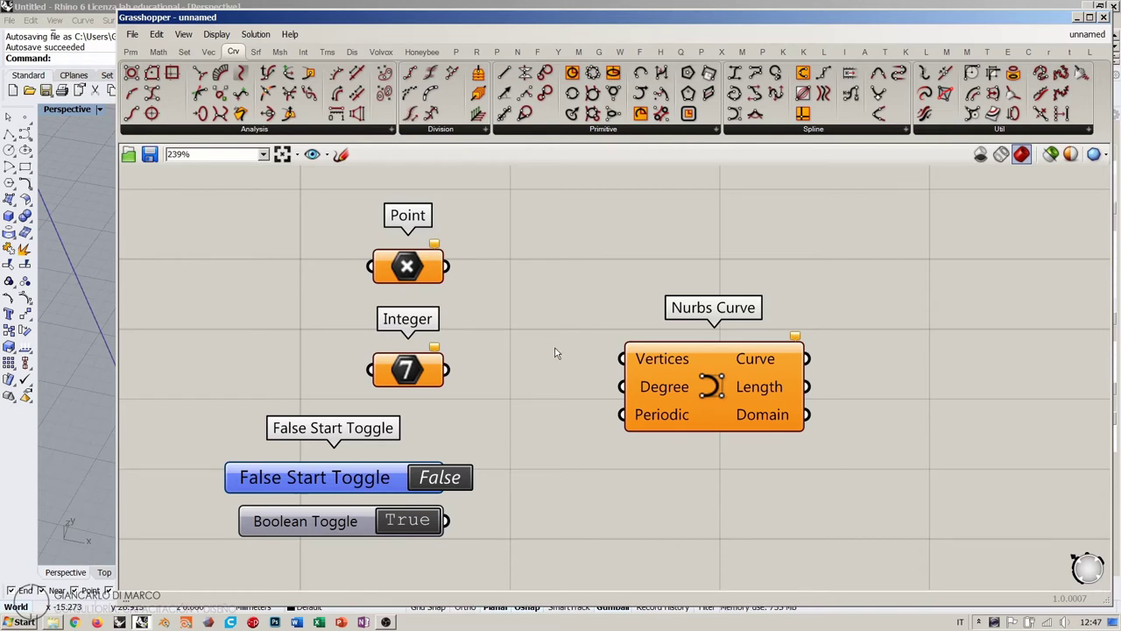
Shift the Nurbs Curve slightly up and farther from the parameter column, and leave it deselected.
left_click_drag(710, 386, 747, 371)
left_click(599, 376)
left_click(739, 375)
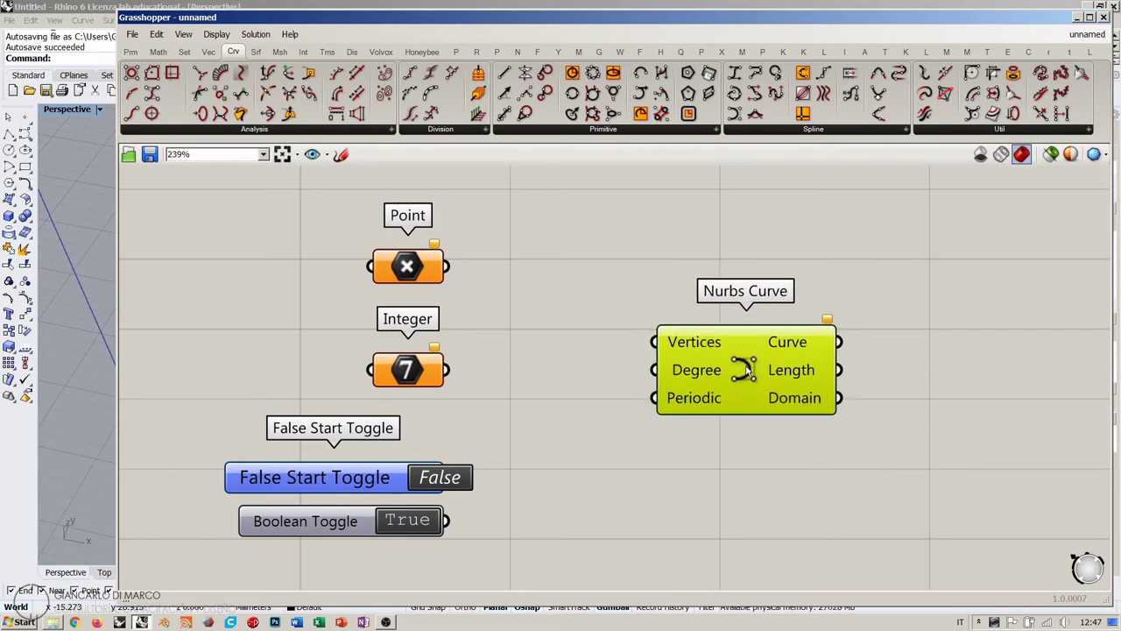
left_click(762, 483)
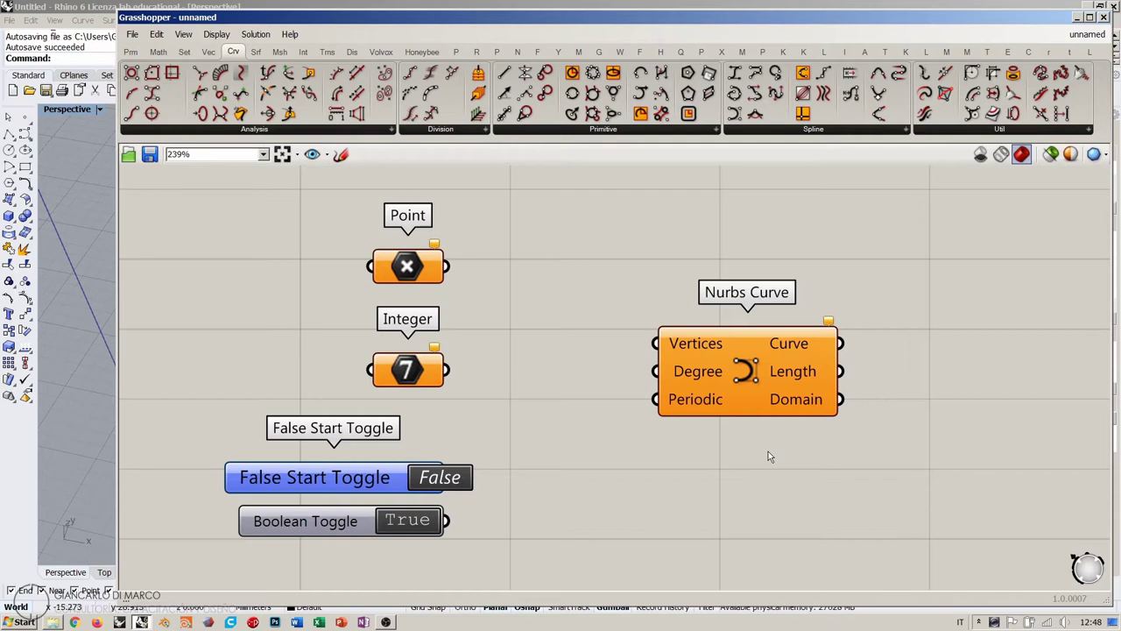
Connect the Point parameter to the Nurbs Curve's Vertices input and raise the component until that wire runs straight.
mouse_move(771, 361)
left_mouse_down()
mouse_move(794, 386)
mouse_move(770, 374)
mouse_move(787, 361)
left_mouse_up()
left_click(797, 466)
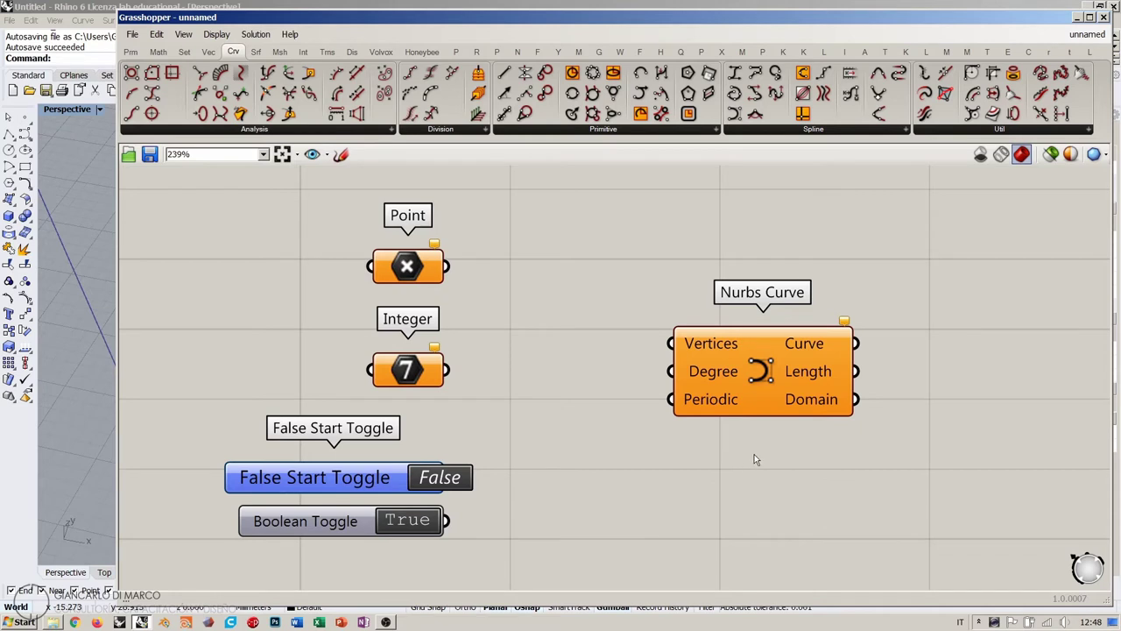
mouse_move(710, 347)
left_click(129, 53)
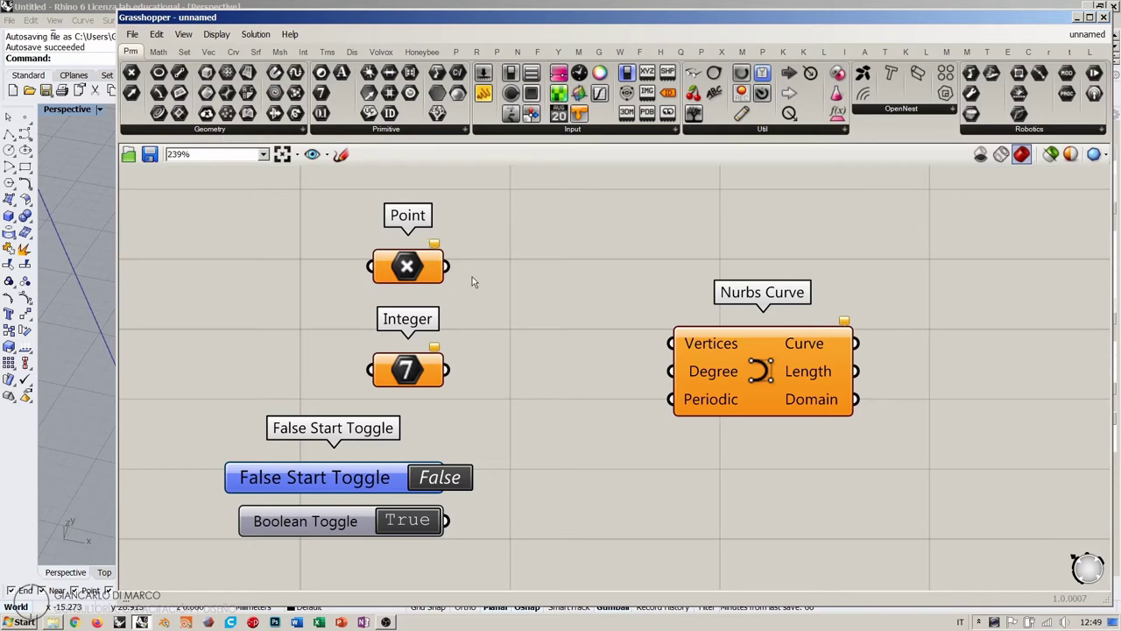
left_click_drag(451, 272, 671, 342)
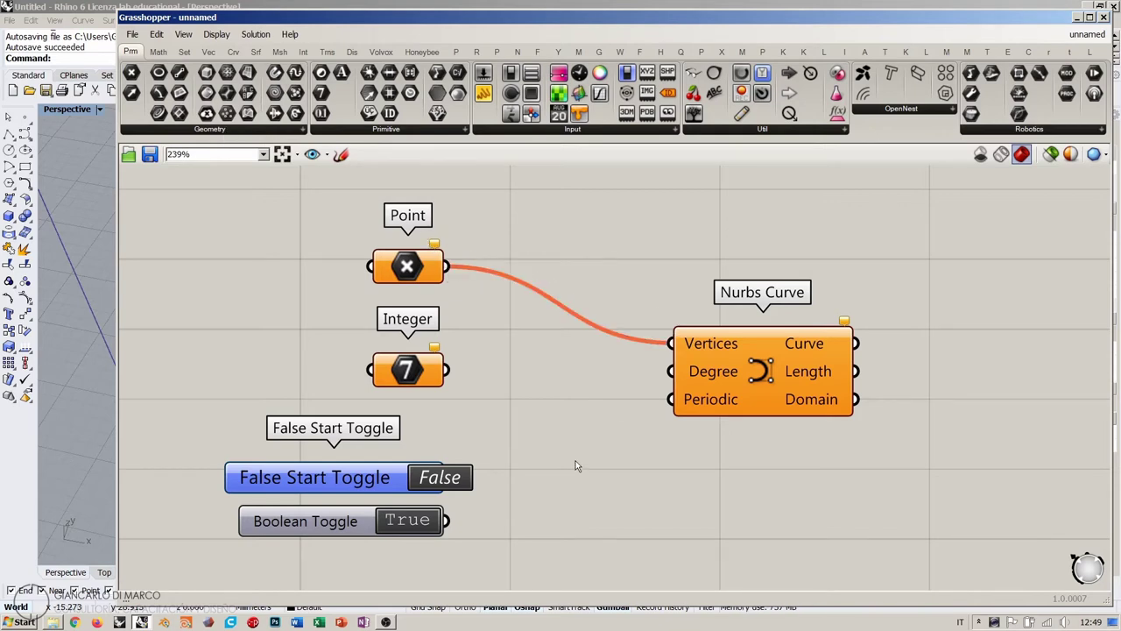
left_click_drag(759, 372, 742, 295)
left_click(738, 381)
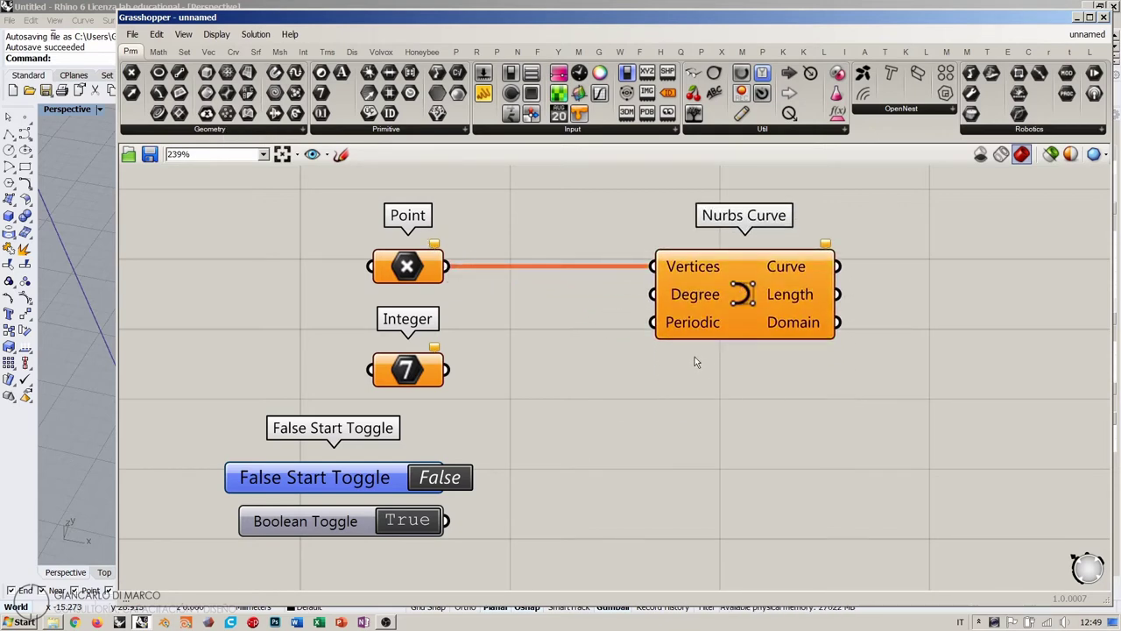
Connect the Integer parameter to the Nurbs Curve's Degree input.
mouse_move(692, 300)
left_click(371, 132)
left_click_drag(449, 370, 645, 294)
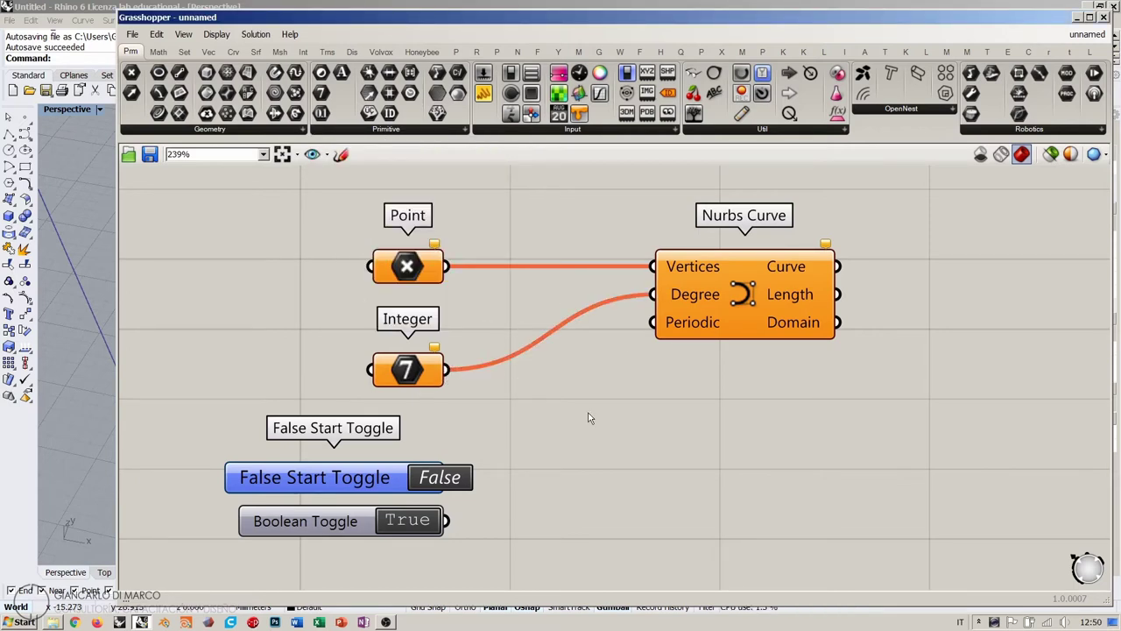
Move the False Start Toggle away from the parameter column to below the Nurbs Curve, and place the Boolean Toggle directly under the Integer parameter.
mouse_move(686, 324)
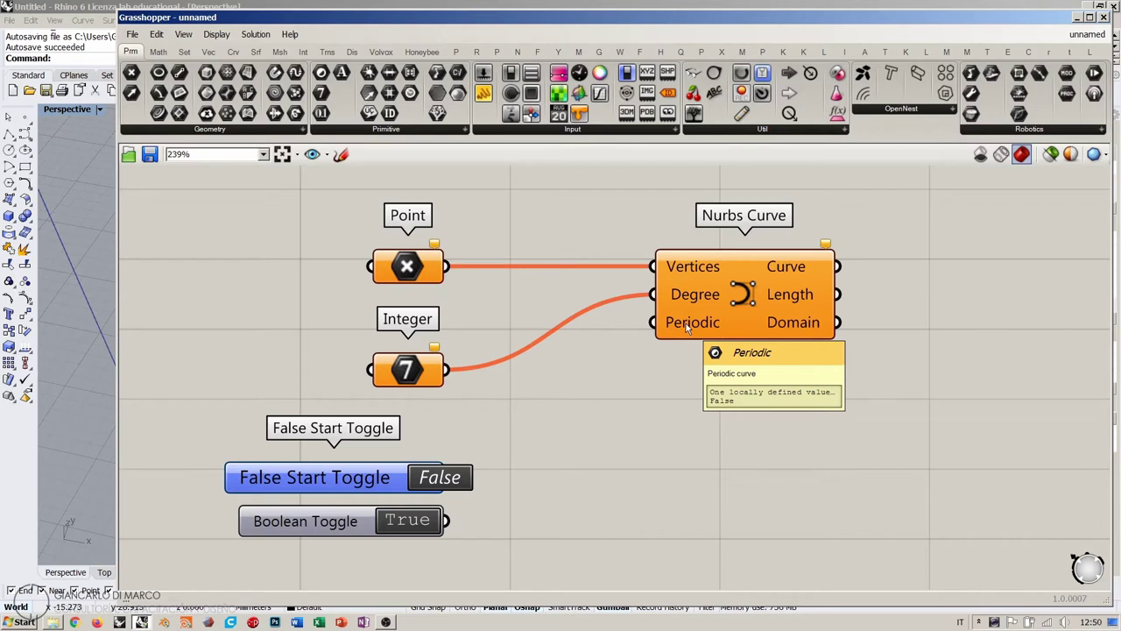
left_click(385, 130)
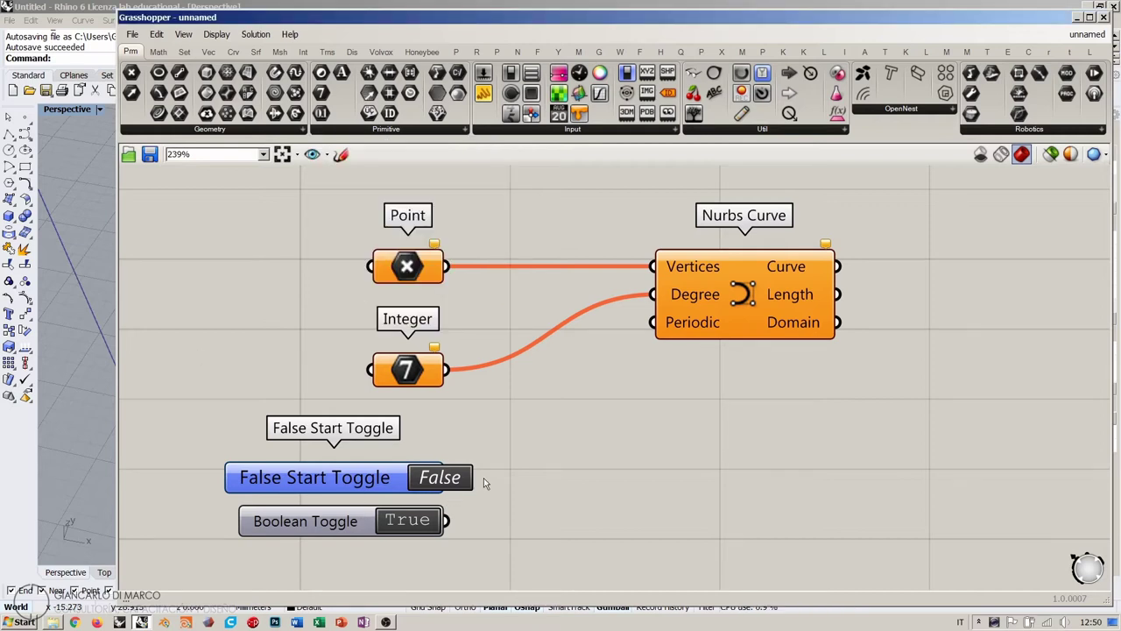
mouse_move(342, 528)
left_click_drag(351, 485, 812, 518)
left_click(560, 517)
left_click_drag(376, 515, 362, 446)
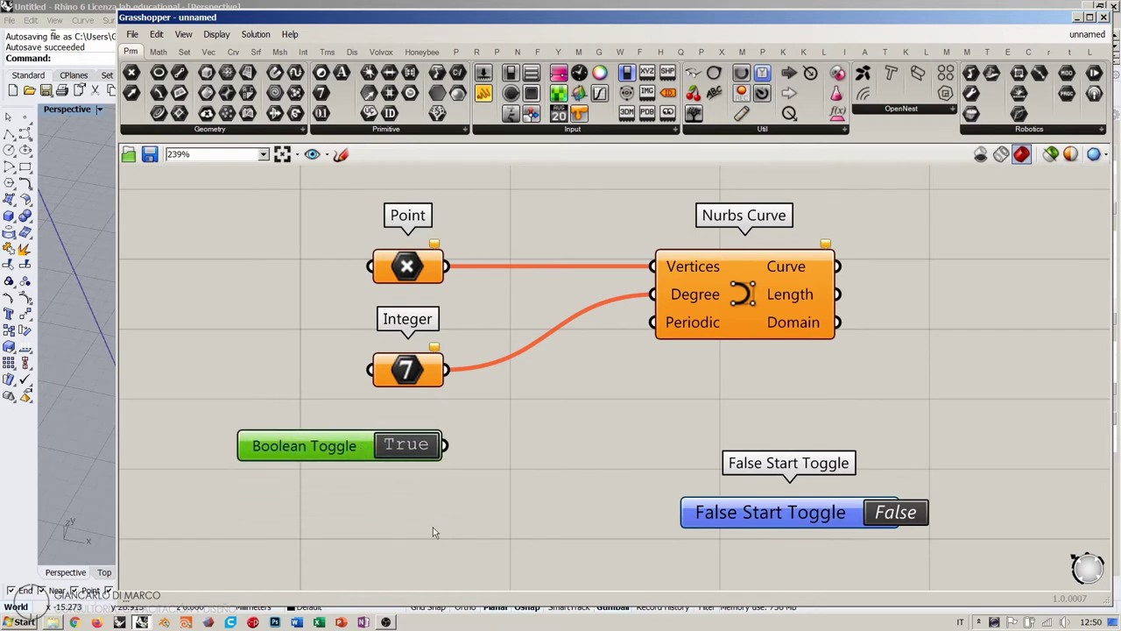
left_click(433, 527)
Connect the Boolean Toggle to the Periodic input and bring the Nurbs Curve closer, with its Degree input level with the Integer parameter.
left_click_drag(449, 446, 630, 375)
left_click(551, 259)
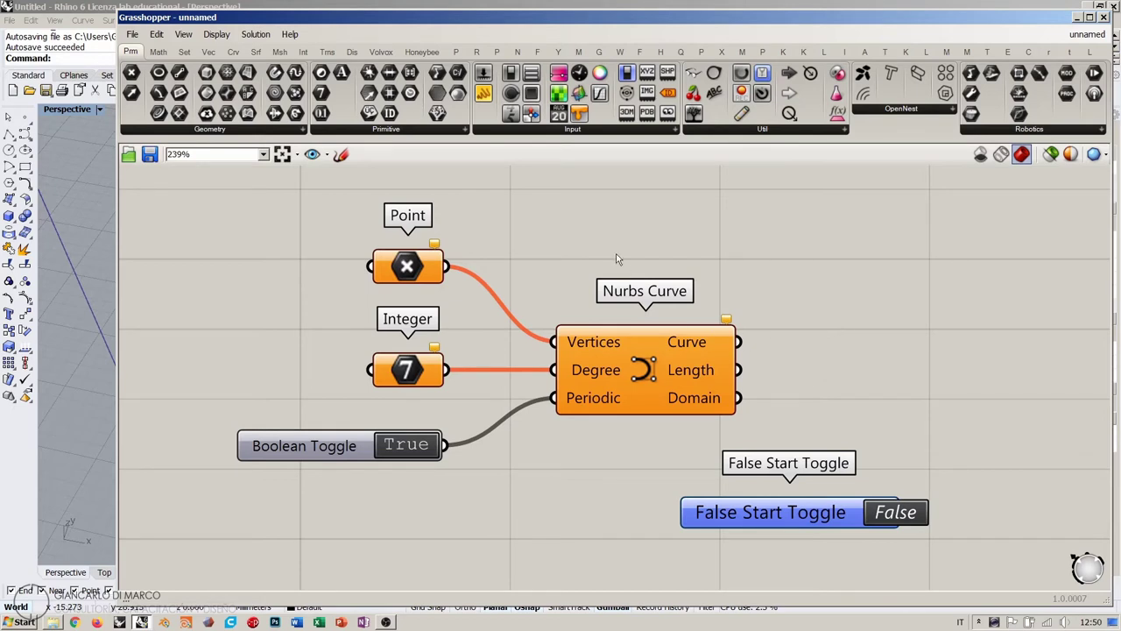
left_click_drag(650, 363, 626, 362)
left_click(803, 355)
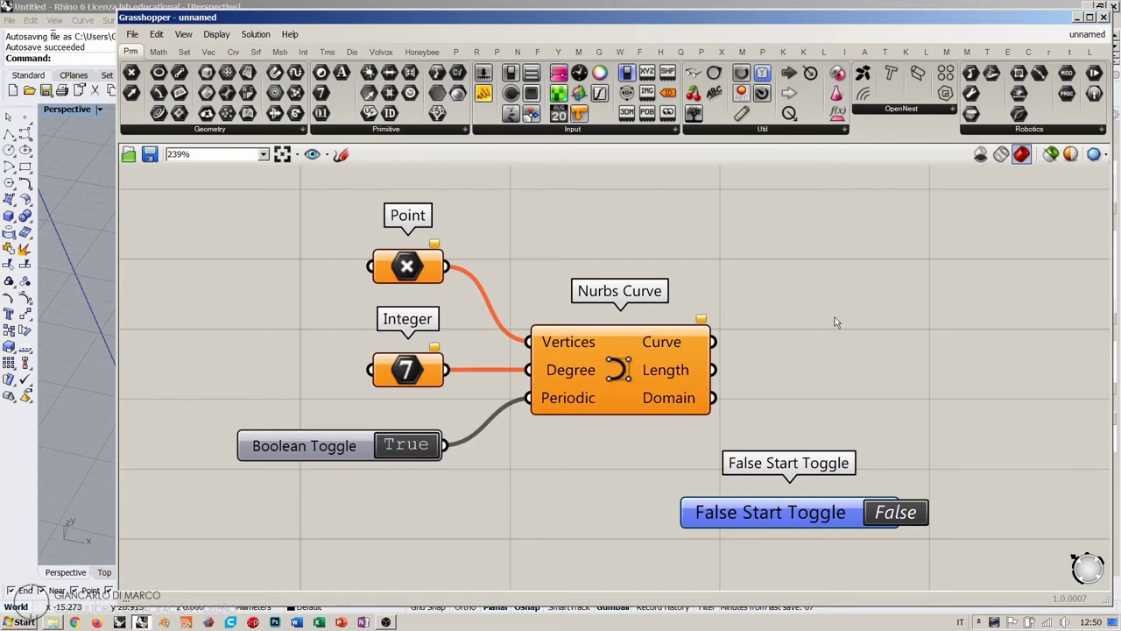
Adjust the Nurbs Curve's horizontal spacing from its three input parameters, keeping the Integer wire straight.
left_click_drag(454, 230, 350, 469)
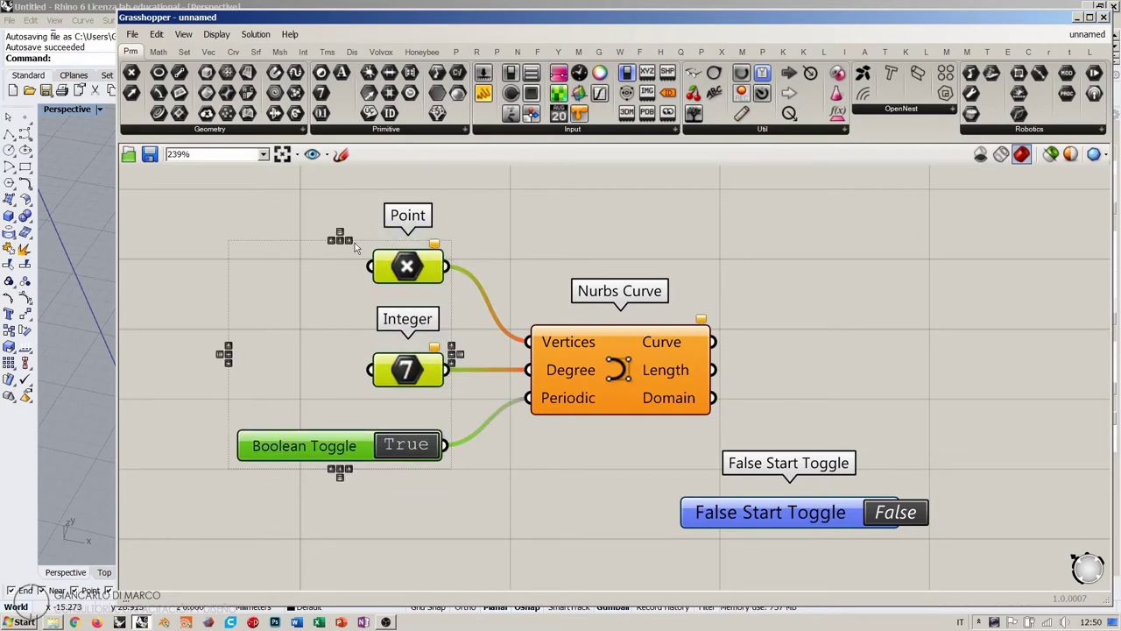
left_click(530, 222)
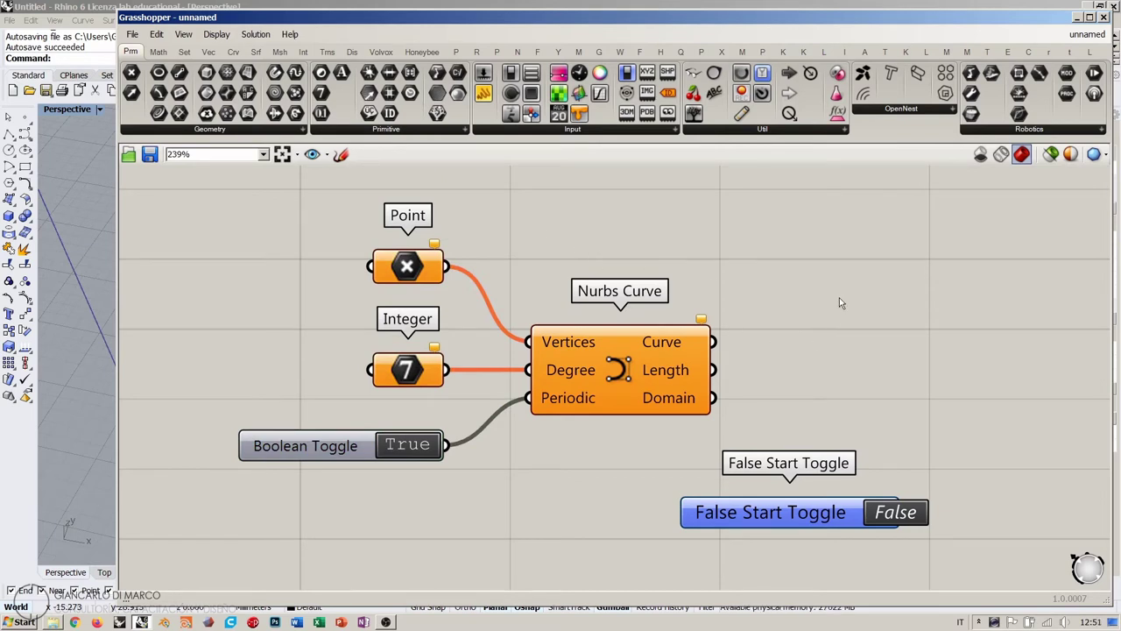
left_click_drag(618, 372, 594, 372)
left_click(778, 345)
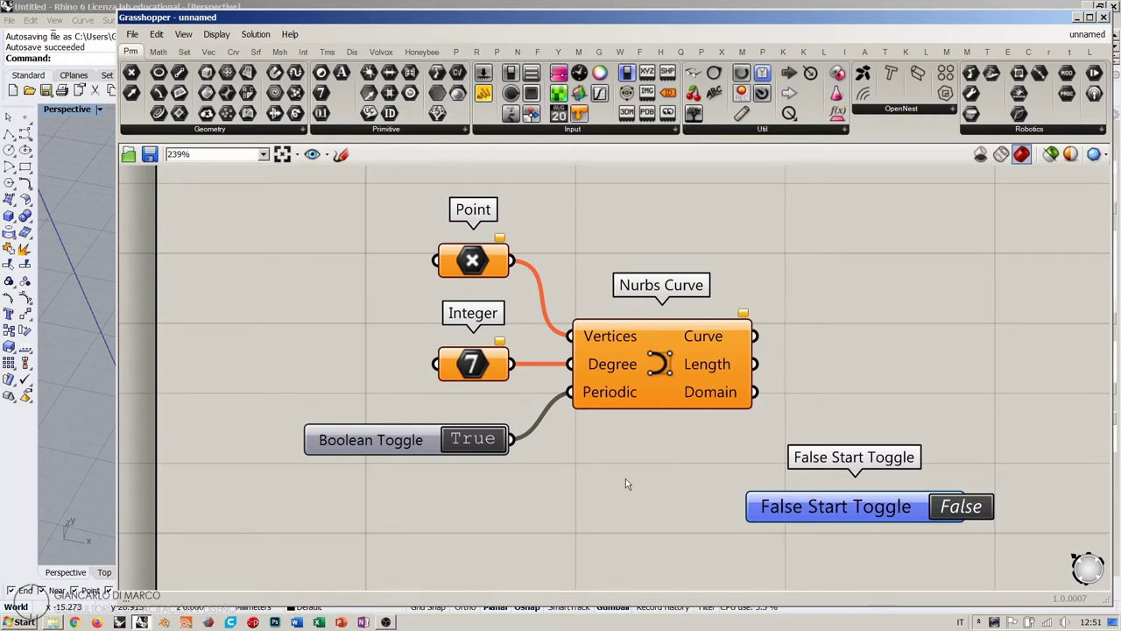
left_click_drag(646, 374, 670, 375)
left_click(661, 449)
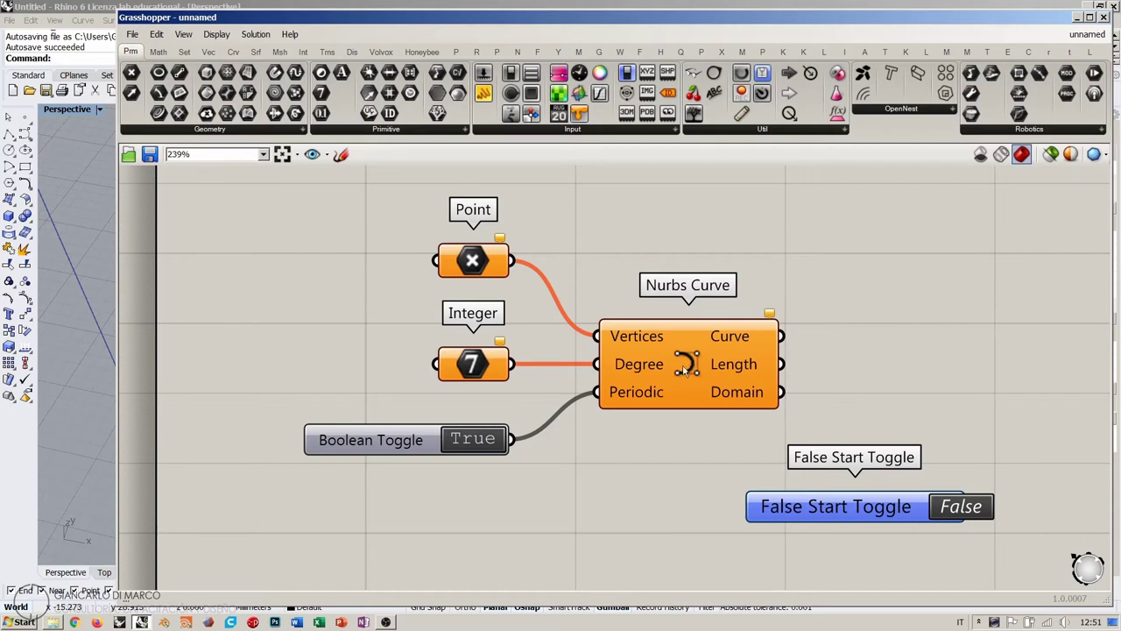
Select the Integer, Point and Nurbs Curve in turn to examine their wires, and read the Nurbs Curve's warning messages.
left_click(461, 267)
left_click(470, 355)
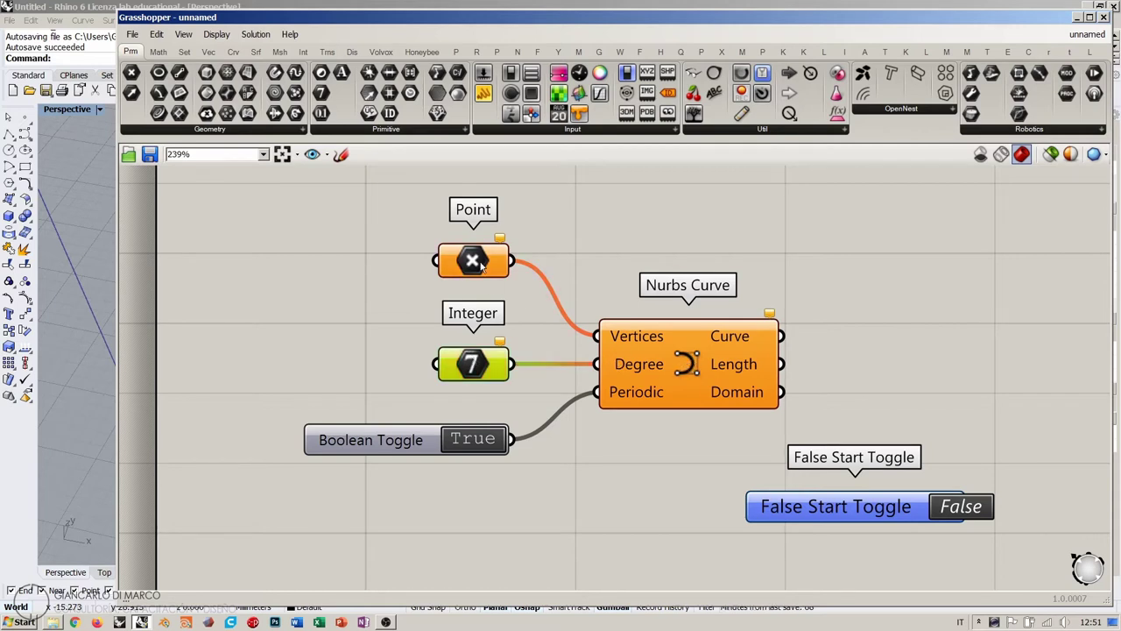
left_click(477, 264)
left_click(547, 244)
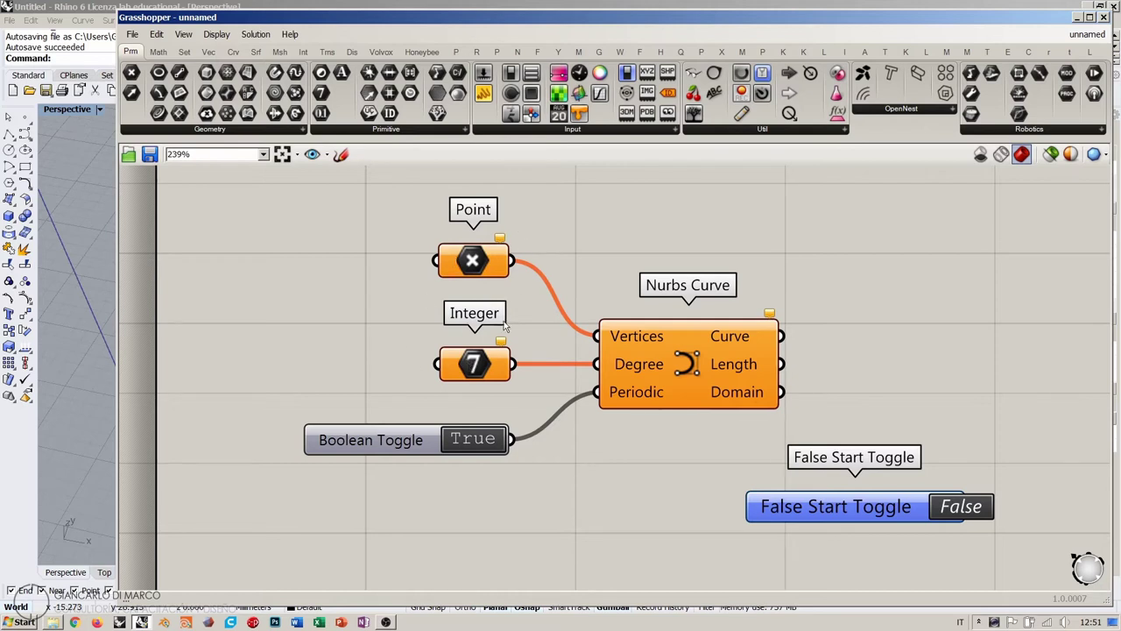
left_click_drag(480, 363, 478, 363)
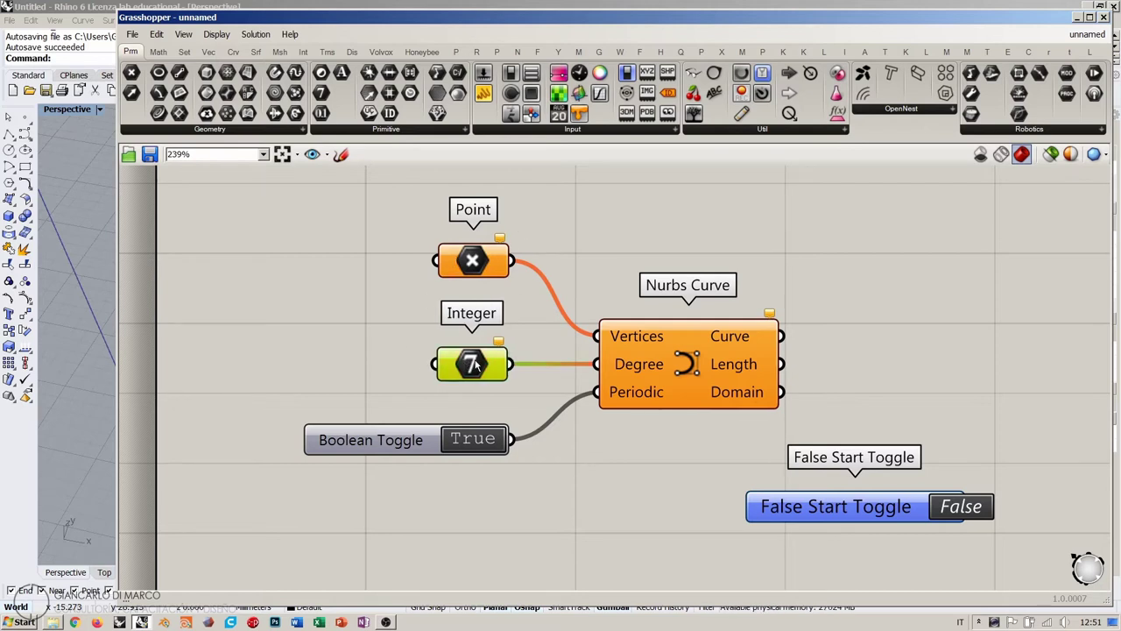
left_click(476, 265)
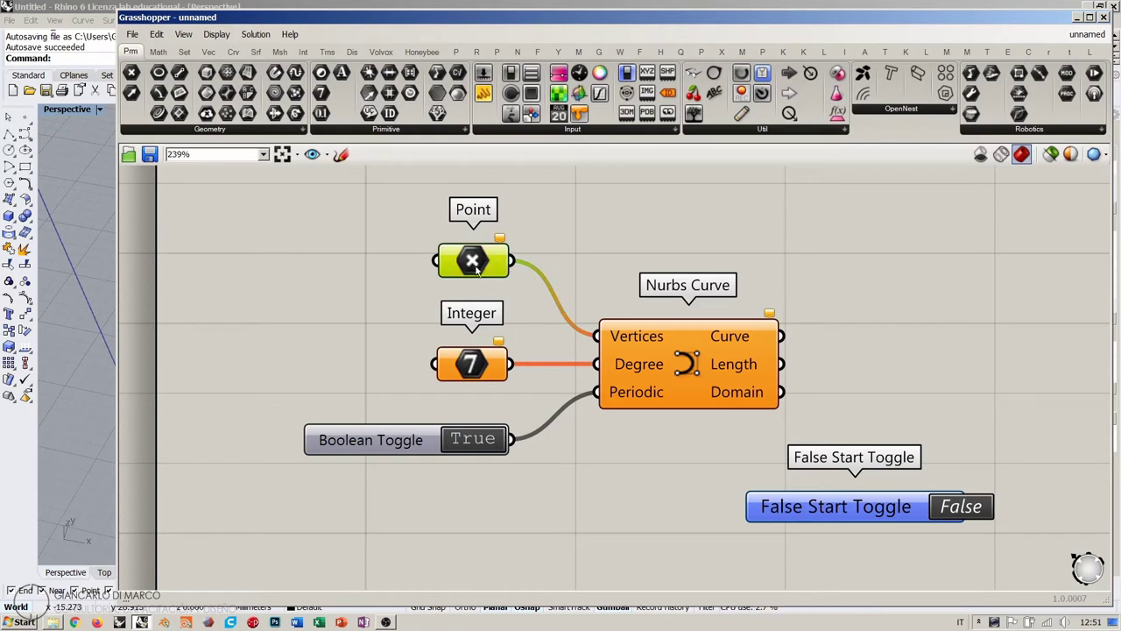
left_click(645, 338)
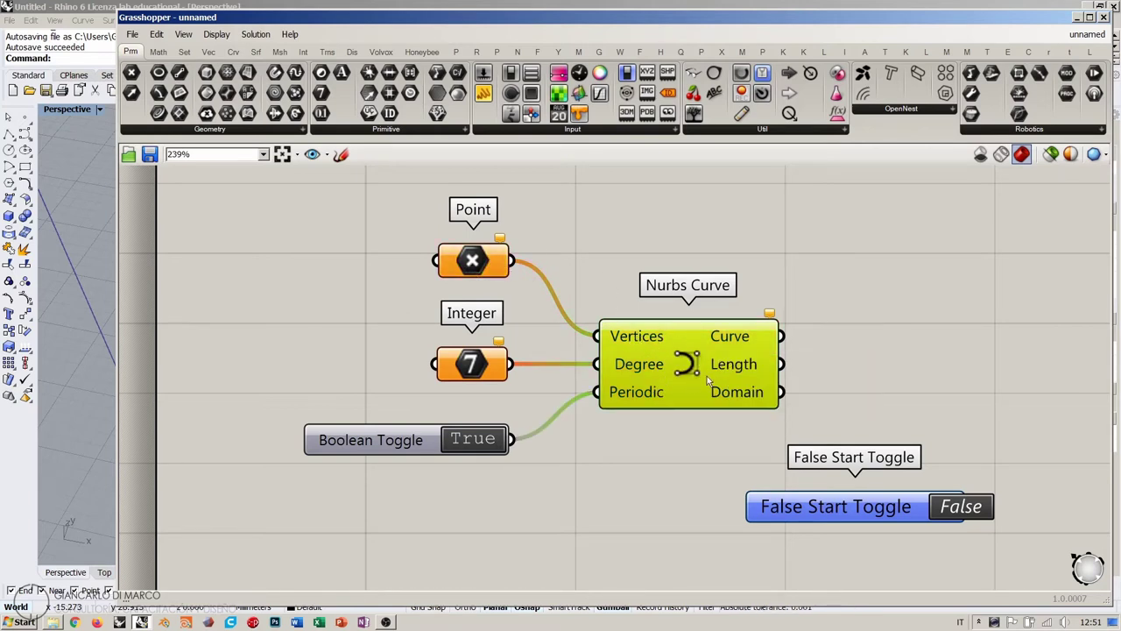
left_click(691, 459)
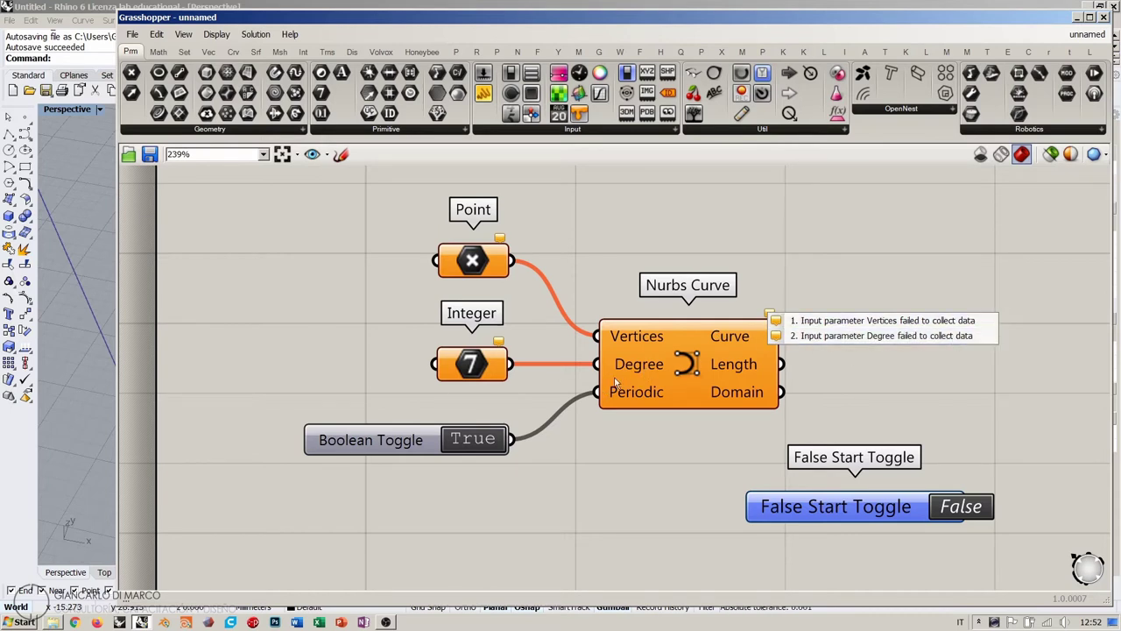
left_click(491, 363)
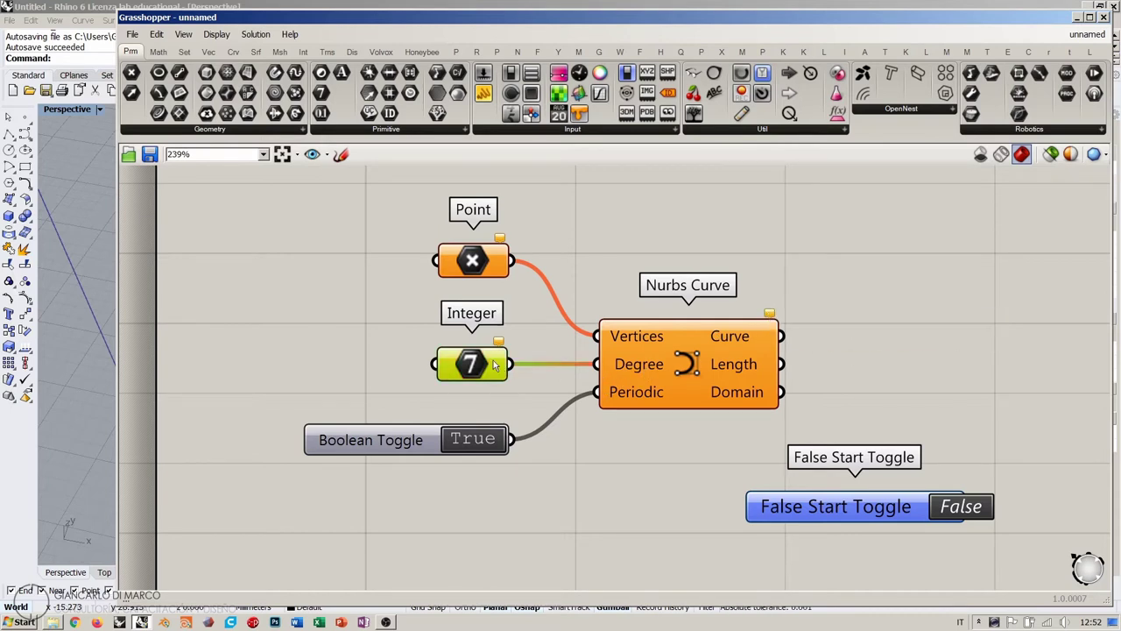
left_click(566, 387)
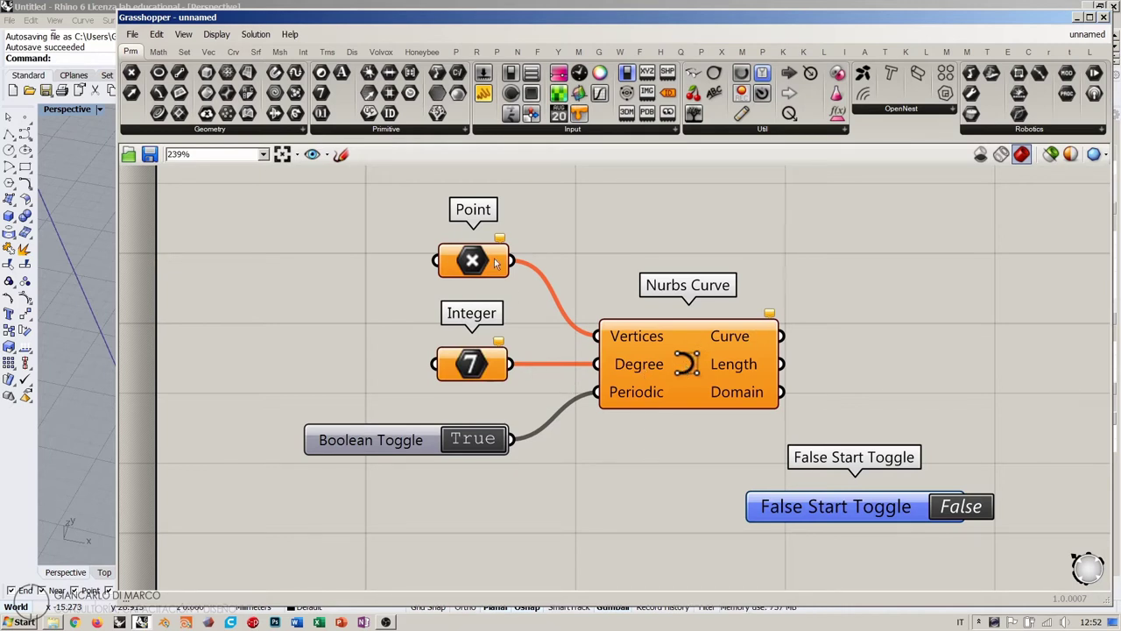
Highlight the Point and Integer parameters together and the Nurbs Curve separately to compare data containers with the component they feed.
left_click_drag(527, 205, 445, 399)
left_click(606, 490)
left_click(680, 368)
left_click(765, 298)
left_click_drag(517, 216, 438, 399)
left_click(548, 384)
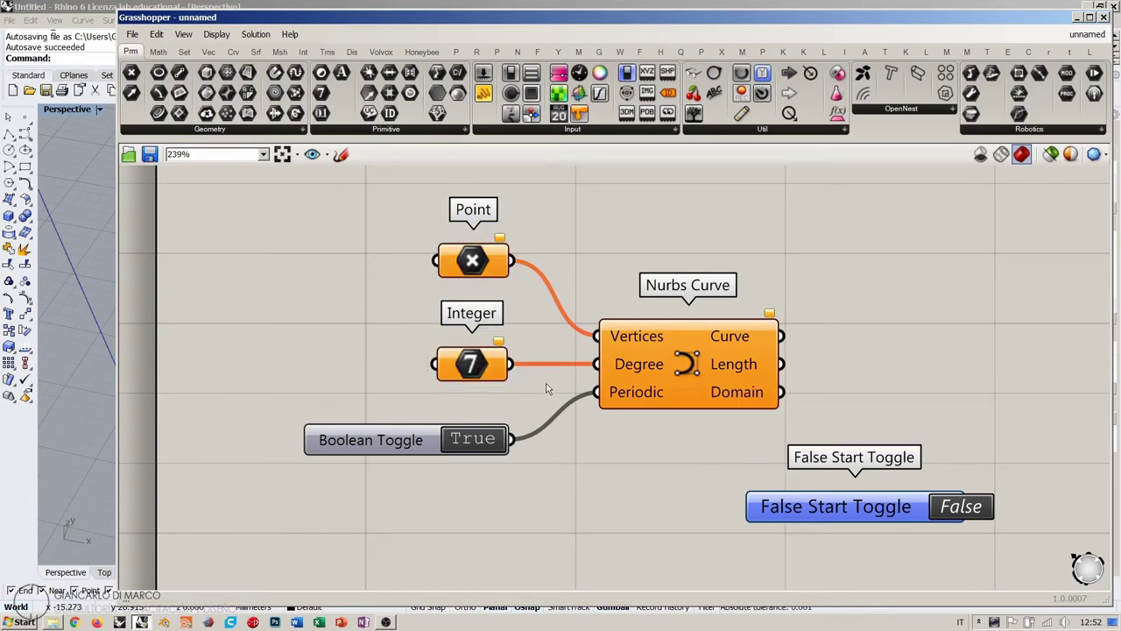
left_click(686, 361)
left_click_drag(536, 198, 434, 386)
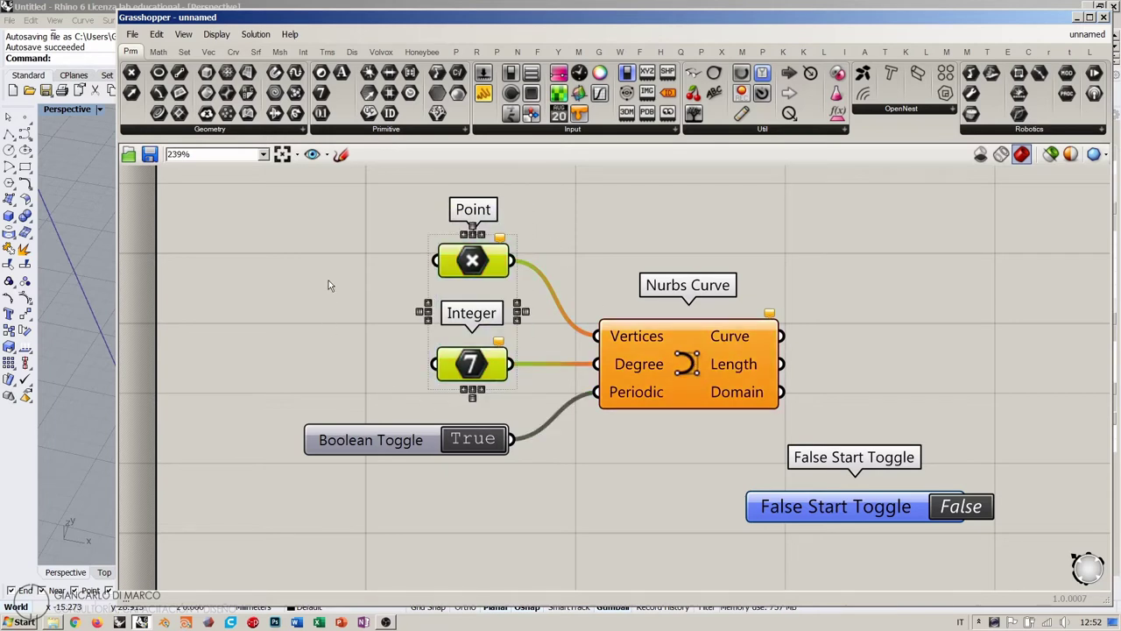
left_click(330, 285)
left_click_drag(512, 199, 426, 396)
left_click(316, 271)
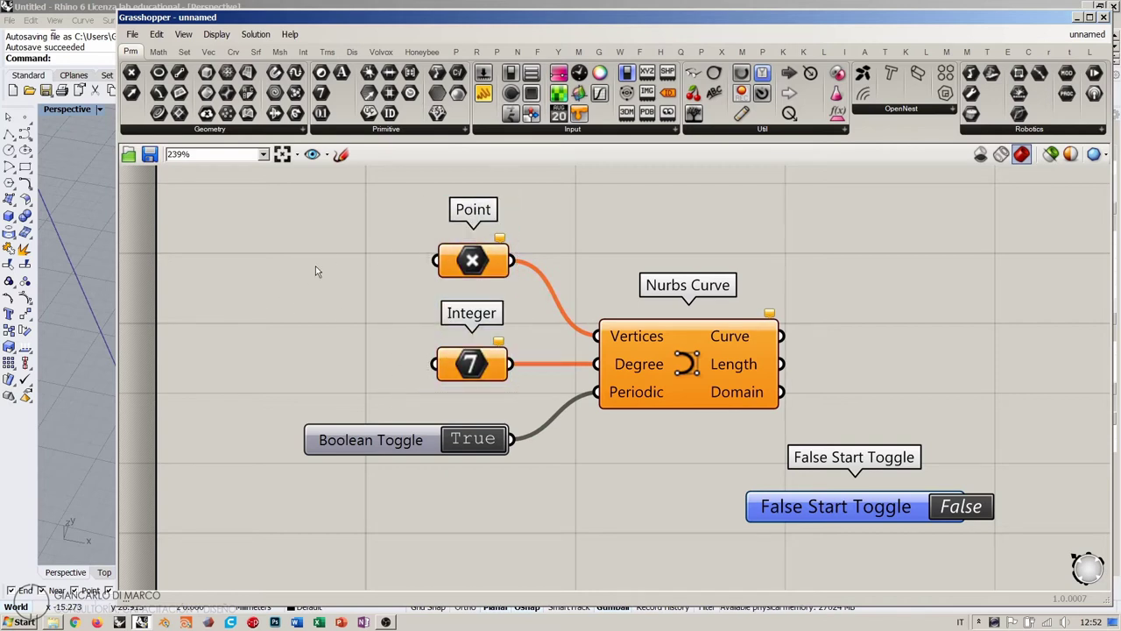
left_click(702, 368)
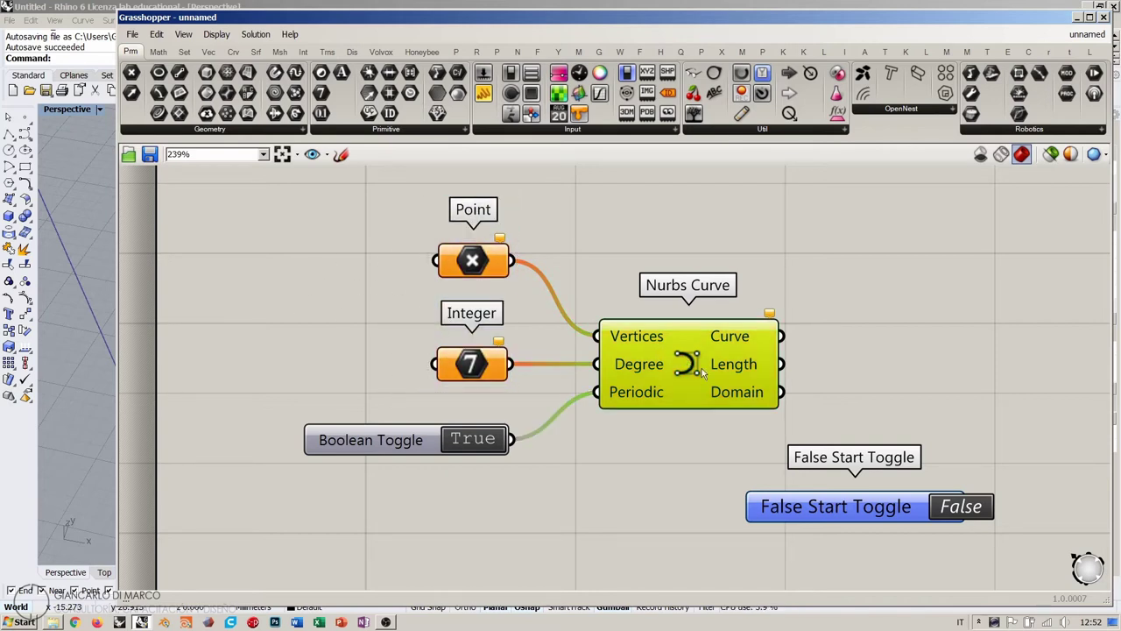
left_click(690, 459)
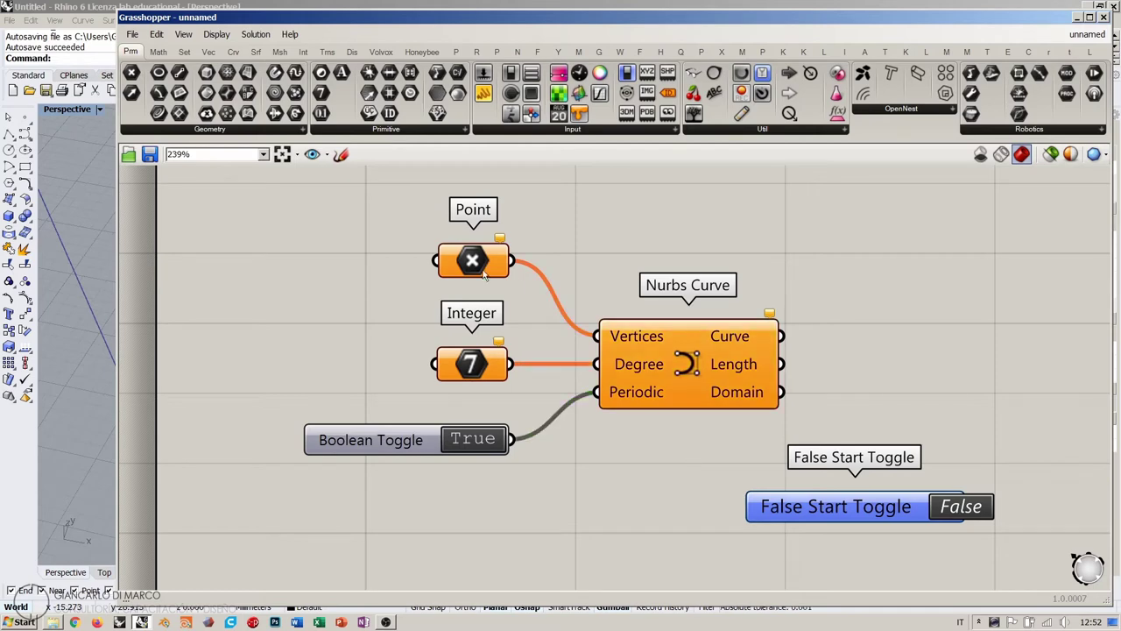
Narrow the Grasshopper window to uncover the Rhino viewport, and review the Geometry and Primitive parameter lists.
left_click_drag(115, 261, 393, 261)
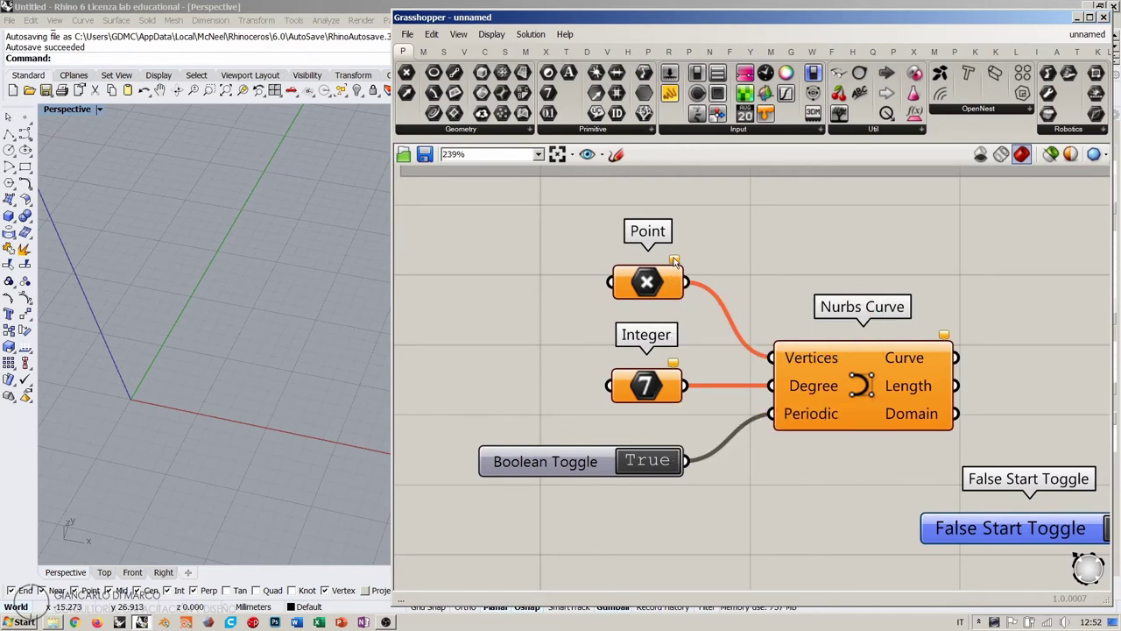
left_click(674, 260)
left_click(580, 129)
left_click(501, 132)
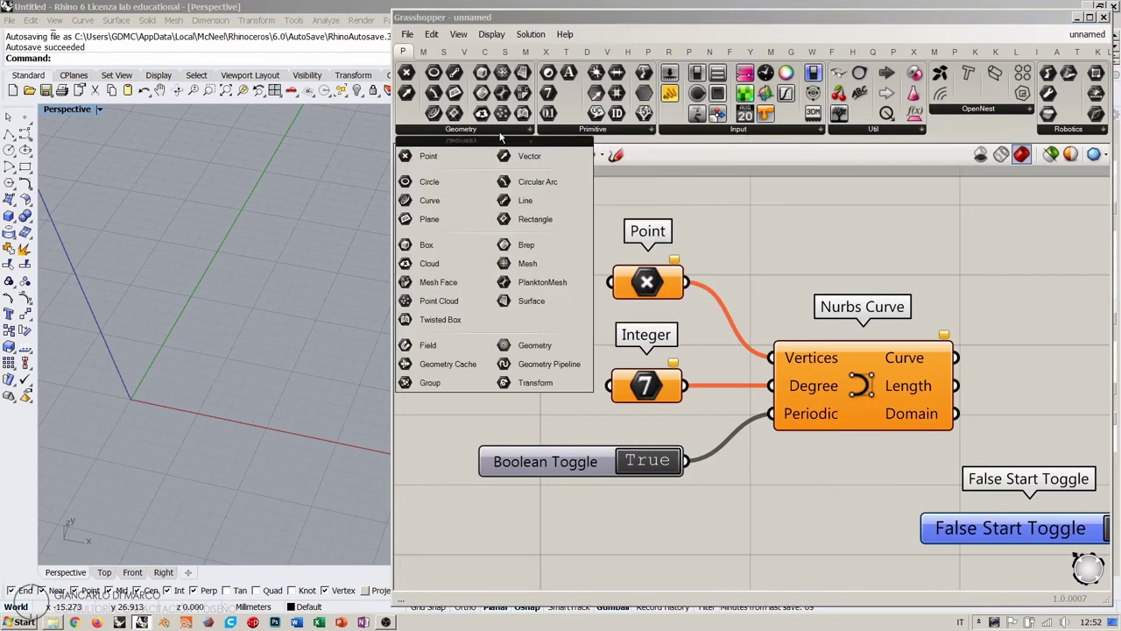
left_click(578, 131)
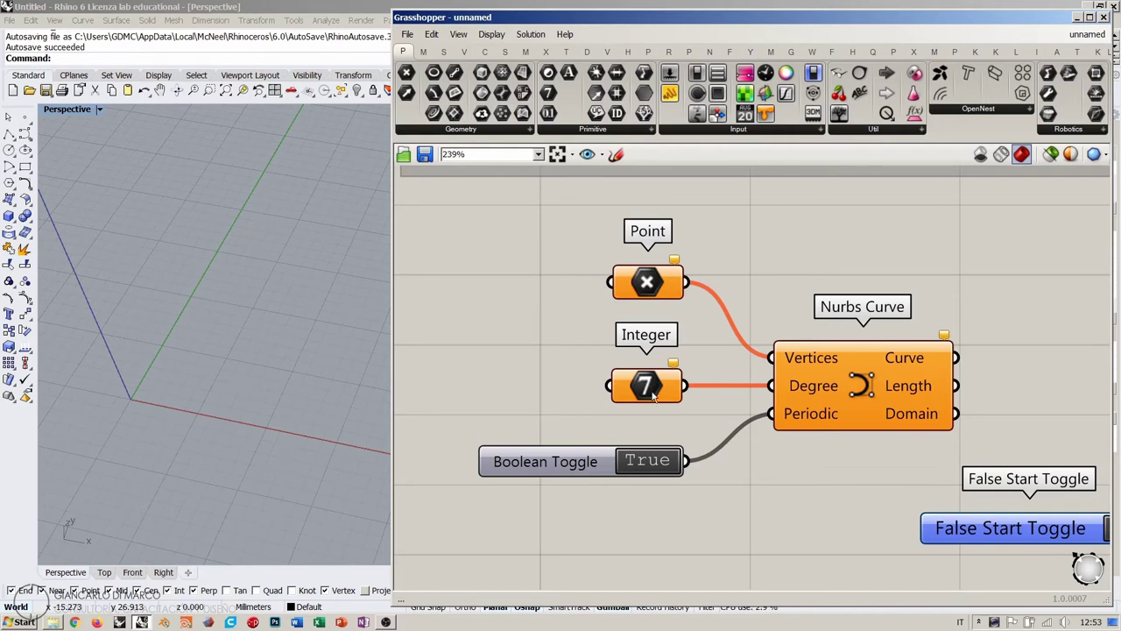
Check the Point parameter's description and contents, and narrow the Grasshopper window further to expose about half of the Rhino viewport.
mouse_move(647, 282)
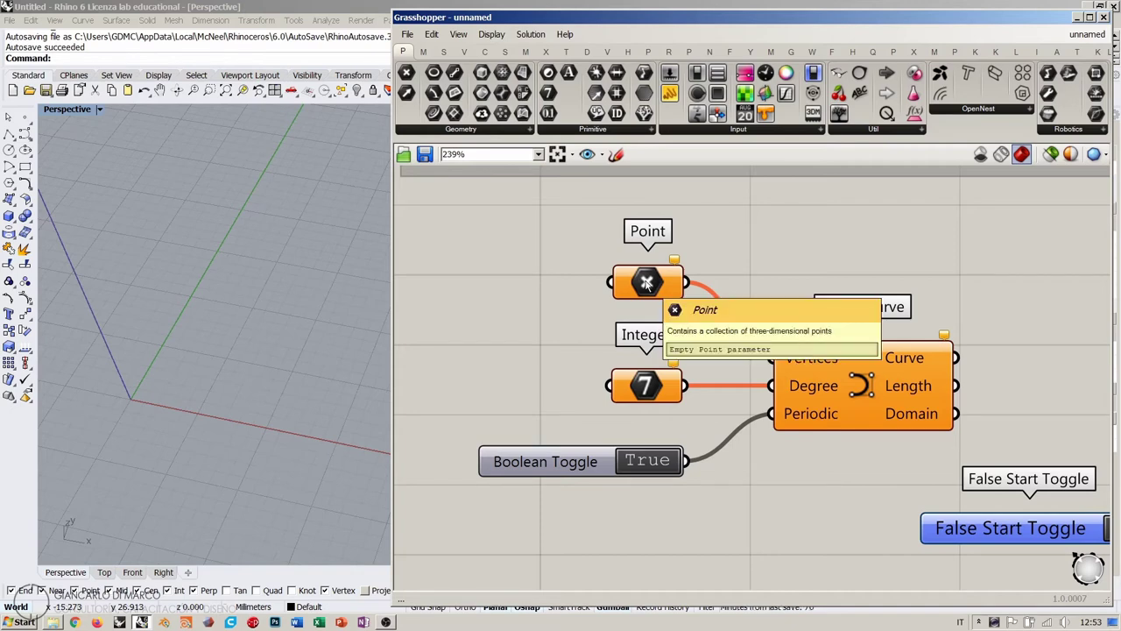
right_click_drag(646, 282, 689, 267)
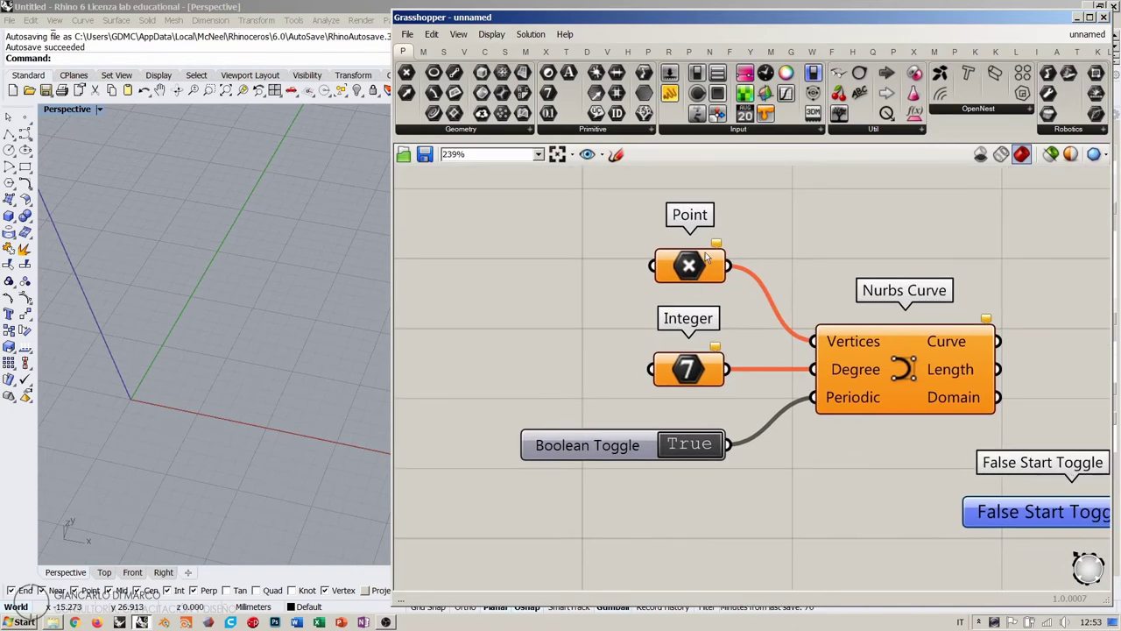
right_click_drag(601, 289, 542, 307)
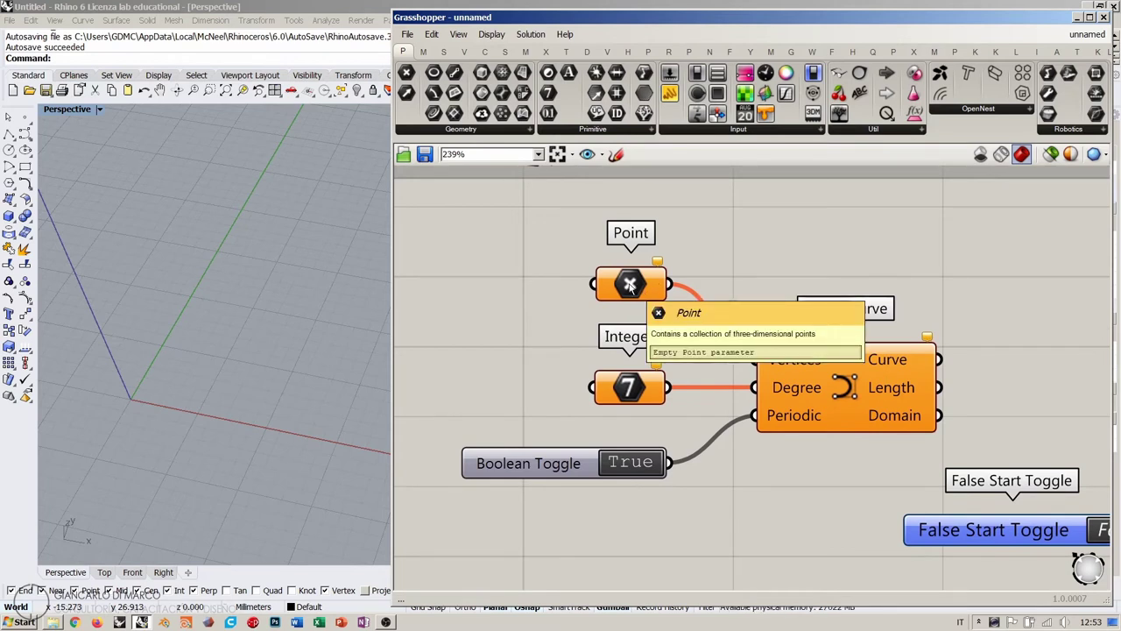
left_click(633, 289)
left_click(616, 266)
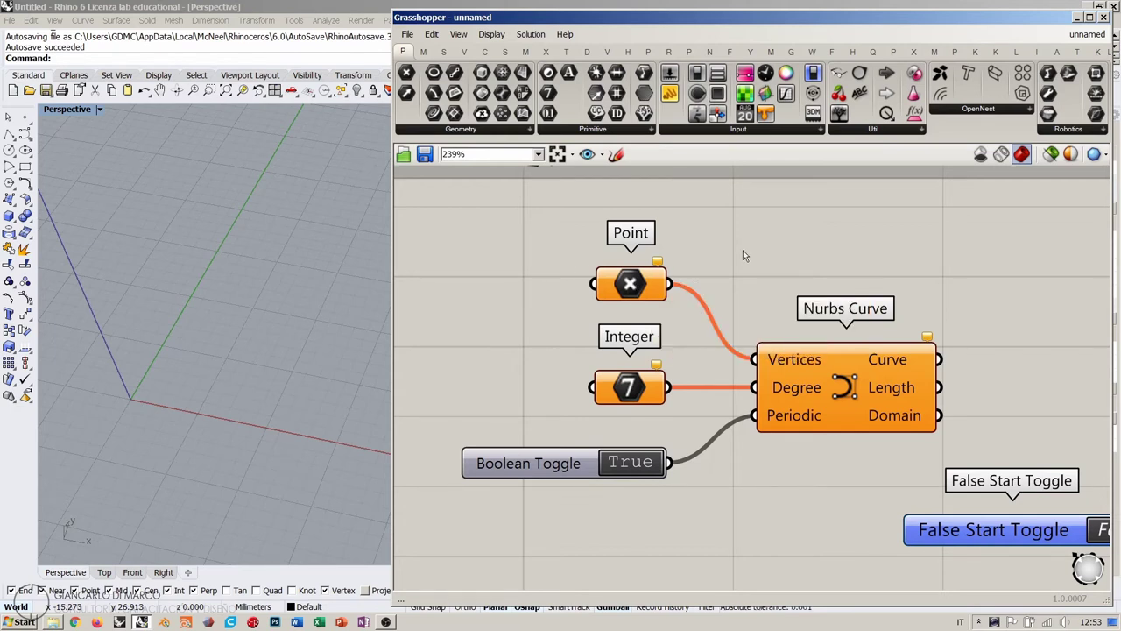
left_click_drag(392, 306, 574, 308)
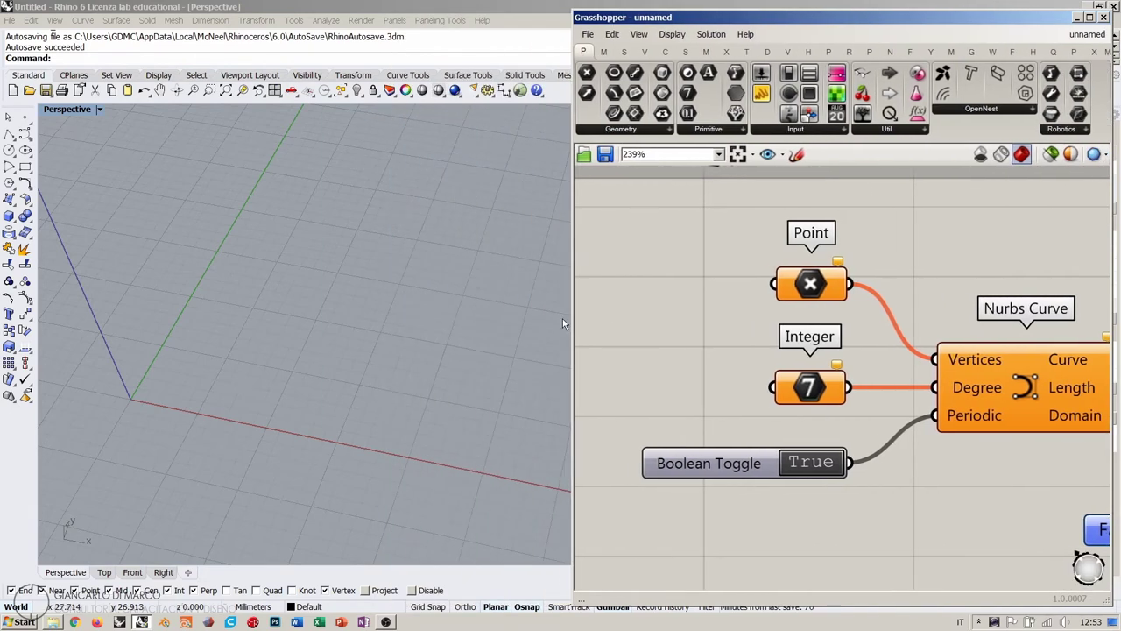
Review the Point parameter's options for setting point data, and select the Nurbs Curve component to examine its incoming wires.
right_click_drag(234, 368, 313, 345)
left_click(655, 281)
scroll(655, 280, "down", 2)
scroll(656, 280, "down", 3)
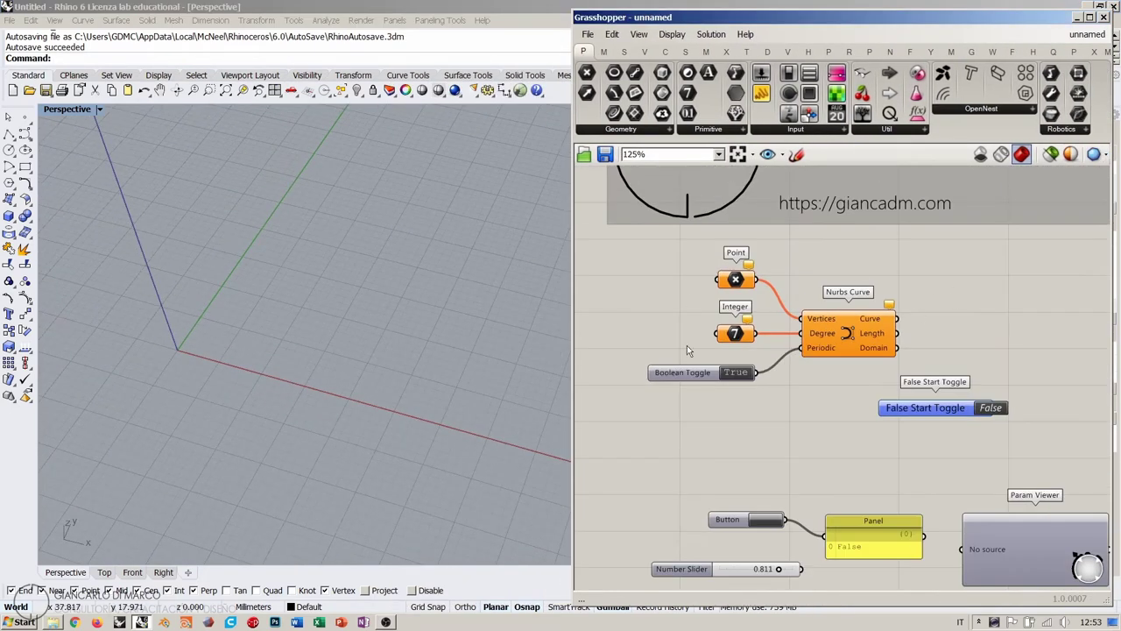
scroll(704, 291, "up", 3)
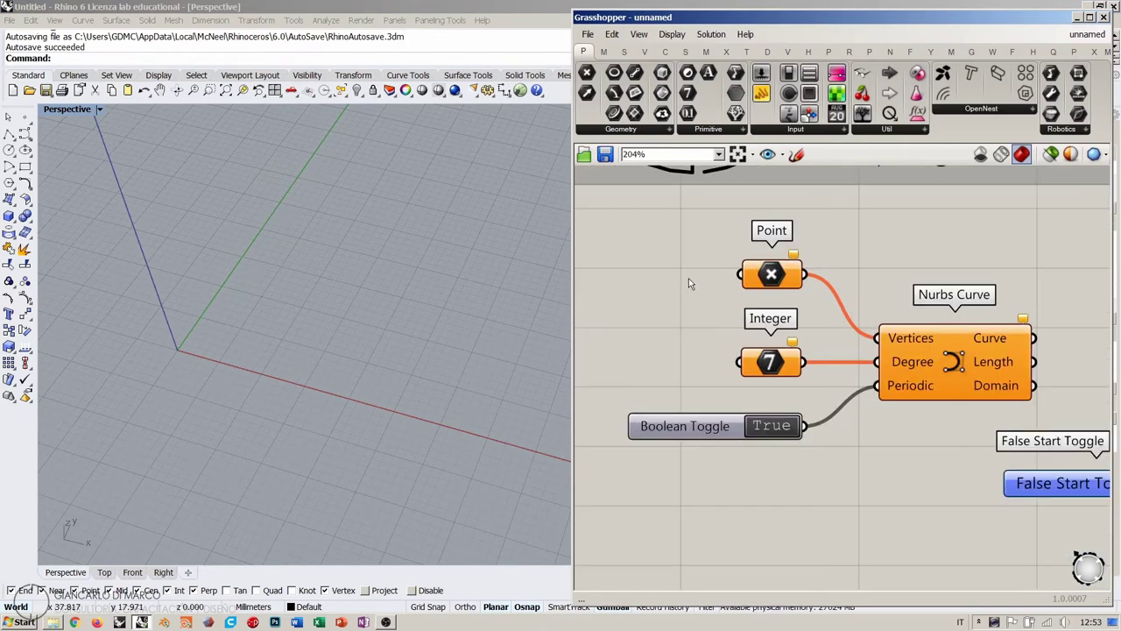
right_click(772, 276)
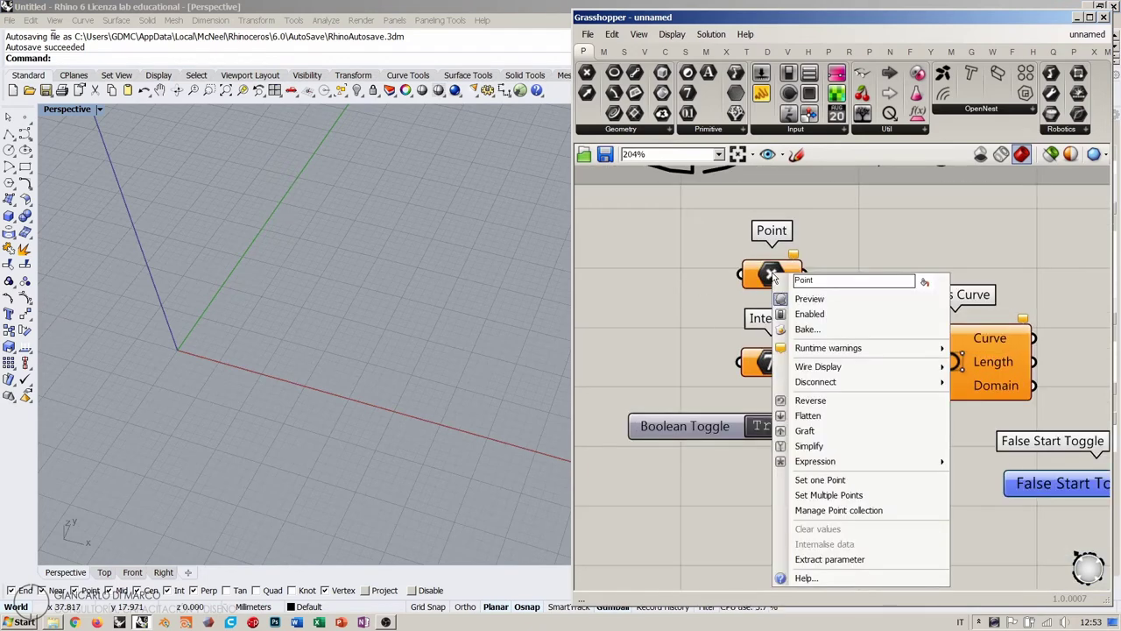
left_click(722, 282)
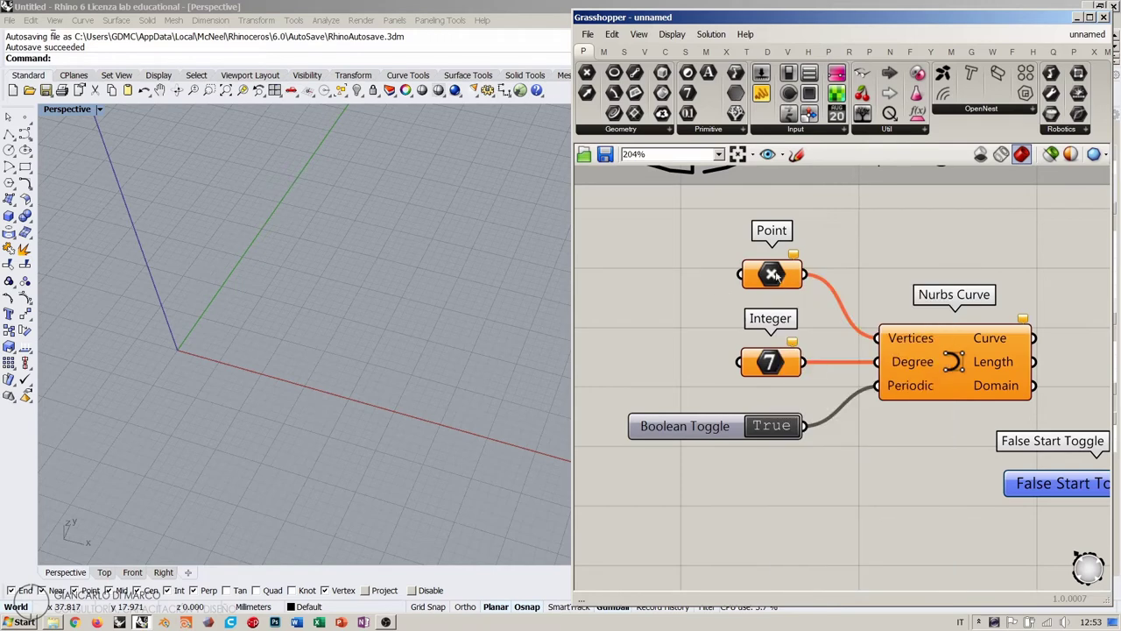
right_click(768, 277)
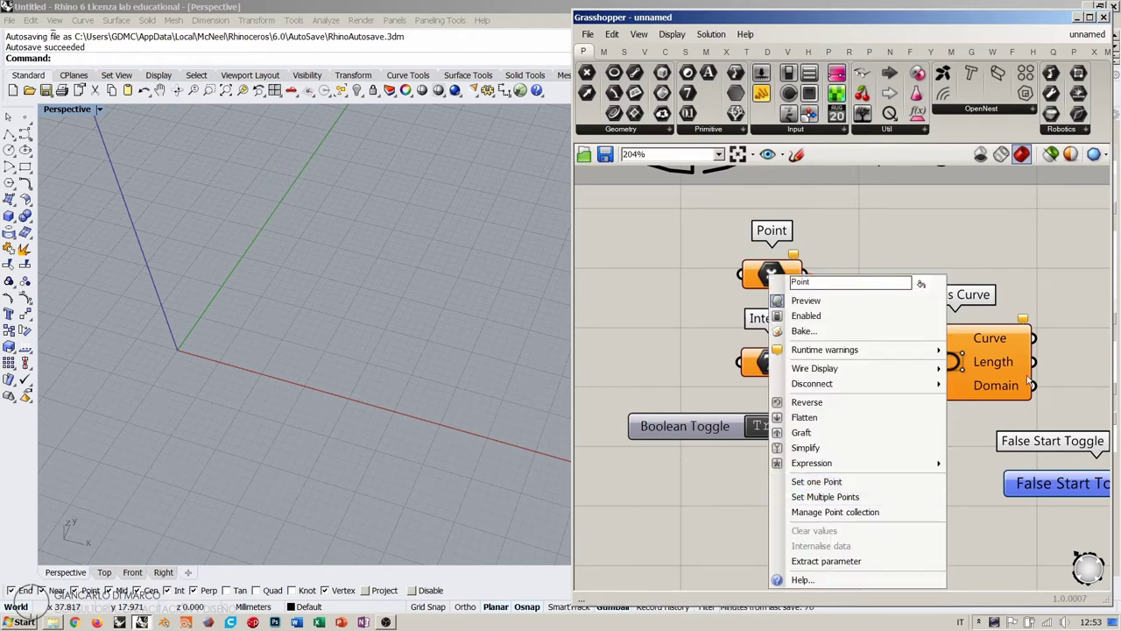
left_click(962, 362)
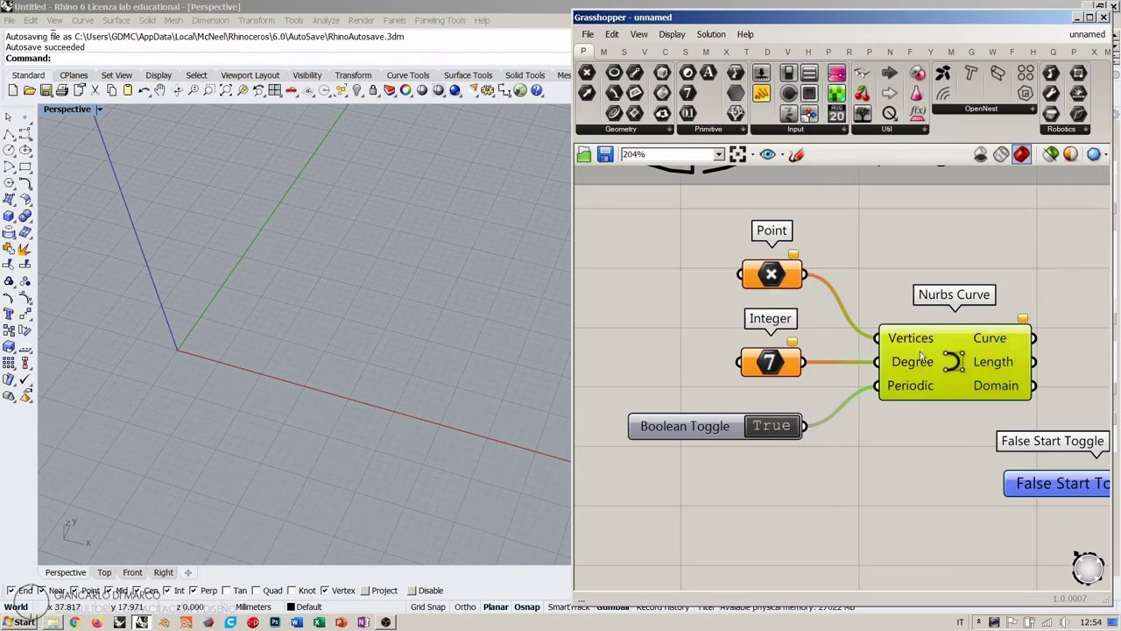
left_click(951, 409)
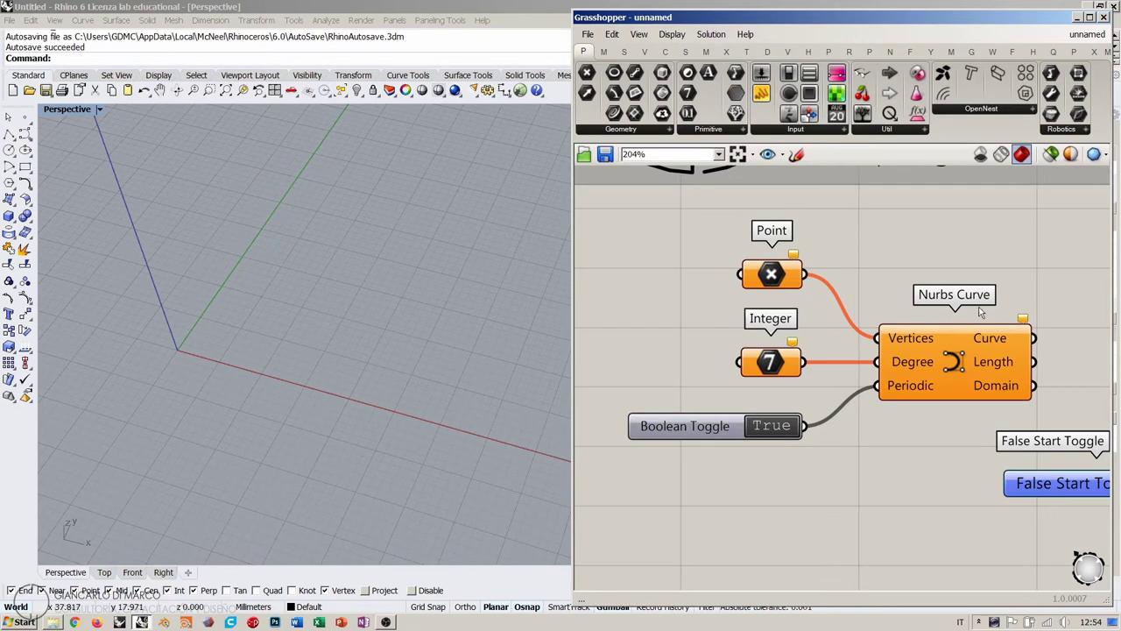
Set multiple points for the Point parameter by placing nine vertices of an irregular notched outline in Rhino's Perspective viewport.
right_click(774, 275)
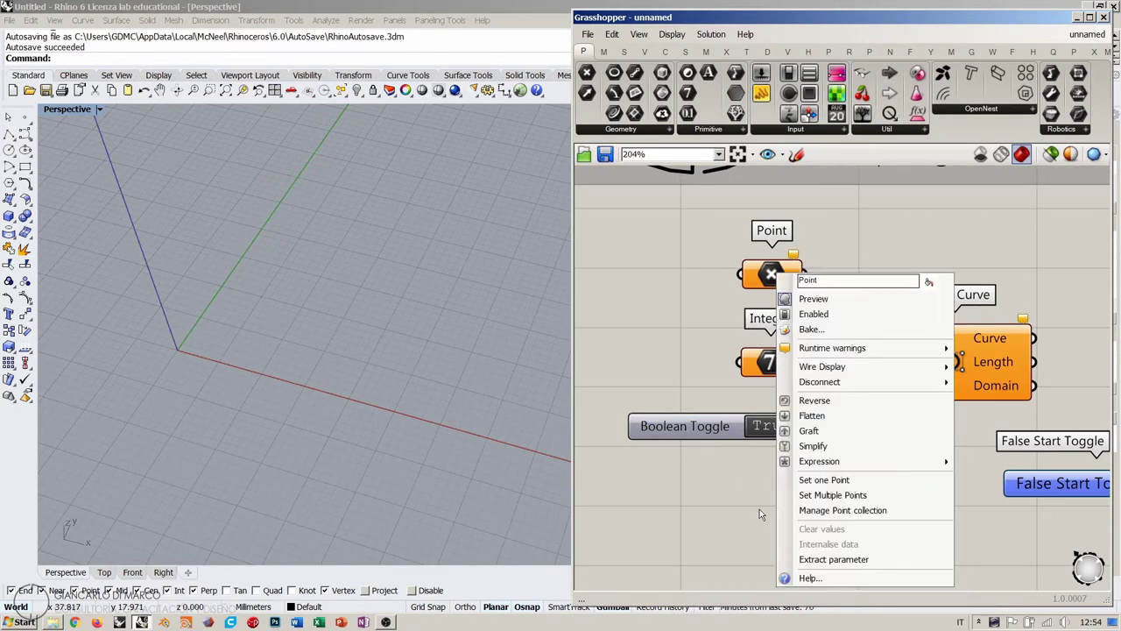
left_click(827, 496)
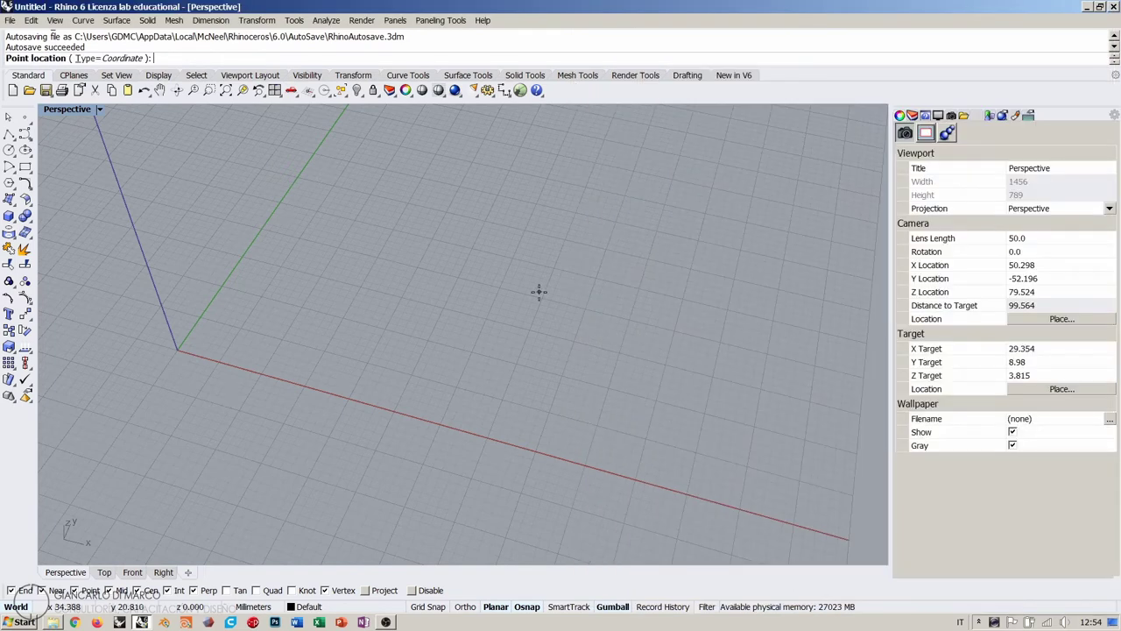
right_click_drag(415, 298, 463, 356)
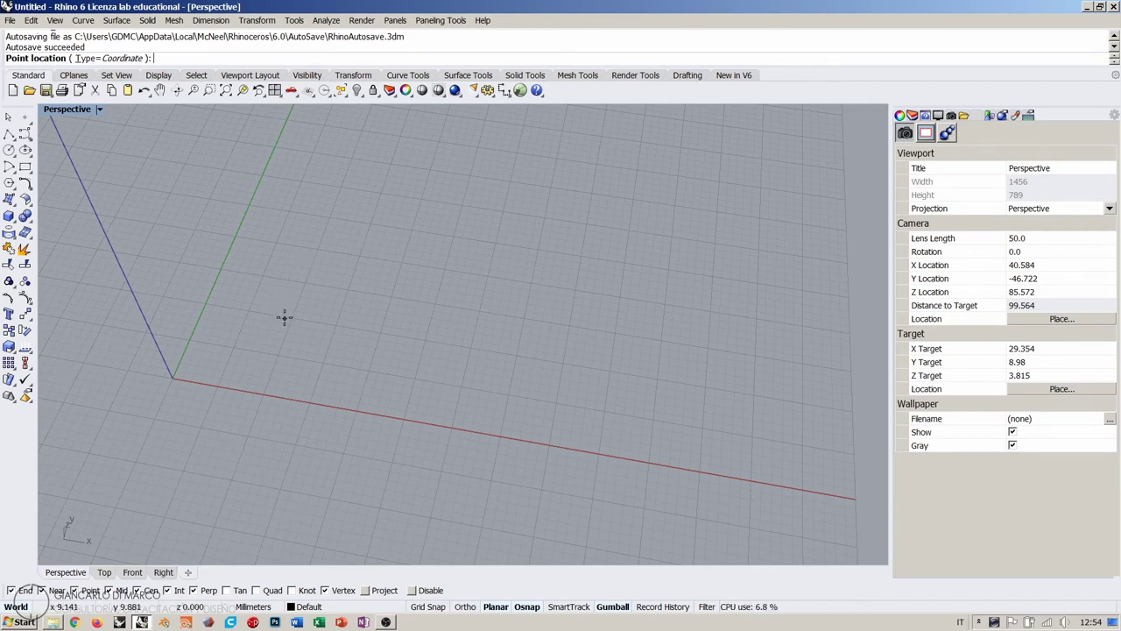
left_click(154, 262)
left_click(228, 400)
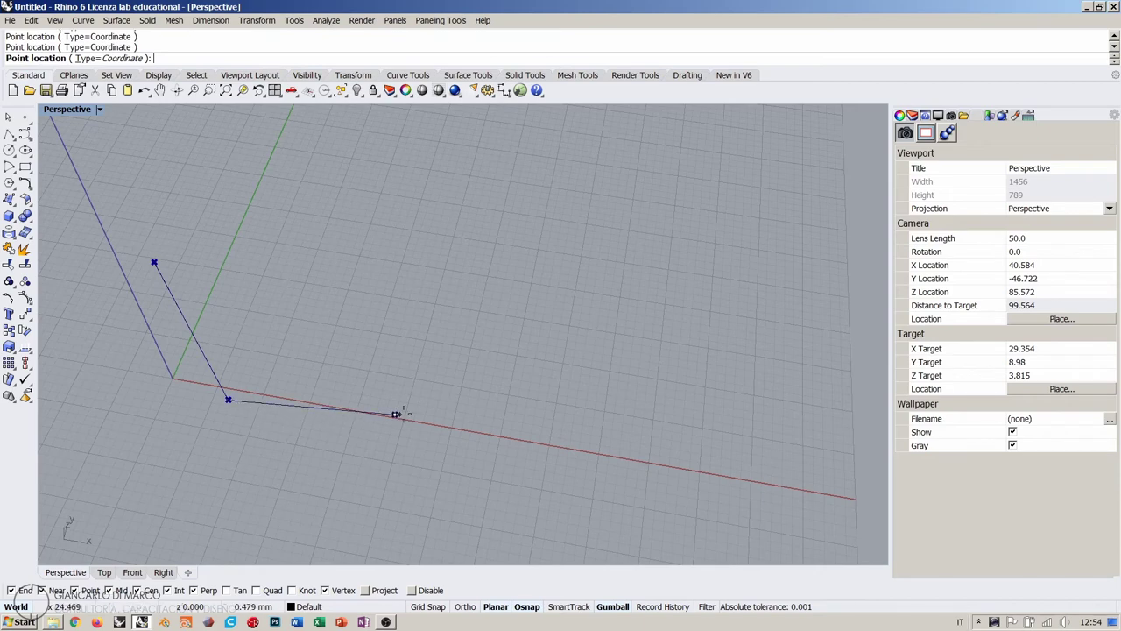
left_click(394, 413)
left_click(483, 350)
left_click(523, 196)
left_click(388, 302)
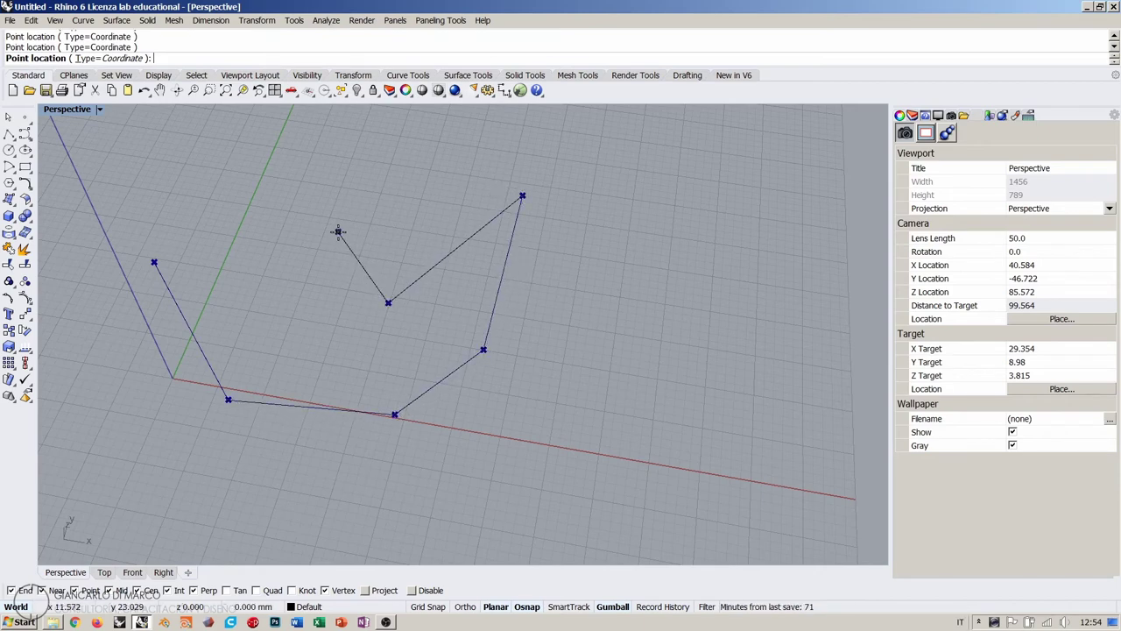
left_click(338, 231)
left_click(386, 146)
left_click(255, 119)
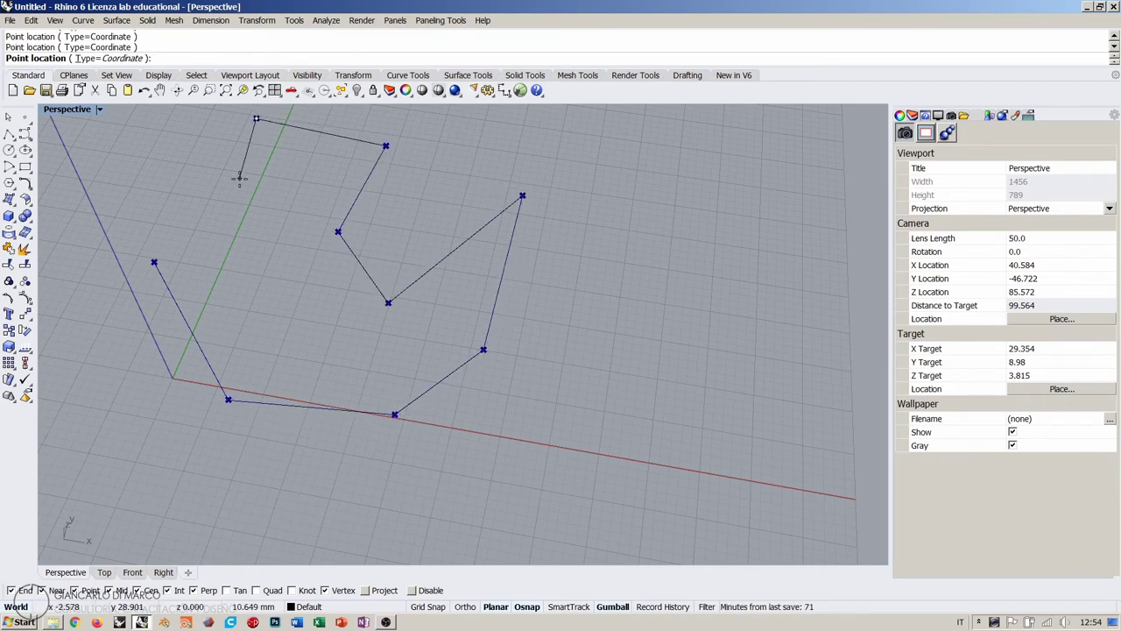
key("Return")
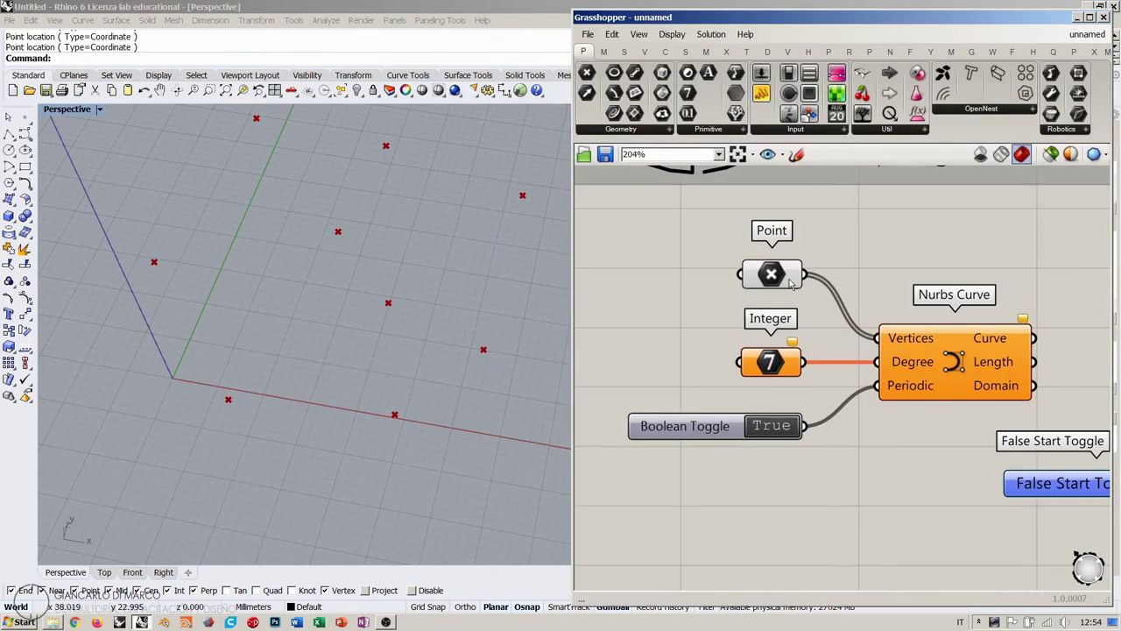
Check the Nurbs Curve's Degree input and set the Integer parameter's value to 1.
mouse_move(774, 276)
mouse_move(917, 364)
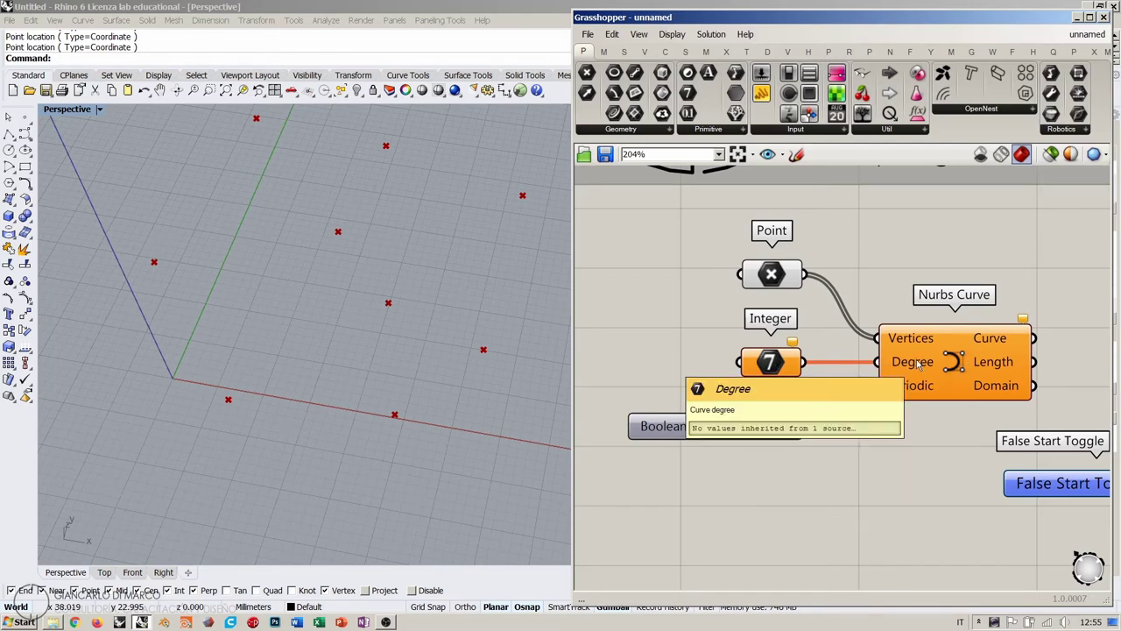
right_click(770, 362)
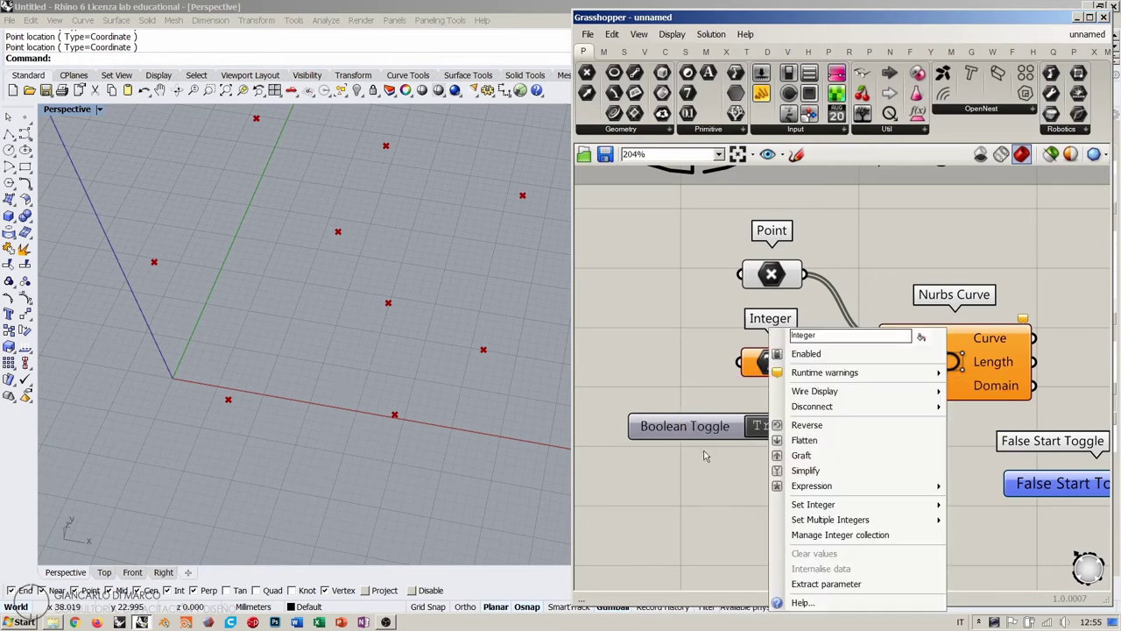
mouse_move(805, 507)
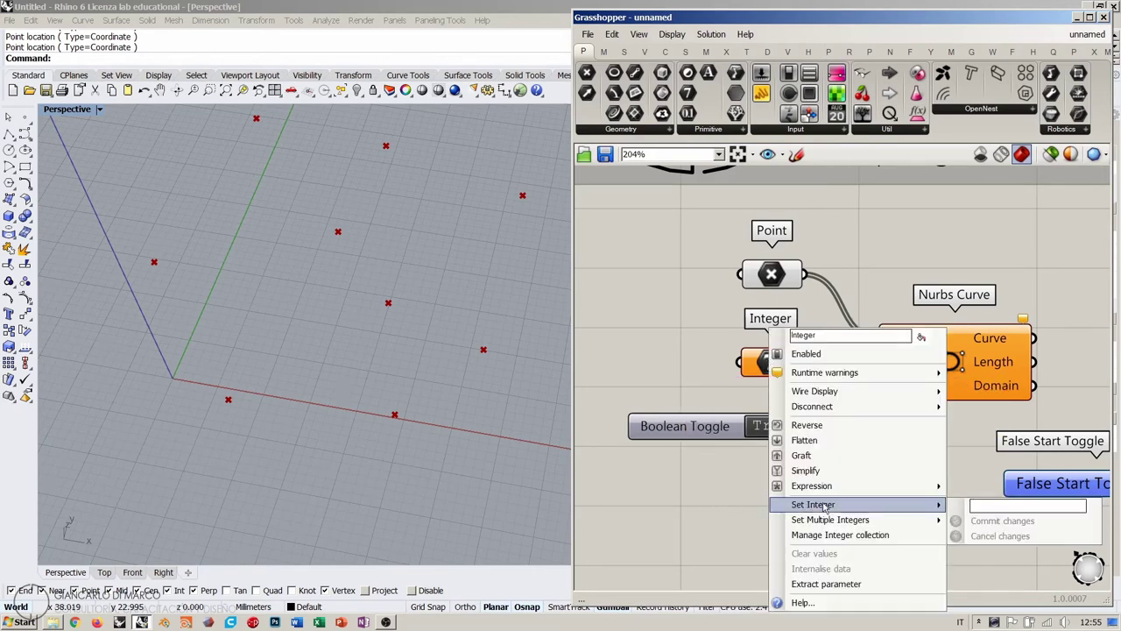
mouse_move(848, 506)
left_click(990, 504)
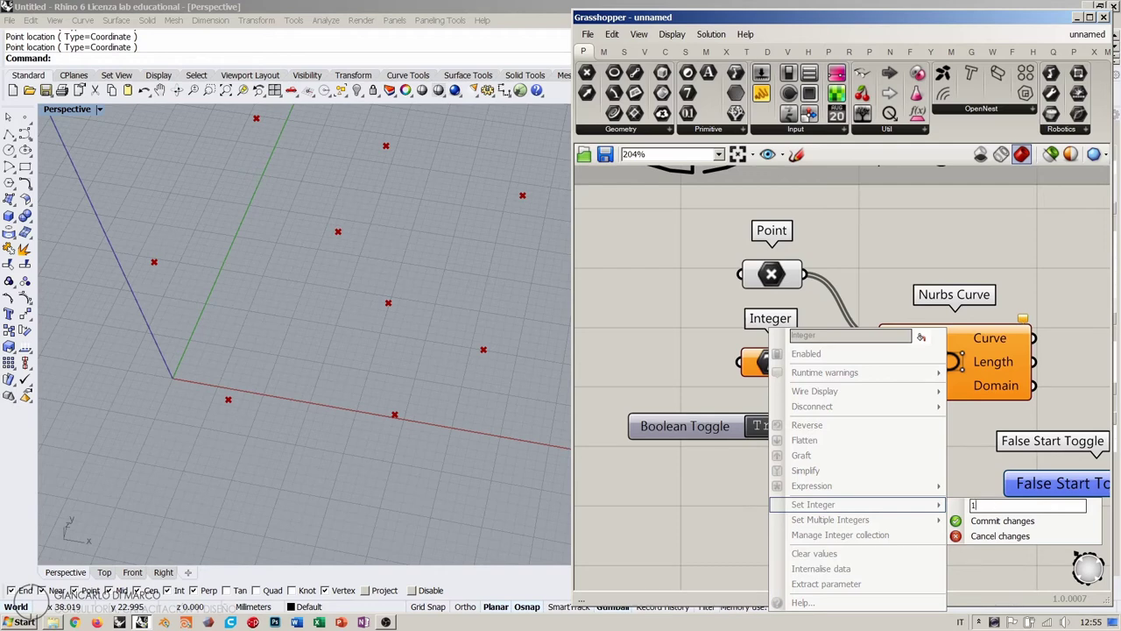
type("7")
left_click(982, 520)
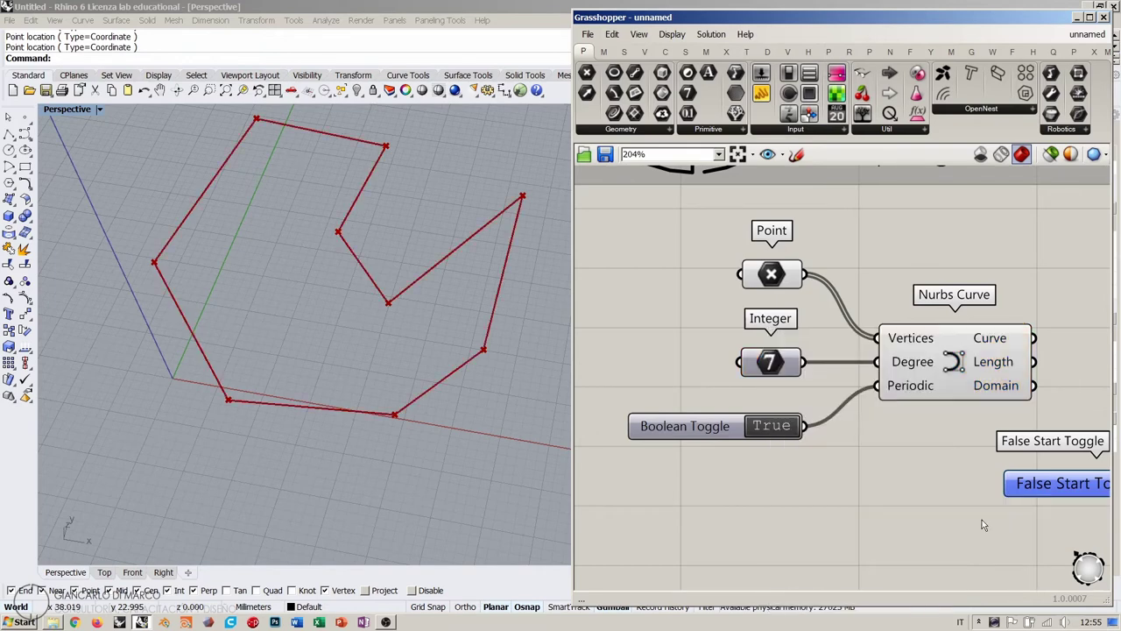
Select the Point, Integer and Boolean Toggle in turn to examine their wires, and move the Nurbs Curve component slightly closer to them.
right_click_drag(370, 325, 401, 367)
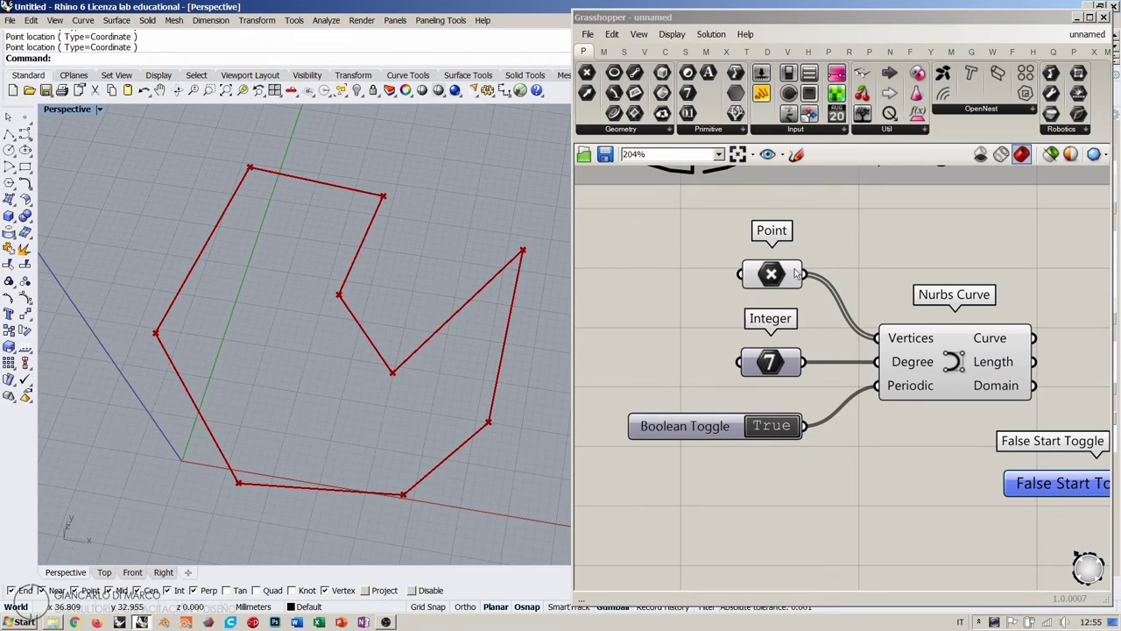
left_click(690, 265)
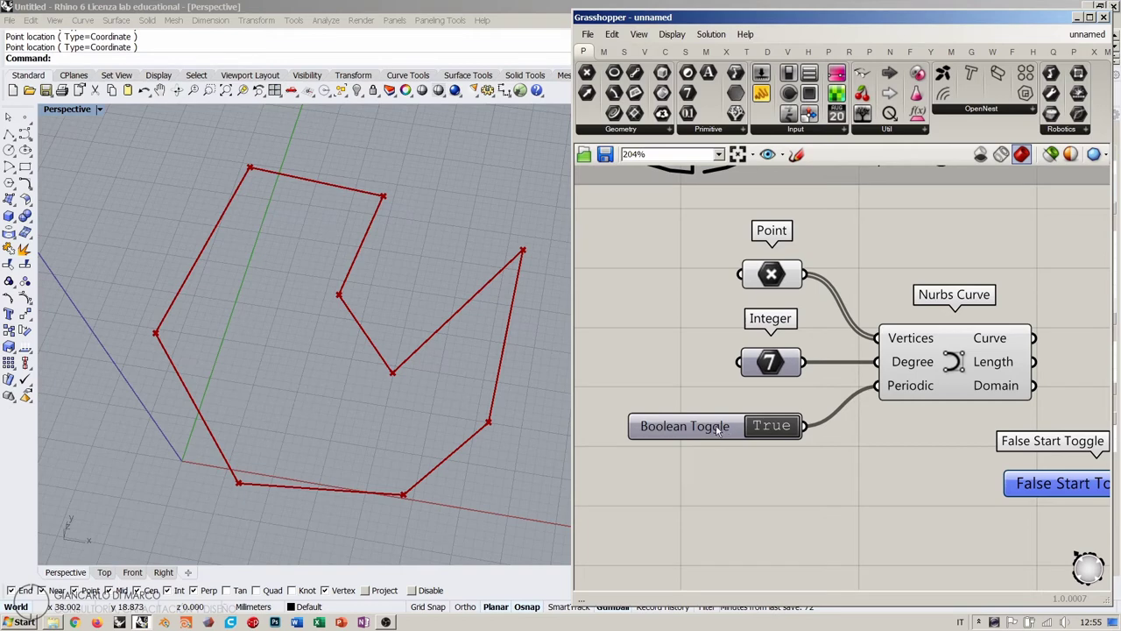
left_click(775, 274)
left_click(772, 365)
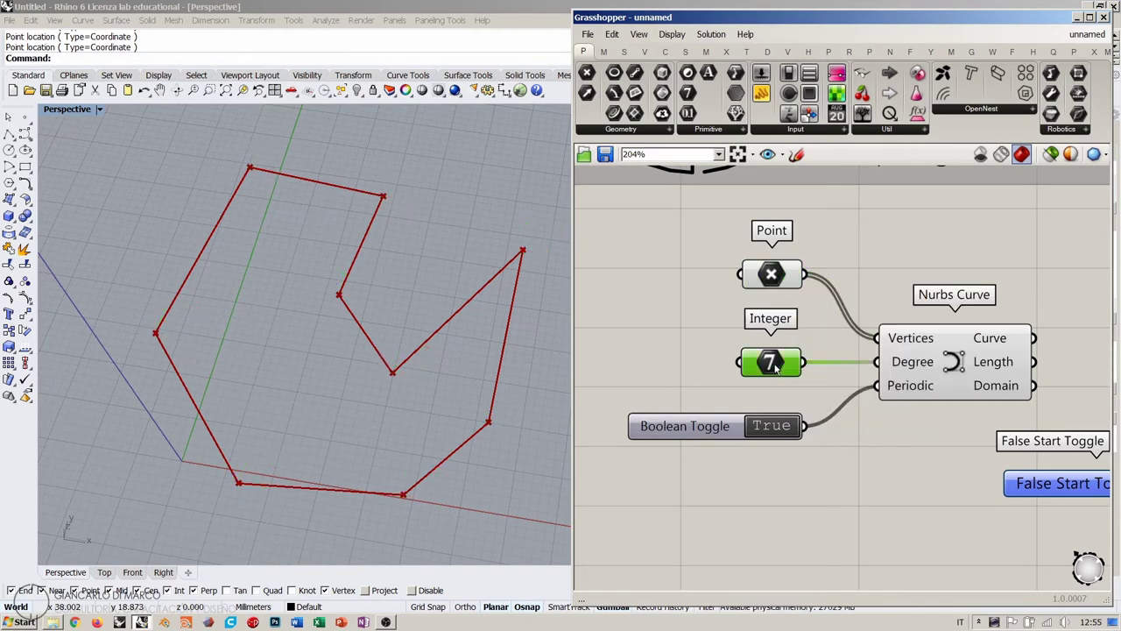
left_click(683, 429)
left_click(724, 484)
left_click_drag(949, 364, 926, 364)
left_click(931, 440)
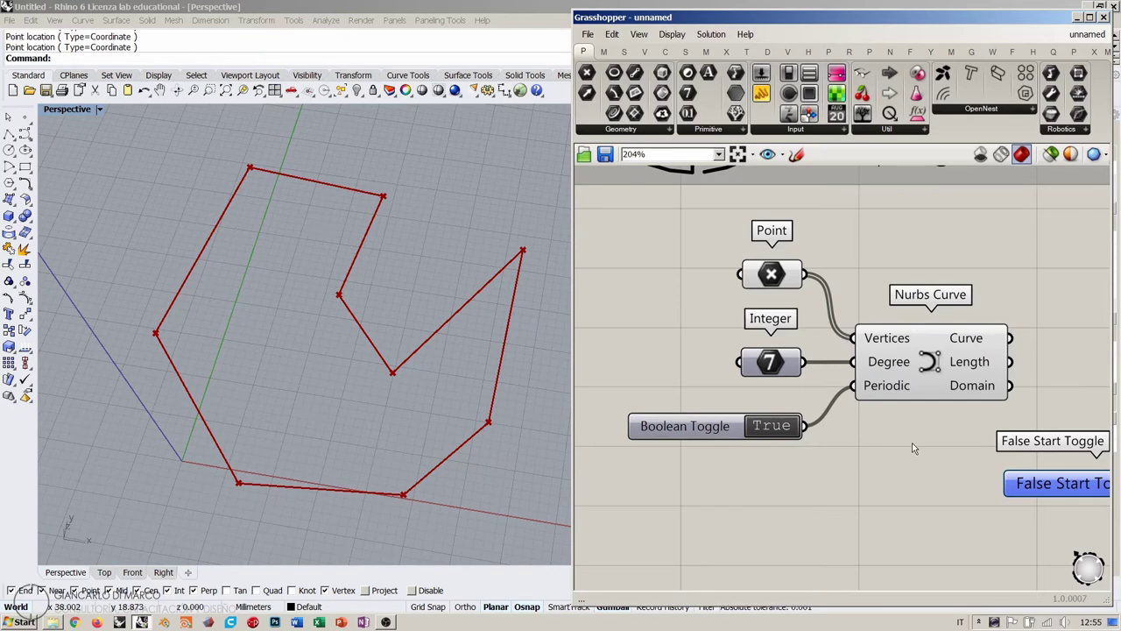
Highlight the Point, Integer and Boolean Toggle together to show the three data sources feeding the Nurbs Curve.
right_click_drag(909, 437, 895, 439)
scroll(722, 292, "up", 3)
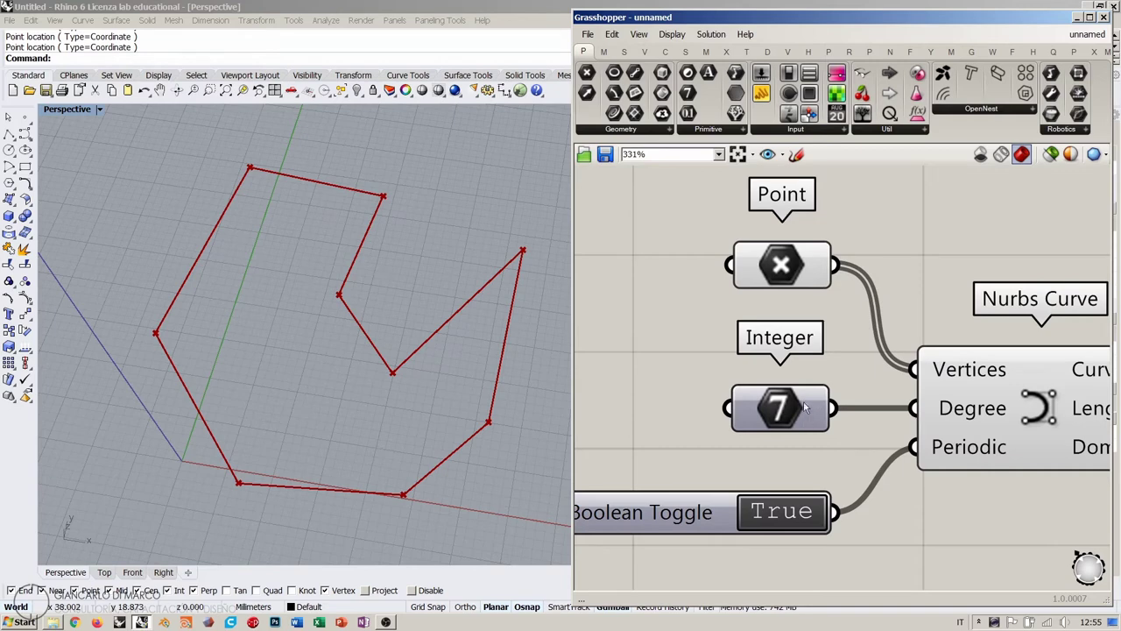
left_click_drag(829, 212, 762, 499)
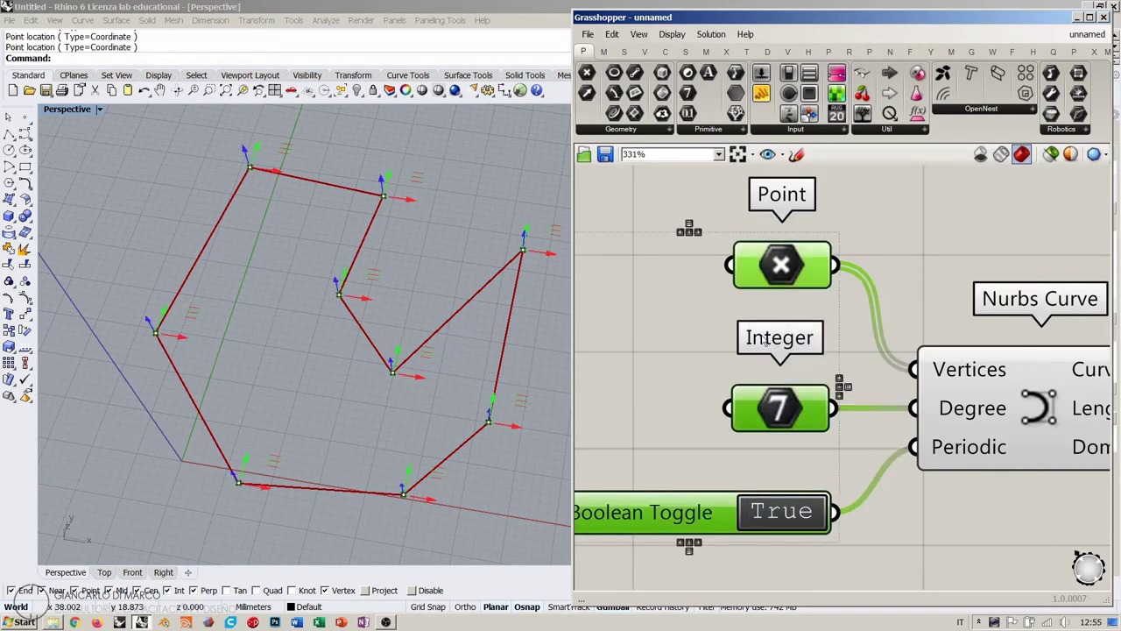
left_click(670, 340)
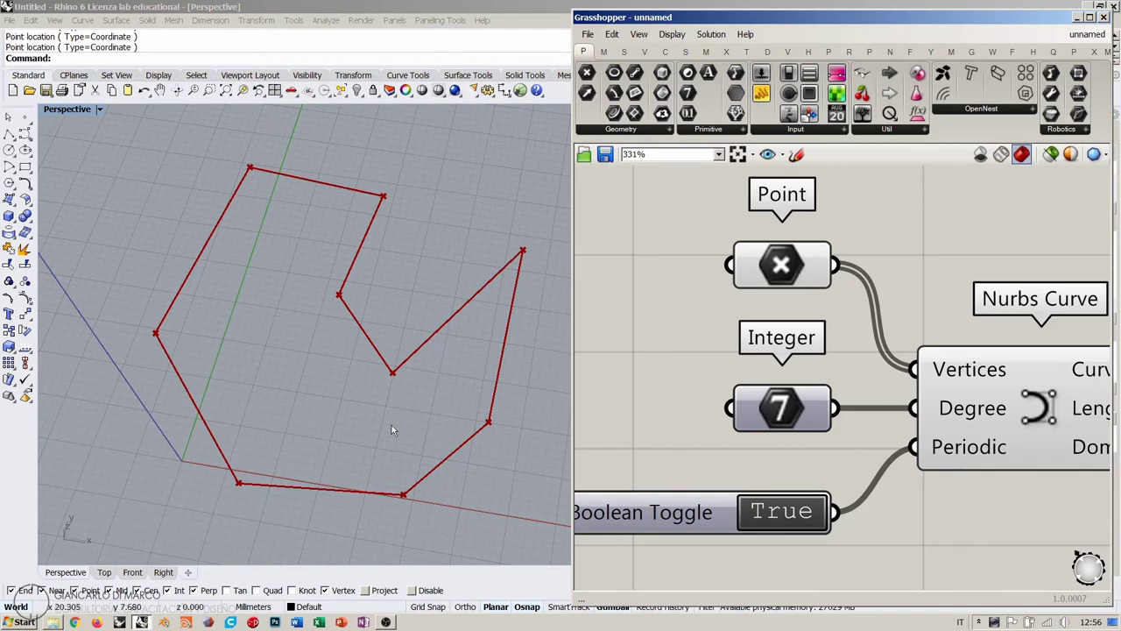
Examine the closed curve in the Rhino viewport and the whole Grasshopper definition, and review the Integer parameter's options.
right_click_drag(365, 424, 380, 345)
scroll(714, 294, "down", 8)
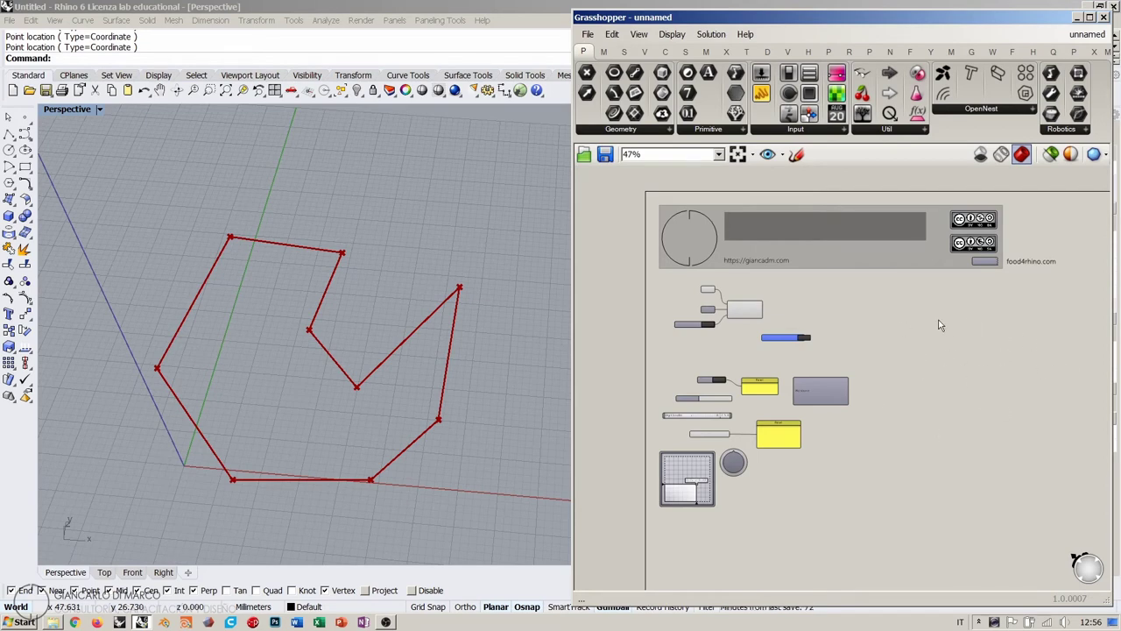
right_click_drag(526, 298, 449, 269)
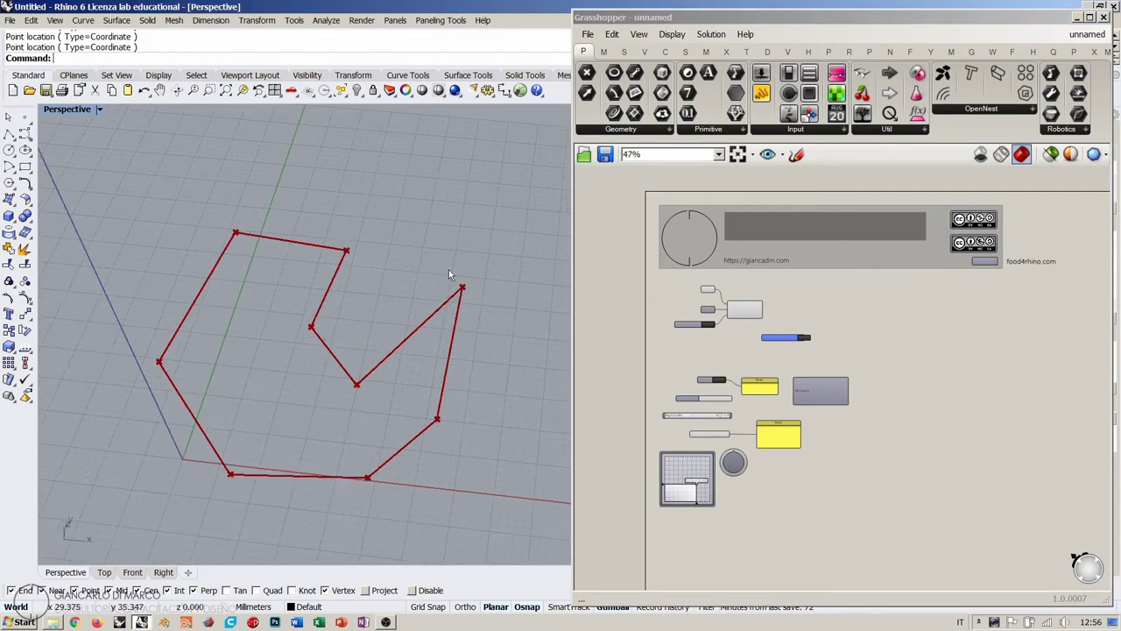
right_click_drag(333, 321, 303, 348)
right_click_drag(711, 310, 773, 313)
scroll(736, 341, "up", 5)
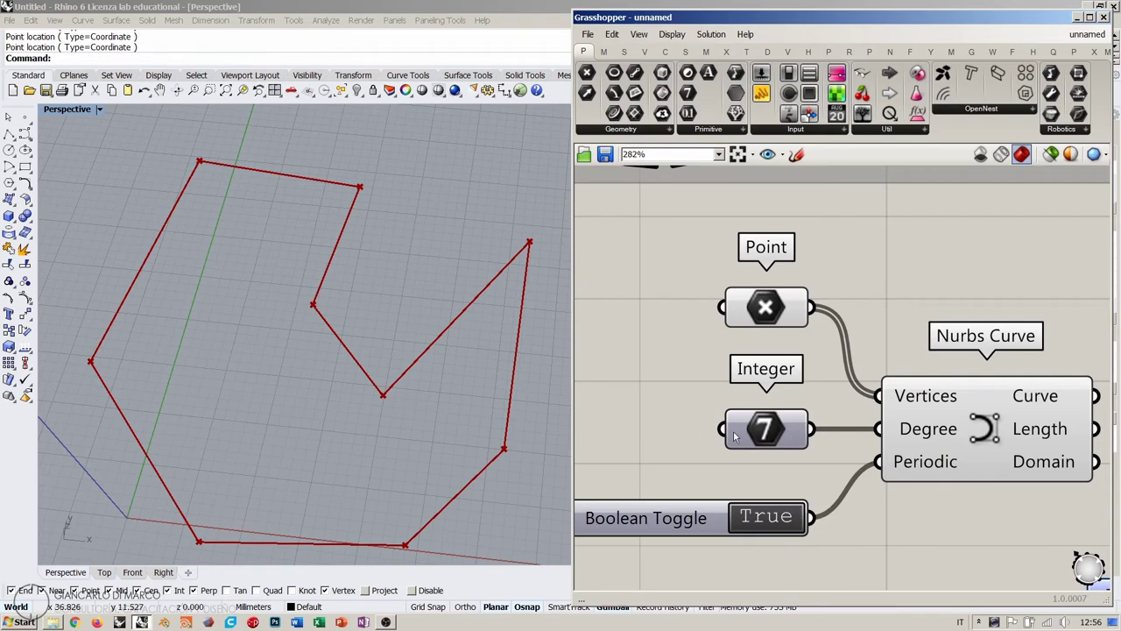
right_click(771, 429)
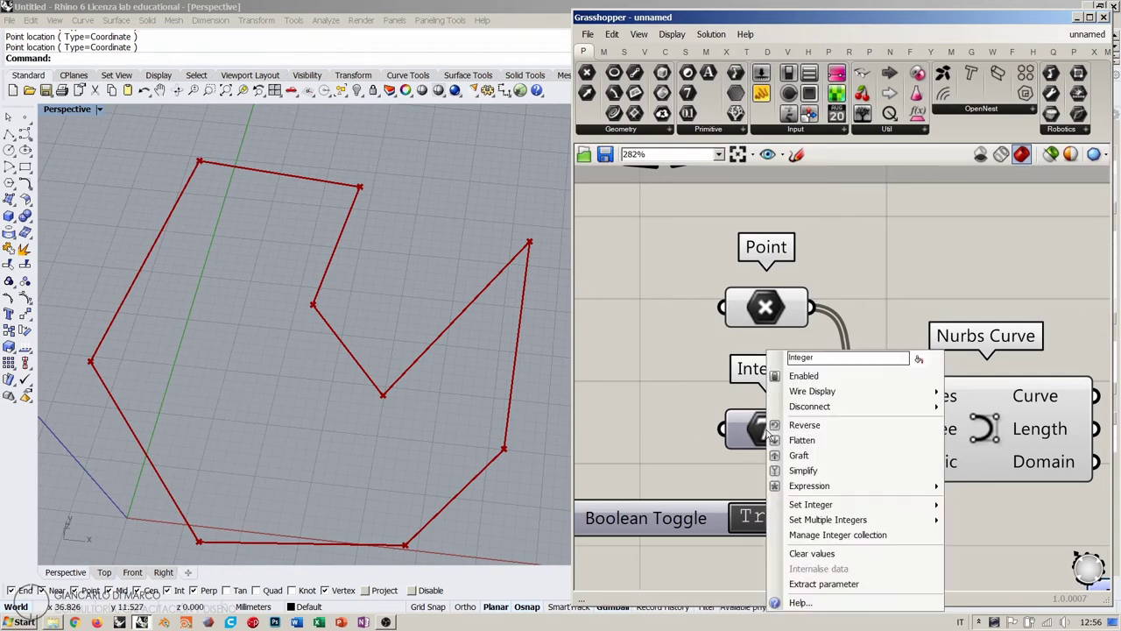
left_click(767, 429)
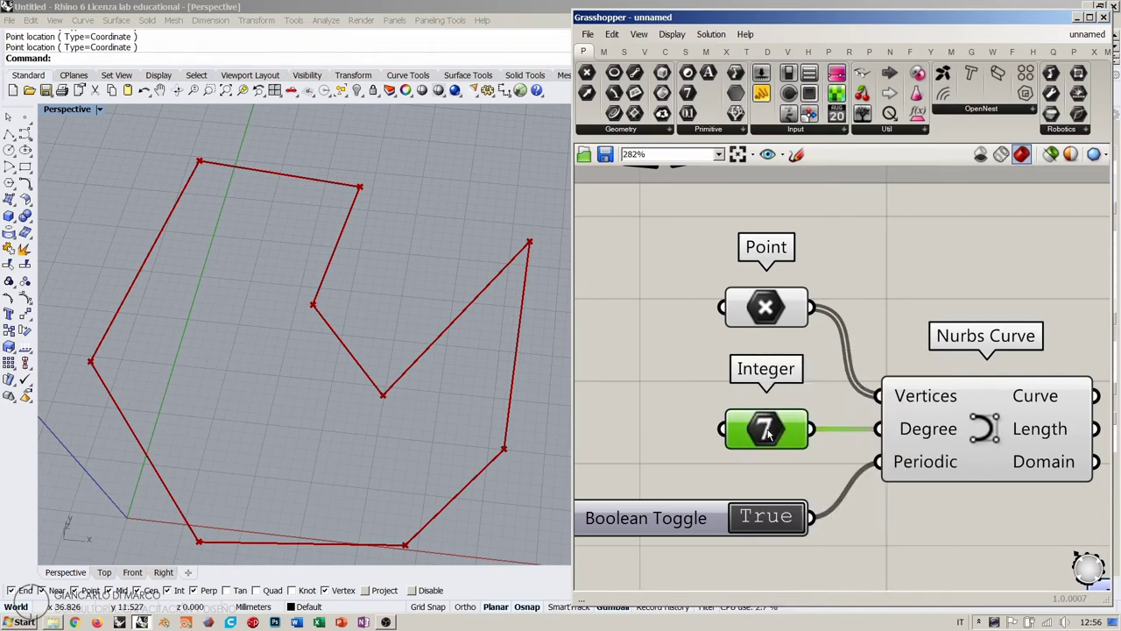
left_click(673, 461)
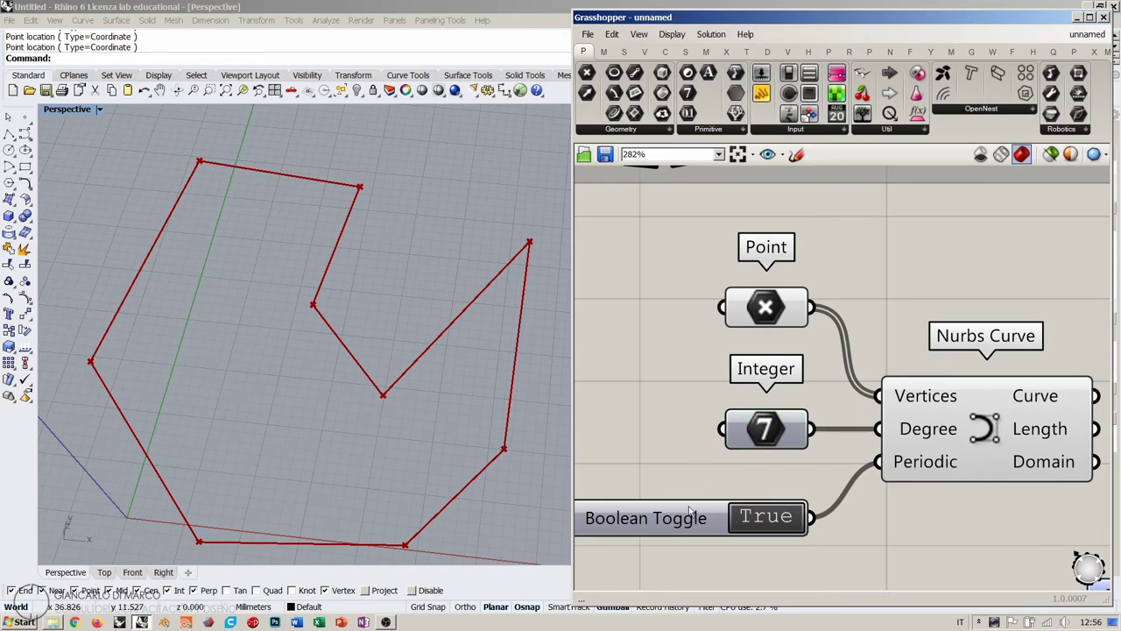
Select the Point parameter and move several of its points with their gumballs in the Rhino viewport to reshape the curve.
left_click(769, 314)
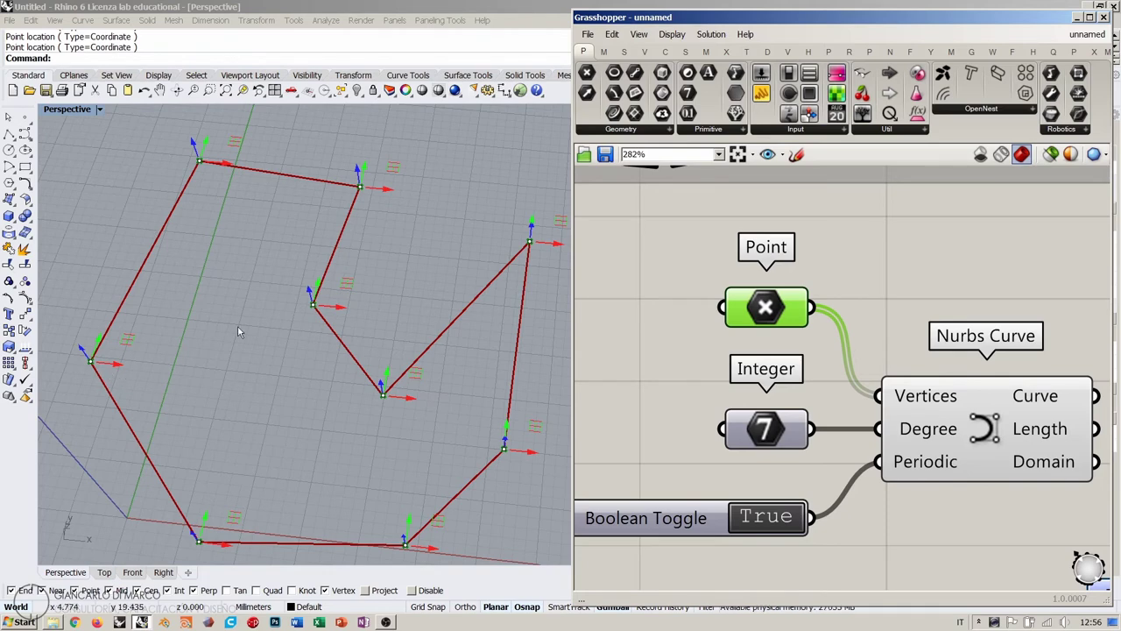
left_click_drag(342, 307, 322, 201)
right_click_drag(323, 202, 355, 350)
left_click_drag(247, 292, 211, 217)
left_click_drag(378, 427, 401, 309)
right_click_drag(401, 308, 491, 345)
right_click_drag(532, 445, 281, 411)
right_click_drag(329, 440, 412, 468)
left_click(629, 265)
Select the Nurbs Curve component to highlight its reshaped curve and inspect it from another angle in Rhino.
right_click_drag(987, 406, 957, 383)
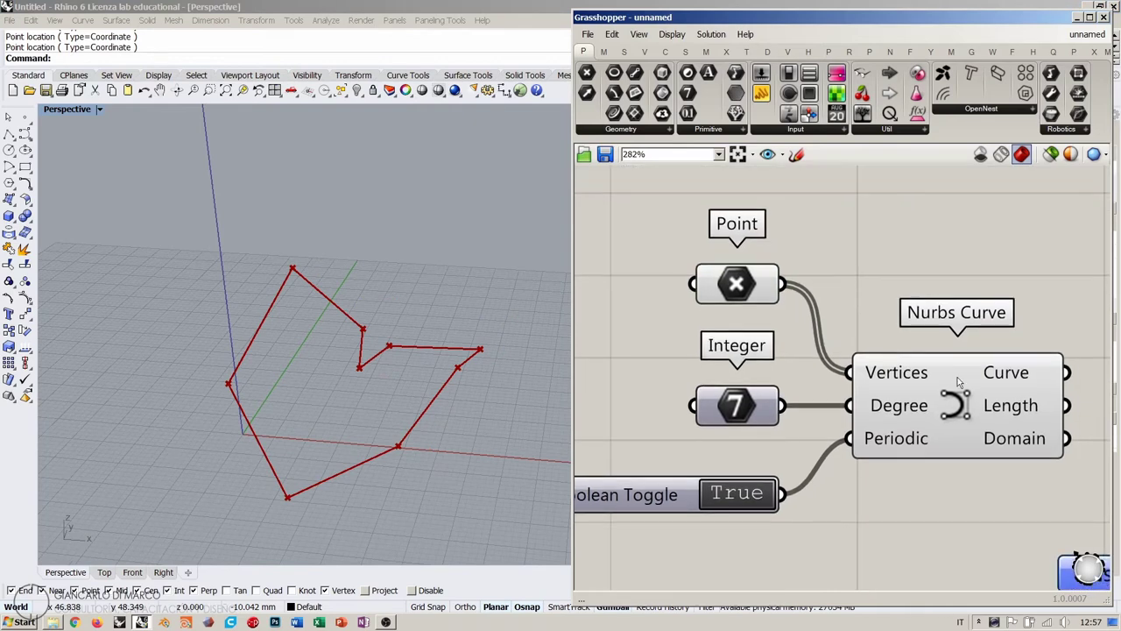
left_click(955, 396)
right_click_drag(490, 412, 444, 394)
left_click(904, 251)
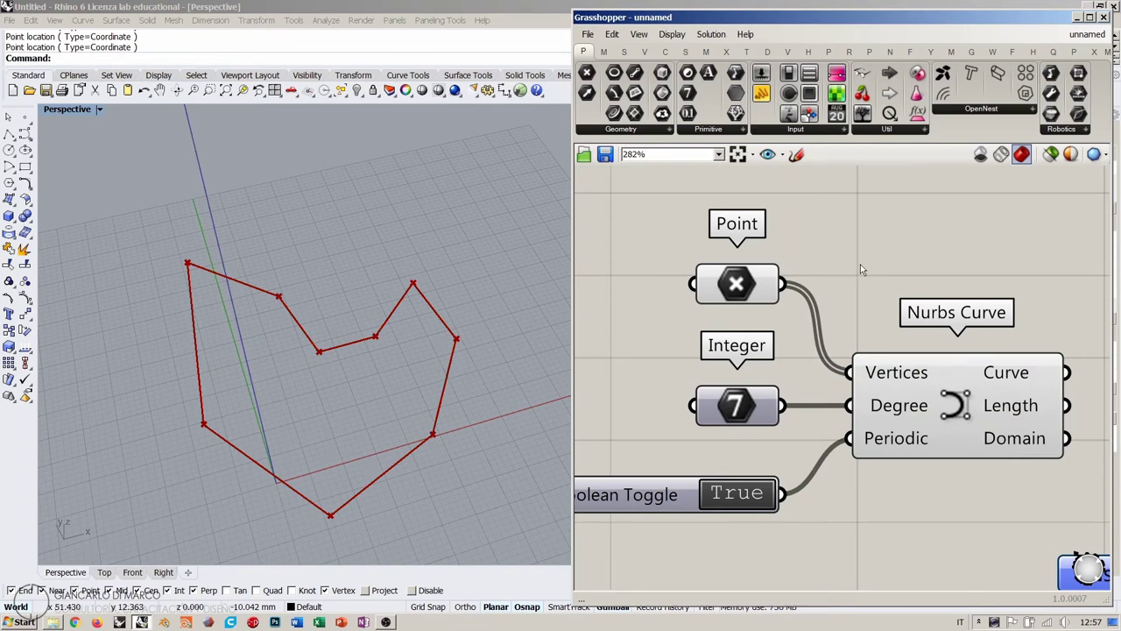
Highlight the Point parameter's points in the Rhino viewport and examine the curve's vertices up close and from another angle.
left_click(732, 286)
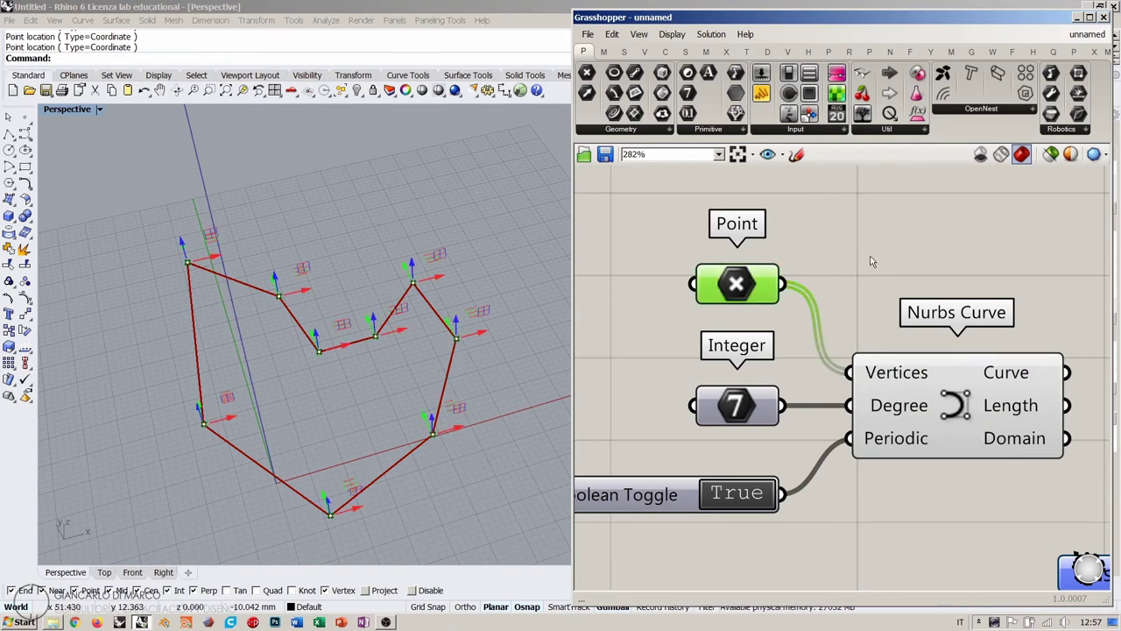
scroll(358, 354, "up", 4)
scroll(378, 315, "up", 2)
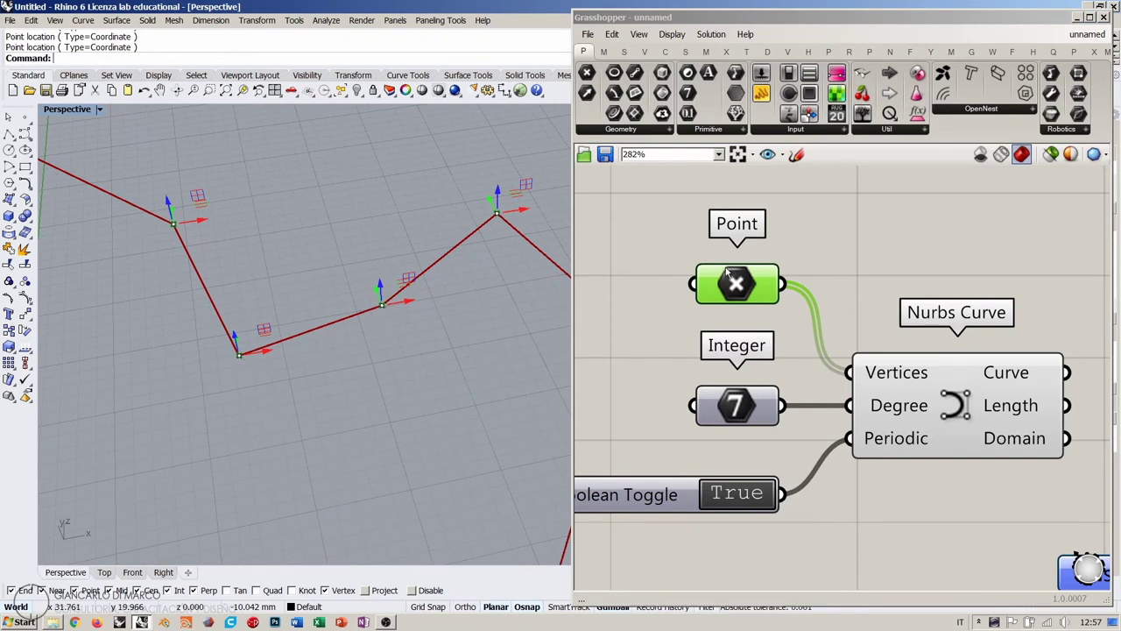
left_click(709, 309)
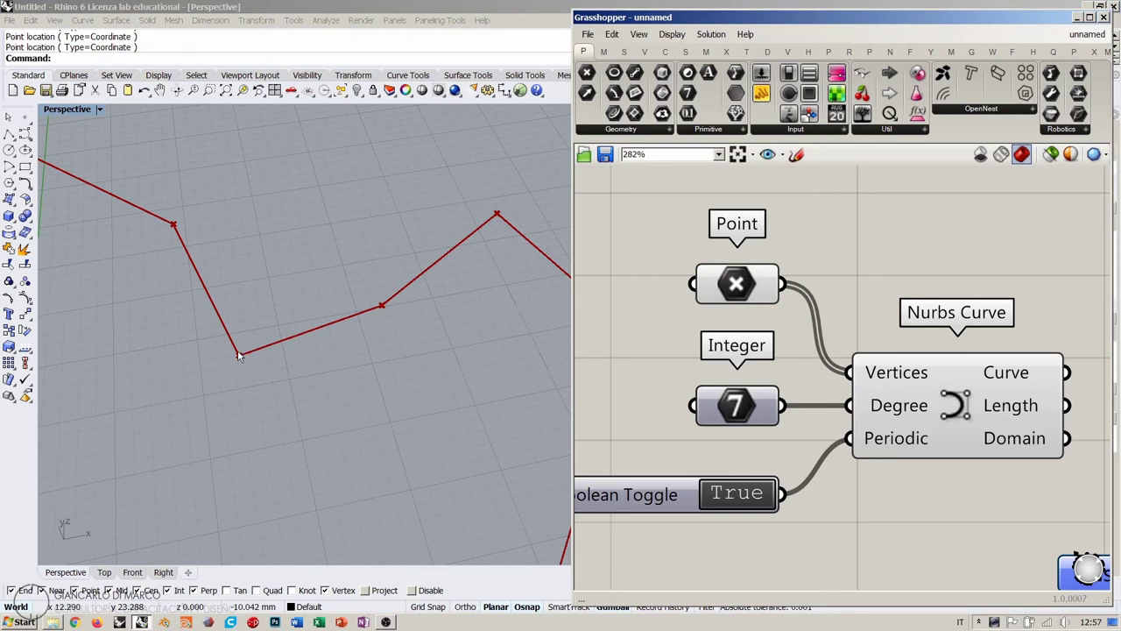
left_click(736, 285)
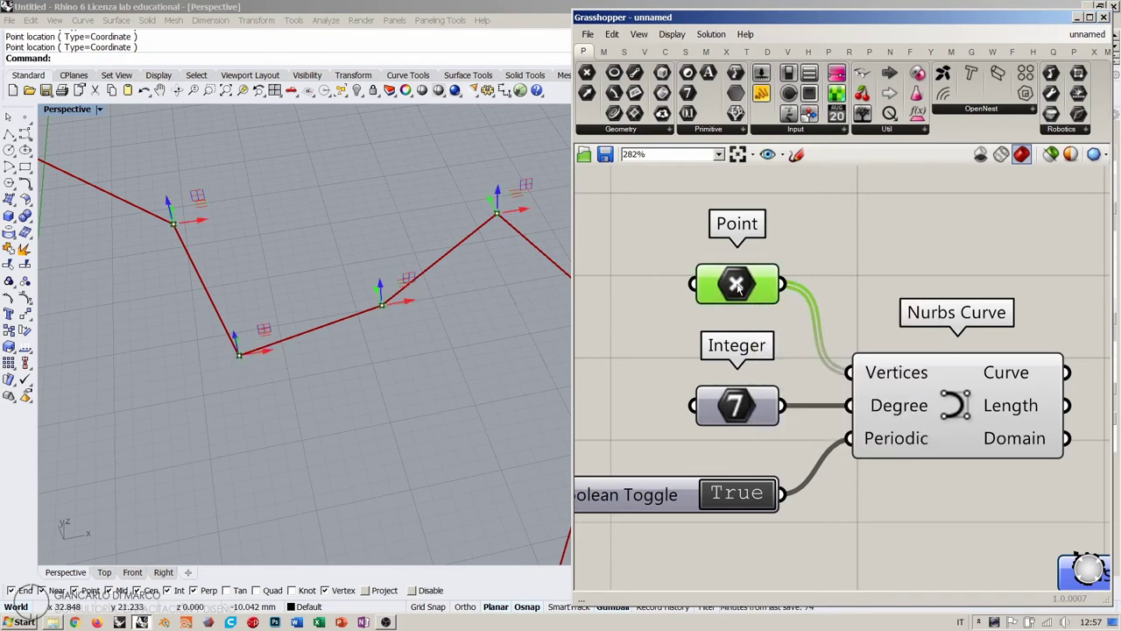
left_click(652, 318)
scroll(350, 288, "down", 3)
right_click_drag(350, 288, 718, 348)
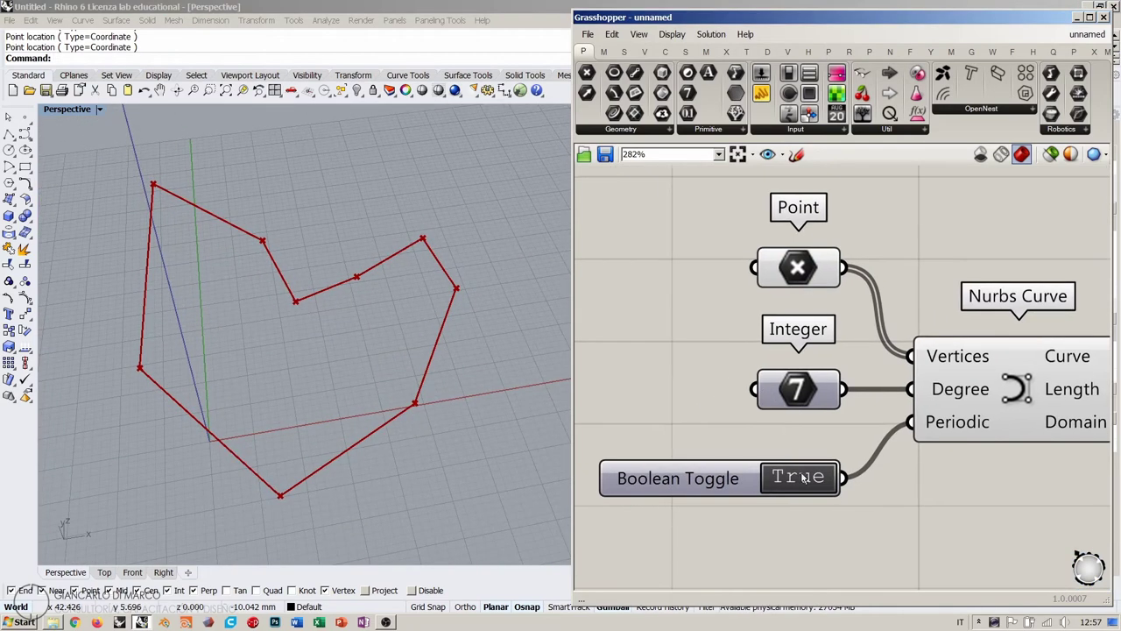
Switch the Boolean Toggle to False to open the curve, inspect it in Rhino, and restore the toggle to True.
left_click(803, 477)
right_click_drag(473, 412, 290, 310)
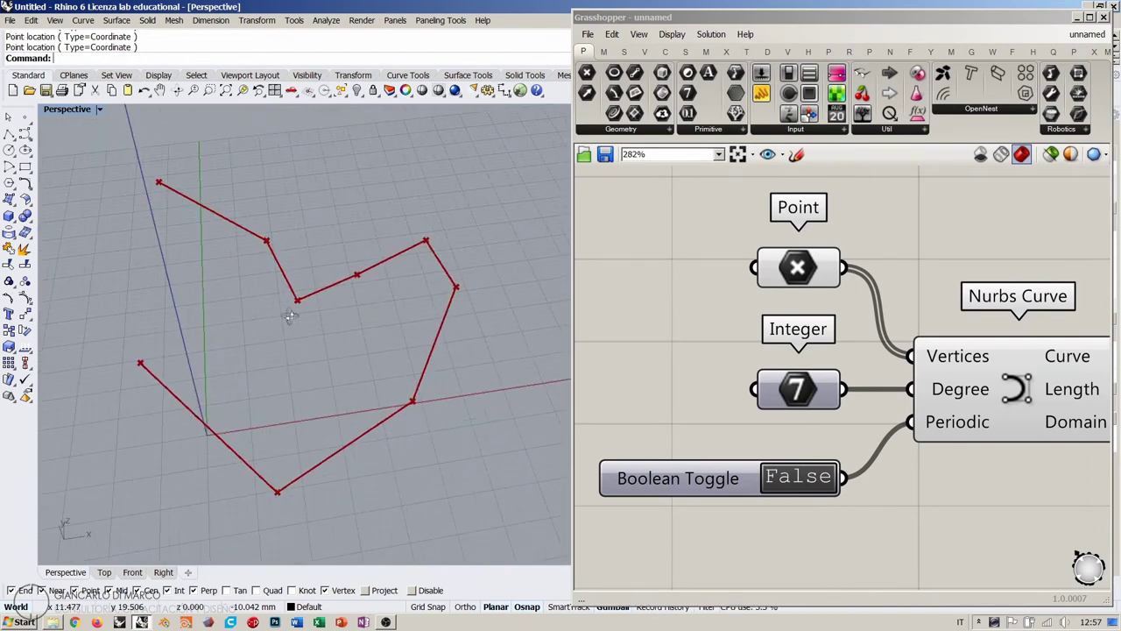
left_click(795, 479)
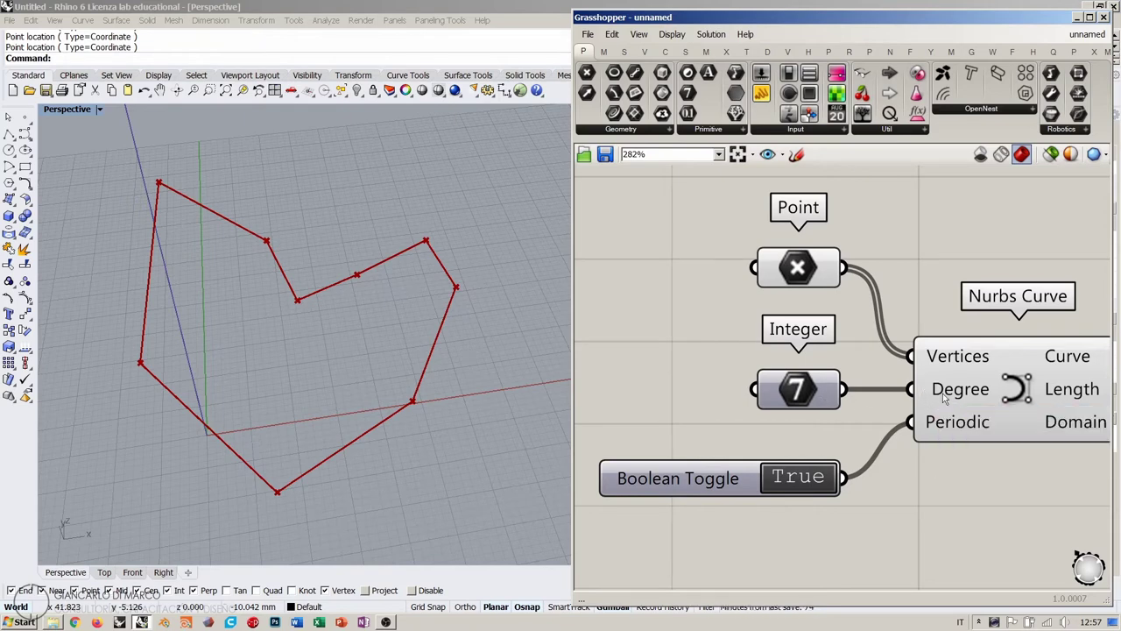
Set the Integer parameter feeding the Degree input to 2 and inspect the smoothed curve in the Rhino viewport.
scroll(787, 316, "down", 3)
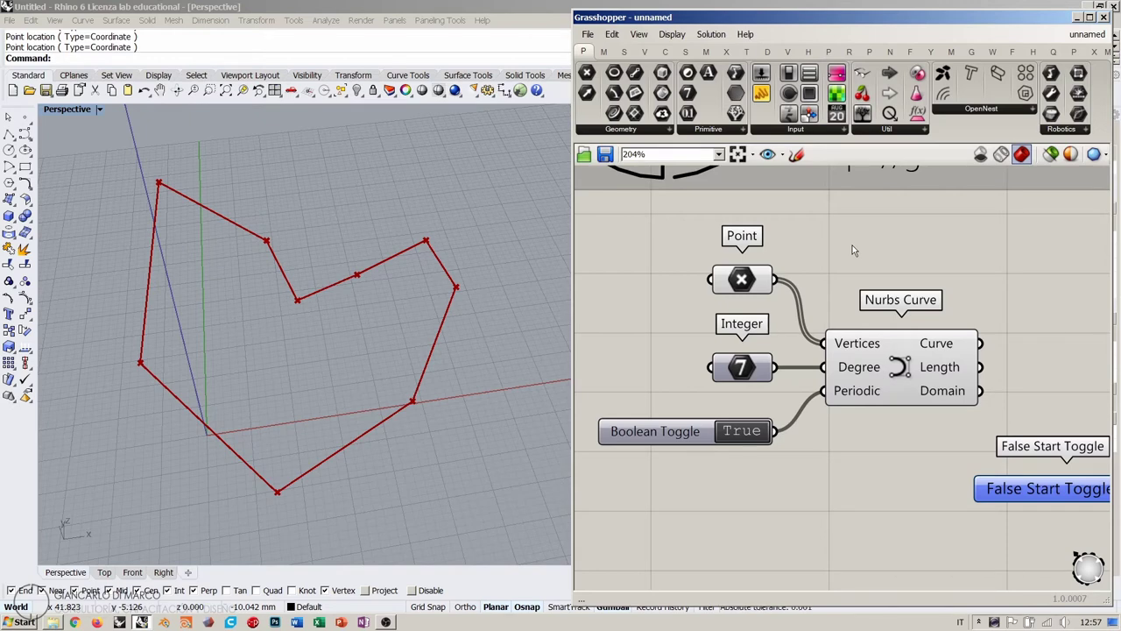
right_click_drag(859, 372, 906, 362)
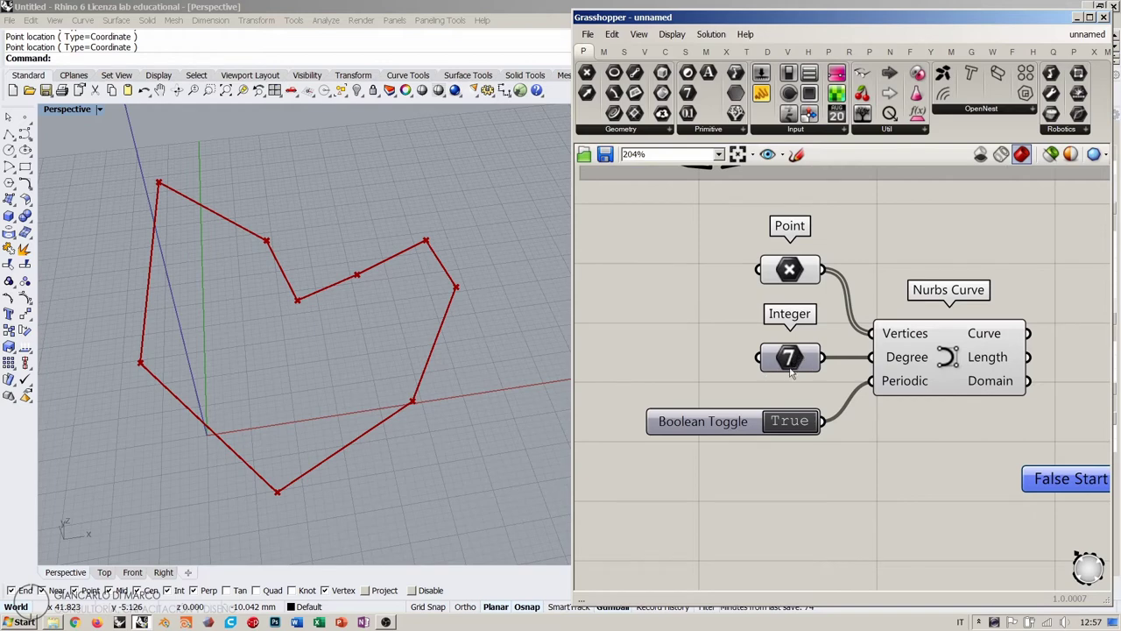
scroll(824, 326, "up", 3)
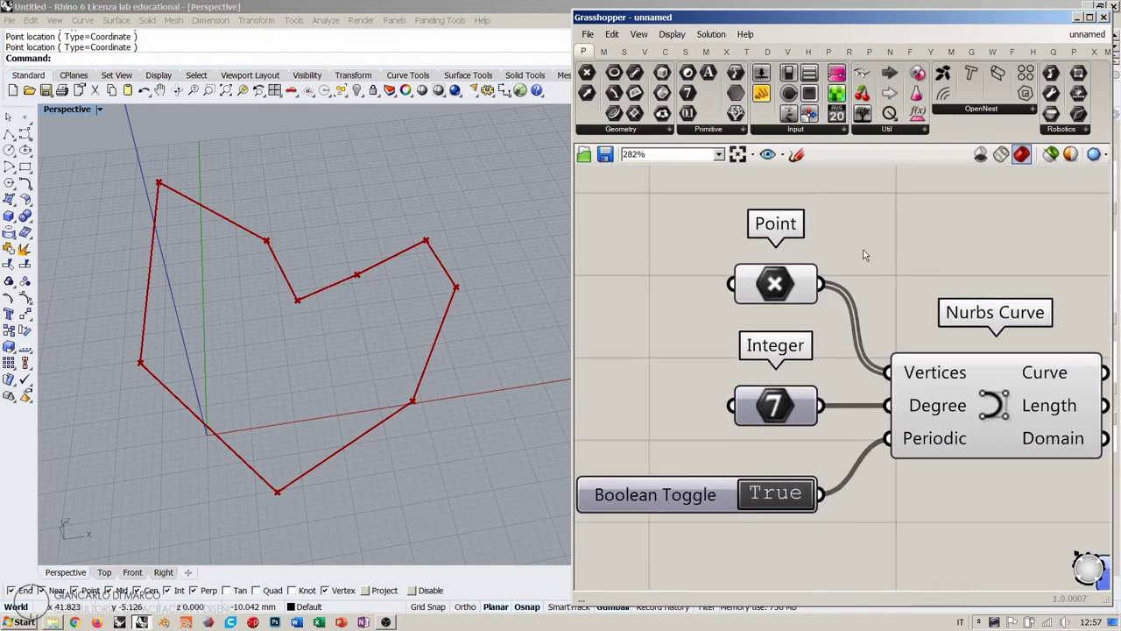
right_click(783, 410)
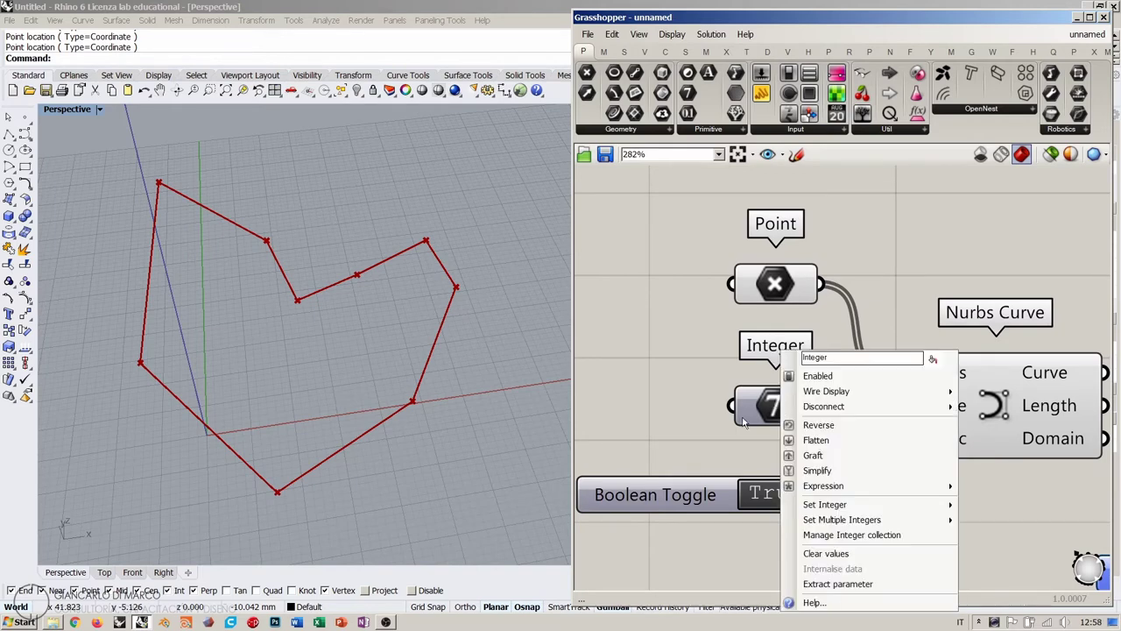
mouse_move(828, 505)
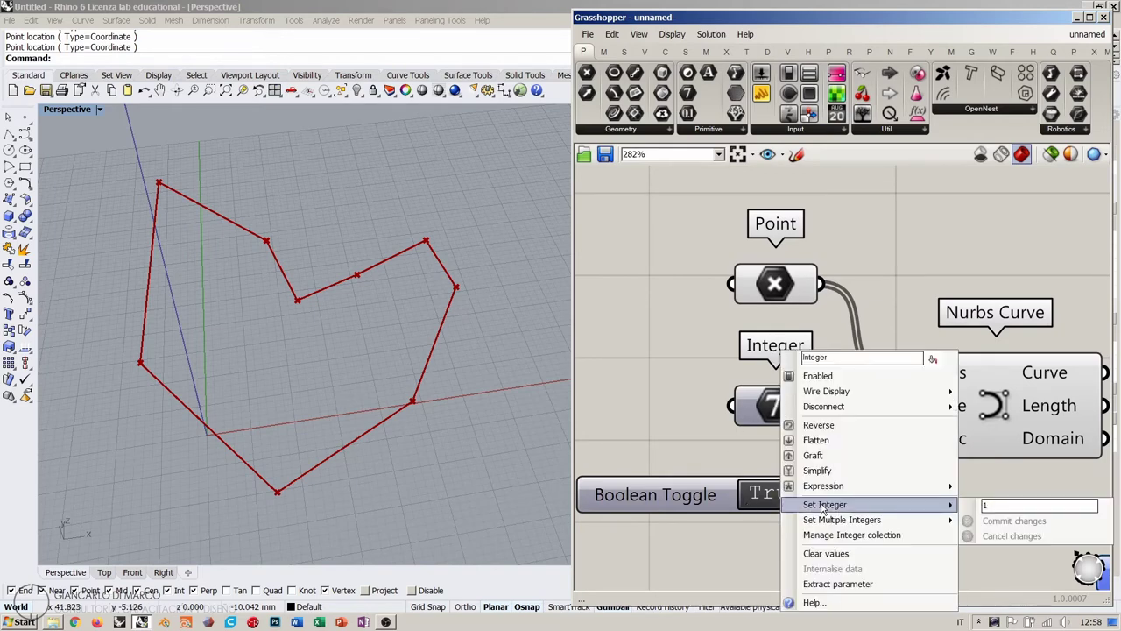
left_click(997, 506)
type("2")
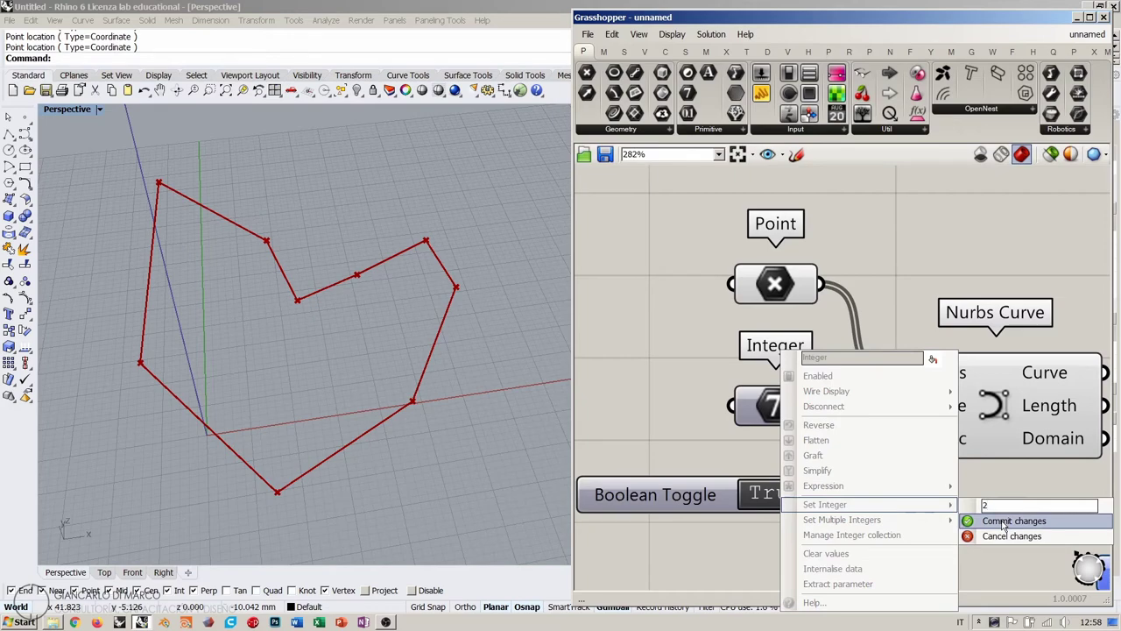
left_click(1004, 521)
mouse_move(375, 309)
right_mouse_down()
mouse_move(489, 243)
mouse_move(513, 242)
mouse_move(376, 310)
mouse_move(375, 356)
mouse_move(381, 329)
mouse_move(363, 303)
mouse_move(359, 259)
mouse_move(365, 350)
mouse_move(376, 318)
mouse_move(385, 326)
right_mouse_up()
Set the Integer parameter feeding the Degree input to 3 and inspect the curve from another angle.
right_click(770, 404)
mouse_move(909, 504)
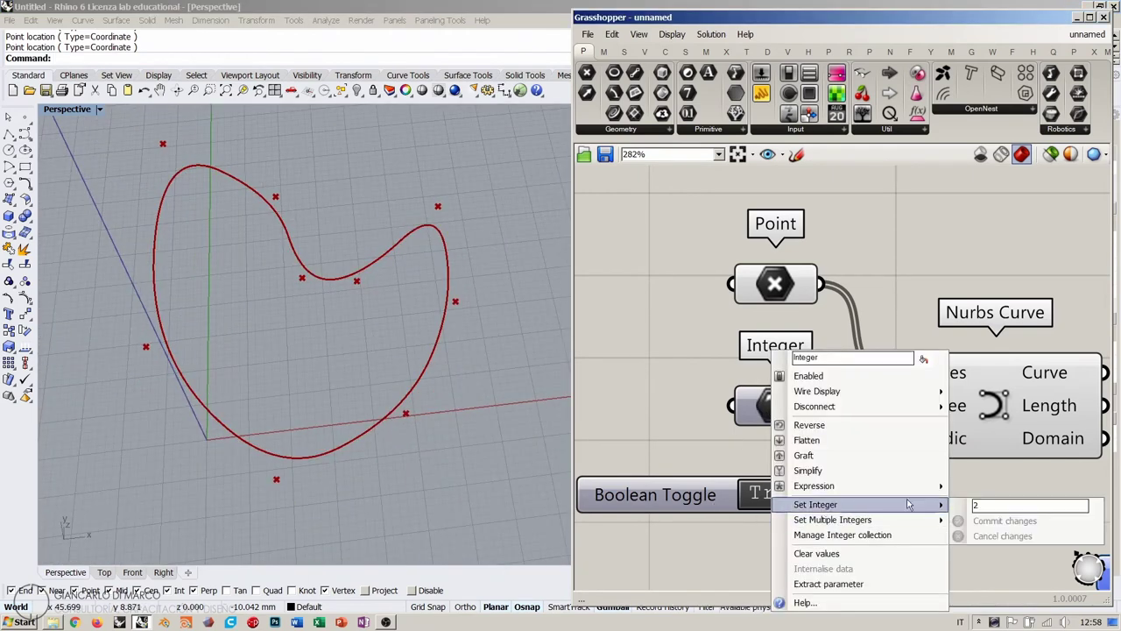
type("3")
left_click(987, 522)
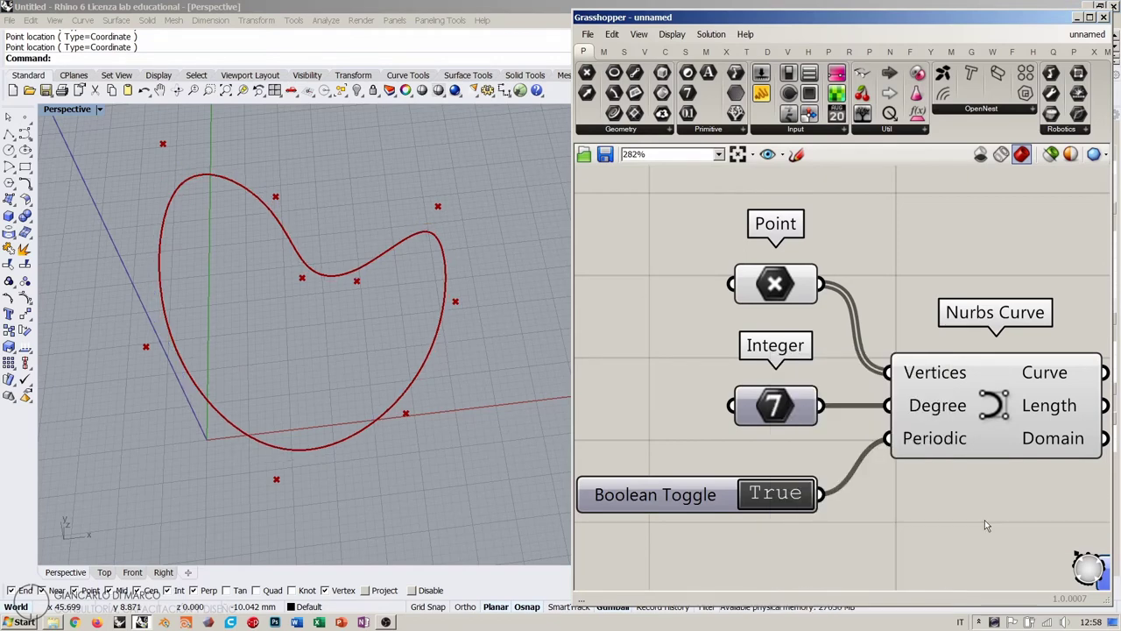
mouse_move(342, 368)
right_mouse_down()
mouse_move(328, 353)
mouse_move(489, 255)
mouse_move(372, 251)
mouse_move(318, 388)
mouse_move(365, 325)
mouse_move(338, 329)
mouse_move(324, 376)
right_mouse_up()
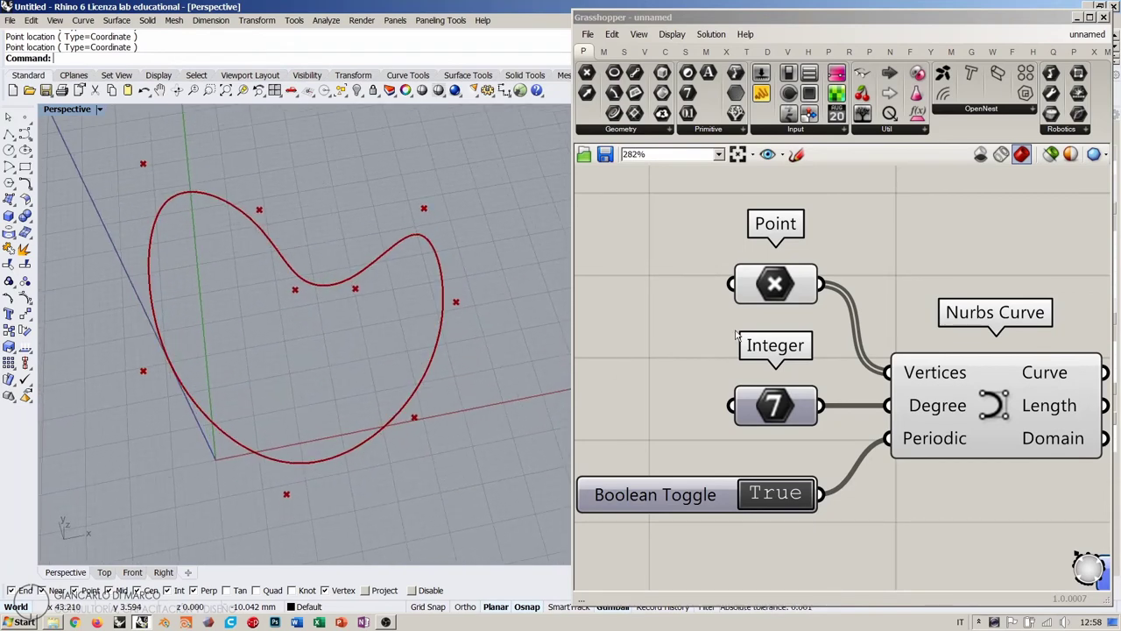
right_click(773, 418)
mouse_move(818, 508)
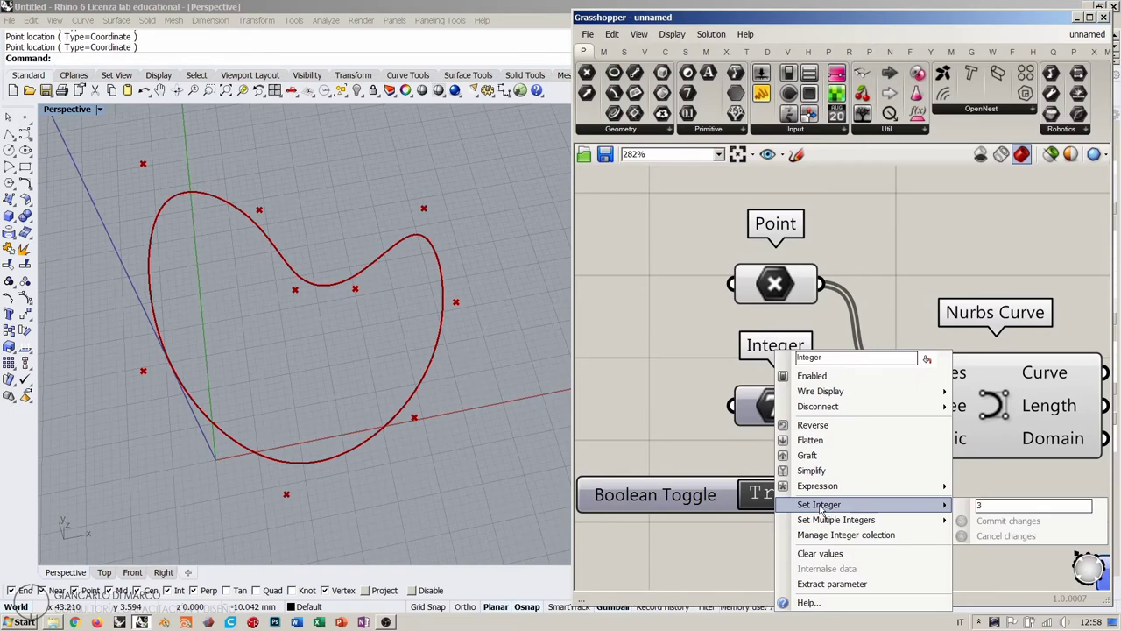
left_click(679, 417)
Add a new Number Slider to the empty canvas area beside the Integer parameter.
scroll(752, 354, "down", 3)
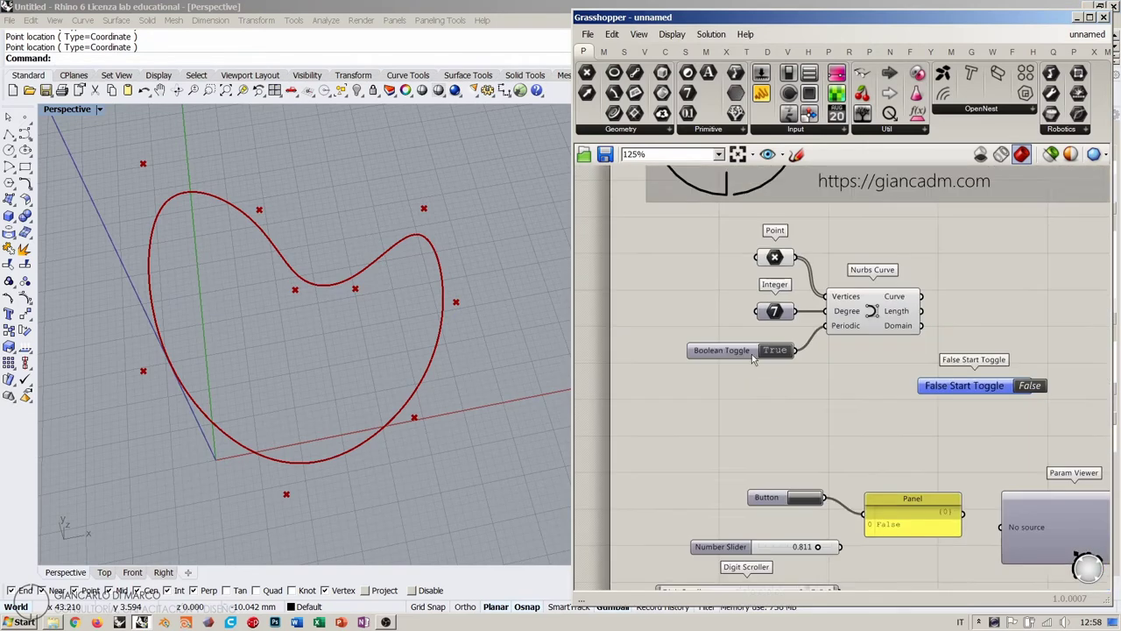
right_click_drag(752, 354, 734, 310)
scroll(739, 445, "up", 2)
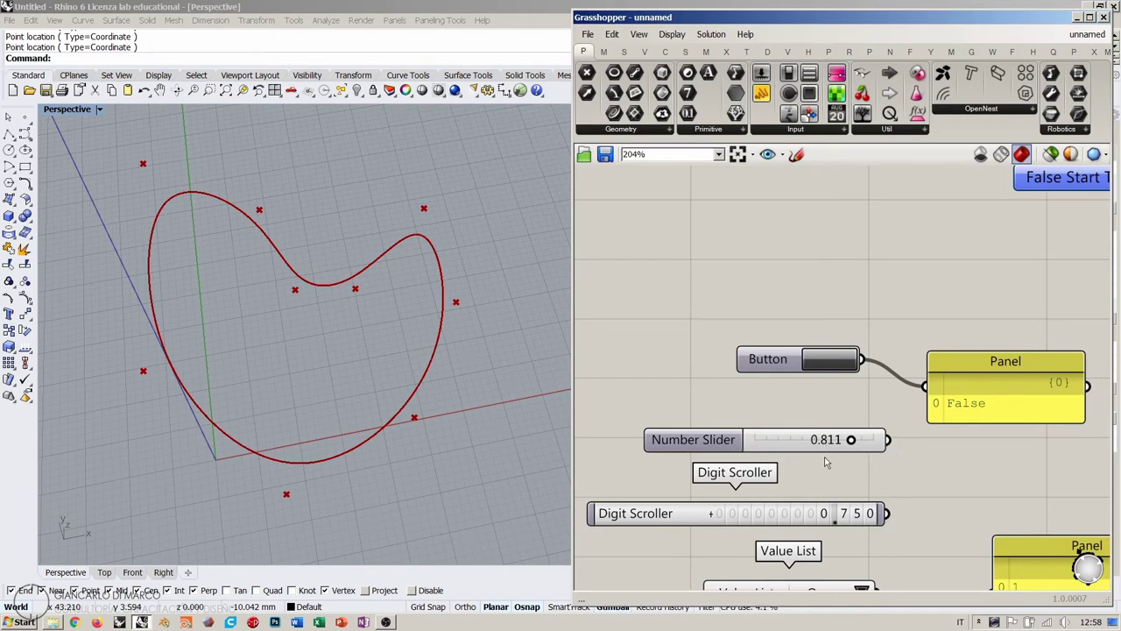
right_click_drag(772, 268, 750, 426)
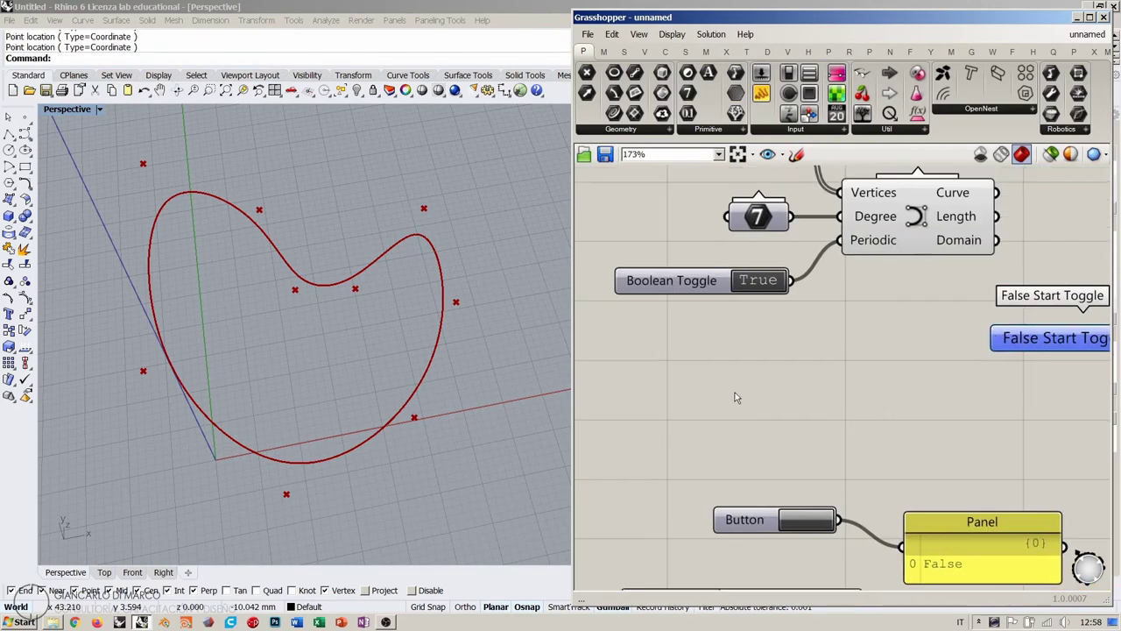
scroll(806, 337, "down", 2)
scroll(806, 337, "up", 5)
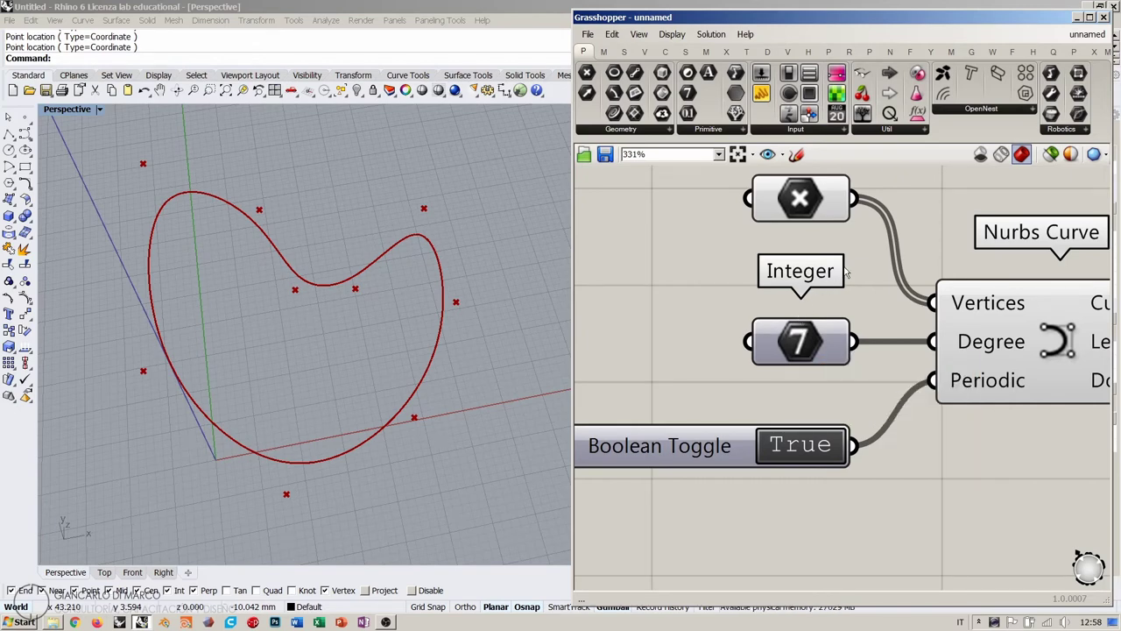
right_click_drag(773, 317, 964, 328)
scroll(964, 328, "down", 2)
left_click_drag(761, 73, 706, 350)
left_click(725, 304)
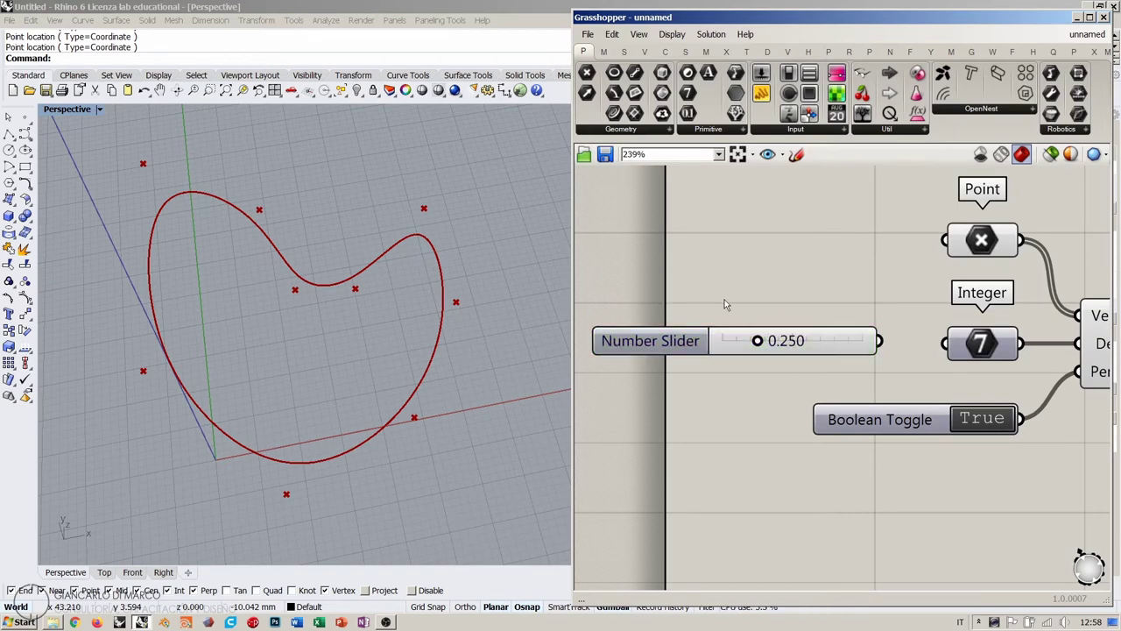
Set the new Number Slider to 0.933 and line it up with the Integer parameter.
left_click_drag(757, 341, 853, 342)
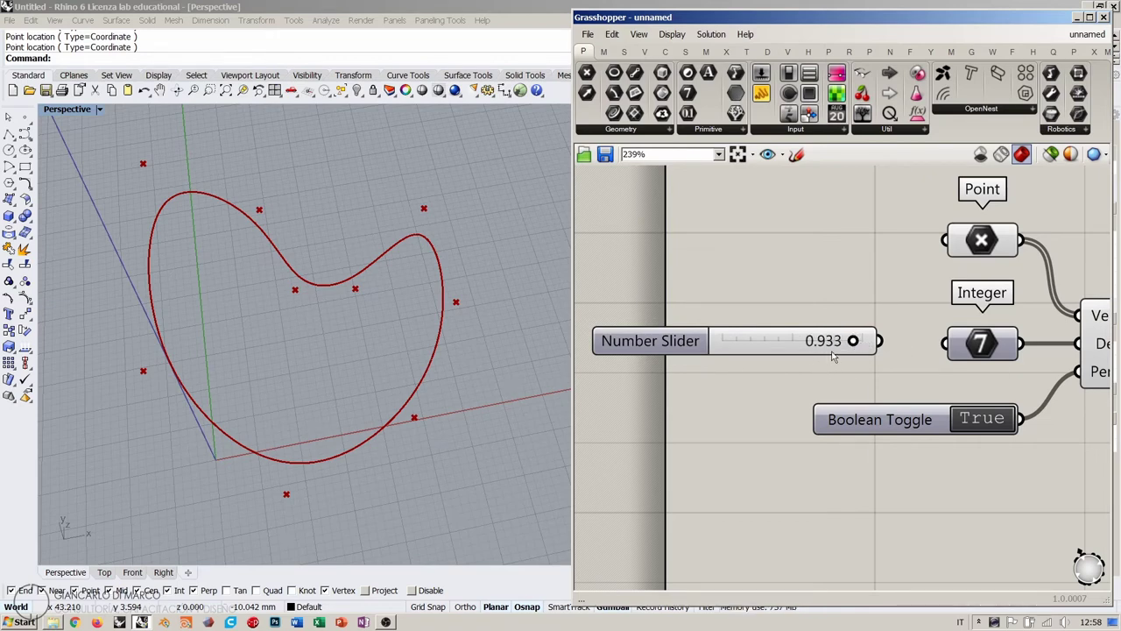
left_click_drag(810, 349, 810, 352)
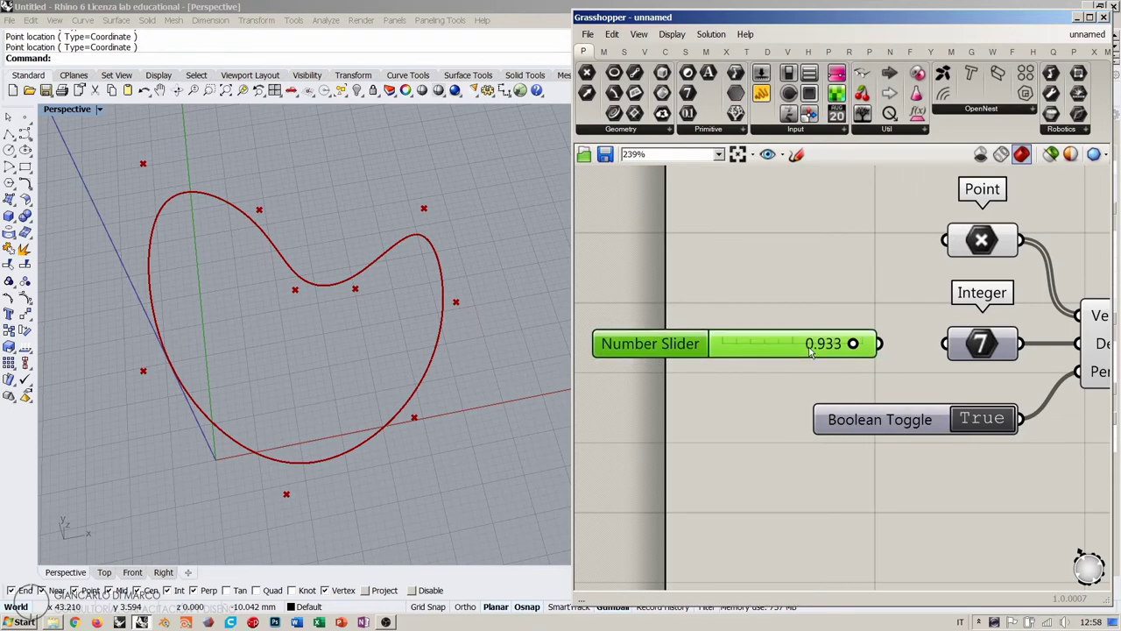
left_click(899, 305)
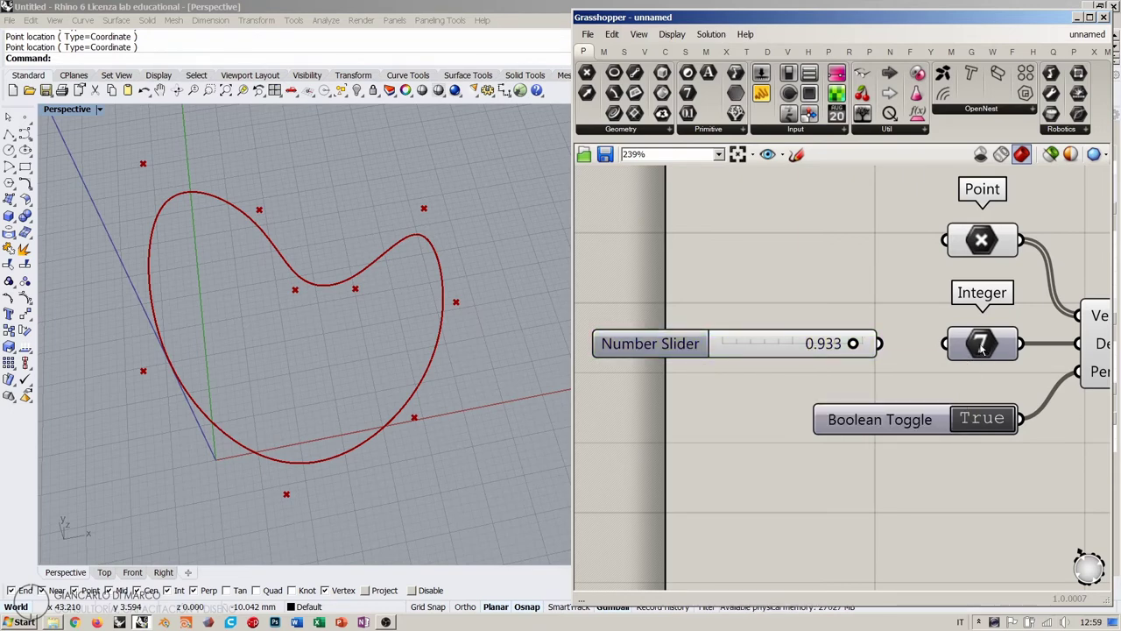
Connect the Number Slider's output to the Integer parameter's input and move the slider closer to it.
left_click_drag(878, 343, 944, 344)
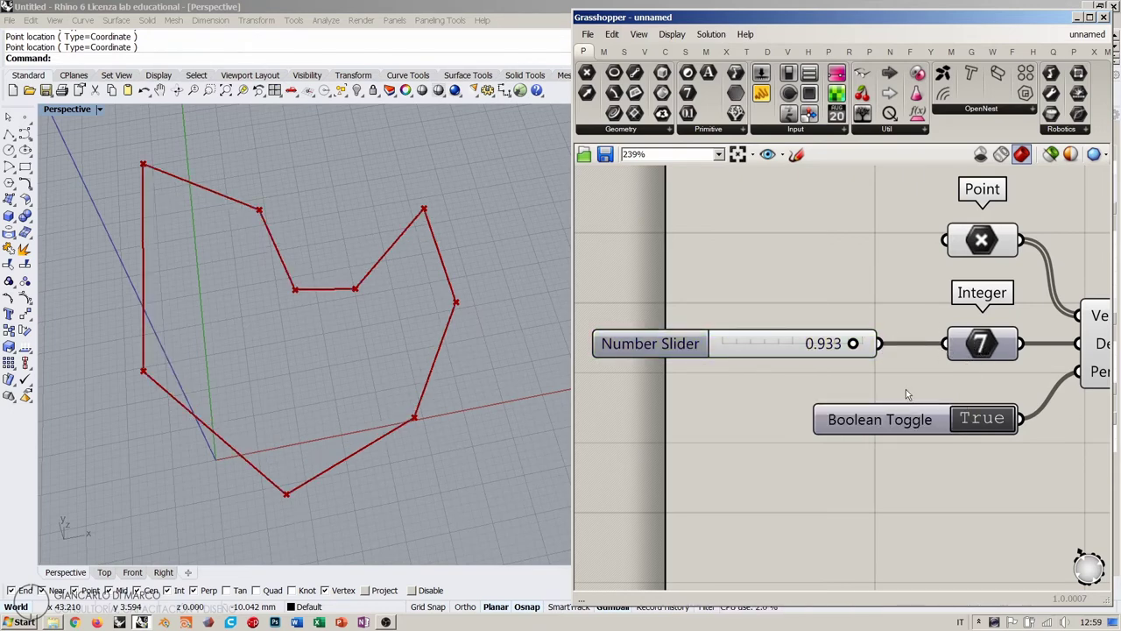
left_click_drag(791, 346, 822, 347)
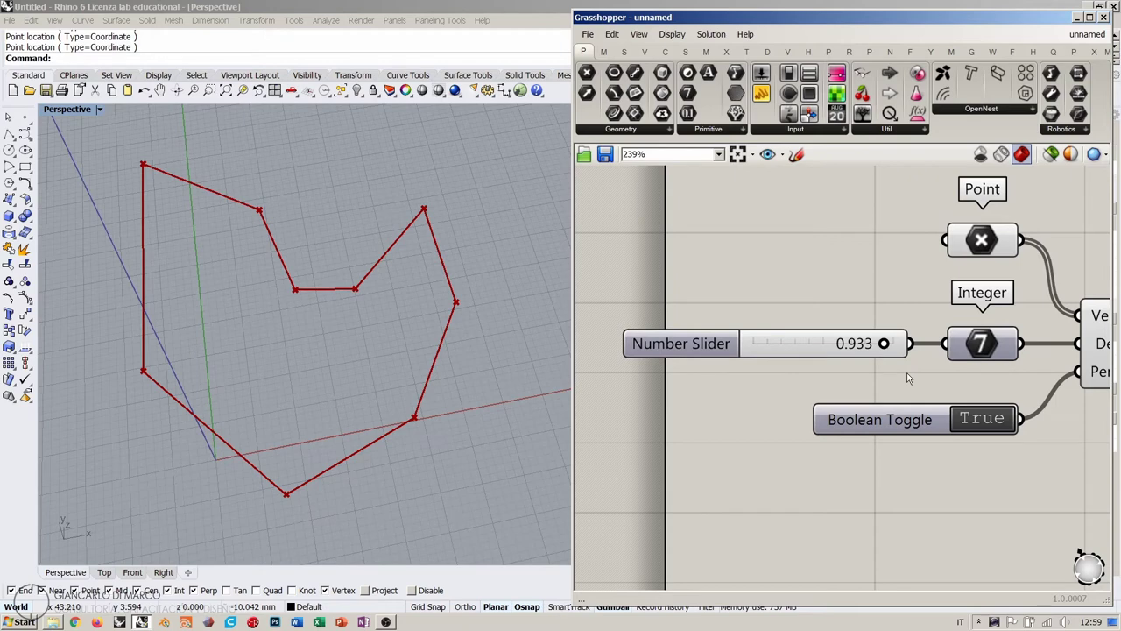
right_click_drag(886, 368, 858, 359)
Set the Number Slider to 0.219 and shift the Nurbs Curve component slightly closer to its three inputs.
left_click_drag(855, 338, 751, 347)
scroll(752, 347, "down", 3)
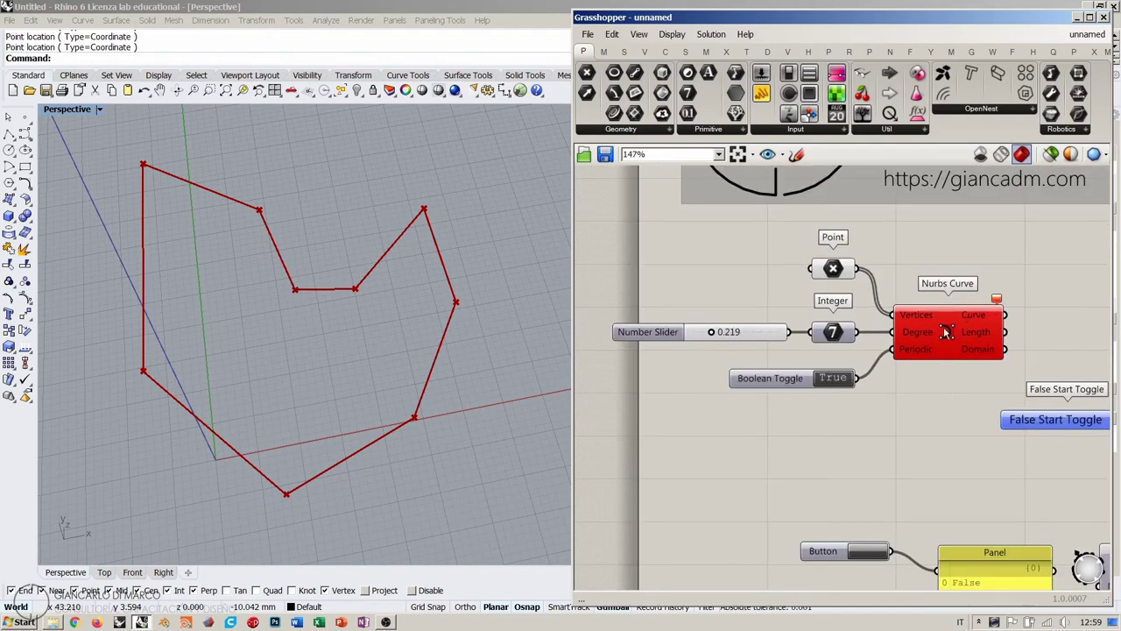
scroll(906, 344, "up", 1)
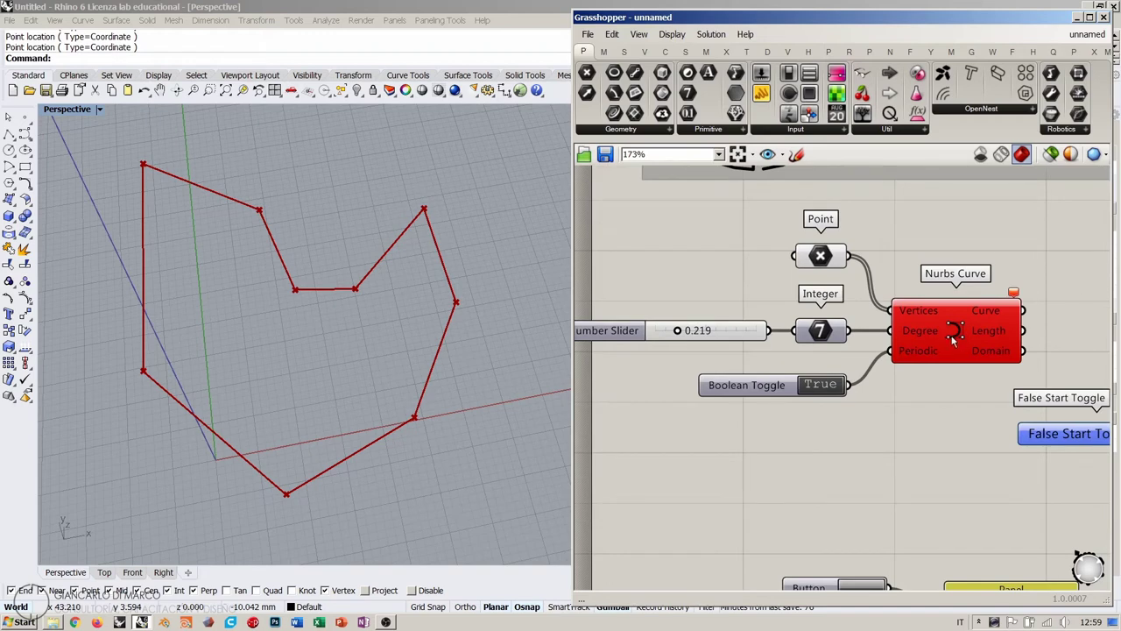
left_click_drag(953, 341, 940, 341)
left_click(934, 381)
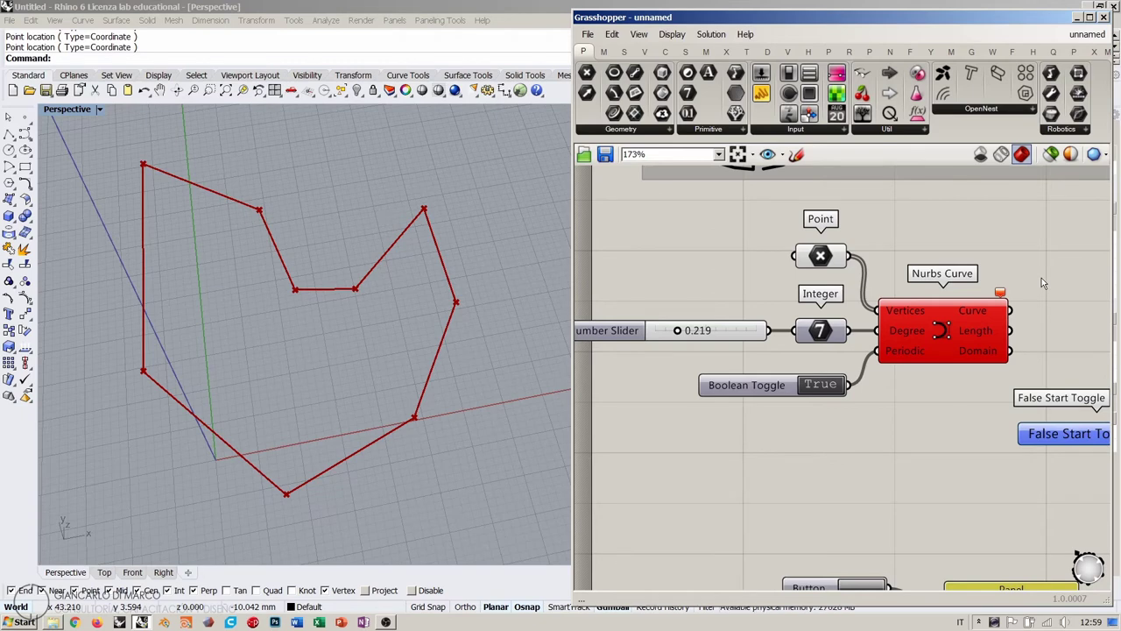
Read the Nurbs Curve component's error message, and highlight first the component and then the Number Slider feeding its degree.
mouse_move(1001, 295)
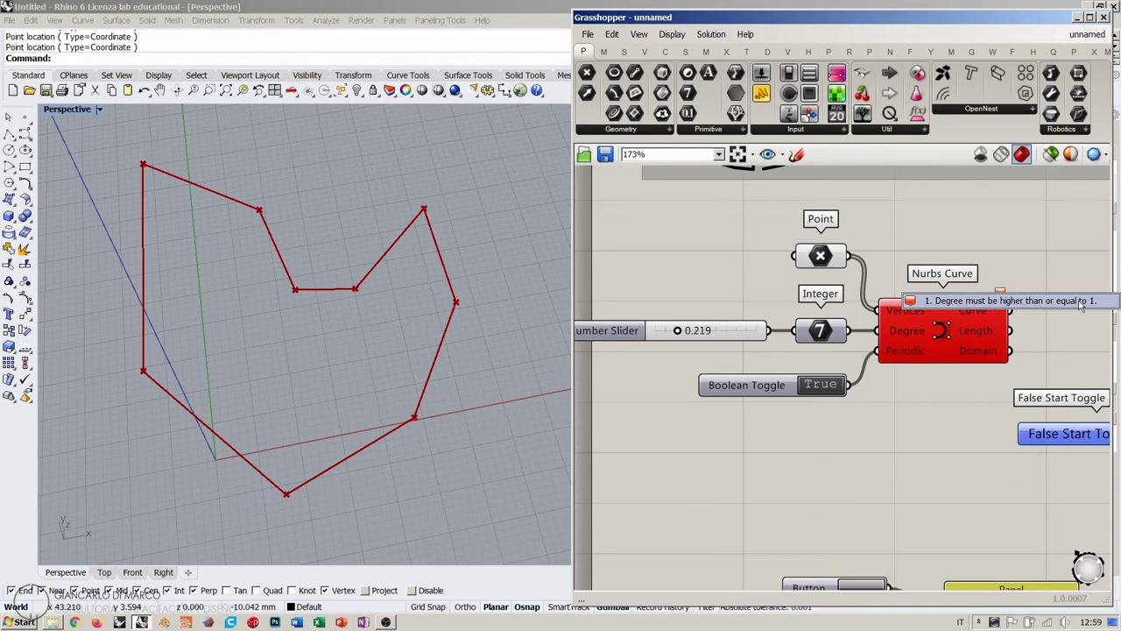
left_click(947, 330)
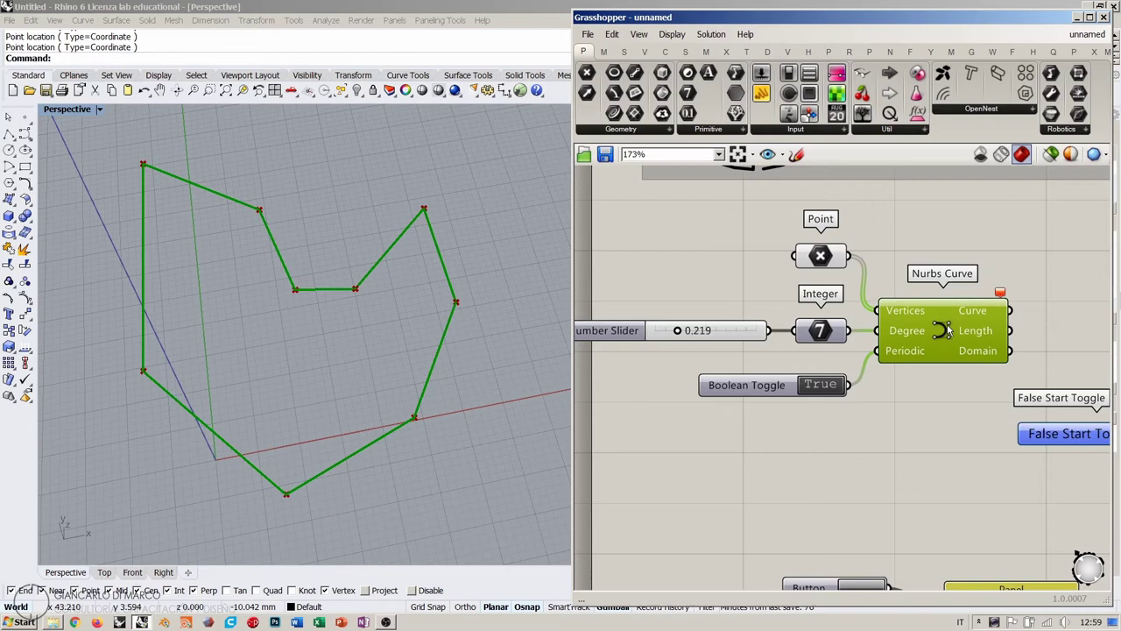
left_click(935, 390)
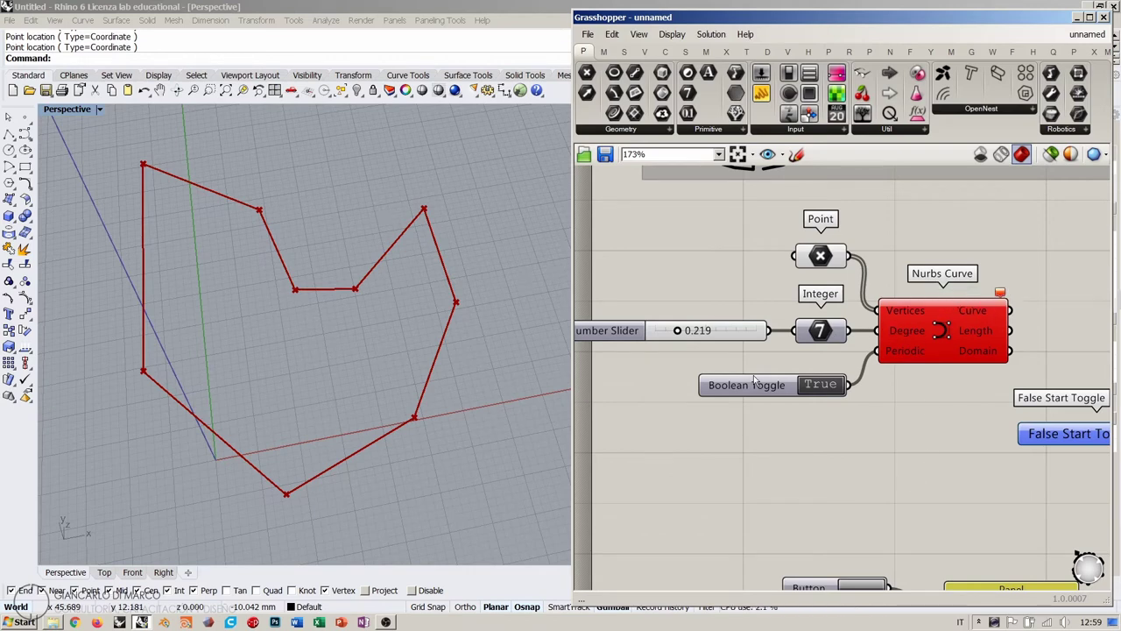
scroll(708, 348, "up", 3)
left_click(682, 347)
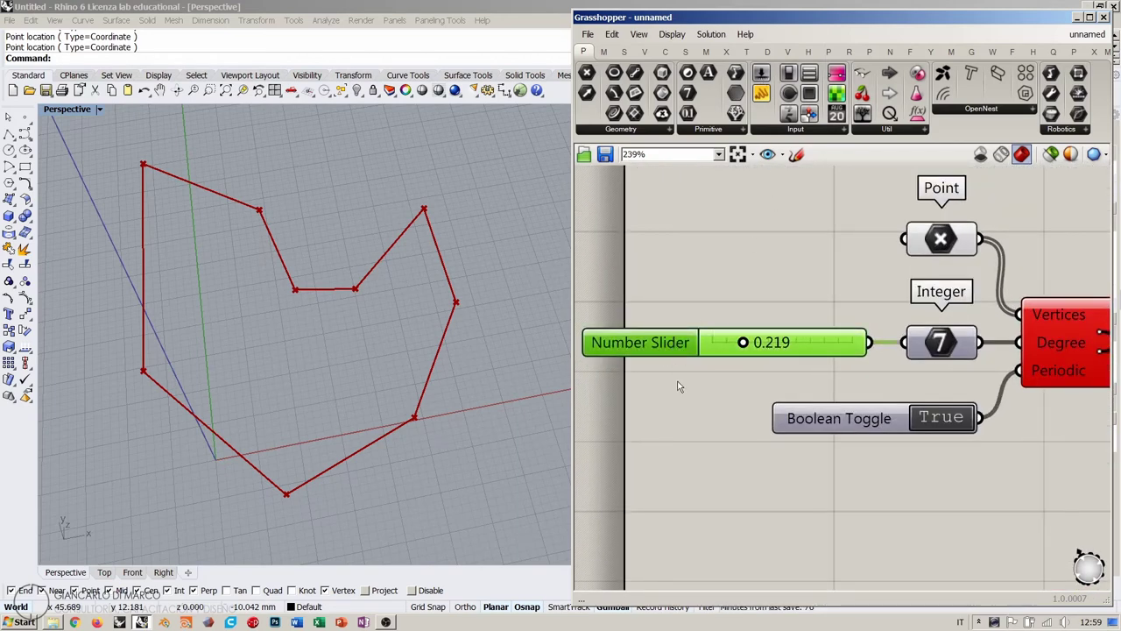
left_click(736, 389)
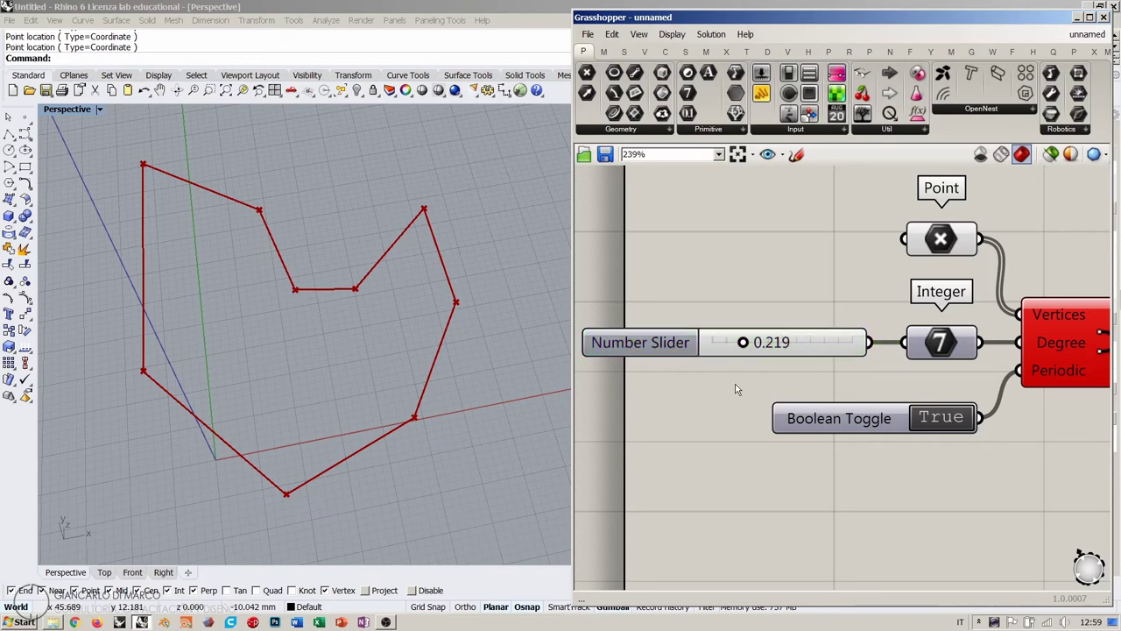
Examine the Number Slider's rounding, digits and numeric domain settings, and leave them as they are.
double_click(645, 342)
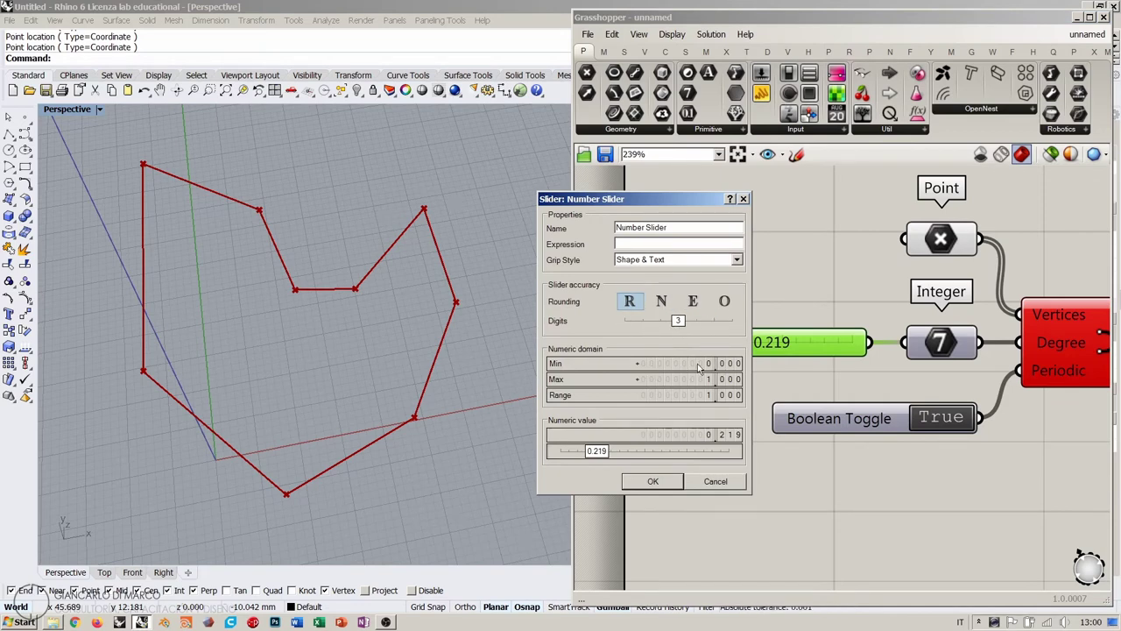
left_click(714, 481)
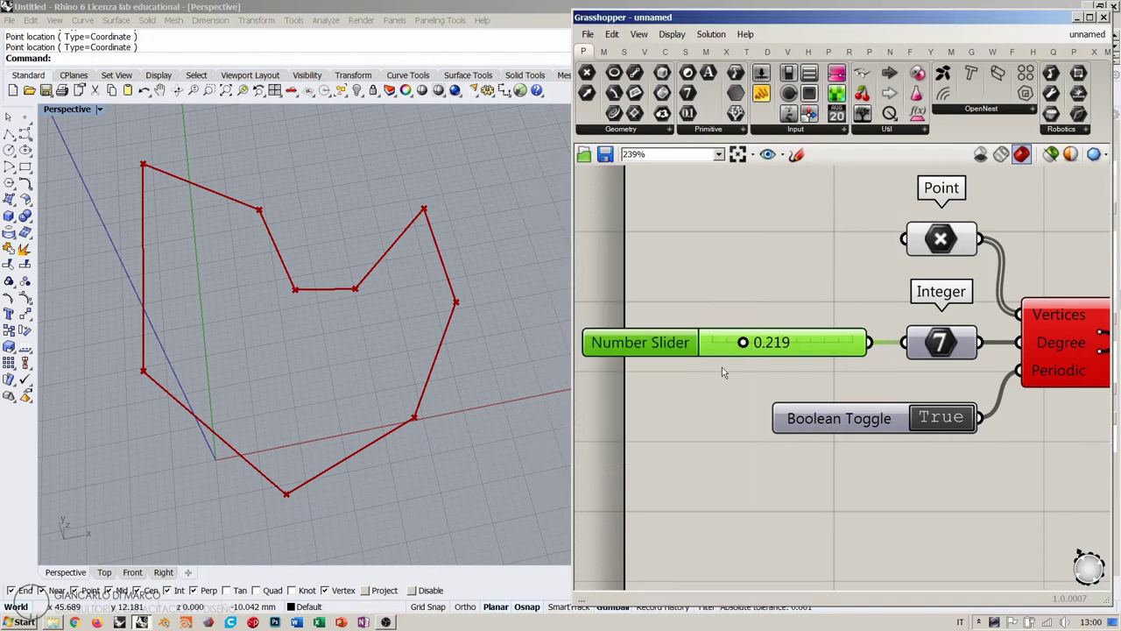
left_click(739, 275)
right_click_drag(765, 199, 769, 220)
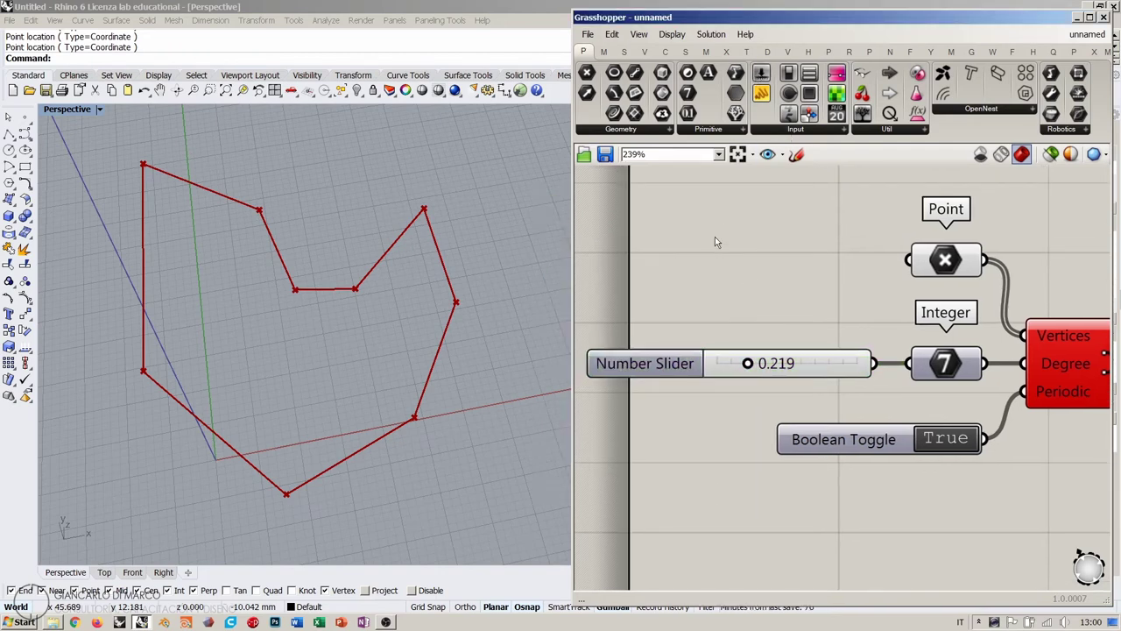
Delete the Number Slider feeding the Integer parameter, along with a spare slider placed from the component library.
left_click_drag(760, 74, 691, 274)
key("Delete")
left_click(685, 373)
key("Delete")
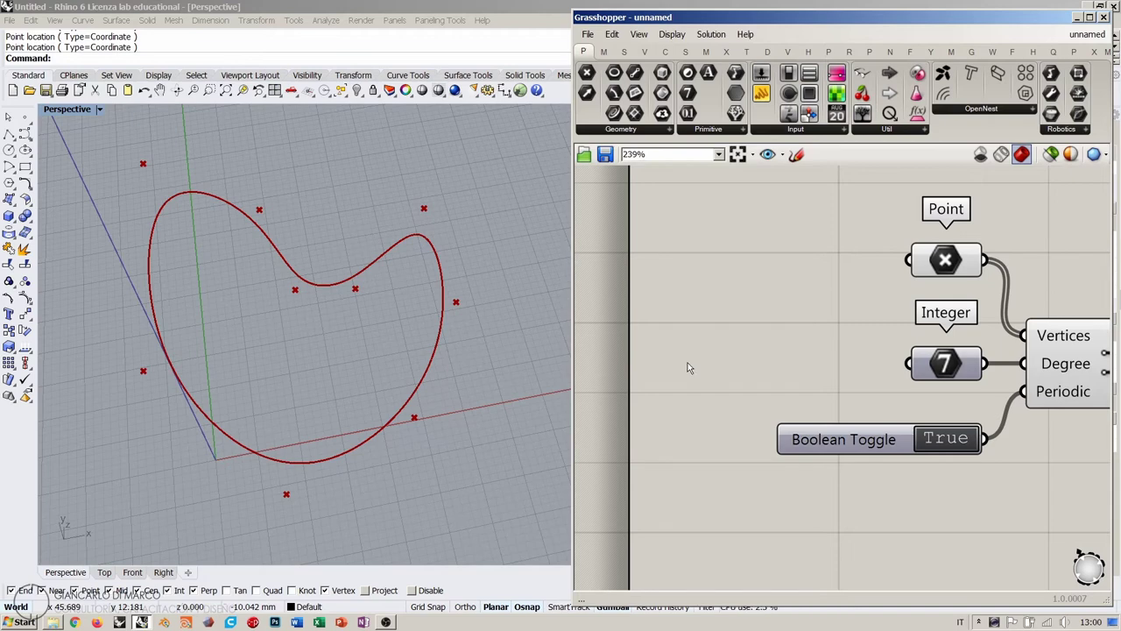
Create a whole-number Number Slider with a minimum of 1 through the canvas component search.
double_click(720, 353)
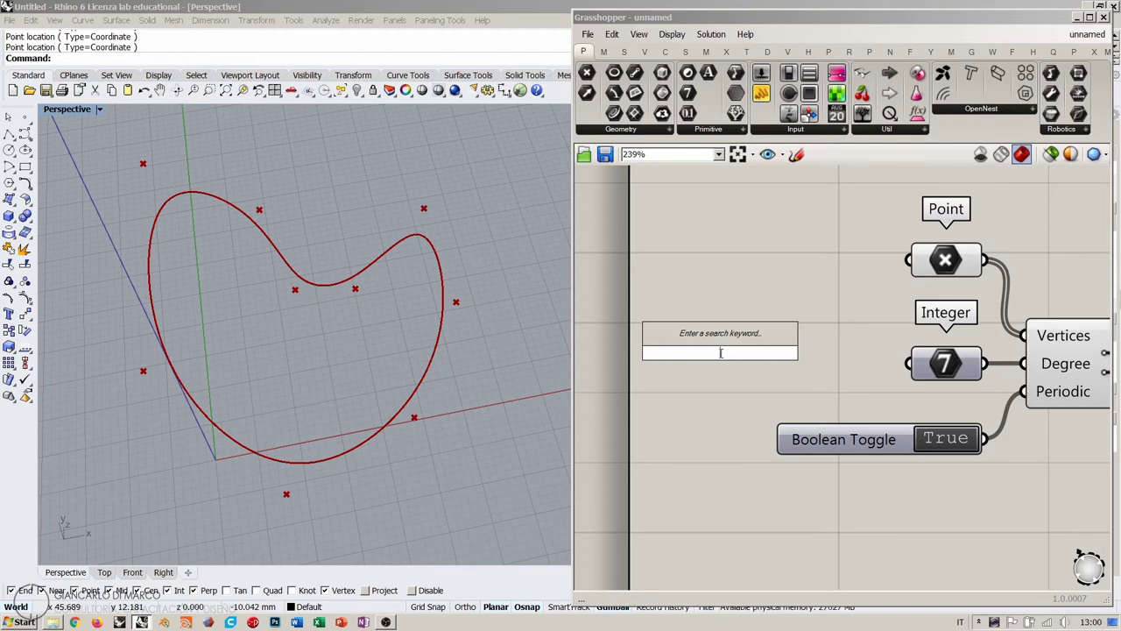
type("1")
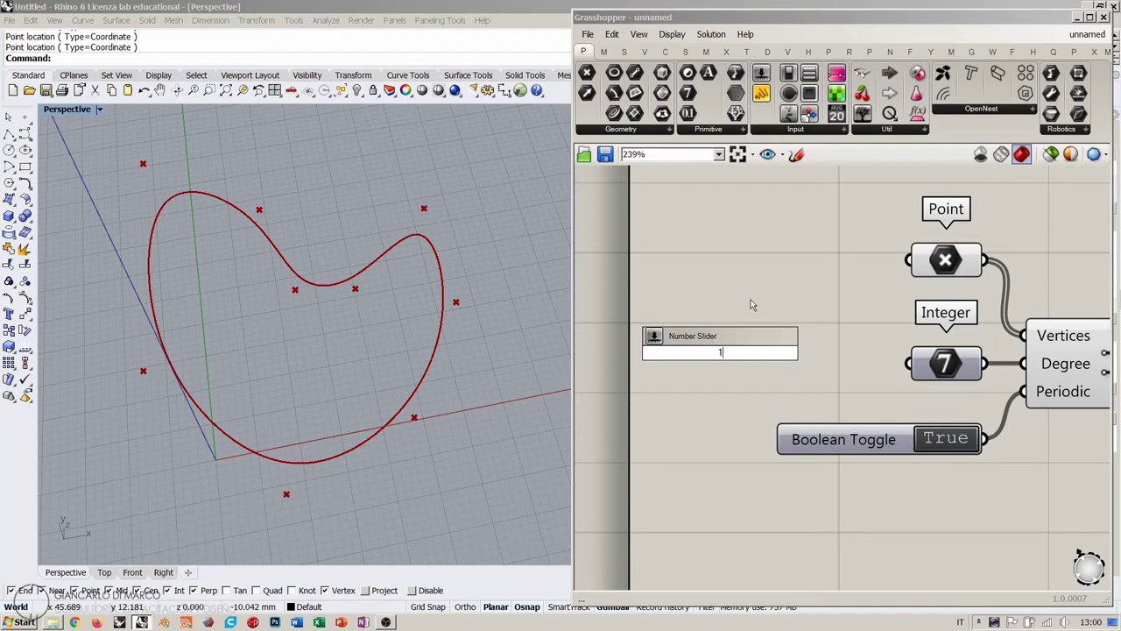
type("<")
type("3")
type(".0")
type("0000")
key("BackSpace")
key("BackSpace")
key("BackSpace")
key("BackSpace")
key("BackSpace")
key("BackSpace")
key("Return")
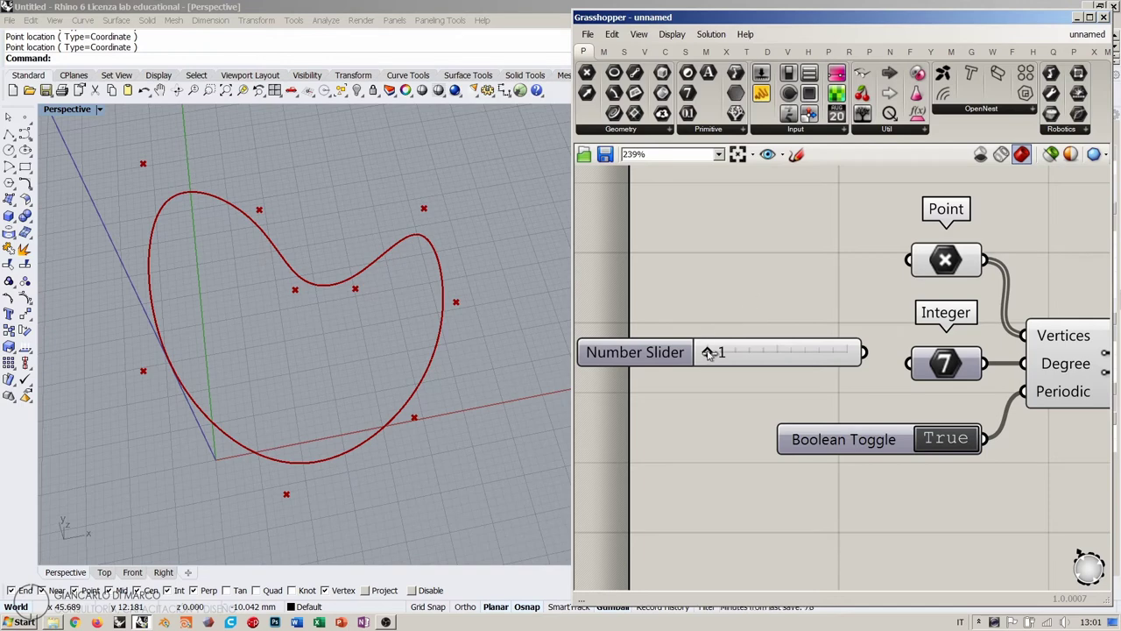
Connect the new Number Slider to the Integer parameter's input and line the slider up with it.
mouse_move(708, 352)
left_mouse_down()
mouse_move(850, 358)
mouse_move(700, 364)
left_mouse_up()
right_click_drag(701, 363, 668, 356)
left_click_drag(648, 346, 655, 359)
left_click(841, 346)
left_click_drag(839, 357, 876, 356)
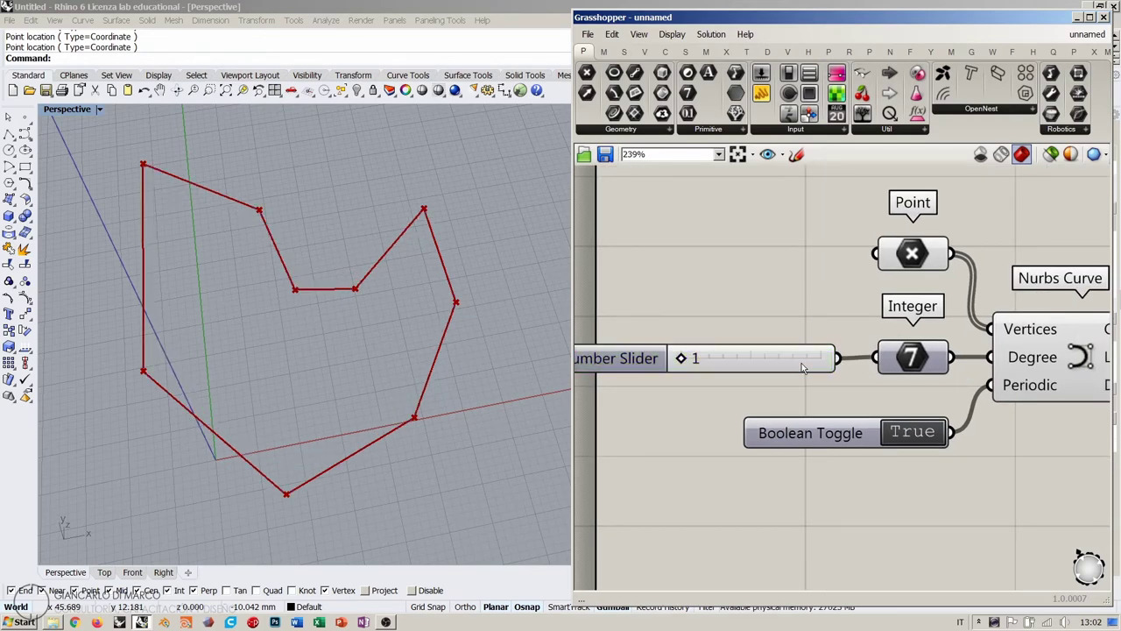
left_click_drag(805, 368, 815, 367)
left_click(797, 291)
scroll(797, 291, "down", 2)
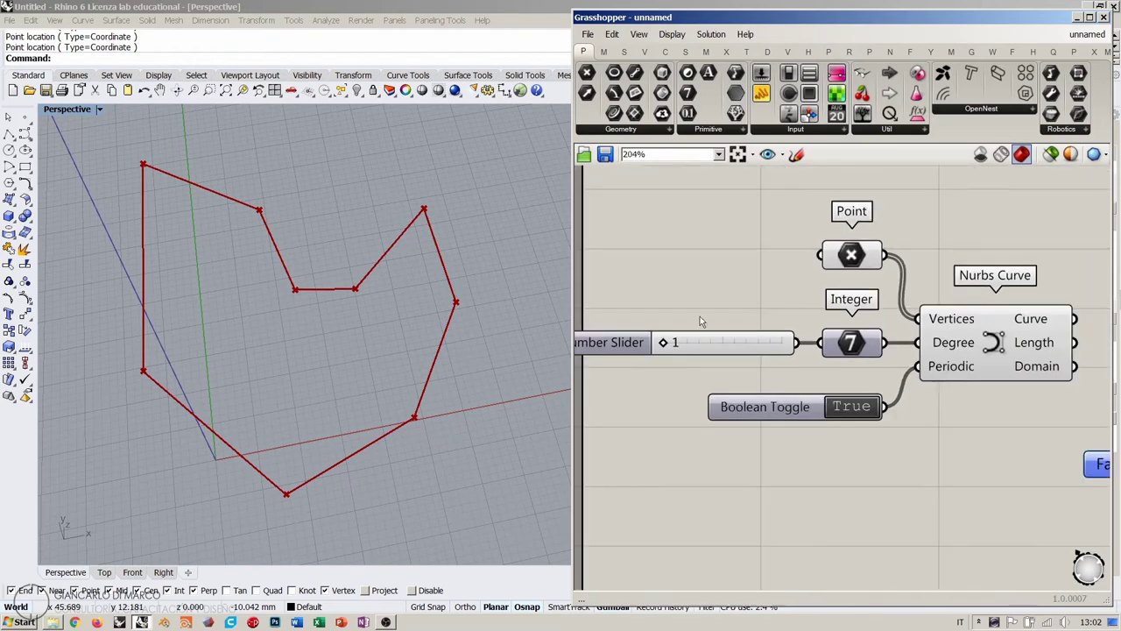
Sweep the Number Slider through its values and back to 1, and offset the slider upward and the Integer parameter downward.
left_click_drag(666, 343, 782, 342)
left_click_drag(839, 366, 727, 312)
left_click(863, 348)
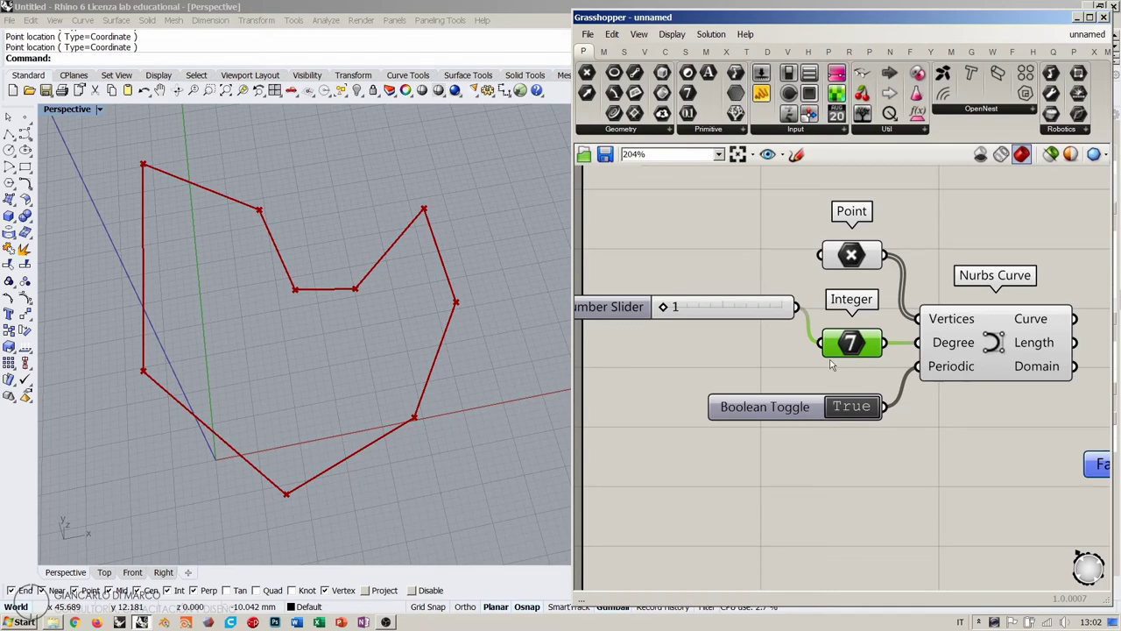
left_click(850, 364)
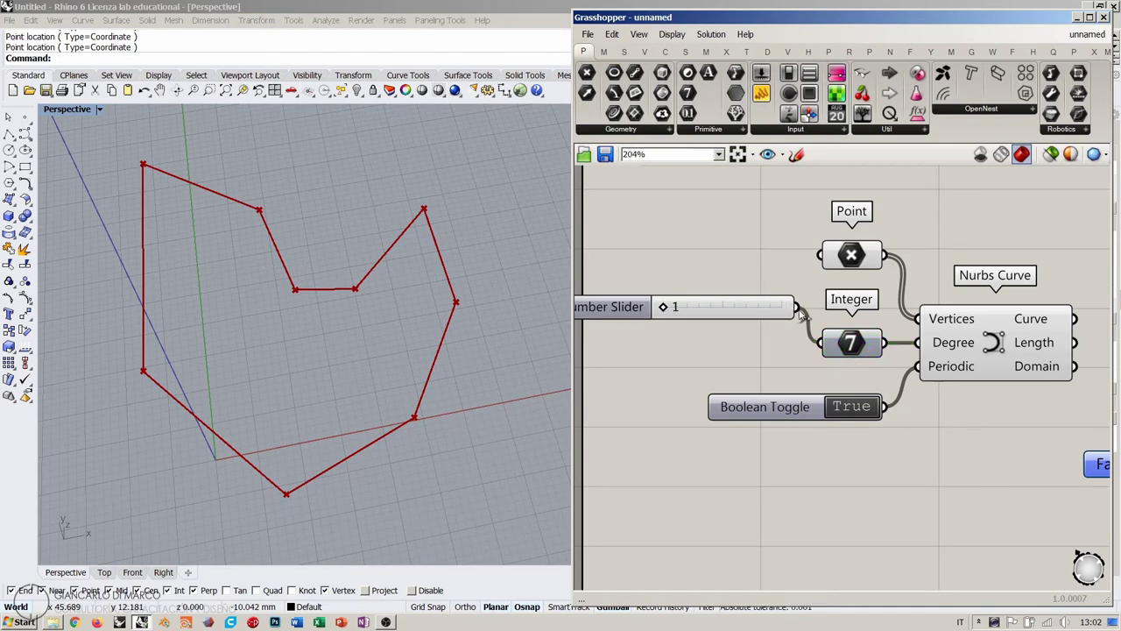
left_click_drag(771, 314, 771, 305)
left_click(929, 403)
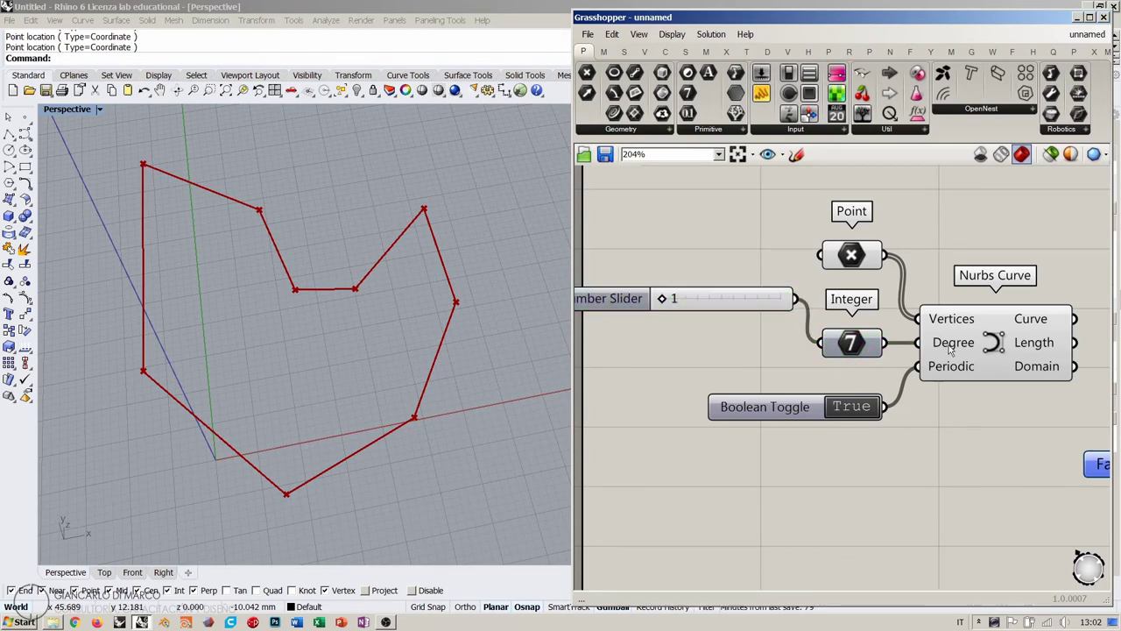
left_click_drag(849, 345, 849, 369)
left_click(759, 348)
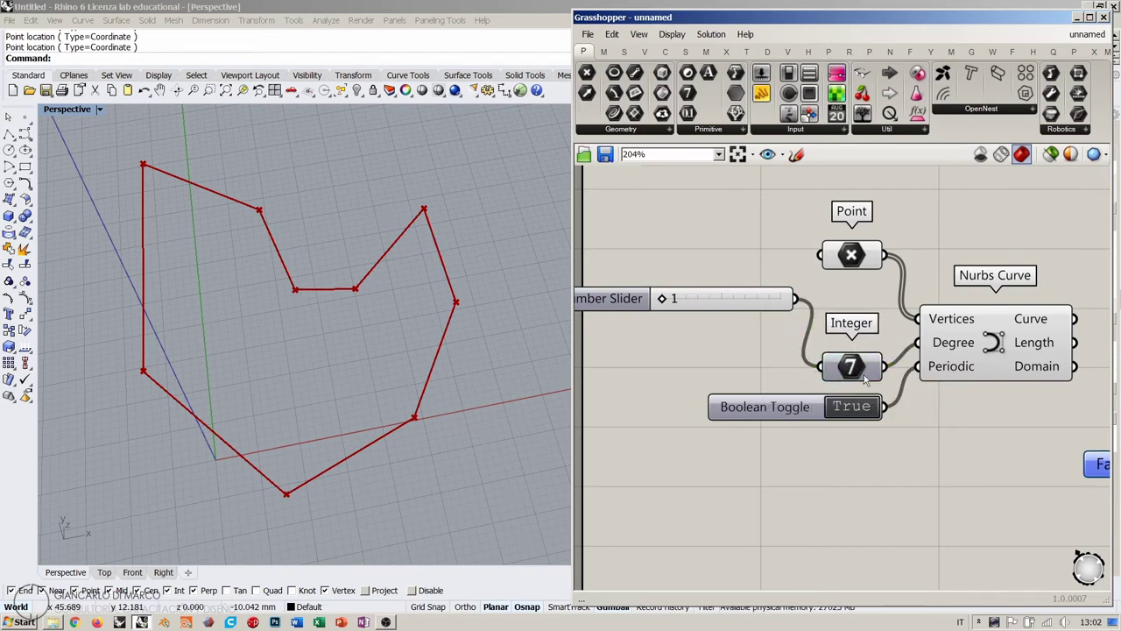
Connect the Number Slider directly to the Nurbs Curve's Degree input, replacing the old wire, and delete the Integer parameter.
mouse_move(863, 370)
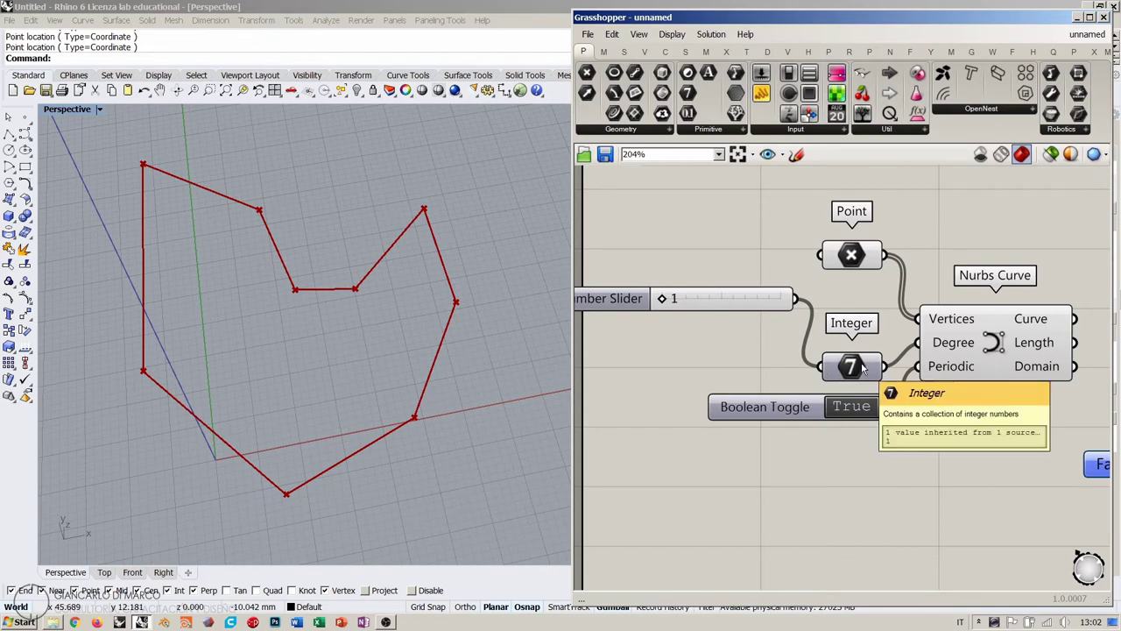
left_click_drag(797, 299, 916, 343)
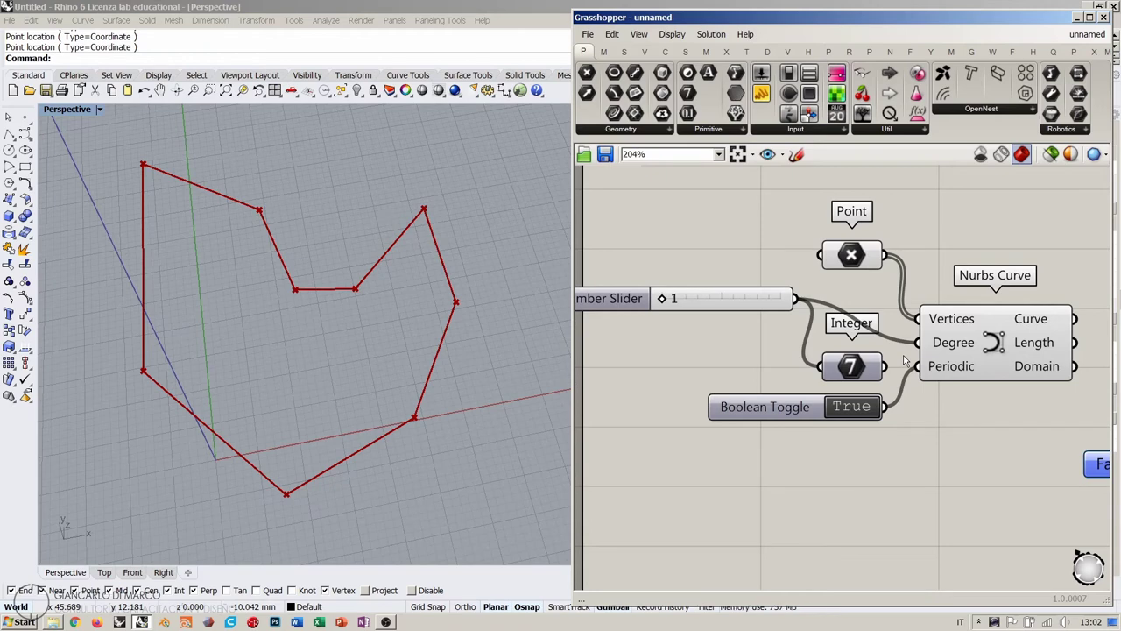
mouse_move(663, 299)
left_mouse_down()
mouse_move(760, 306)
mouse_move(670, 305)
left_mouse_up()
left_click_drag(854, 368, 821, 363)
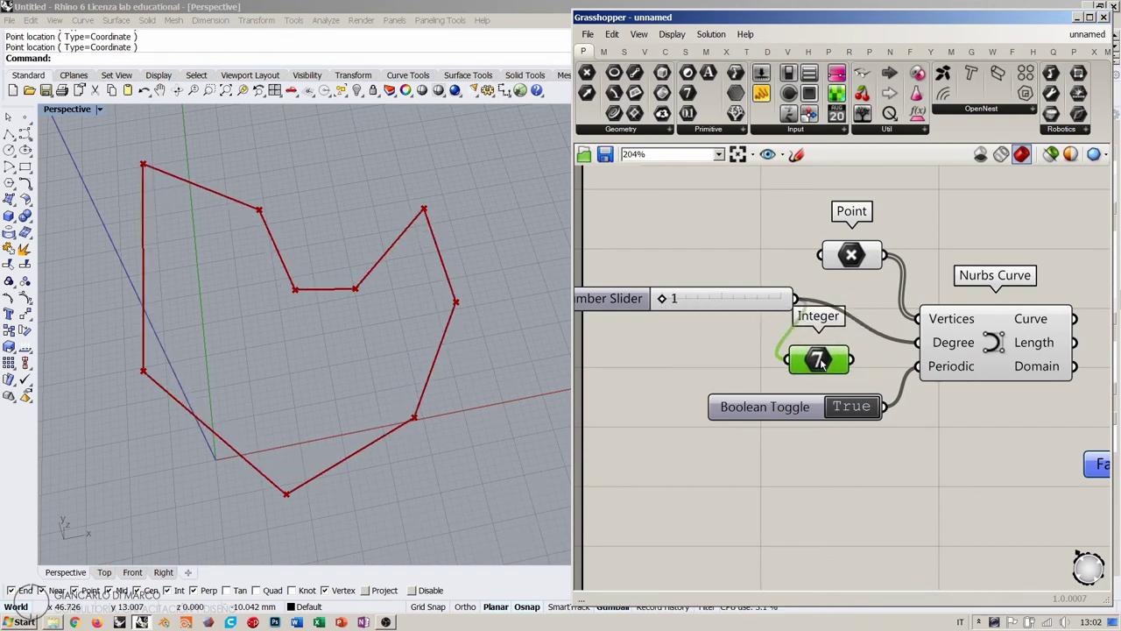
key("Delete")
Arrange the Point parameter, Number Slider and Boolean Toggle in a compact stack with right edges aligned beside the Nurbs Curve inputs.
left_click_drag(764, 307, 857, 352)
left_click(910, 478)
left_click_drag(820, 415, 822, 396)
left_click_drag(852, 255, 853, 297)
left_click_drag(890, 252, 636, 407)
left_click(762, 232)
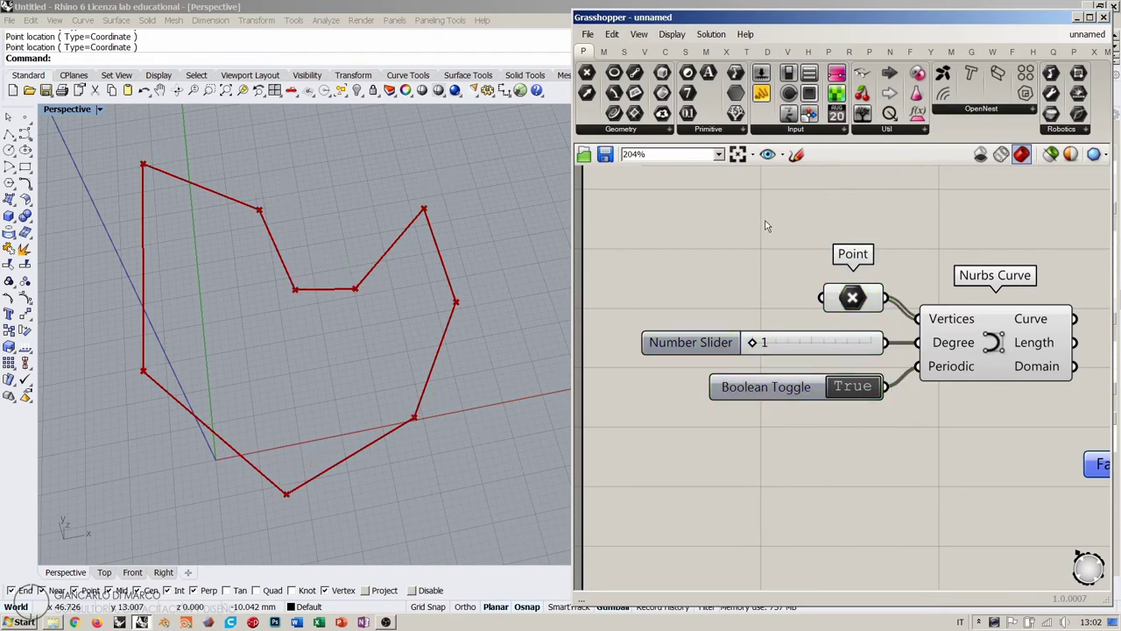
Examine the Point parameter's points in the Rhino viewport and the Vertices, Degree and Periodic inputs of the Nurbs Curve component.
left_click(841, 302)
right_click_drag(288, 288, 411, 271)
left_click(355, 260)
right_click_drag(815, 309, 785, 325)
scroll(784, 324, "down", 2)
scroll(746, 320, "up", 2)
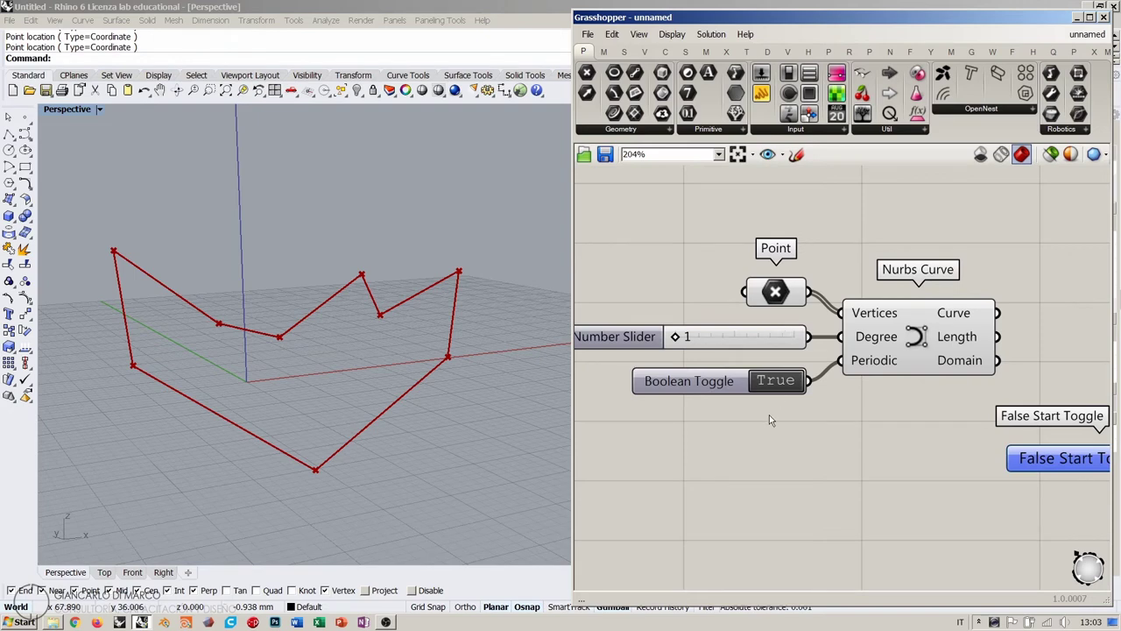
scroll(911, 348, "up", 4)
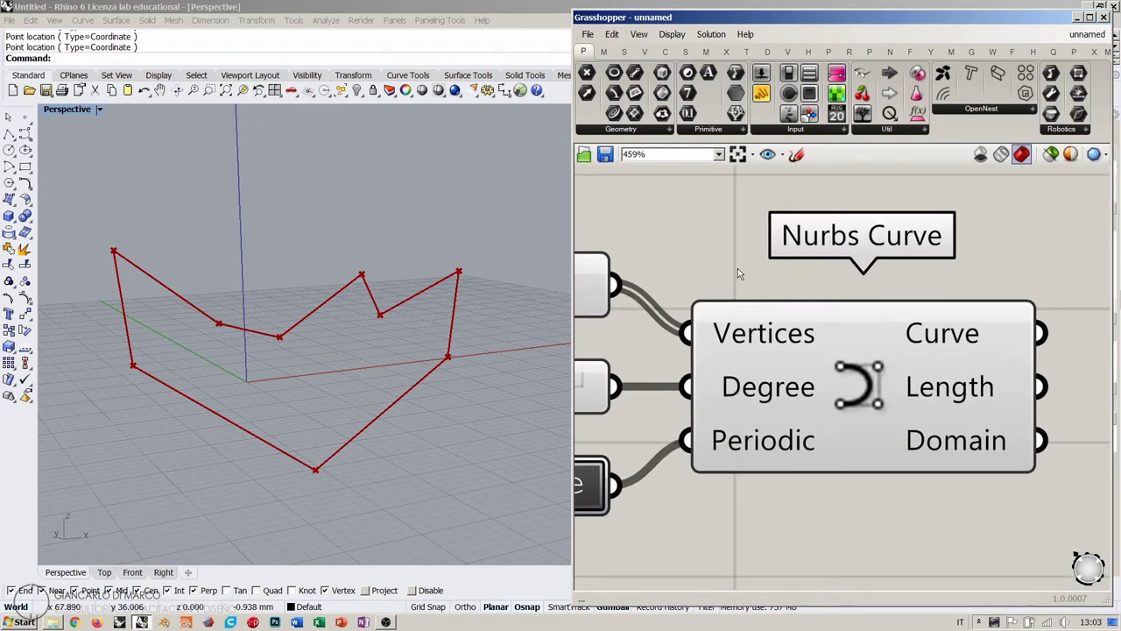
right_click_drag(893, 477, 880, 464)
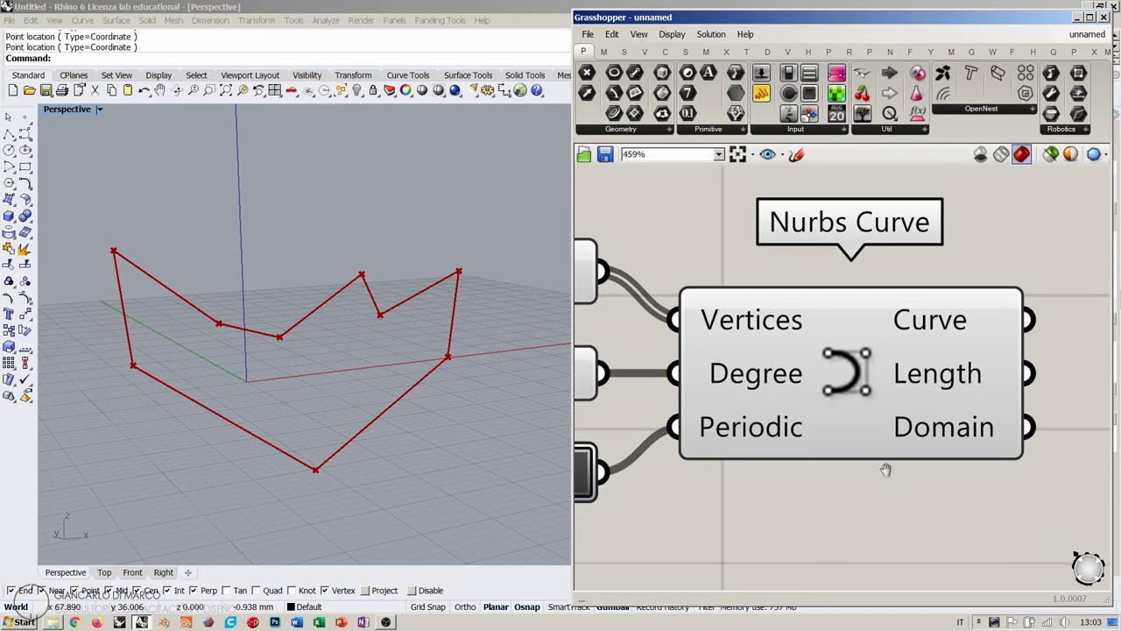
scroll(756, 374, "down", 1)
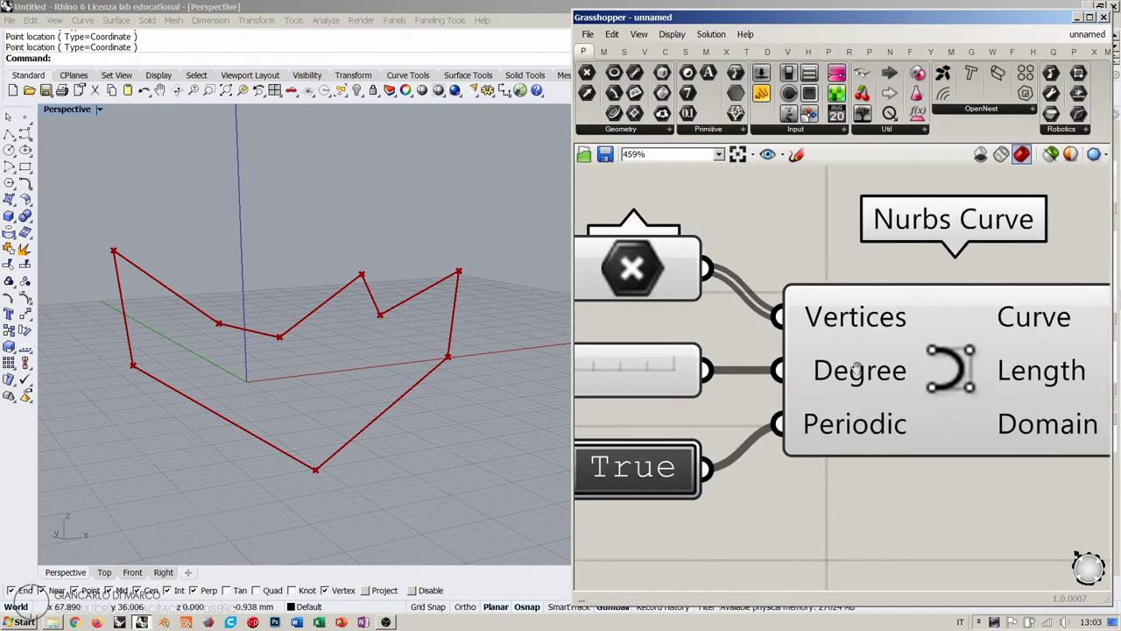
left_click(907, 375)
left_click(885, 471)
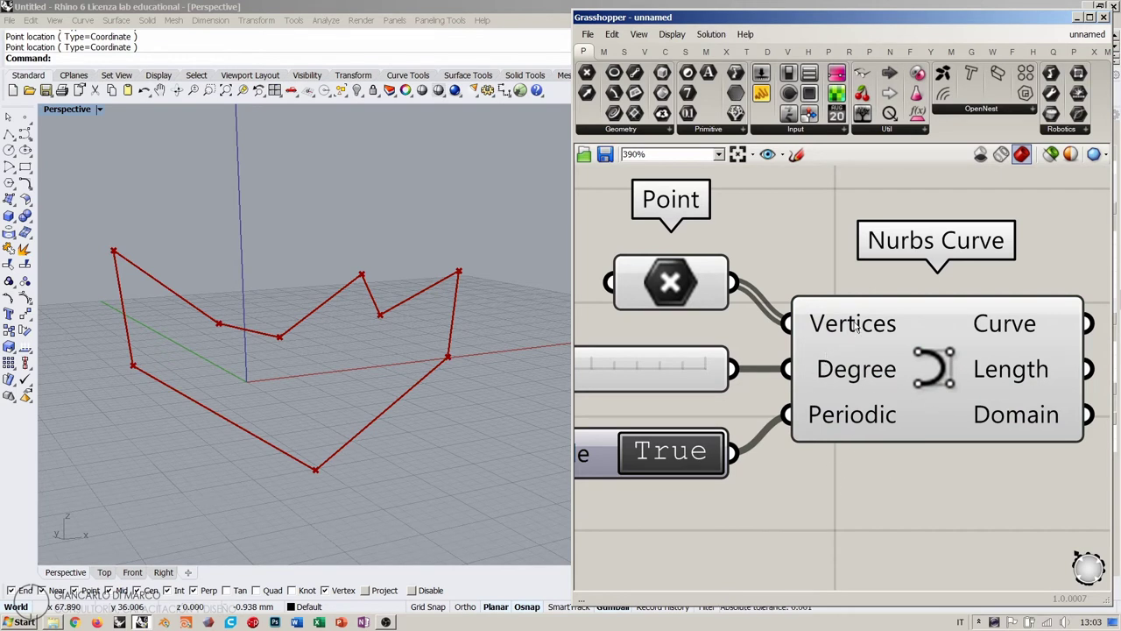
mouse_move(849, 326)
Examine the Nurbs Curve component's outputs, reading the Curve output's description against the curve in the Rhino viewport.
right_click_drag(974, 473, 867, 471)
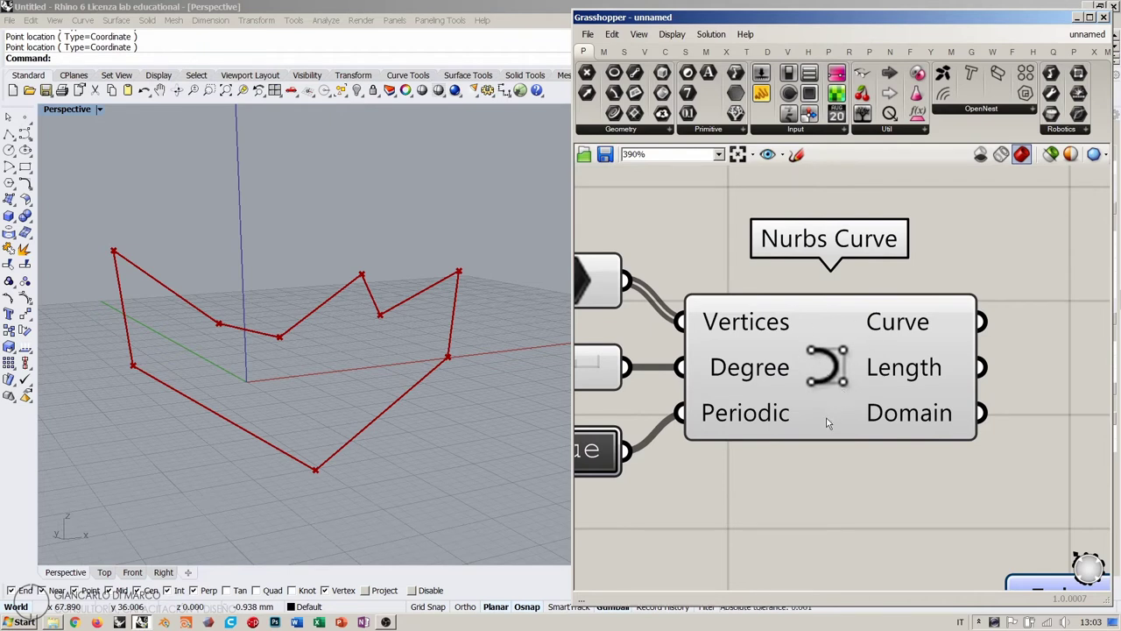
right_click_drag(820, 373, 863, 353)
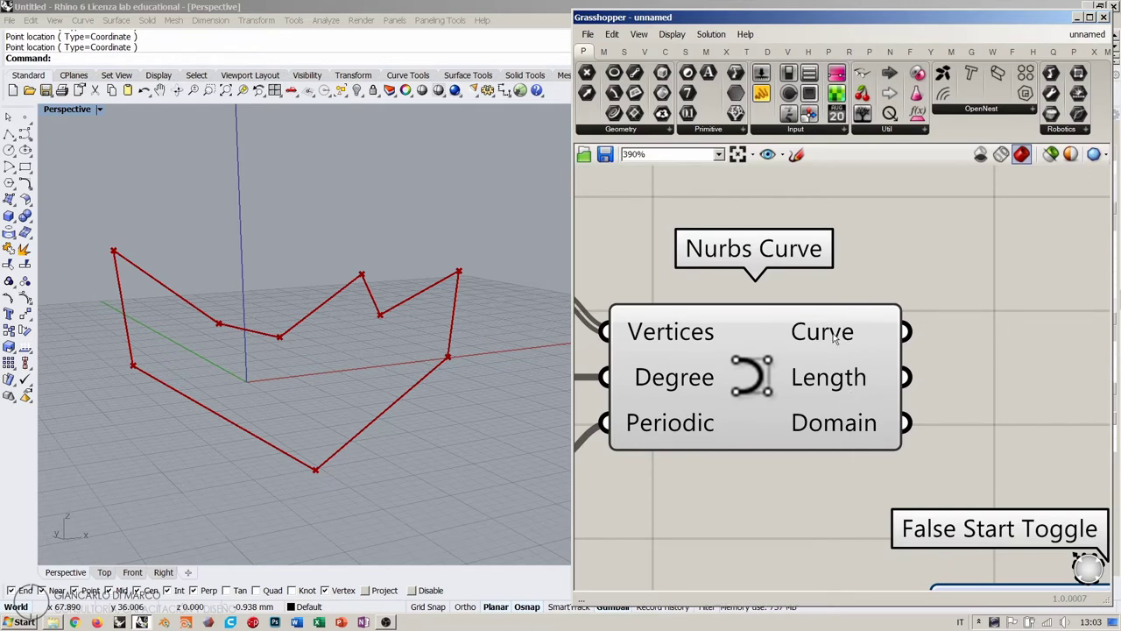
right_click_drag(426, 400, 329, 323)
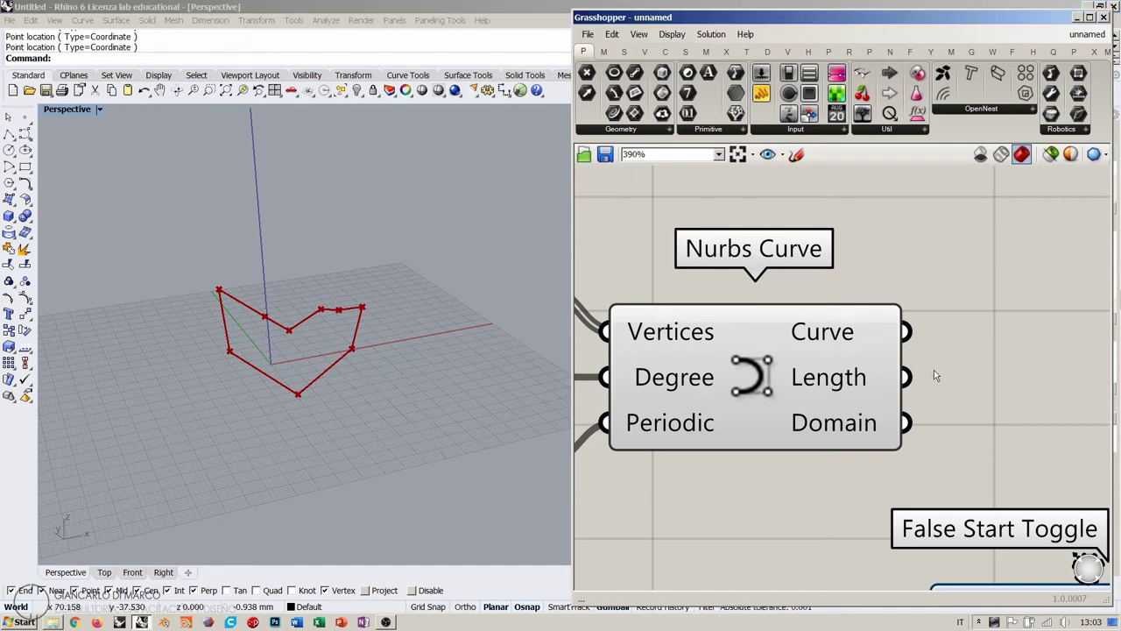
scroll(934, 370, "down", 3)
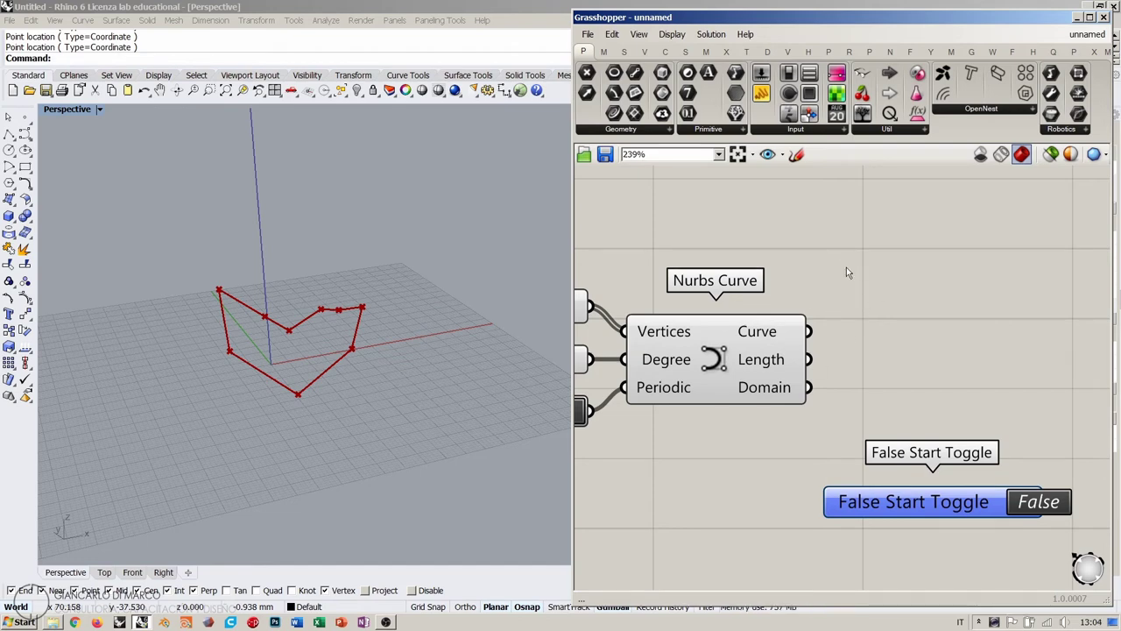
mouse_move(768, 339)
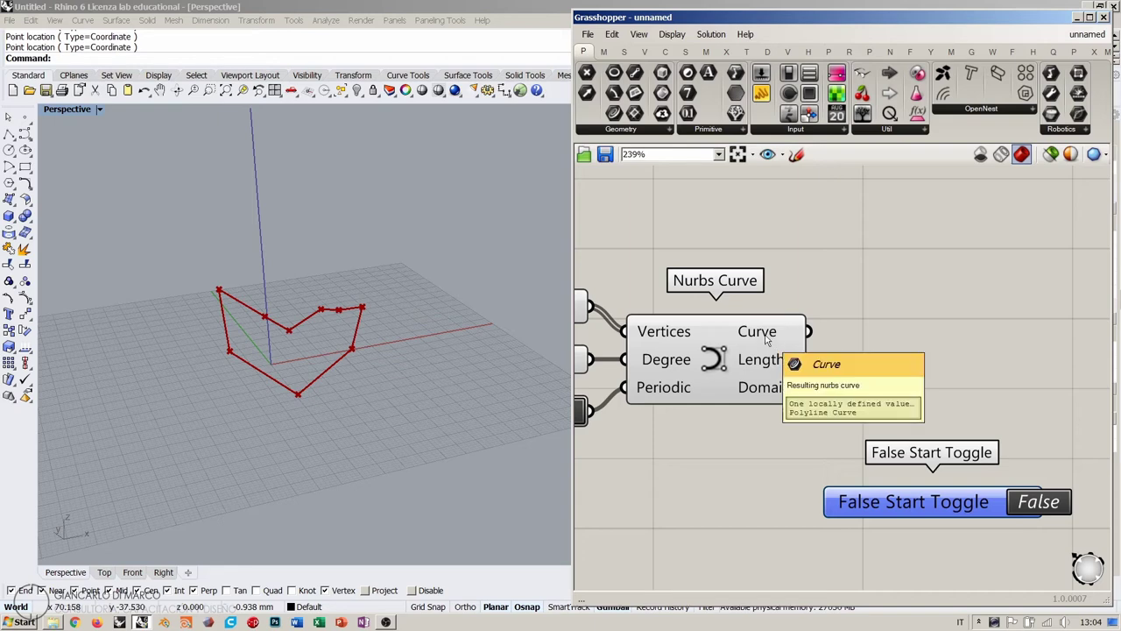
right_click_drag(430, 351, 307, 359)
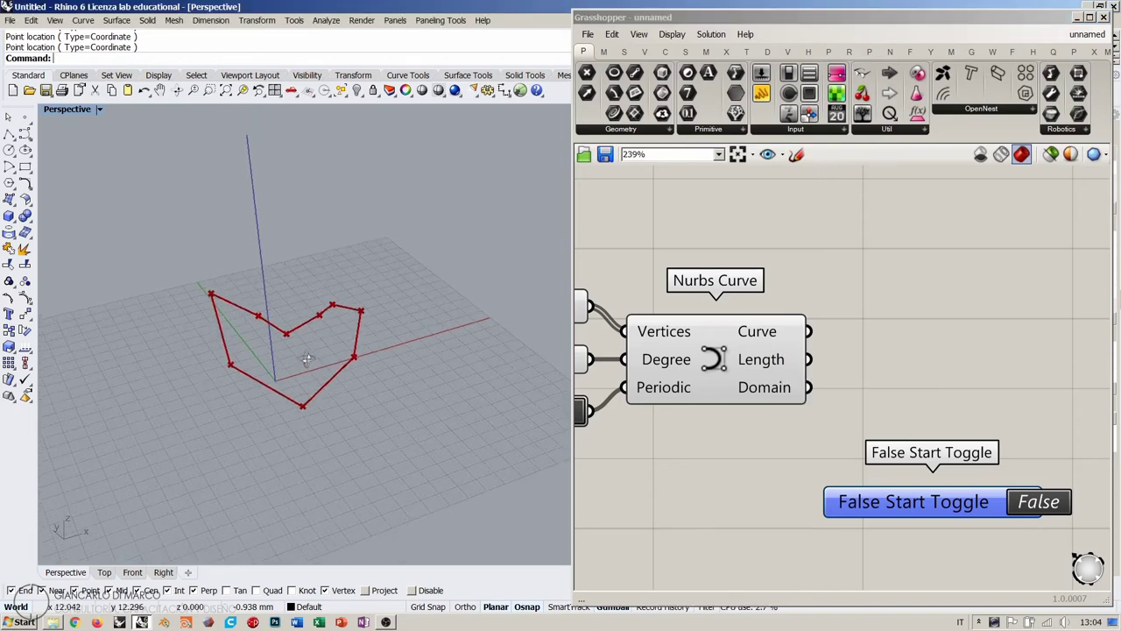
right_click_drag(605, 368, 834, 343)
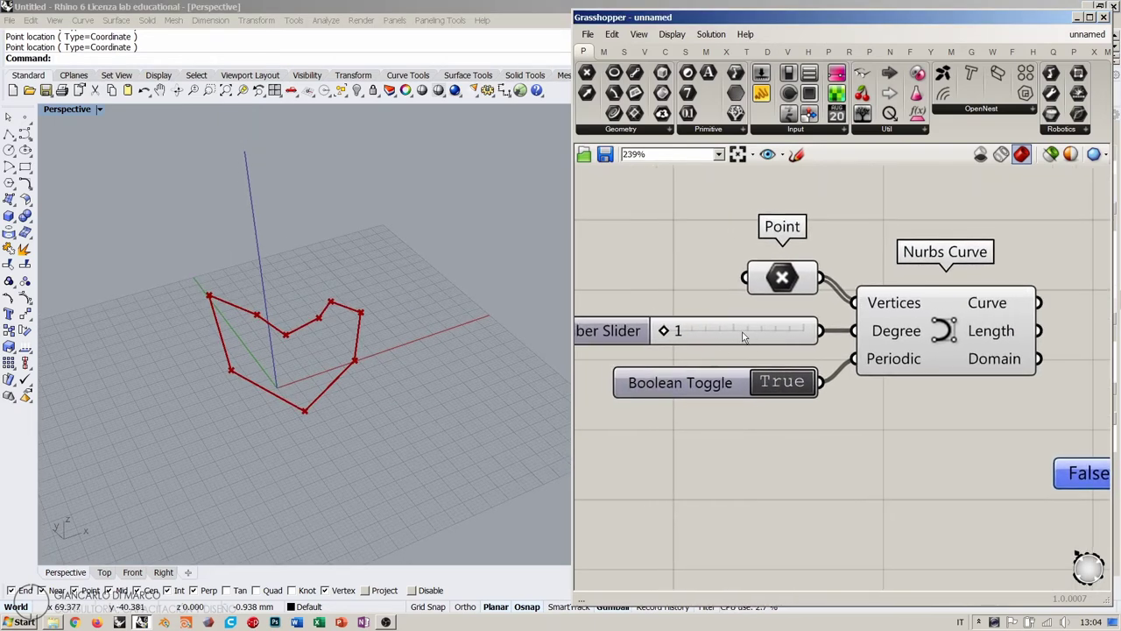
Add a Panel through the canvas component search and place it beside the Nurbs Curve component's outputs.
right_click_drag(743, 337, 628, 390)
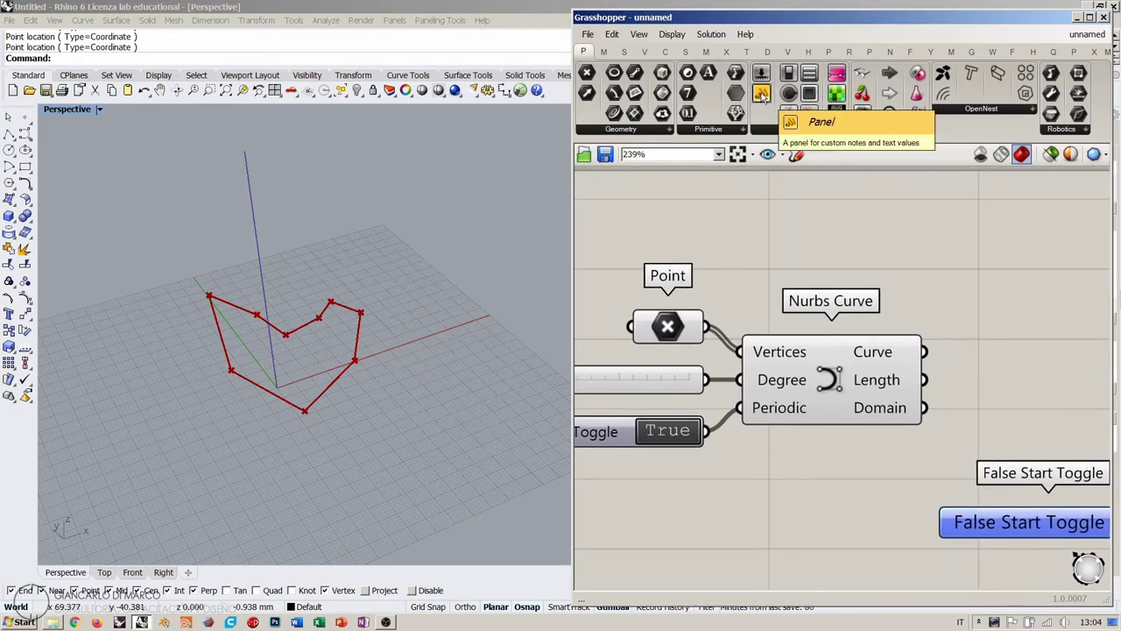
right_click_drag(962, 355, 814, 339)
double_click(889, 325)
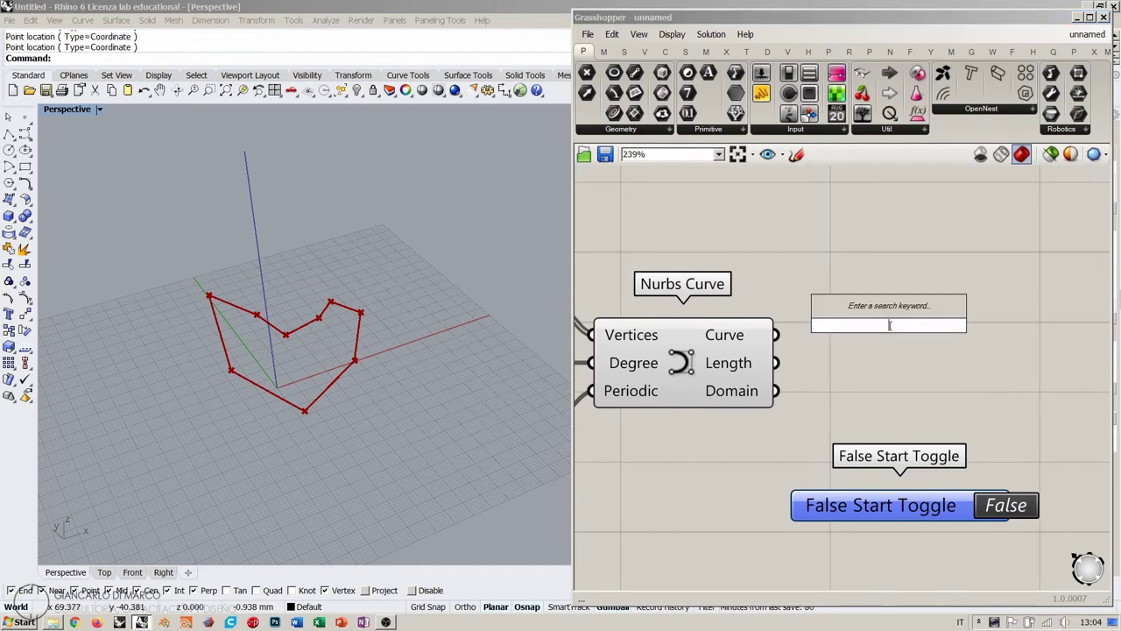
type("panel")
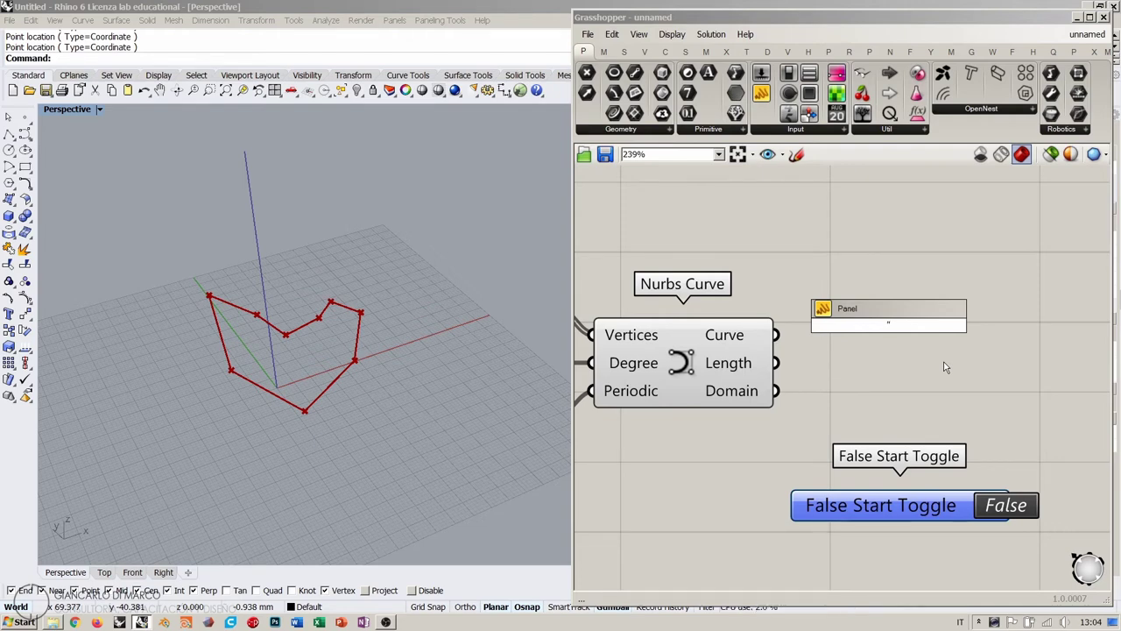
key("Return")
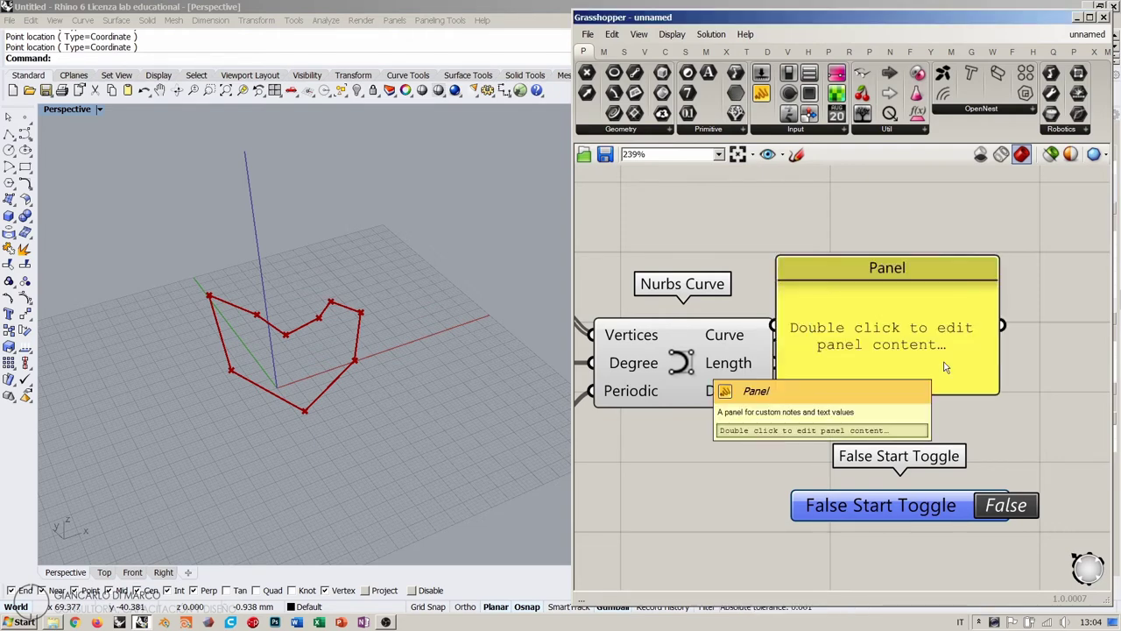
left_click_drag(913, 362, 946, 373)
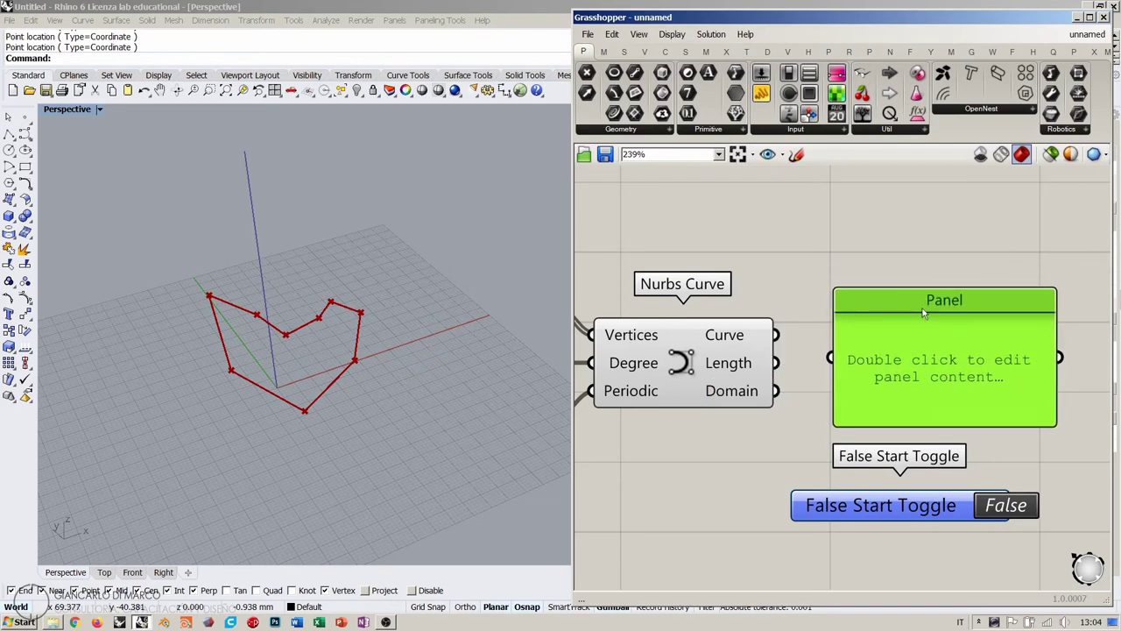
left_click(846, 234)
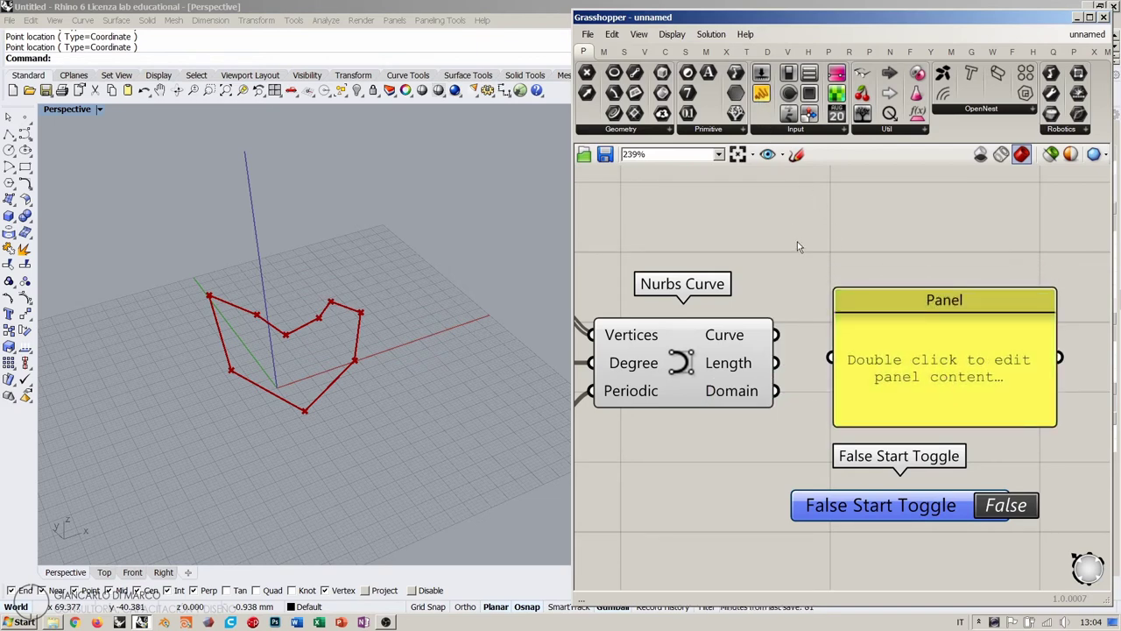
Connect the Nurbs Curve component's Curve output to the Panel and place the Panel level with that output.
left_click_drag(761, 94, 811, 269)
left_click_drag(778, 336, 829, 357)
left_click_drag(913, 368, 909, 345)
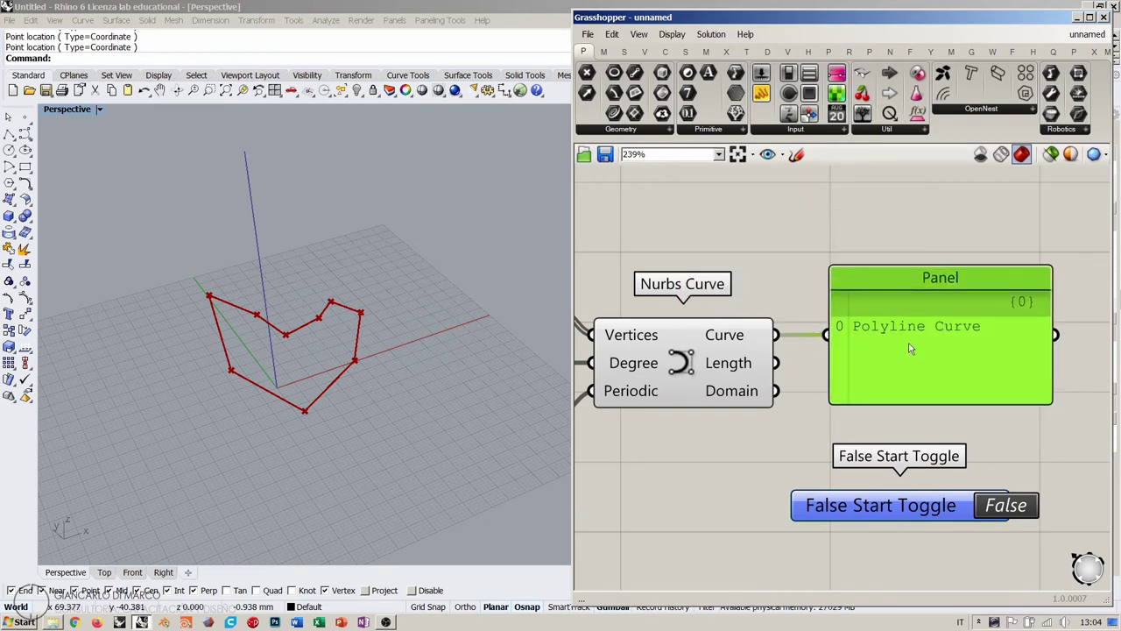
left_click(829, 269)
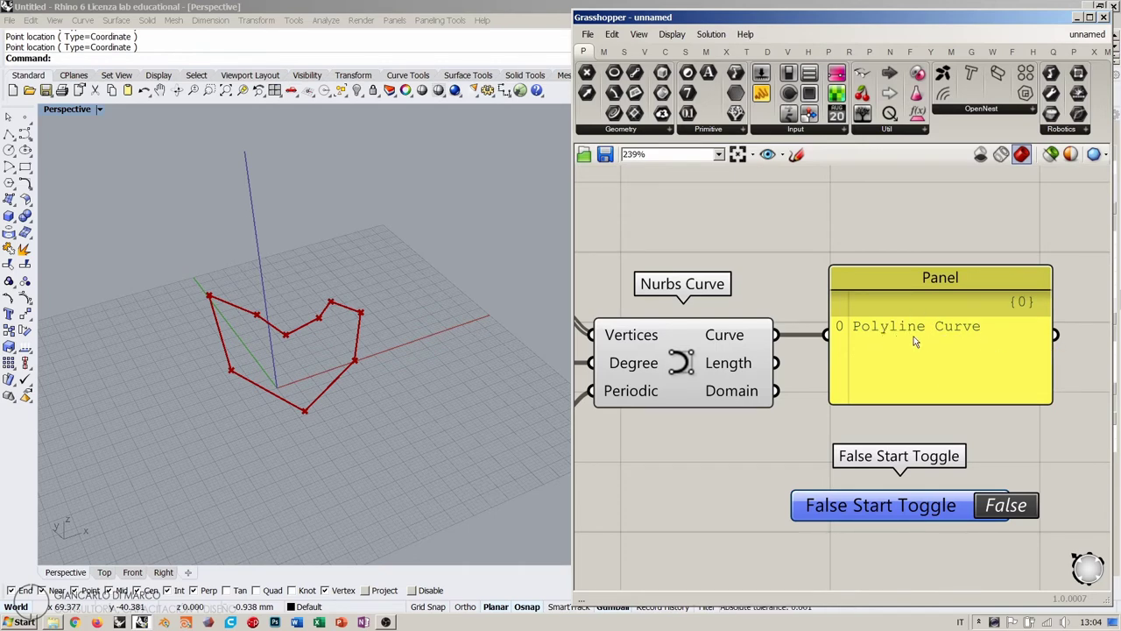
left_click_drag(853, 342, 843, 342)
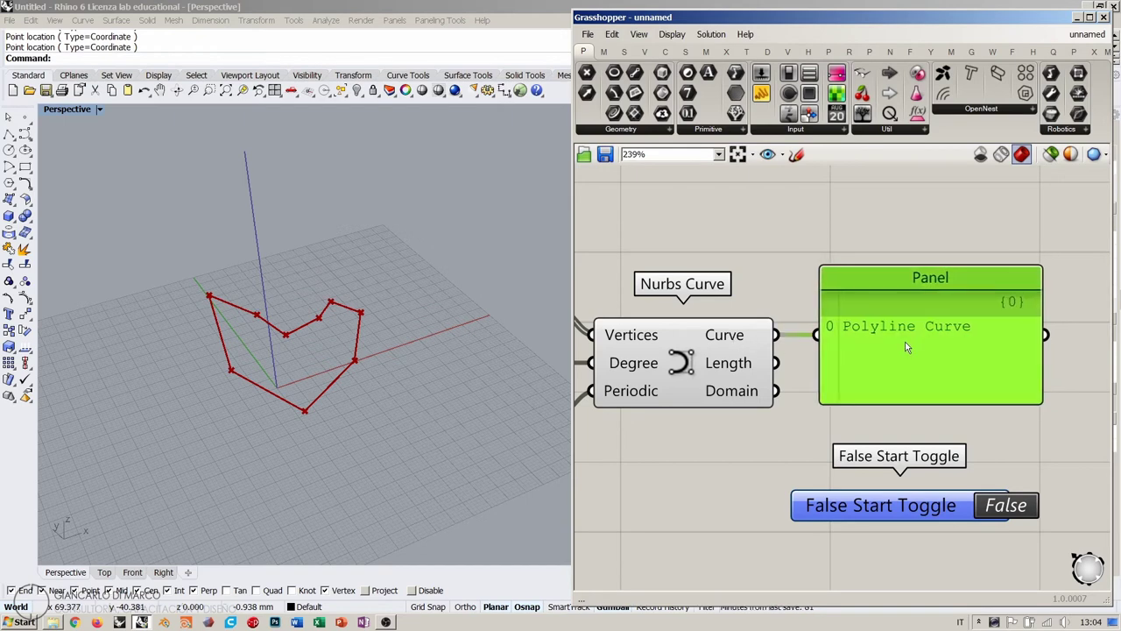
left_click(764, 281)
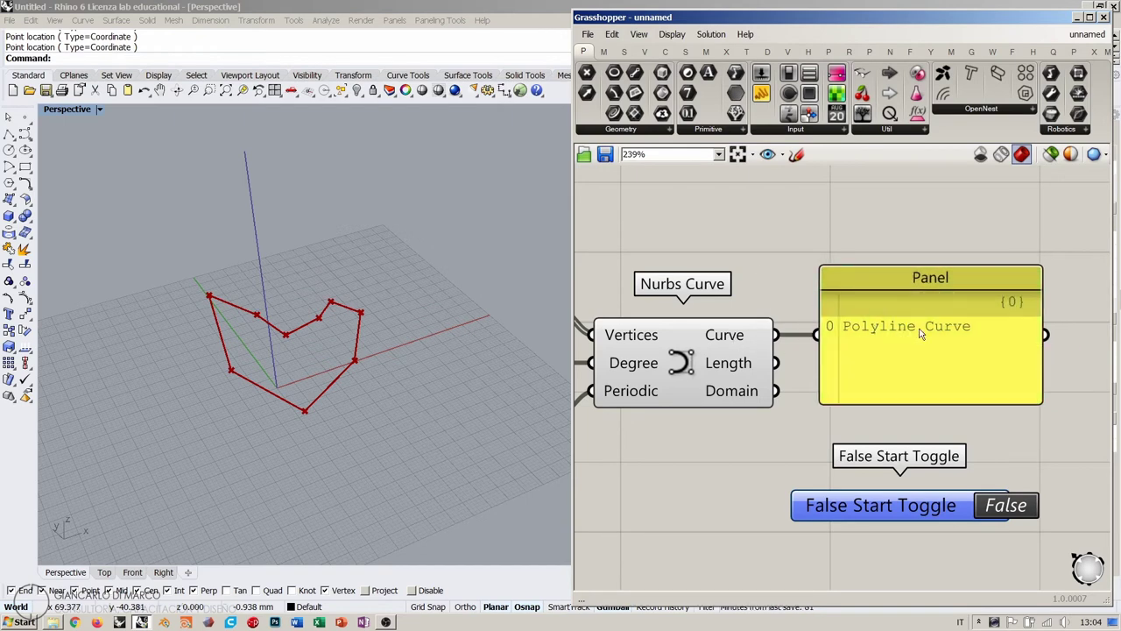
Set the Number Slider feeding Degree to 2, and switch the Boolean Toggle feeding Periodic to False and back to True.
scroll(903, 331, "down", 3)
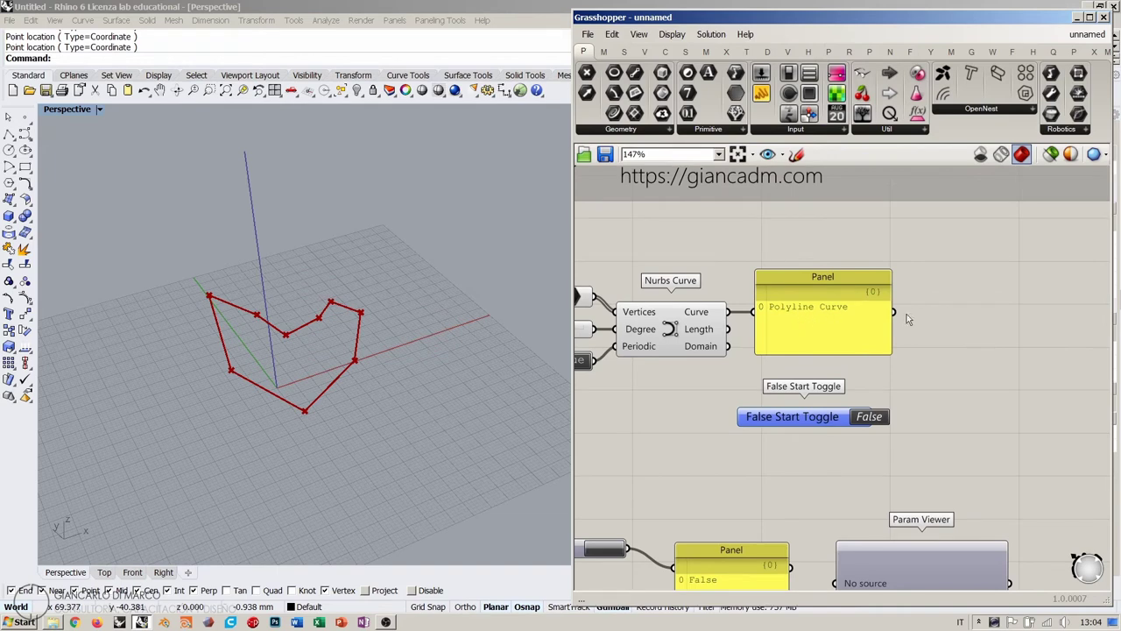
left_click_drag(893, 312, 954, 286)
scroll(771, 316, "up", 3)
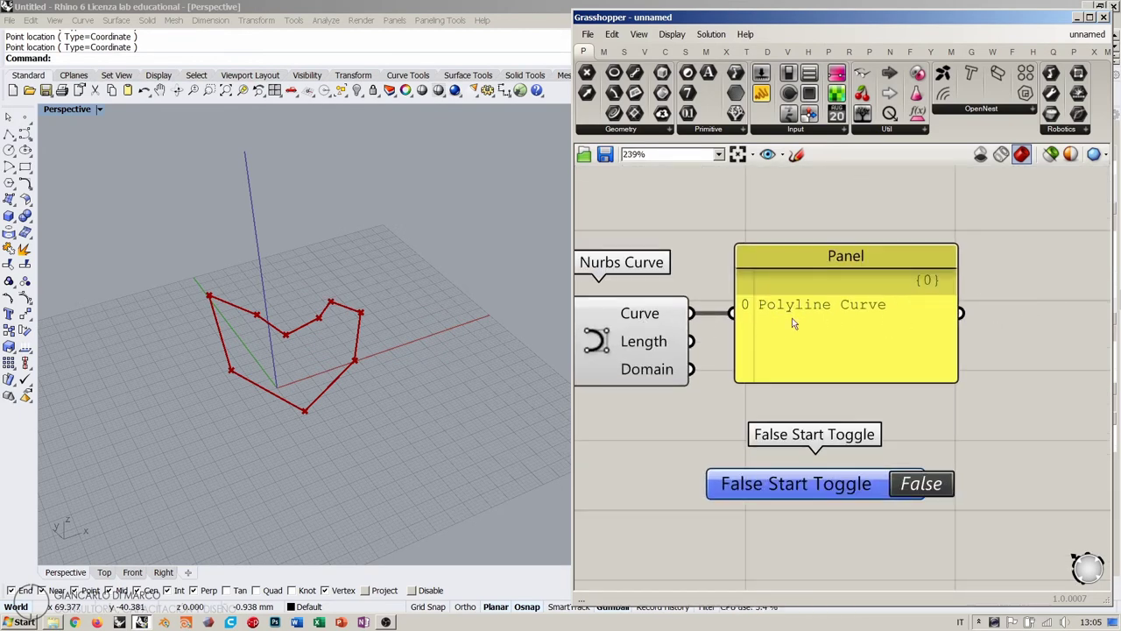
scroll(740, 326, "down", 2)
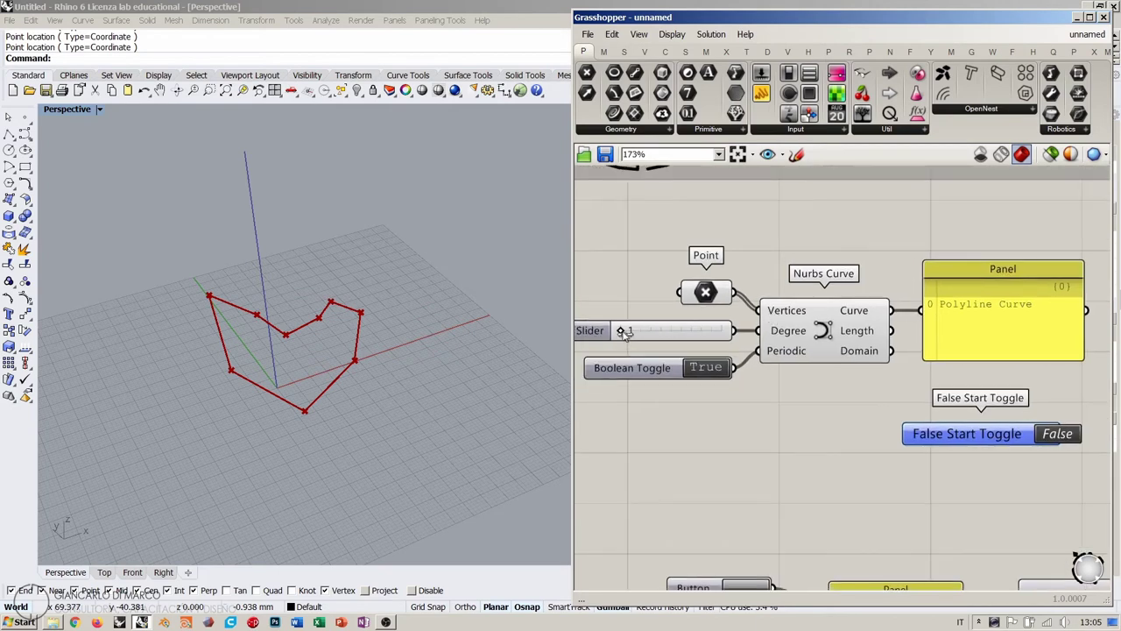
left_click_drag(625, 330, 676, 330)
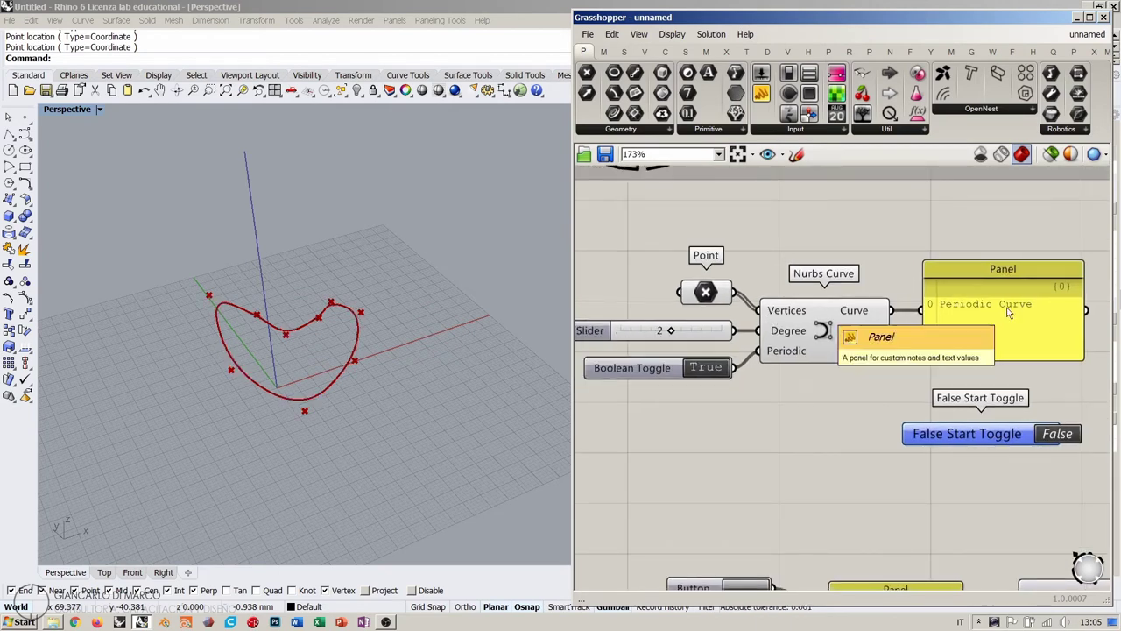
mouse_move(671, 330)
left_mouse_down()
mouse_move(722, 331)
mouse_move(625, 331)
mouse_move(724, 332)
mouse_move(673, 331)
left_mouse_up()
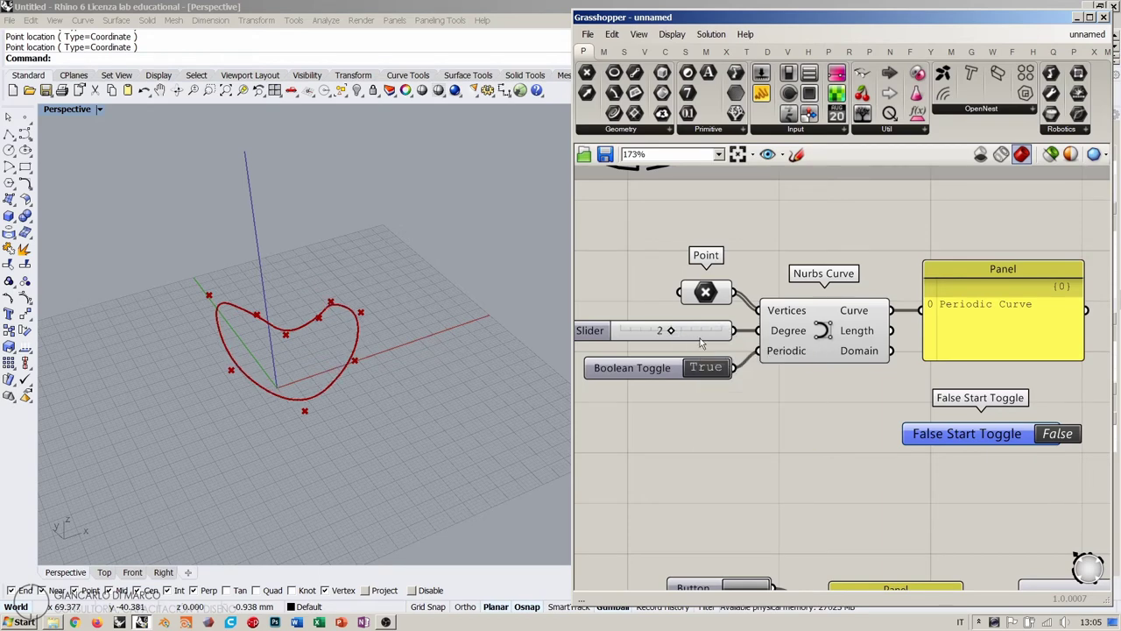
double_click(716, 368)
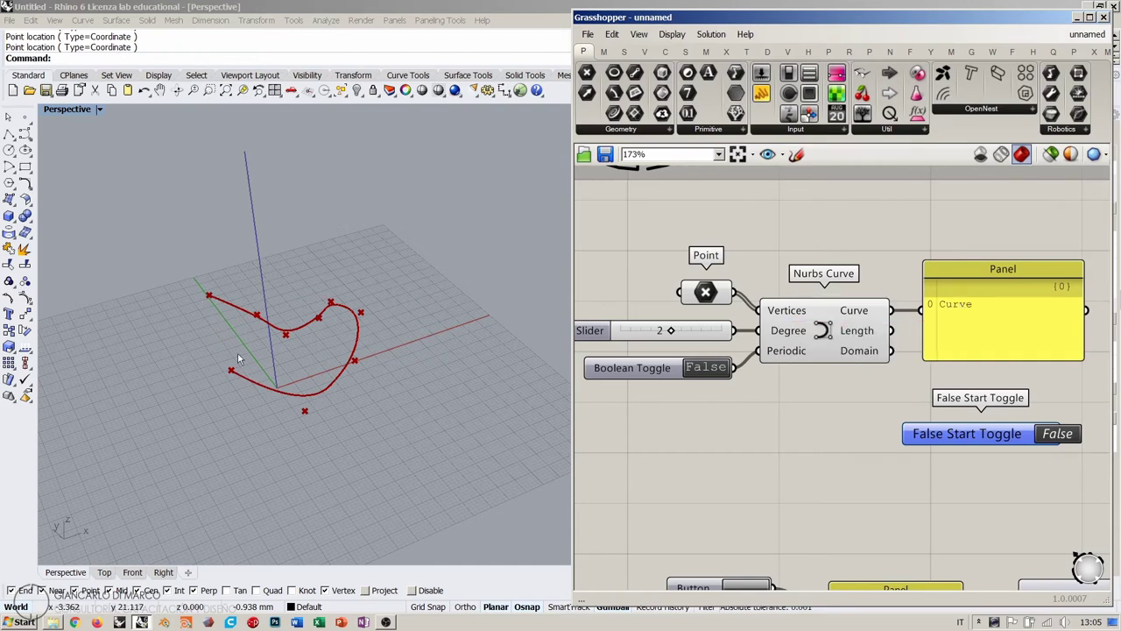
double_click(704, 369)
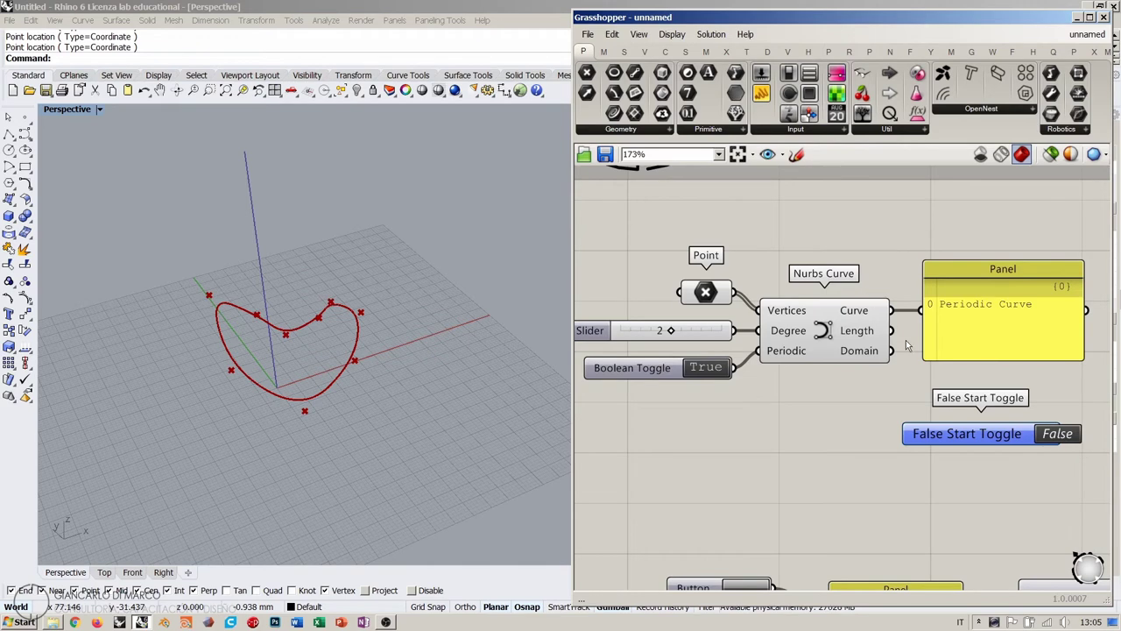
Feed the Panel from the Length output instead of Curve, and inspect the curve up close in the Rhino viewport.
scroll(906, 338, "up", 5)
scroll(779, 355, "down", 3)
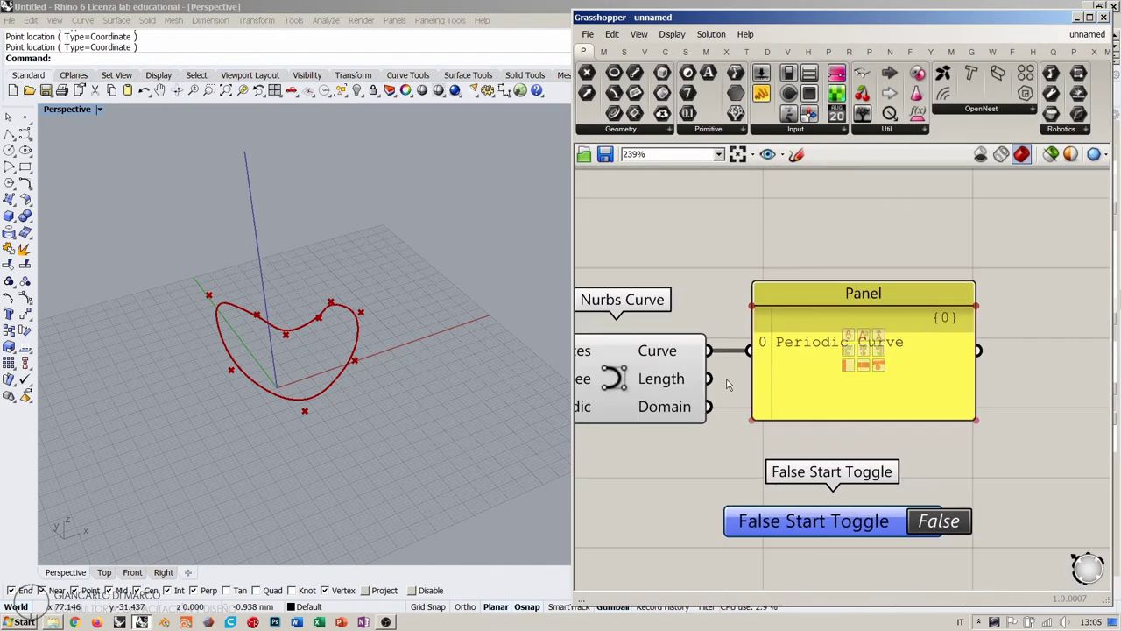
left_click_drag(746, 352, 750, 351)
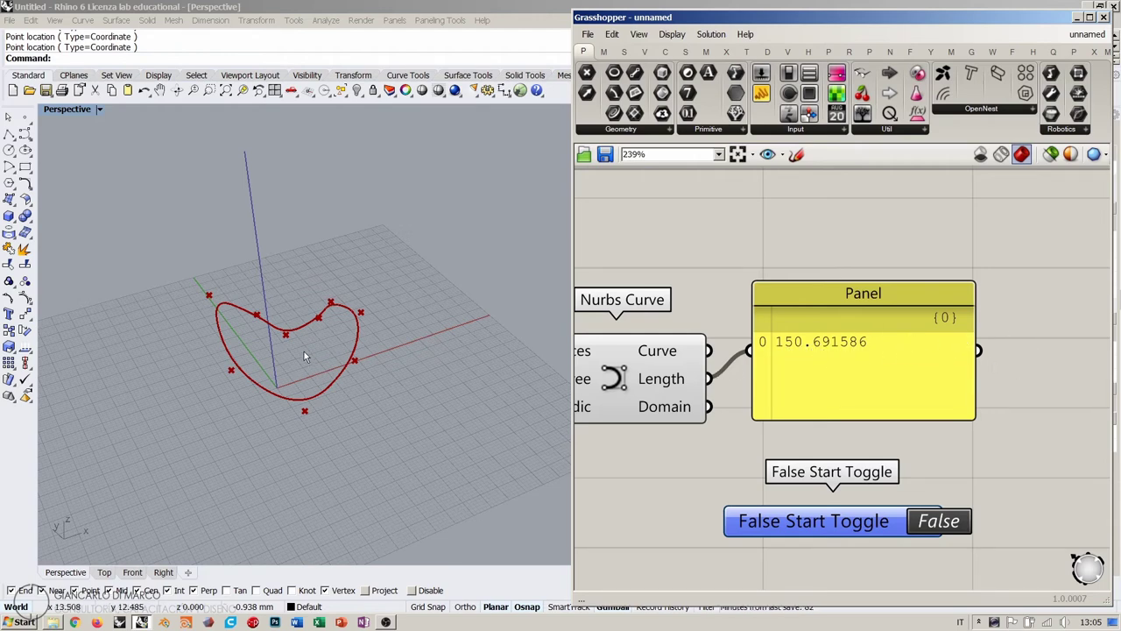
right_click_drag(795, 333, 839, 312)
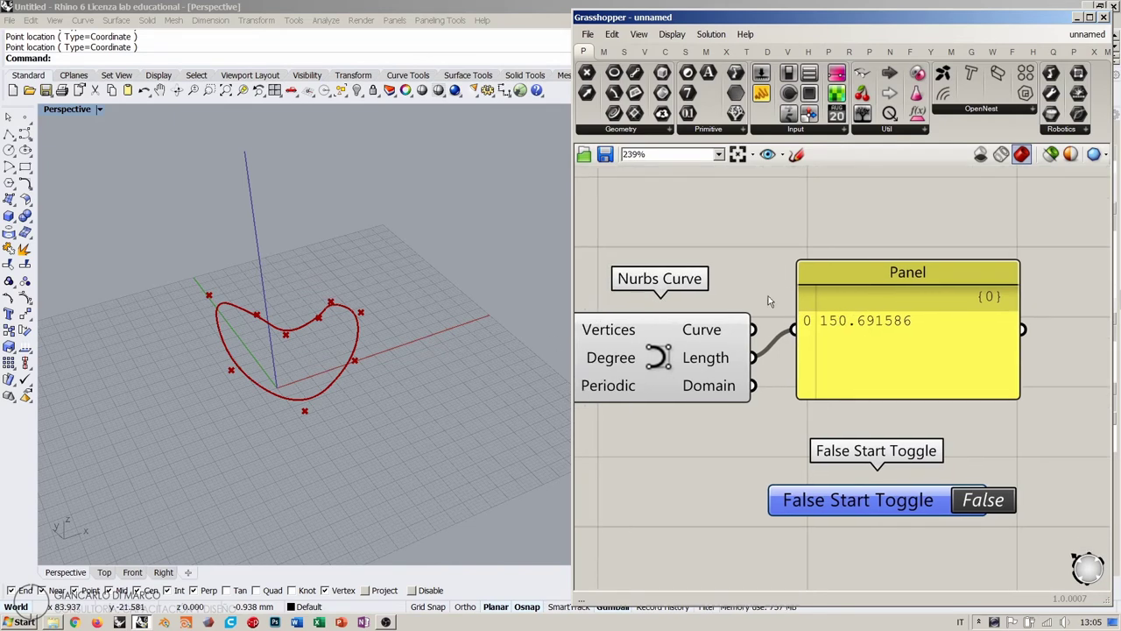
right_click_drag(376, 346, 344, 331)
right_click_drag(500, 306, 476, 322)
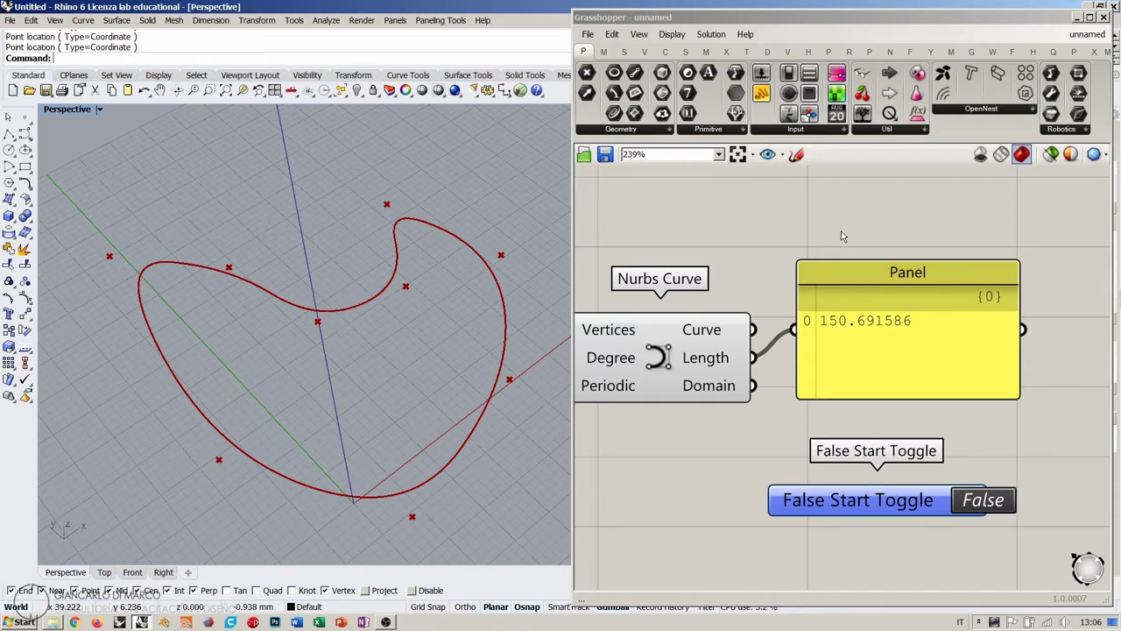
mouse_move(711, 362)
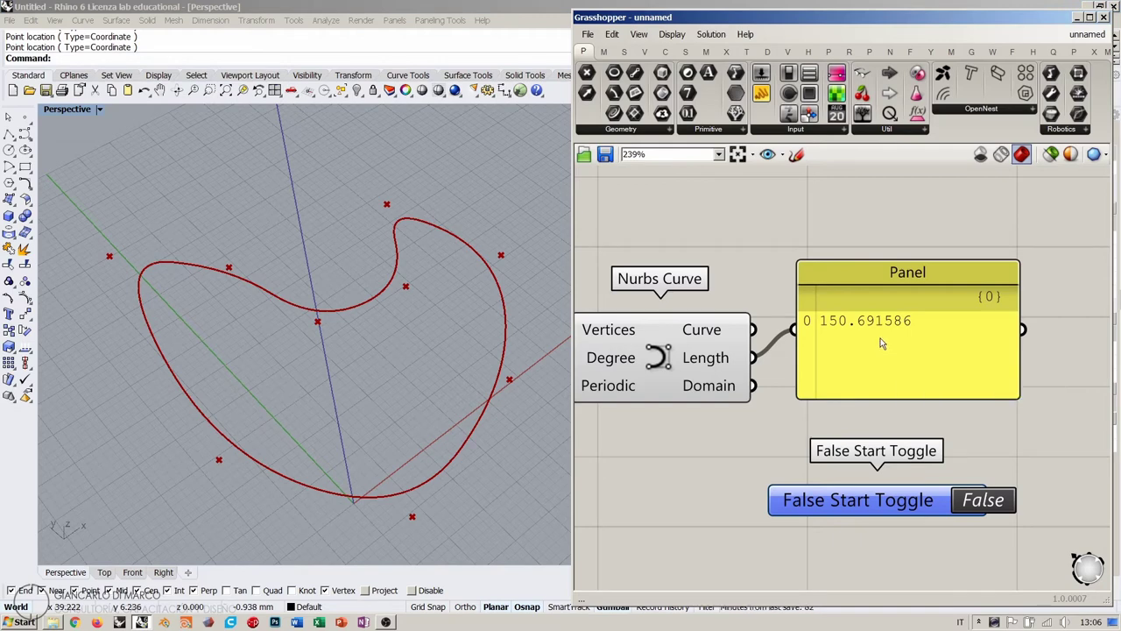
Replace the Panel's source with the Domain output and reposition the Panel beside the Nurbs Curve outputs.
left_click_drag(754, 385, 815, 372)
left_click_drag(888, 300, 899, 330)
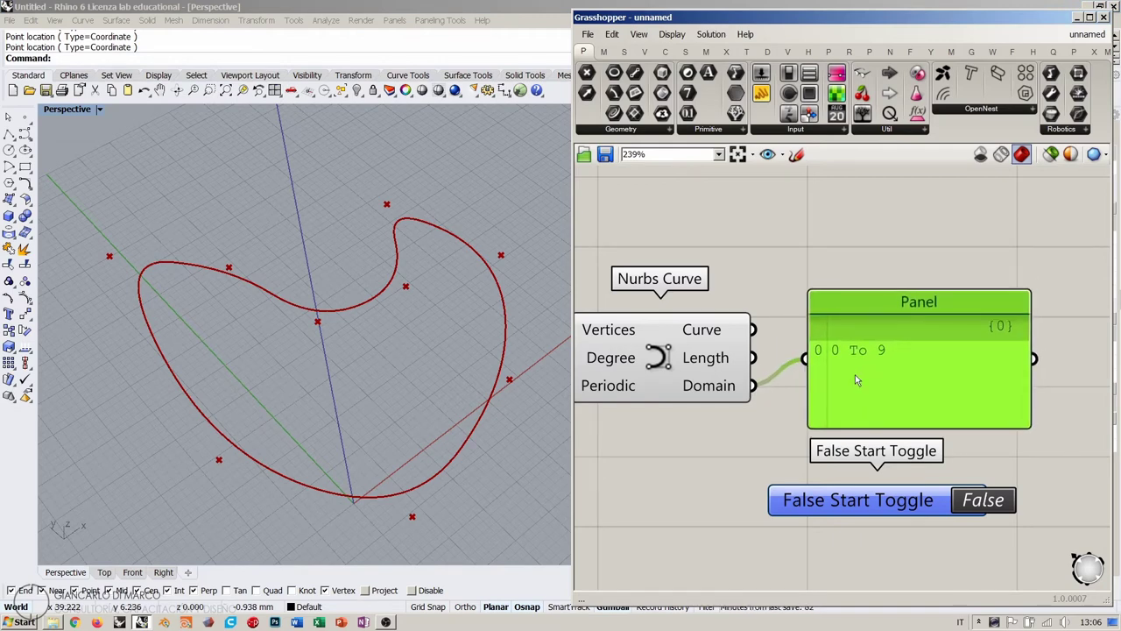
left_click_drag(855, 379, 857, 368)
left_click(857, 267)
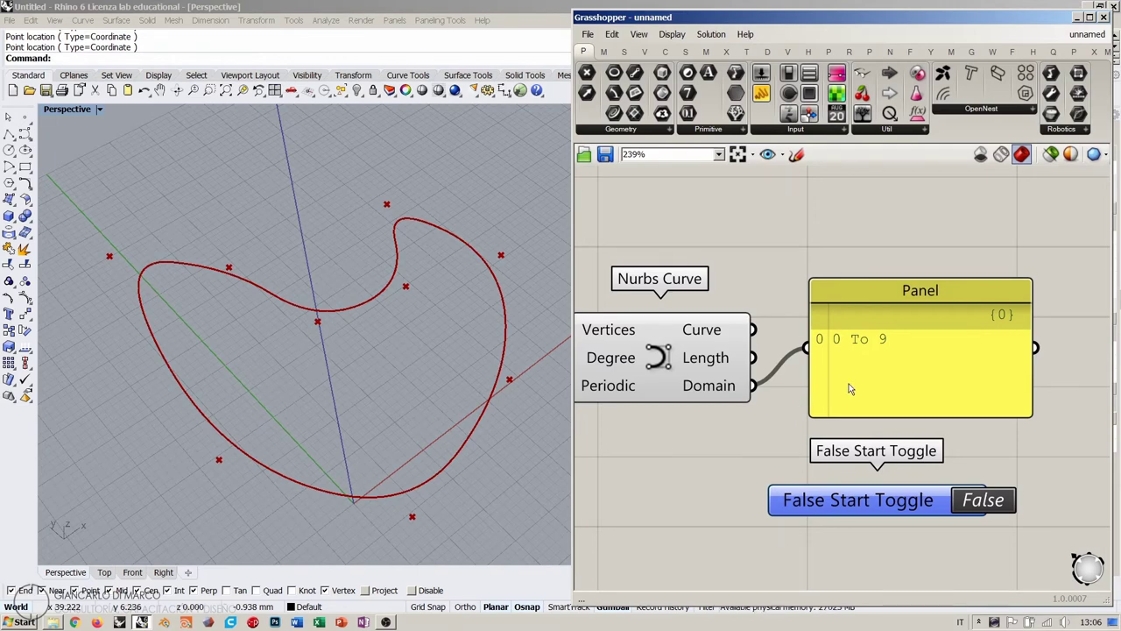
left_click_drag(863, 378, 849, 364)
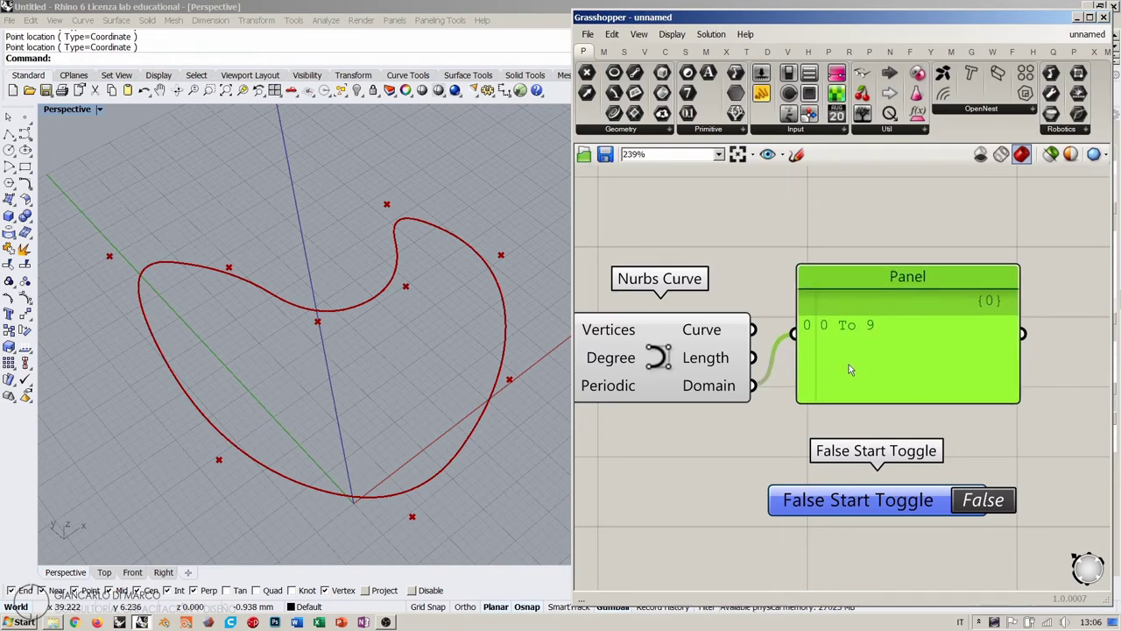
left_click(765, 430)
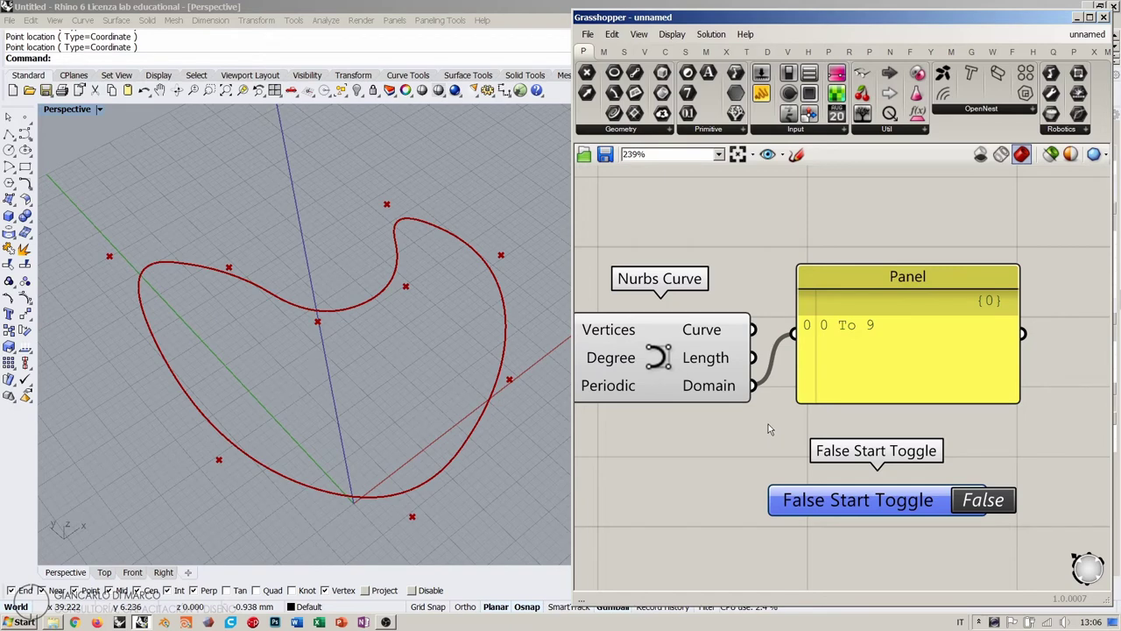
Transfer the Panel's existing wire from the Domain output to Curve, and from Curve on to Length.
left_click_drag(758, 386, 756, 331, "ctrl+shift")
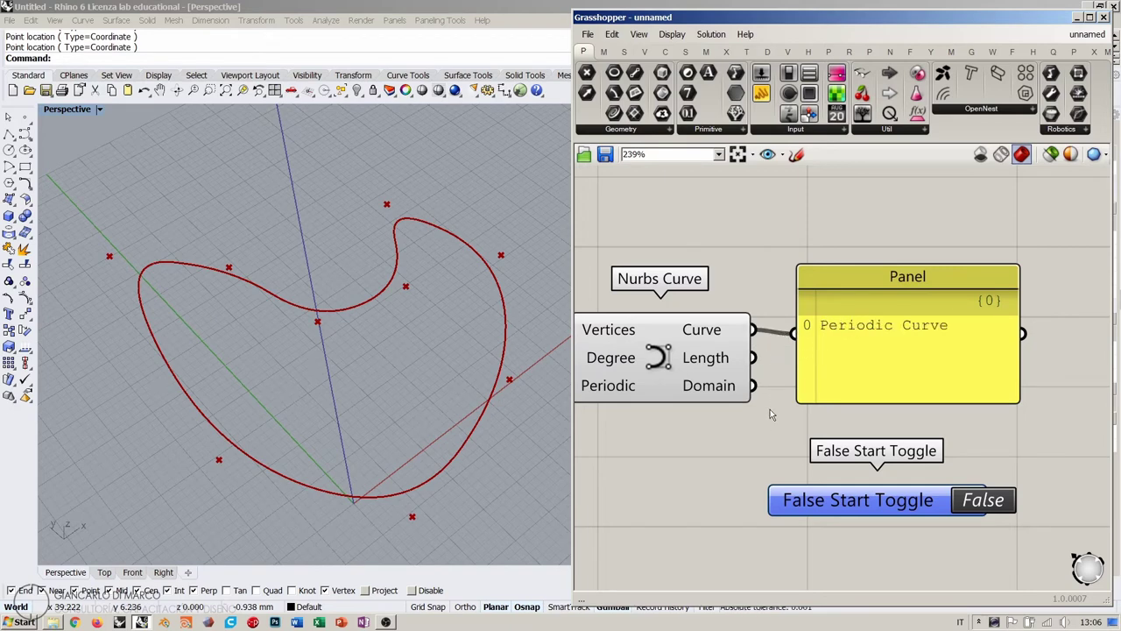
right_click_drag(750, 307, 803, 318)
left_click_drag(805, 335, 806, 364, "ctrl+shift")
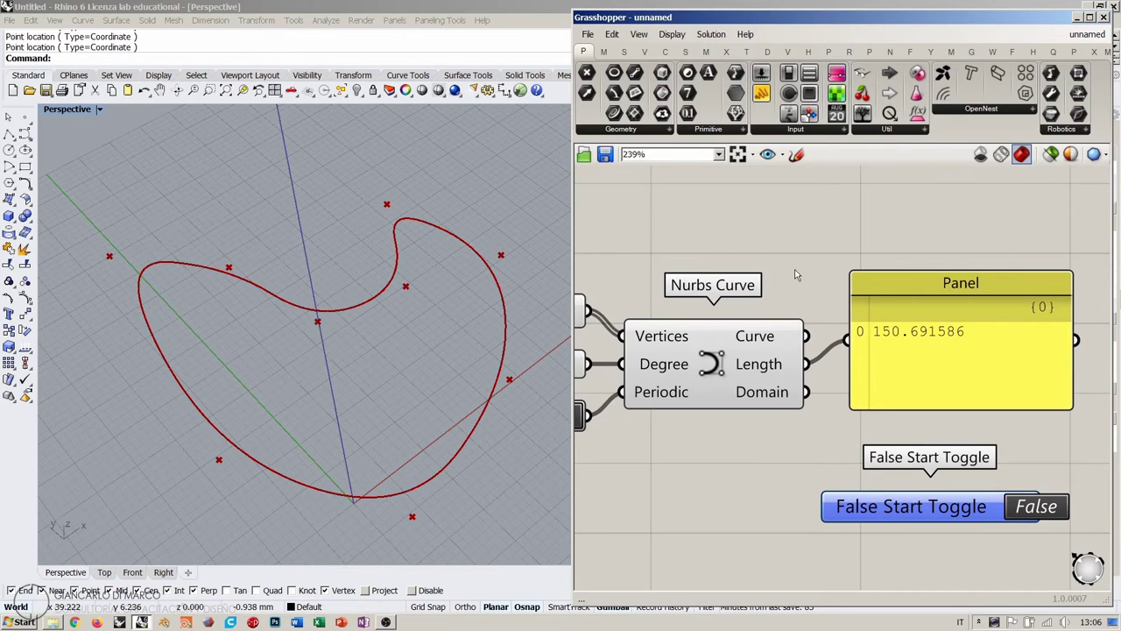
Delete the Panel connected to the Nurbs Curve component's Length output.
right_click_drag(788, 276, 957, 272)
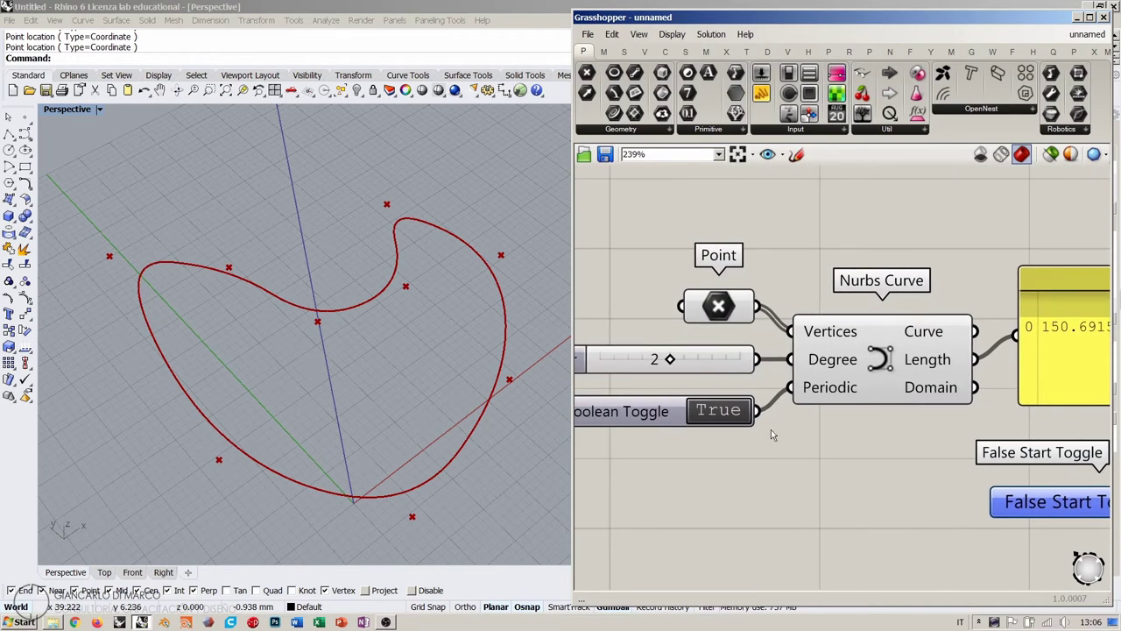
scroll(876, 385, "down", 3)
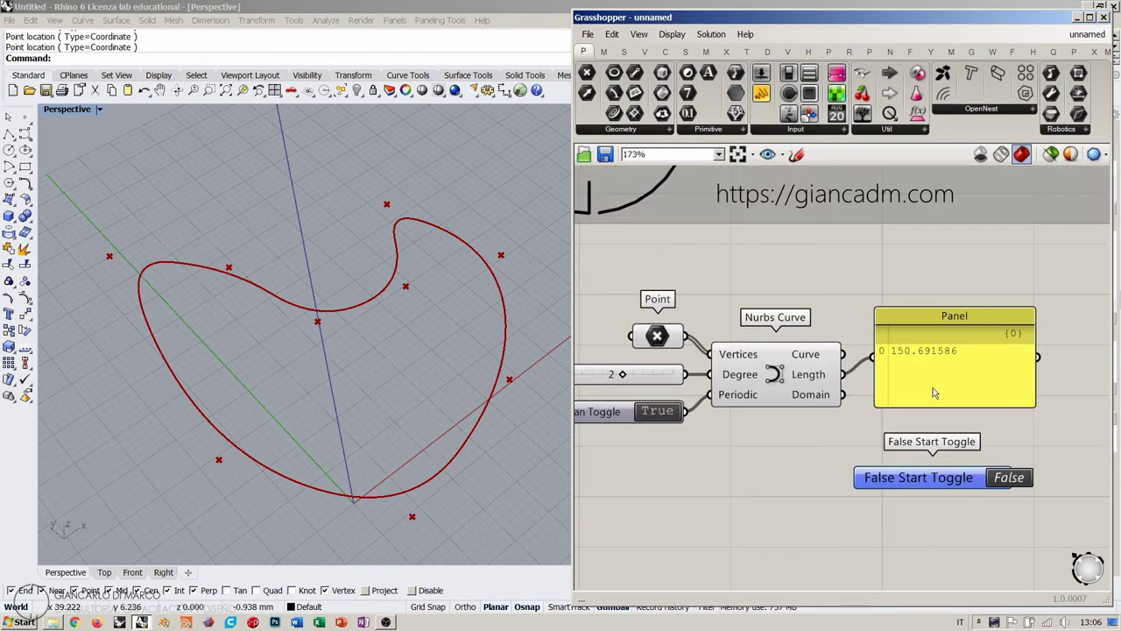
left_click(933, 364)
key("Delete")
Place the Button directly below the Boolean Toggle and connect it to the Periodic input in the toggle's place.
scroll(874, 381, "down", 2)
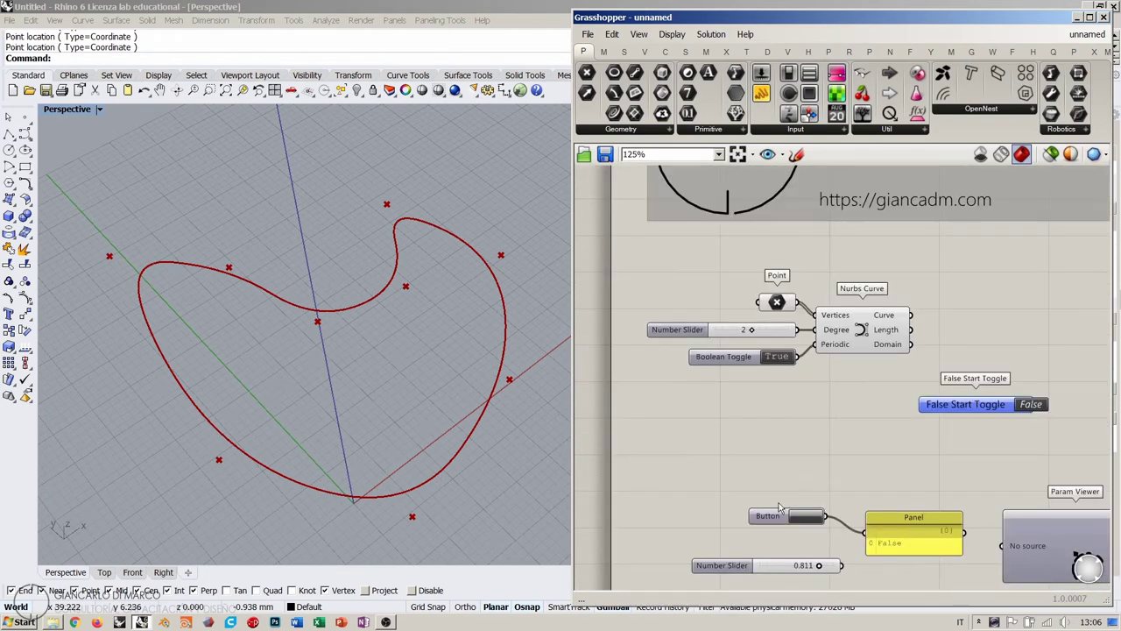
left_click_drag(777, 521, 864, 375)
scroll(748, 386, "up", 4)
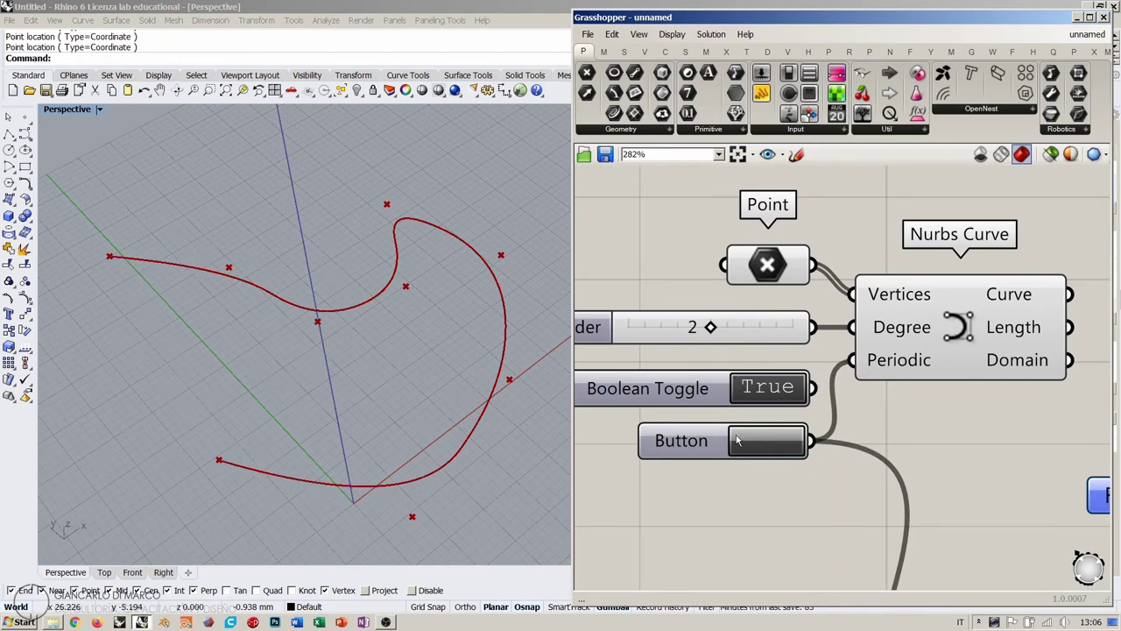
Trigger the Button repeatedly to switch the Periodic input between False and True.
left_click(767, 445)
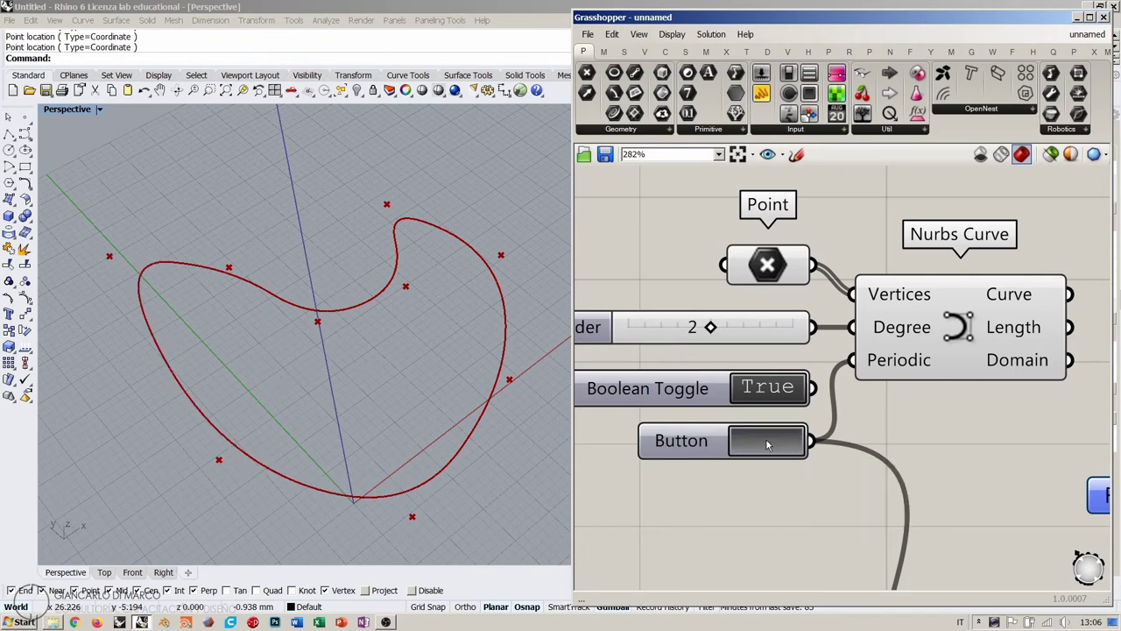
left_click(767, 445)
left_click(767, 445)
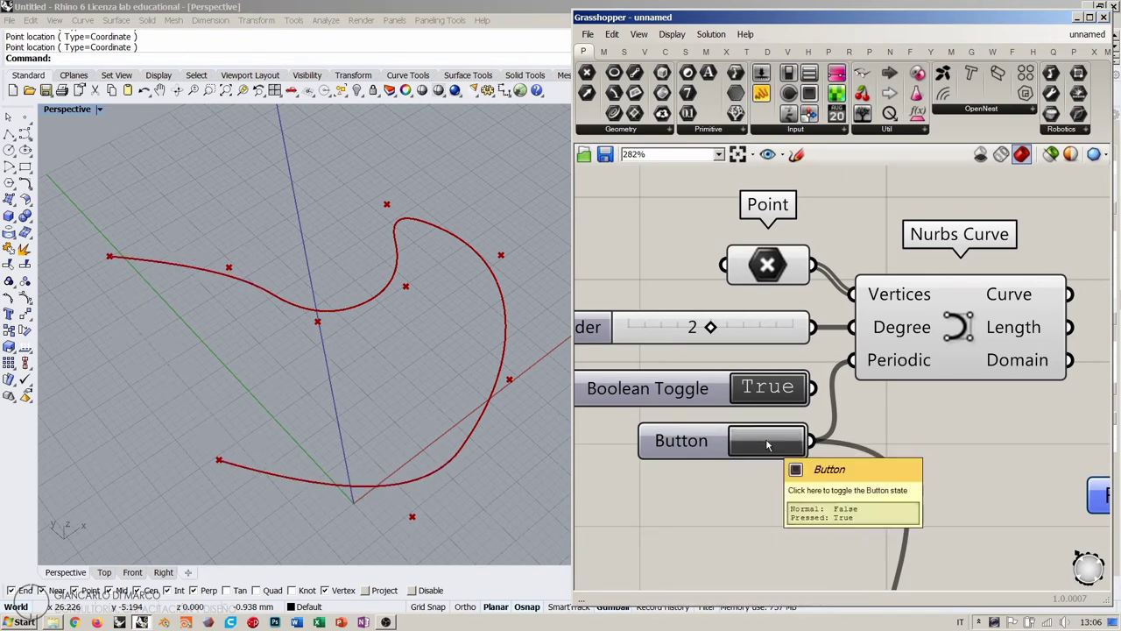
left_click(767, 445)
left_click(768, 445)
left_click(767, 445)
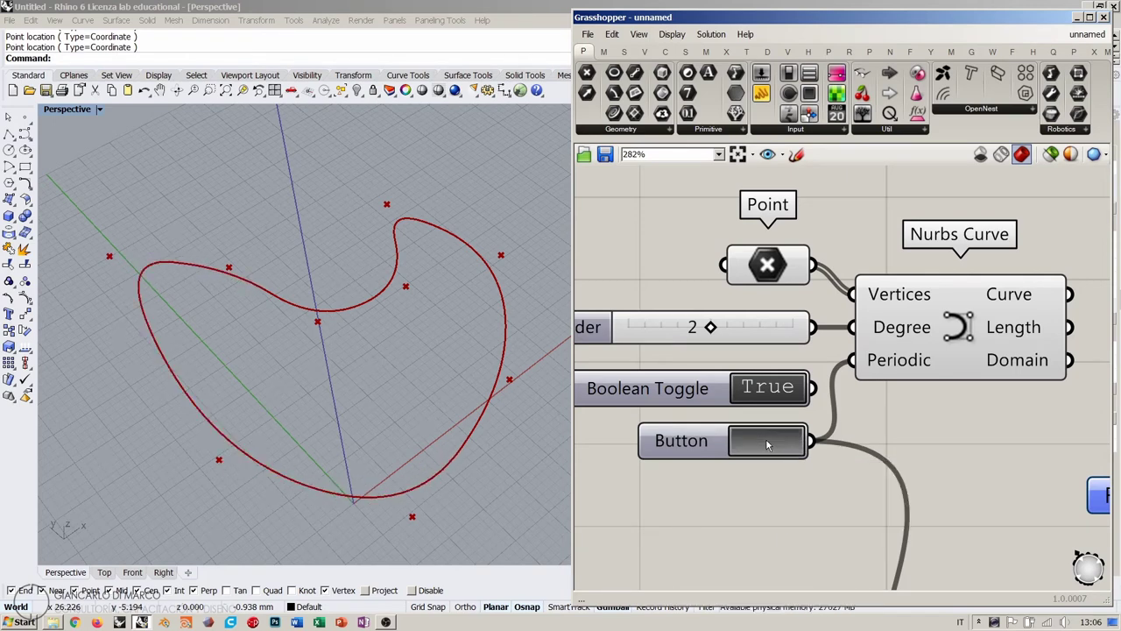
left_click(767, 445)
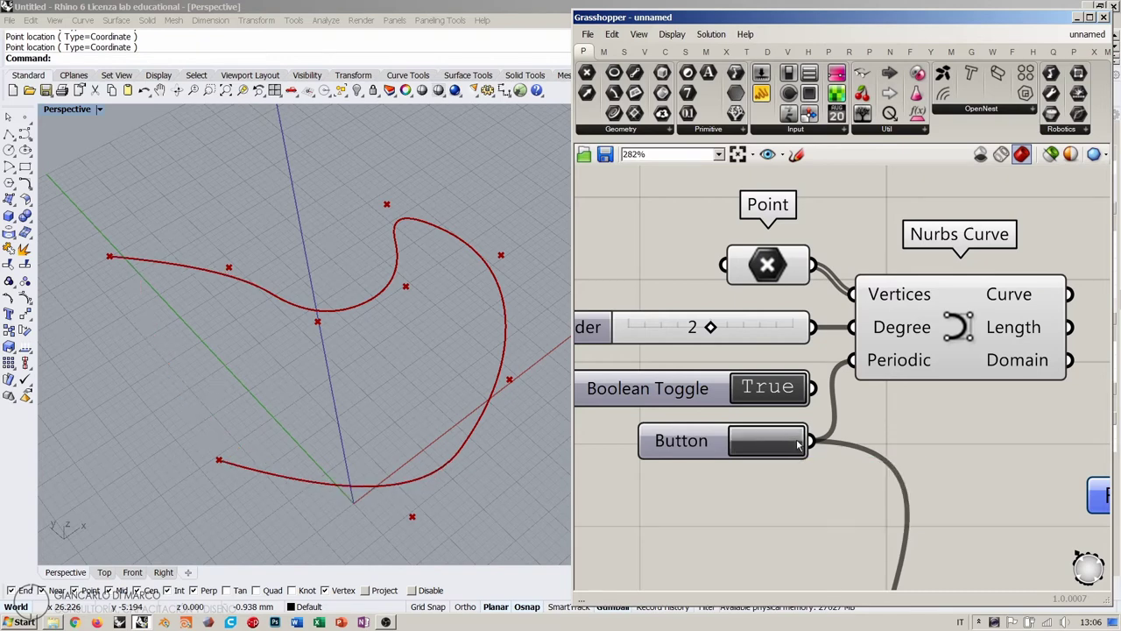
Reconnect the Boolean Toggle to the Periodic input and return the Button beside its Panel above the lower Number Slider.
left_click_drag(814, 388, 853, 359)
scroll(692, 272, "down", 5)
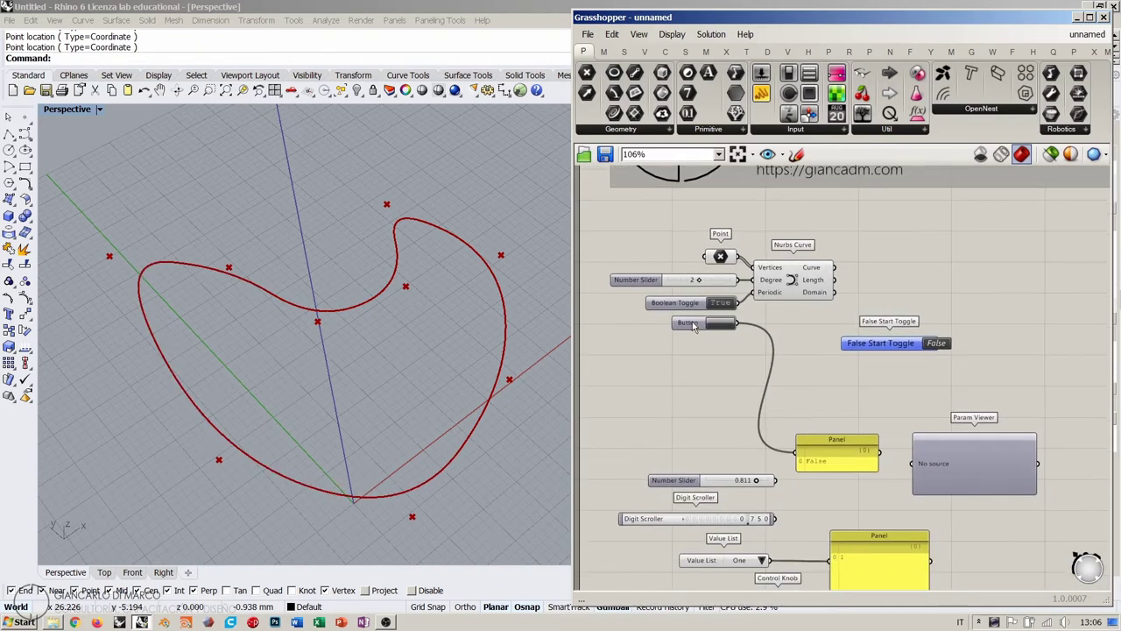
left_click_drag(709, 324, 730, 456)
left_click(744, 410)
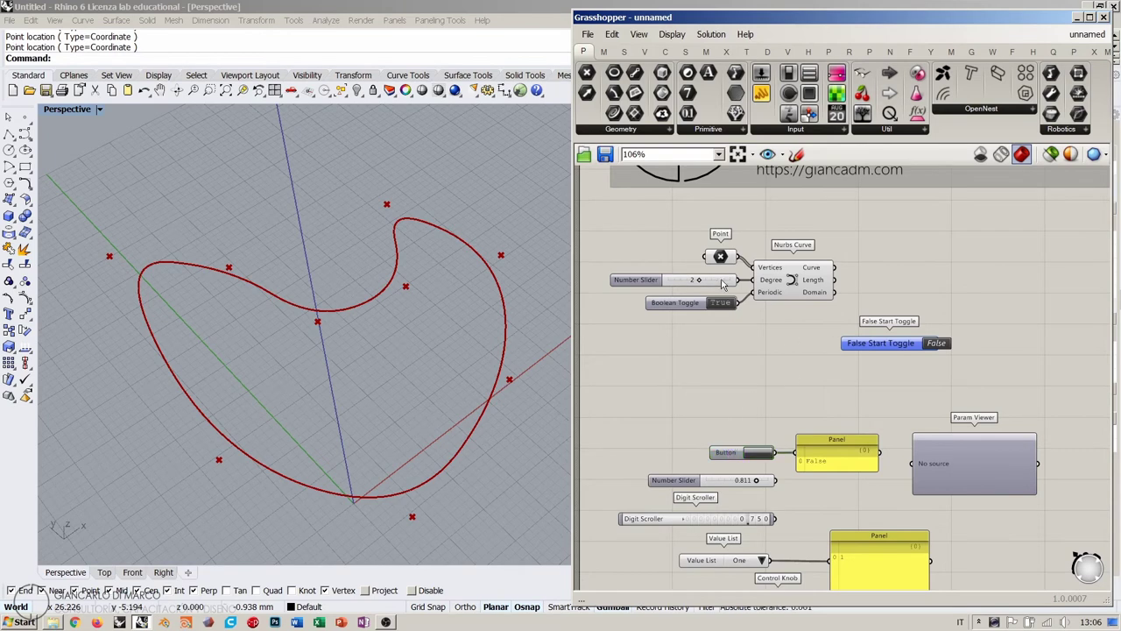
left_click(741, 451)
left_click(751, 399)
Examine the curve from a lower angle in the Rhino viewport and the Nurbs Curve component's inputs and outputs.
right_click_drag(412, 368, 380, 253)
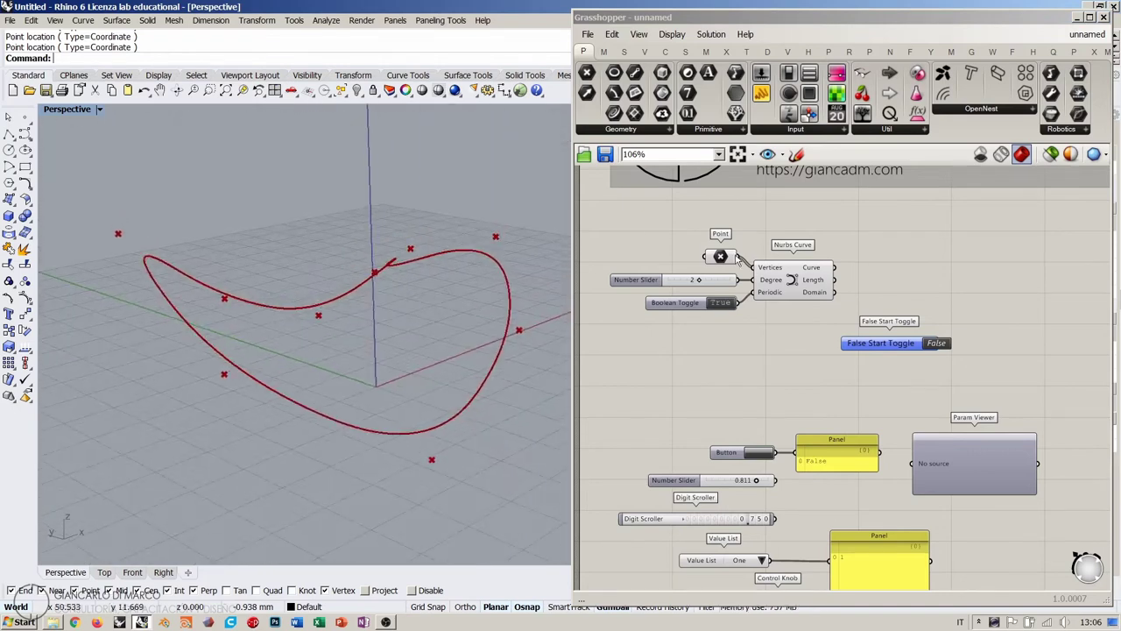
scroll(891, 343, "up", 4)
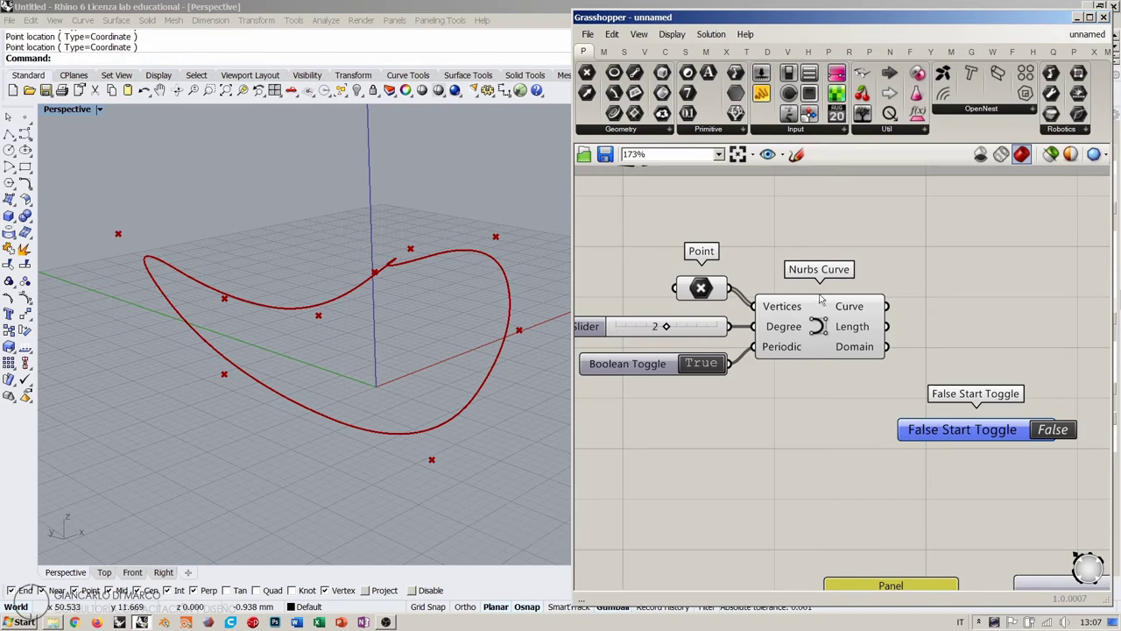
mouse_move(784, 309)
scroll(784, 311, "up", 4)
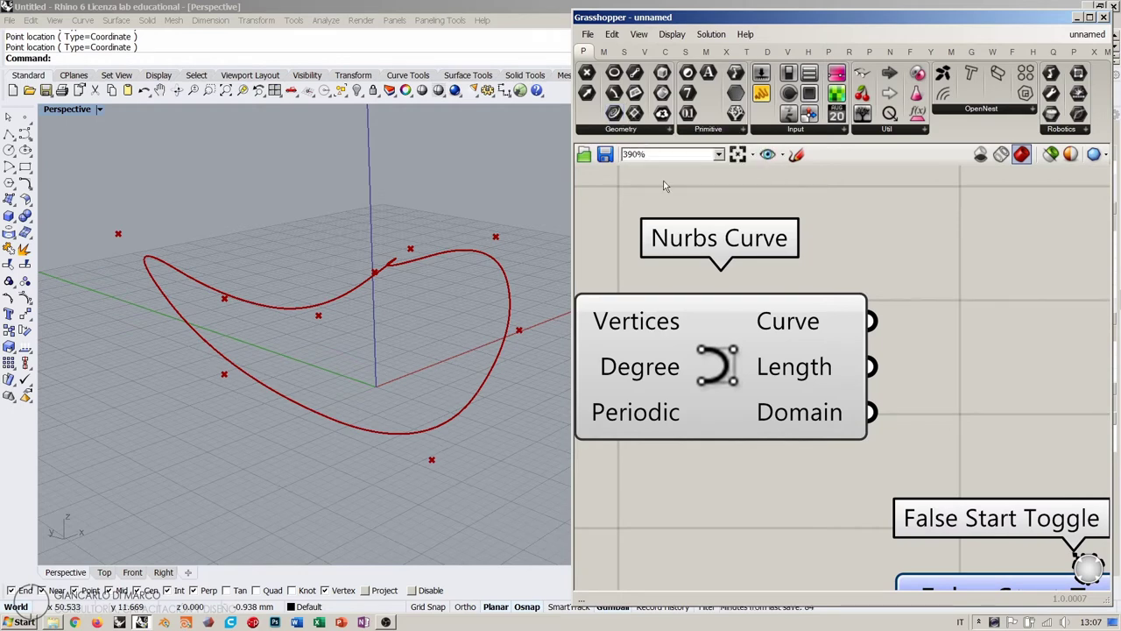
Inspect the Nurbs Curve component's Length and Domain outputs, widen the Grasshopper window and look up the Domain parameter among the Primitive parameters.
mouse_move(802, 369)
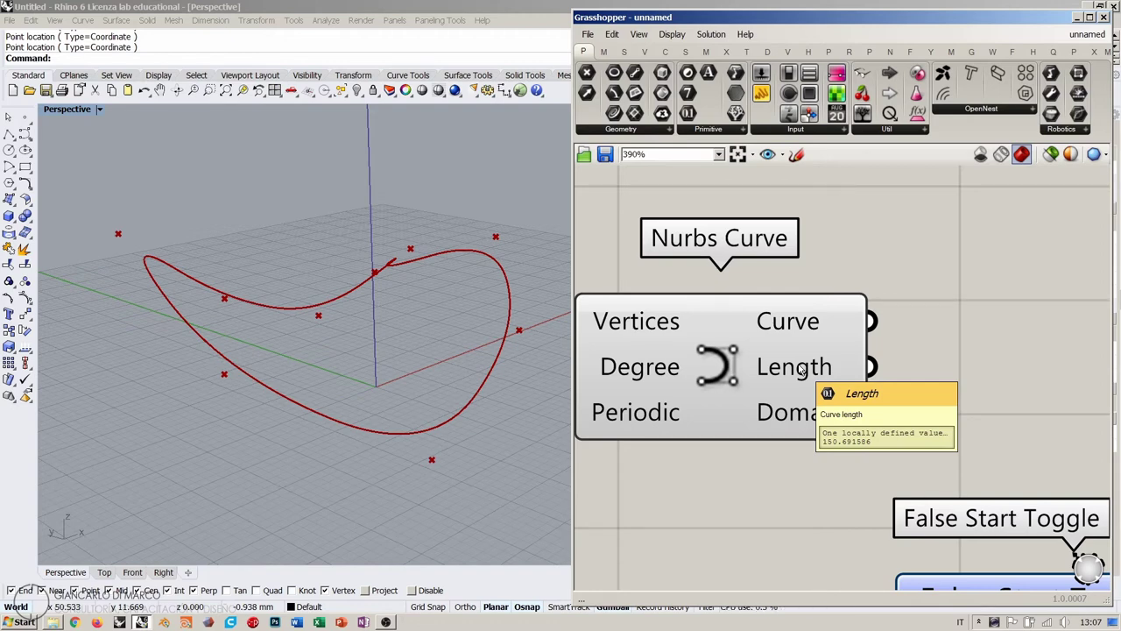
mouse_move(803, 417)
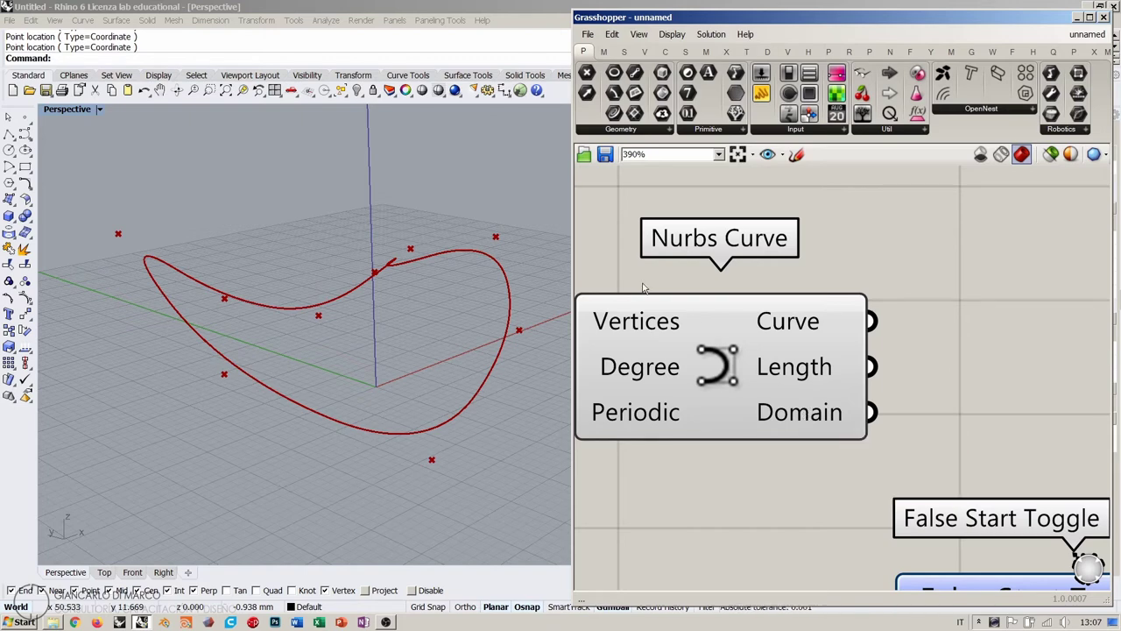
left_click_drag(576, 245, 231, 261)
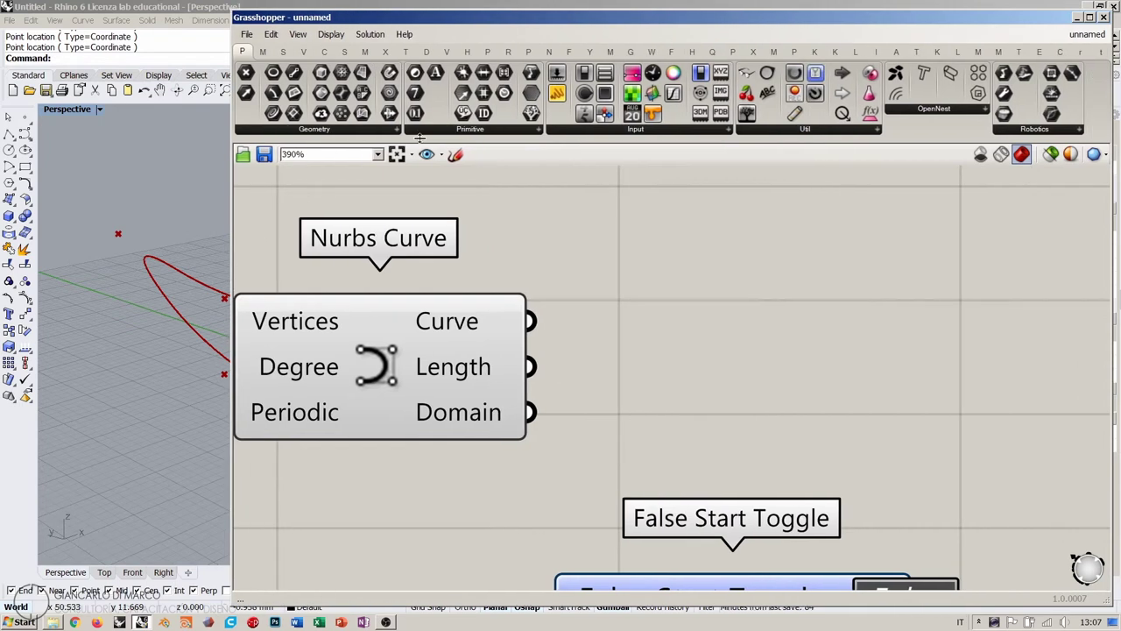
left_click(469, 130)
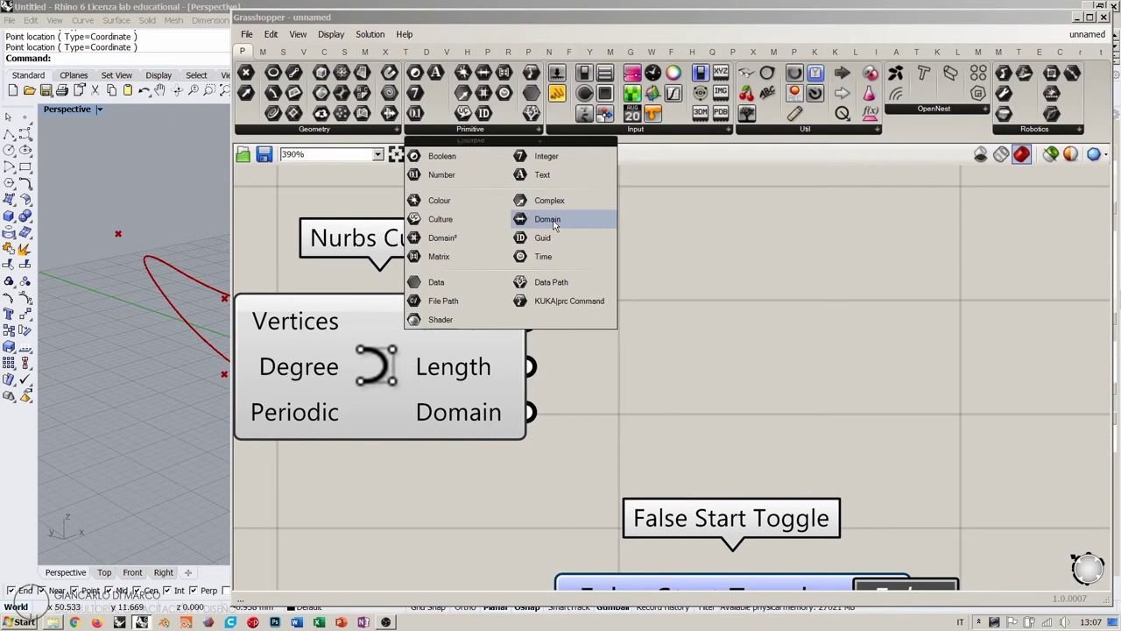
scroll(742, 288, "down", 3)
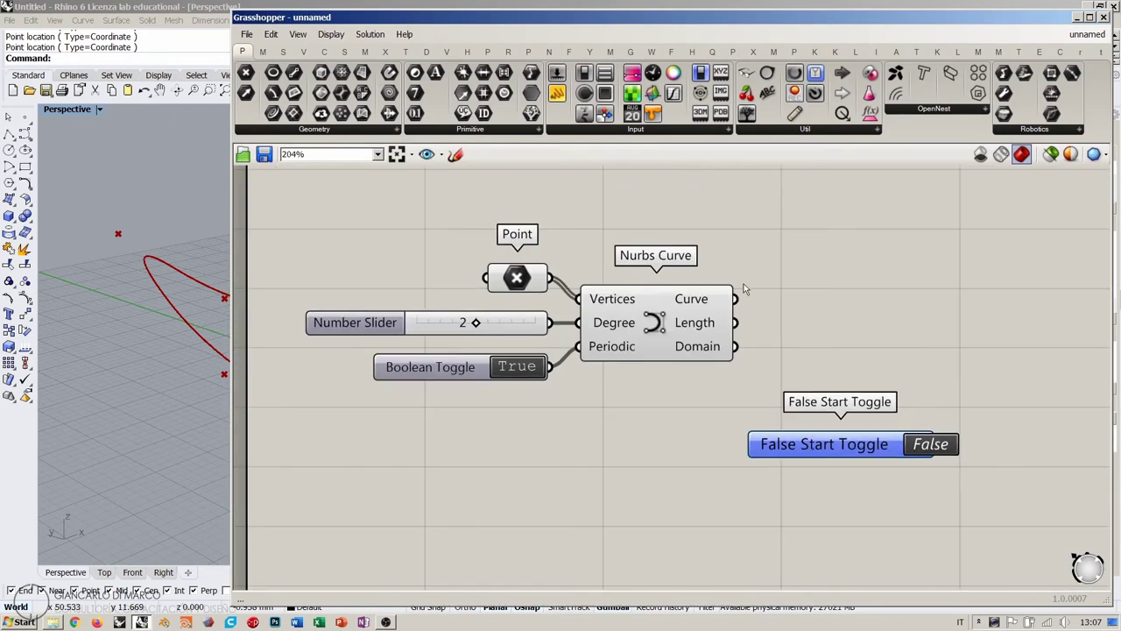
Move the False Start Toggle directly below the Boolean Toggle.
left_click_drag(814, 444, 408, 439)
scroll(605, 263, "down", 5)
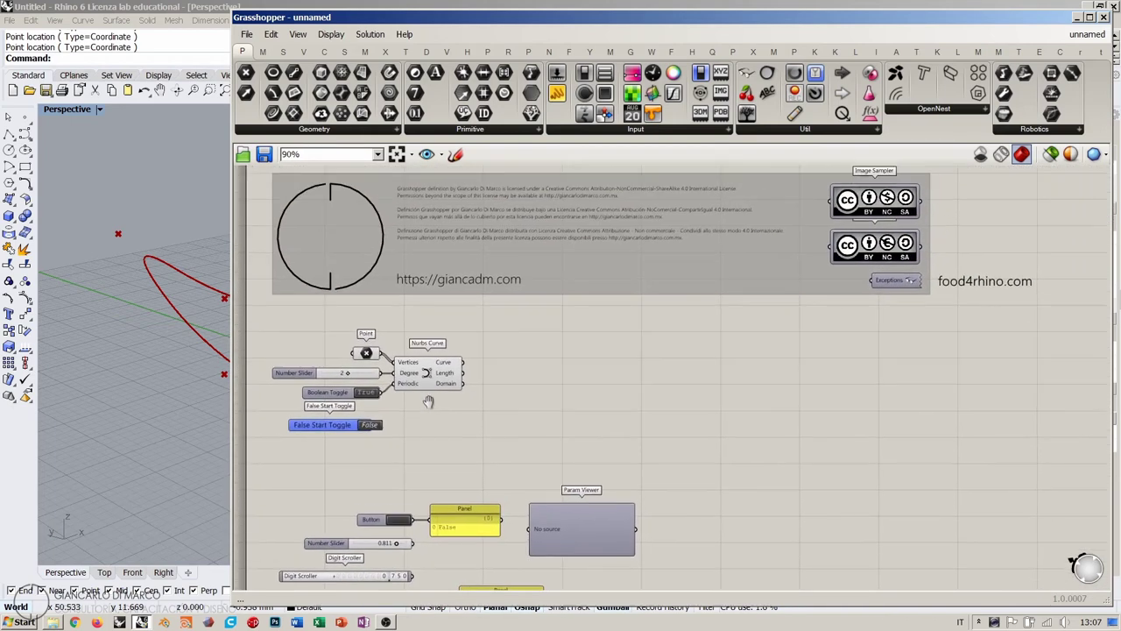
right_click_drag(377, 338, 350, 317)
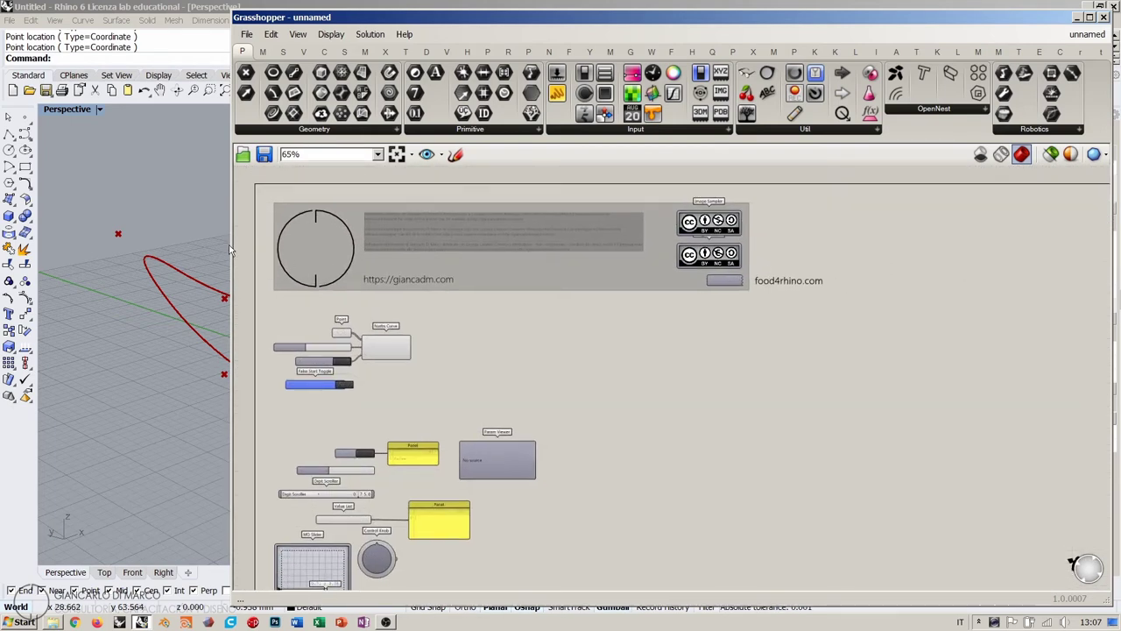
Narrow the Grasshopper window and examine the closed curve and its points from a higher angle in the Perspective viewport.
left_click_drag(230, 244, 652, 244)
scroll(490, 391, "up", 2)
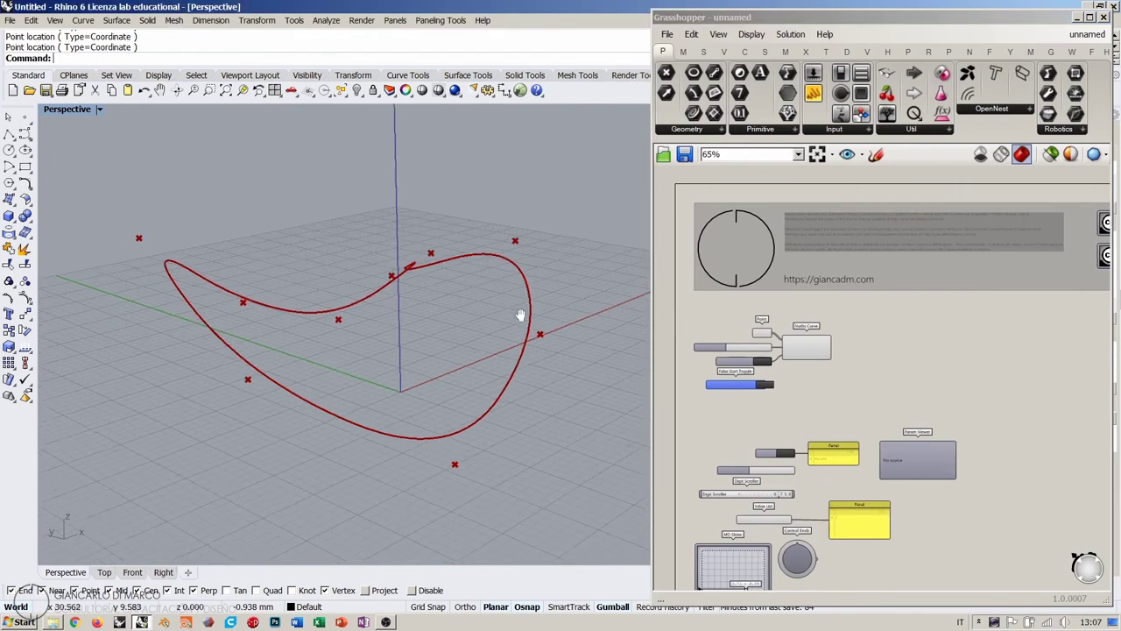
right_click_drag(490, 391, 452, 372)
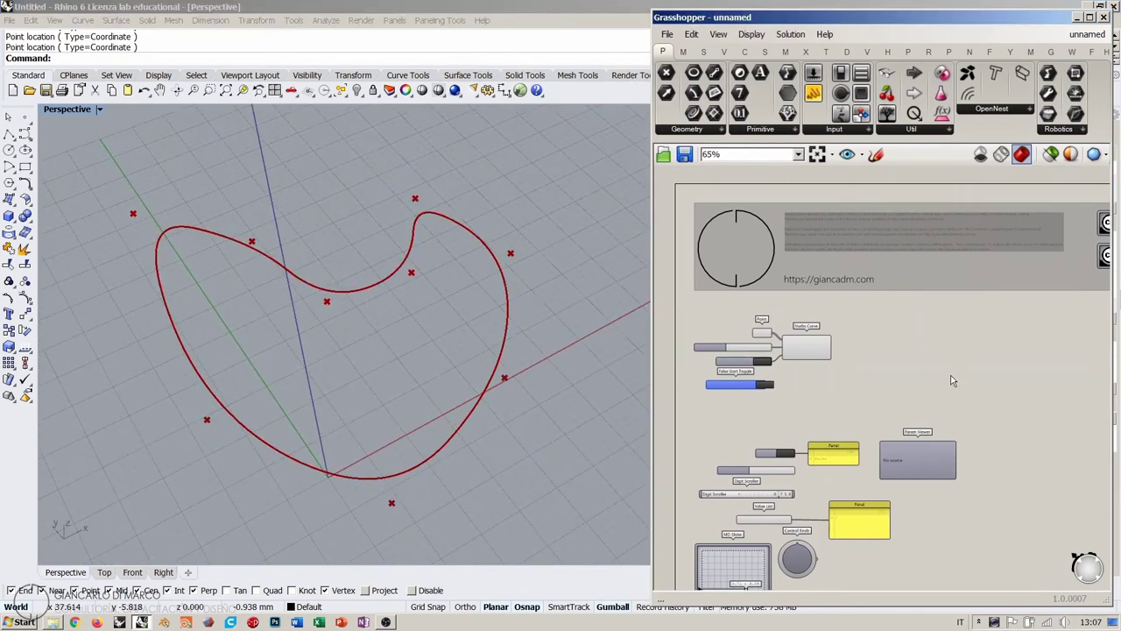
right_click_drag(922, 396, 938, 377)
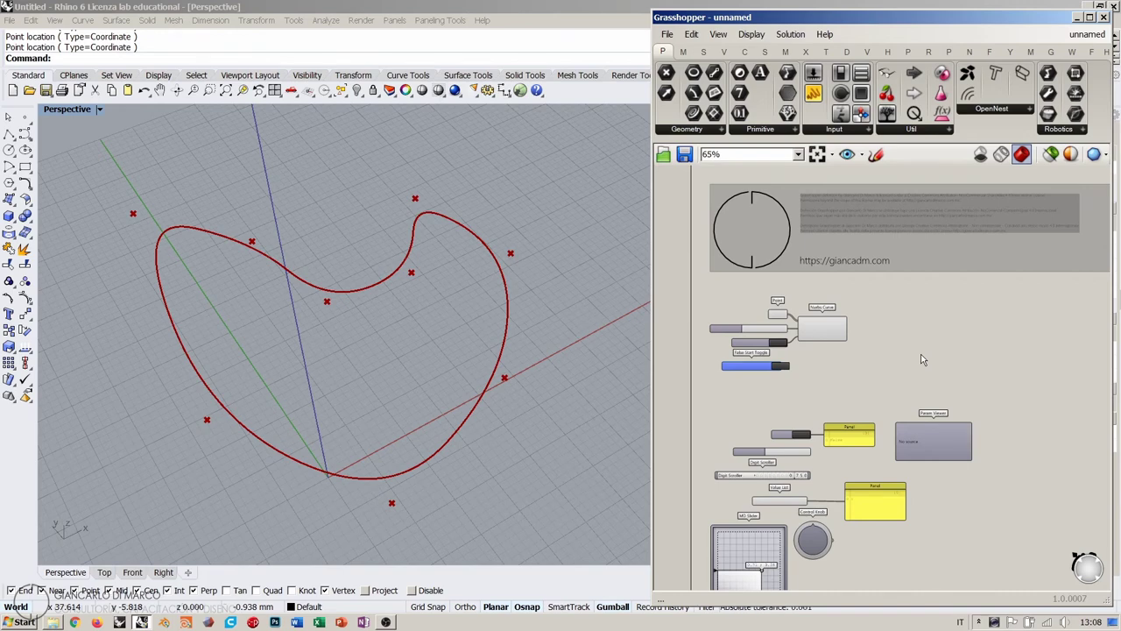
right_click_drag(390, 284, 525, 347)
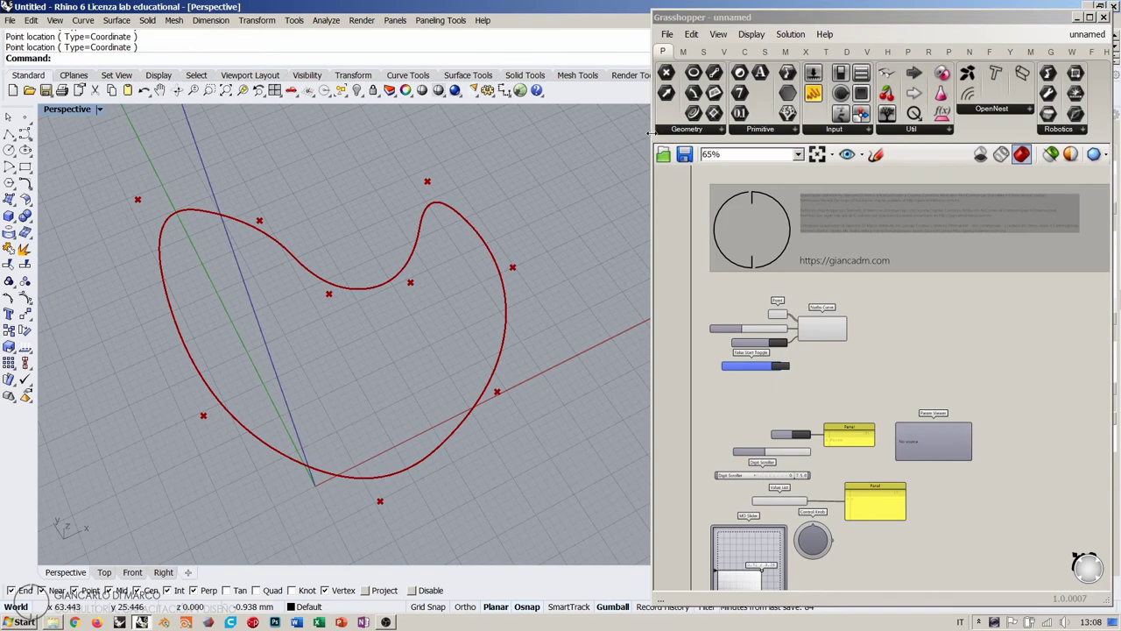
Widen the Grasshopper window to show its full component palette and look through the Math and Sets component categories.
left_click_drag(652, 137, 48, 151)
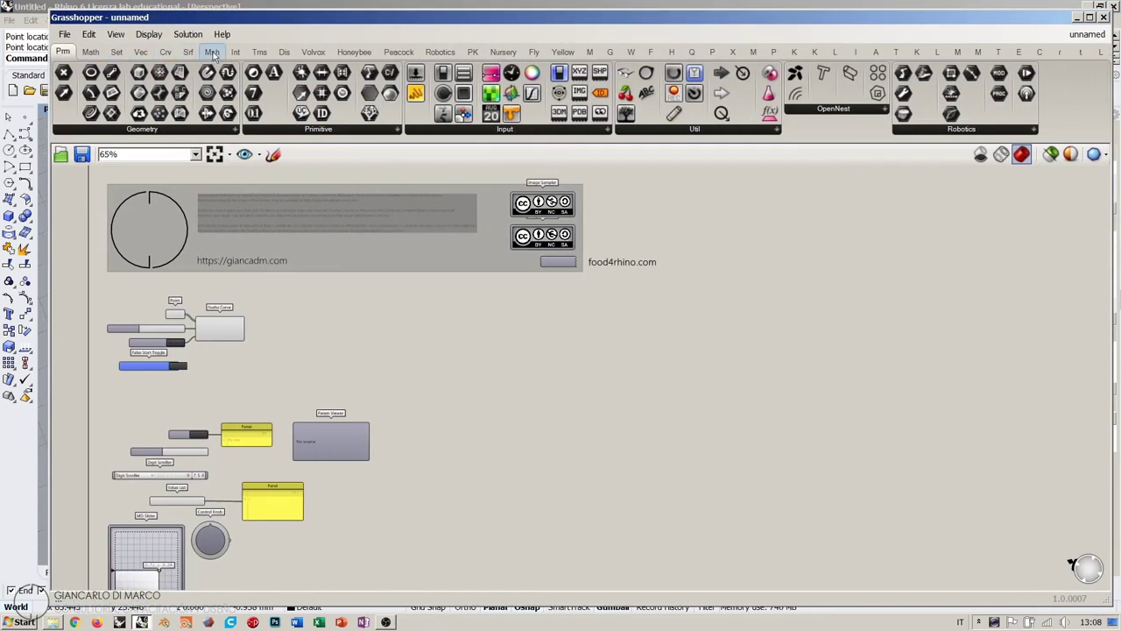
right_click_drag(476, 356, 444, 364)
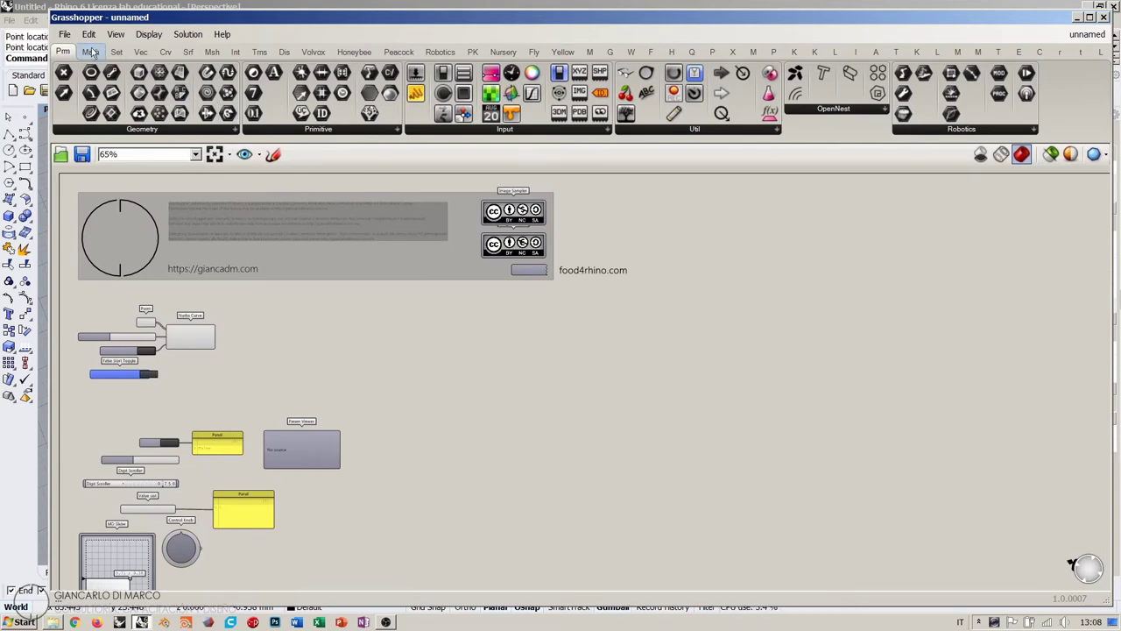
scroll(92, 54, "down", 2)
scroll(92, 54, "up", 1)
scroll(92, 55, "down", 1)
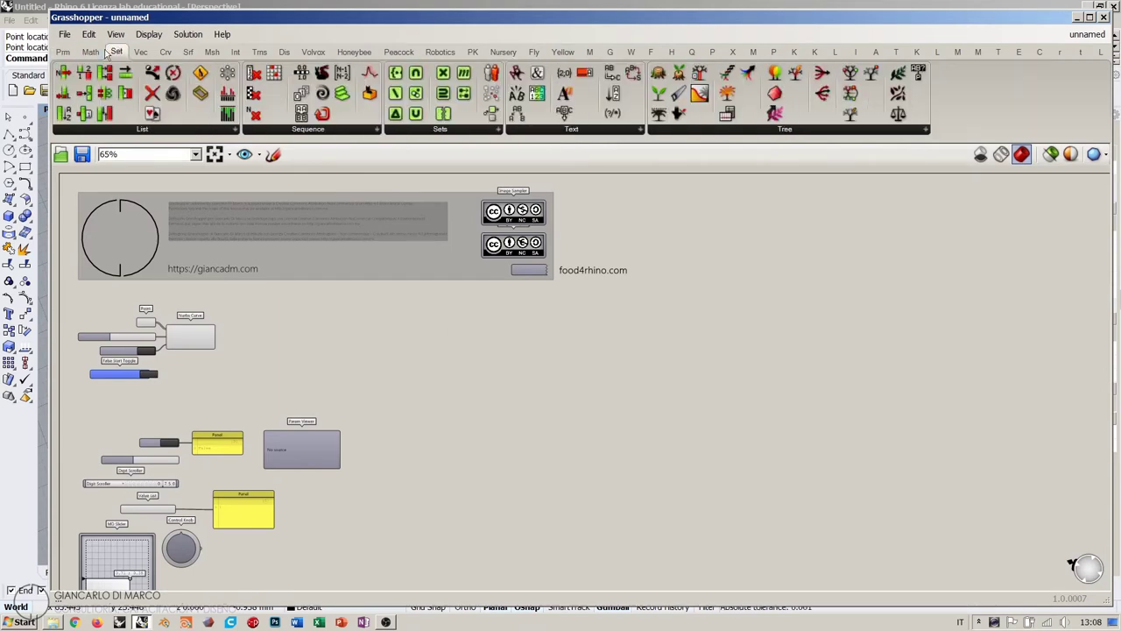
scroll(92, 55, "up", 1)
scroll(92, 54, "down", 1)
scroll(92, 54, "up", 1)
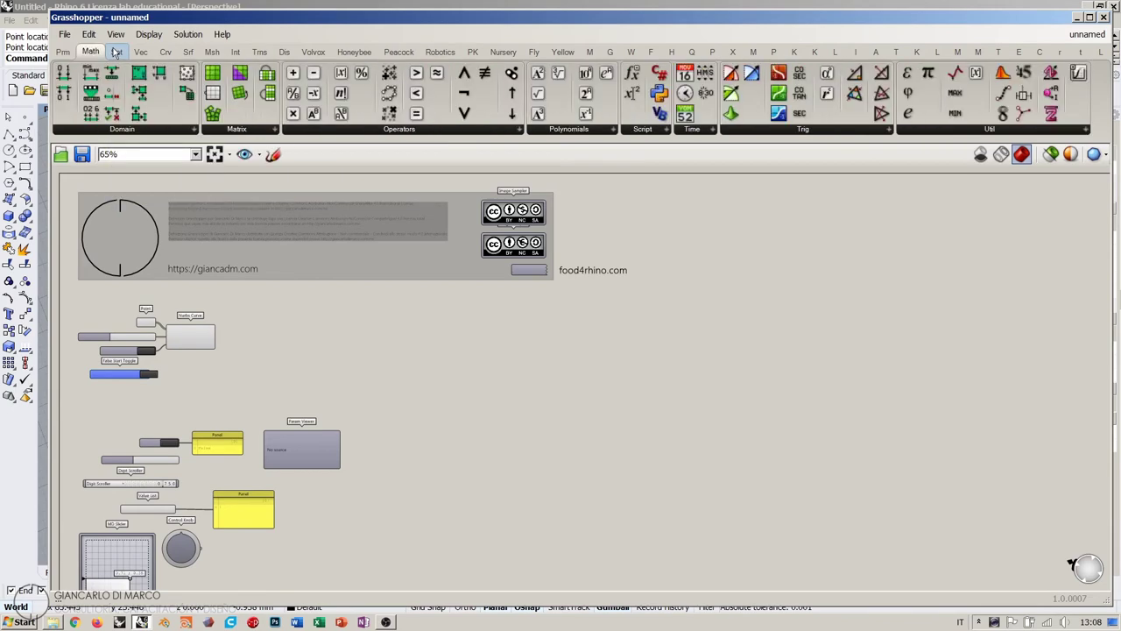
scroll(87, 55, "down", 1)
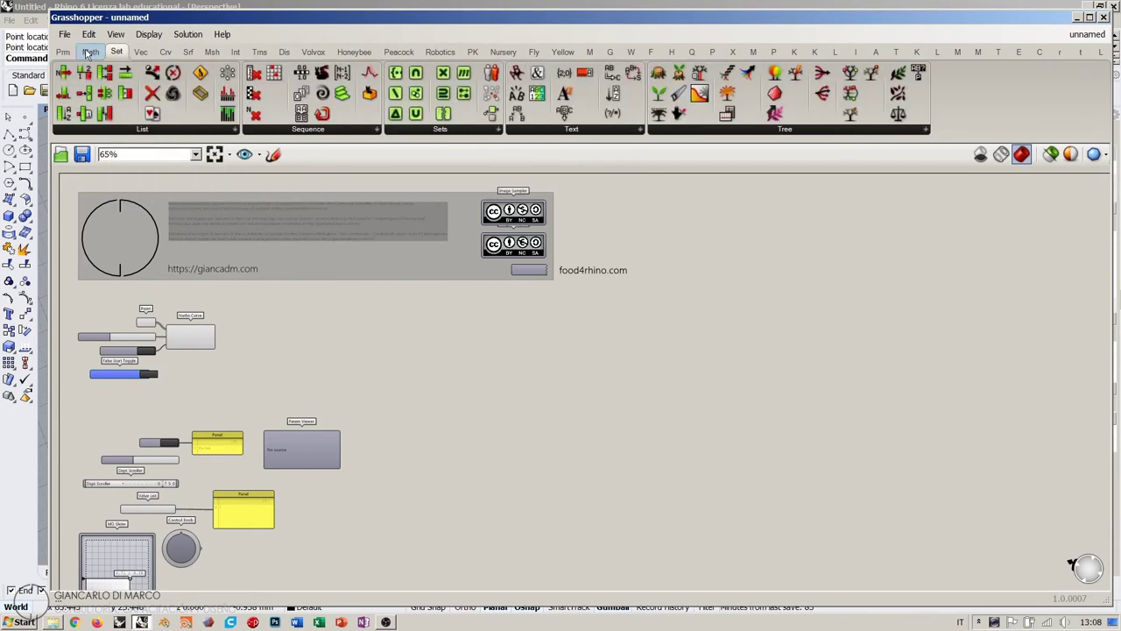
left_click(87, 54)
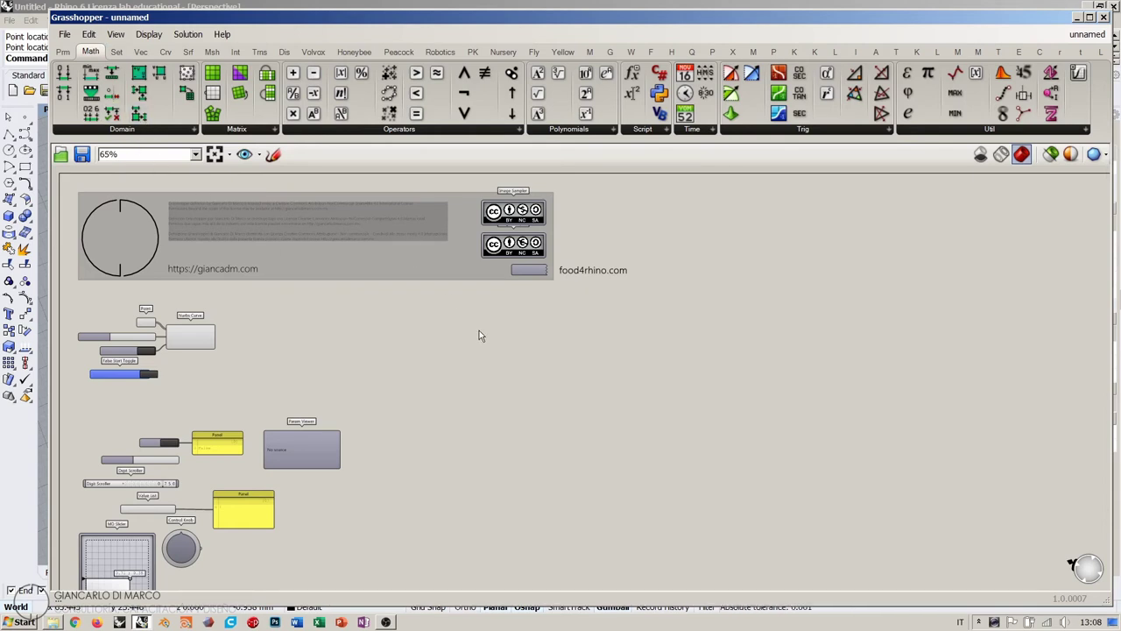
Narrow the Grasshopper window to see the curve beside the canvas and display the Sets components.
left_click_drag(43, 302, 558, 302)
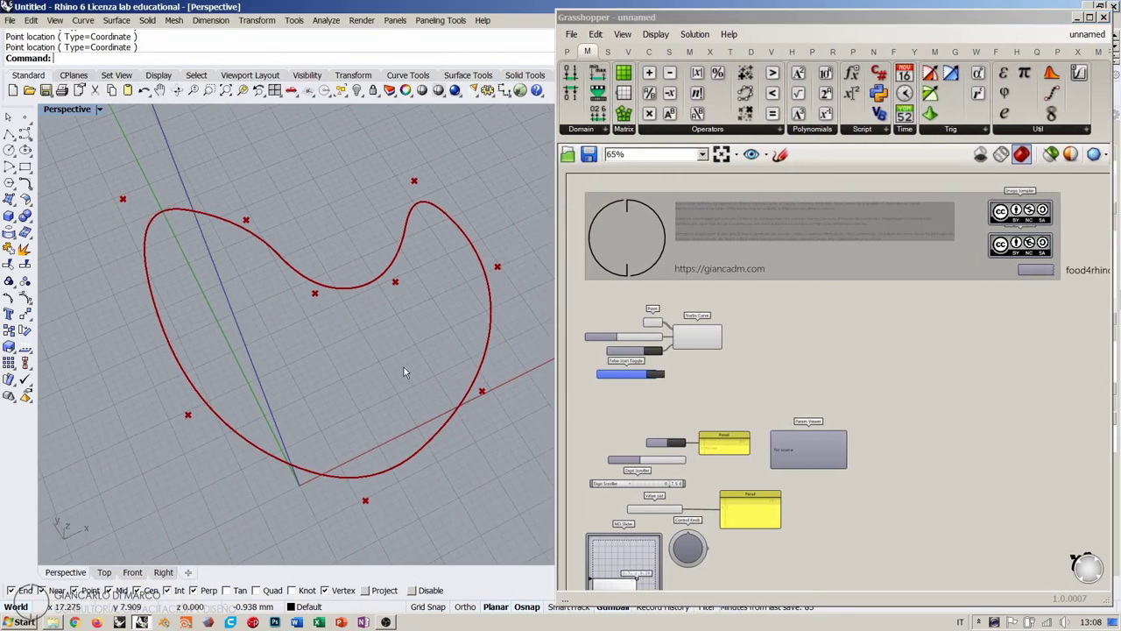
mouse_move(404, 373)
right_mouse_down()
mouse_move(405, 306)
mouse_move(412, 359)
right_mouse_up()
left_click(762, 308)
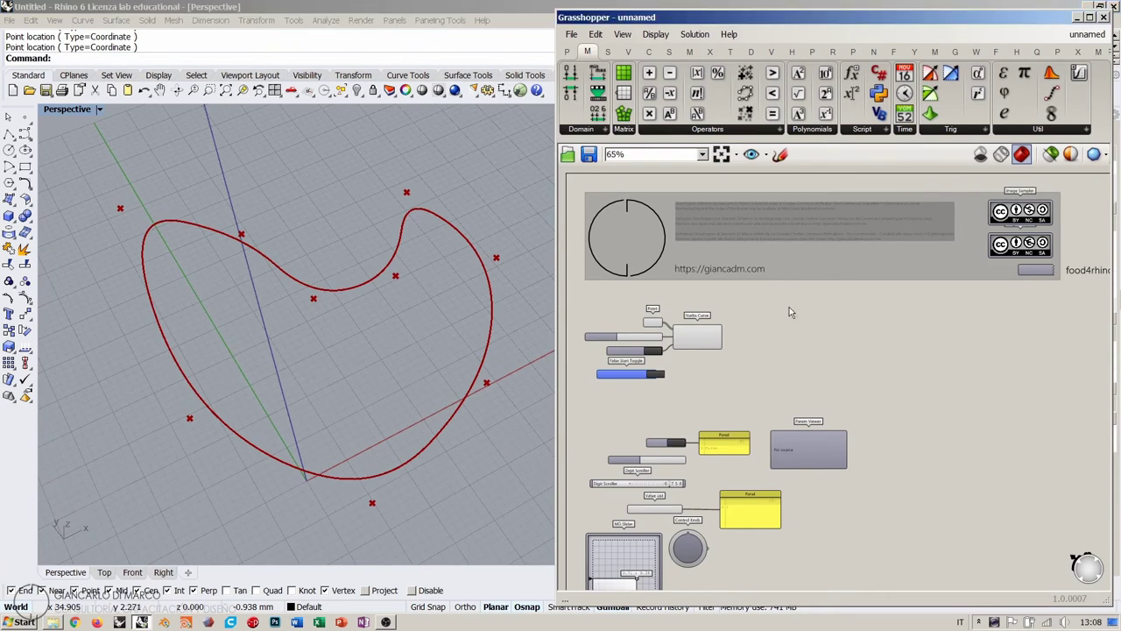
left_click(609, 52)
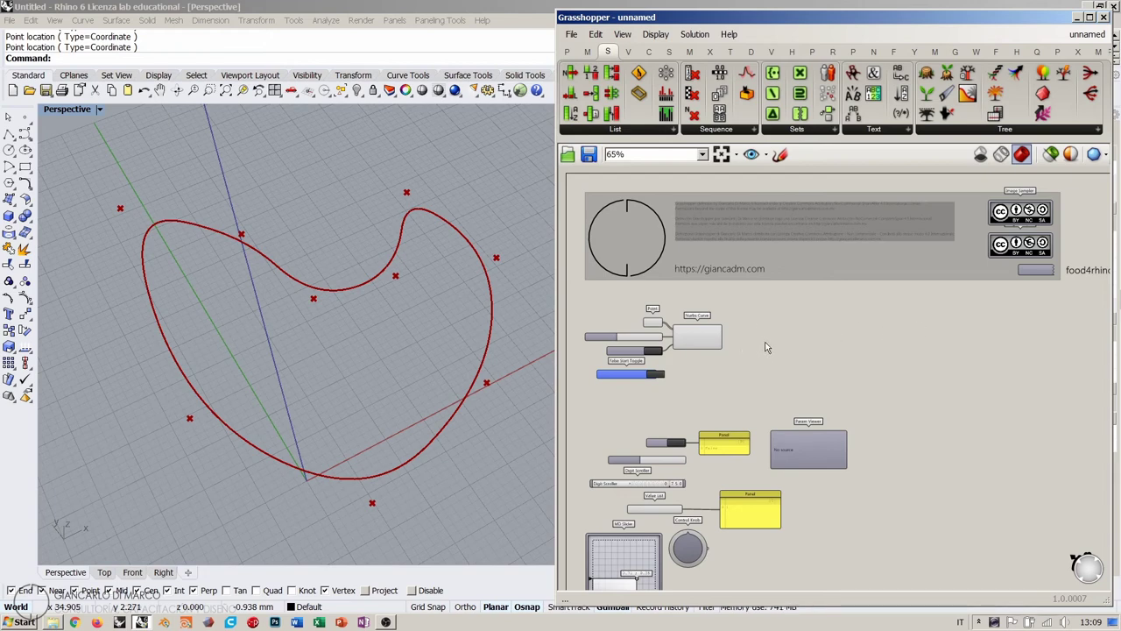
Delete the False Start Toggle and all unused sliders, panels and other input objects below the Nurbs Curve definition.
scroll(806, 321, "down", 2)
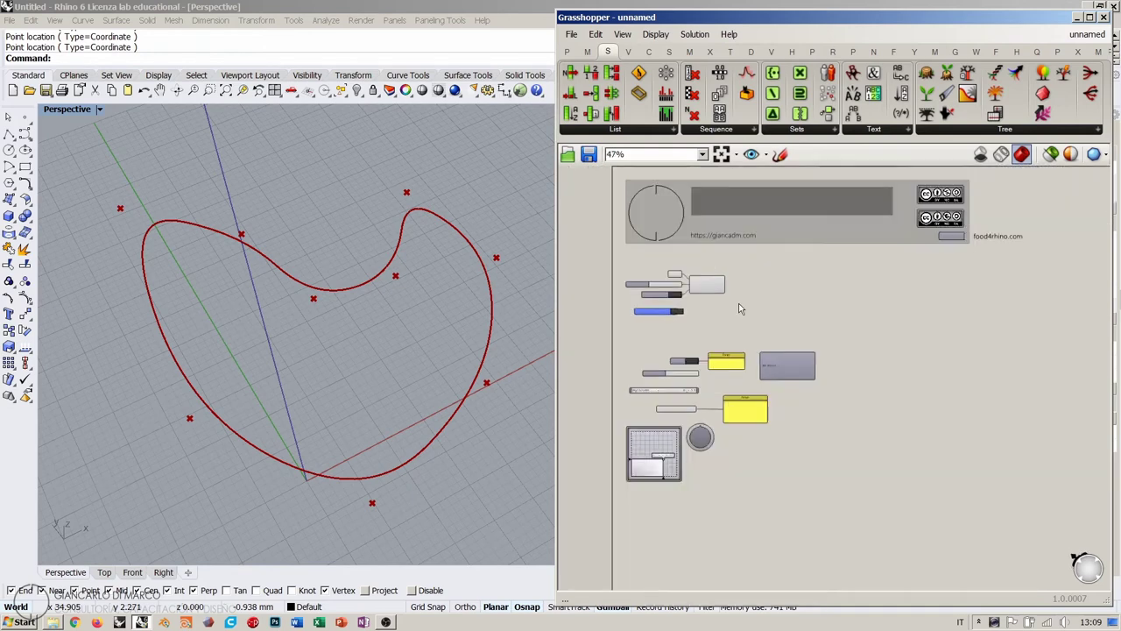
left_click_drag(836, 259, 612, 478)
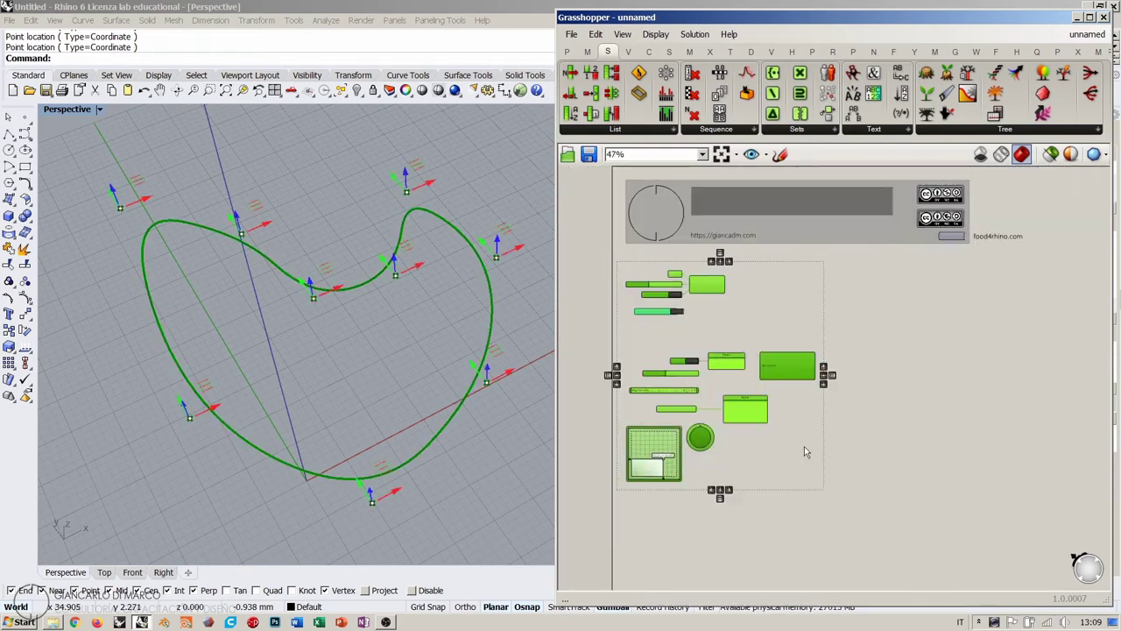
left_click(914, 299)
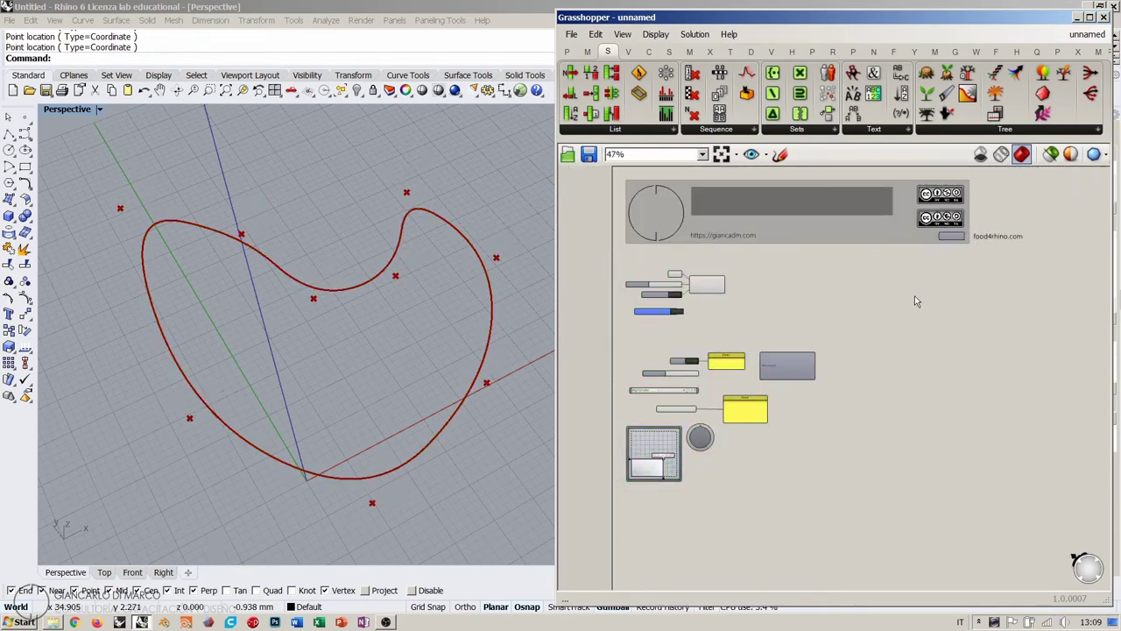
left_click_drag(837, 304, 579, 531)
key("Delete")
scroll(649, 295, "up", 5)
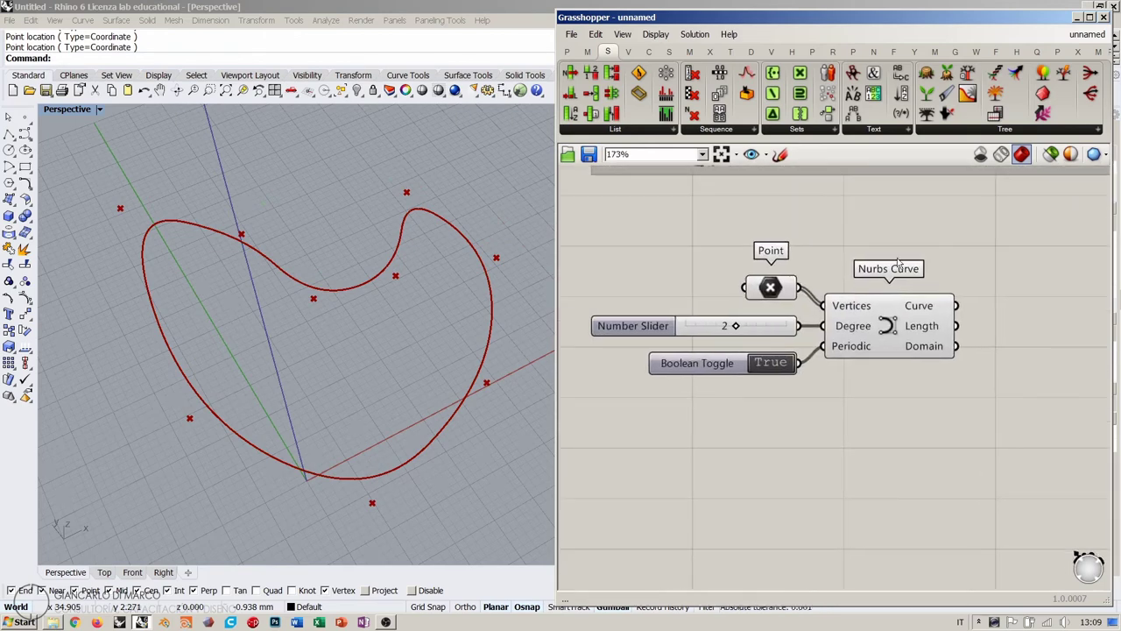
Move the Nurbs Curve component together with its Point, Number Slider and Boolean Toggle up closer to the header banner.
left_click_drag(1002, 240, 657, 460)
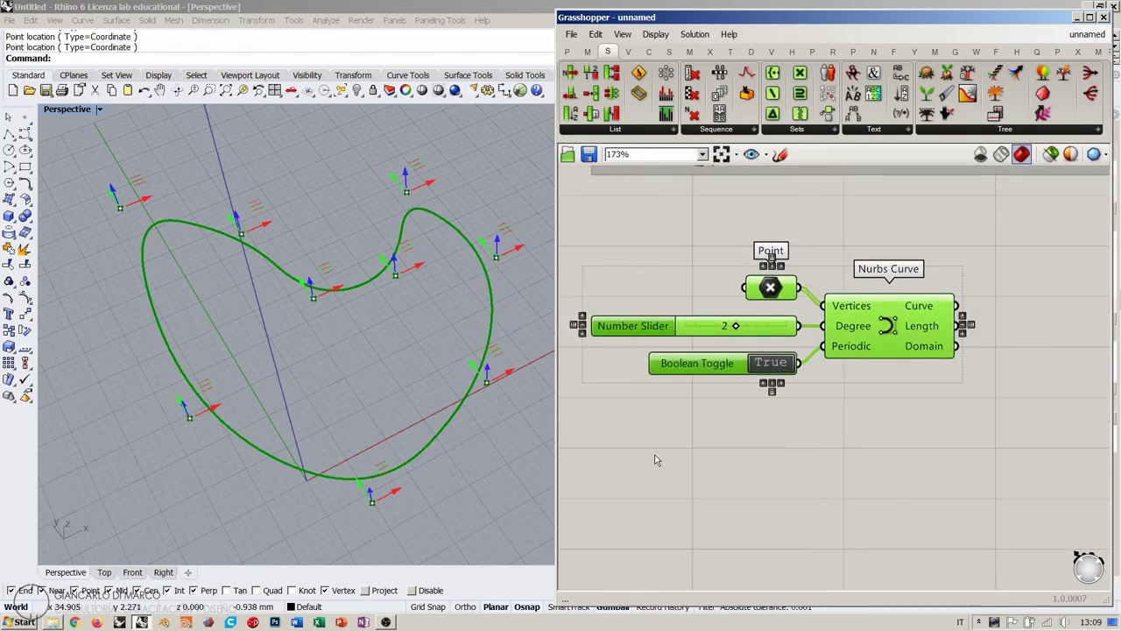
left_click(803, 443)
scroll(705, 425, "down", 1)
left_click_drag(894, 401, 596, 282)
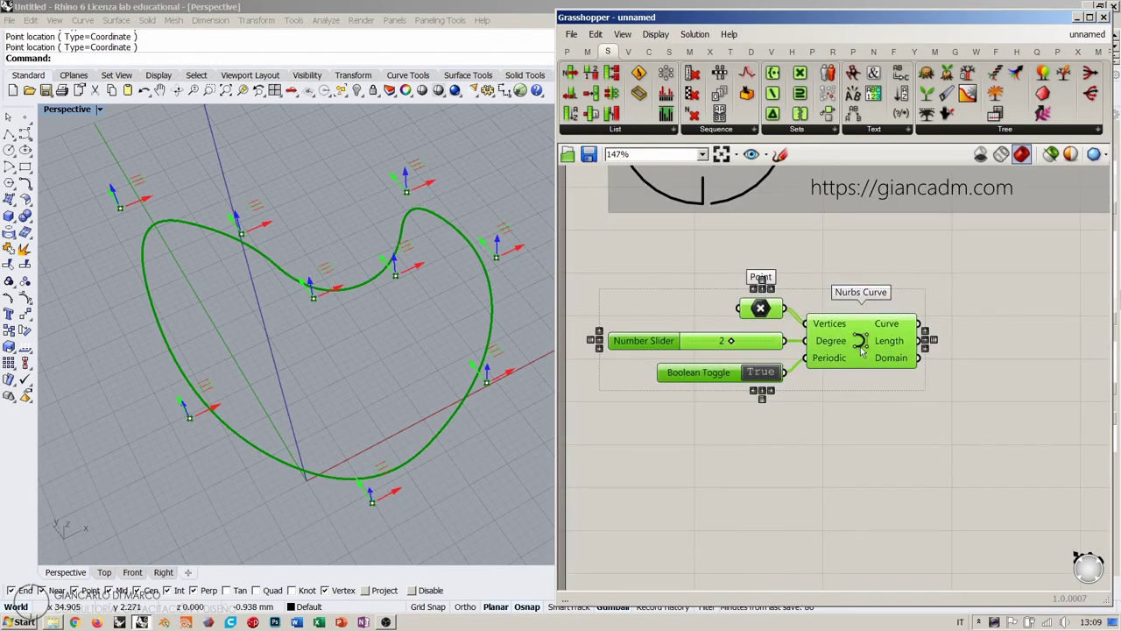
left_click_drag(861, 349, 902, 325)
left_click(919, 411)
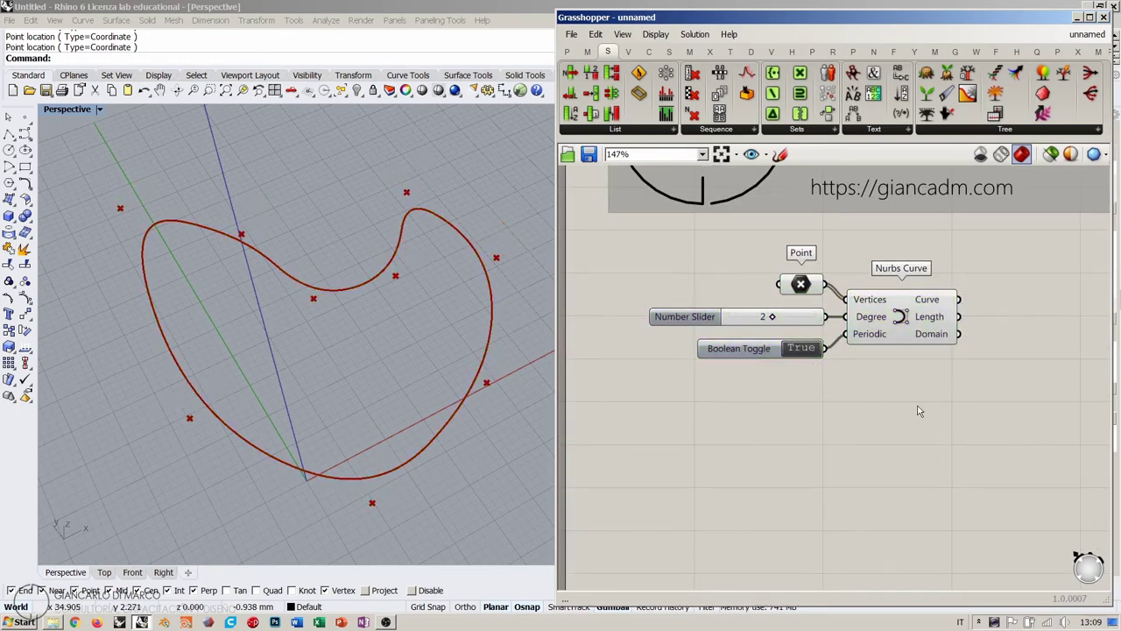
right_click_drag(892, 357, 857, 385)
left_click_drag(975, 287, 793, 390)
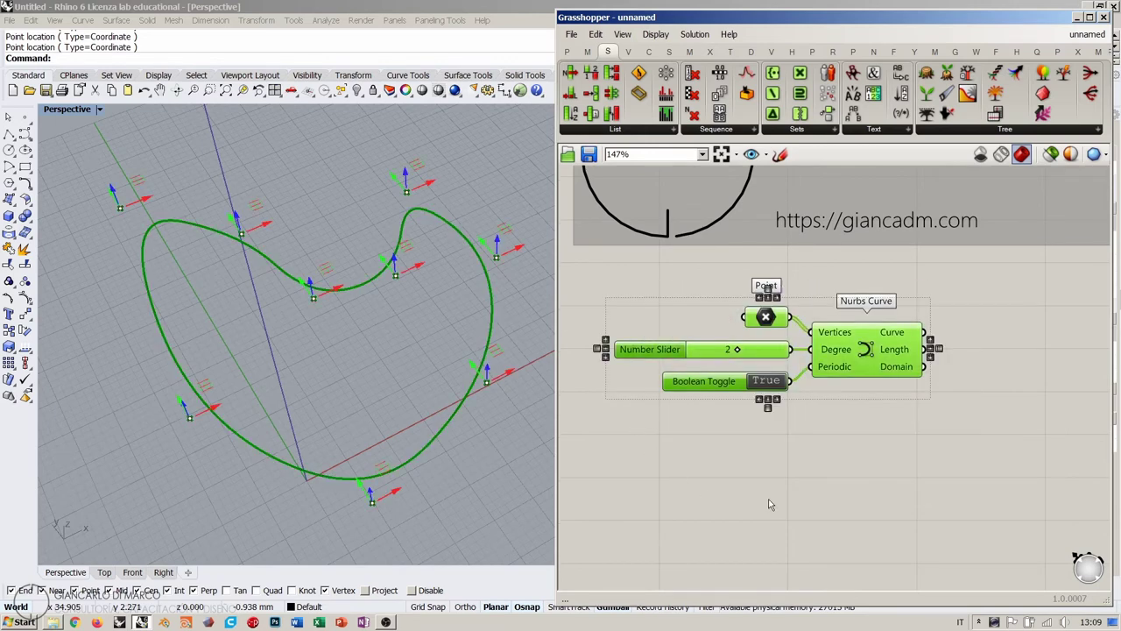
left_click(785, 496)
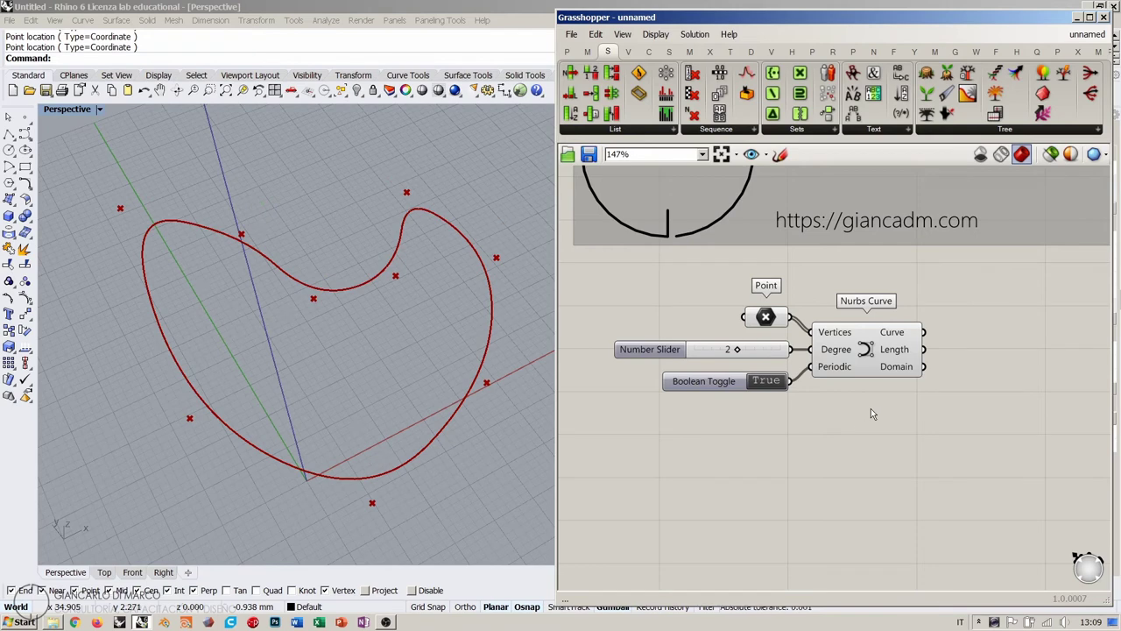
right_click_drag(871, 409, 839, 400)
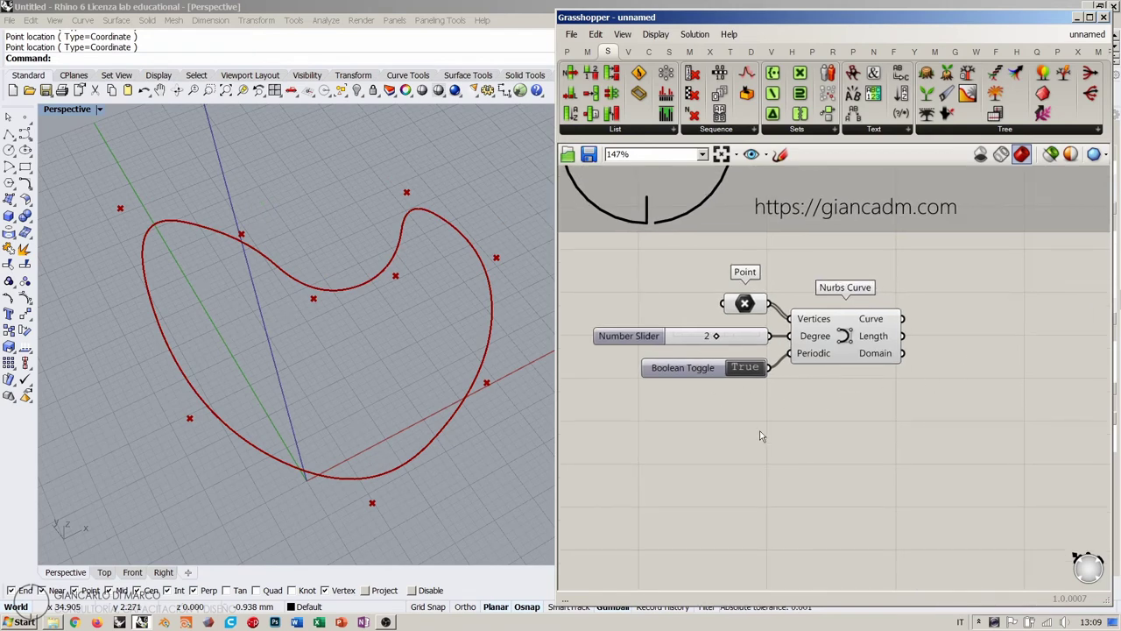
left_click_drag(943, 278, 629, 456)
left_click(857, 455)
Search for "scr" and place a Scribble note directly below the Nurbs Curve definition.
double_click(819, 399)
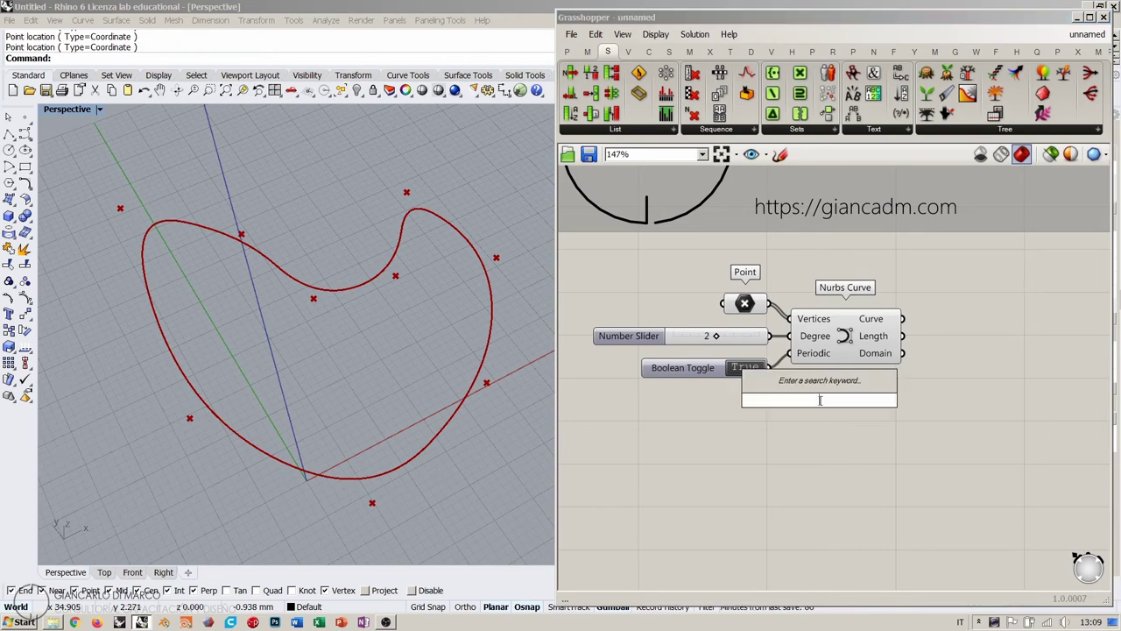
type("scr")
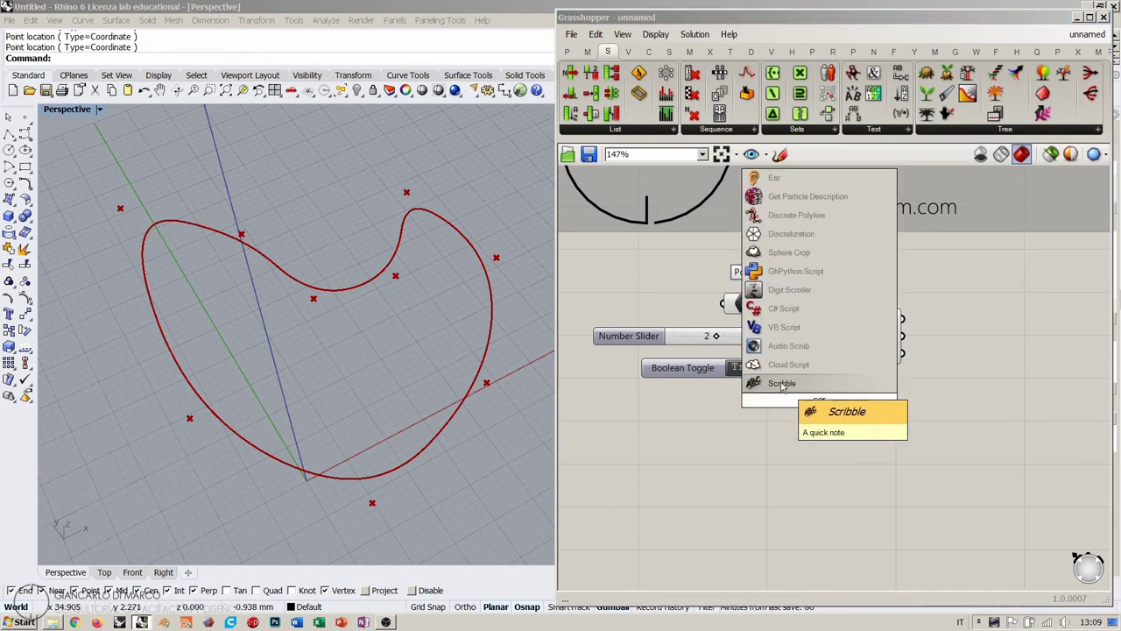
left_click(788, 385)
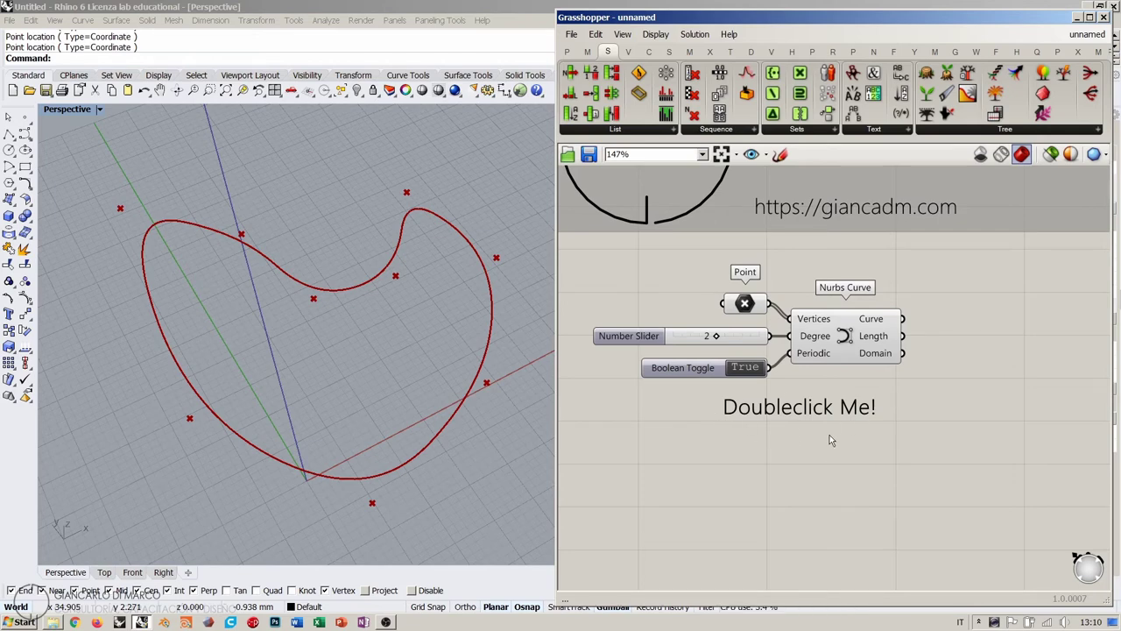
scroll(744, 321, "down", 3)
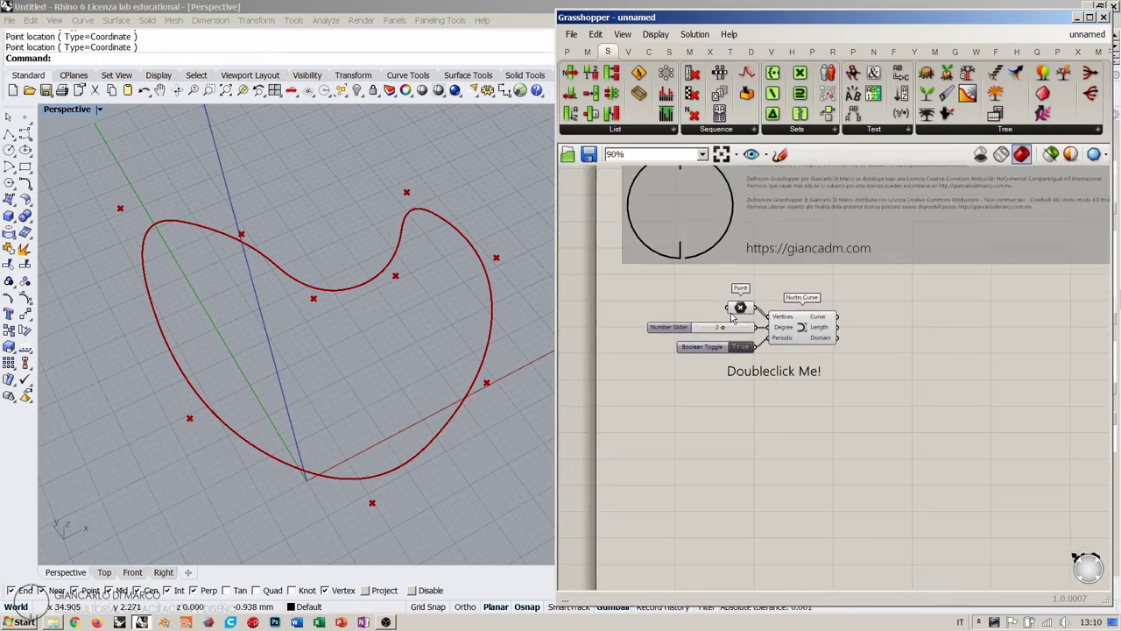
scroll(695, 332, "down", 2)
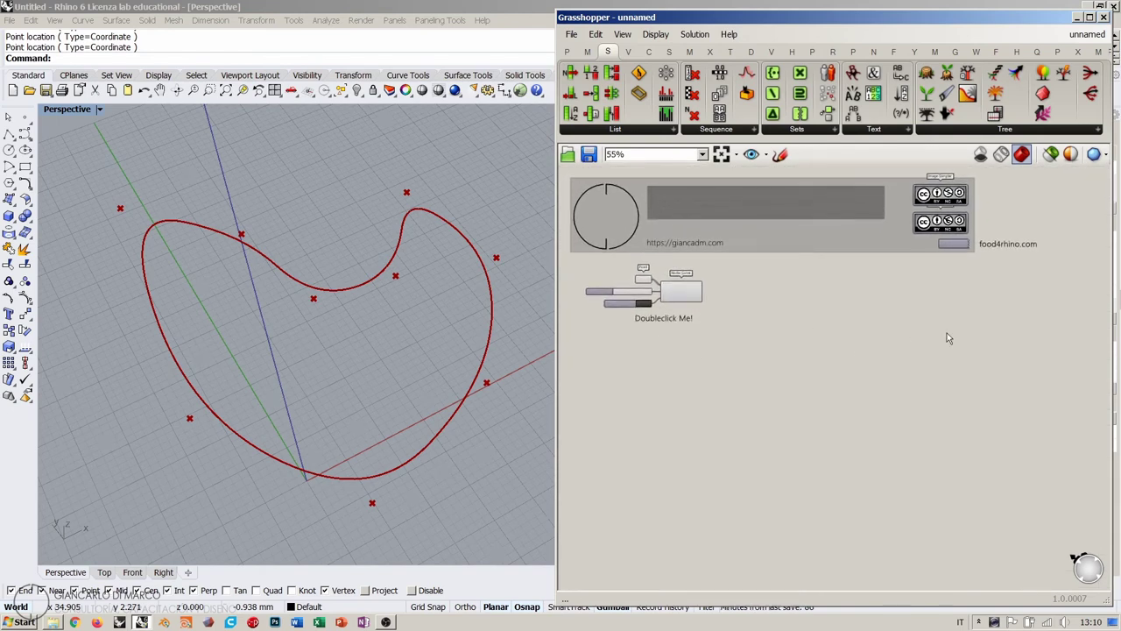
Change the text of the Scribble below the Nurbs Curve definition to "Parametric NURBS curve creation".
scroll(612, 261, "down", 1)
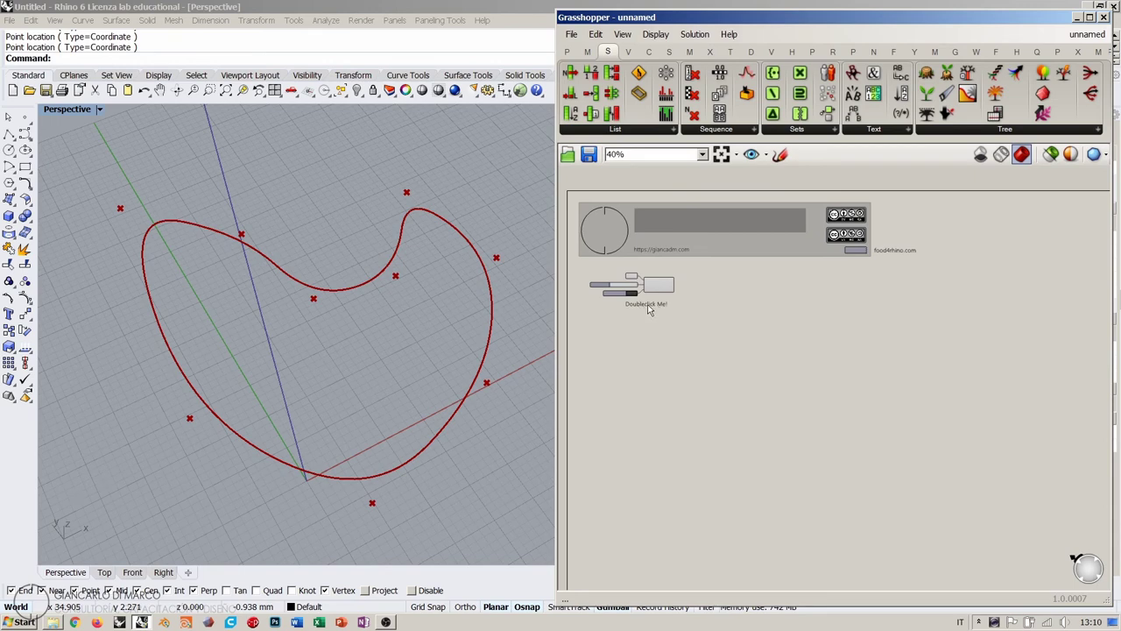
scroll(649, 308, "up", 5)
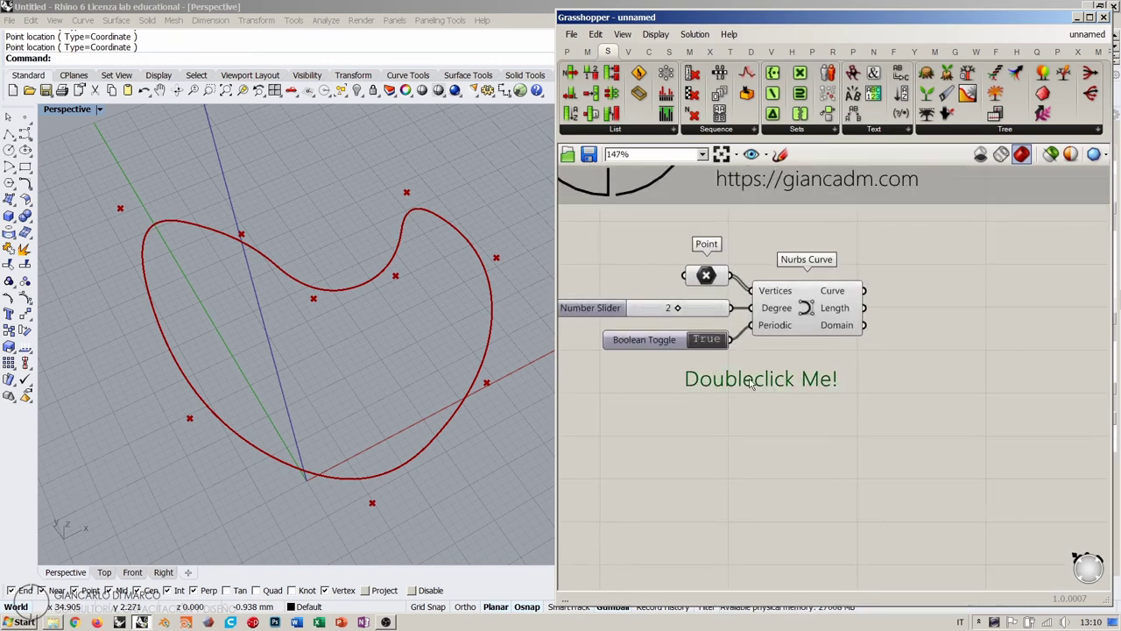
double_click(692, 380)
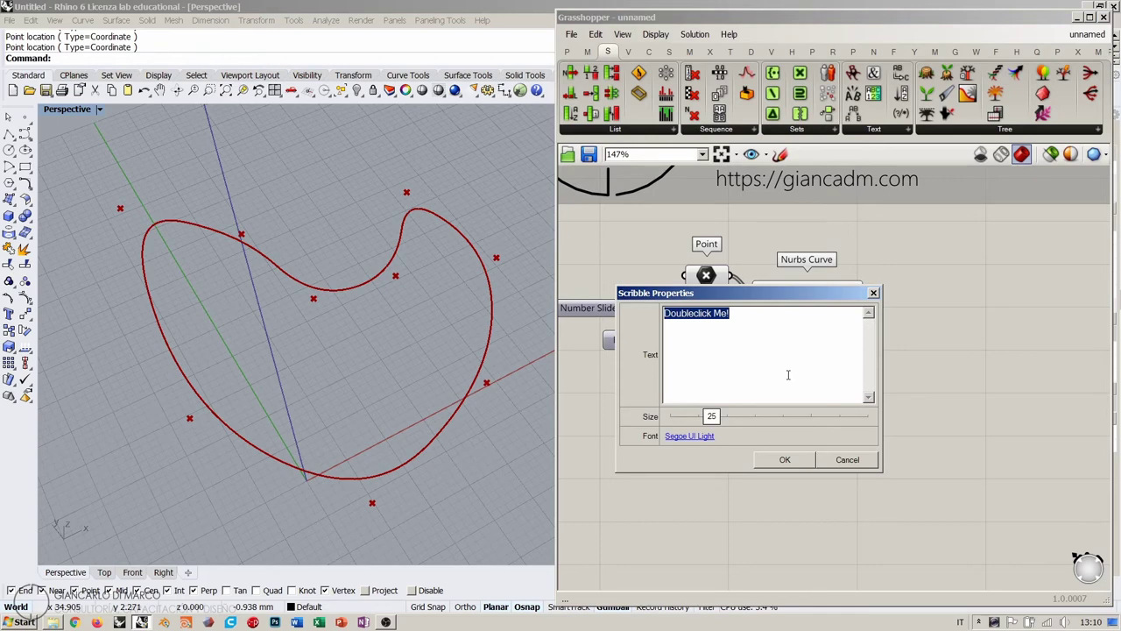
type("NURBS")
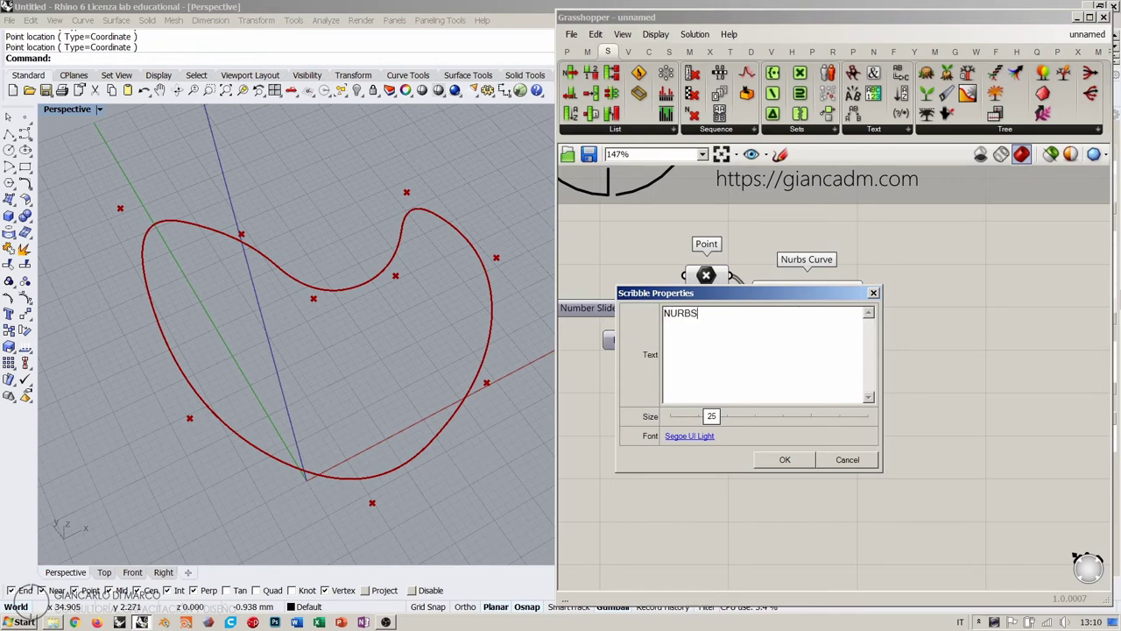
key("BackSpace")
key("BackSpace")
key("BackSpace")
key("BackSpace")
key("BackSpace")
type("Parametric NURBS curve creation")
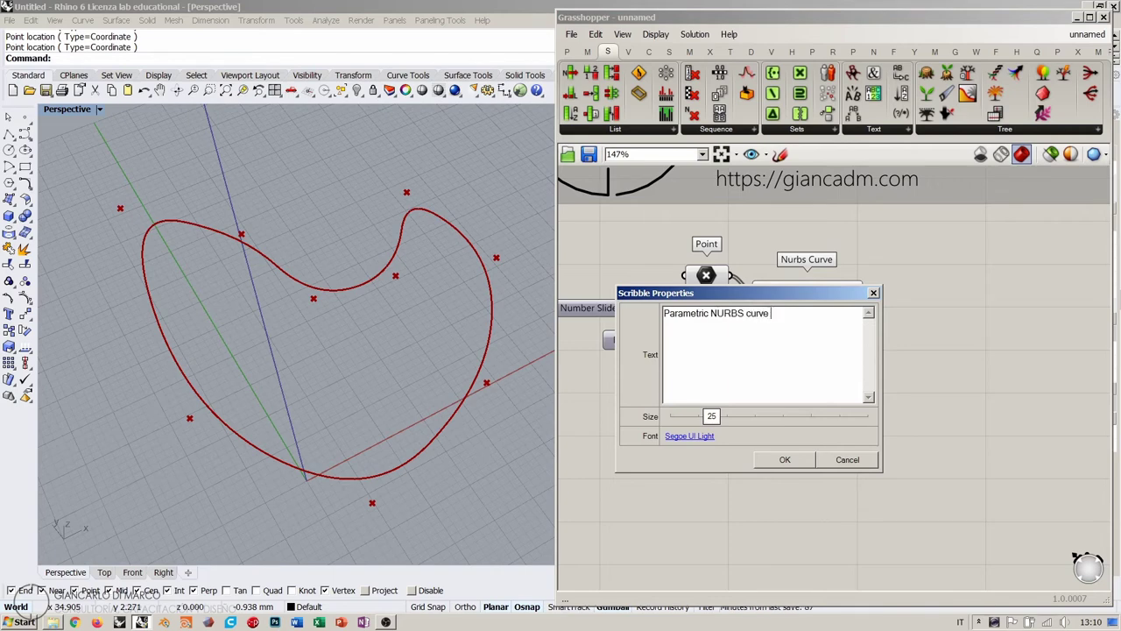
left_click(782, 461)
Align the Scribble with the Number Slider's left edge and group it with the Nurbs Curve, Point, Number Slider and Boolean Toggle.
scroll(815, 443, "down", 5)
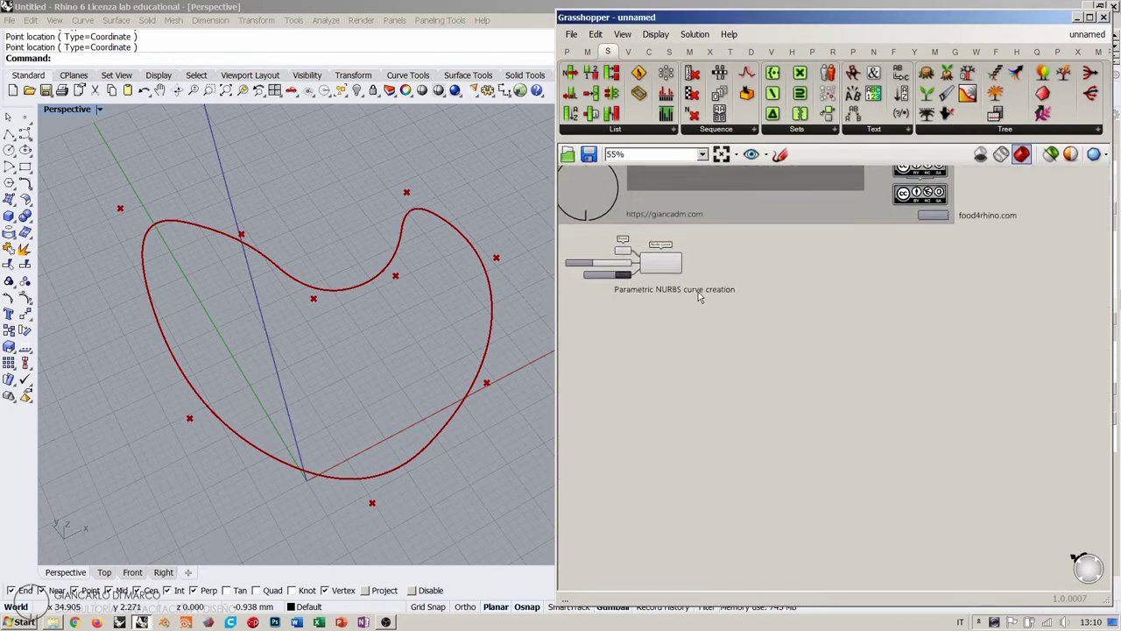
left_click_drag(657, 291, 608, 289)
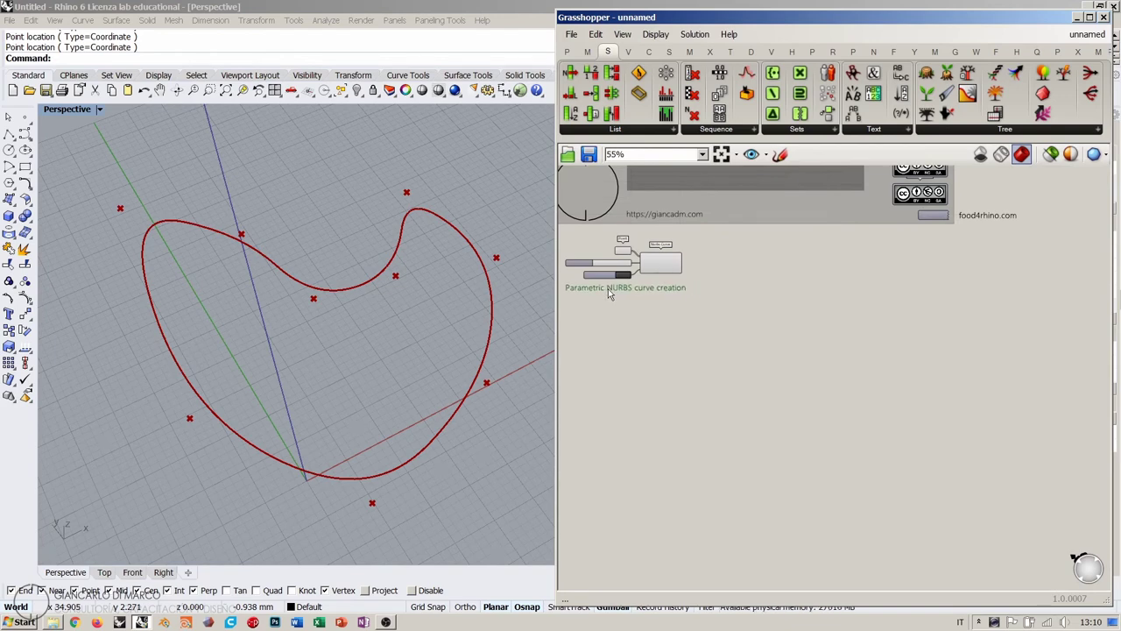
scroll(709, 313, "up", 3)
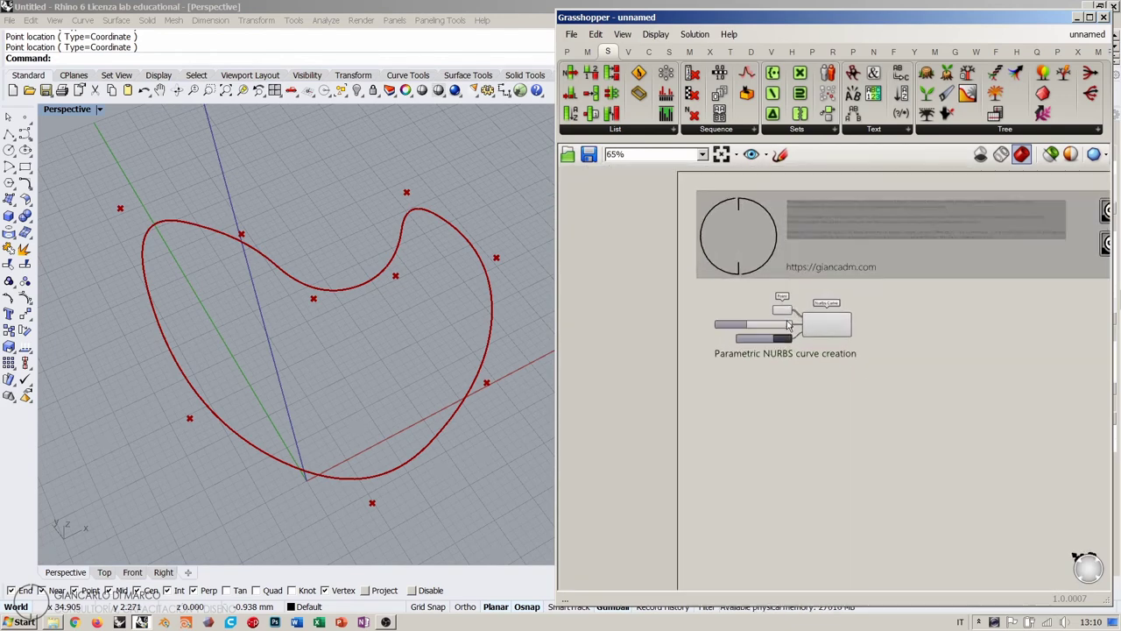
left_click_drag(956, 281, 620, 428)
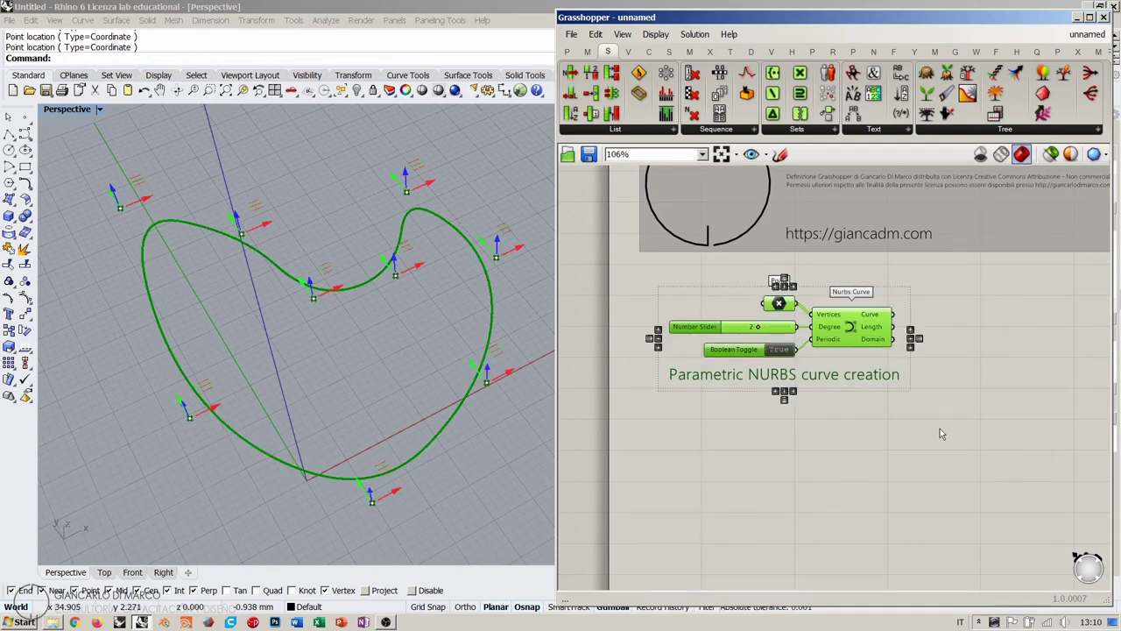
key("ctrl+g")
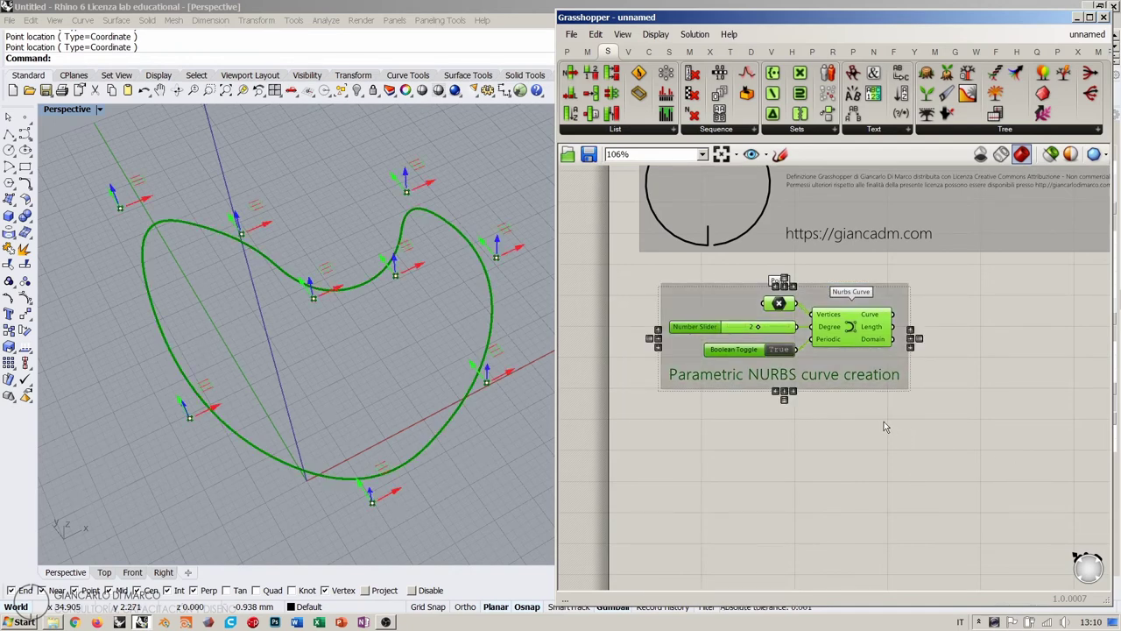
left_click(884, 422)
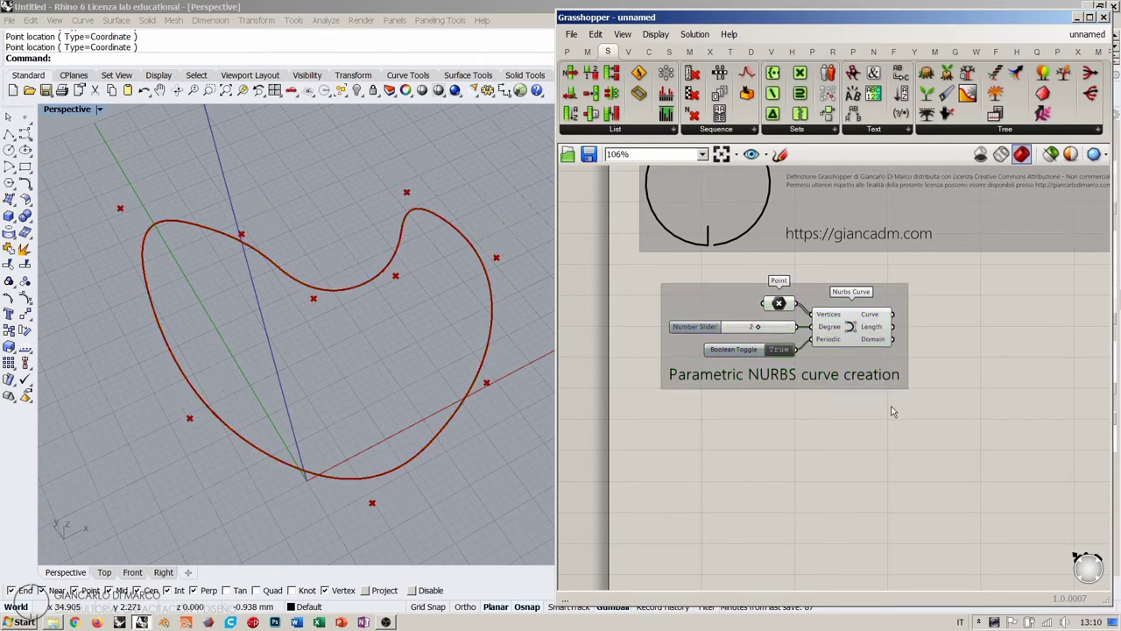
Move the whole Nurbs Curve group slightly up and to the left, closer to the header banner.
right_click_drag(751, 304, 705, 297)
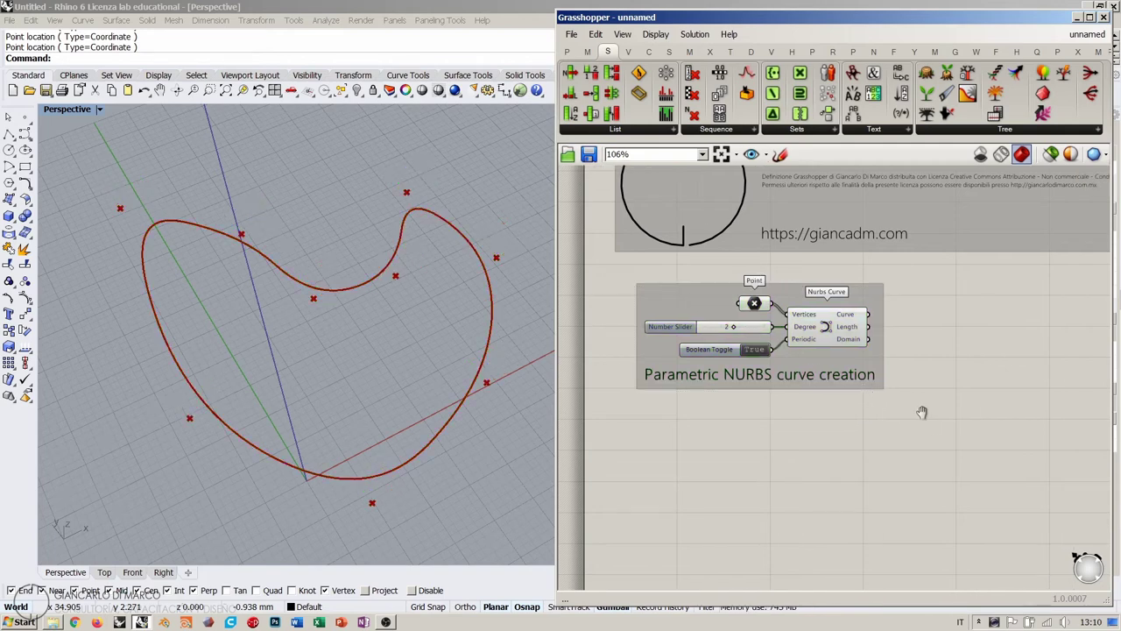
left_click(666, 296)
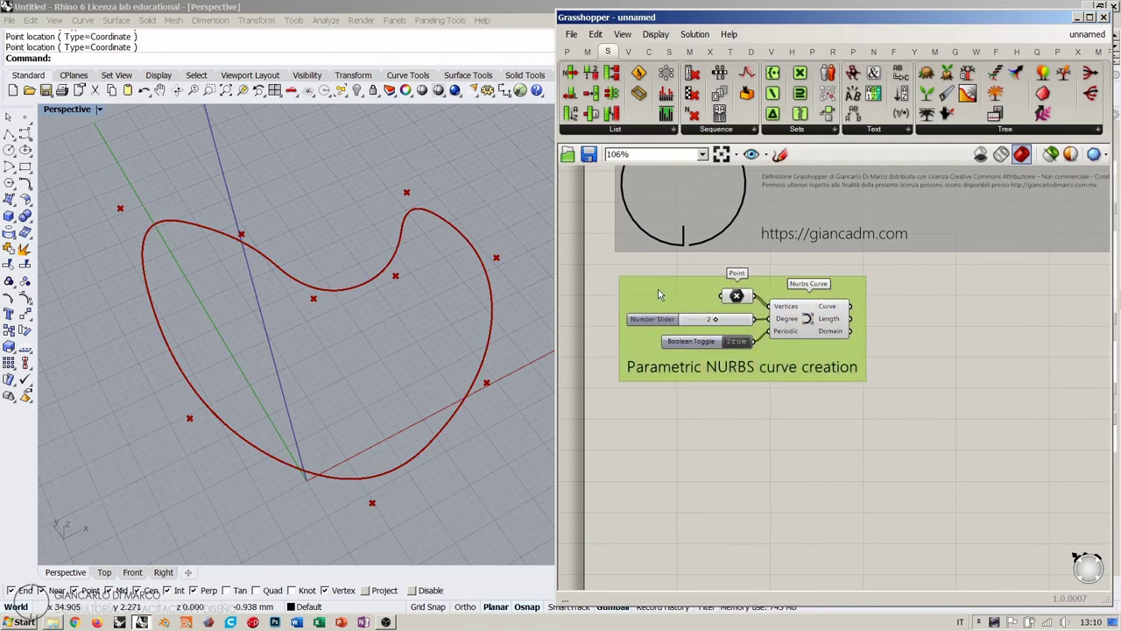
left_click(870, 432)
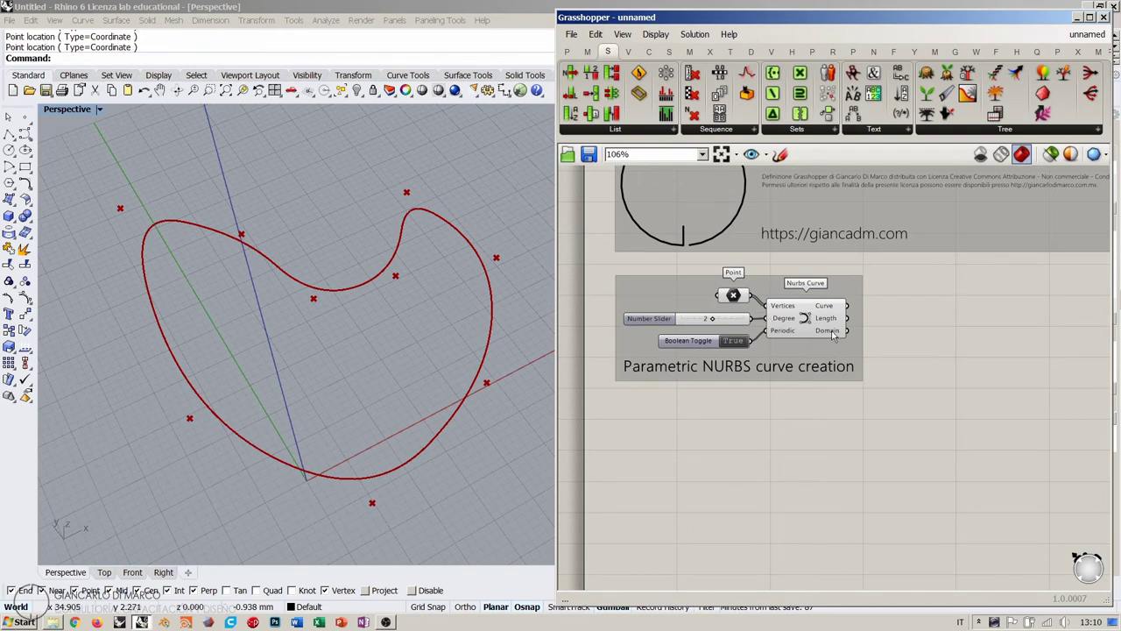
Nudge the Nurbs Curve component inside the group and place the Scribble above the components as the group's title.
left_click(805, 324)
left_click(926, 348)
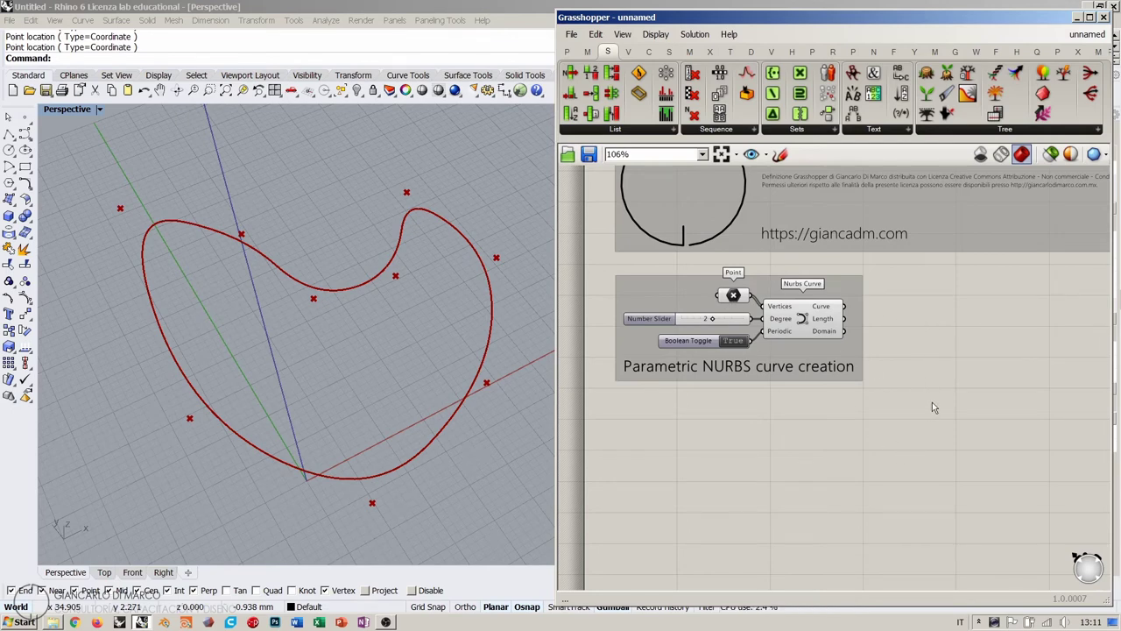
left_click_drag(644, 293, 684, 305)
left_click(769, 428)
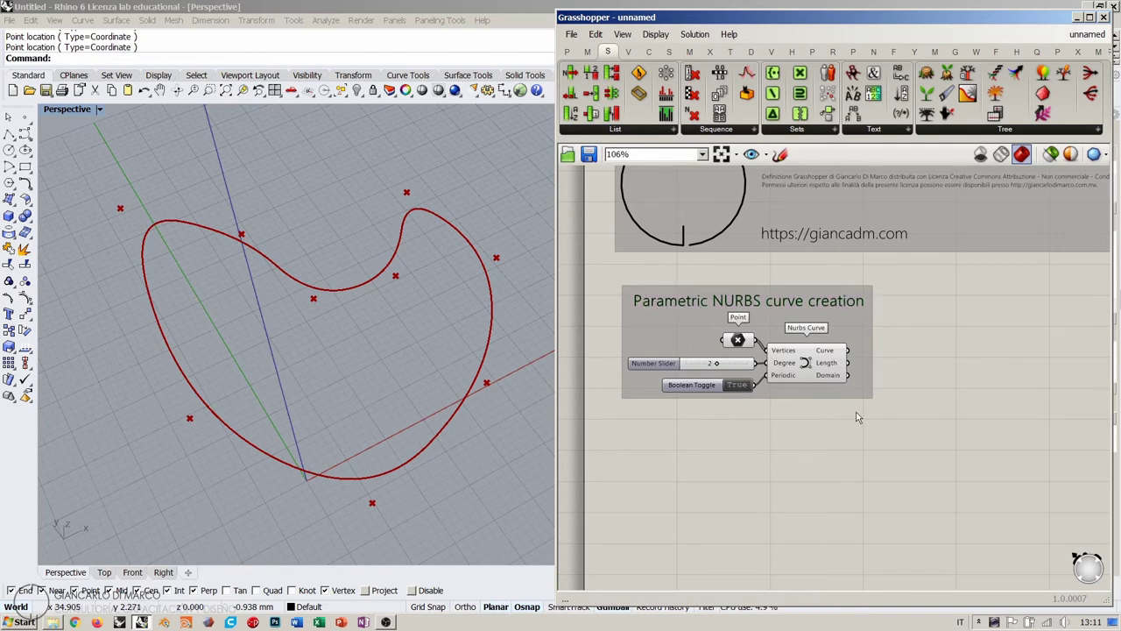
Disable all components of the Parametric NURBS curve creation group.
left_click_drag(999, 456, 592, 269)
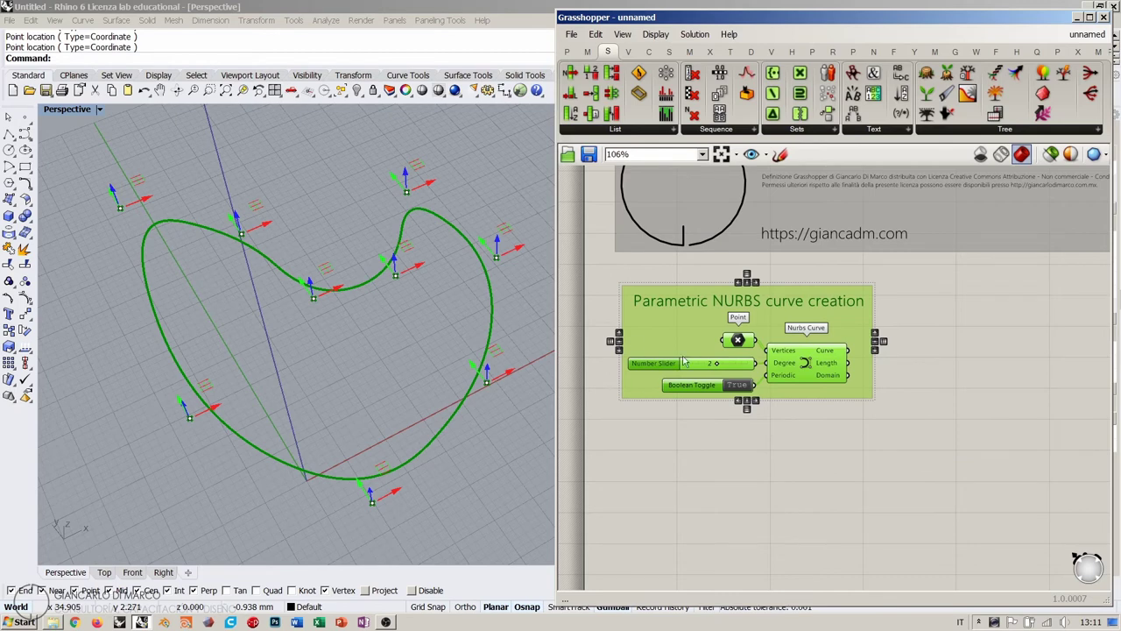
key("ctrl+e")
left_click(744, 469)
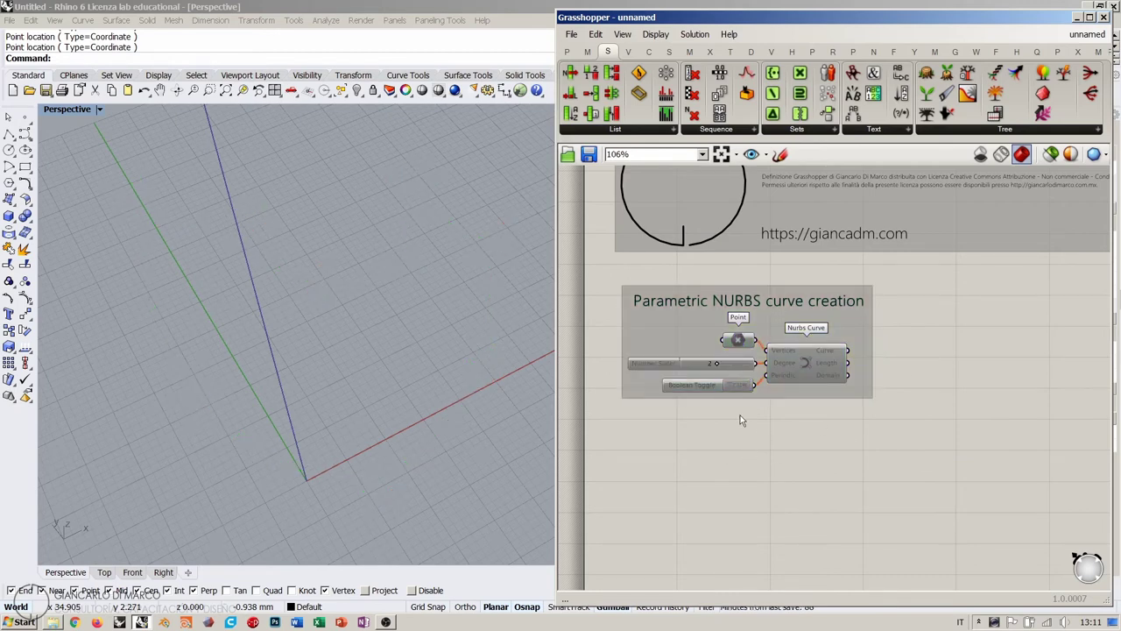
Re-enable all components of the Parametric NURBS curve creation group.
left_click_drag(666, 333, 659, 318)
left_click(783, 455)
left_click_drag(930, 434, 615, 289)
key("ctrl+e")
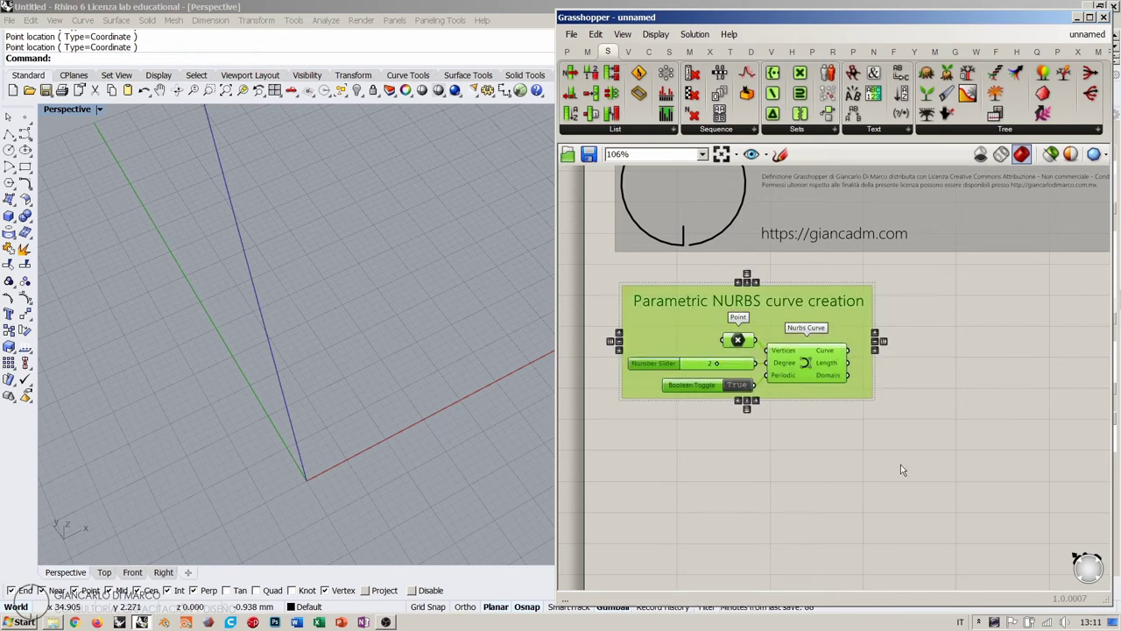
left_click(898, 443)
scroll(743, 349, "up", 4)
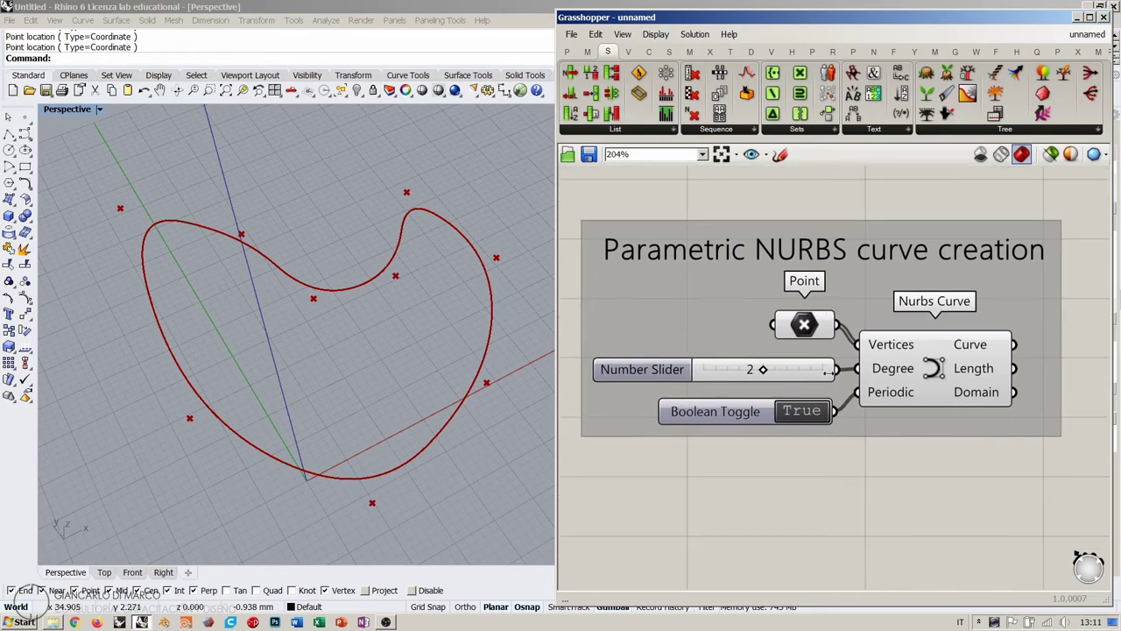
Highlight the geometry of the Point and Nurbs Curve components in turn, and turn off the Point component's preview.
right_click_drag(319, 453, 416, 326)
left_click(804, 326)
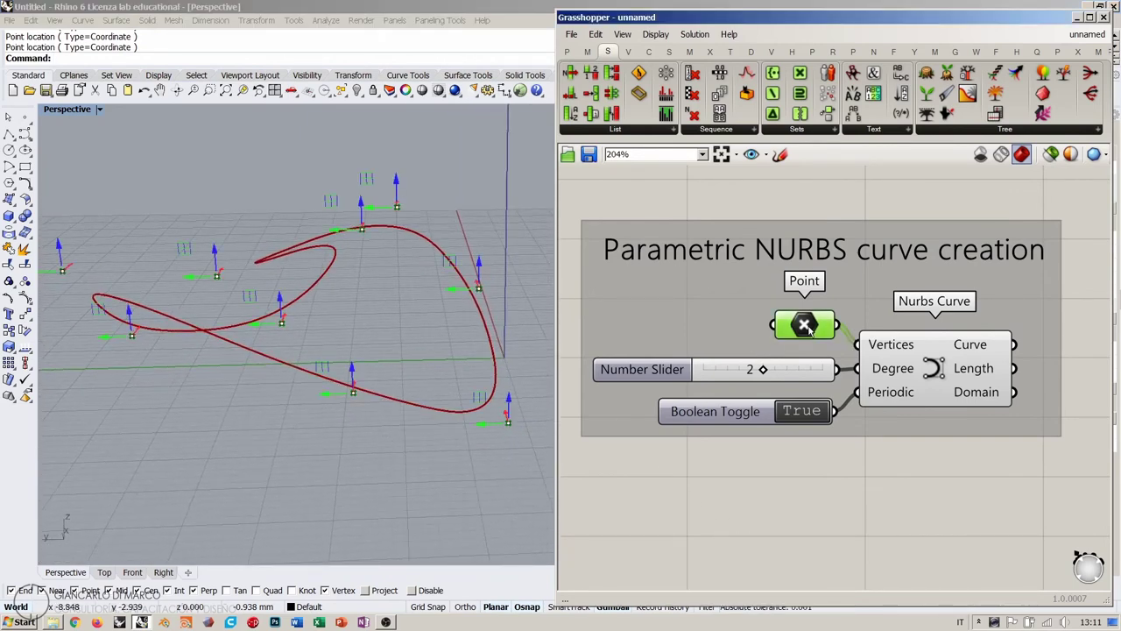
left_click(929, 367)
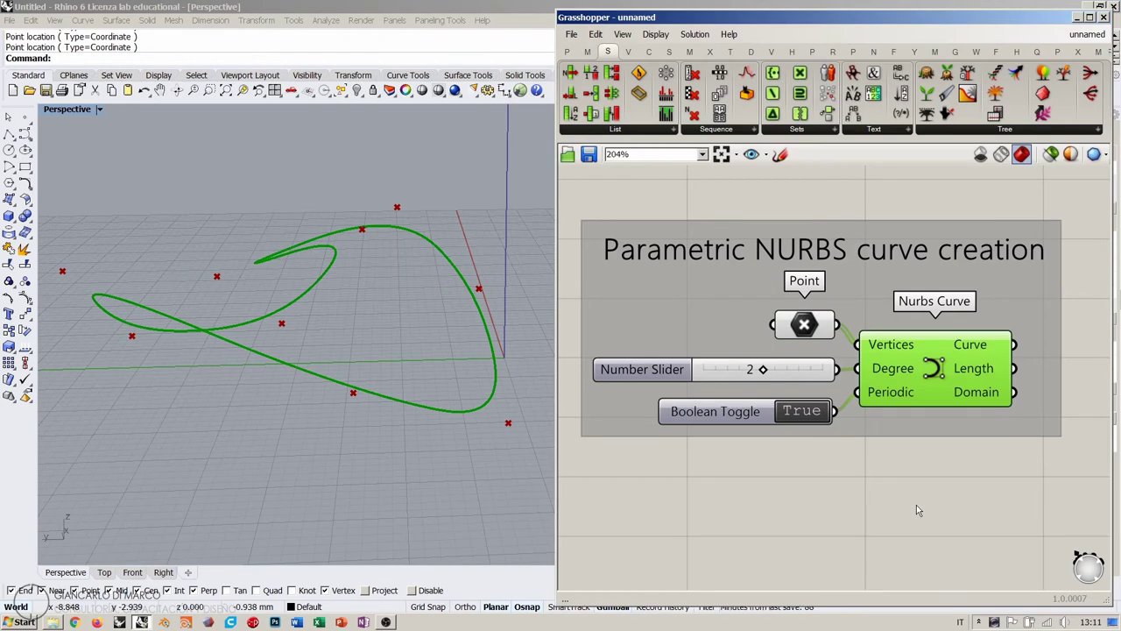
left_click(916, 504)
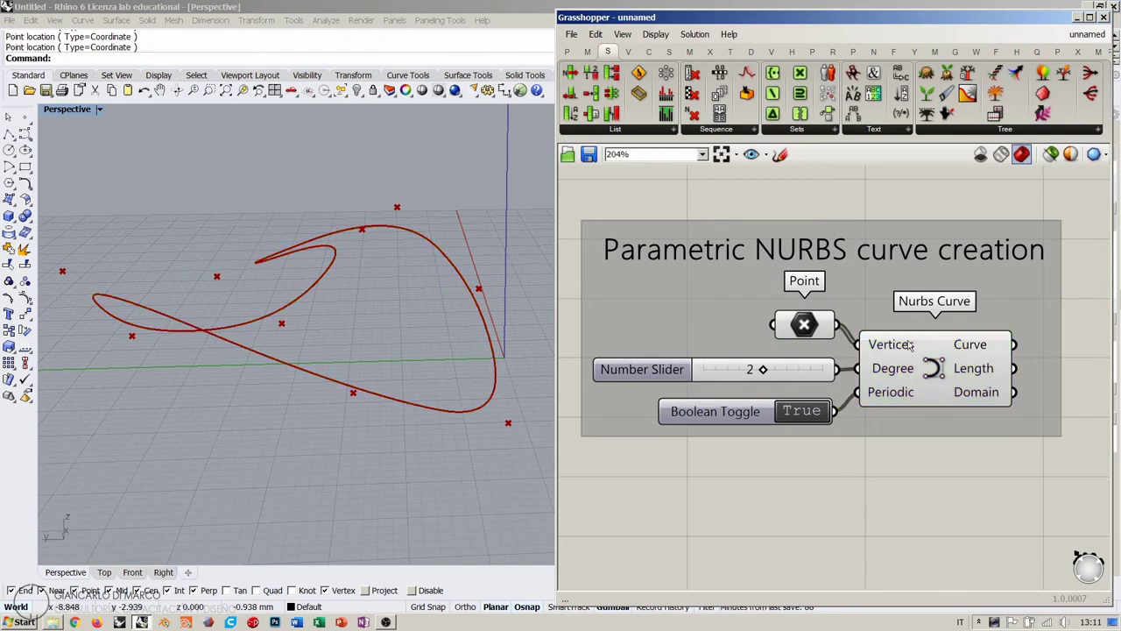
right_click(804, 326)
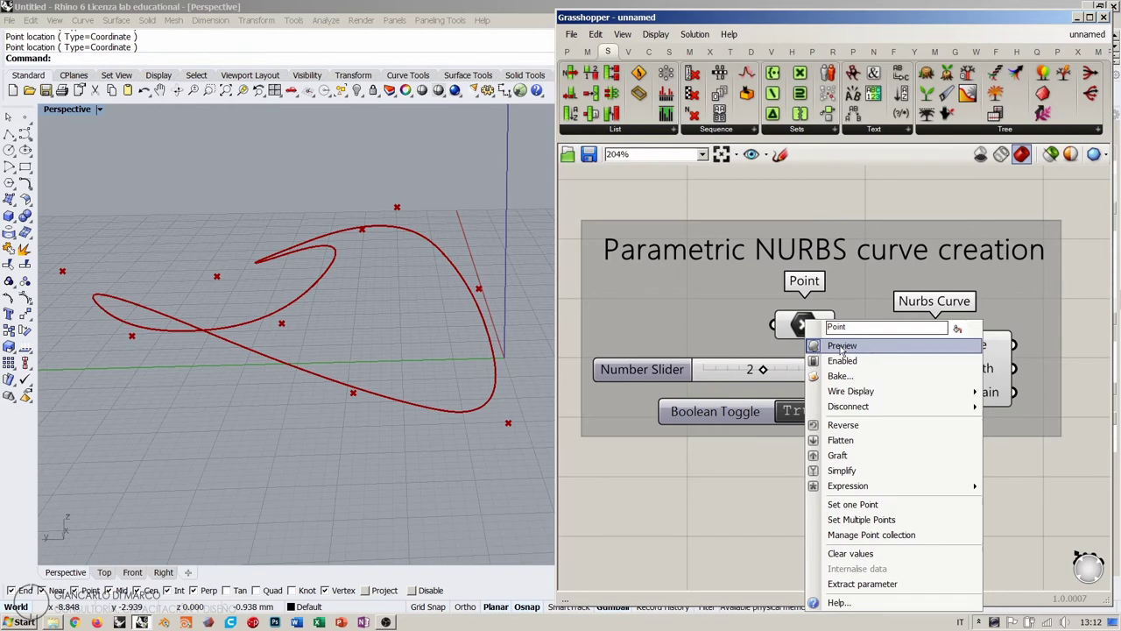
left_click(841, 347)
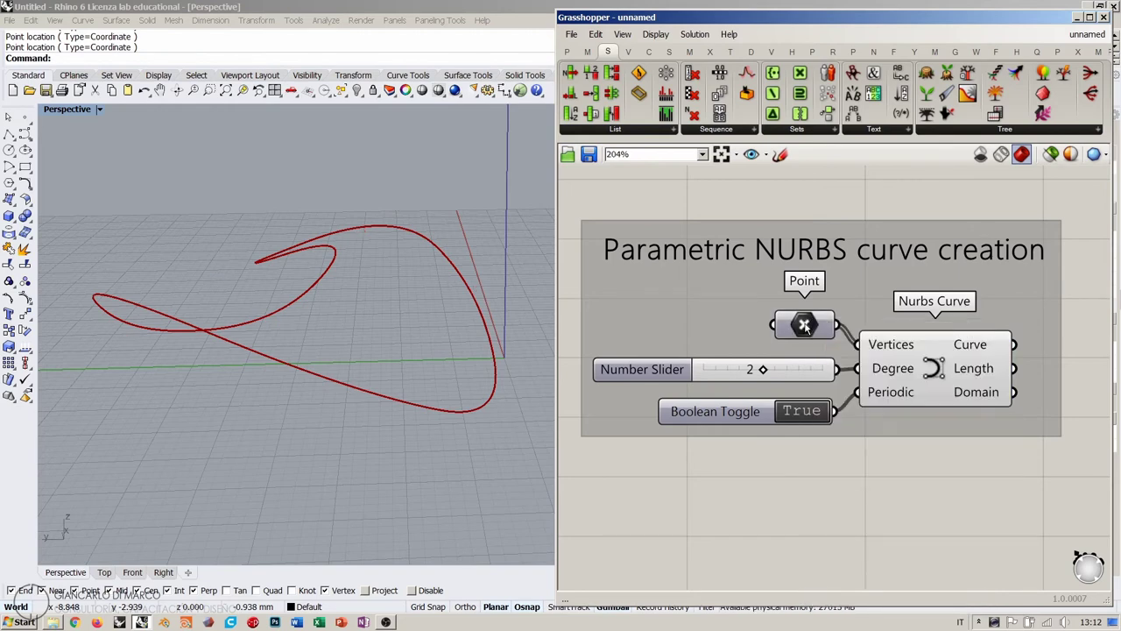
mouse_move(806, 325)
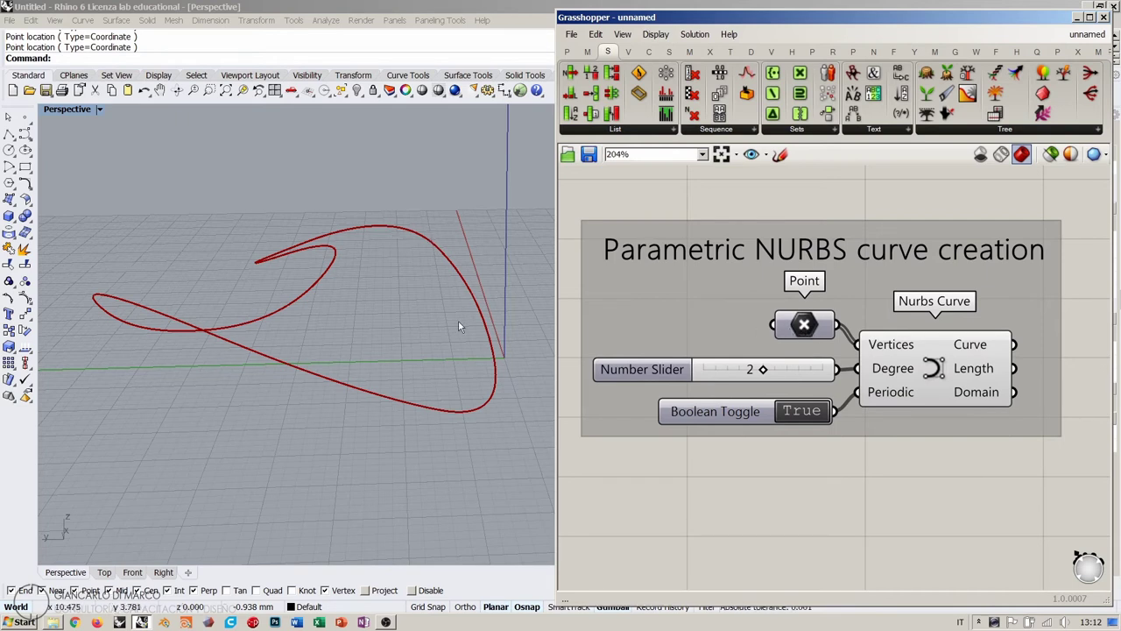
Turn off the preview of the Nurbs Curve component.
left_click(935, 368)
right_click(938, 370)
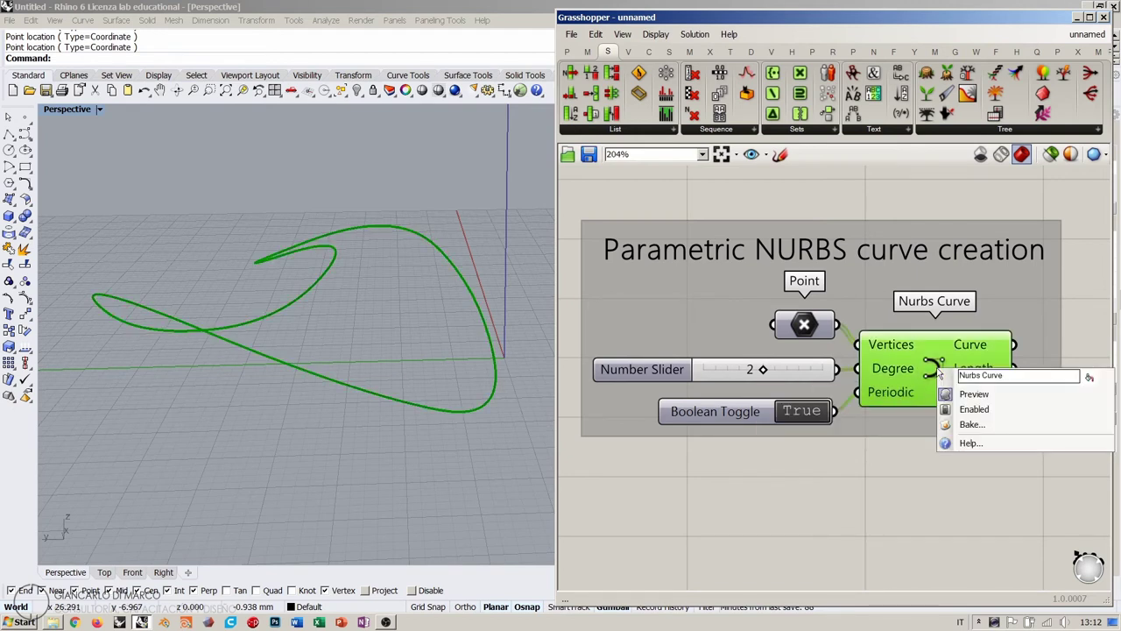
left_click(973, 395)
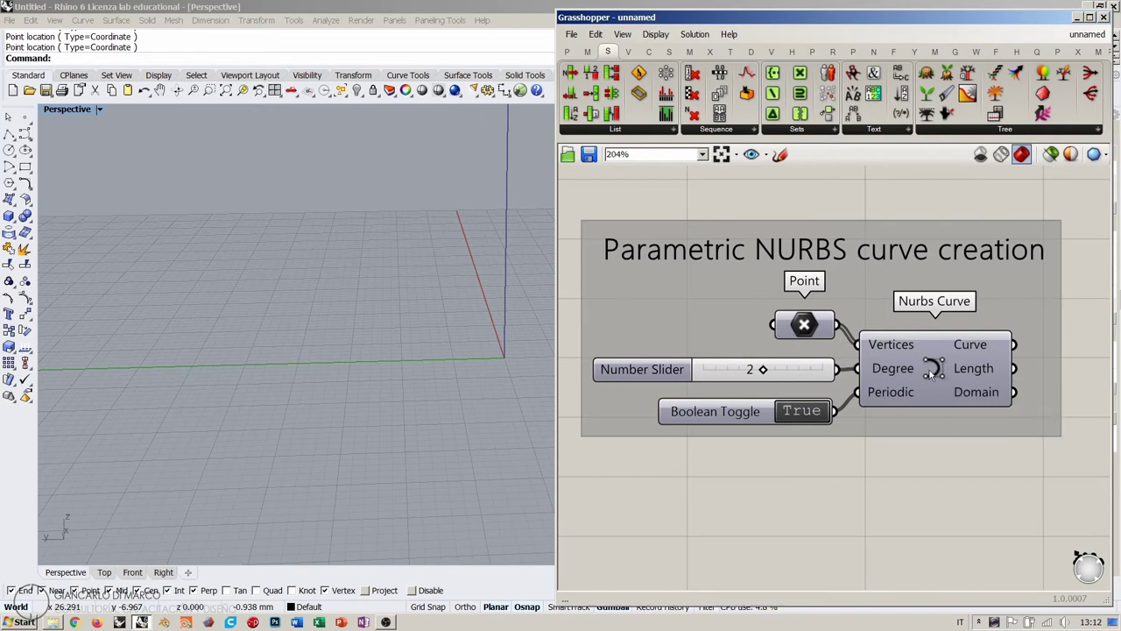
left_click_drag(931, 372, 930, 373)
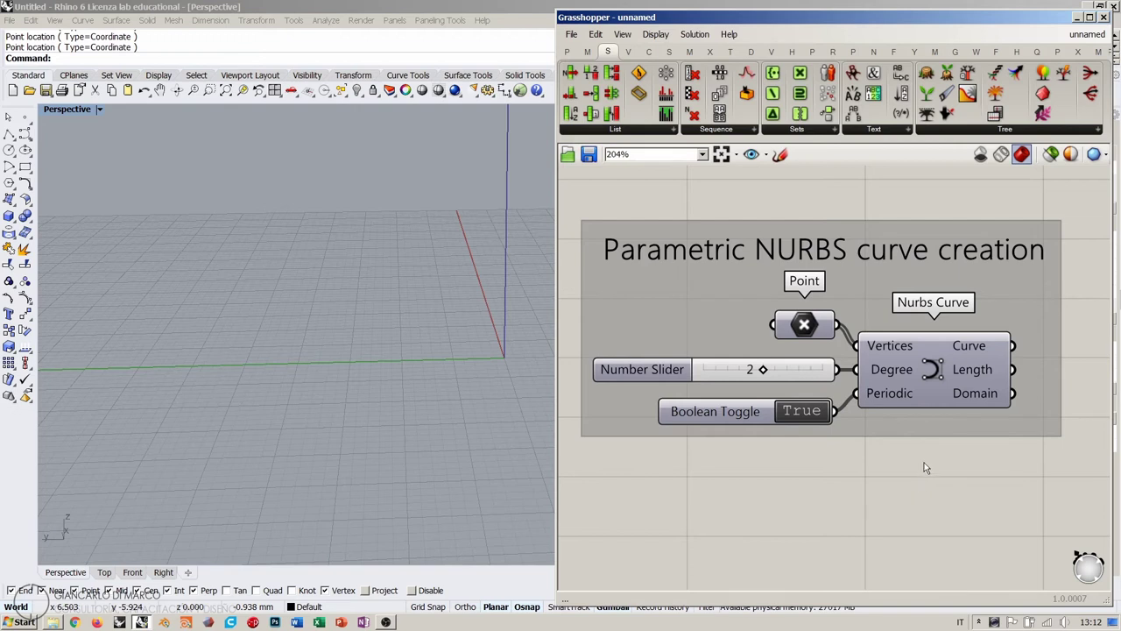
Turn the Nurbs Curve component's preview back on while keeping the Point component's preview hidden.
right_click_drag(982, 466, 982, 434)
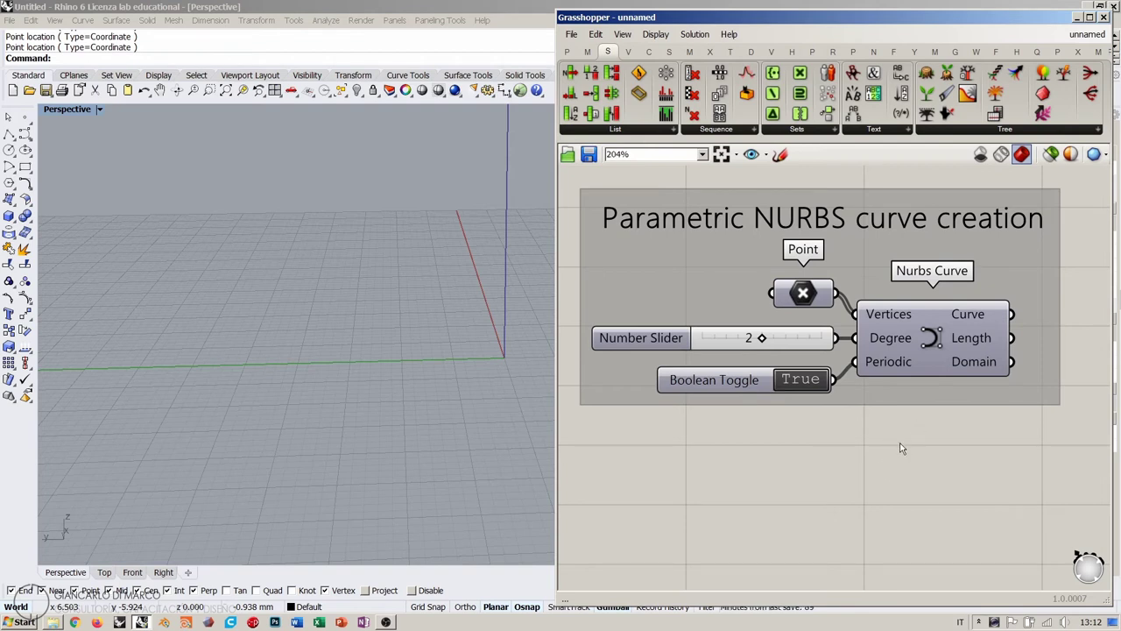
left_click(931, 353)
left_click(949, 429)
left_click(930, 347)
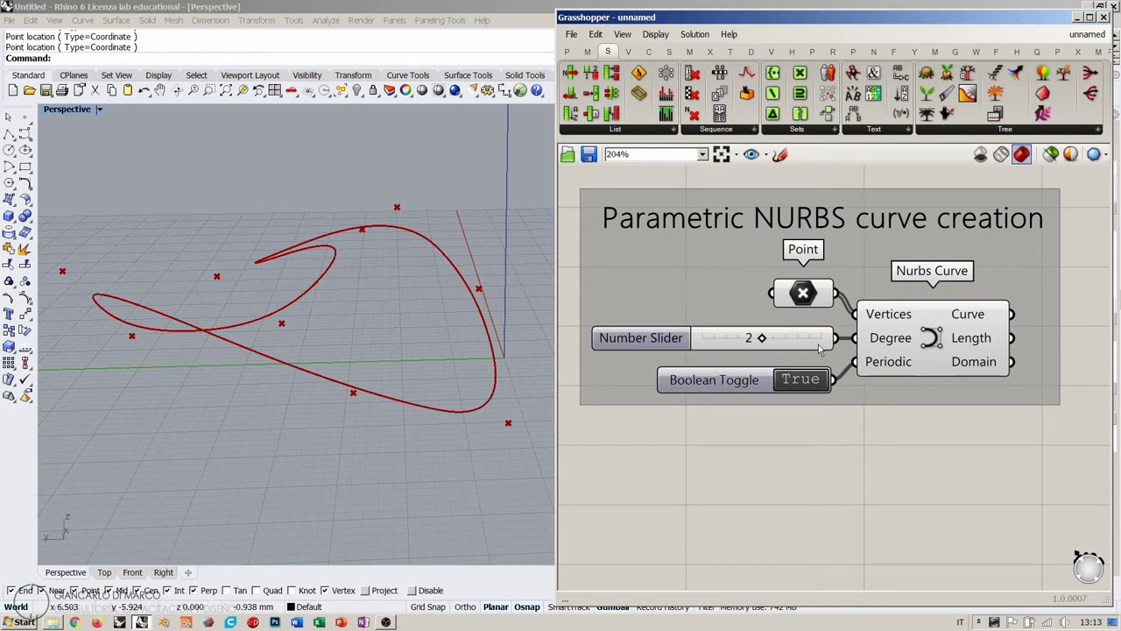
left_click(873, 470)
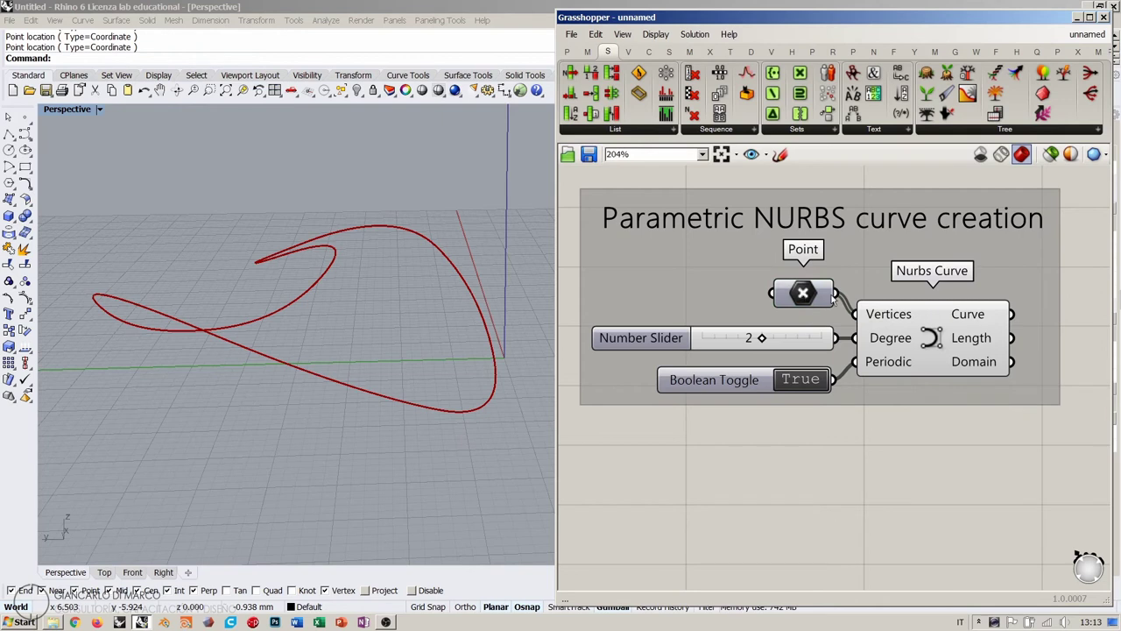
Select the Nurbs Curve and Point components together and repeatedly toggle their previews so the curve and the points alternate, ending on the curve.
left_click(930, 338, "shift")
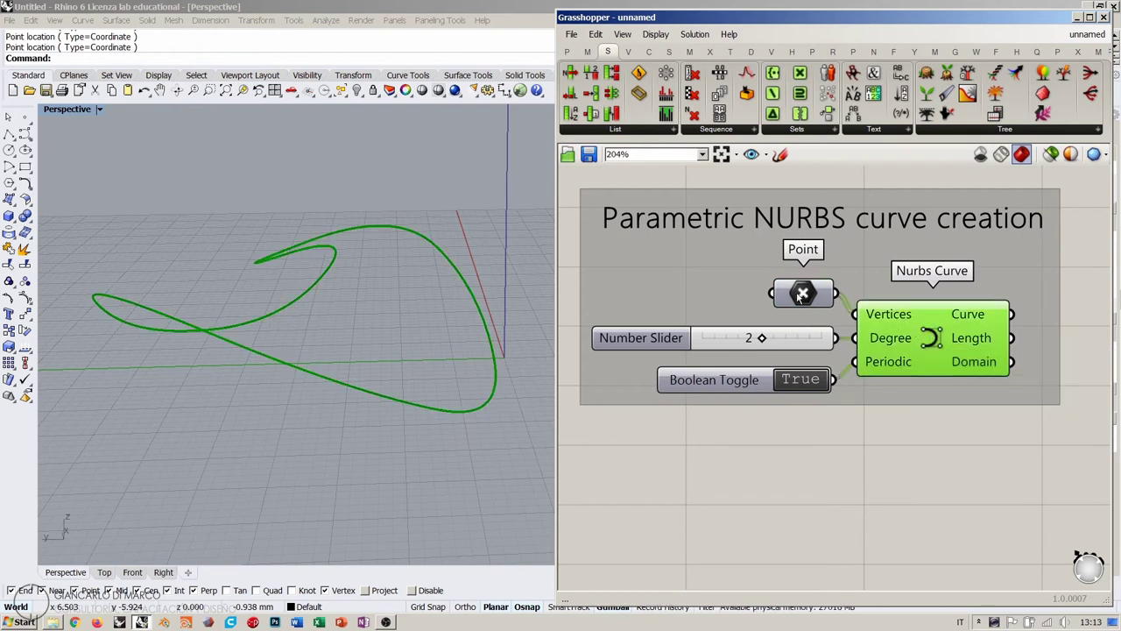
key("ctrl+q")
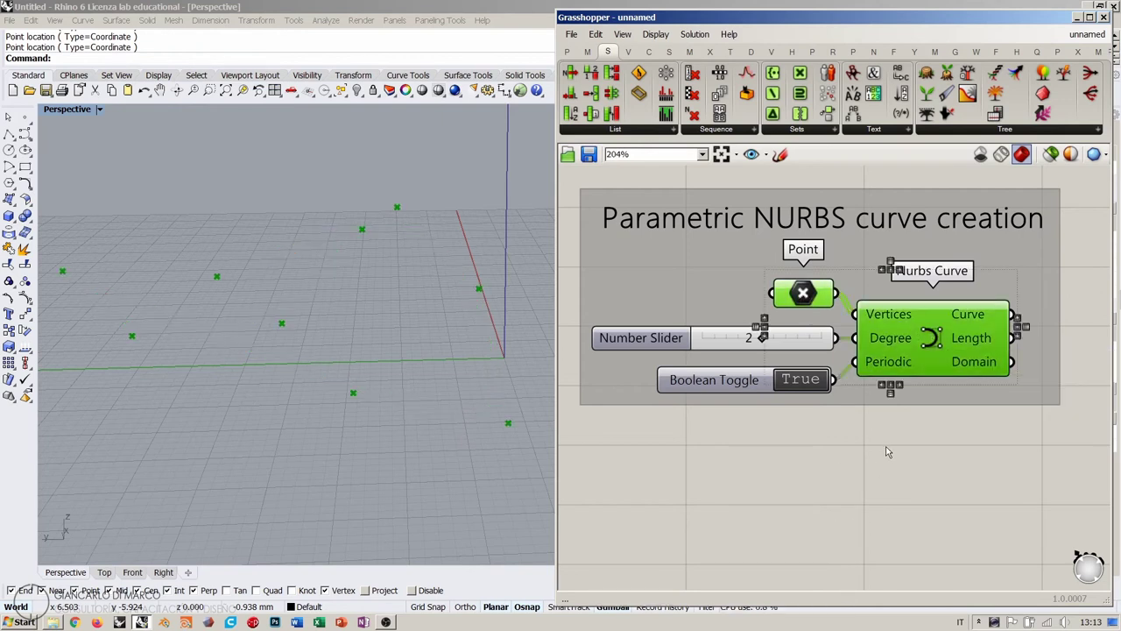
key("ctrl+q")
key("ctrl+q")
key("ctrl+q")
key("ctrl+q")
key("ctrl+q")
key("ctrl+q")
key("ctrl+q")
key("ctrl+q")
key("ctrl+q")
key("ctrl+q")
key("ctrl+q")
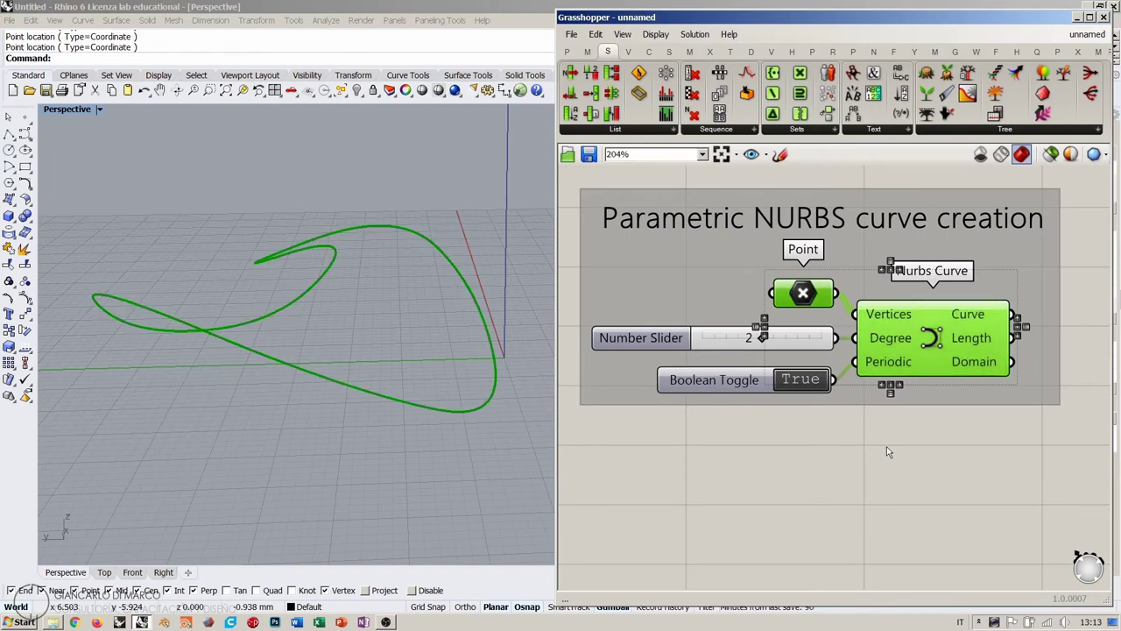
left_click(908, 441)
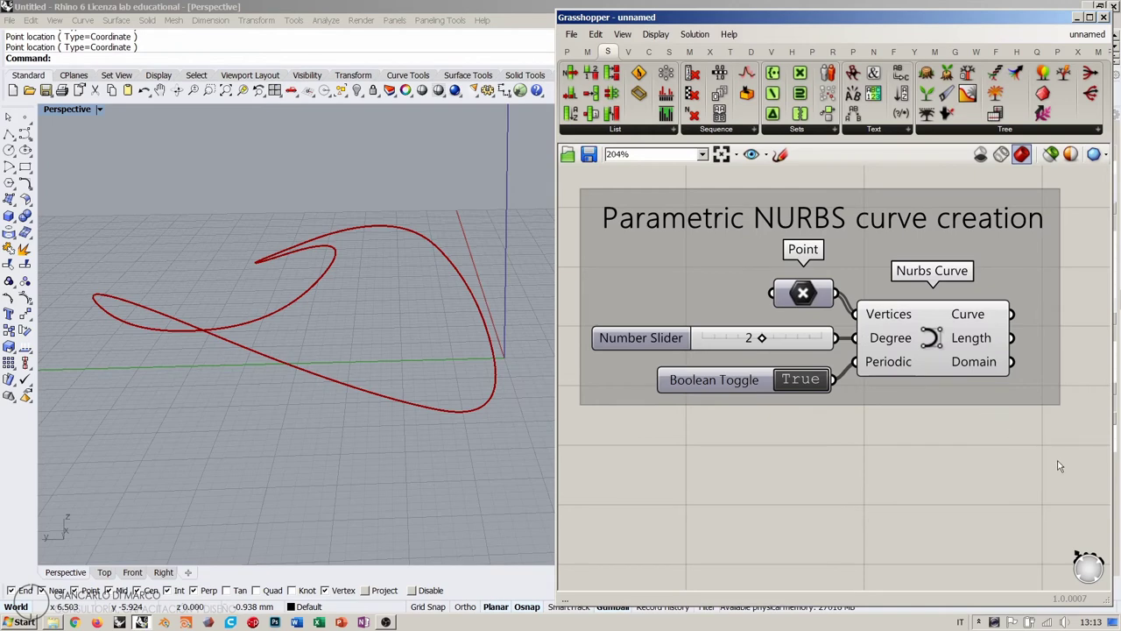
Select the whole Parametric NURBS curve creation group and toggle its components' previews twice.
left_click_drag(1063, 466, 571, 181)
key("ctrl+q")
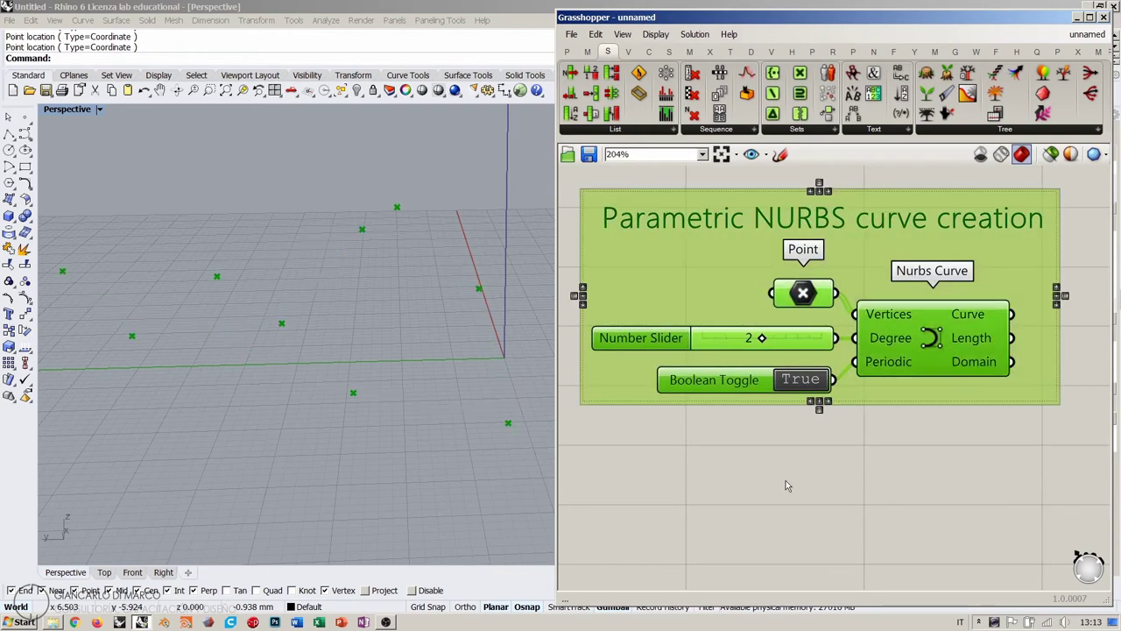
key("ctrl+q")
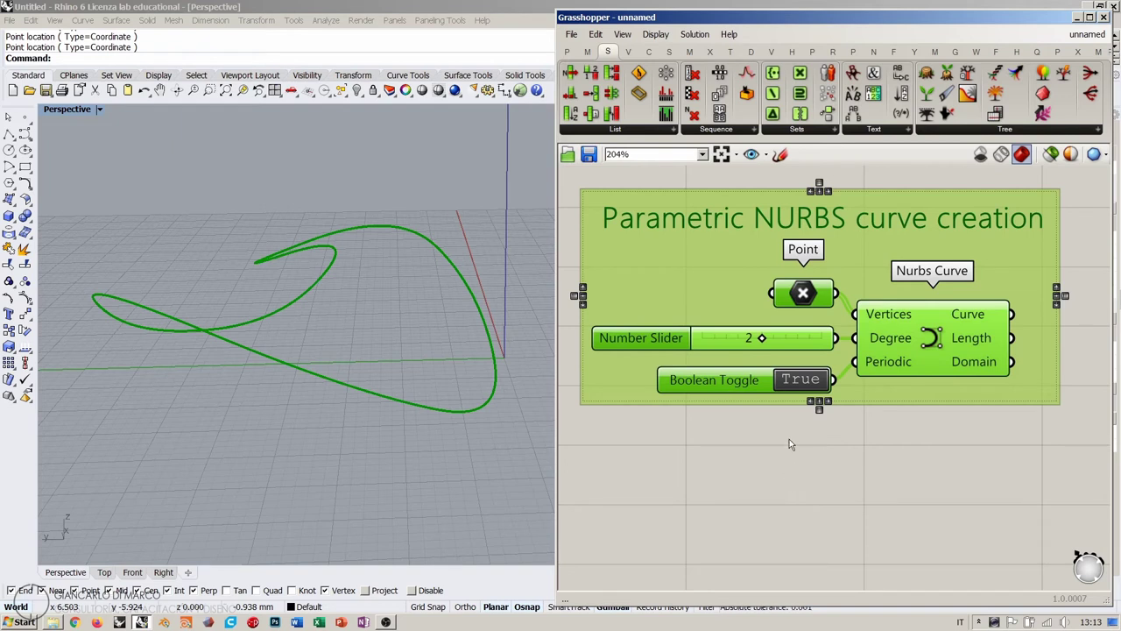
Disable the preview of all selected components at once, and enable it again for all of them.
middle_click(768, 426)
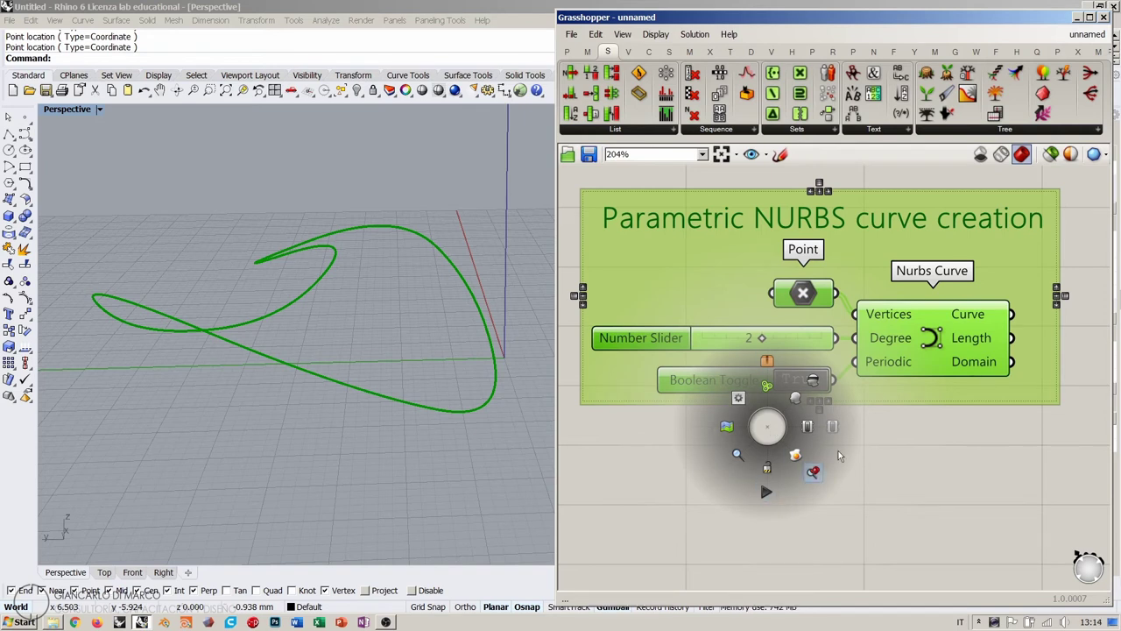
left_click(814, 382)
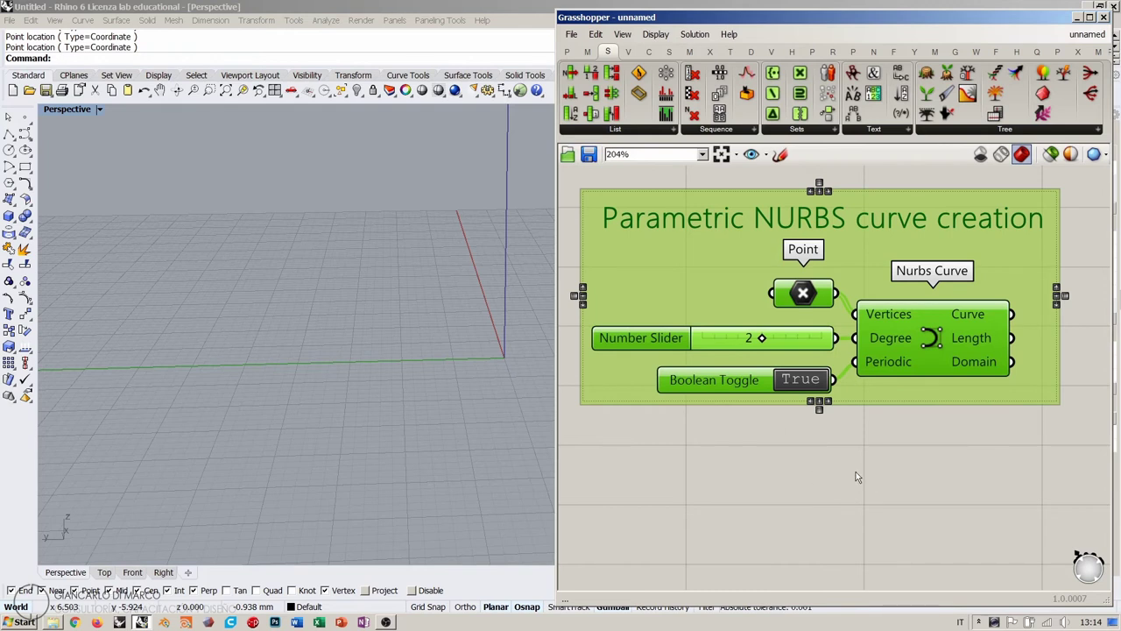
middle_click(726, 430)
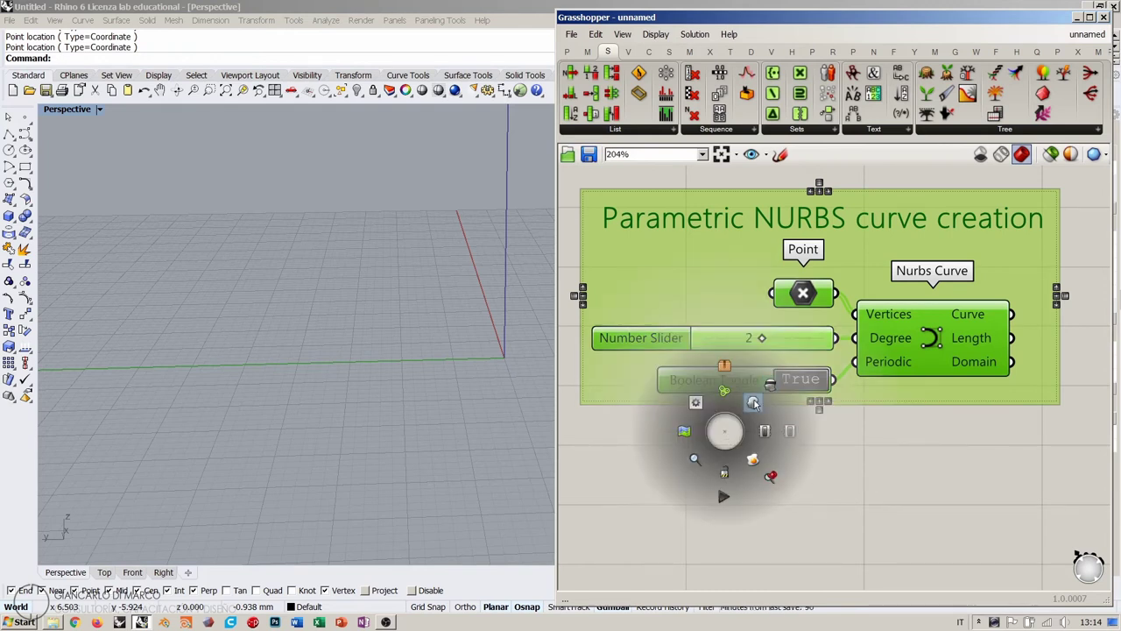
left_click(753, 402)
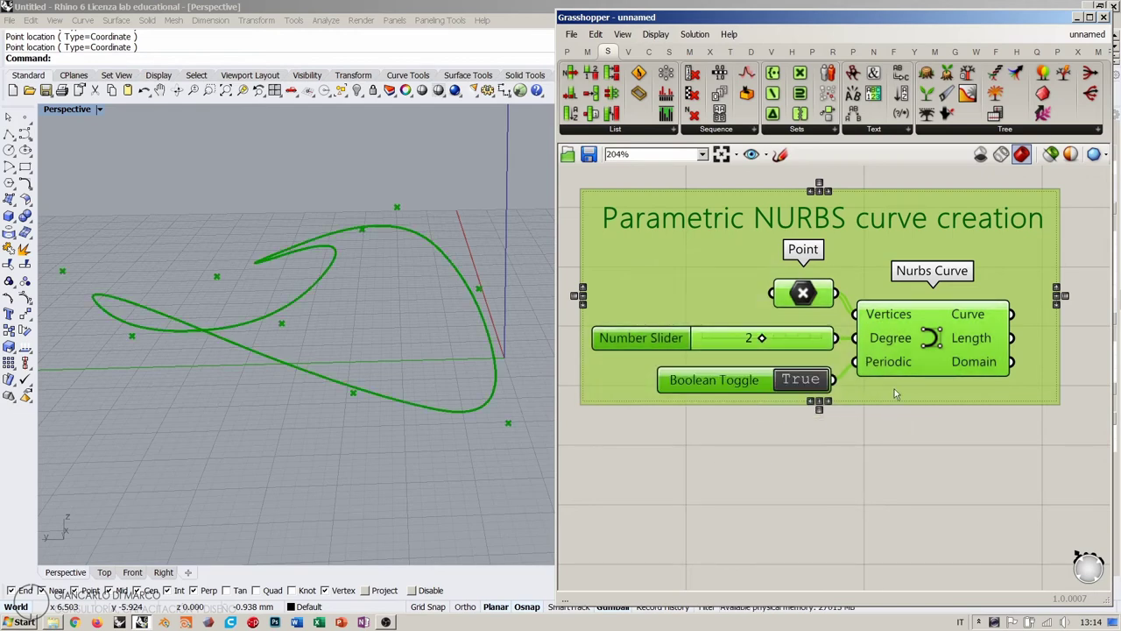
left_click(776, 422)
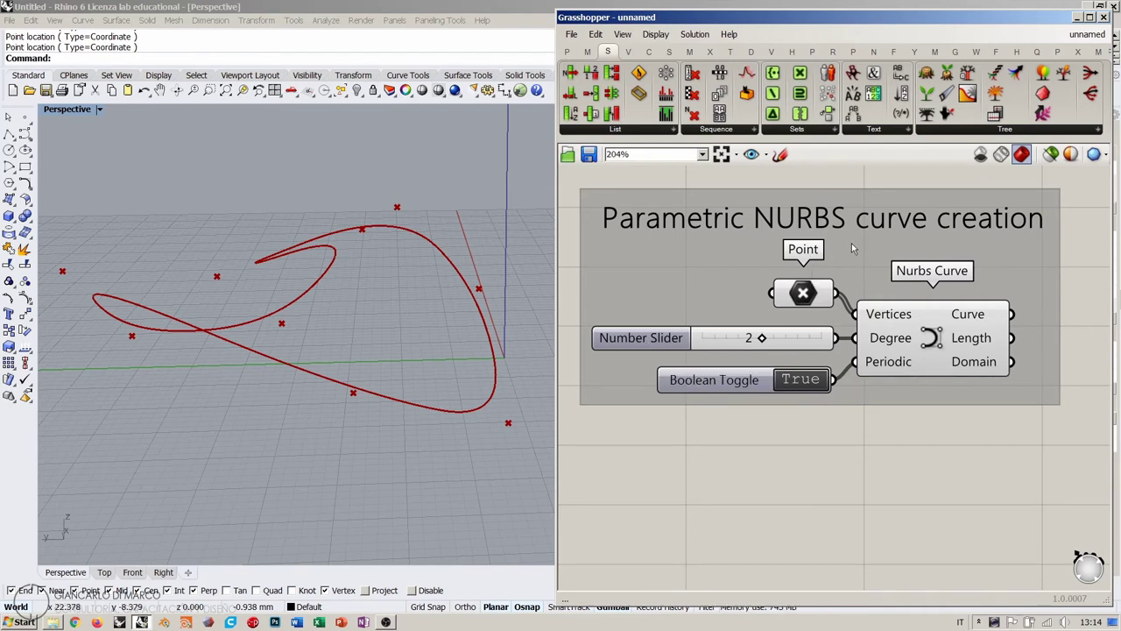
Select the whole group and switch its components' enabled state off and back on.
left_click_drag(1040, 457, 581, 225)
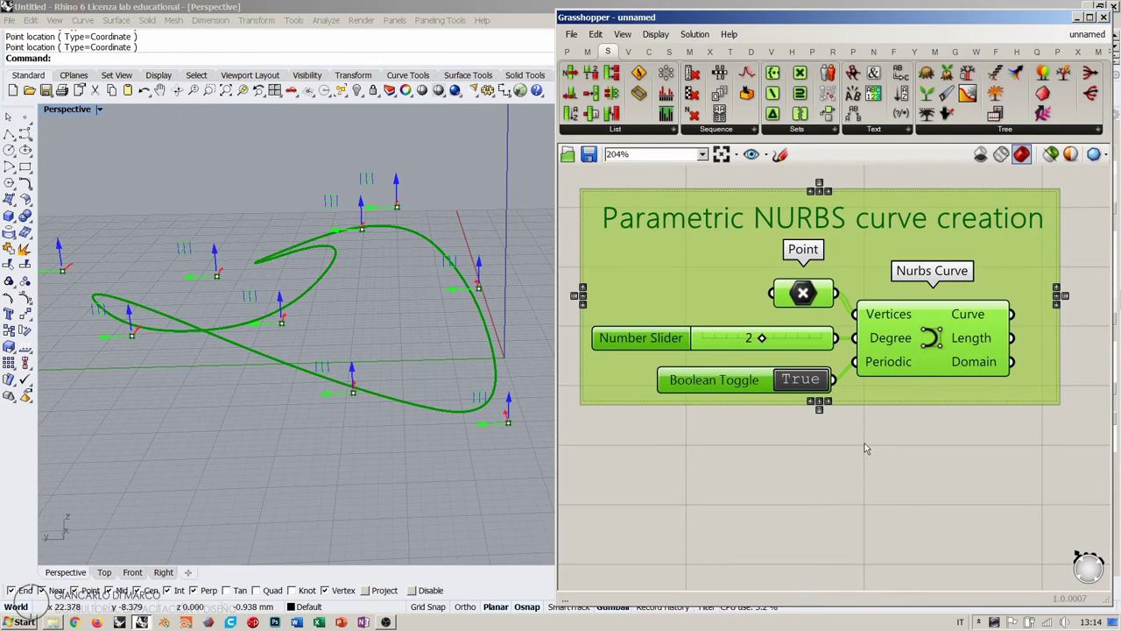
key("ctrl+e")
key("ctrl+e")
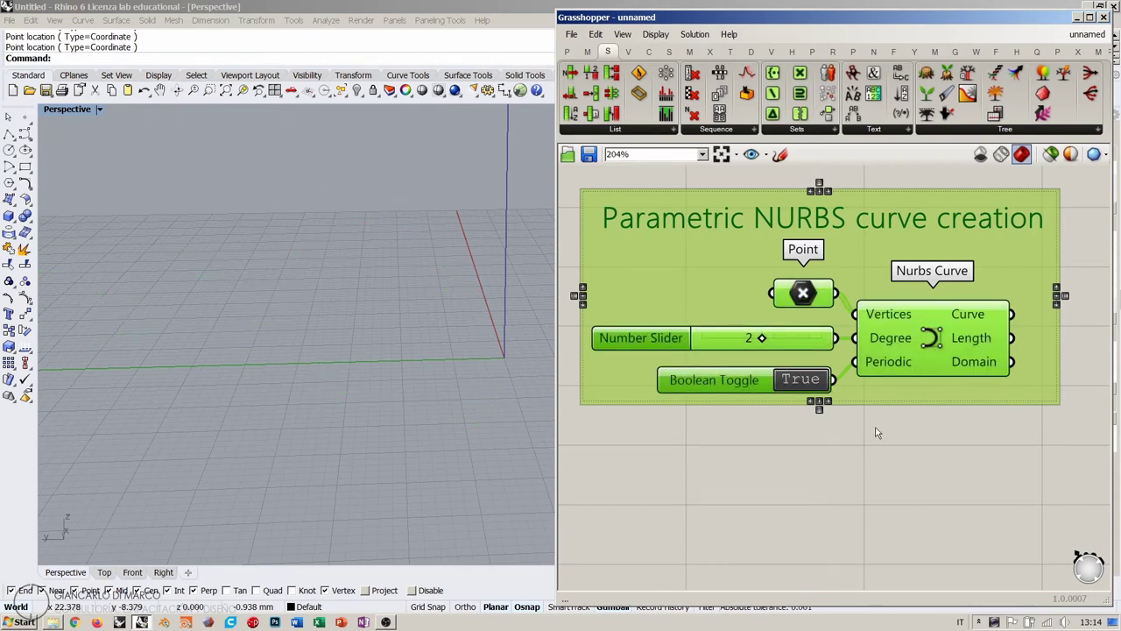
right_click_drag(879, 408, 881, 432)
left_click(1022, 501)
left_click(866, 299)
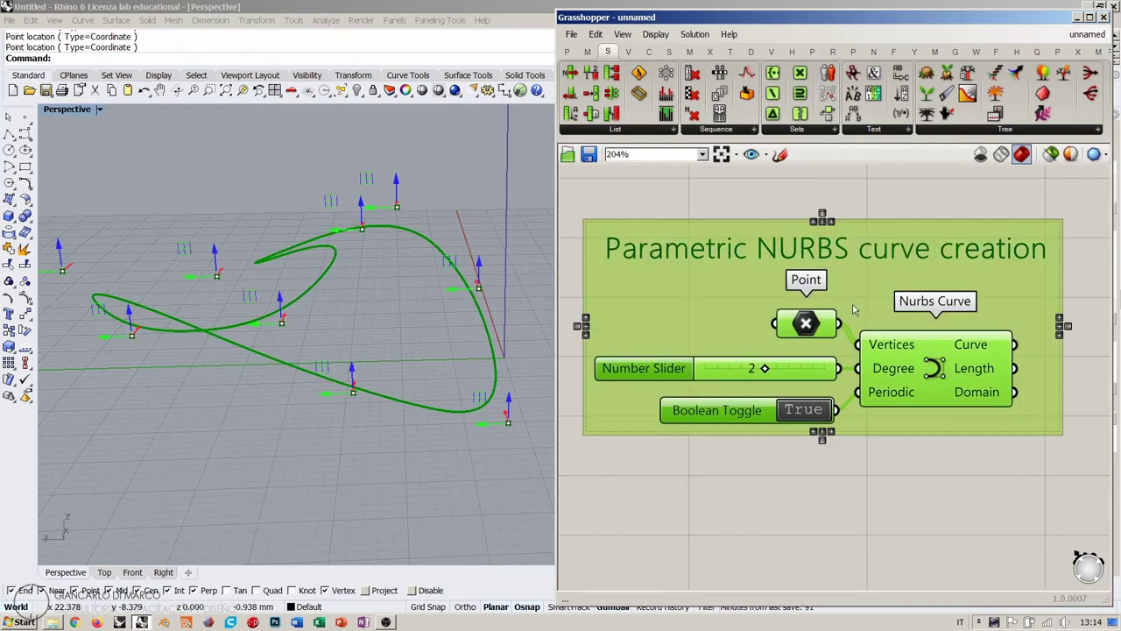
Disable all selected components of the group using the radial menu's solver command.
middle_click(848, 296)
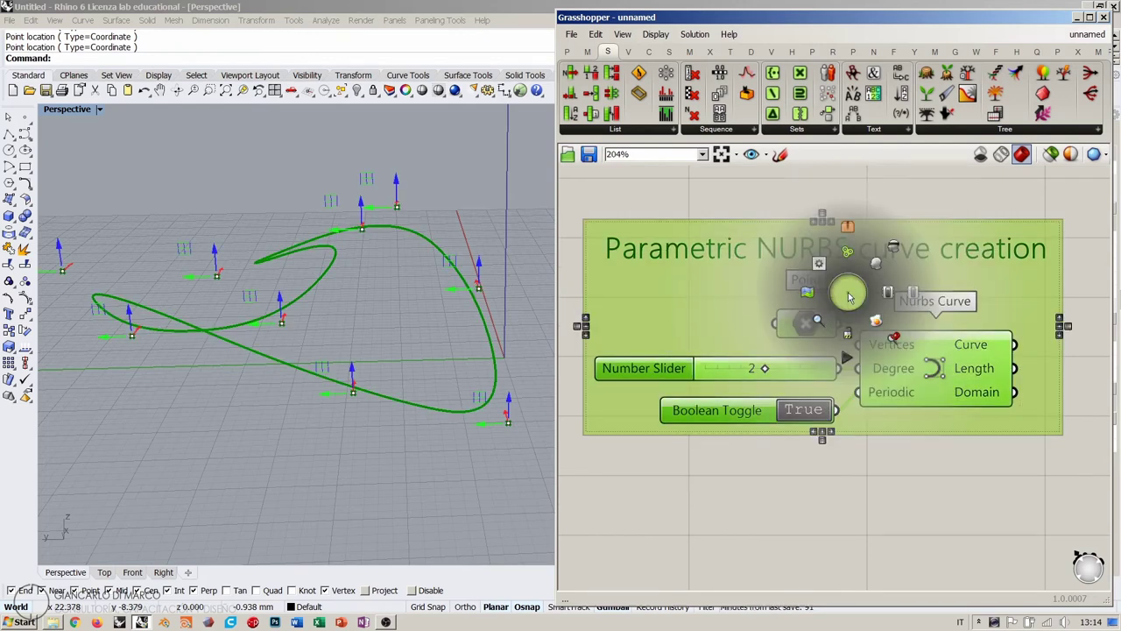
left_click(914, 298)
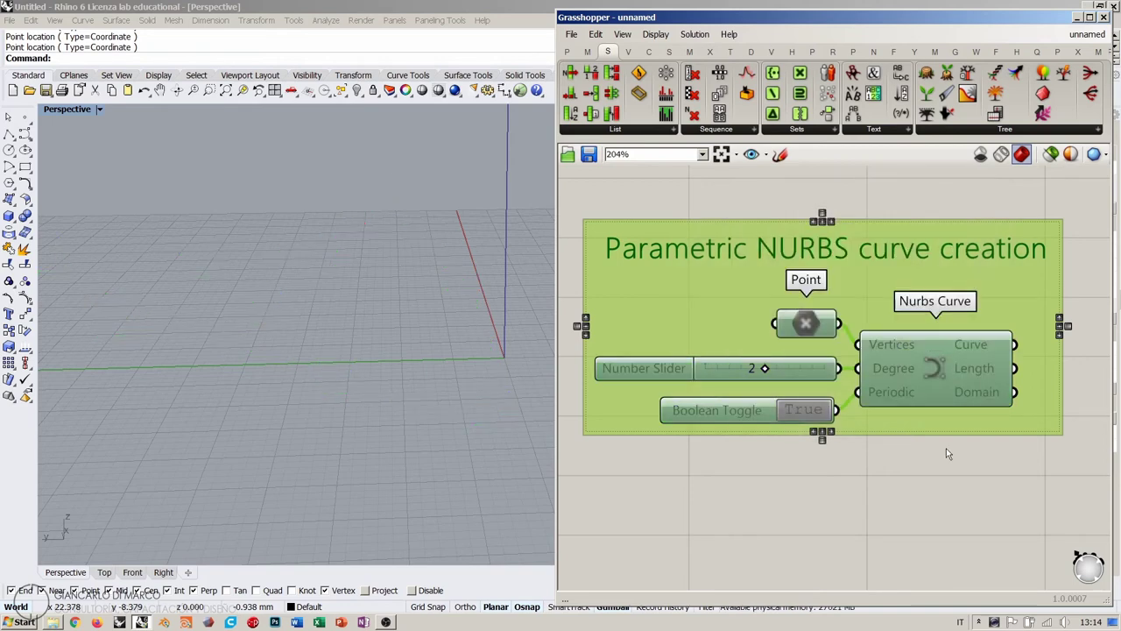
left_click(923, 479)
Select everything on the canvas and enable all components again.
scroll(683, 269, "down", 3)
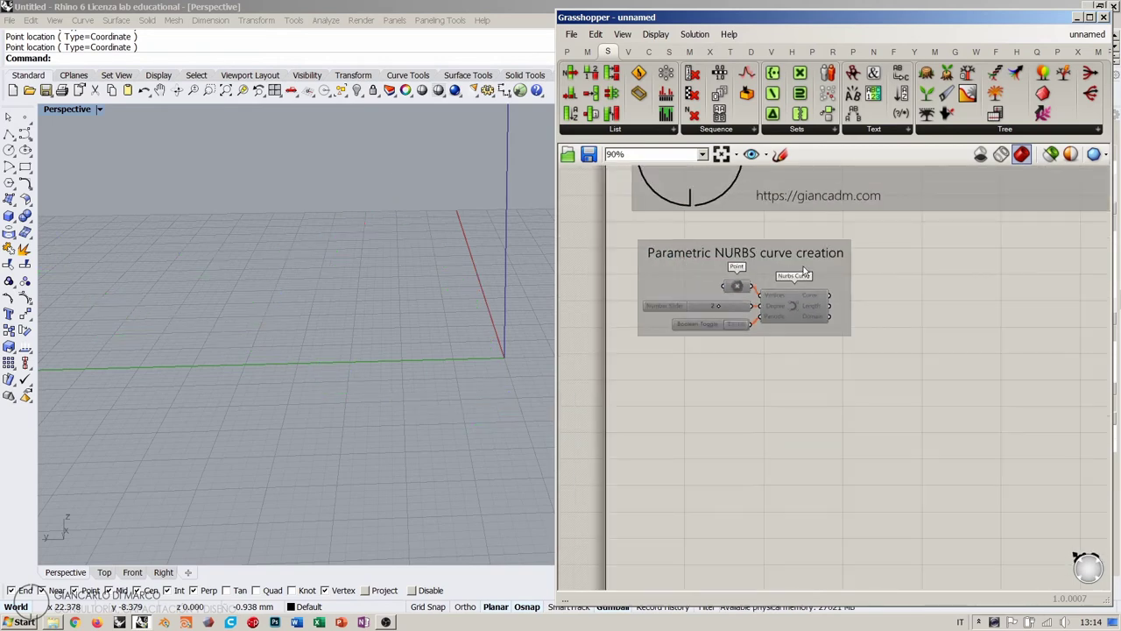
key("ctrl+a")
key("ctrl+e")
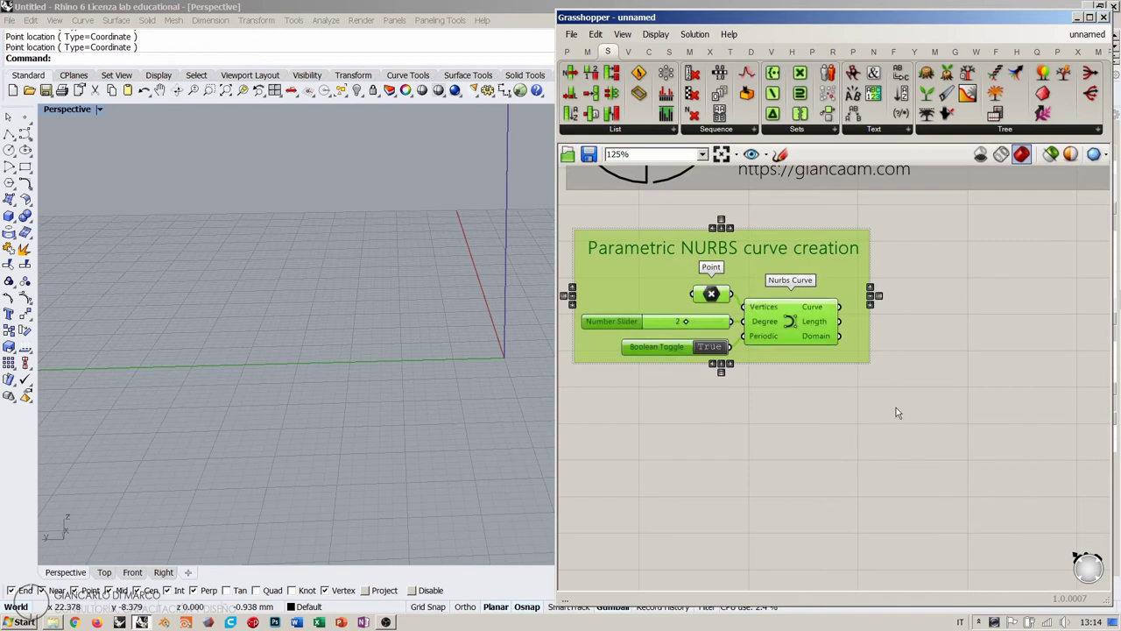
left_click(896, 407)
right_click_drag(802, 342, 807, 330)
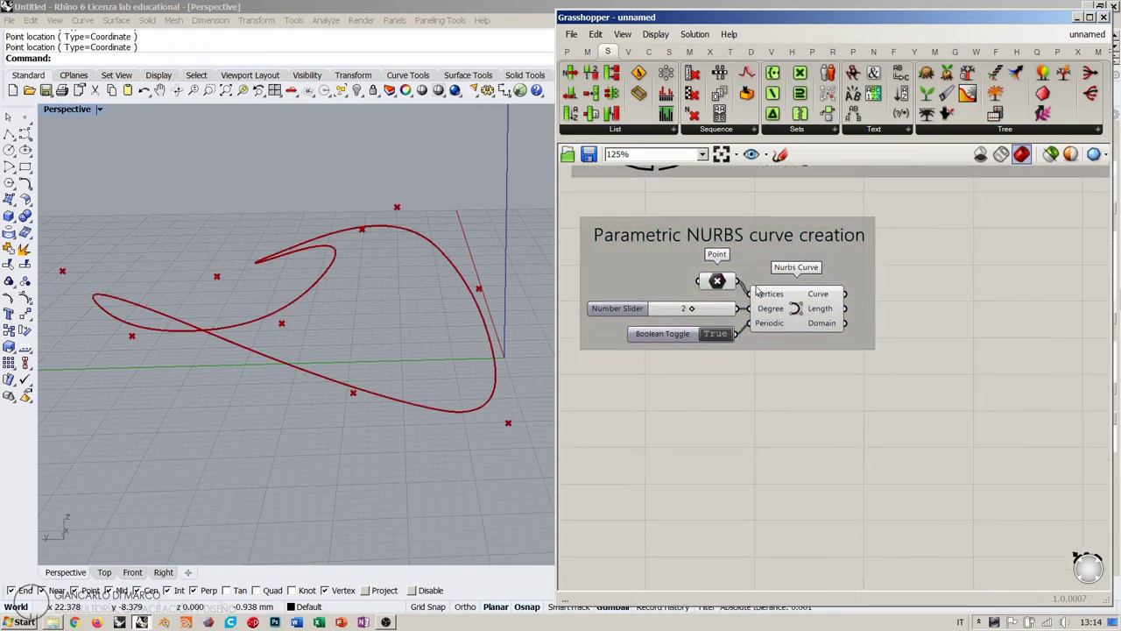
Remove the group around the parametric NURBS curve definition and regroup its title and all components.
left_click(844, 273)
key("Delete")
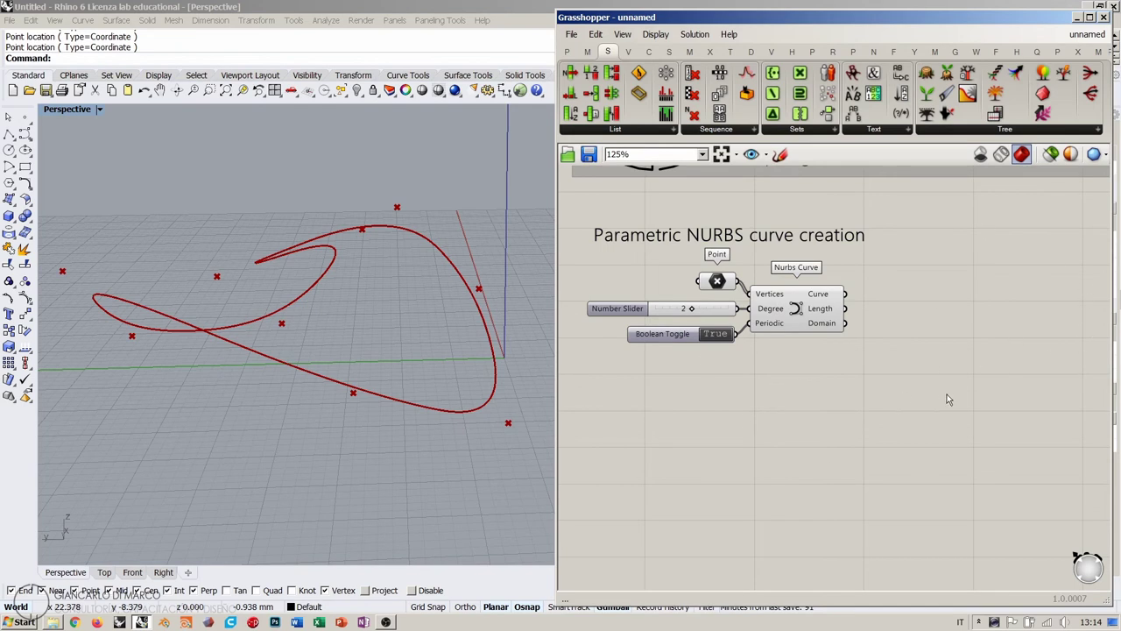
left_click_drag(1019, 438, 554, 210)
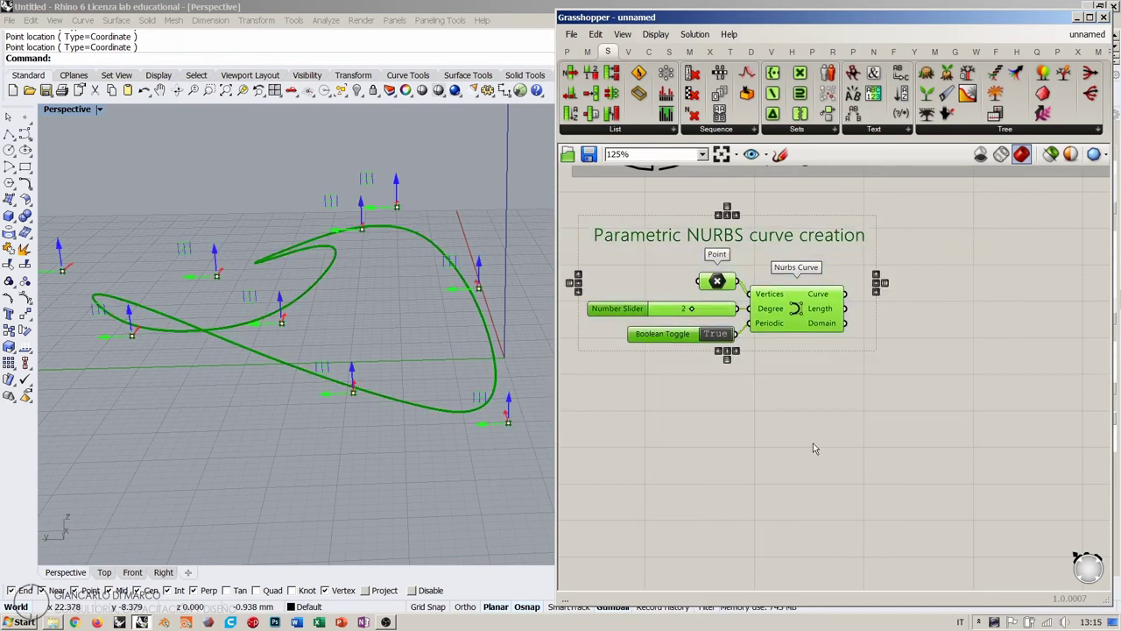
key("ctrl+g")
Disable all components of the NURBS curve definition and shift the whole group slightly up and to the left on the canvas.
key("ctrl+e")
left_click(798, 428)
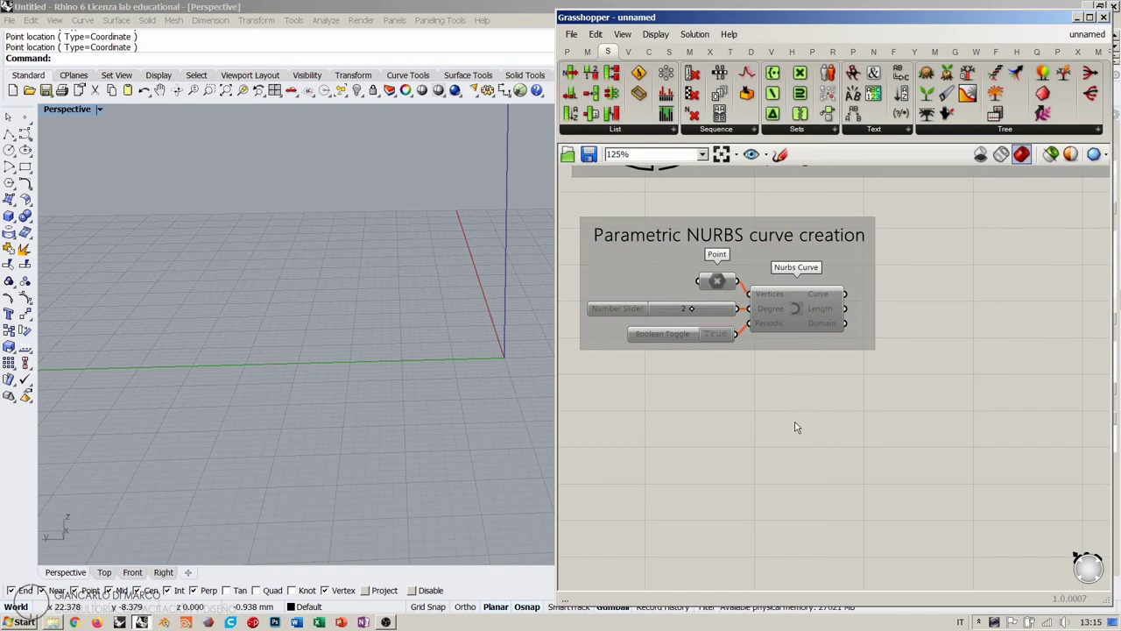
left_click_drag(645, 273, 640, 259)
left_click(700, 428)
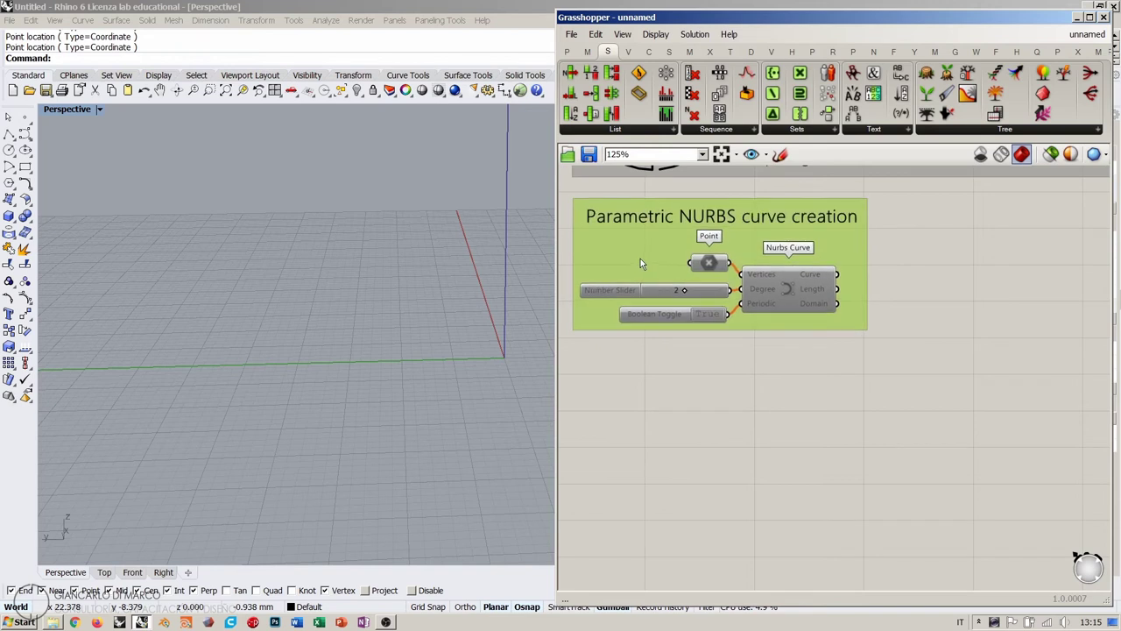
left_click(716, 417)
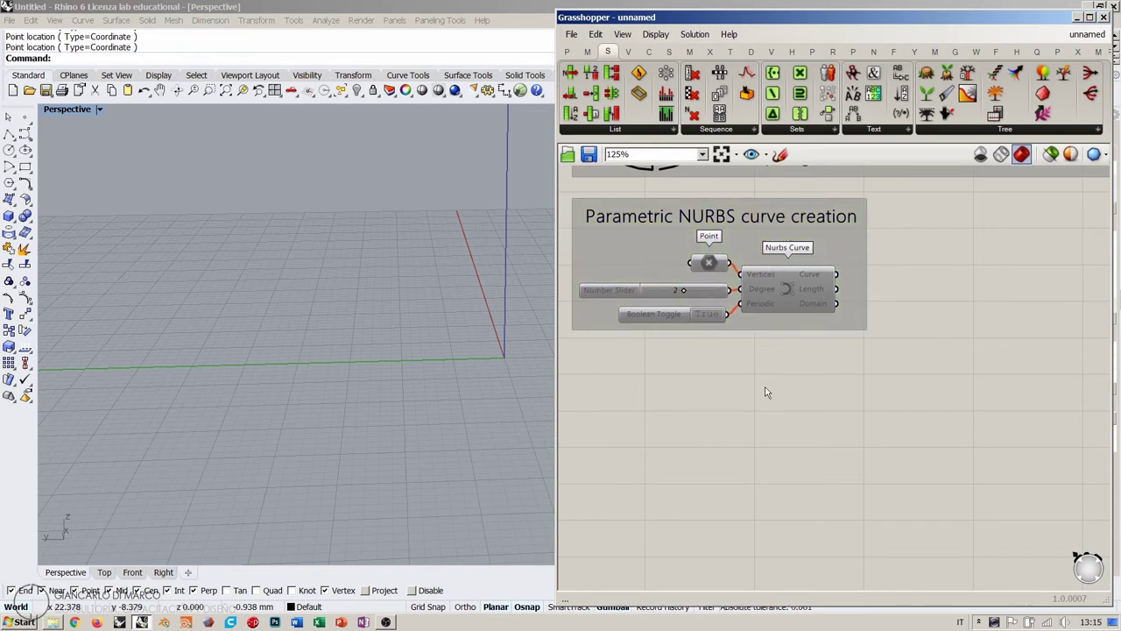
left_click(566, 51)
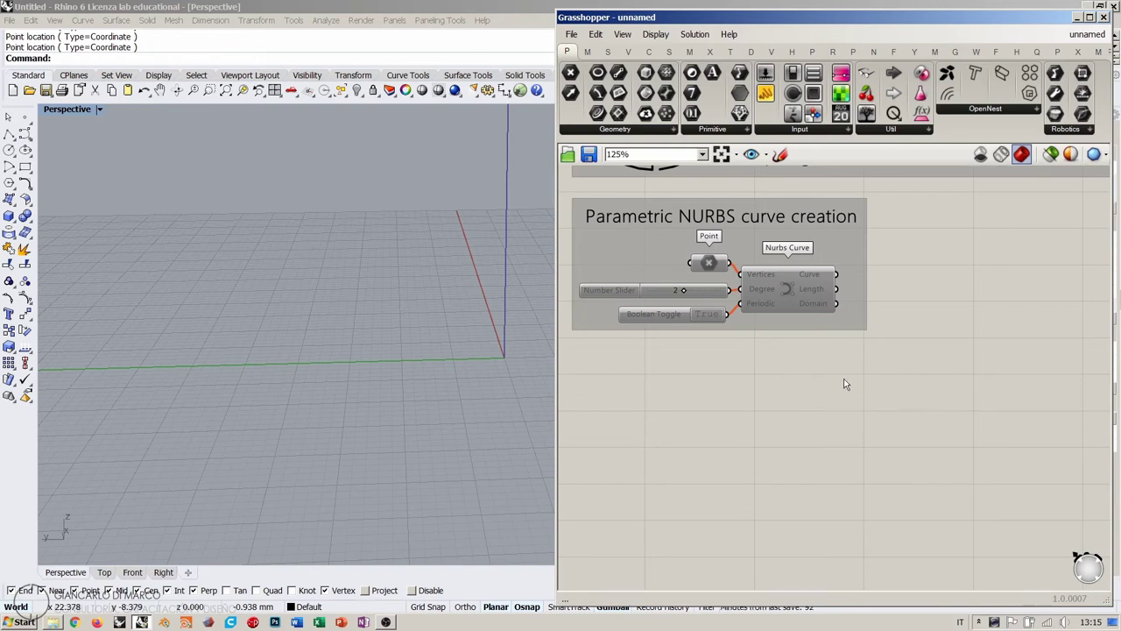
right_click_drag(844, 383, 827, 350)
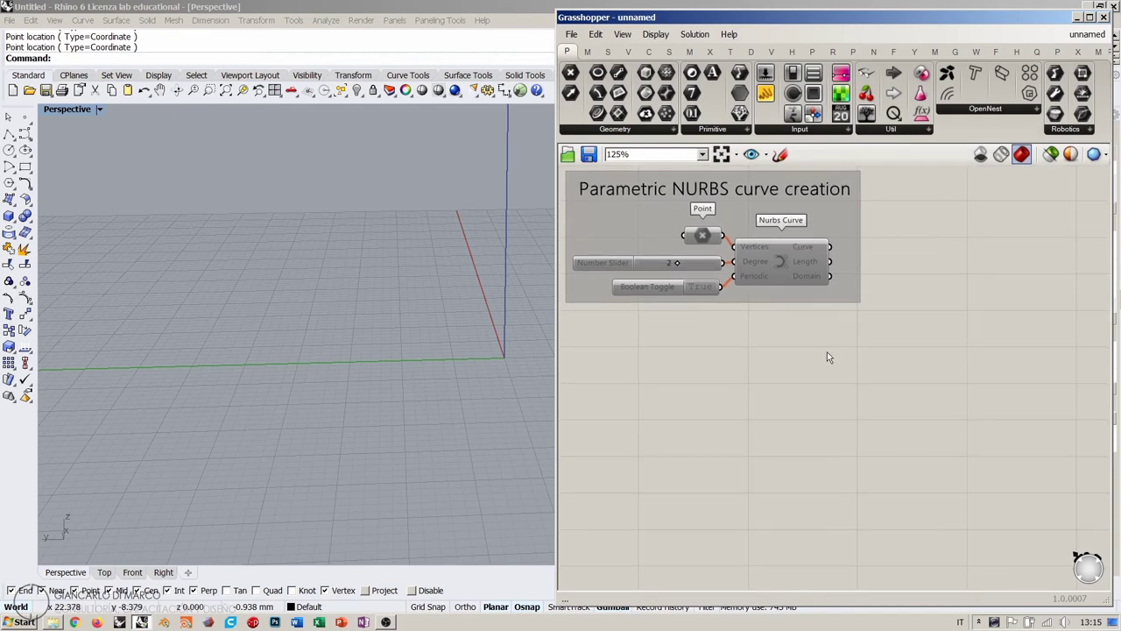
right_click_drag(419, 384, 385, 422)
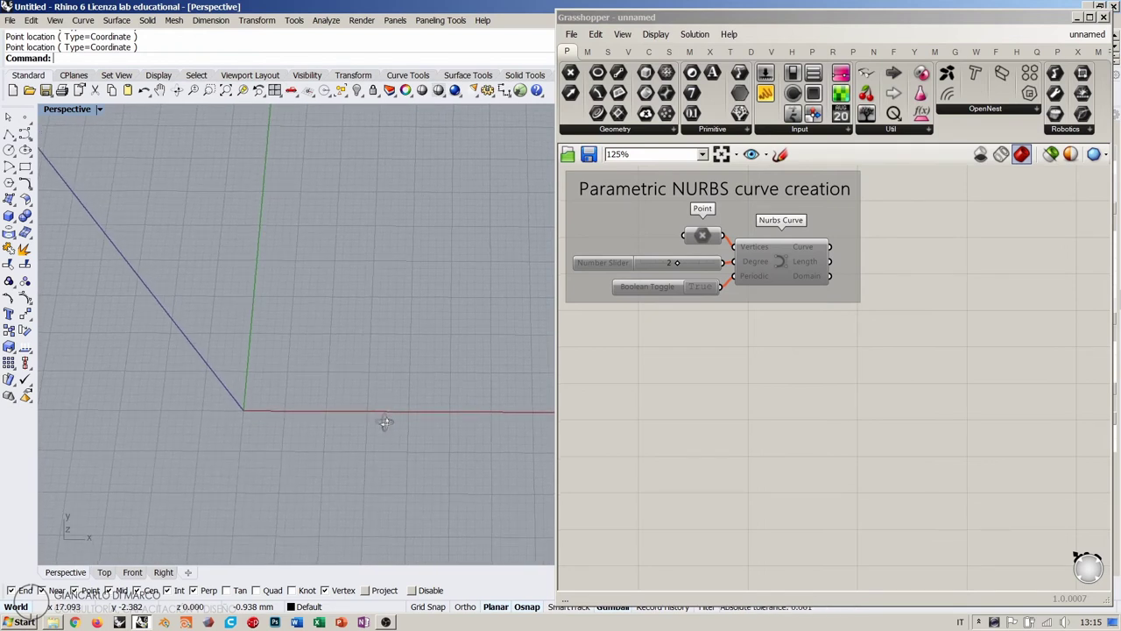
right_click_drag(384, 422, 386, 422)
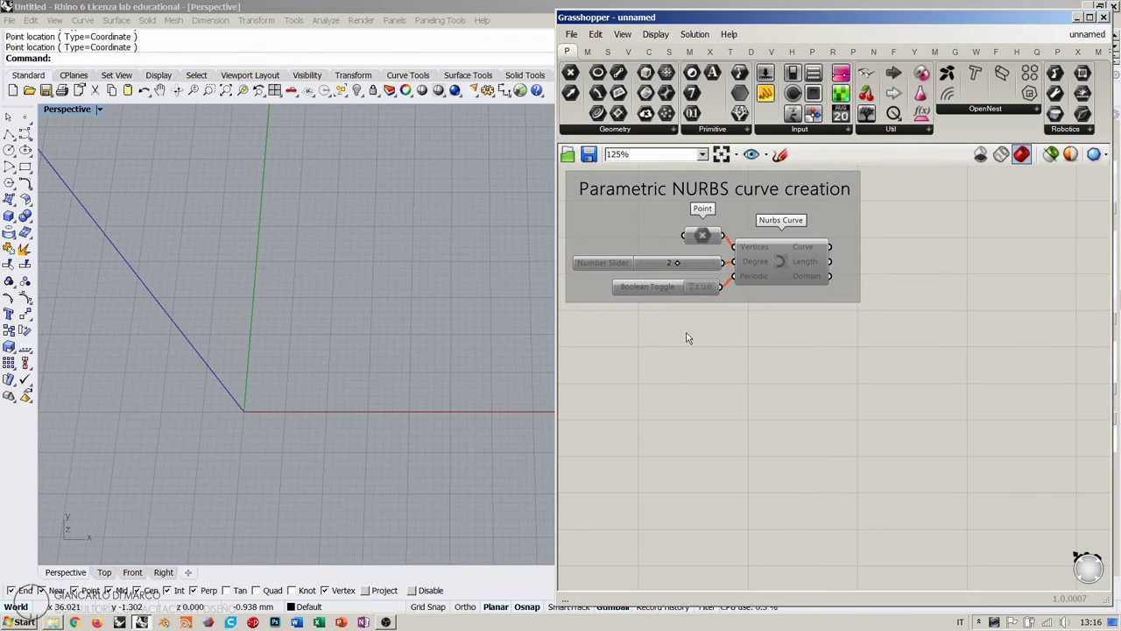
Add a Scribble note to the empty canvas area below the NURBS curve group.
scroll(687, 338, "up", 3)
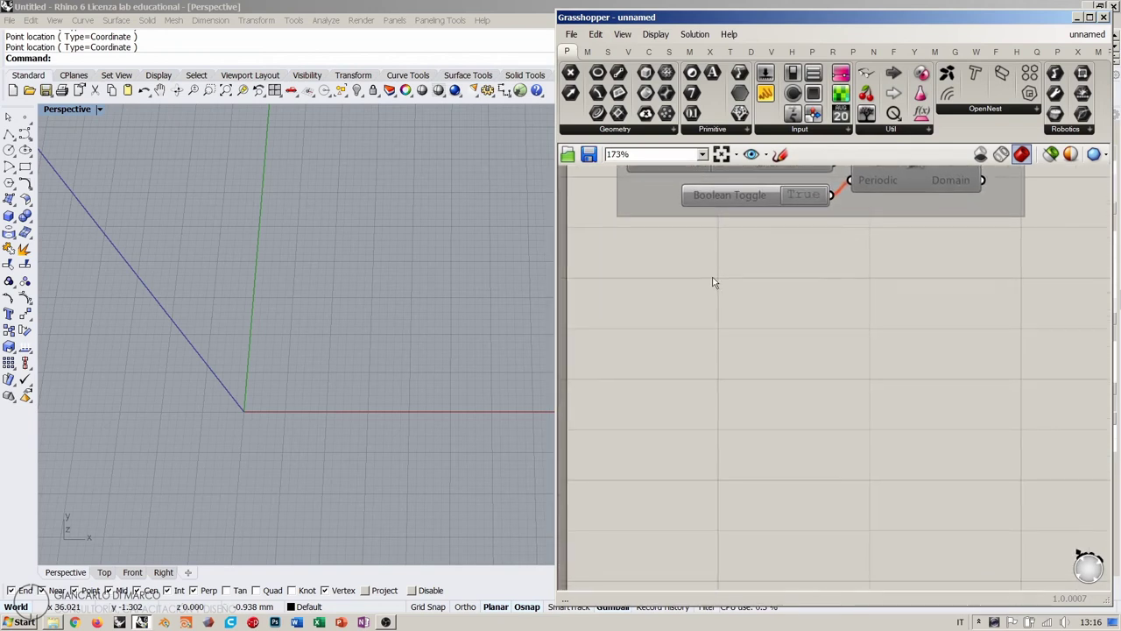
double_click(740, 316)
type("scribble")
key("Return")
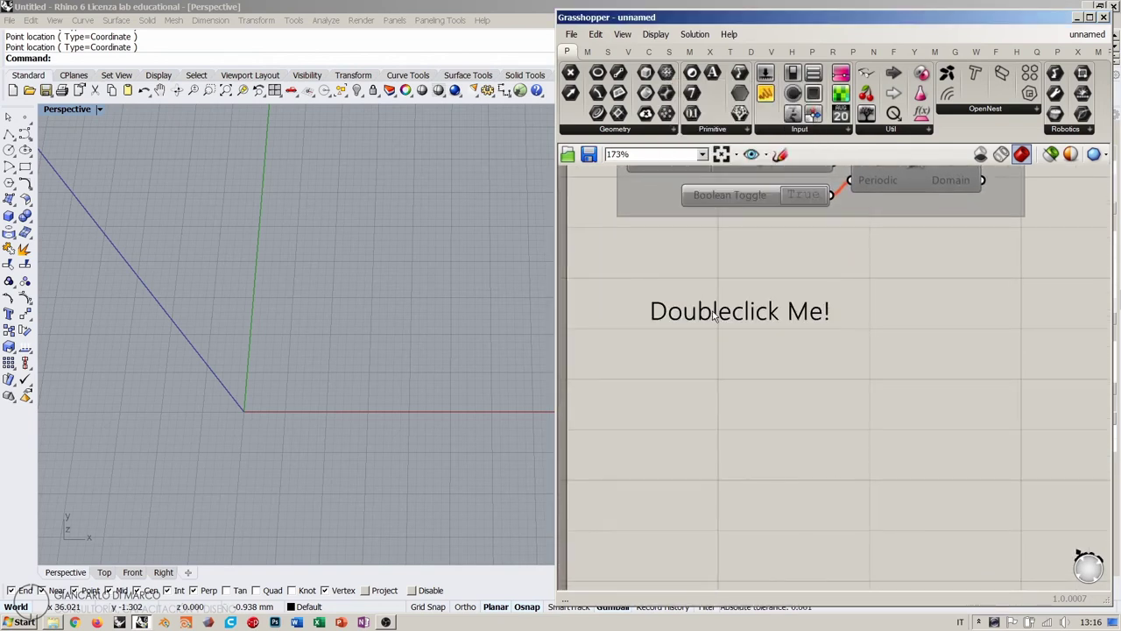
Replace the scribble's text with the heading "ATTRACTORS" and a first list line "1. Concentrated".
double_click(709, 278)
key("ctrl+a")
type("A")
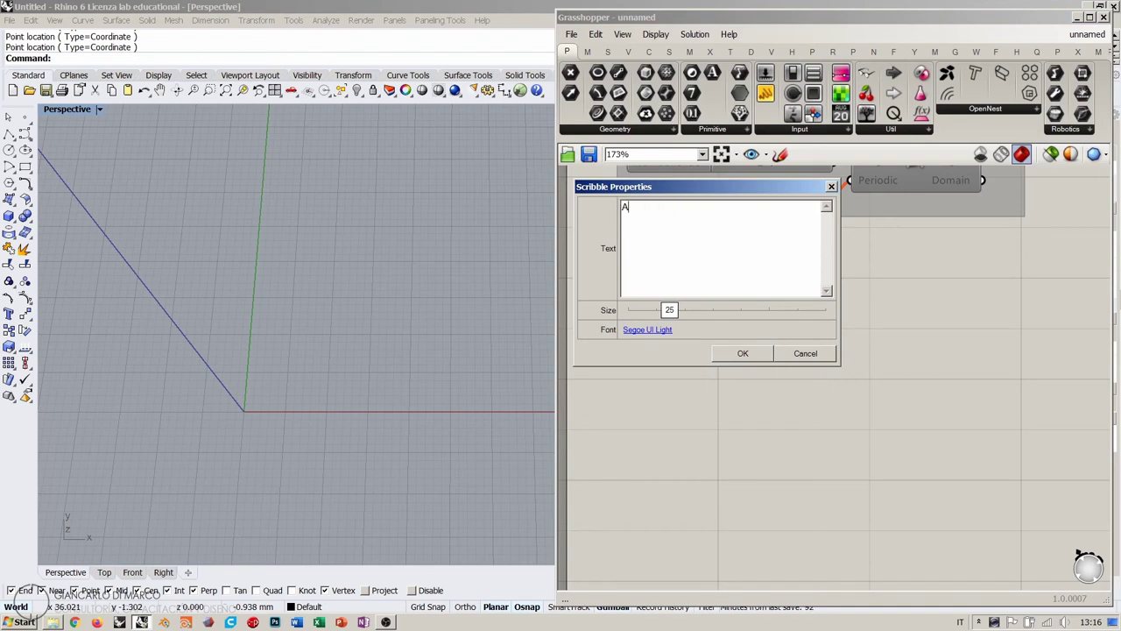
type("TTRACTORS")
key("Return")
type("1.")
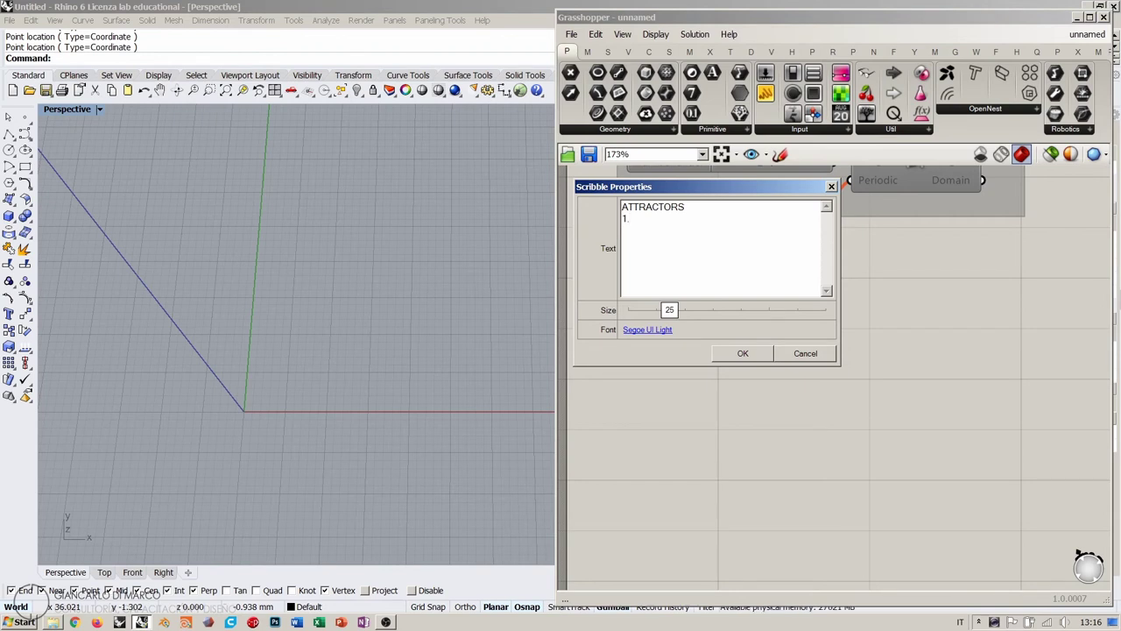
type(" Concentrated")
key("Return")
Add the lines "2. Diffused" and "3. Vector (3D)" to the scribble's text and apply it.
type("2. Dif")
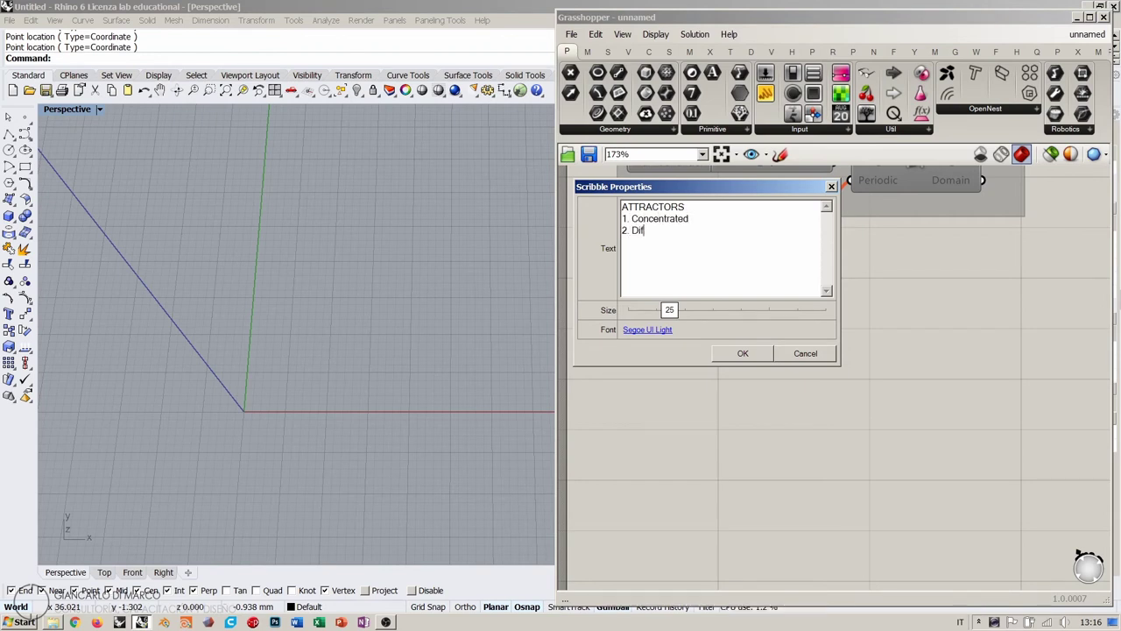
type("fused")
key("Return")
type("3 Veco")
key("BackSpace")
type("3D)")
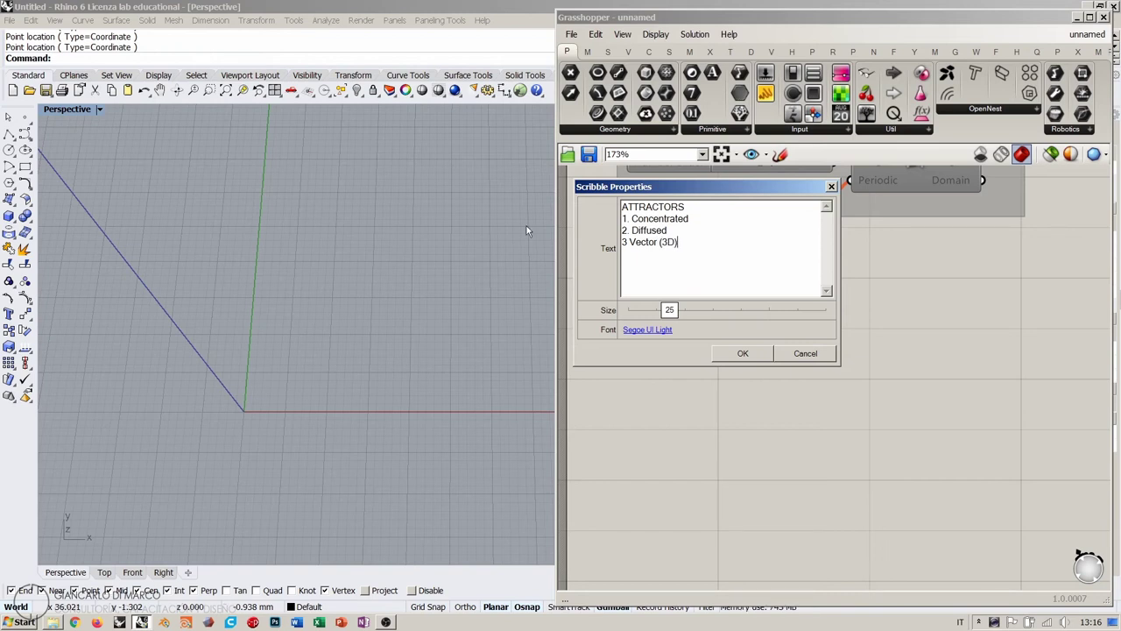
left_click(626, 242)
type(".")
left_click(743, 354)
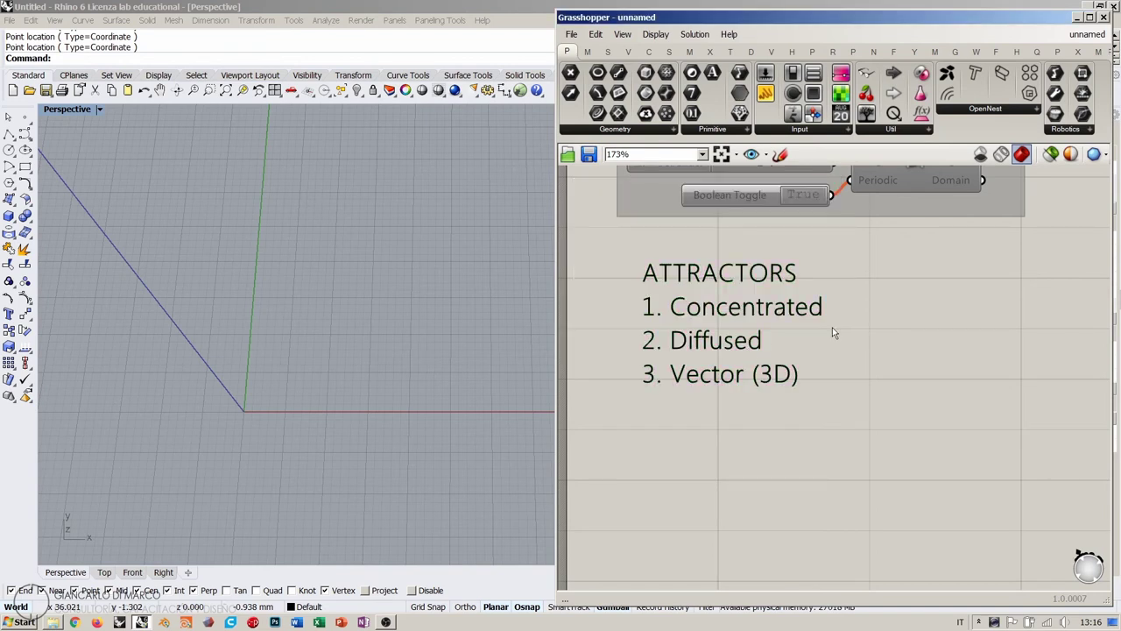
Move the ATTRACTORS note up and left so it sits closely below the NURBS curve group.
scroll(745, 324, "down", 2)
left_click_drag(678, 296, 666, 286)
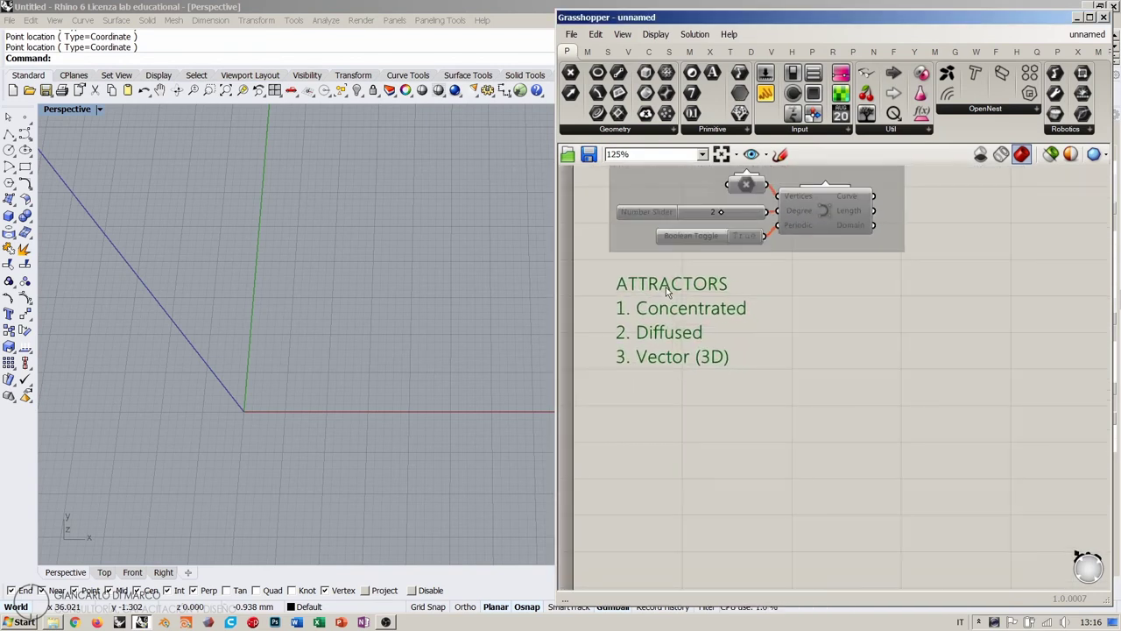
left_click(803, 348)
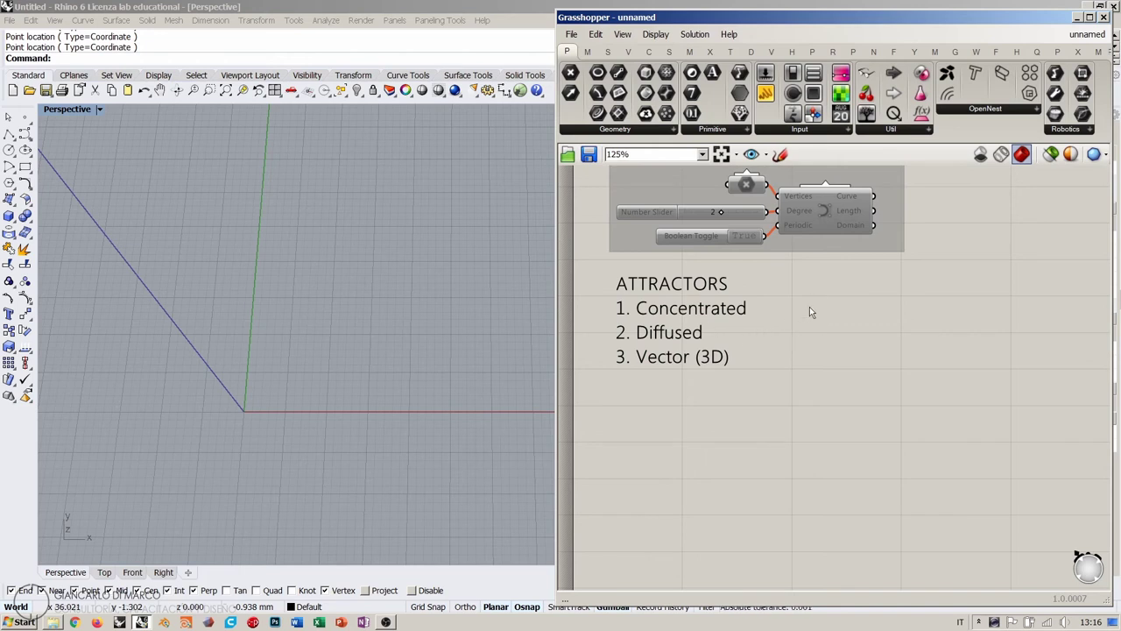
Add a second Scribble note below the ATTRACTORS list and move it roughly under the list.
right_click_drag(809, 310, 770, 359)
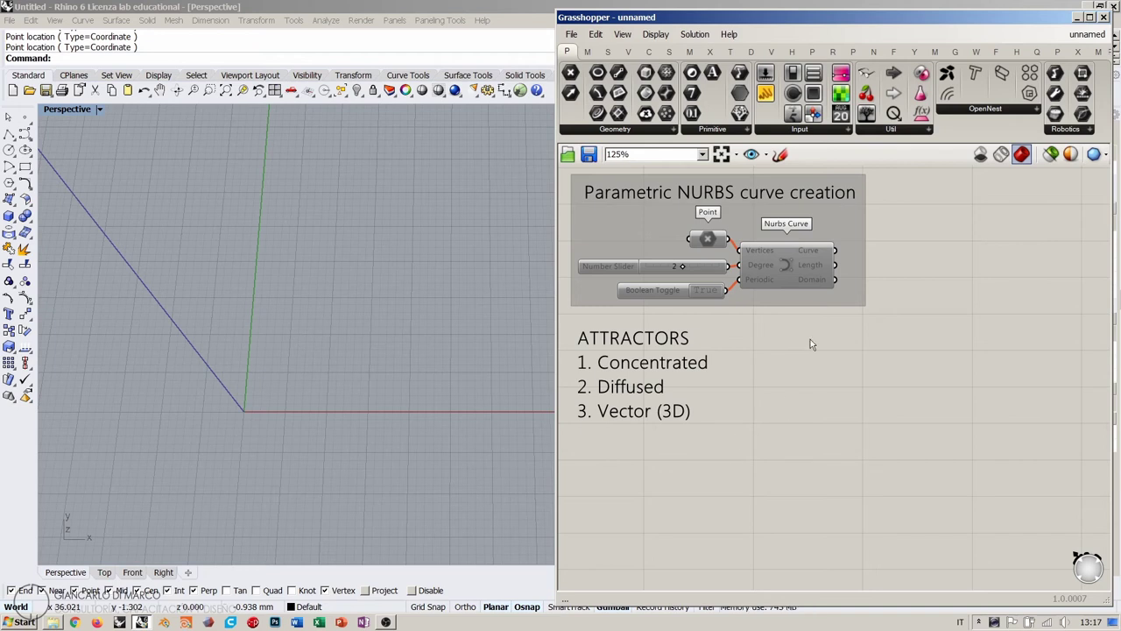
right_click_drag(825, 339, 942, 363)
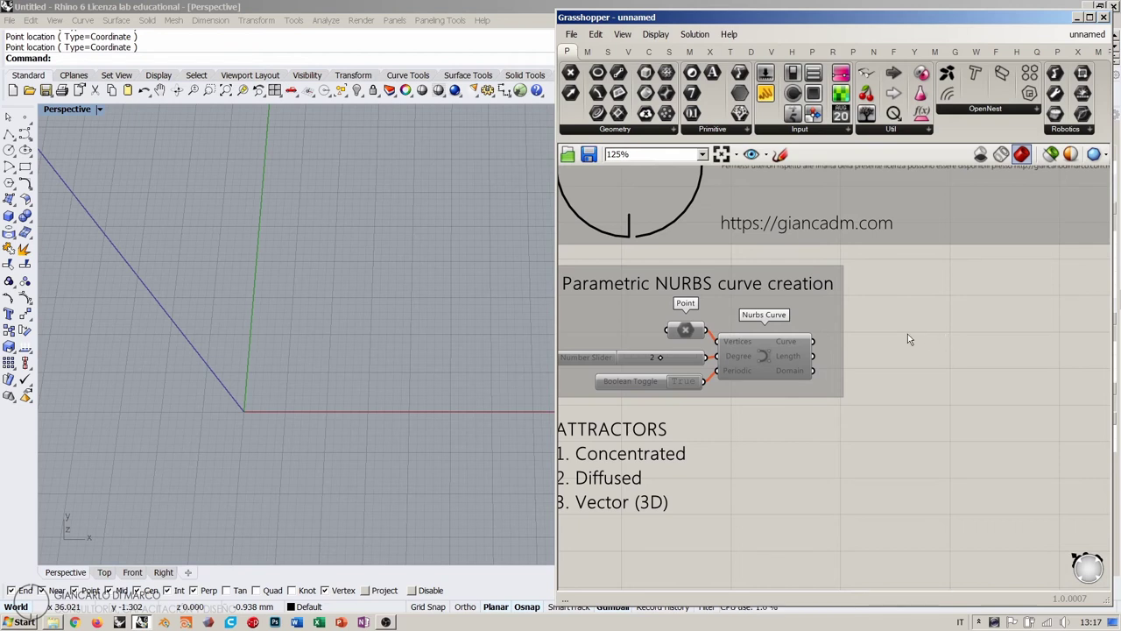
right_click_drag(870, 492, 926, 313)
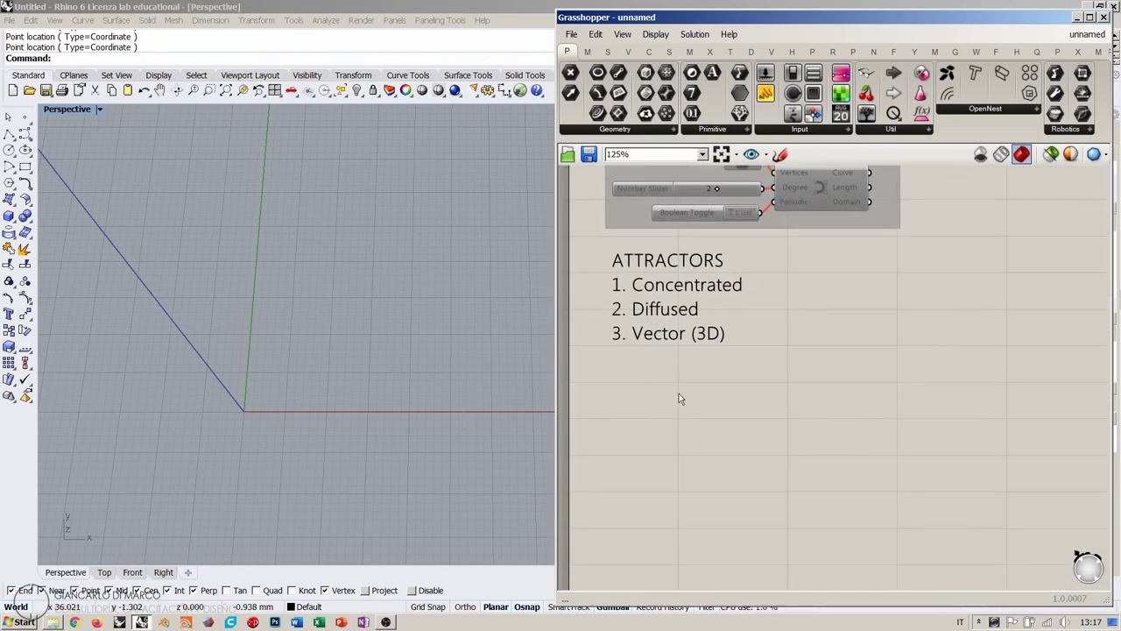
double_click(626, 350)
type("scr")
left_click(599, 333)
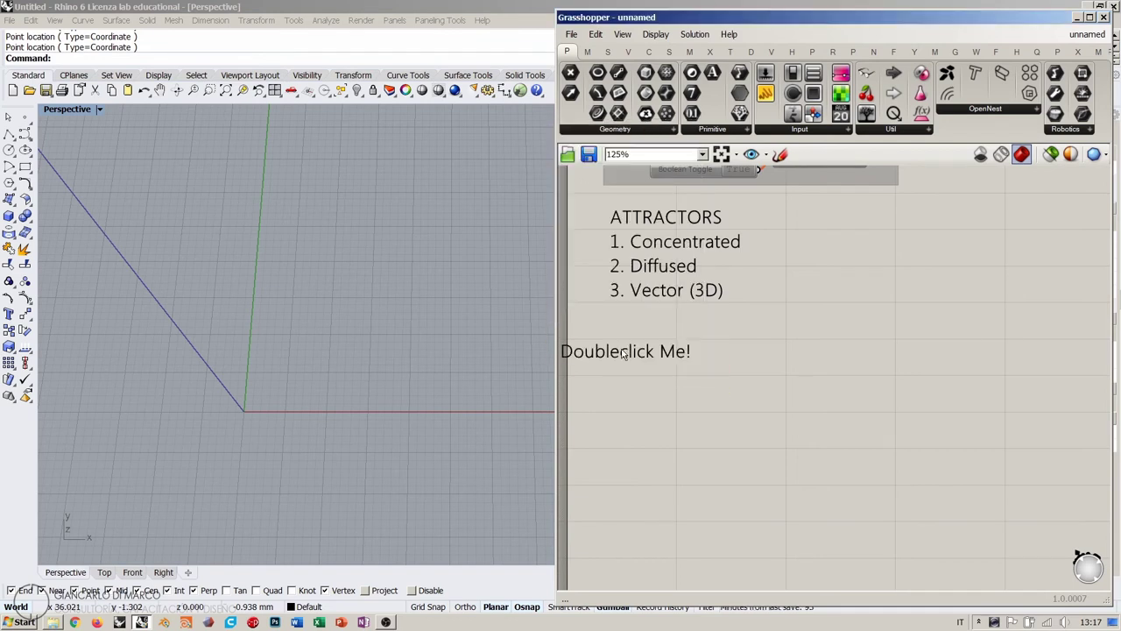
left_click_drag(604, 352, 666, 352)
Set the new scribble's text to "1. Concentrated attractors - Point" and align it with the ATTRACTORS list above.
double_click(666, 351)
type("1")
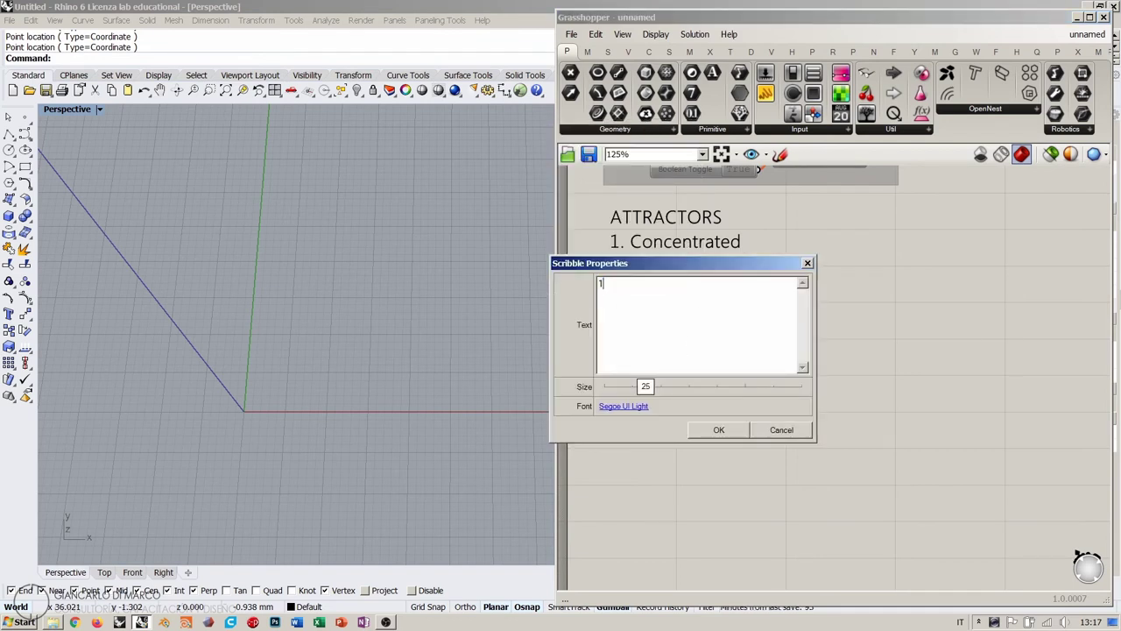
type(". Concentrated a")
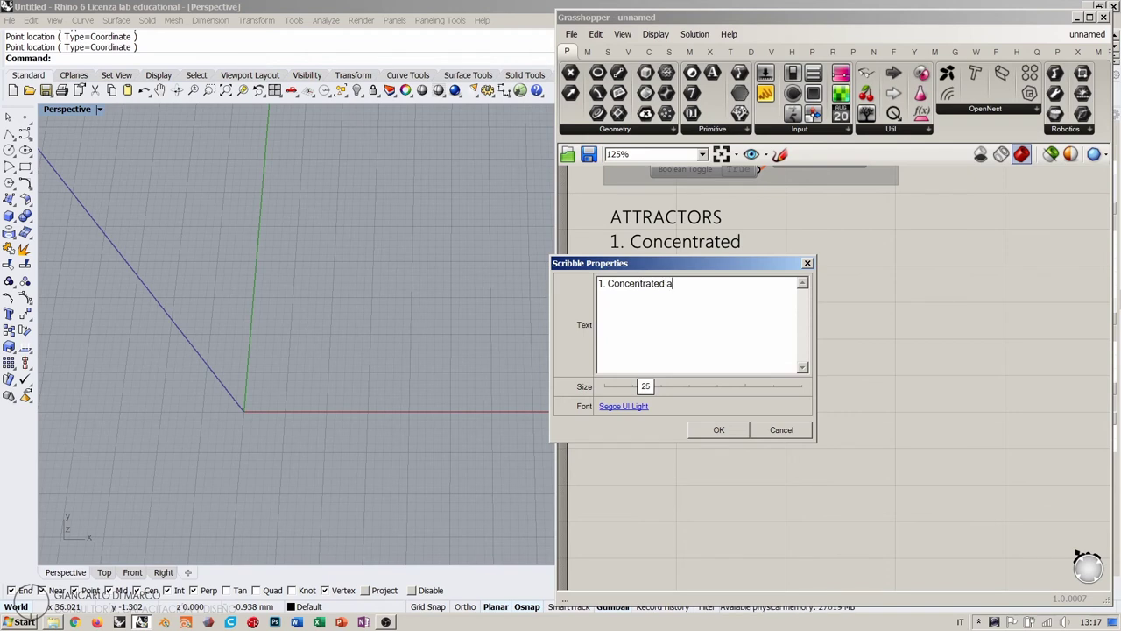
type("ttractors - Point")
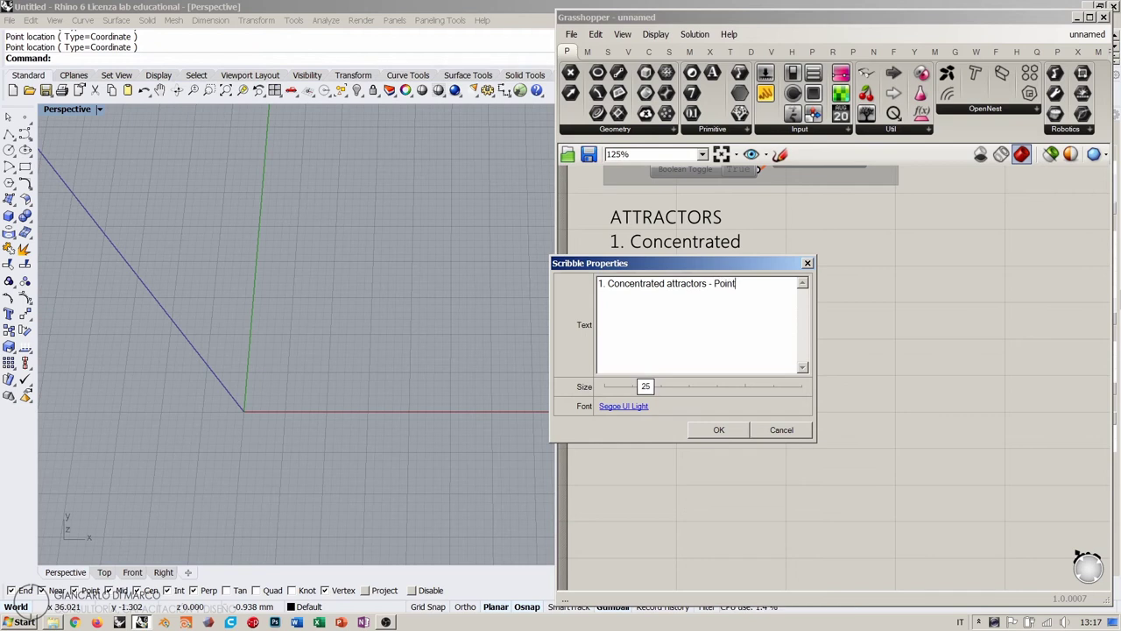
left_click(723, 429)
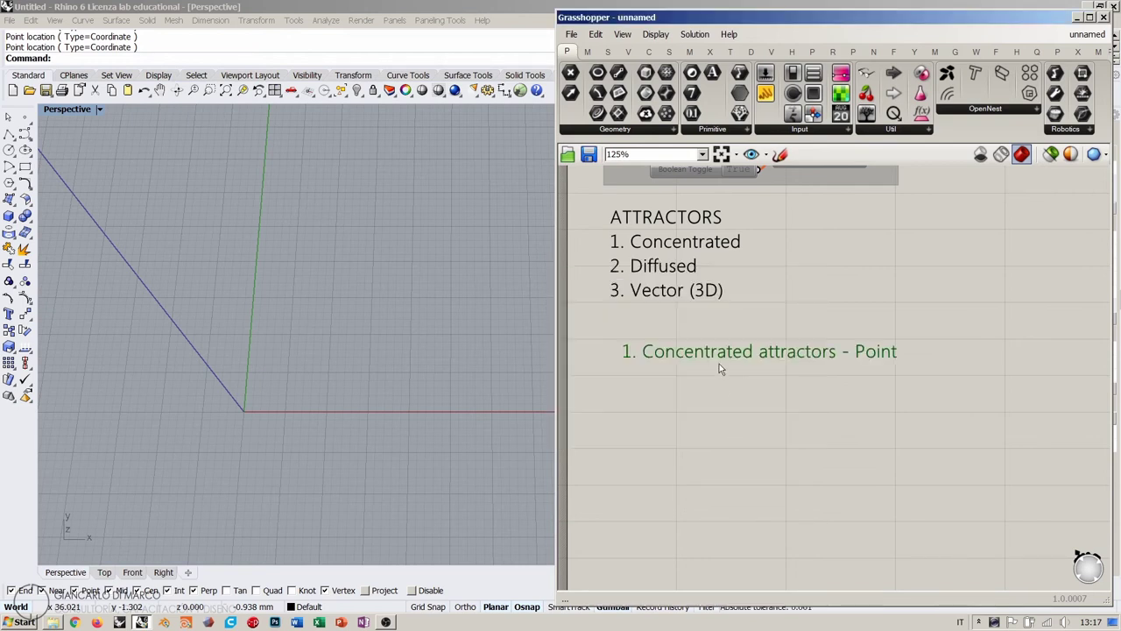
left_click_drag(707, 355, 696, 349)
left_click(705, 384)
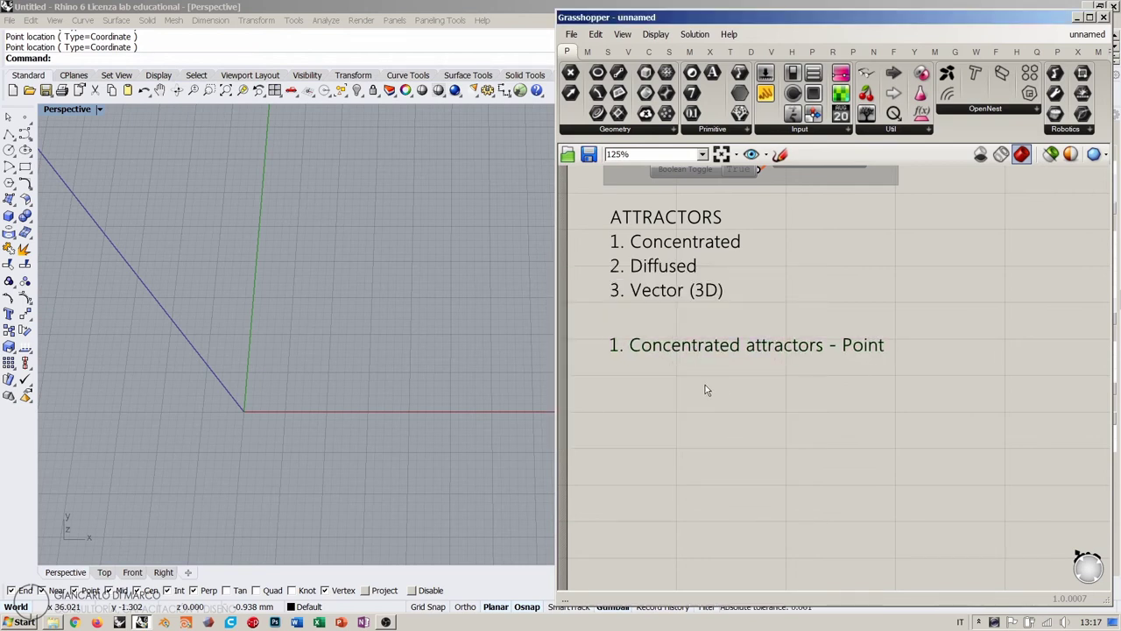
Switch the Rhino viewport to the Top view and nudge the concentrated attractors heading slightly closer to the list.
right_click_drag(712, 396, 721, 326)
left_click(104, 572)
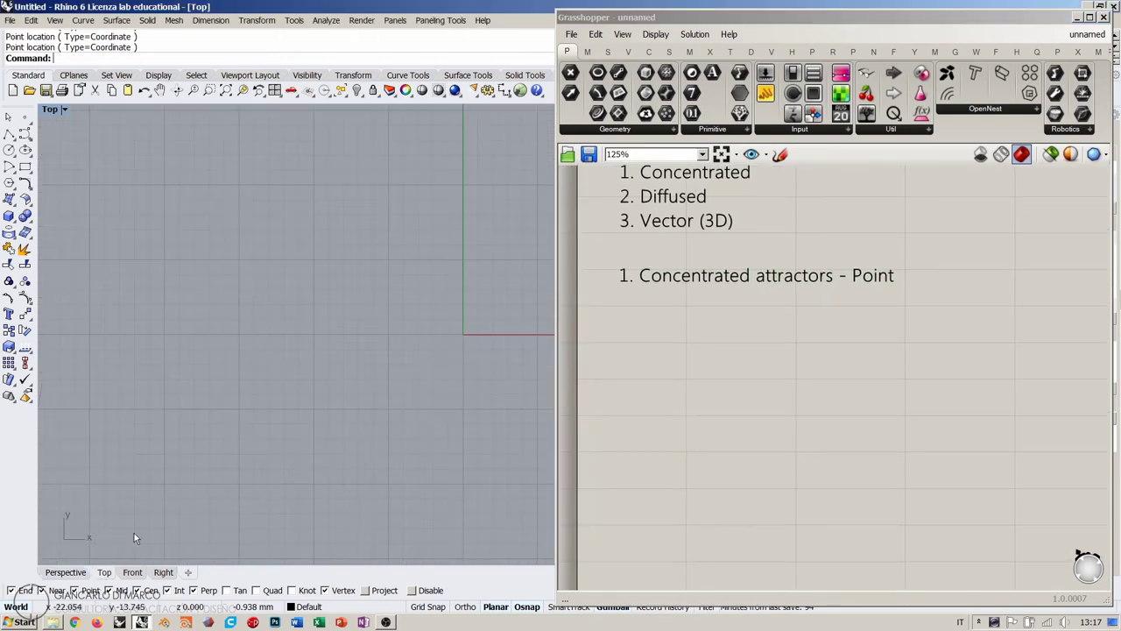
scroll(171, 468, "down", 3)
left_click(721, 353)
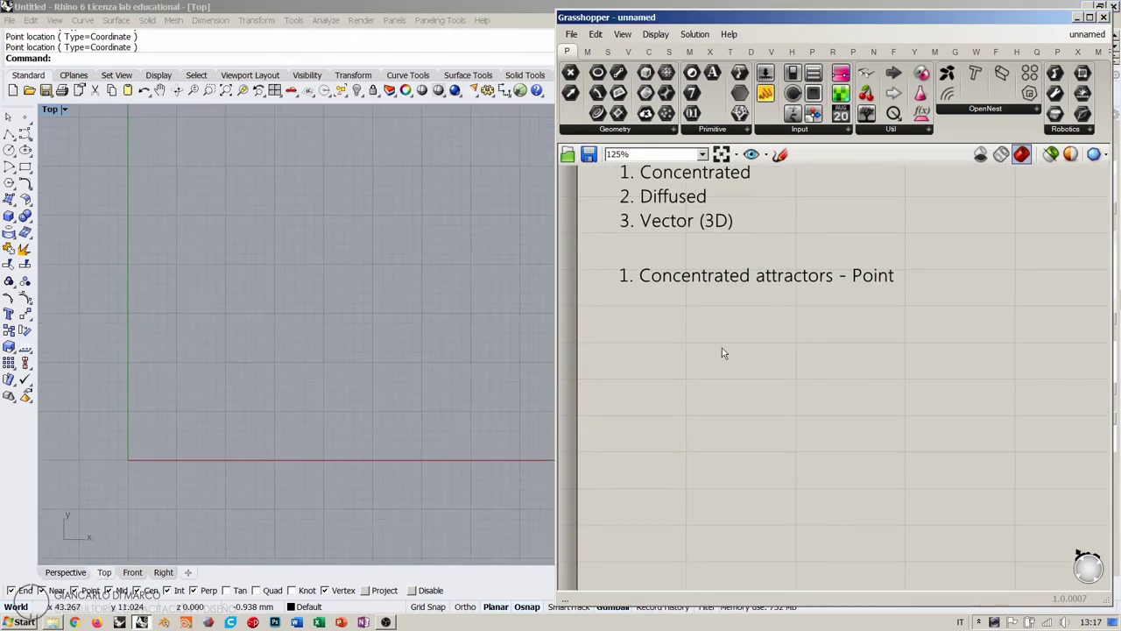
left_click_drag(665, 279, 665, 276)
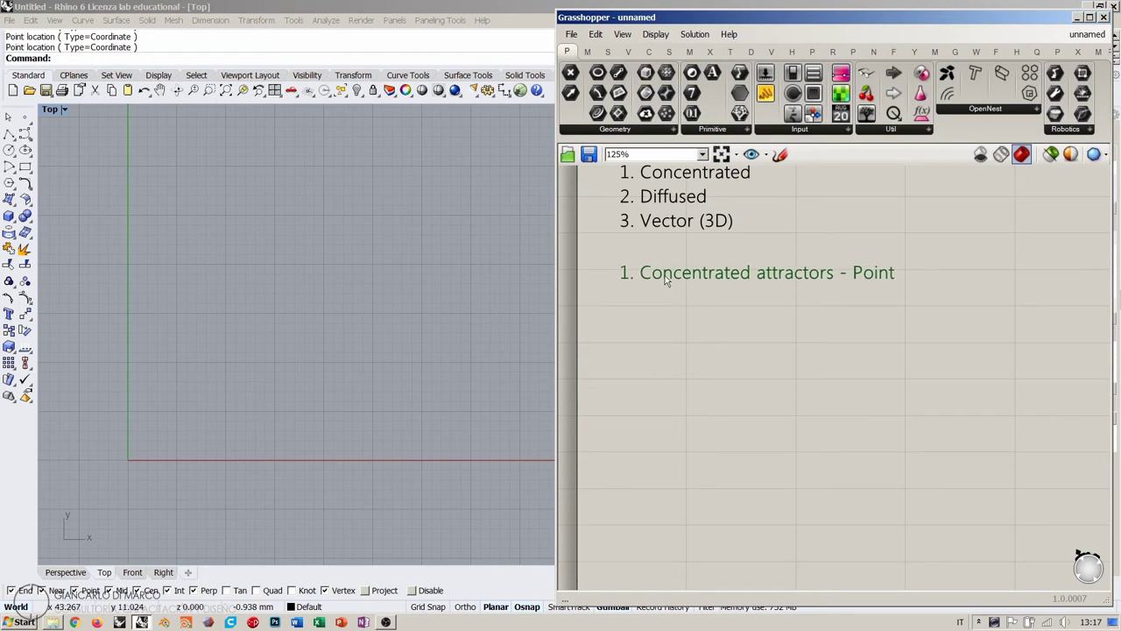
left_click(663, 343)
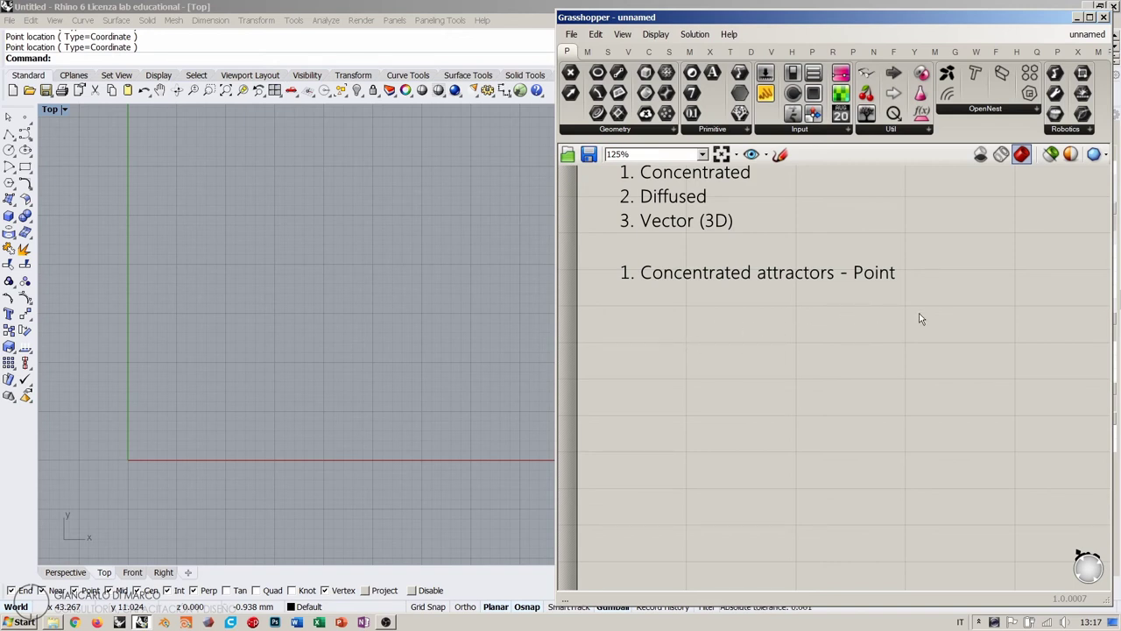
Add a Point parameter below the "1. Concentrated attractors - Point" heading.
double_click(682, 339)
type("pon")
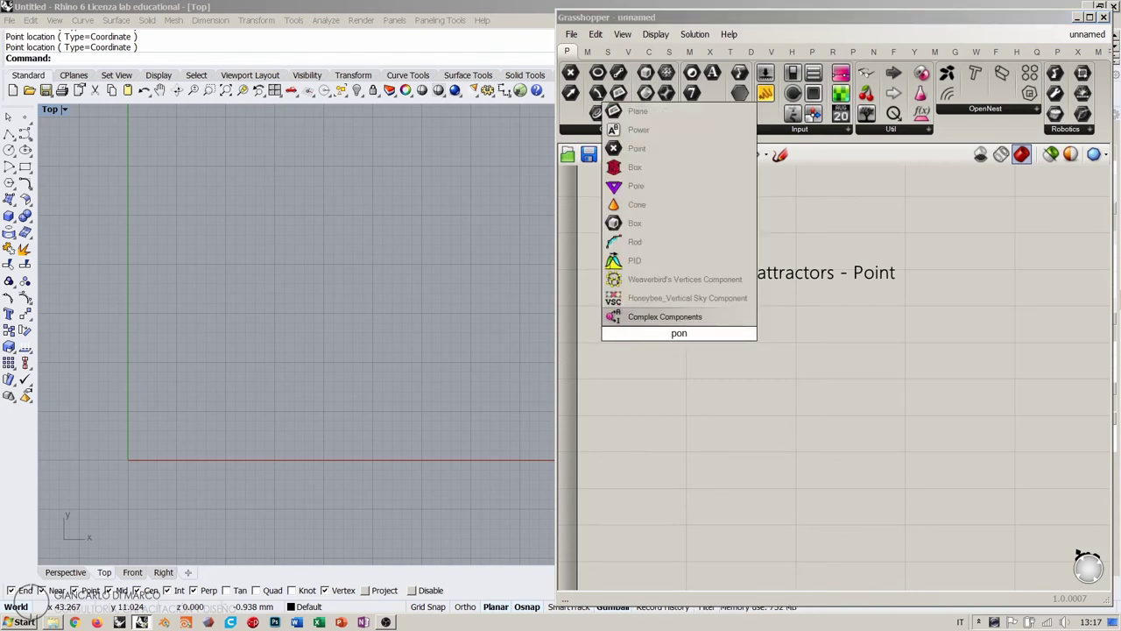
key("BackSpace")
type("int")
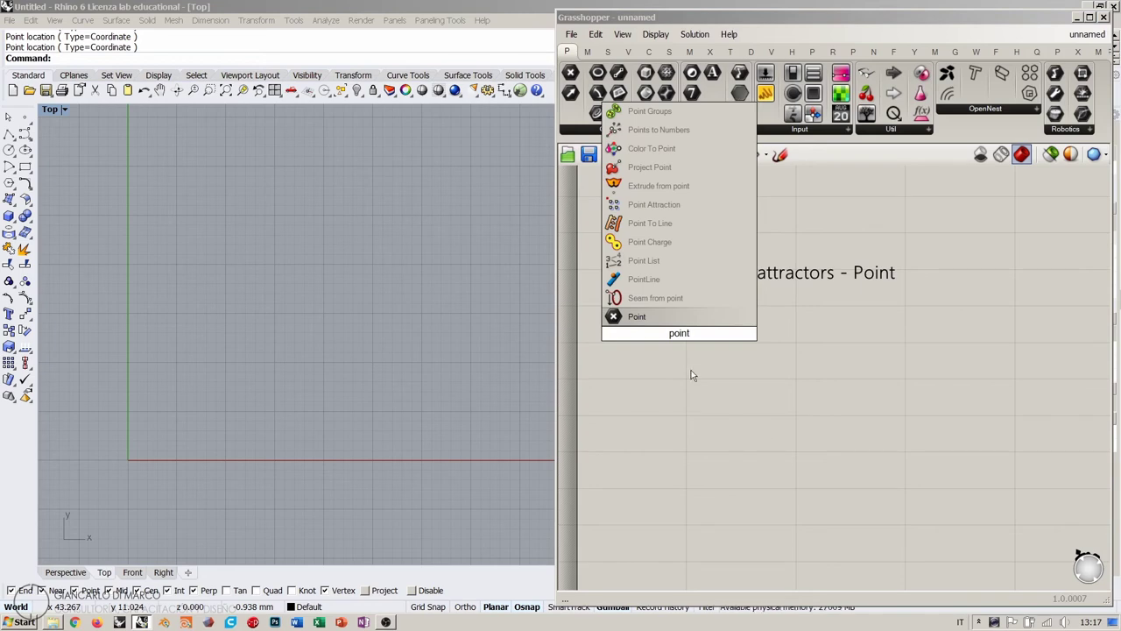
left_click(656, 320)
Set one point for the Point parameter by picking a location above and right of the origin in the Top view.
right_click(663, 330)
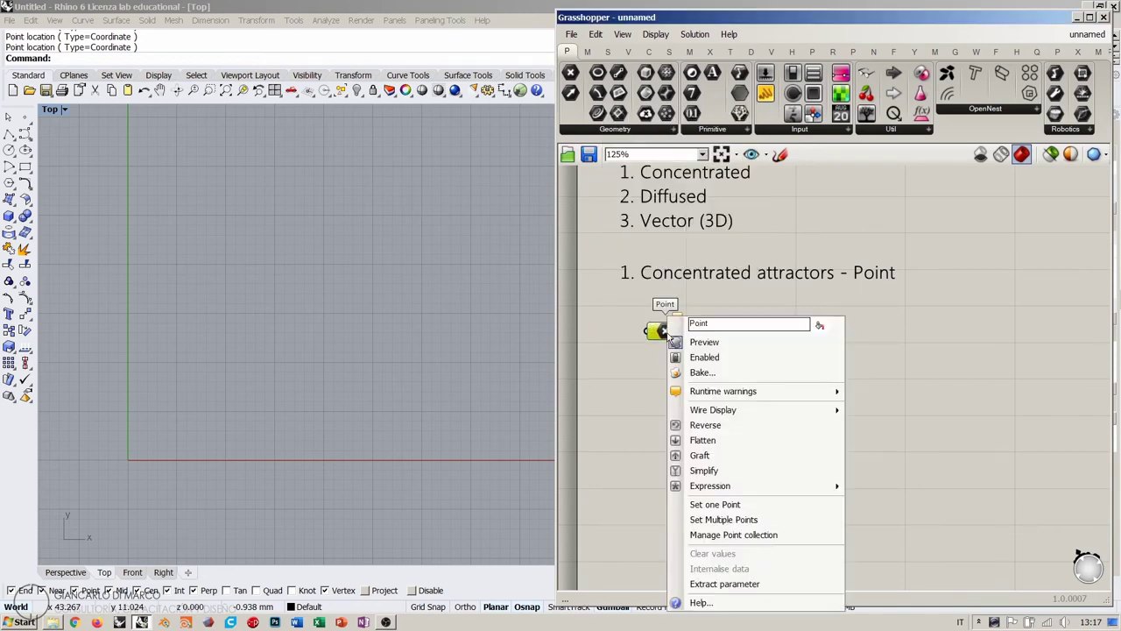
left_click(715, 505)
left_click(212, 305)
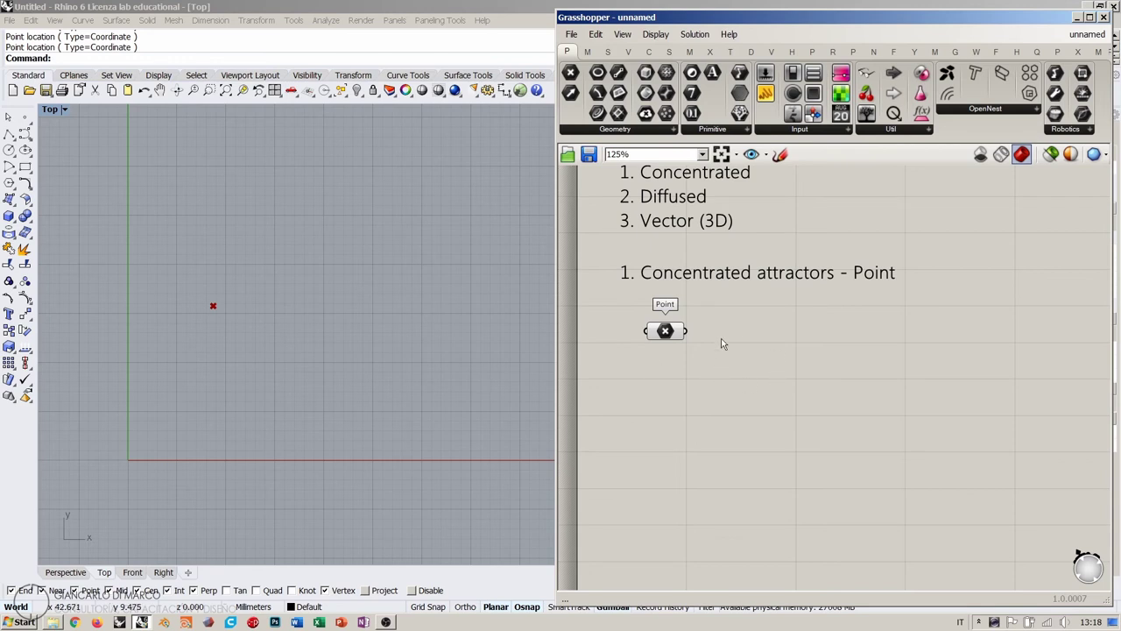
Add a second Point parameter directly below the existing one.
double_click(663, 405)
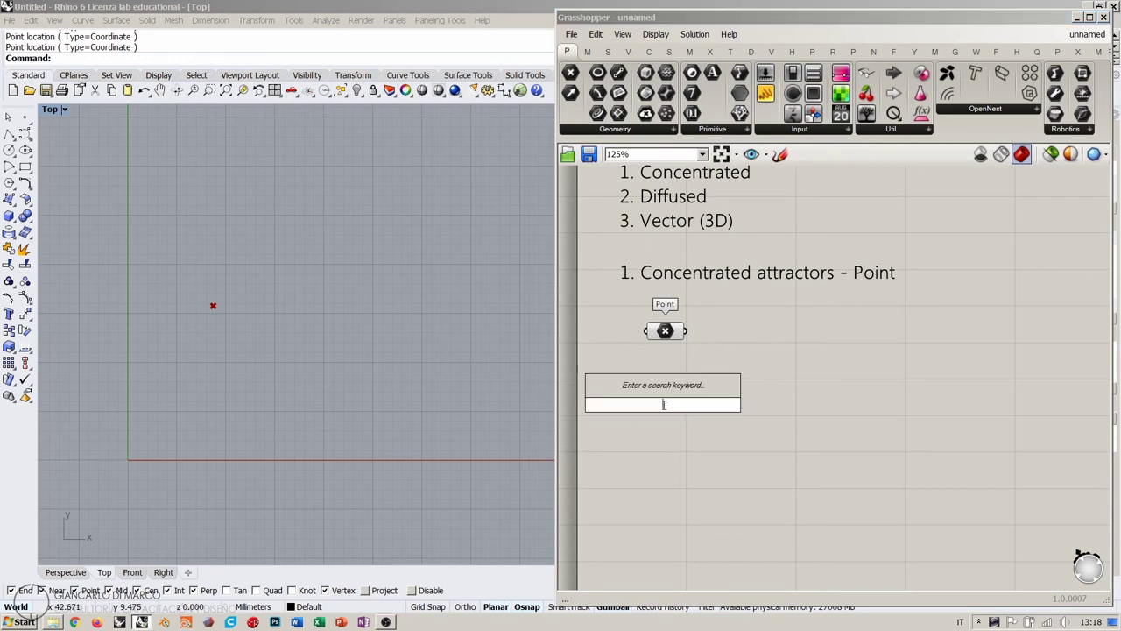
type("point")
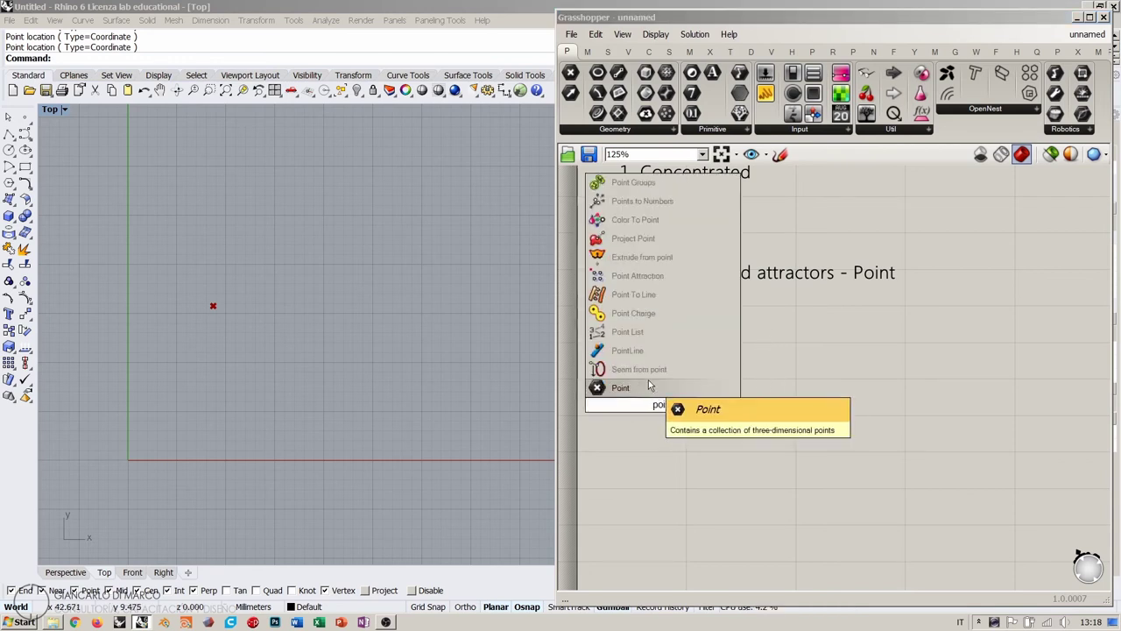
key("Return")
Set multiple points for the second Point parameter by picking three locations around the first point in the Top view.
right_click(663, 408)
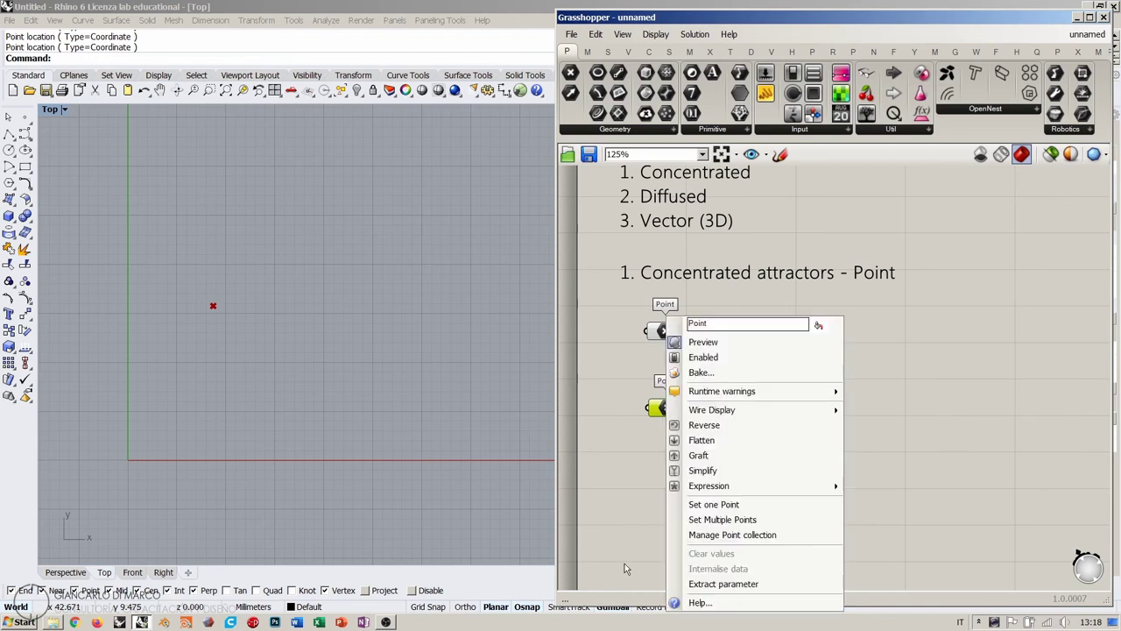
left_click(718, 520)
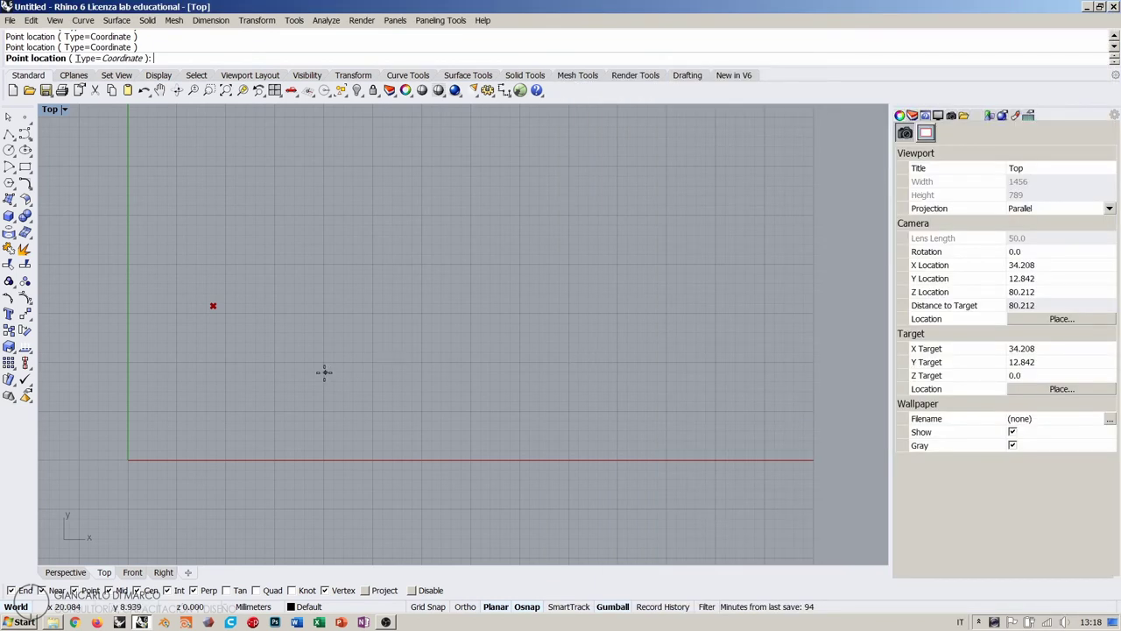
left_click(189, 353)
left_click(318, 305)
key("Return")
left_click(318, 304)
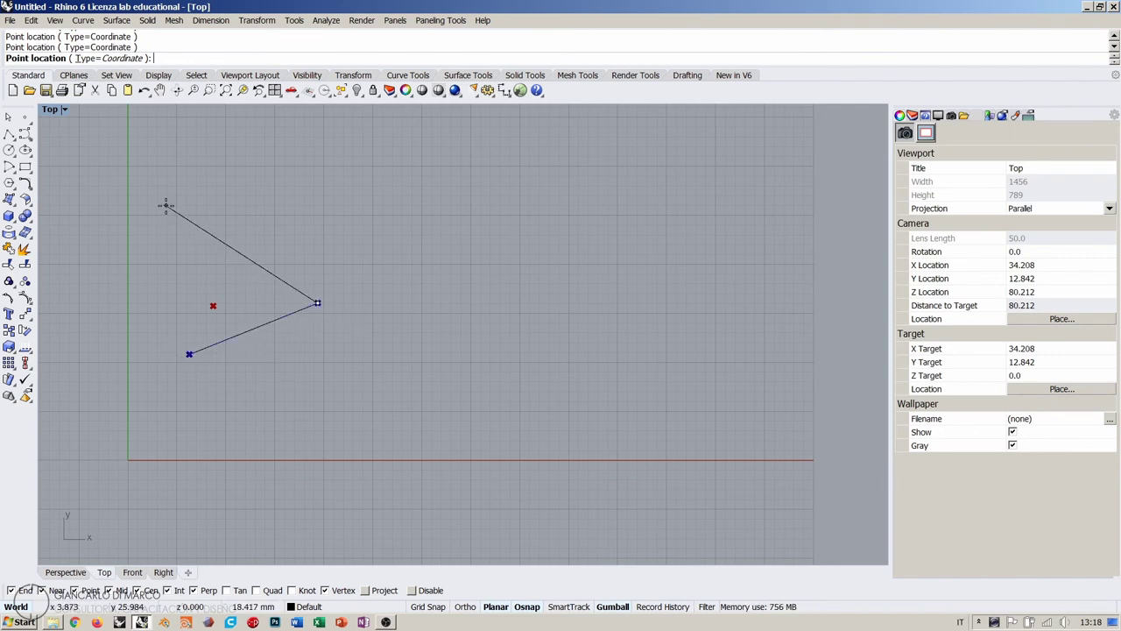
left_click(166, 204)
key("Return")
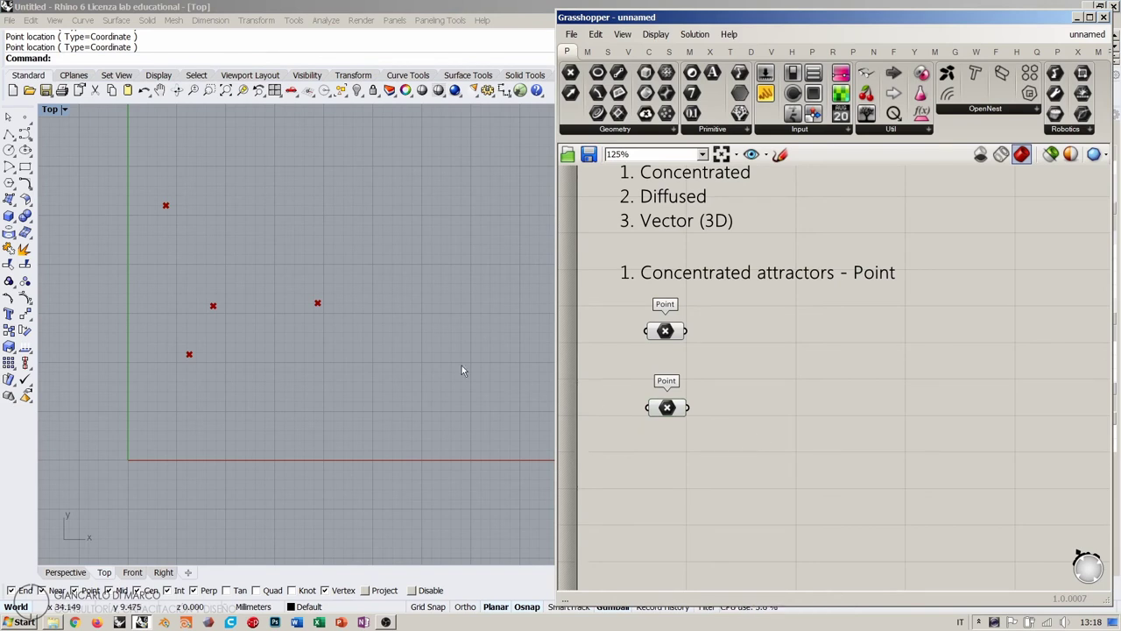
Inspect which points in the Top view belong to the upper and the lower Point parameter.
left_click(408, 358)
scroll(312, 354, "up", 4)
right_click_drag(313, 353, 333, 348)
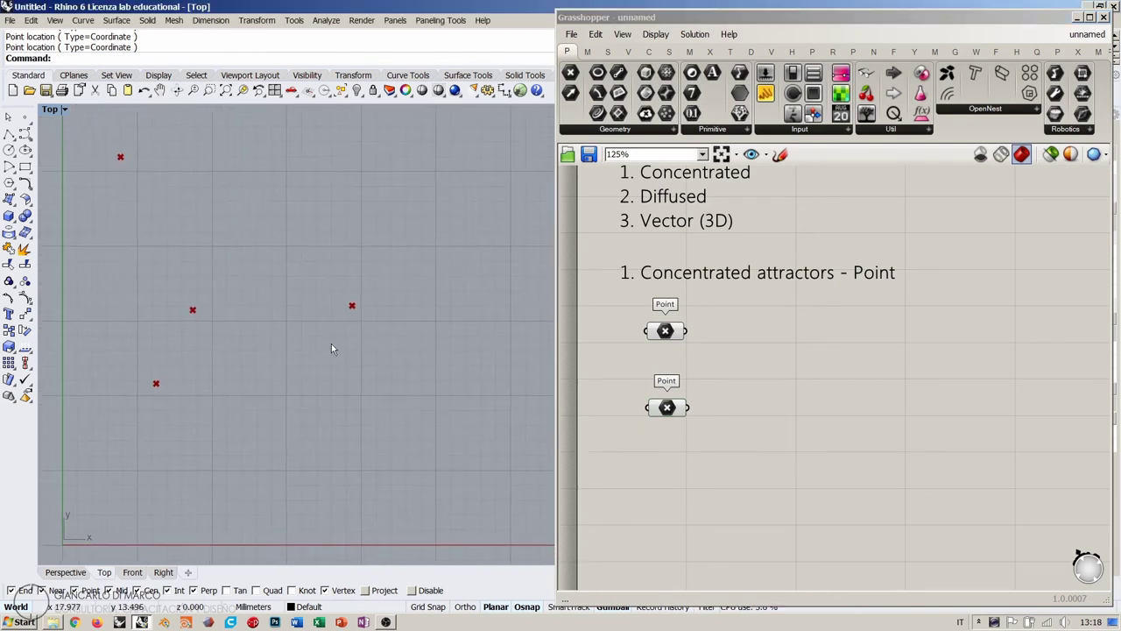
left_click(669, 334)
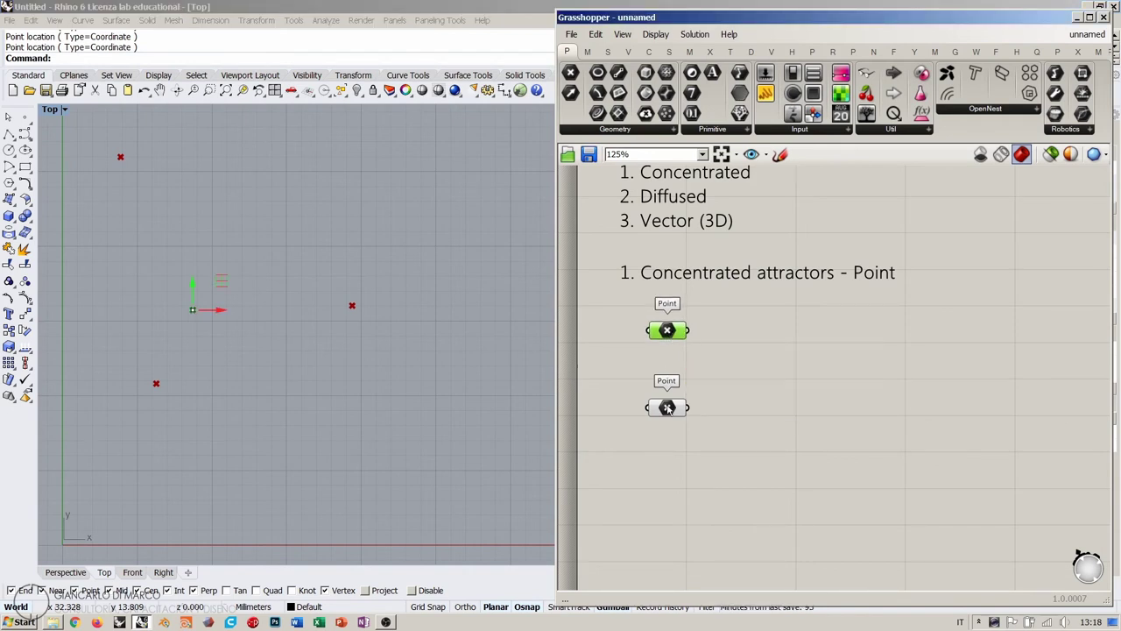
mouse_move(668, 409)
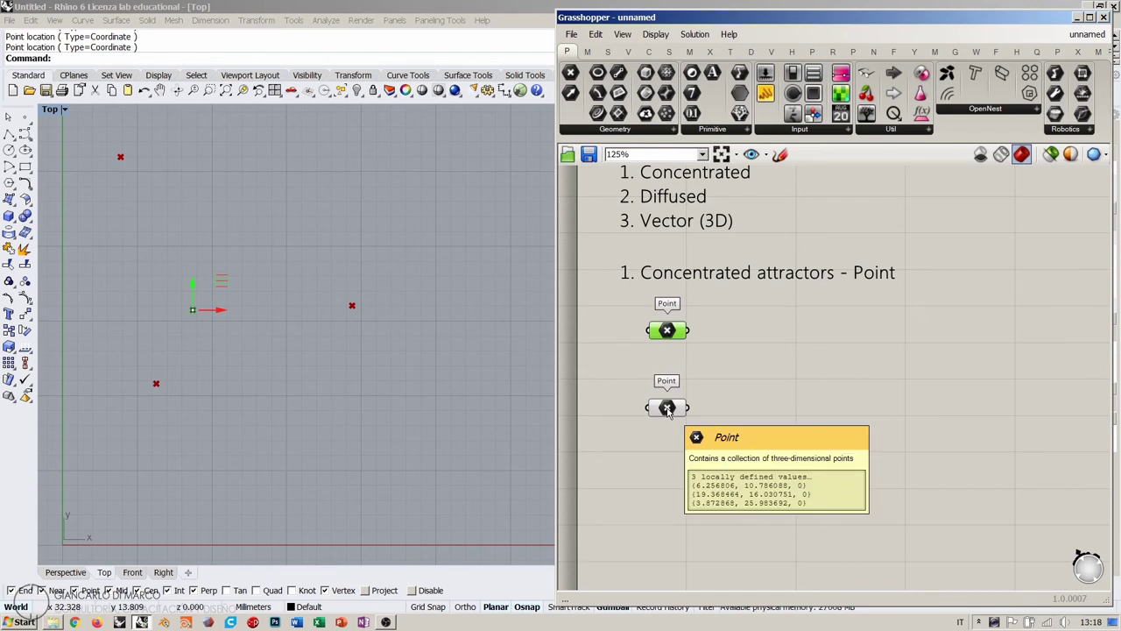
left_click(310, 307)
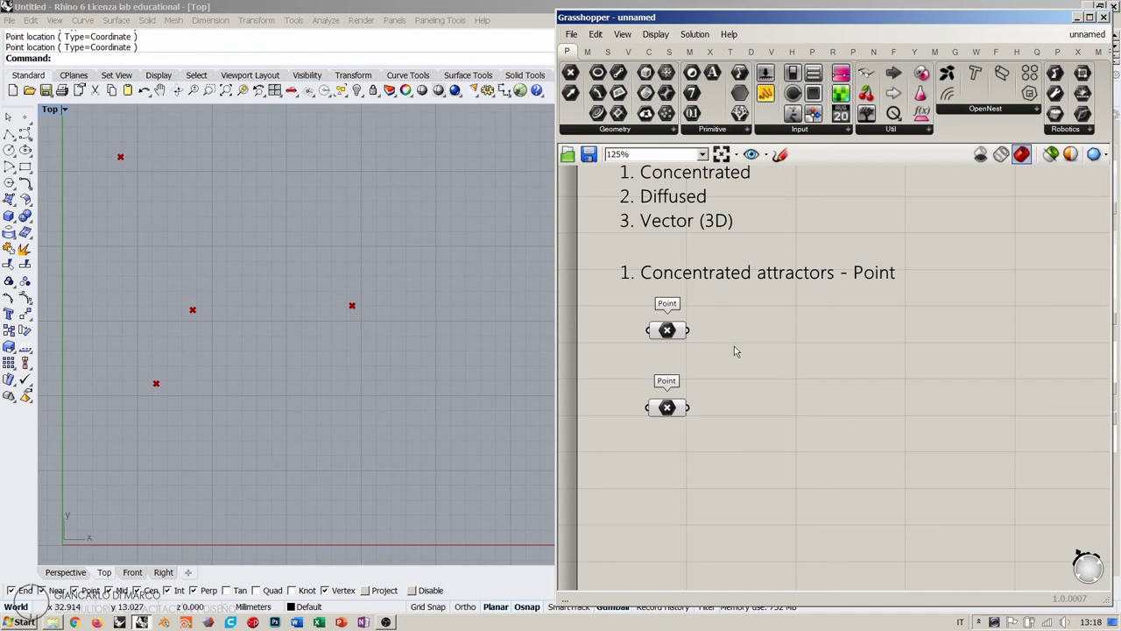
Add a Line component that creates a line between two points, placed beside the two Point parameters.
scroll(738, 358, "up", 3)
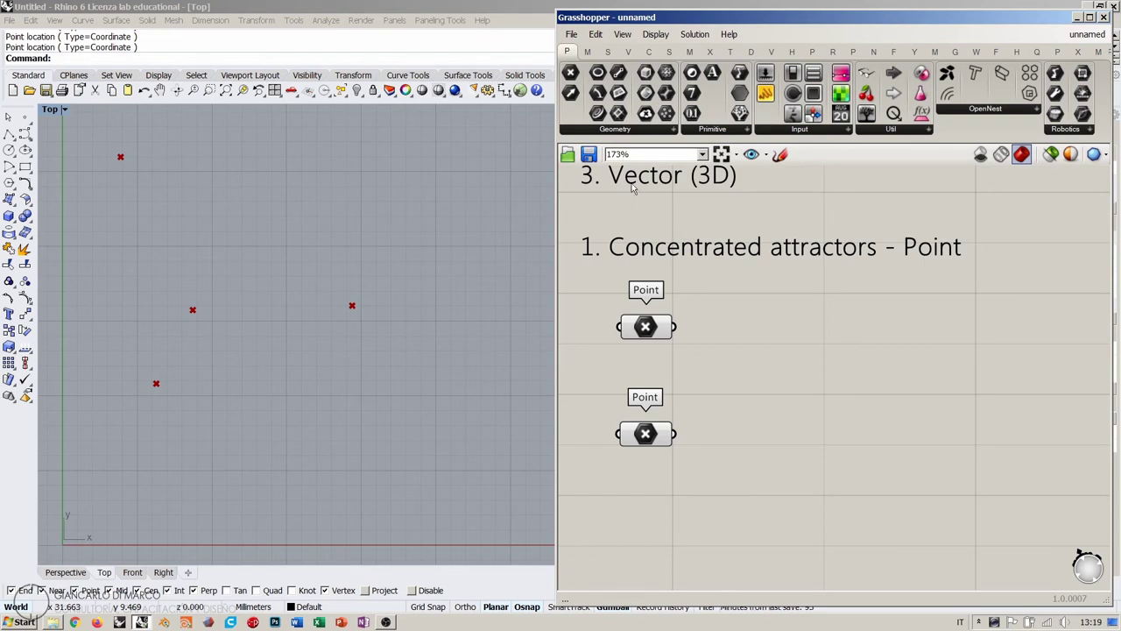
left_click(649, 53)
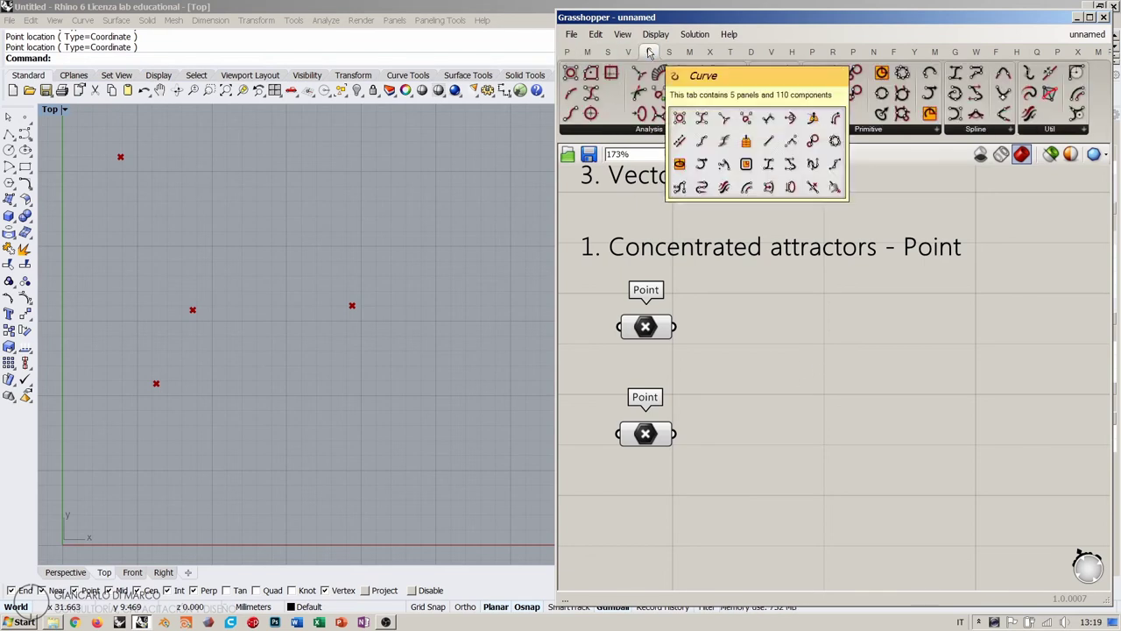
left_click(872, 132)
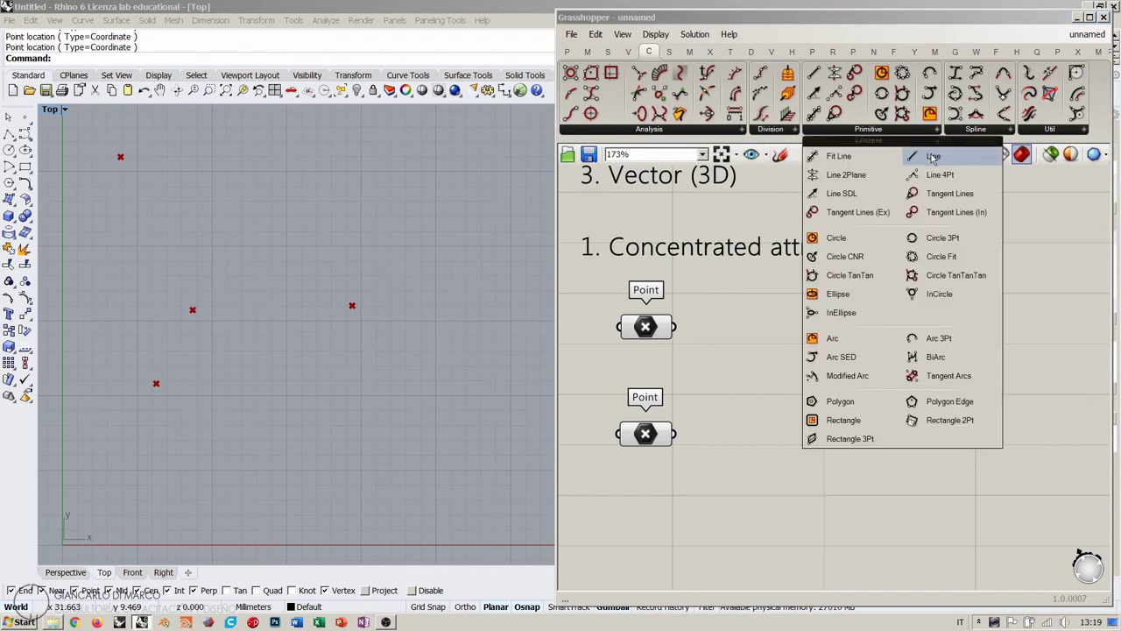
double_click(769, 383)
type("lin")
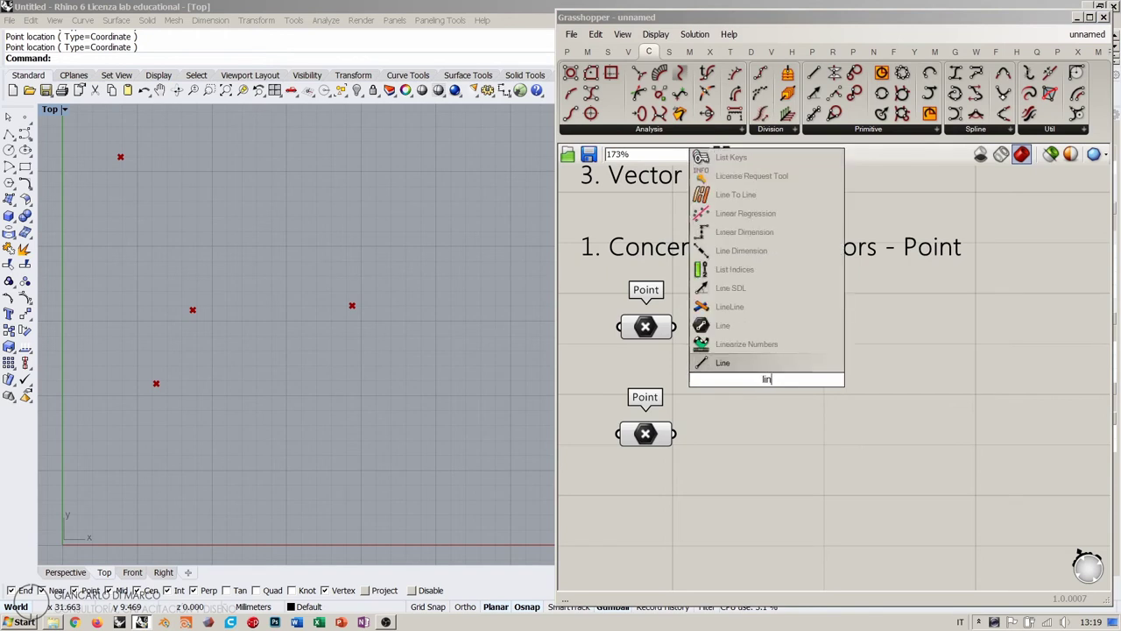
type("e")
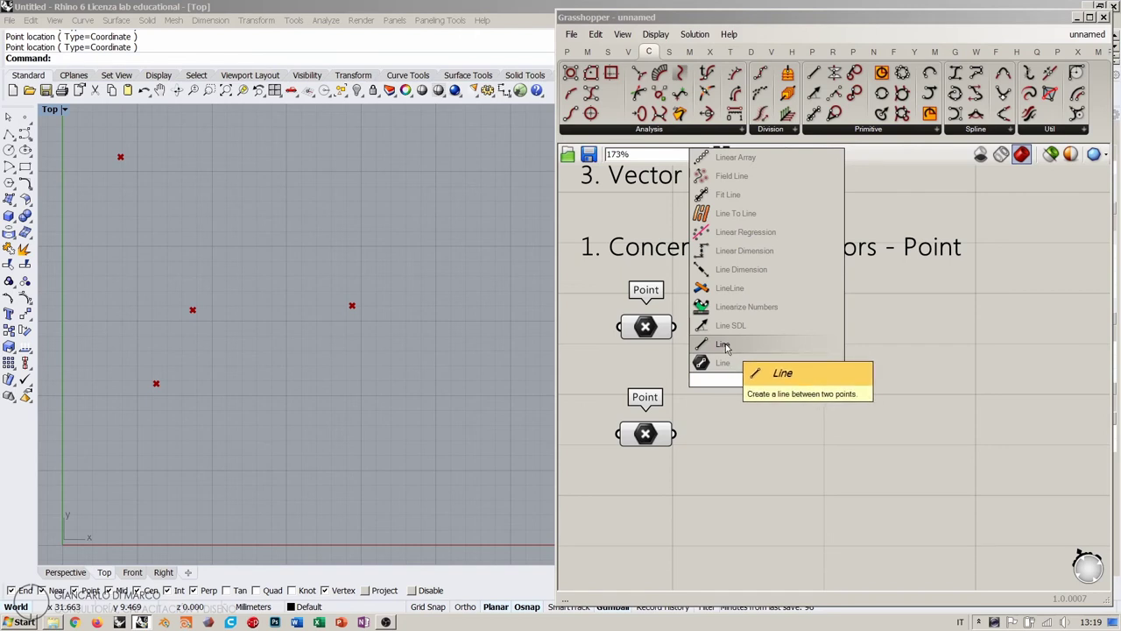
left_click(723, 344)
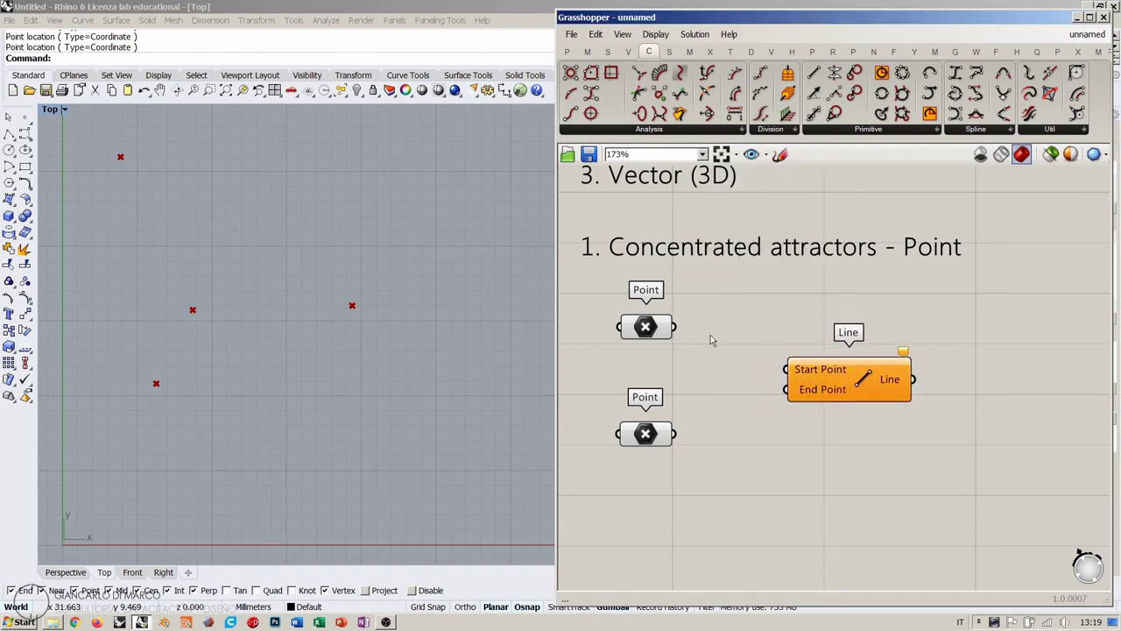
Connect the upper Point parameter to the Line's Start Point and the lower one to its End Point.
left_click_drag(674, 327, 786, 369)
left_click_drag(674, 433, 786, 378)
left_click(792, 419)
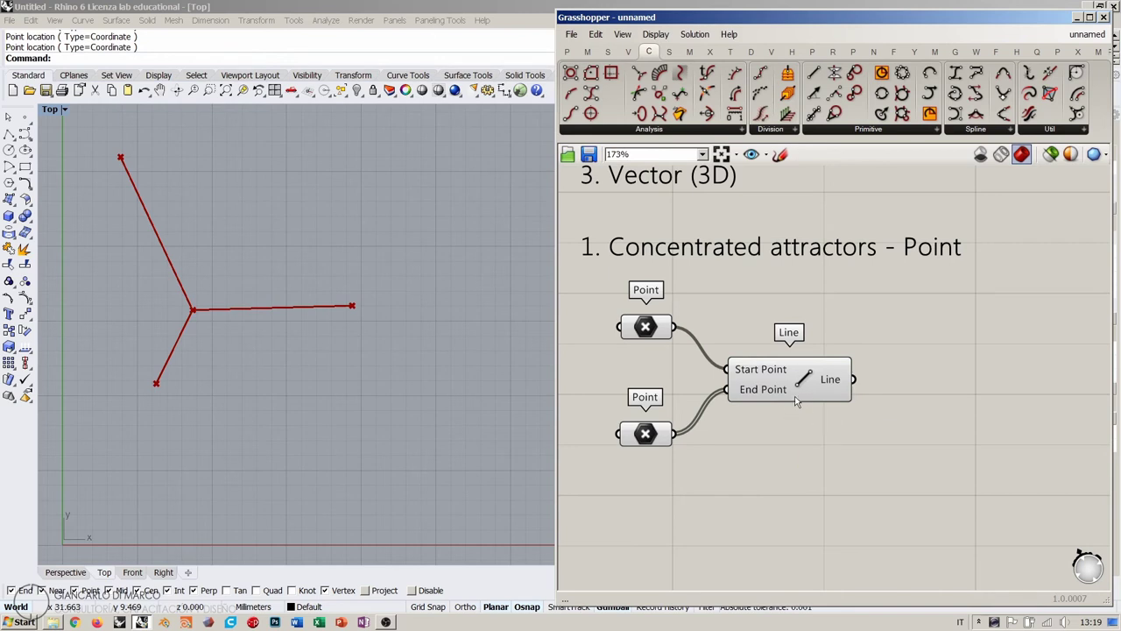
Examine how the lines join the single point to the three other points by highlighting the Point parameters and the Line component.
left_click(653, 336)
left_click(647, 385)
left_click(645, 436)
left_click(762, 466)
left_click_drag(777, 379, 757, 377)
left_click(767, 448)
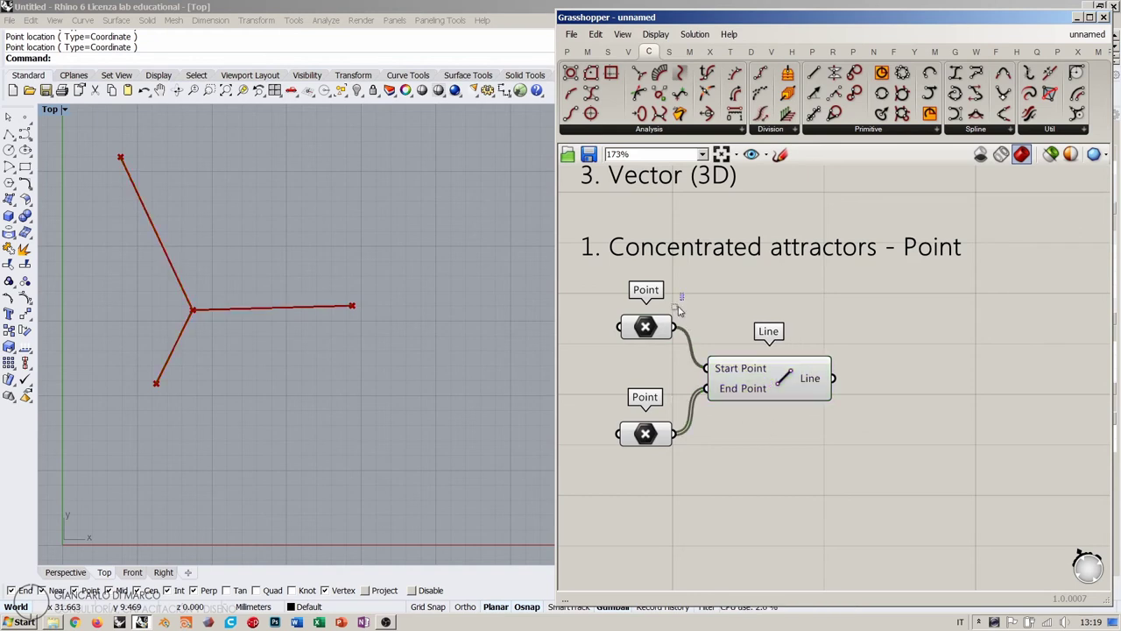
left_click_drag(685, 296, 613, 457)
left_click(751, 434)
left_click_drag(784, 382, 779, 383)
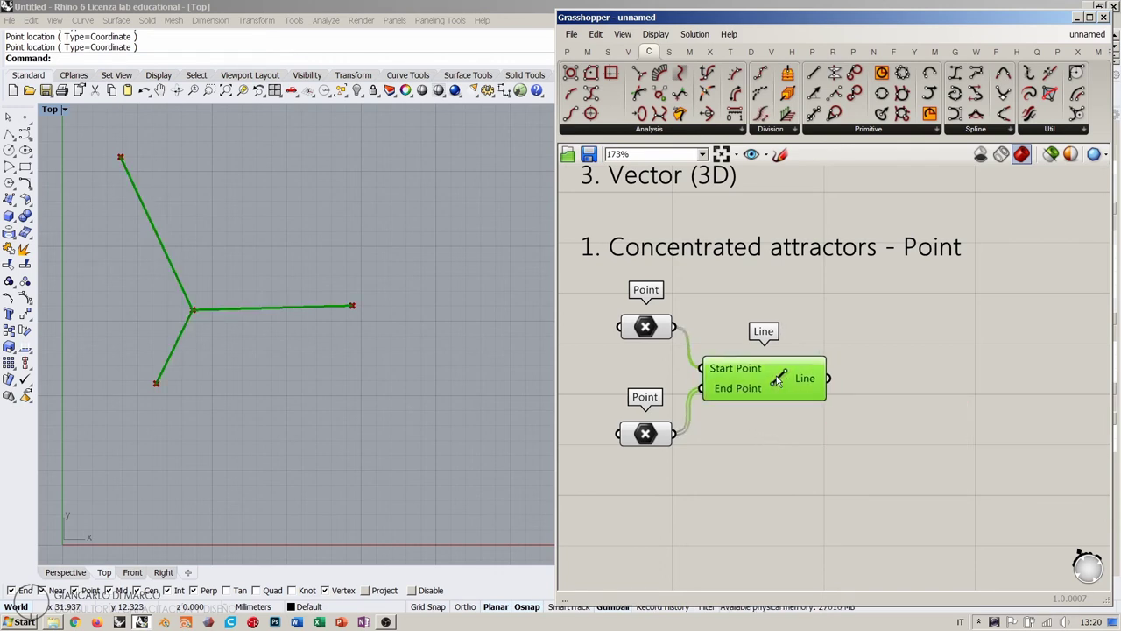
left_click(796, 456)
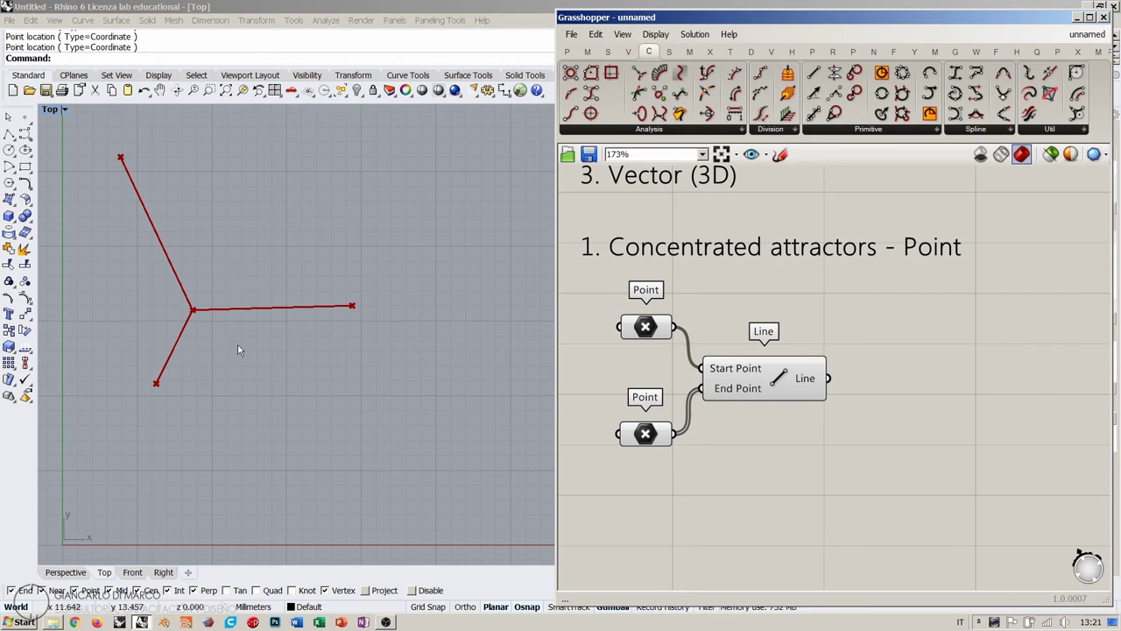
left_click(272, 279)
scroll(293, 309, "up", 3)
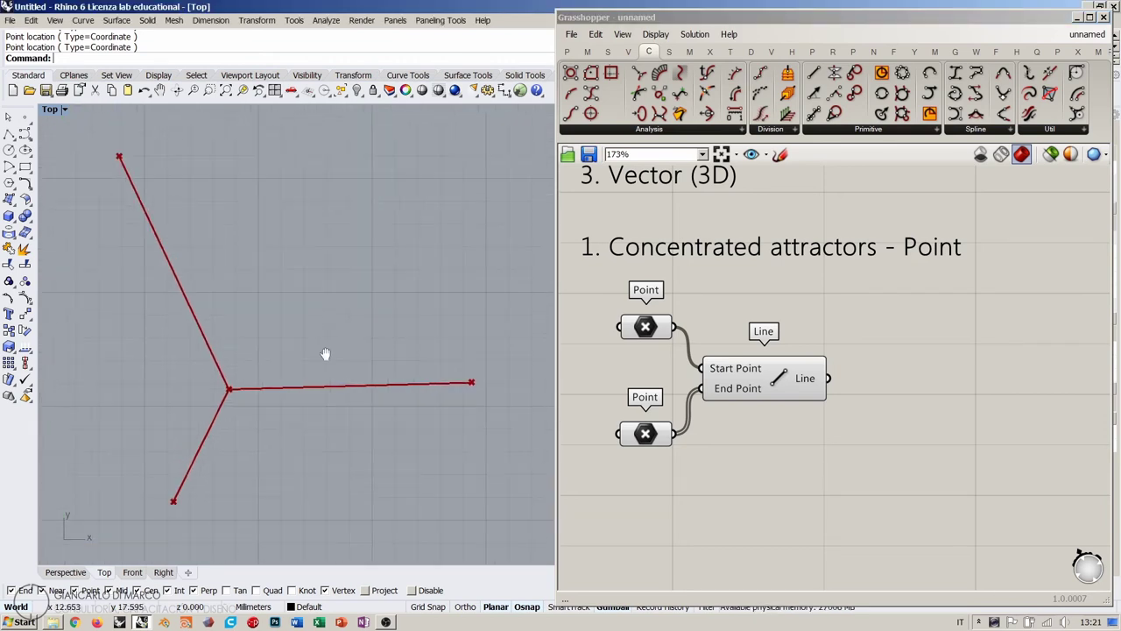
scroll(331, 320, "down", 1)
left_click(801, 298)
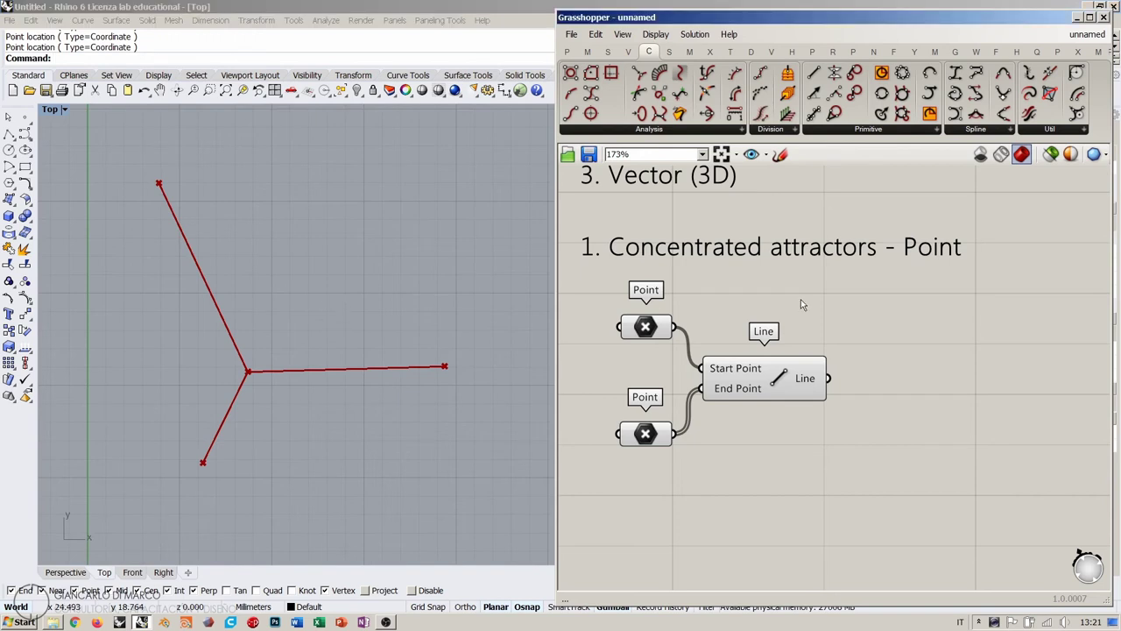
Move the Line component away from the Point parameters and delete it.
left_click_drag(765, 383, 953, 342)
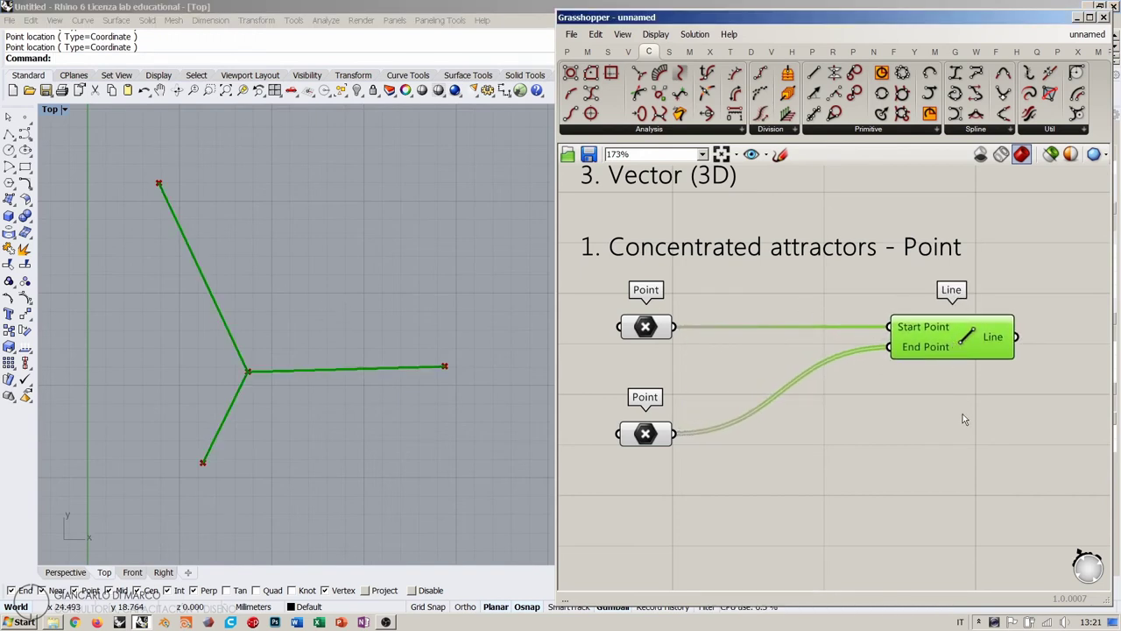
left_click(963, 414)
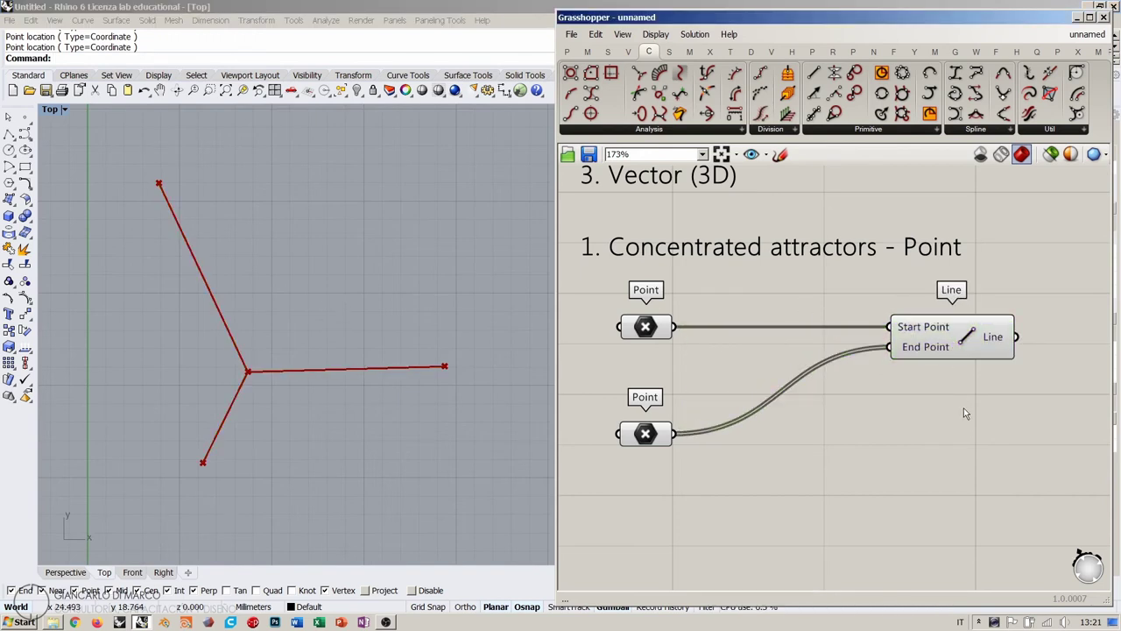
left_click(955, 342)
key("Delete")
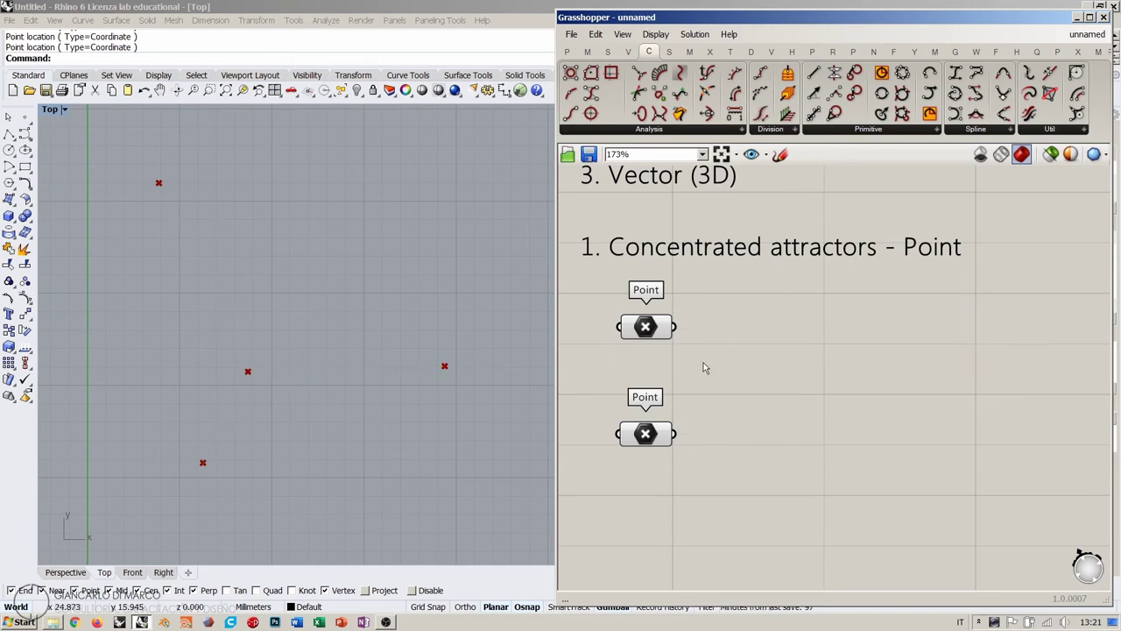
Add a Distance component beside the two Point parameters.
double_click(787, 385)
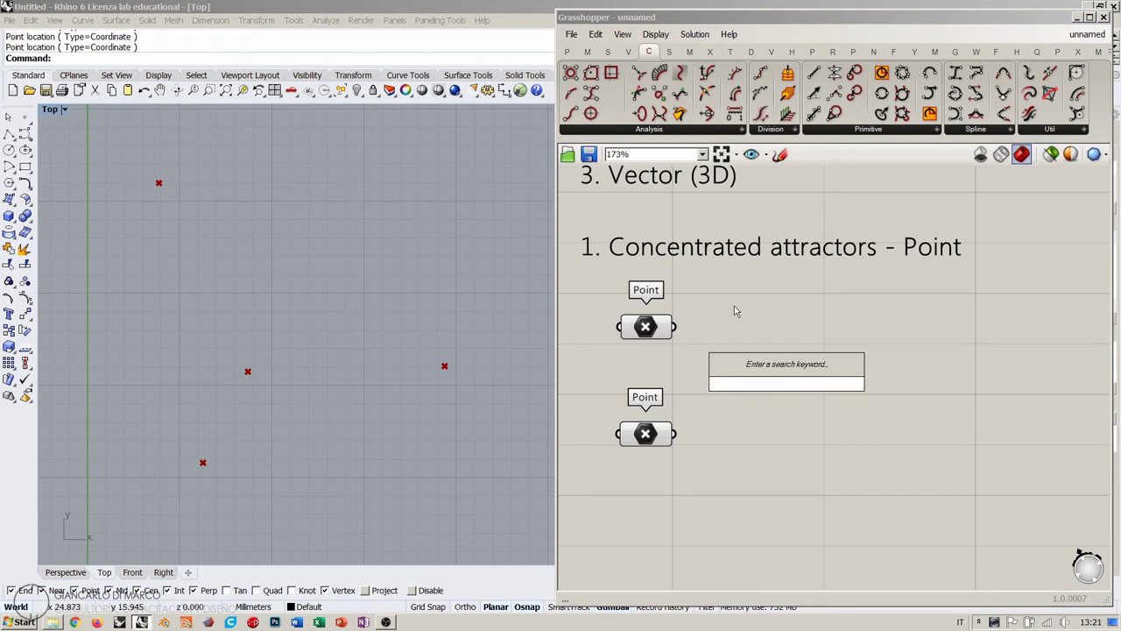
type("dist")
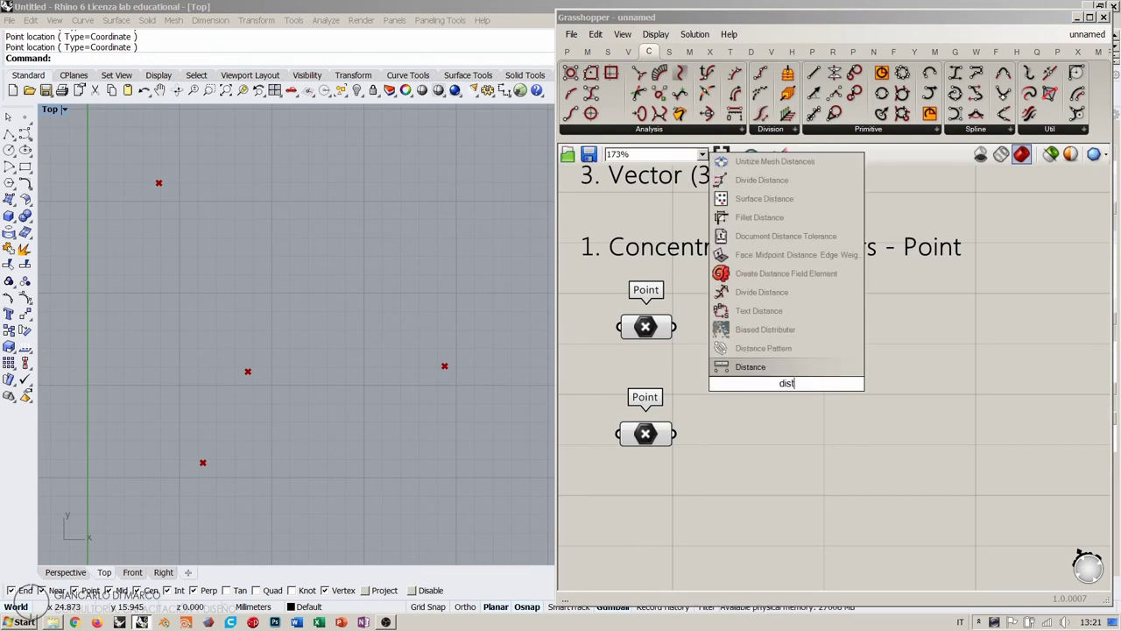
left_click(776, 368)
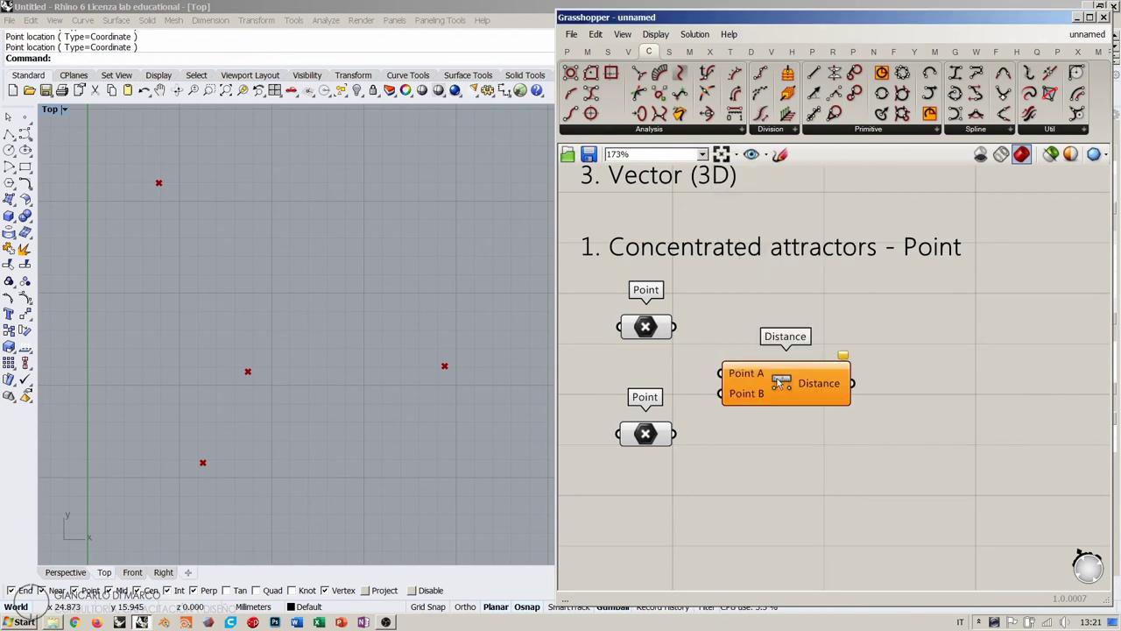
left_click_drag(842, 395, 886, 398)
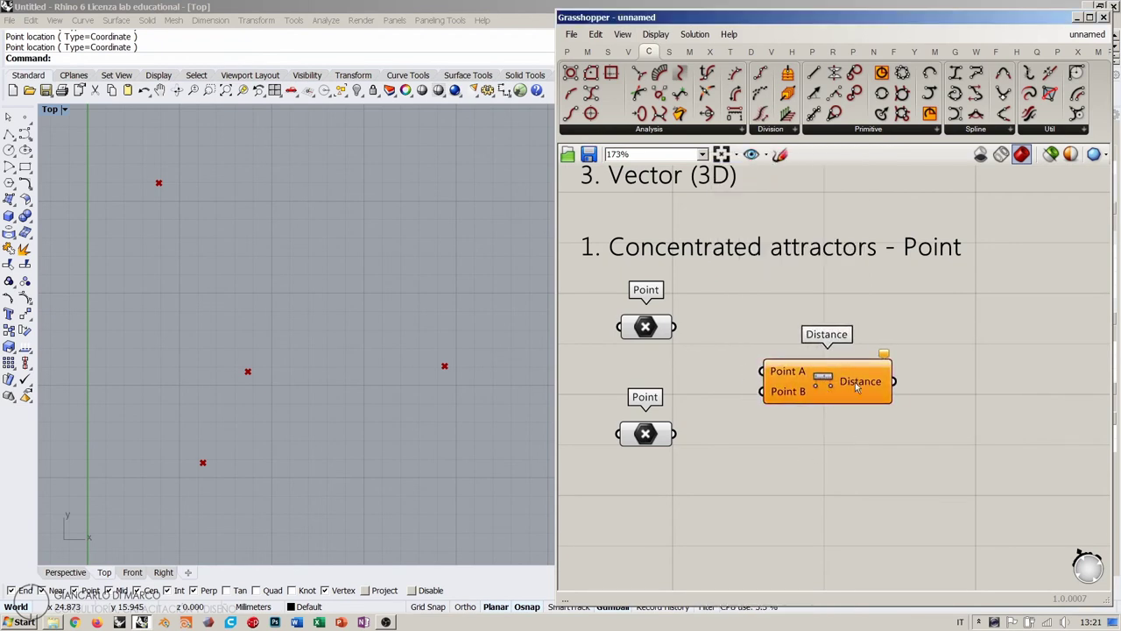
Look up the Distance component among the Vector category's Point components and return to the Params category.
left_click(628, 51)
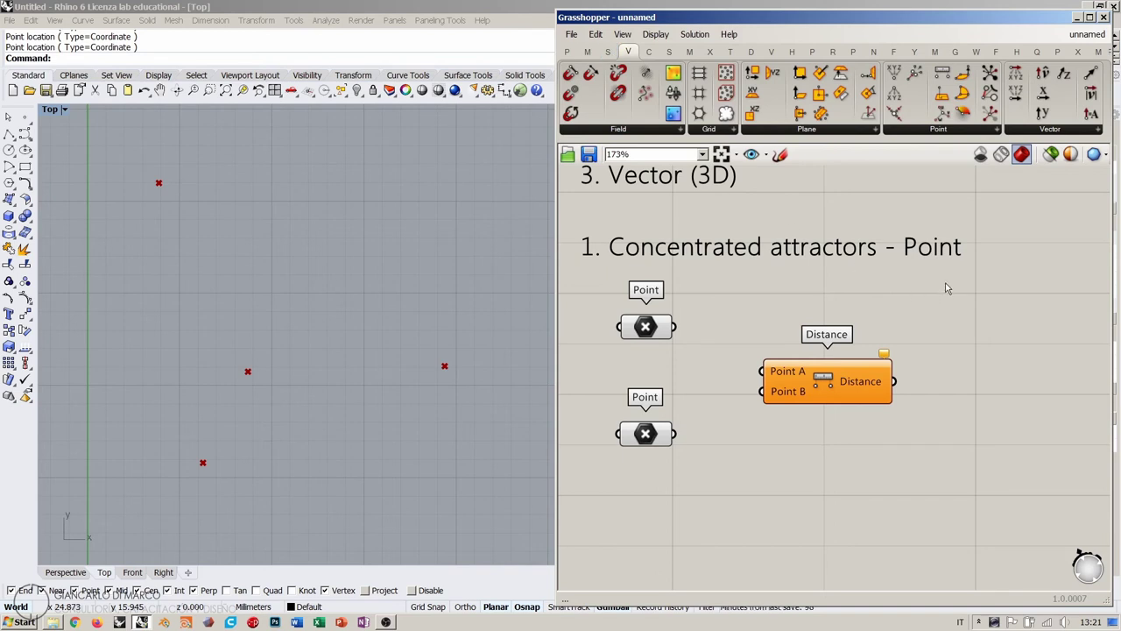
left_click(934, 131)
left_click(566, 52)
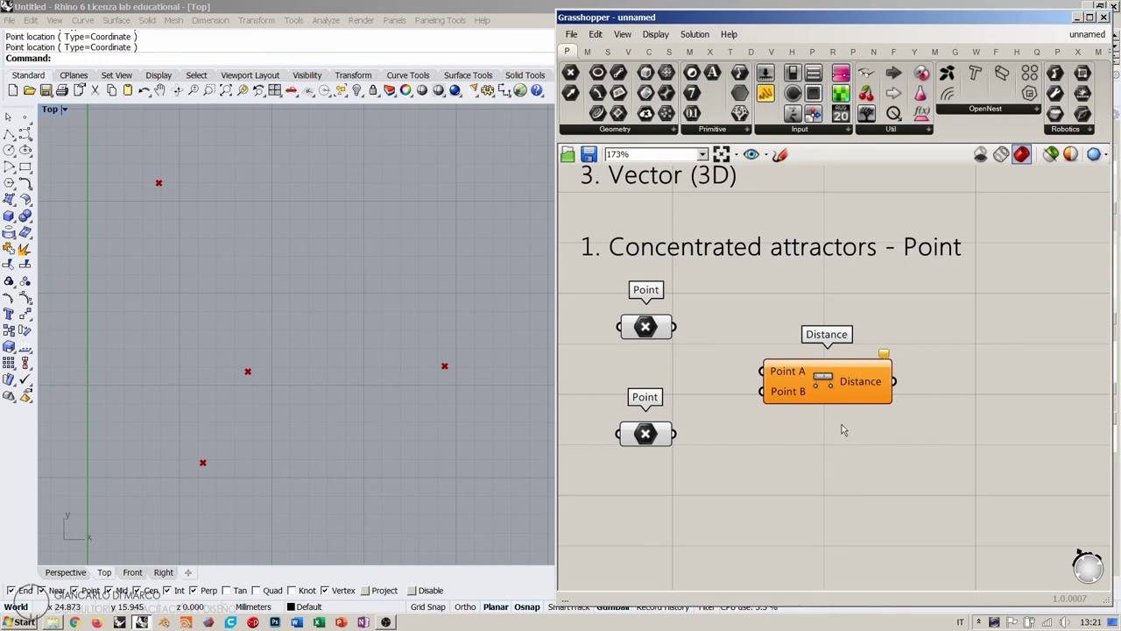
Connect the upper Point parameter to the Distance's Point A and the lower one to Point B, placing the component close beside them.
left_click_drag(829, 390, 873, 391)
left_click(876, 459)
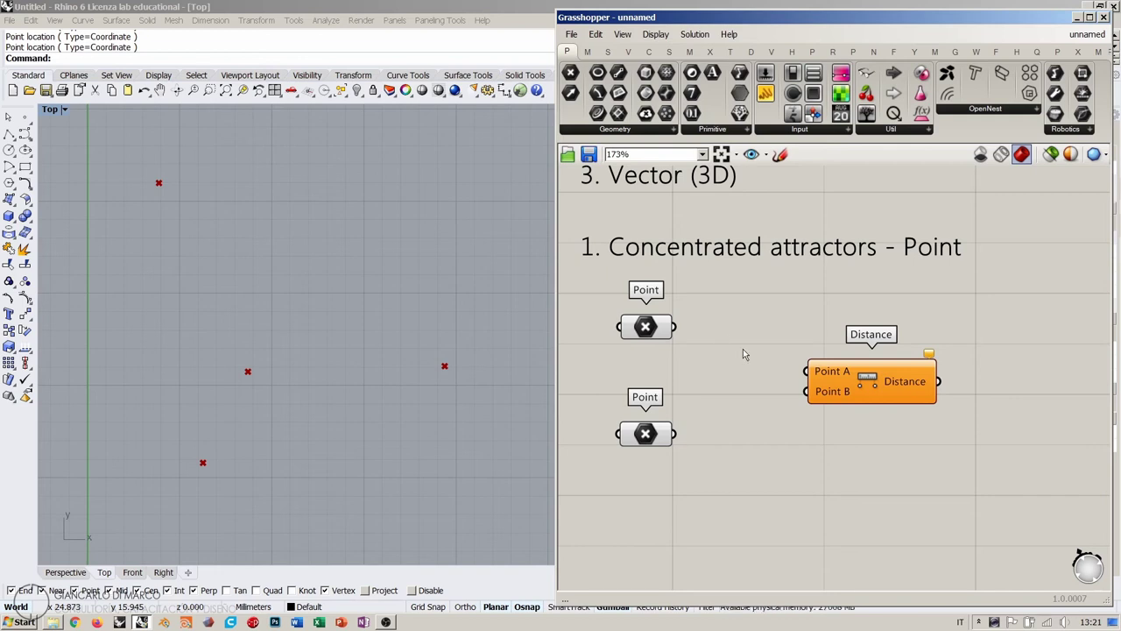
left_click_drag(866, 381, 878, 380)
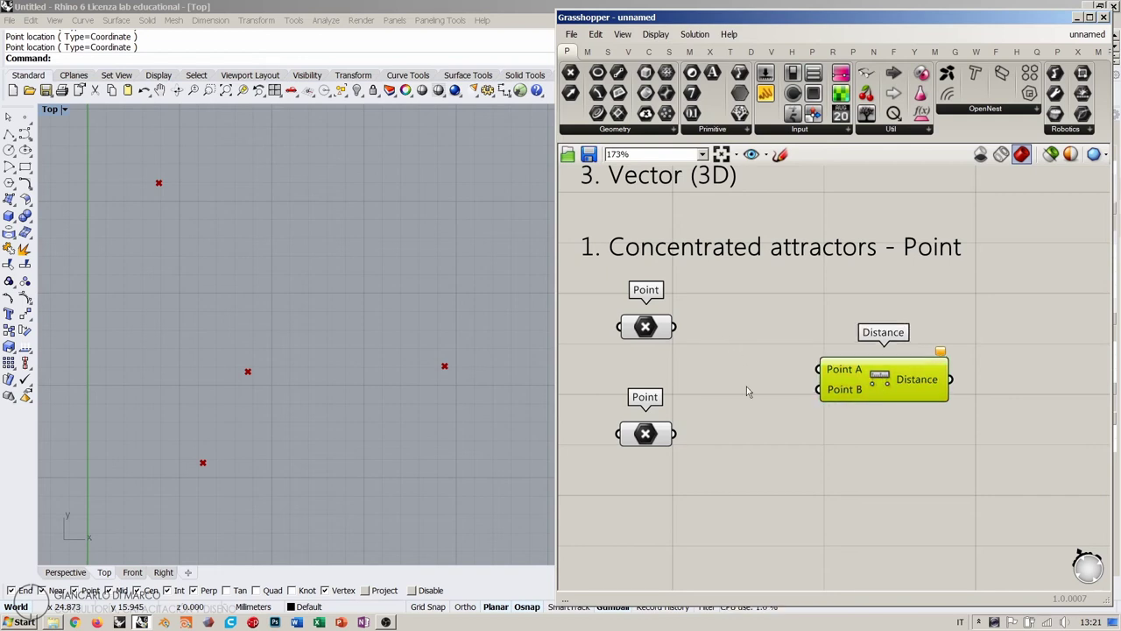
left_click(750, 386)
double_click(752, 386)
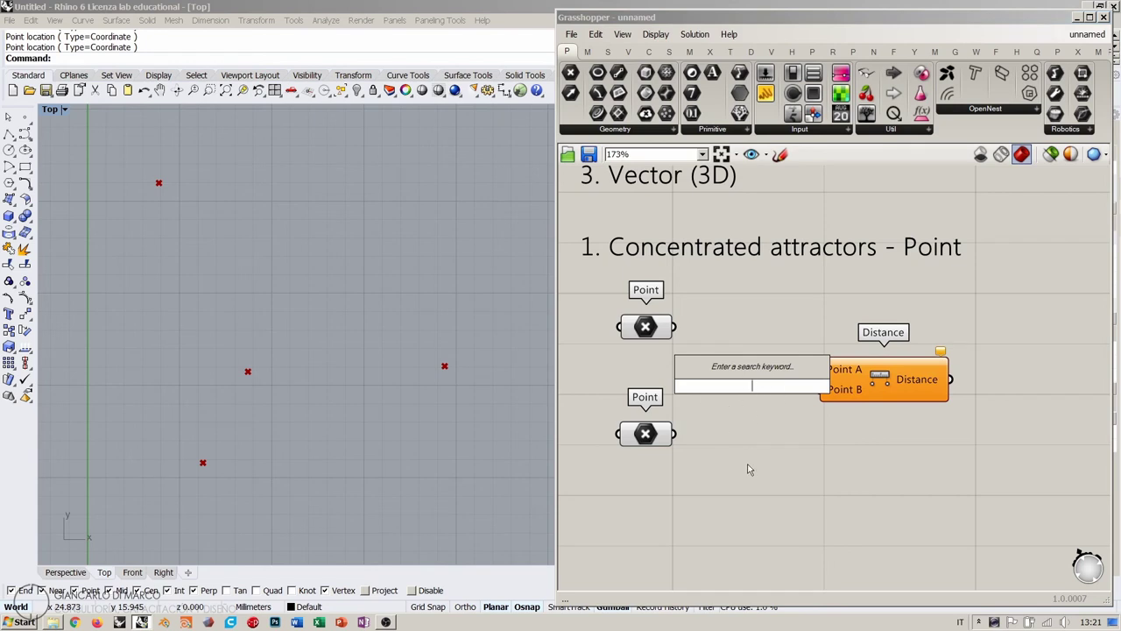
left_click_drag(676, 328, 687, 447)
left_click_drag(843, 402, 723, 404)
left_click(779, 449)
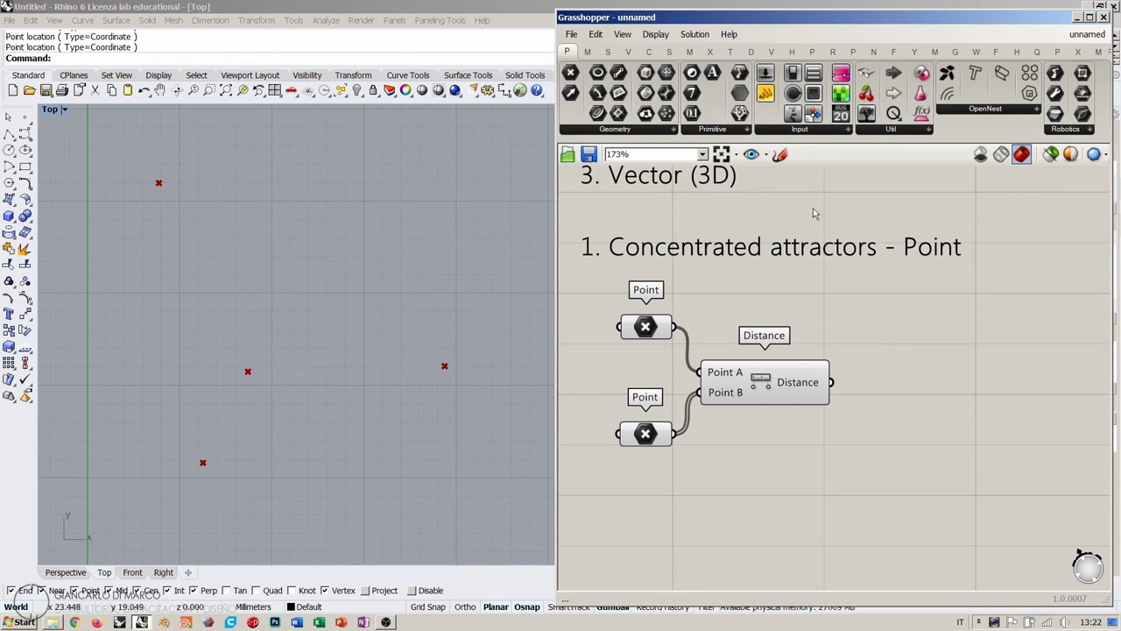
Add a Panel fed by the Distance output and place it lower down beside the Distance component.
left_click_drag(765, 93, 957, 382)
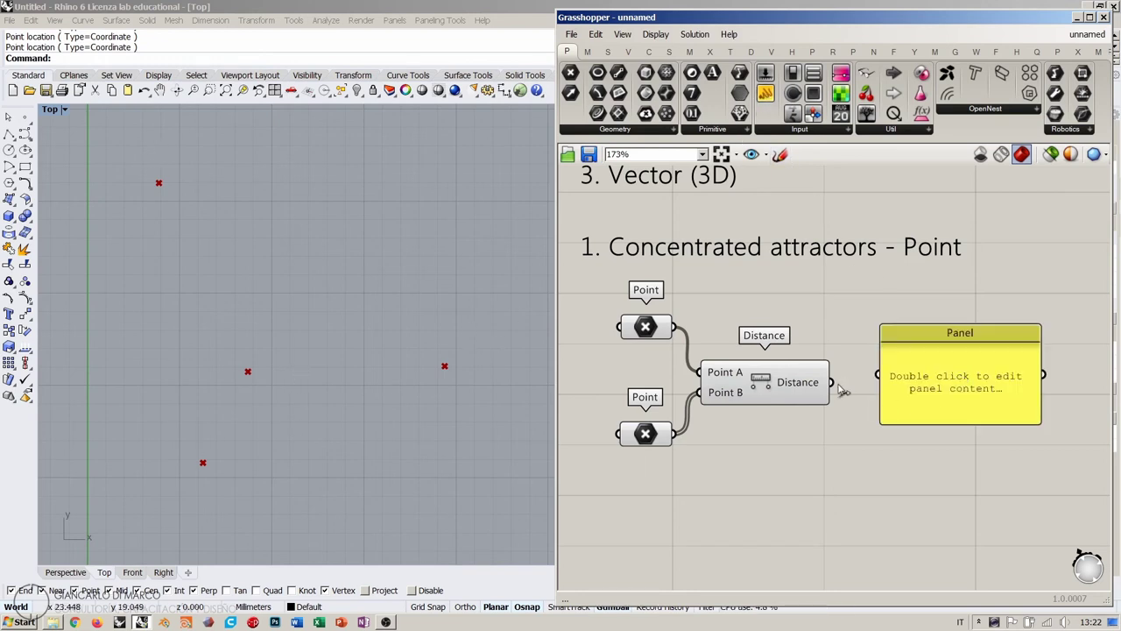
left_click_drag(830, 382, 878, 375)
left_click_drag(950, 396, 945, 404)
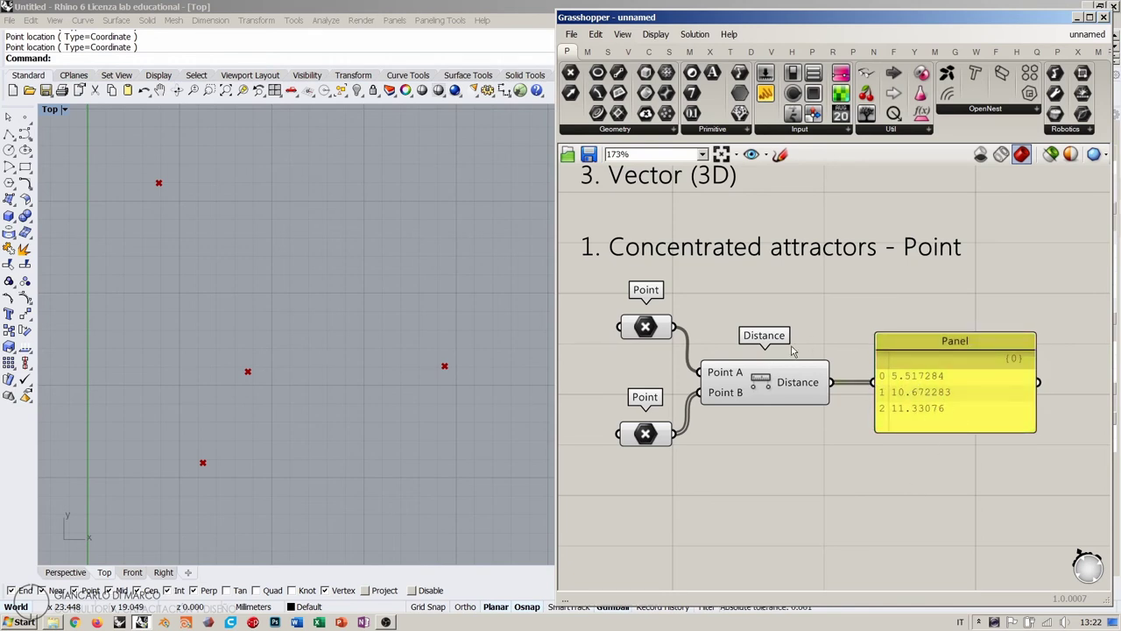
left_click_drag(922, 387, 919, 495)
left_click(915, 396)
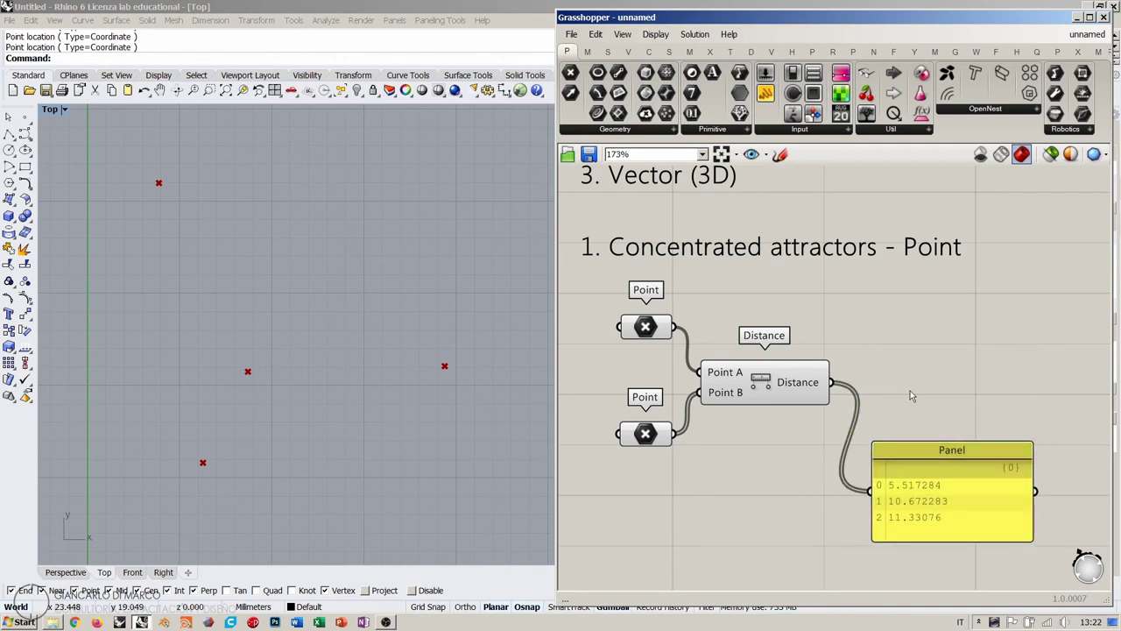
right_click_drag(916, 383, 901, 318)
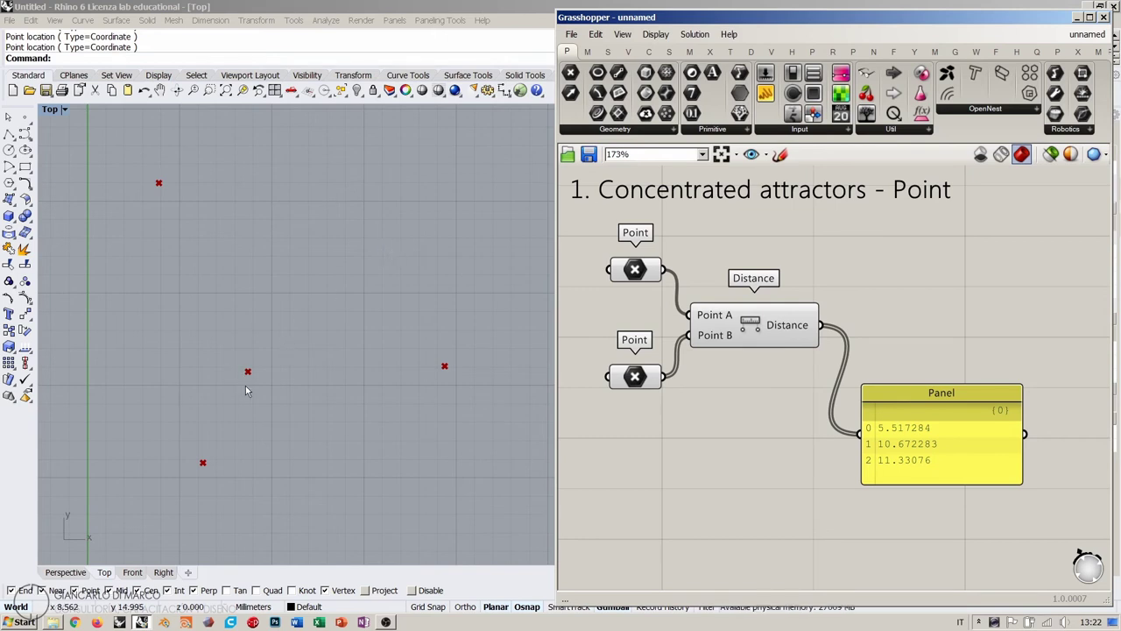
left_click_drag(932, 446, 929, 480)
left_click(928, 537)
right_click_drag(876, 491, 851, 489)
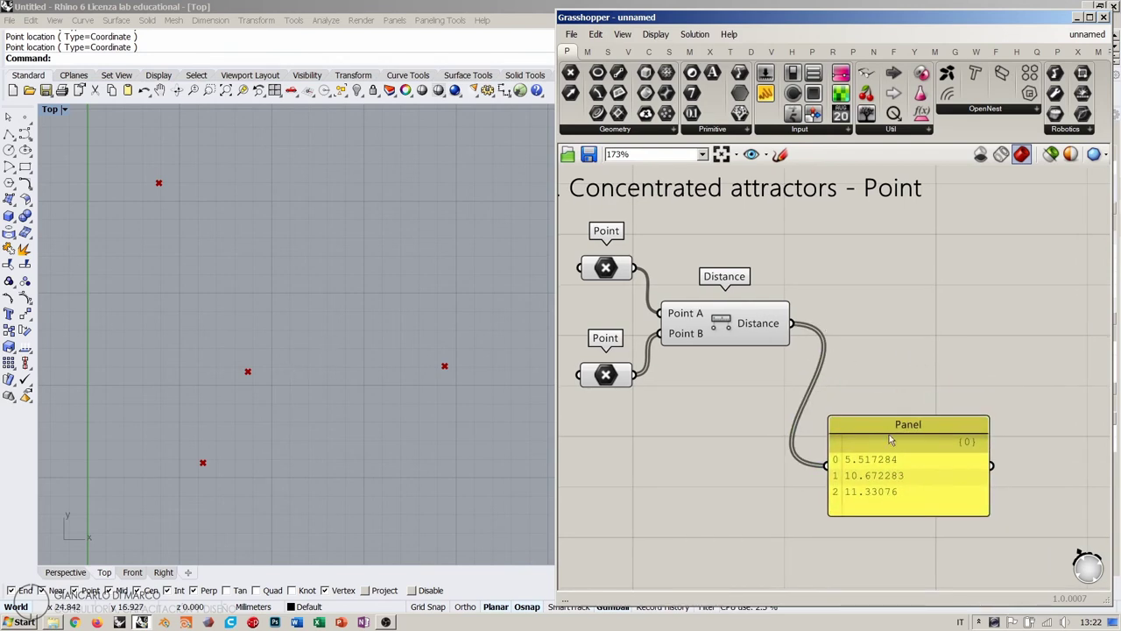
Create a Number Slider with the expression 0.00<20 and place it beneath the two Point parameters.
double_click(911, 321)
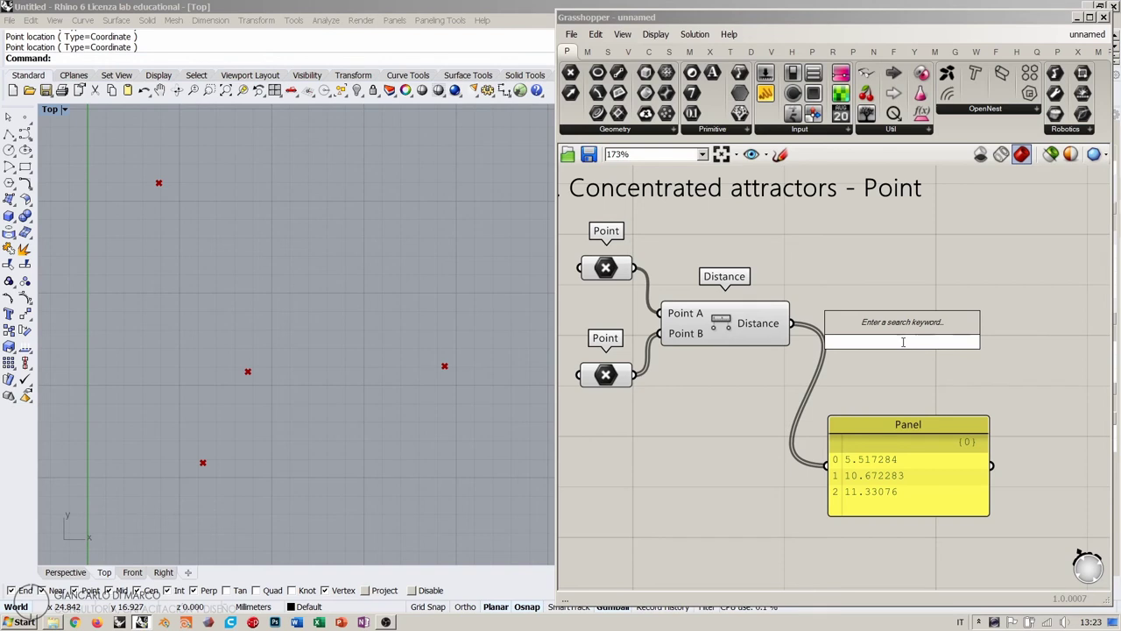
type("n")
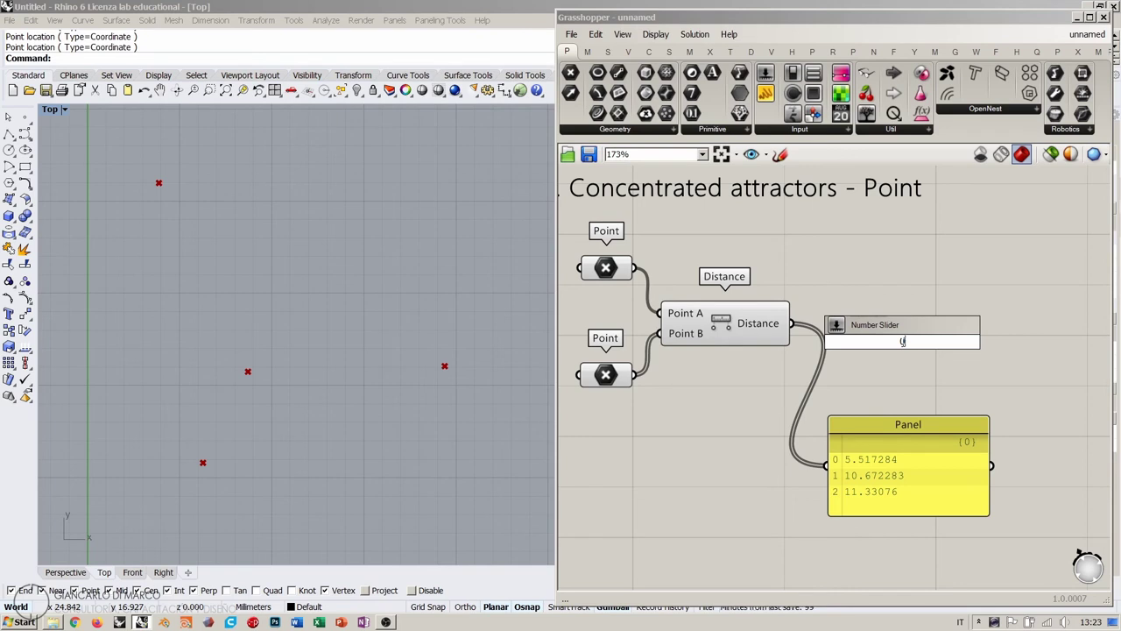
type("0.00<")
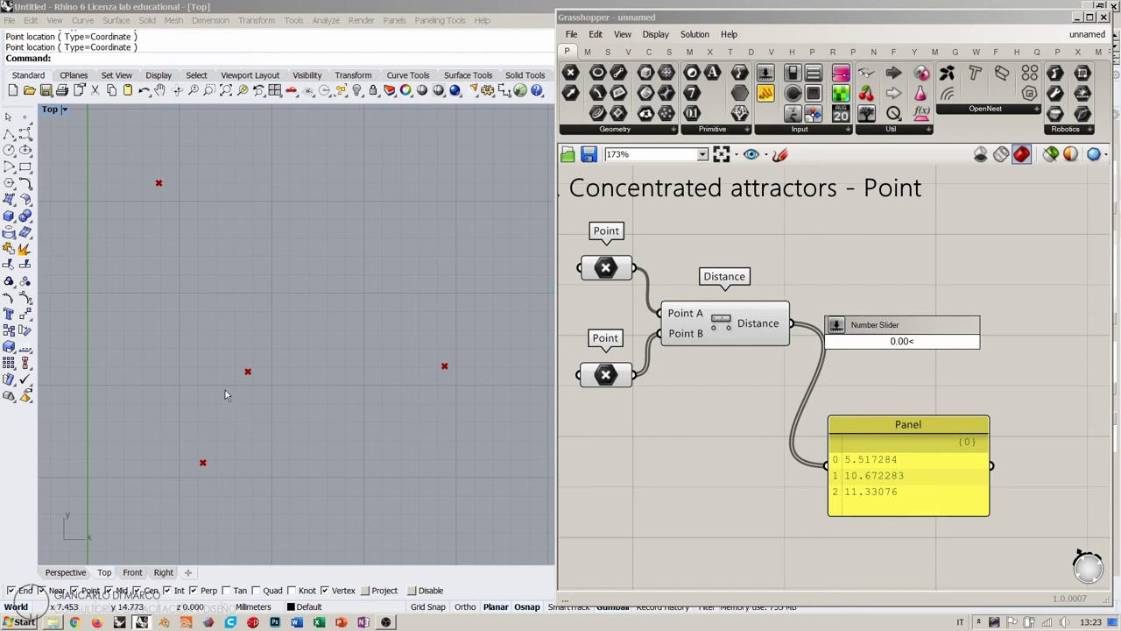
type("2")
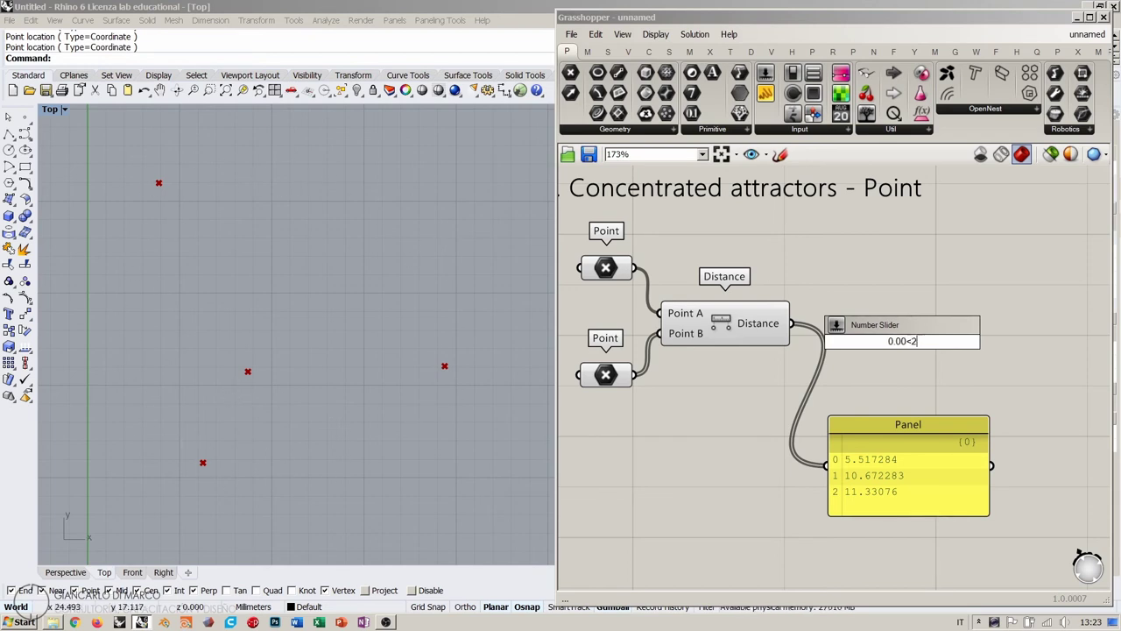
type("0.00")
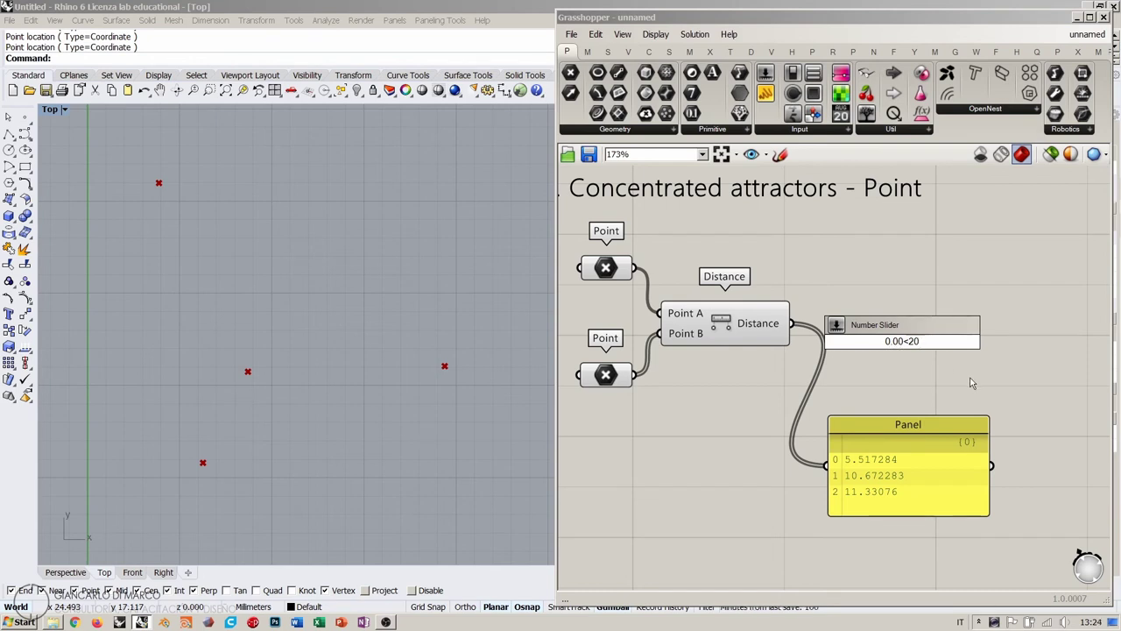
key("Return")
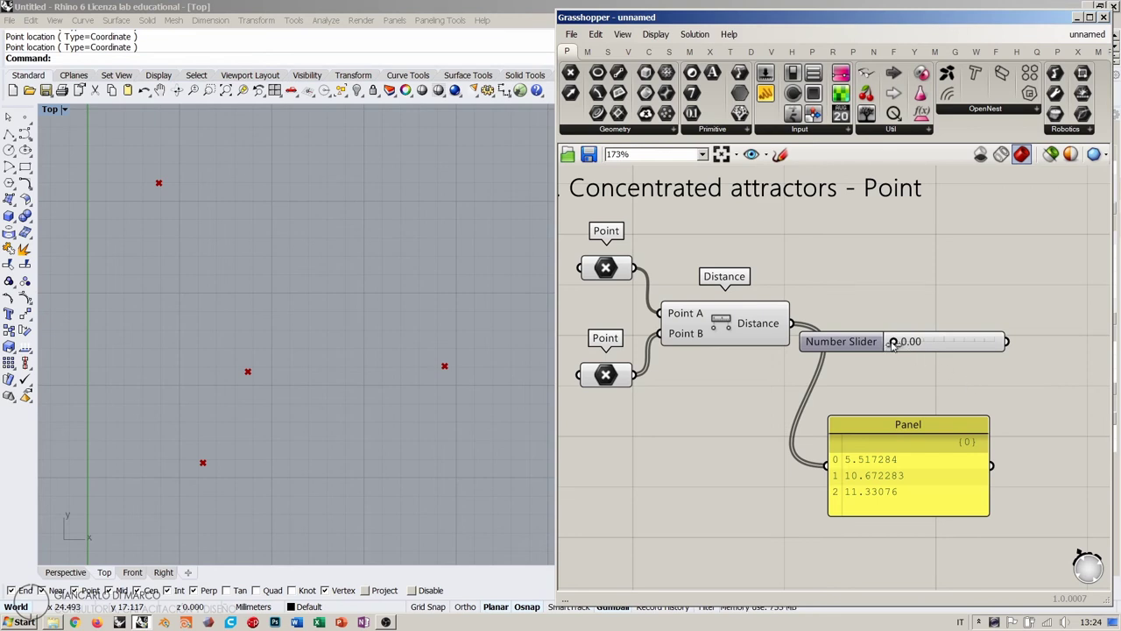
left_click_drag(894, 342, 874, 358)
left_click_drag(944, 351, 726, 425)
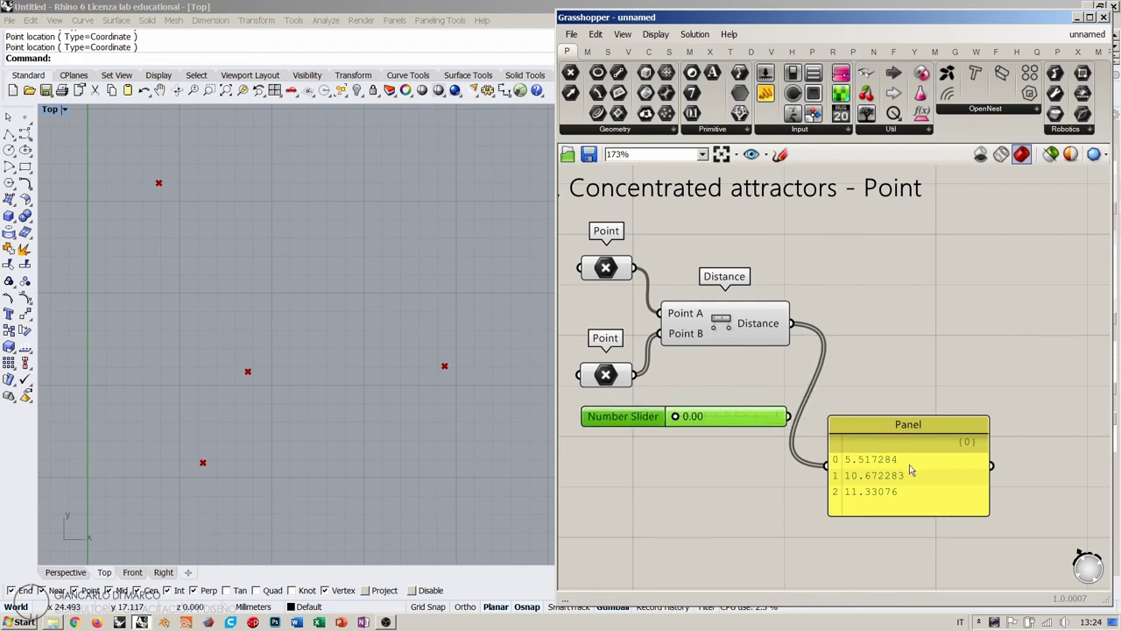
Move the Panel back up beside the Distance component and raise the Number Slider to 12.67.
left_click_drag(909, 470, 967, 284)
left_click(930, 396)
scroll(724, 408, "up", 2)
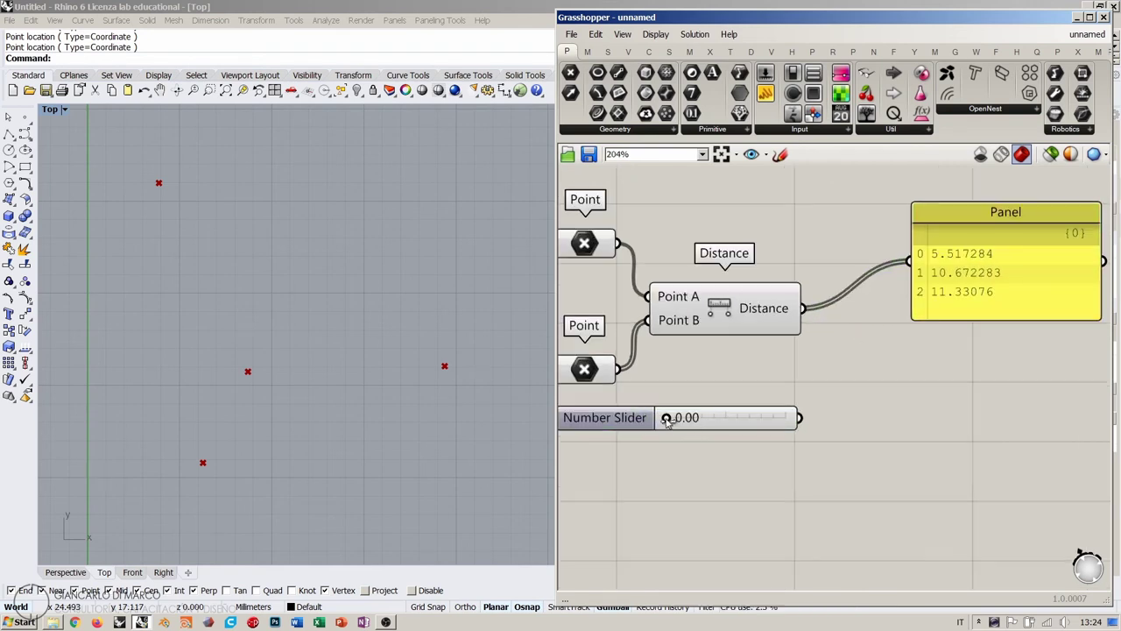
left_click_drag(666, 420, 696, 418)
right_click_drag(901, 382, 892, 427)
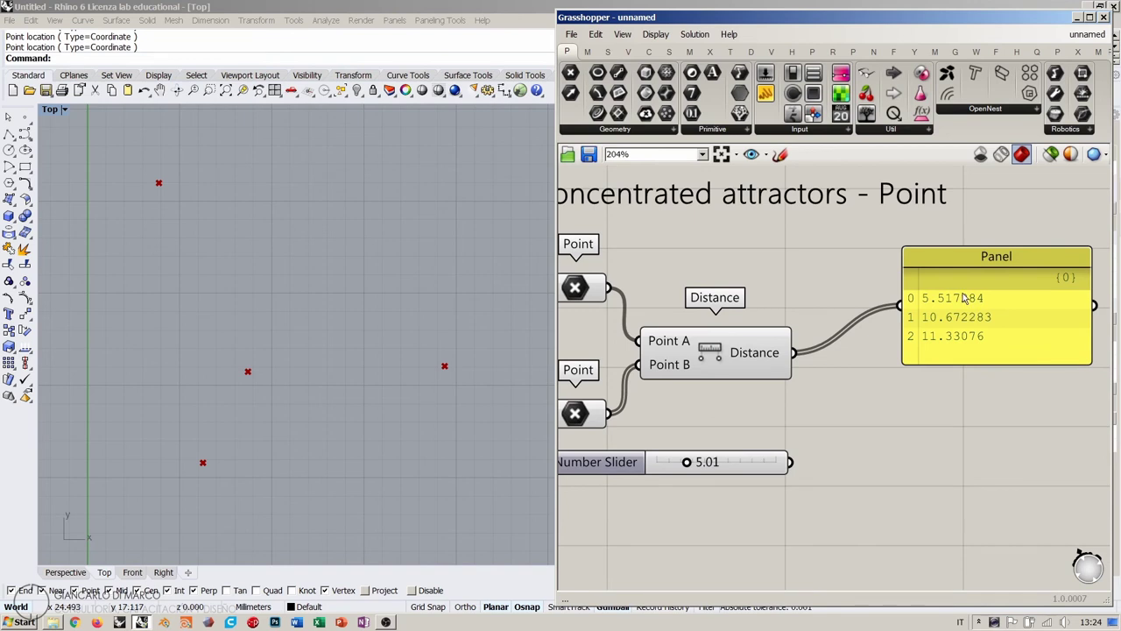
left_click_drag(686, 462, 714, 462)
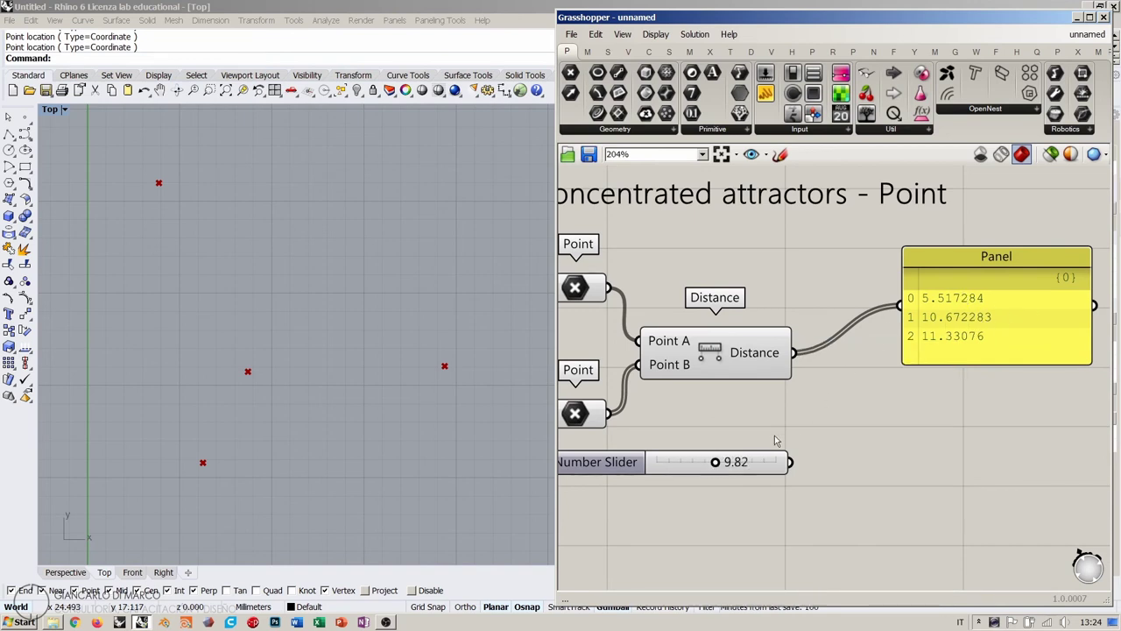
left_click_drag(716, 464, 732, 463)
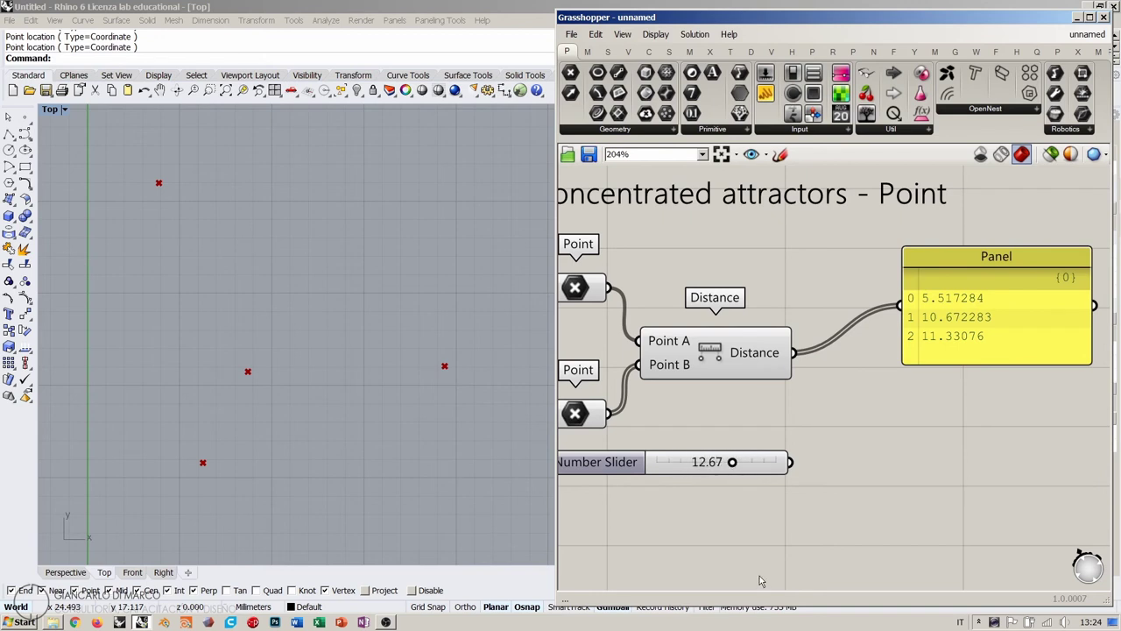
Search the canvas for the Smaller Than component by its symbol "<" and by the word "small".
double_click(907, 429)
type("<")
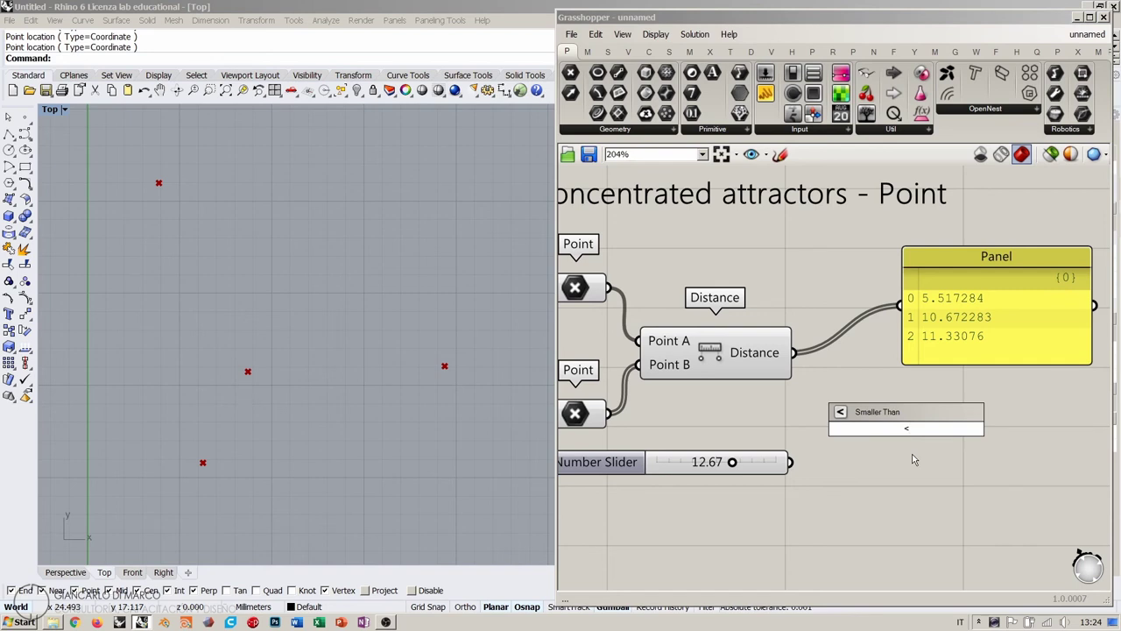
key("BackSpace")
type("small")
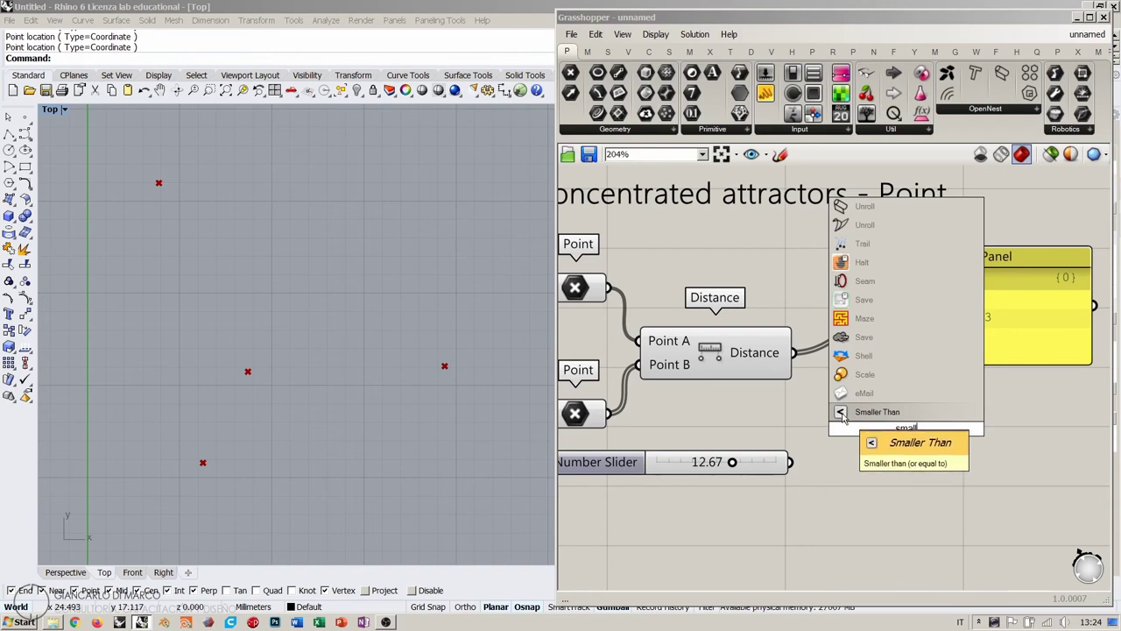
key("Escape")
Search the canvas for the Addition component by the name "addition" and by the symbol "+".
double_click(878, 419)
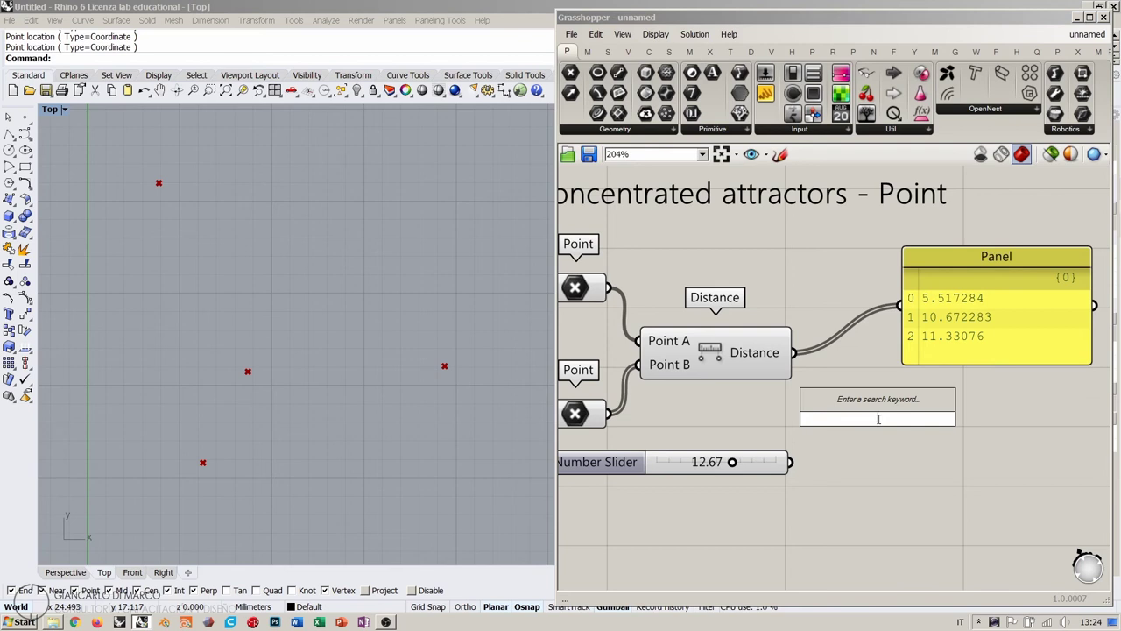
type("additio")
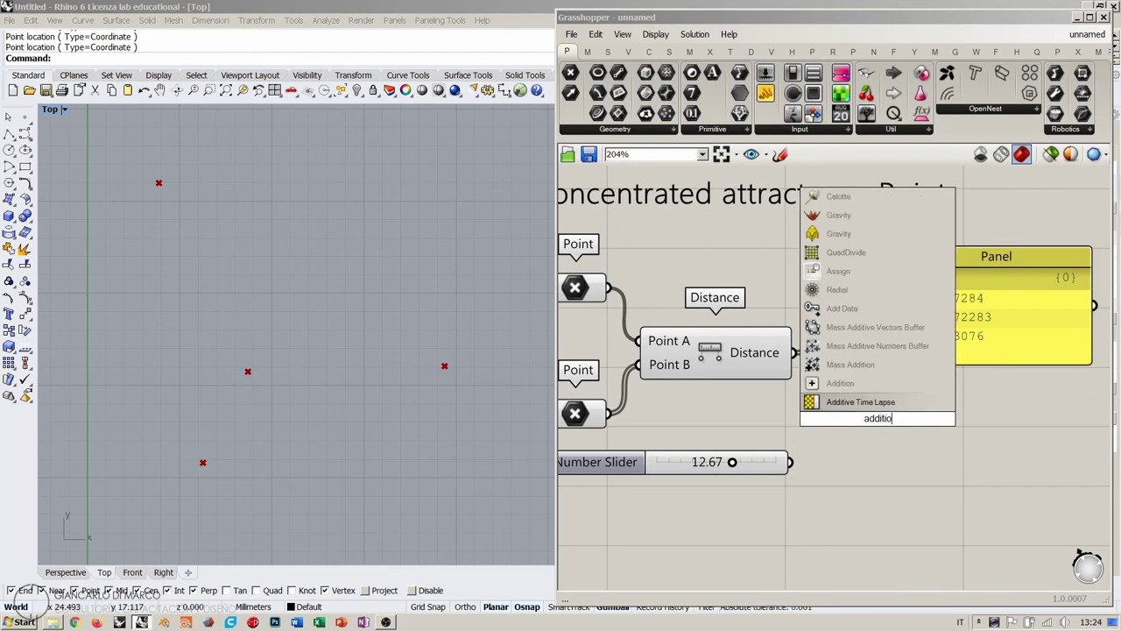
type("n")
left_click_drag(923, 424, 799, 422)
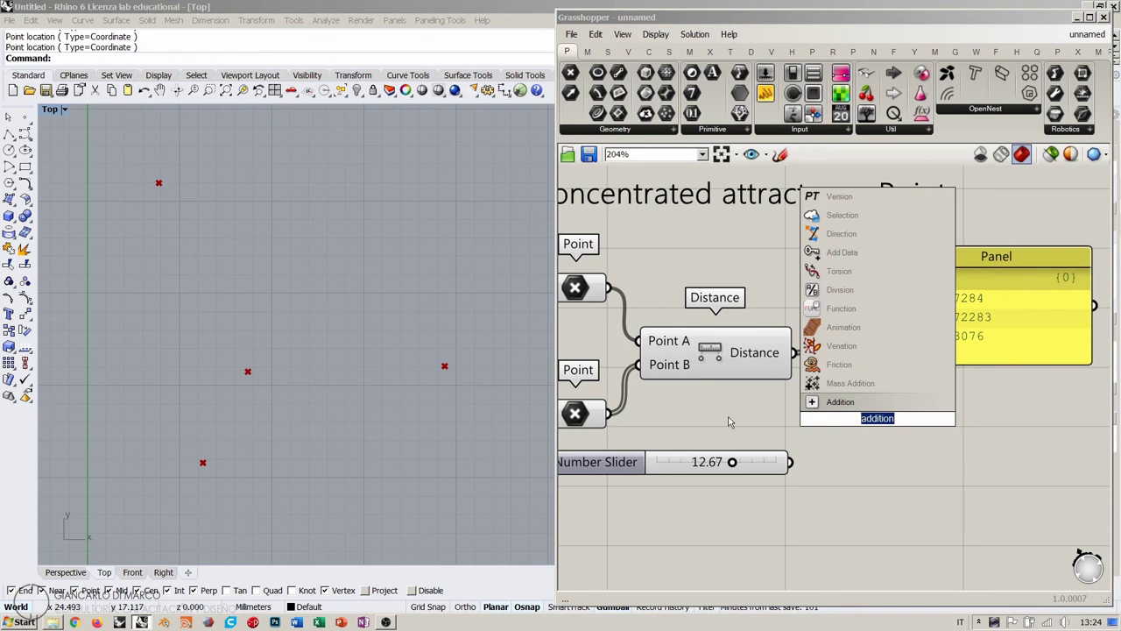
type("+")
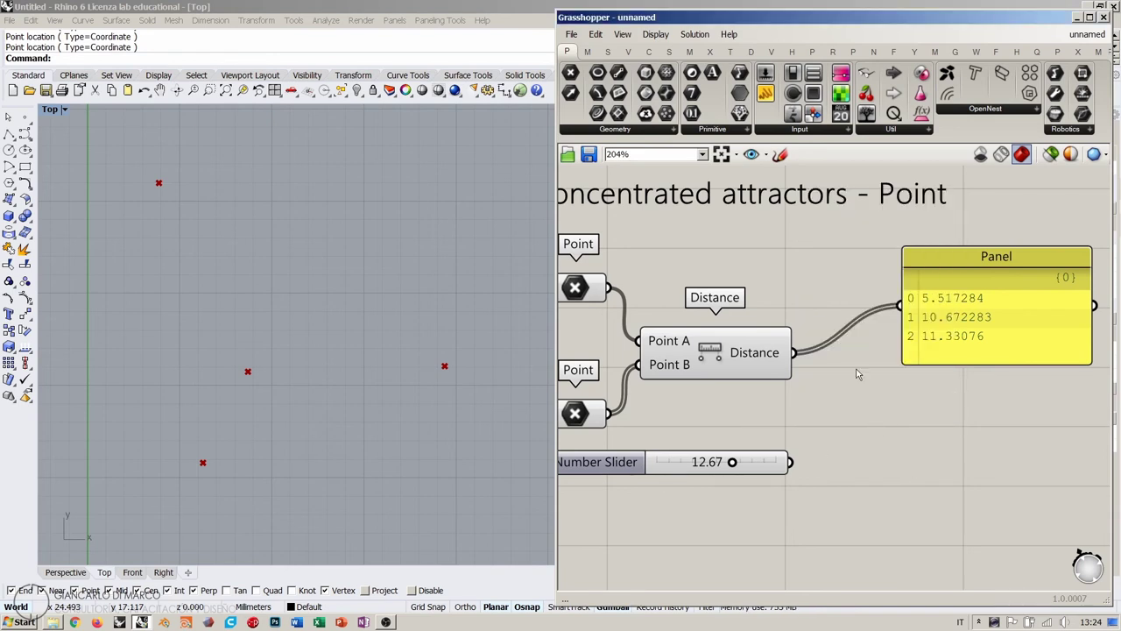
Examine the full list of operator components in the Maths category.
left_click(587, 53)
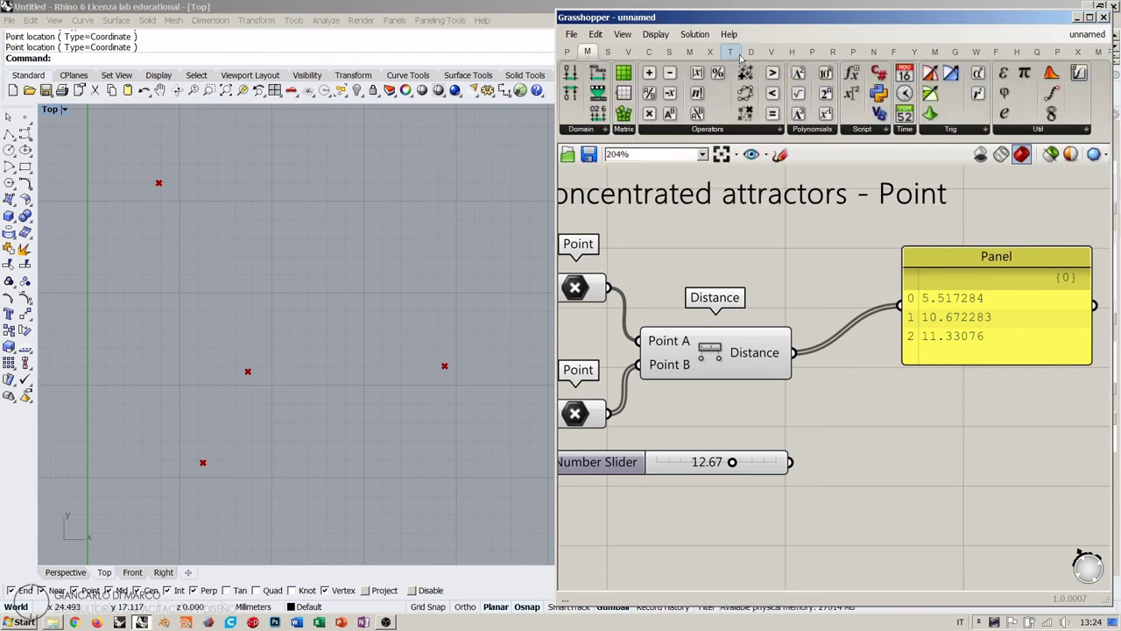
left_click(704, 131)
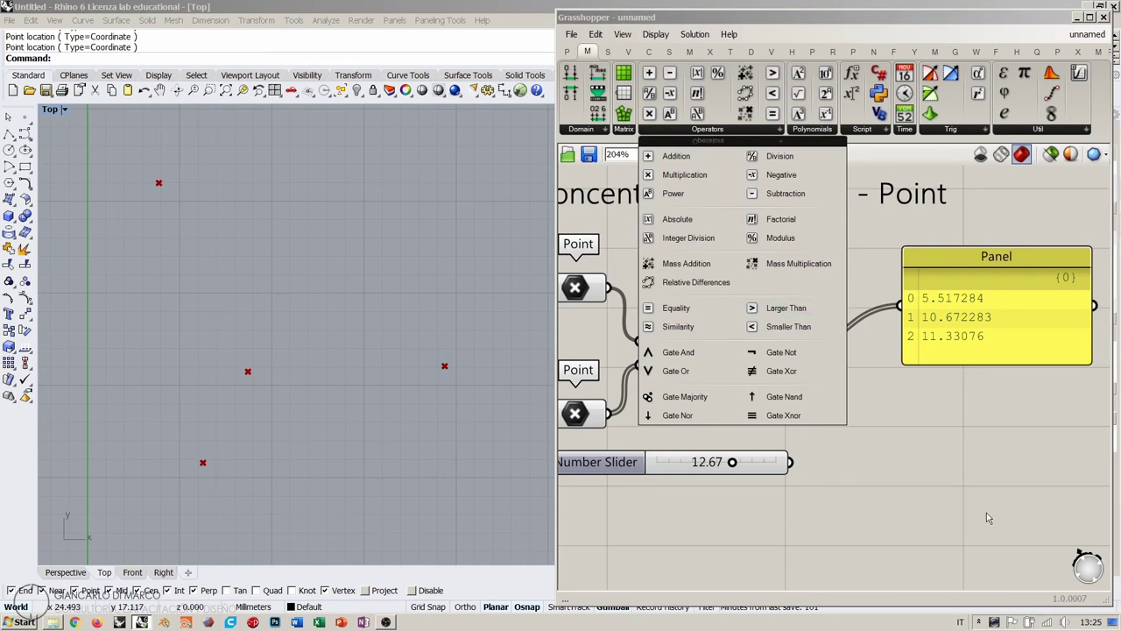
left_click(933, 466)
Add a Smaller Than component below the Panel and move the Panel up to make room for it.
double_click(913, 435)
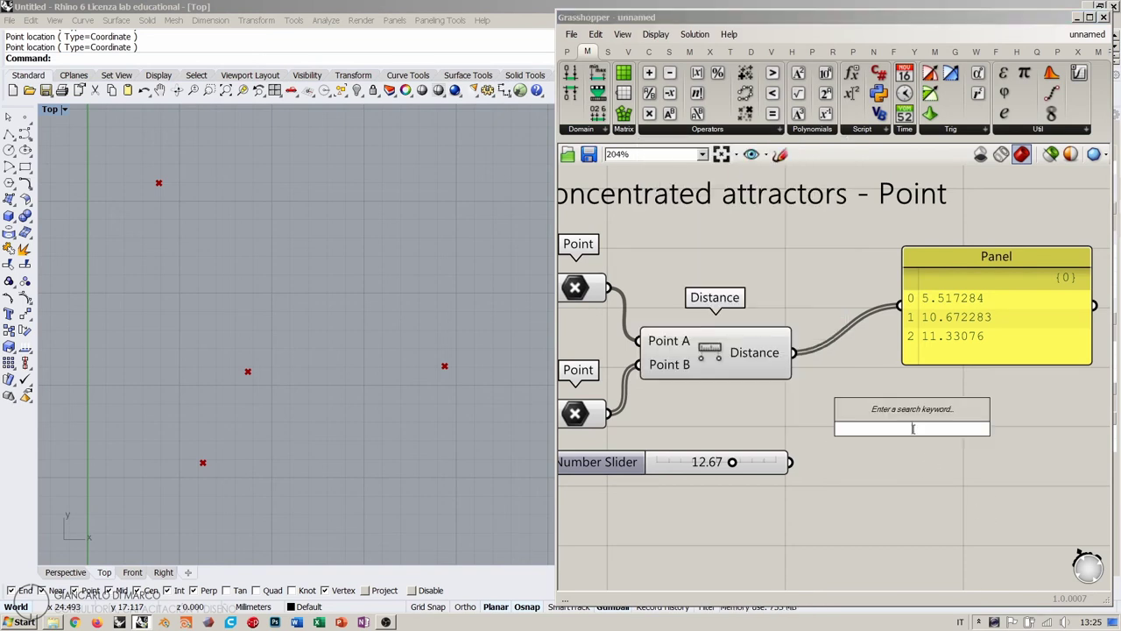
type("<")
key("Return")
right_click_drag(912, 429, 878, 441)
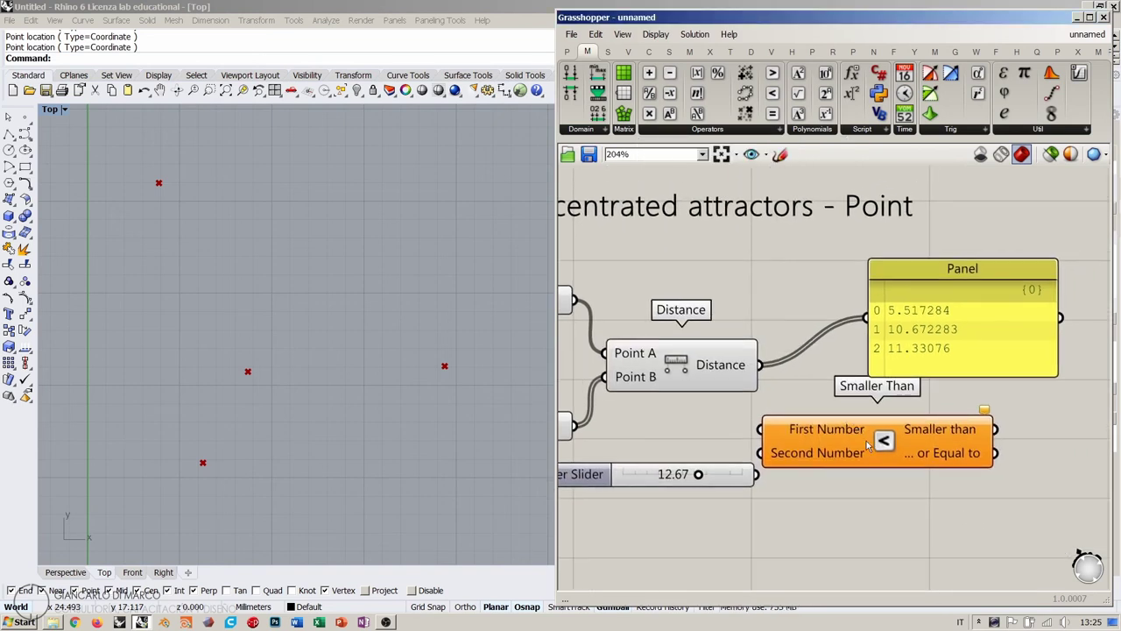
left_click_drag(878, 442, 903, 443)
left_click_drag(963, 269, 979, 241)
Connect the Distance output to Smaller Than's First Number and the Number Slider to its Second Number.
left_click_drag(760, 364, 837, 450)
left_click_drag(755, 473, 793, 448)
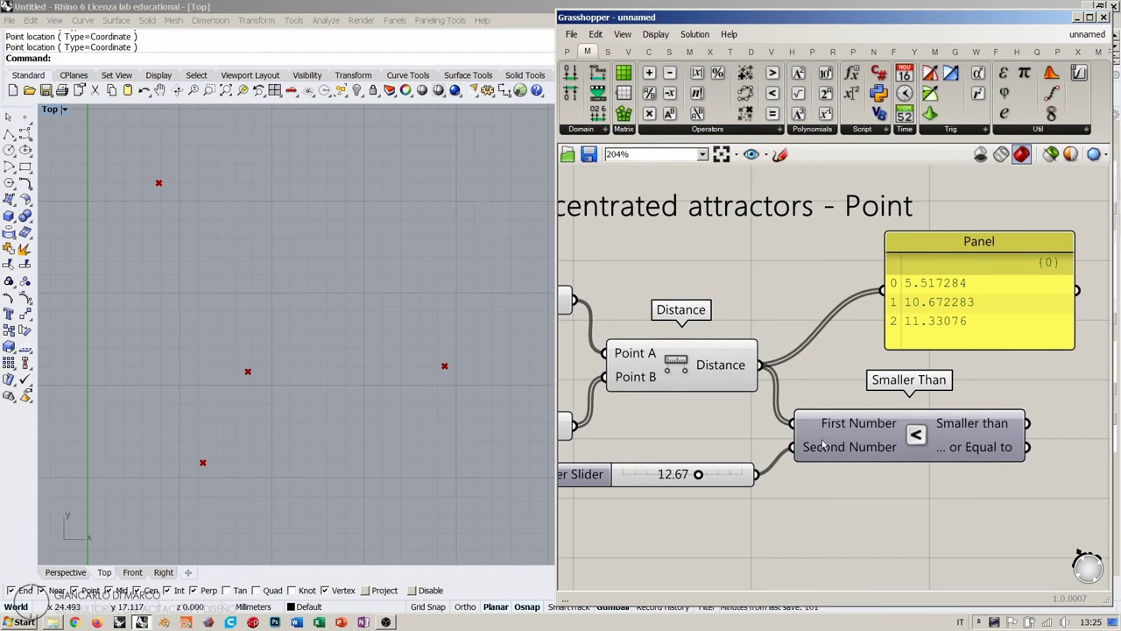
left_click(867, 429)
right_click_drag(886, 429, 825, 459)
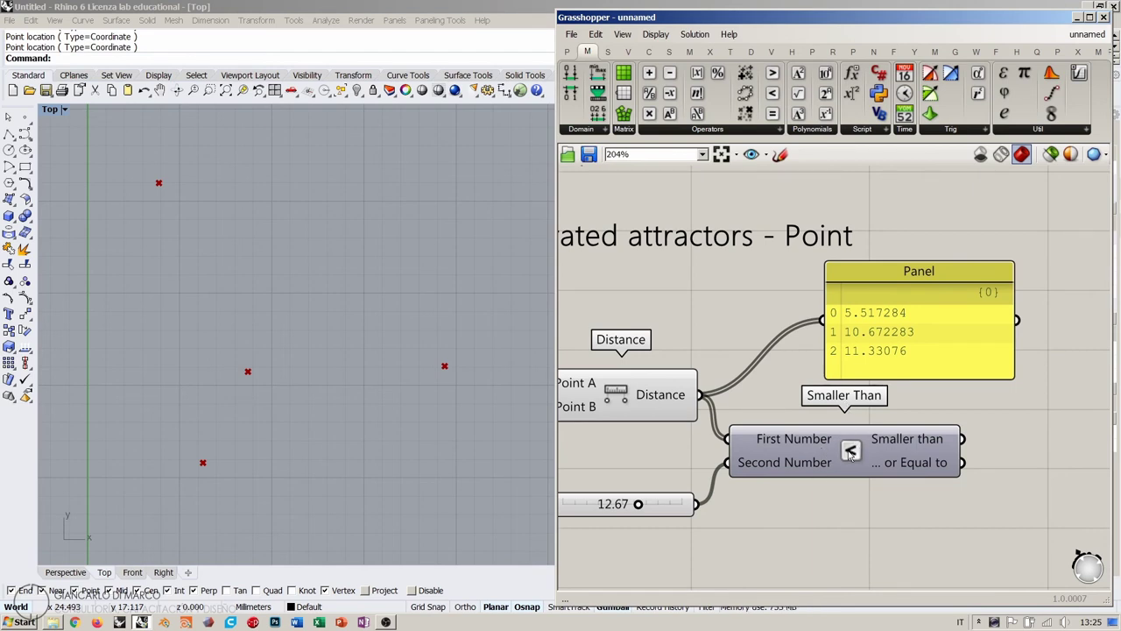
right_click_drag(874, 453, 912, 441)
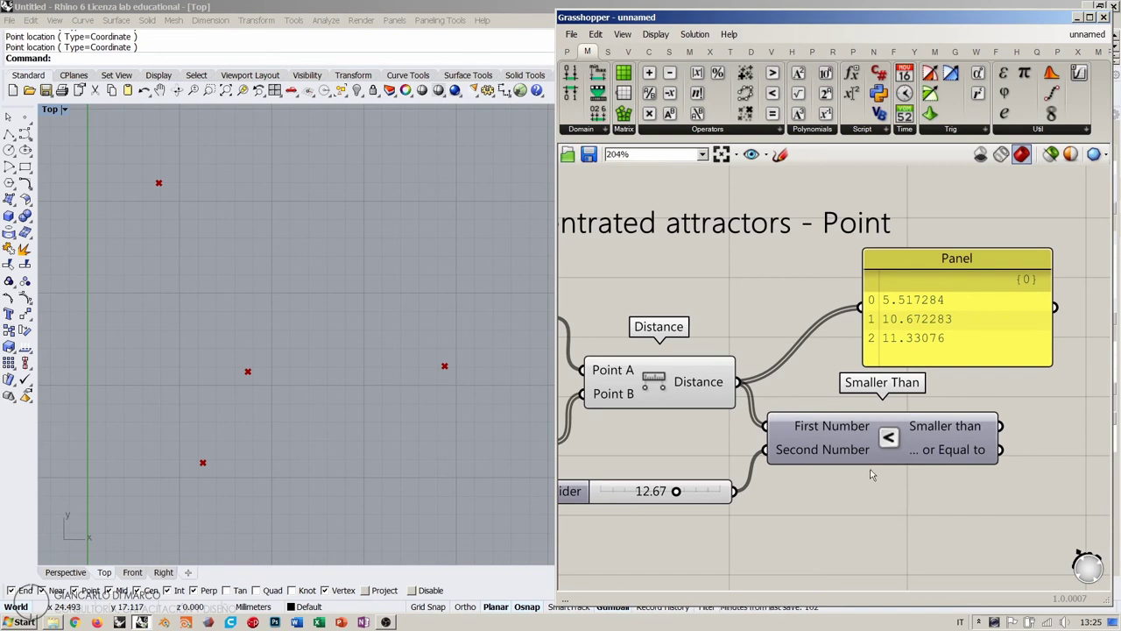
Move the Panel past the Smaller Than component and replace its input with the Smaller than output.
scroll(815, 486, "down", 3)
left_click(903, 386)
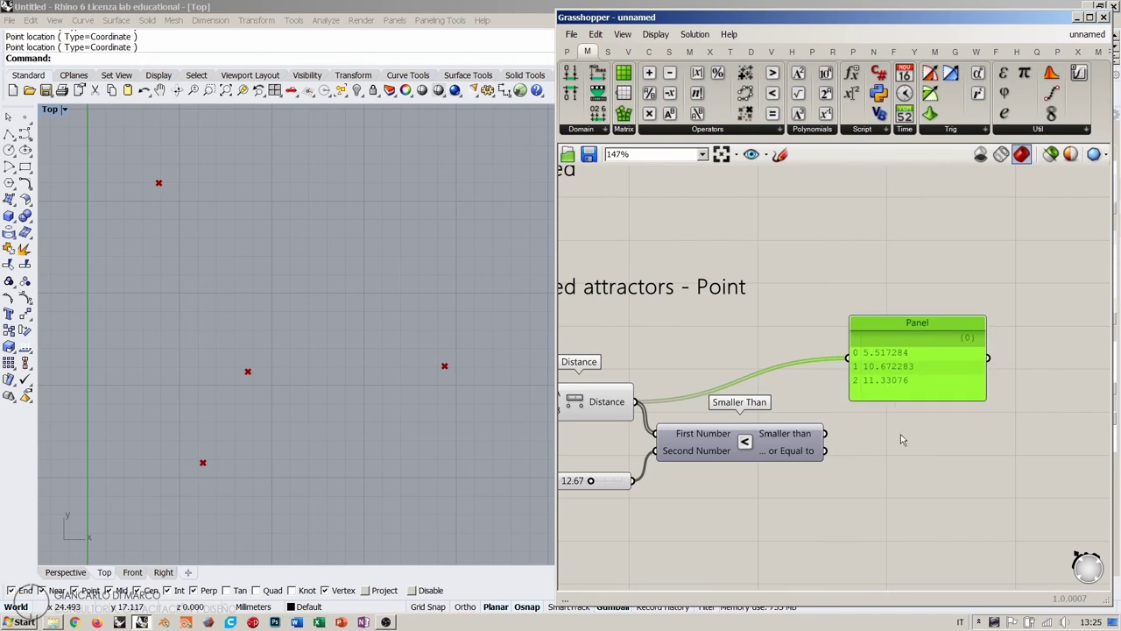
left_click(903, 440)
scroll(903, 440, "up", 4)
left_click_drag(804, 452, 841, 330)
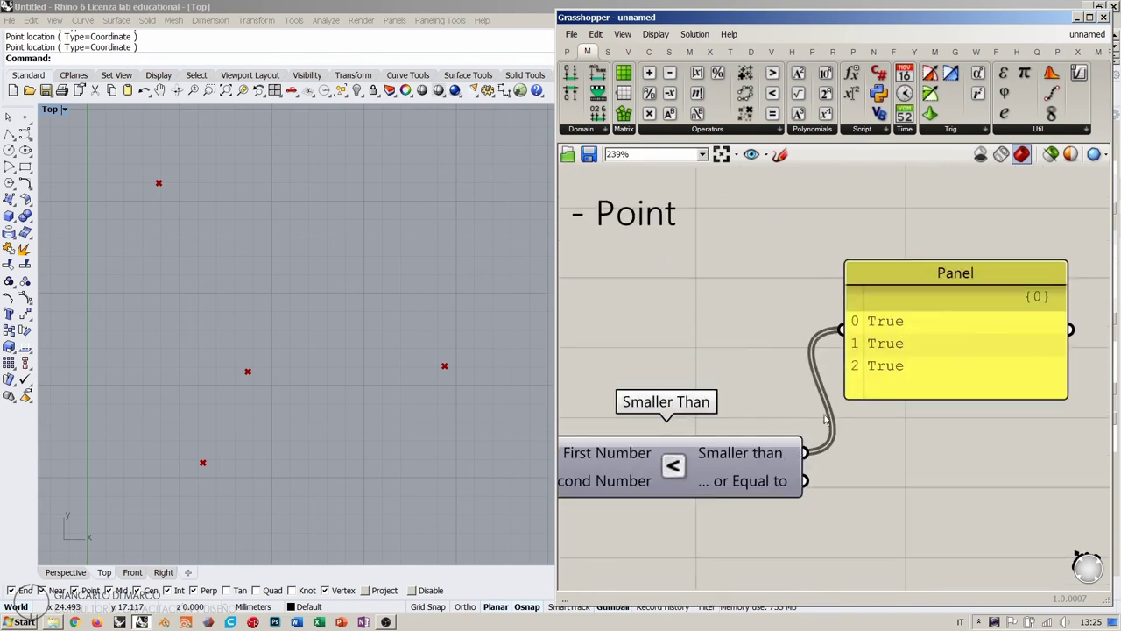
right_click_drag(918, 443, 1005, 441)
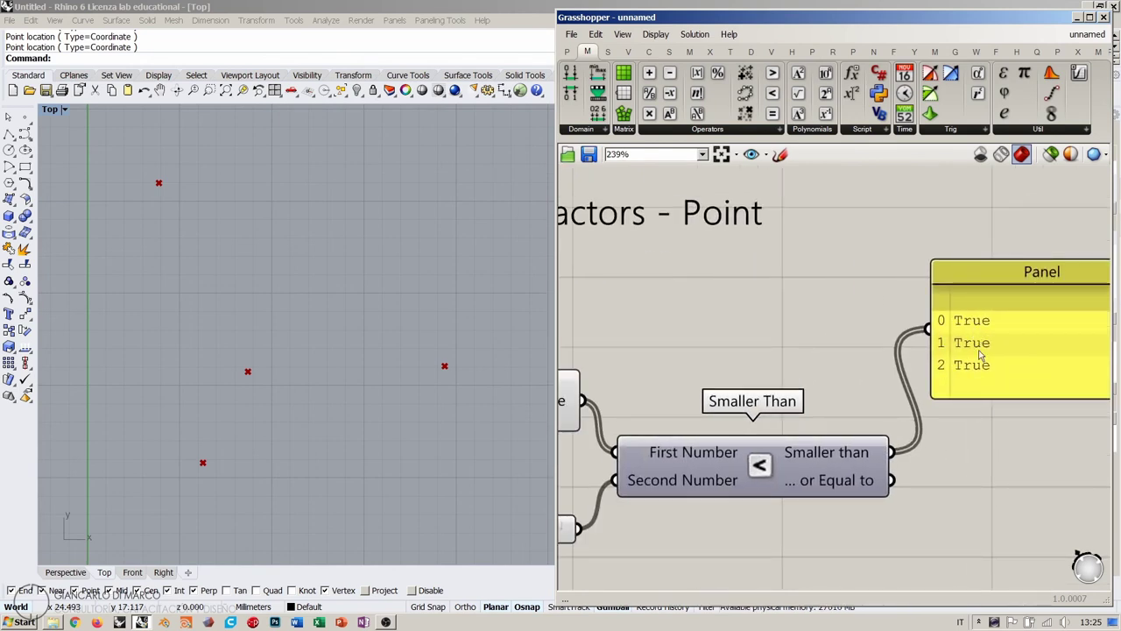
scroll(986, 473, "down", 2)
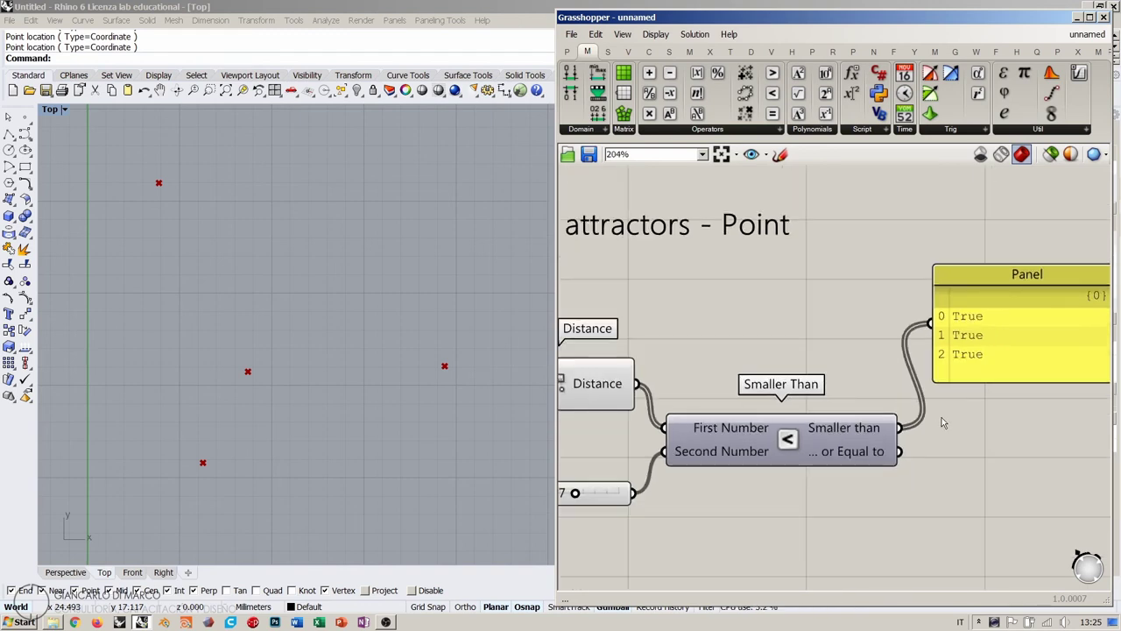
Lower the Panel so it sits directly beside the Smaller Than component's outputs.
mouse_move(871, 433)
left_click_drag(974, 335, 985, 491)
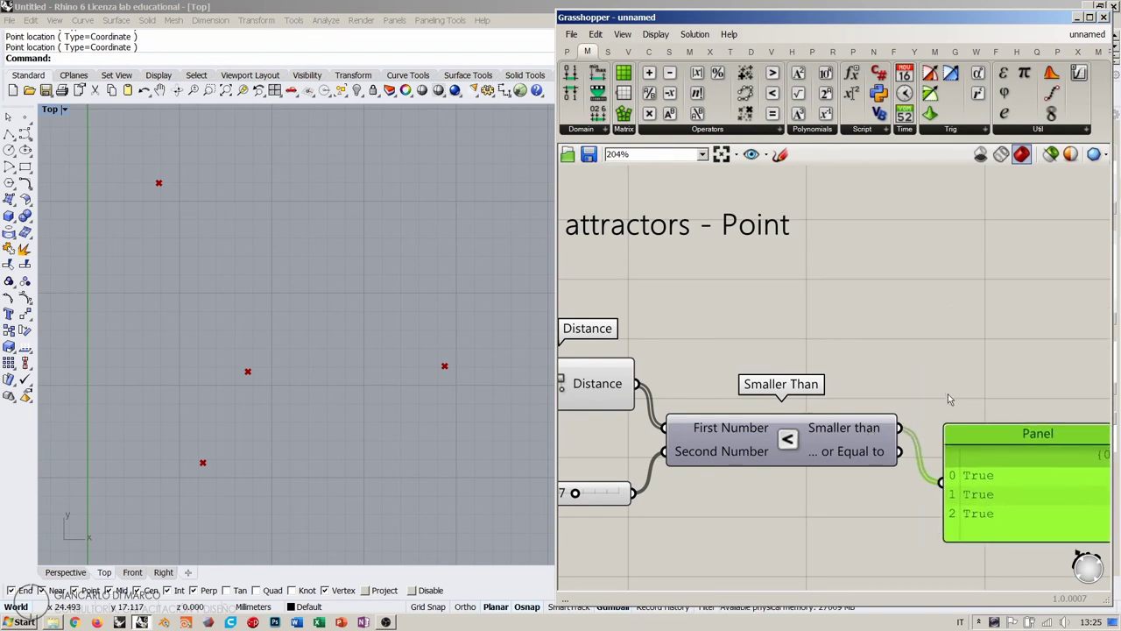
left_click(859, 372)
scroll(841, 367, "down", 2)
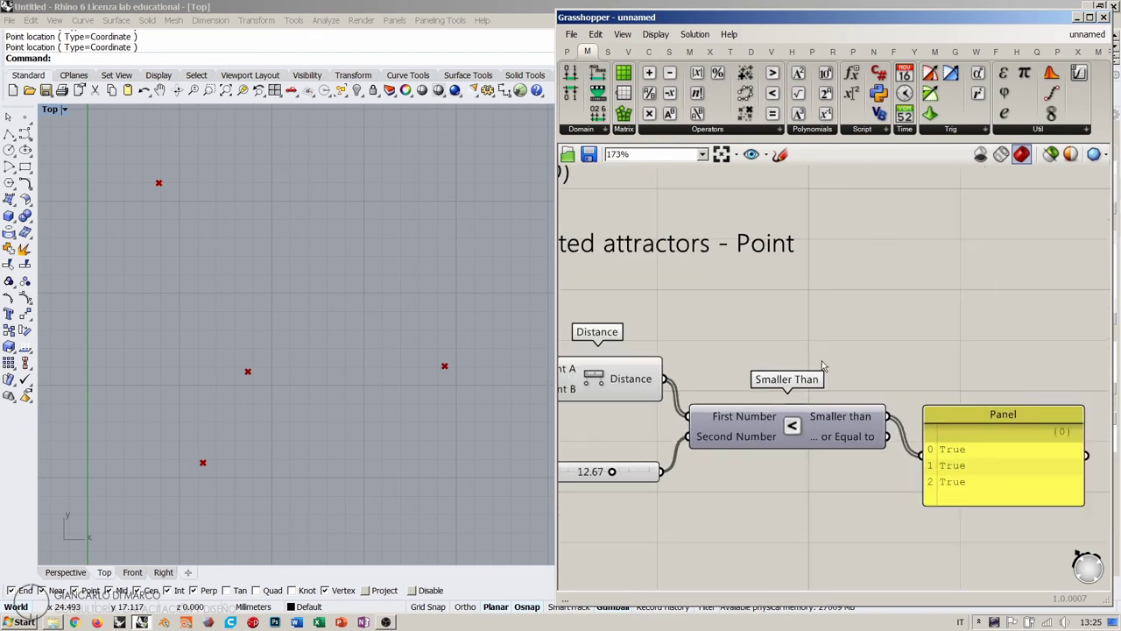
Test the Smaller Than threshold with the Number Slider at 11.17, 10.36 and 4.35, finishing at 10.82.
right_click_drag(823, 359, 819, 329)
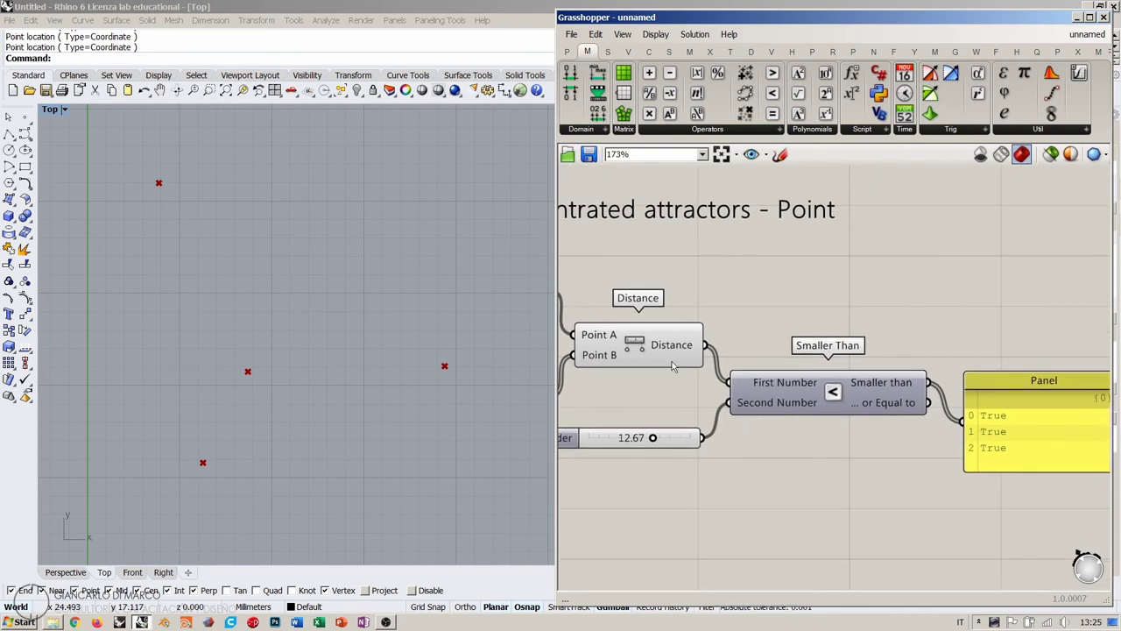
mouse_move(676, 352)
left_click_drag(653, 439, 645, 440)
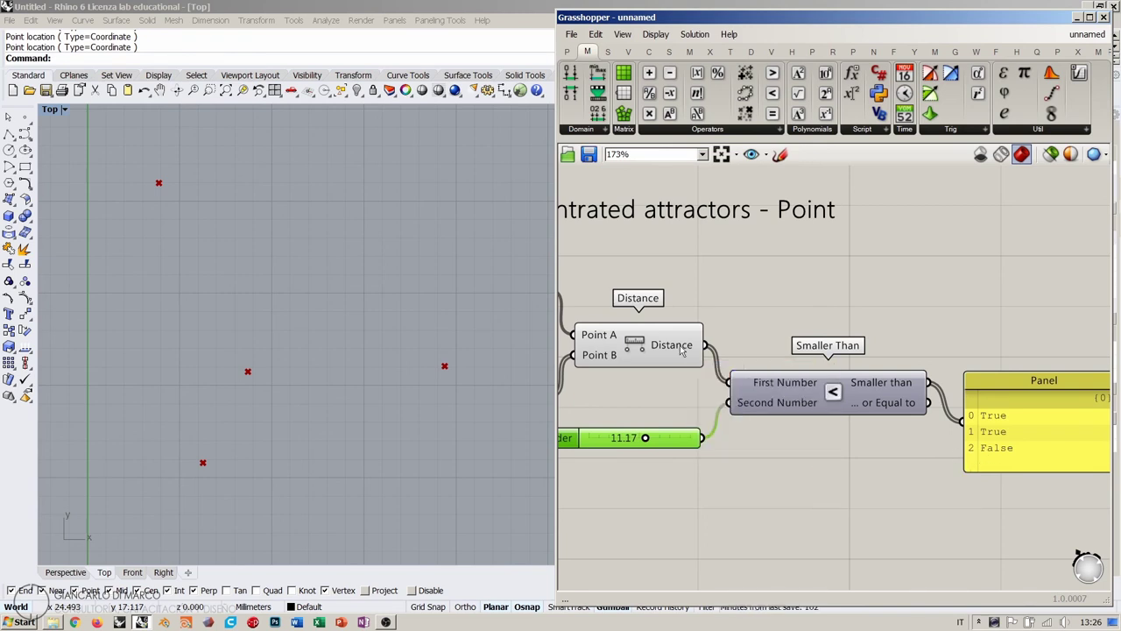
mouse_move(632, 444)
left_click_drag(646, 438, 640, 438)
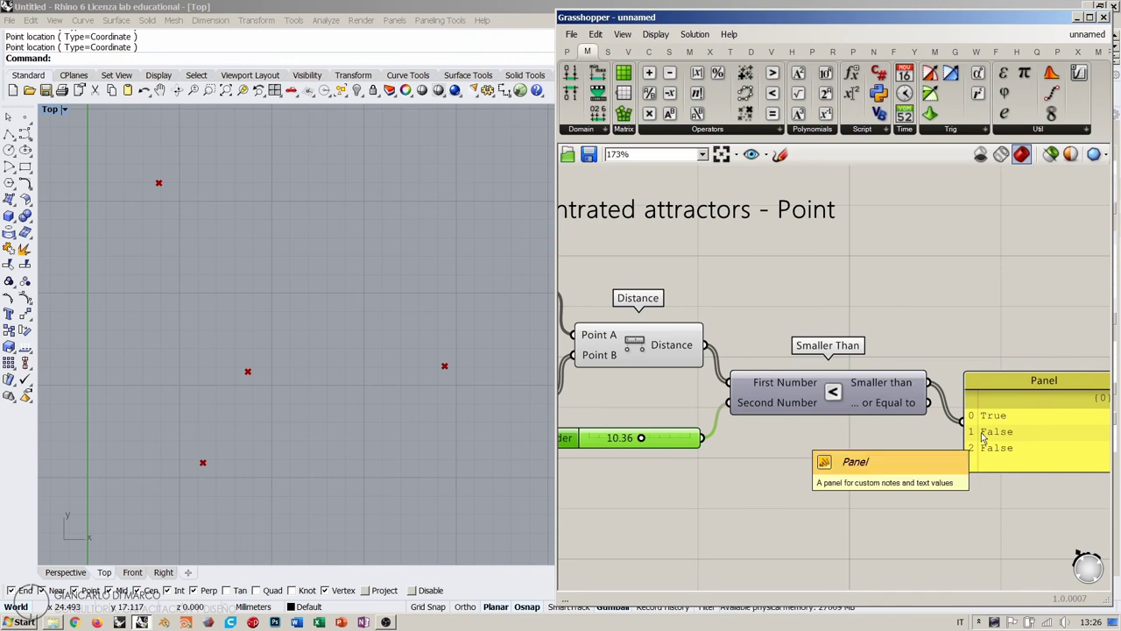
left_click_drag(643, 439, 611, 440)
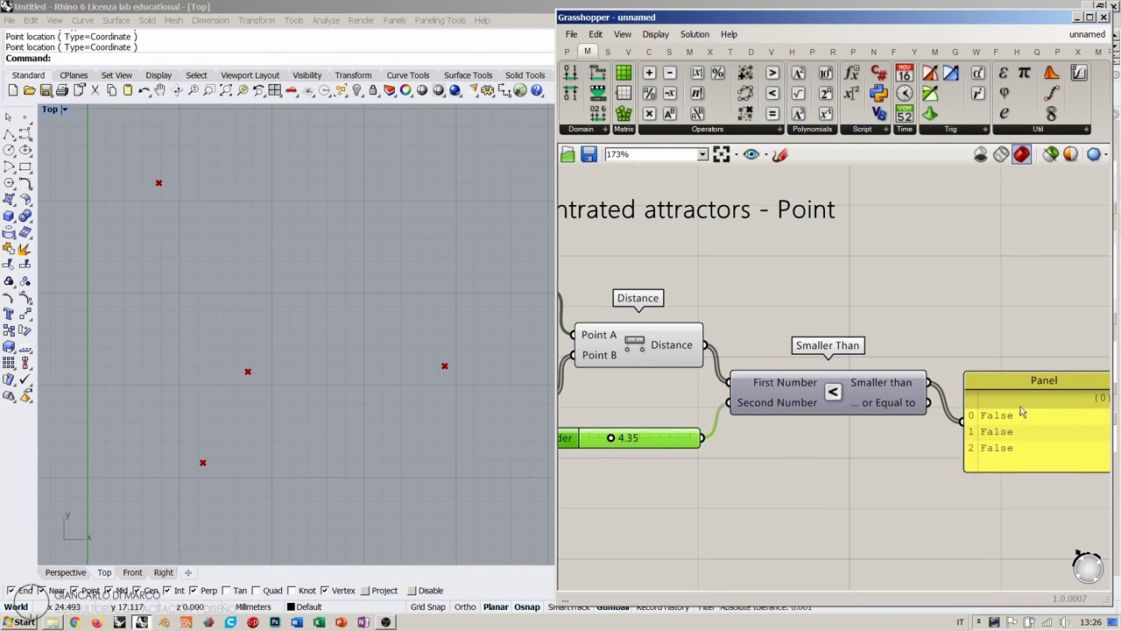
left_click_drag(612, 439, 630, 439)
mouse_move(655, 442)
left_mouse_down()
mouse_move(637, 442)
mouse_move(669, 444)
mouse_move(613, 446)
mouse_move(666, 445)
mouse_move(649, 451)
left_mouse_up()
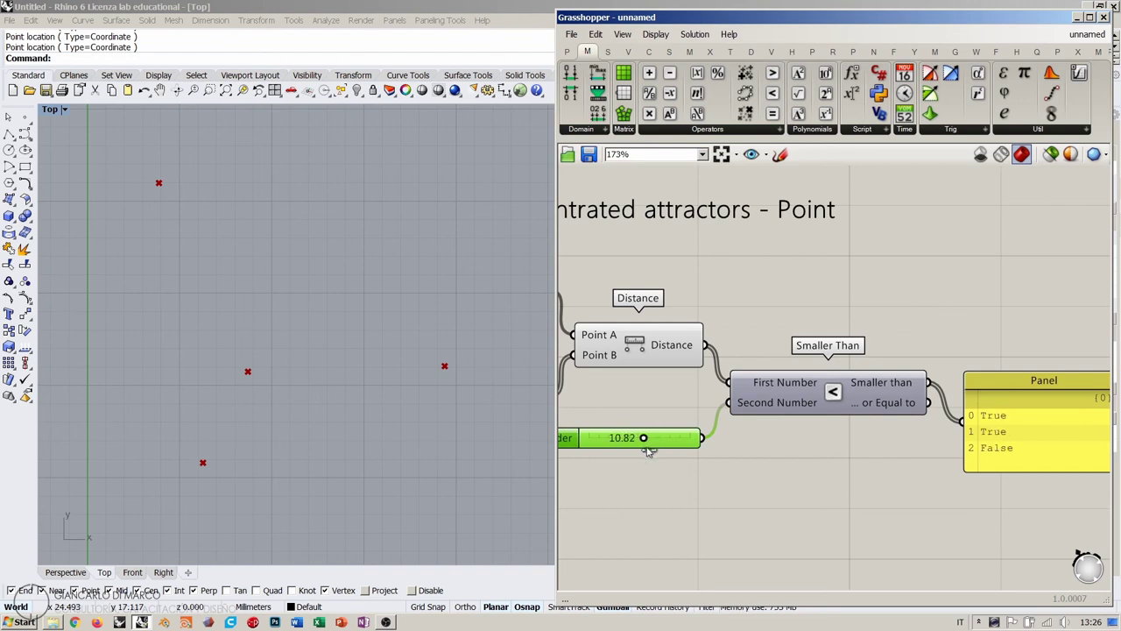
Review the definition from the Point components to the Panel, highlighting the lower Point component's points in the viewport.
right_click_drag(568, 424, 631, 426)
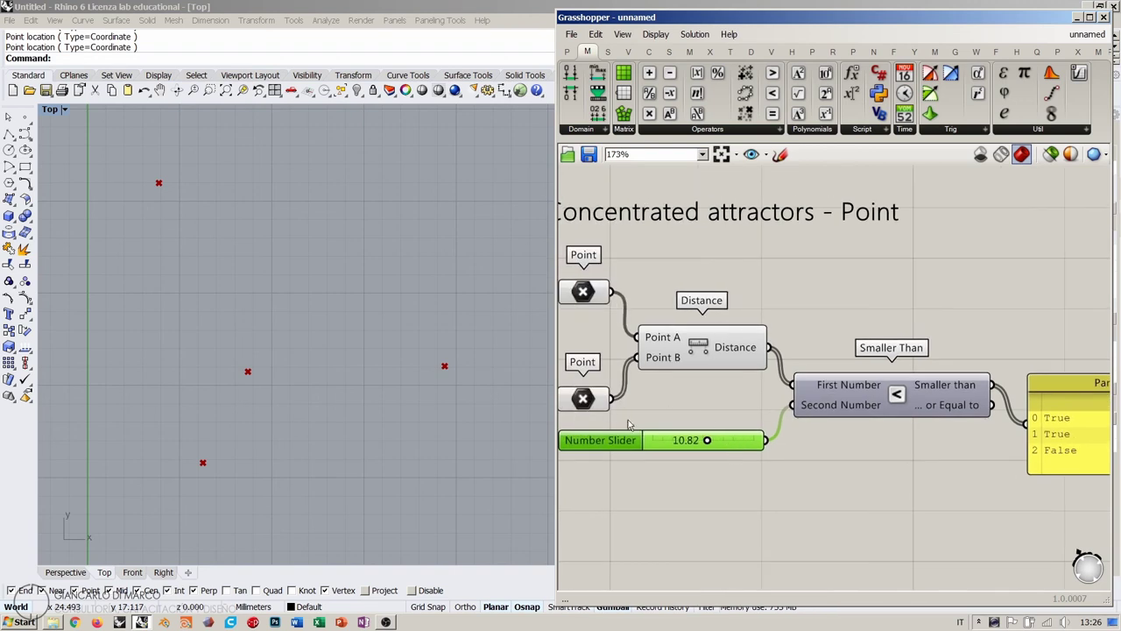
scroll(907, 467, "down", 2)
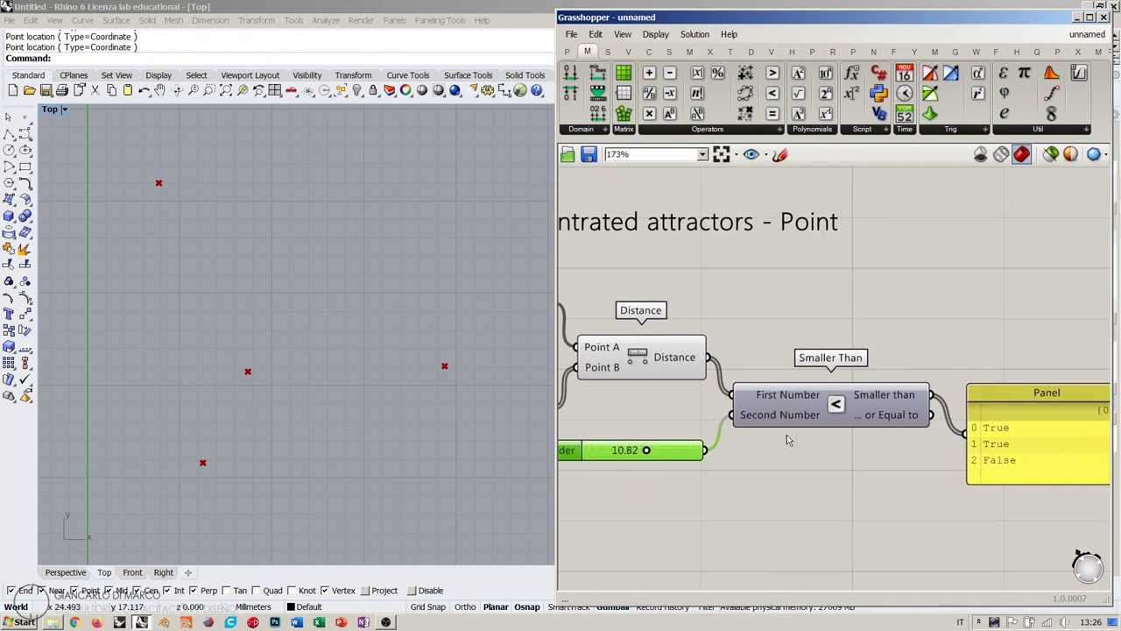
left_click(903, 362)
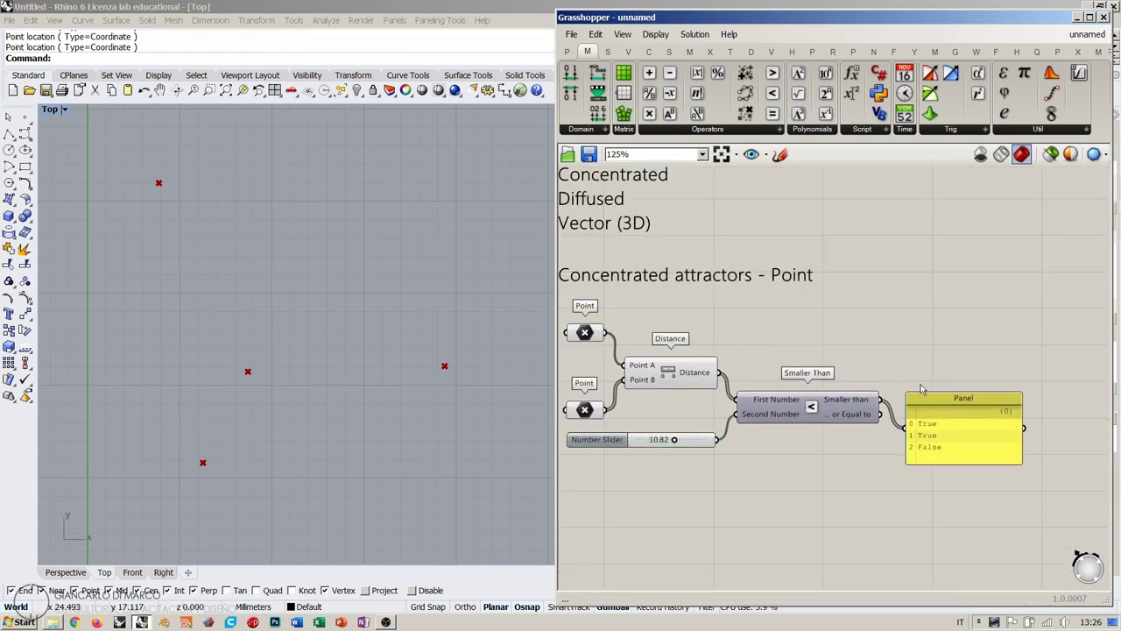
scroll(911, 368, "up", 2)
scroll(911, 369, "down", 1)
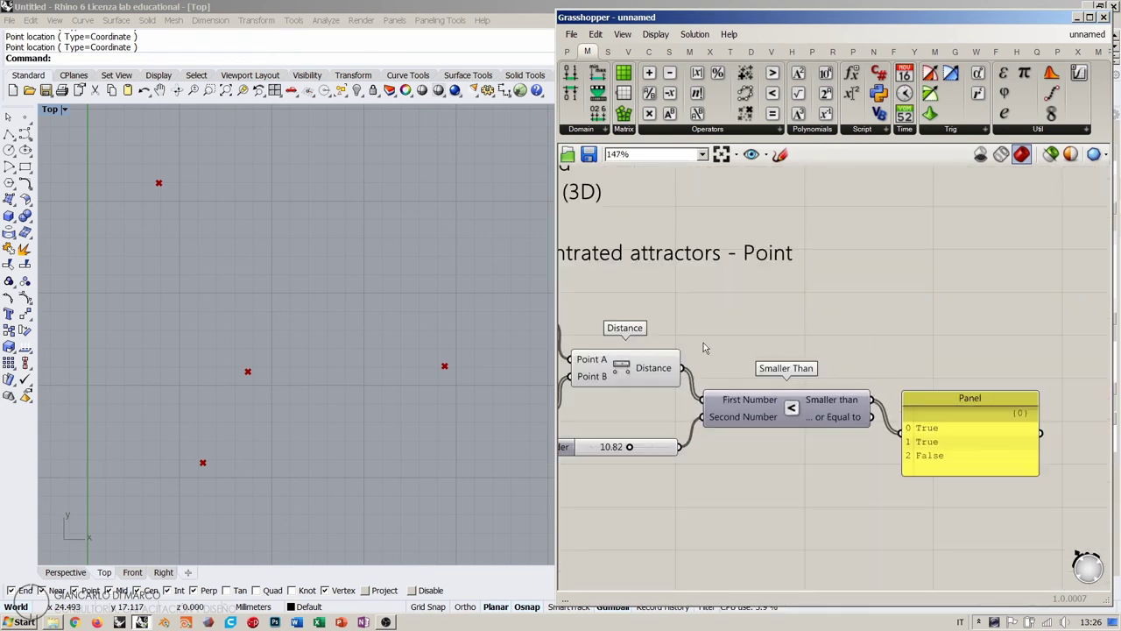
right_click_drag(875, 340, 968, 347)
left_click(619, 420)
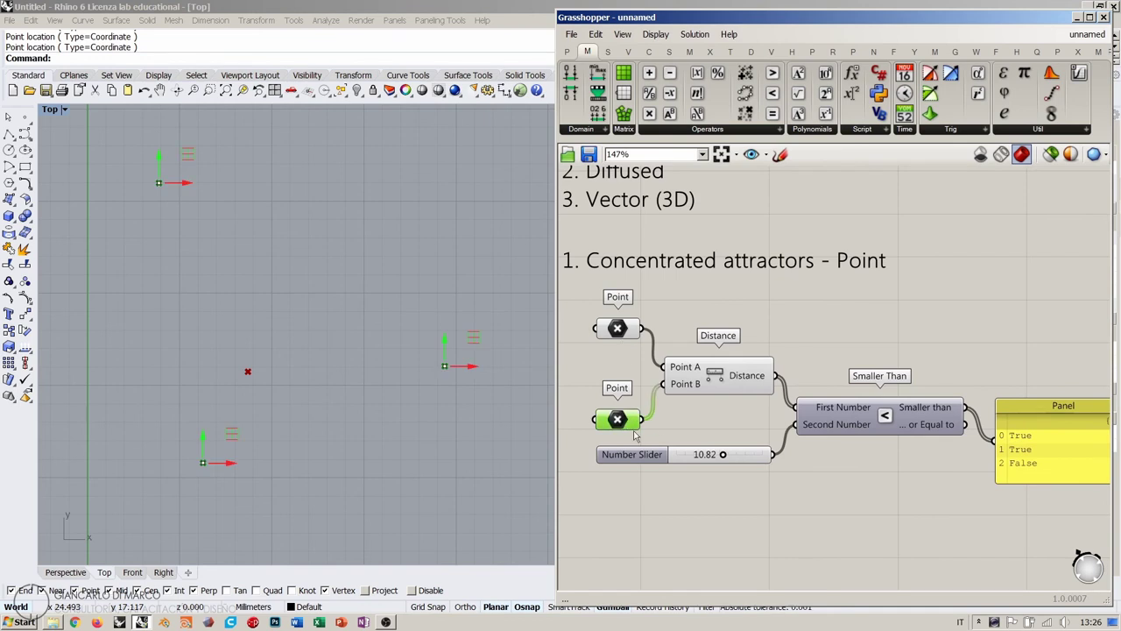
left_click(821, 342)
right_click_drag(821, 341, 805, 331)
Add a Dispatch component in the free space above the Smaller Than component.
right_click_drag(924, 437, 875, 429)
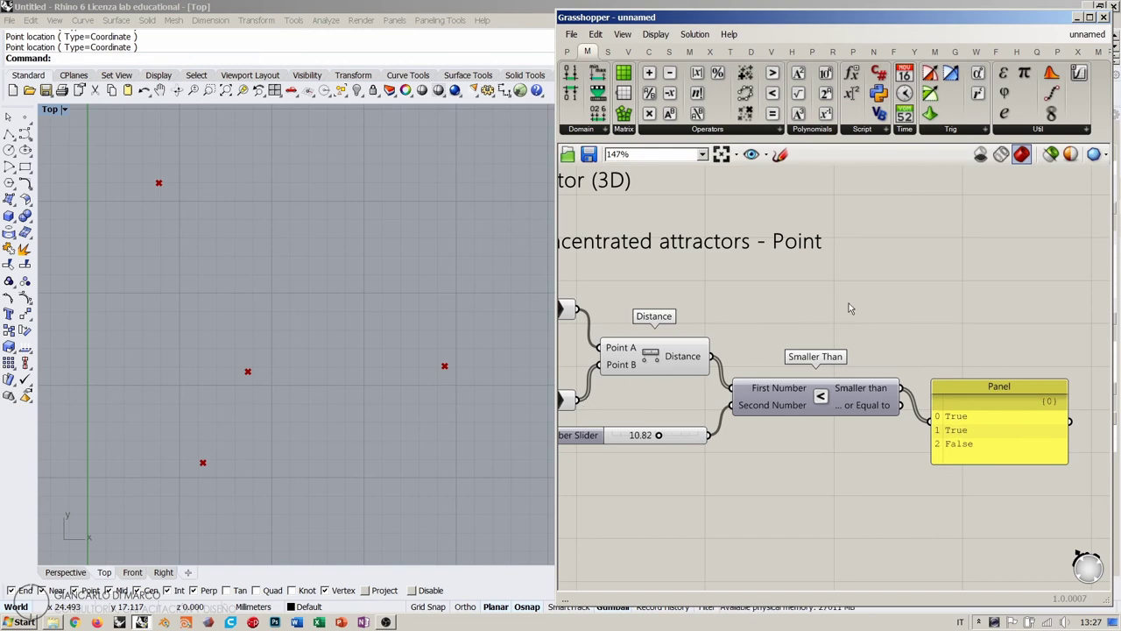
double_click(892, 313)
type("disp")
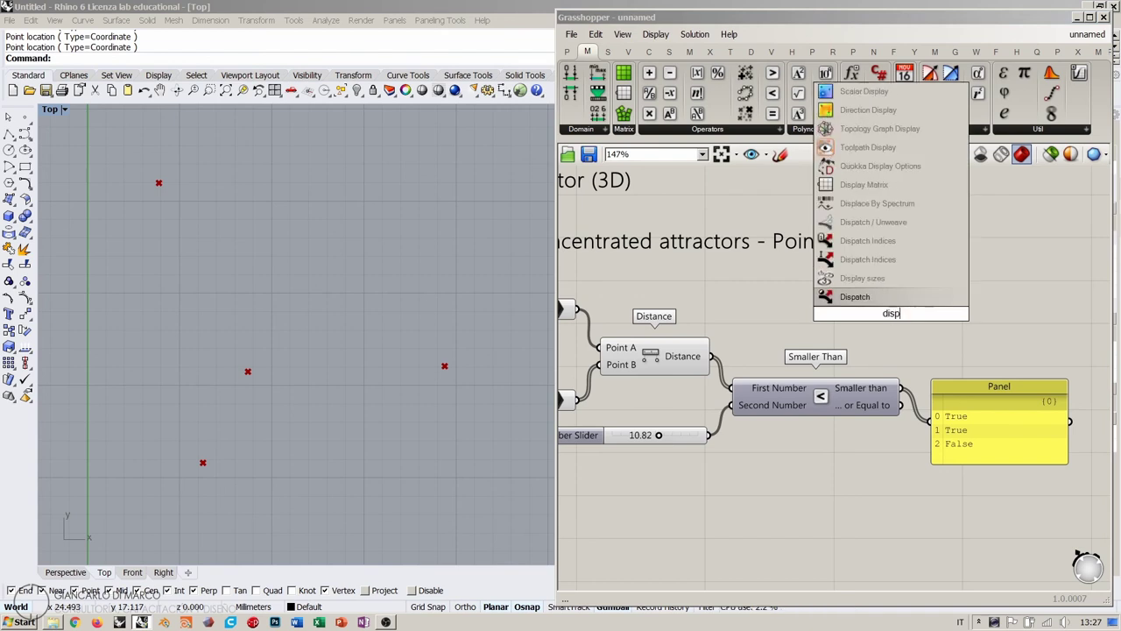
left_click(881, 297)
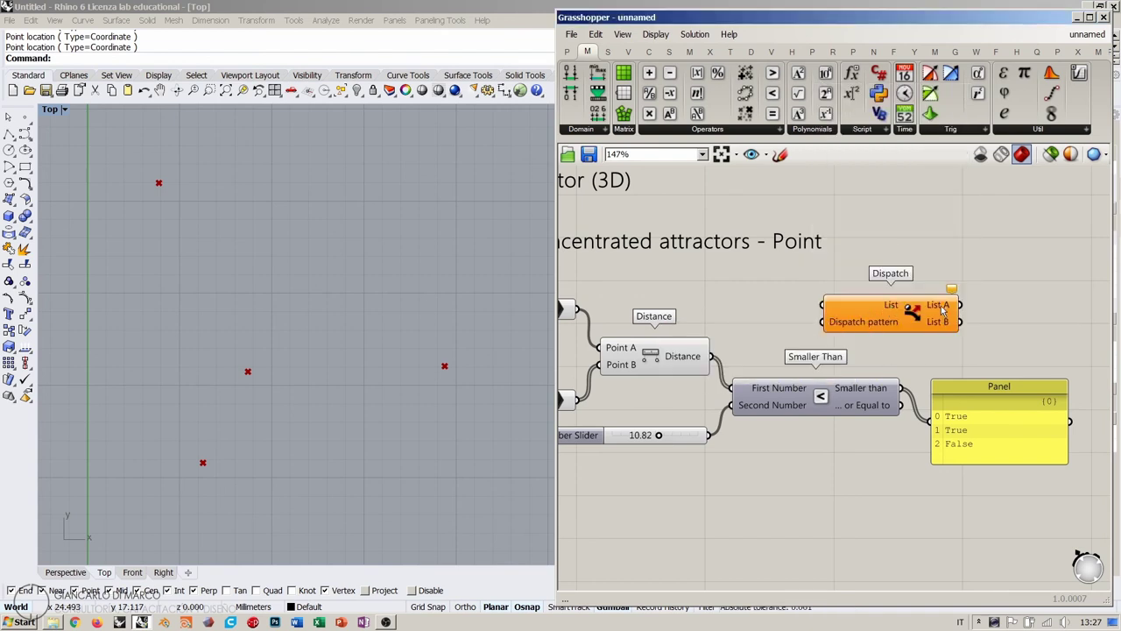
right_click_drag(789, 263, 843, 258)
left_click_drag(941, 311, 950, 310)
left_click(850, 278)
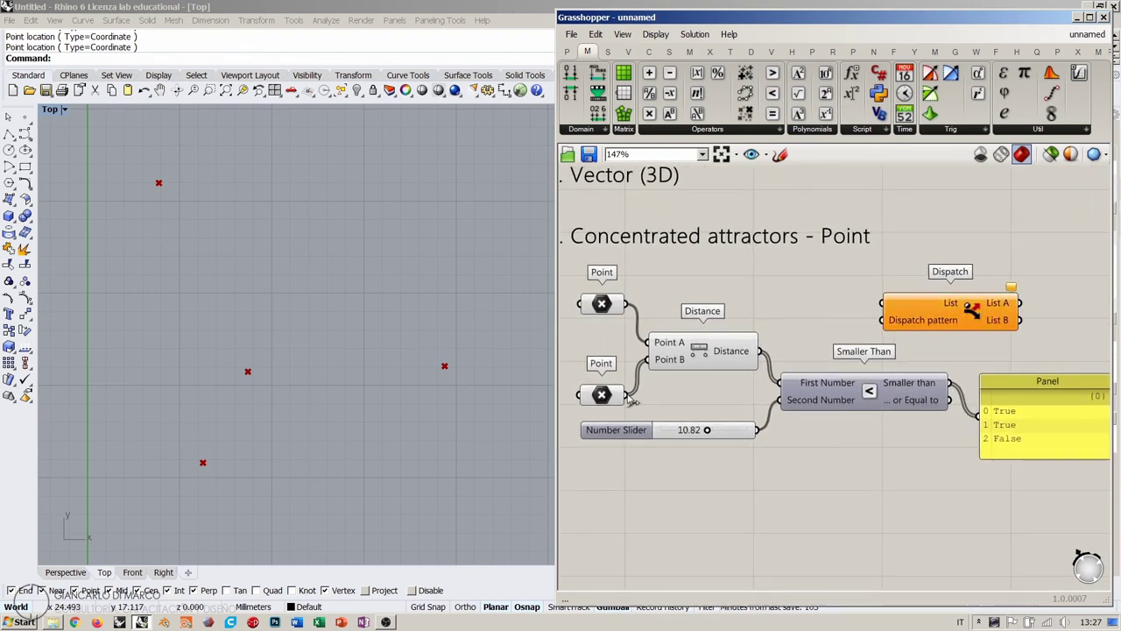
Connect the lower Point component to Dispatch's List input and move Dispatch directly above the Panel.
left_click_drag(628, 394, 883, 304)
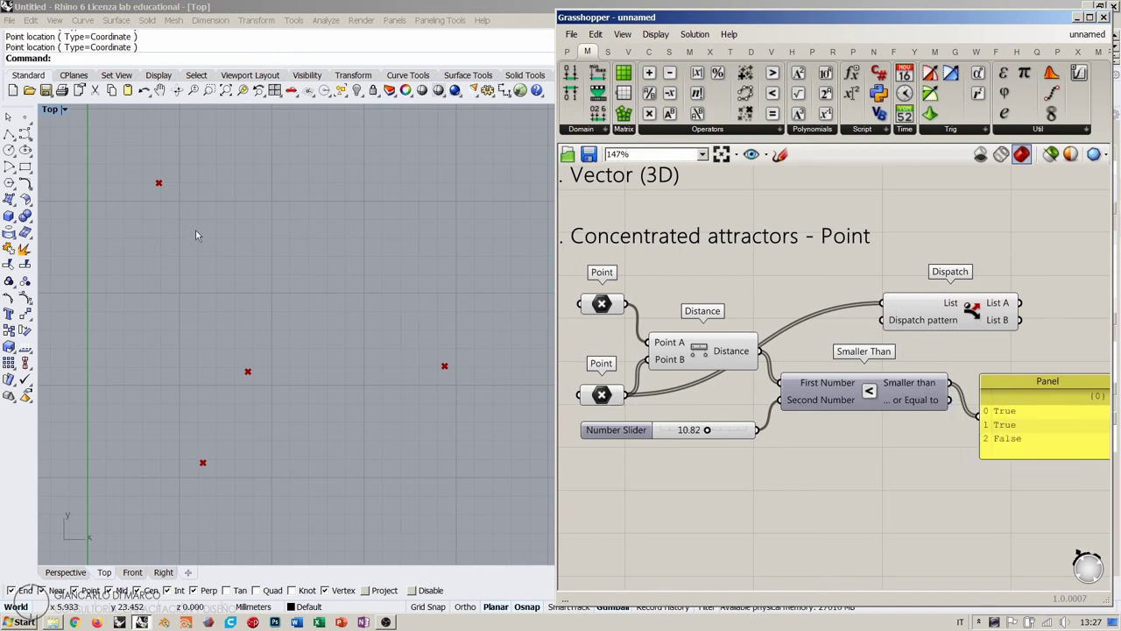
left_click(605, 396)
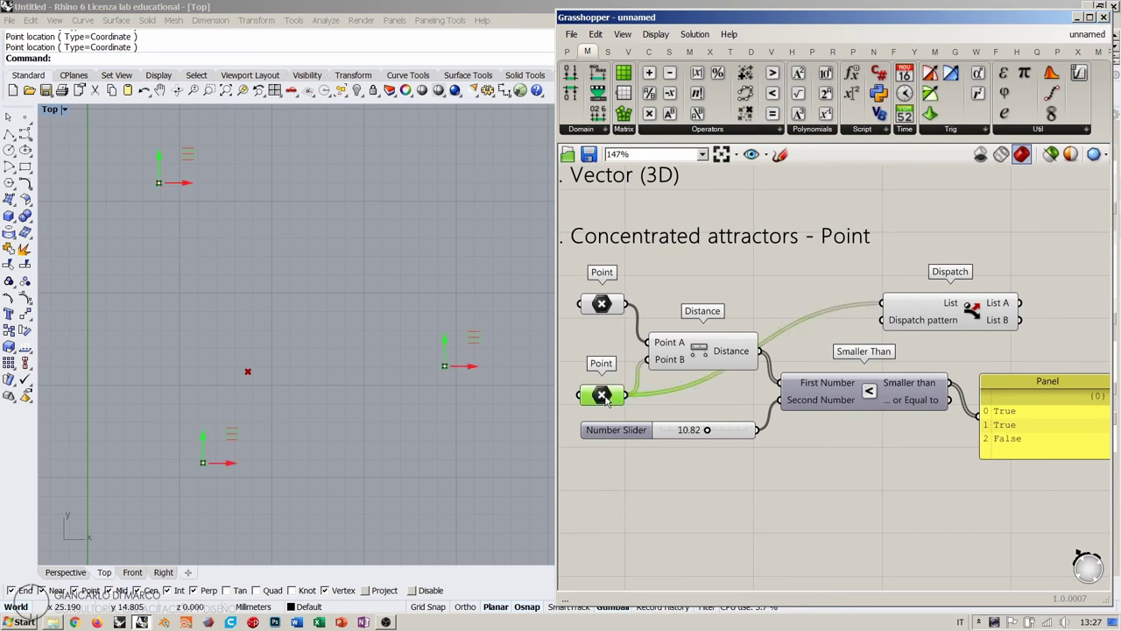
mouse_move(605, 398)
right_click_drag(701, 491, 615, 470)
left_click_drag(871, 297, 970, 318)
scroll(969, 318, "up", 2)
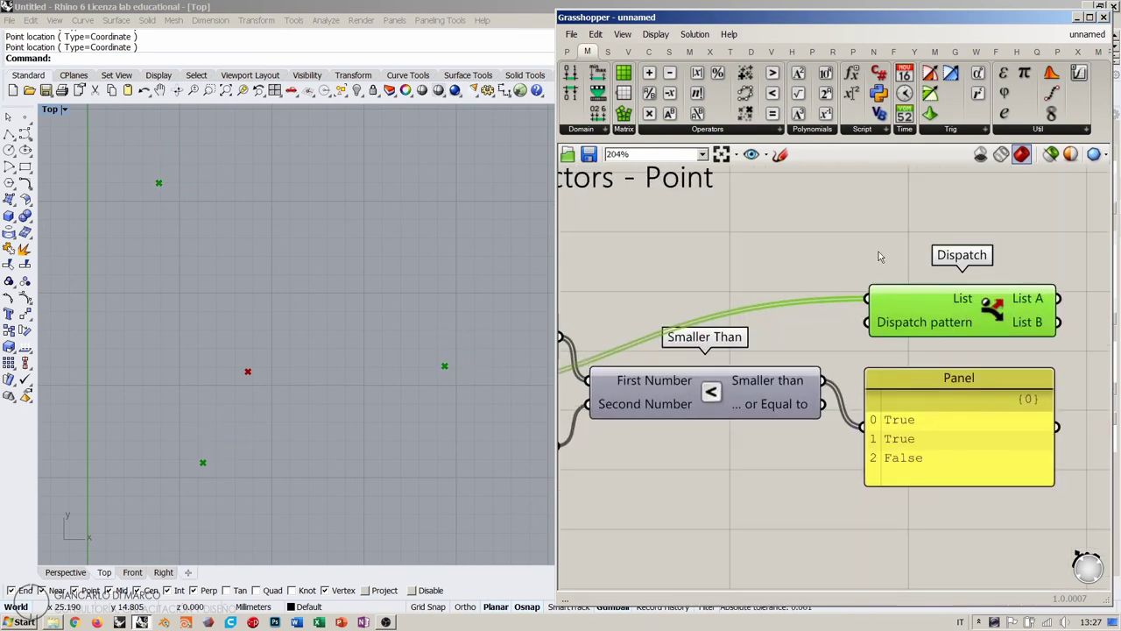
left_click(879, 253)
Connect the Smaller than output to Dispatch's Dispatch pattern input and shift the Panel slightly away from the wires.
mouse_move(921, 329)
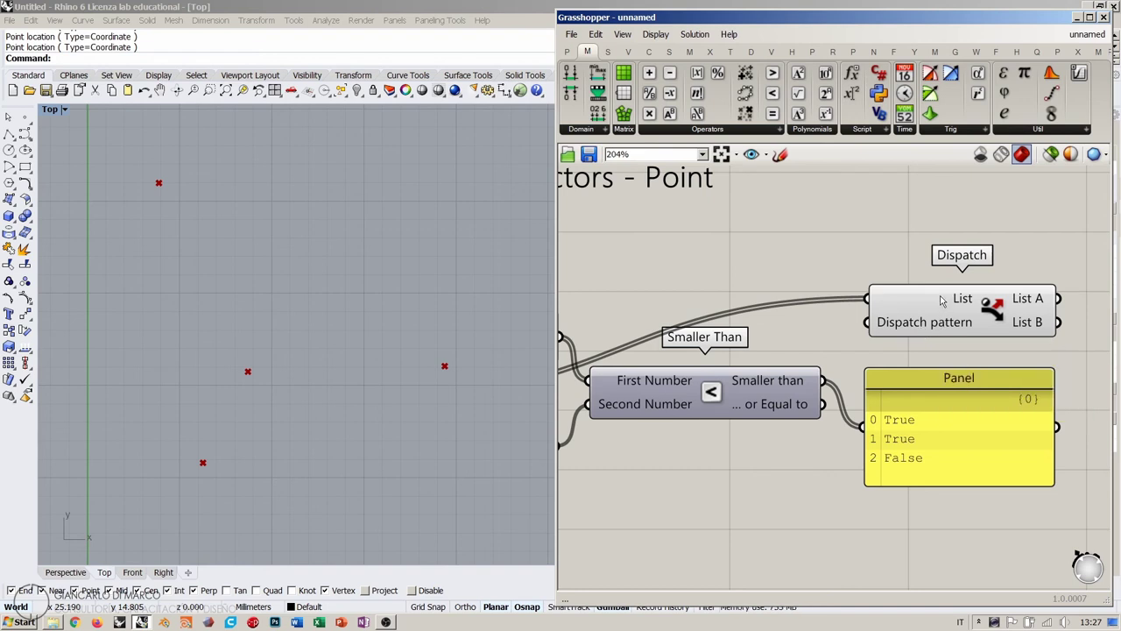
mouse_move(961, 301)
right_click_drag(994, 322, 887, 317)
mouse_move(852, 299)
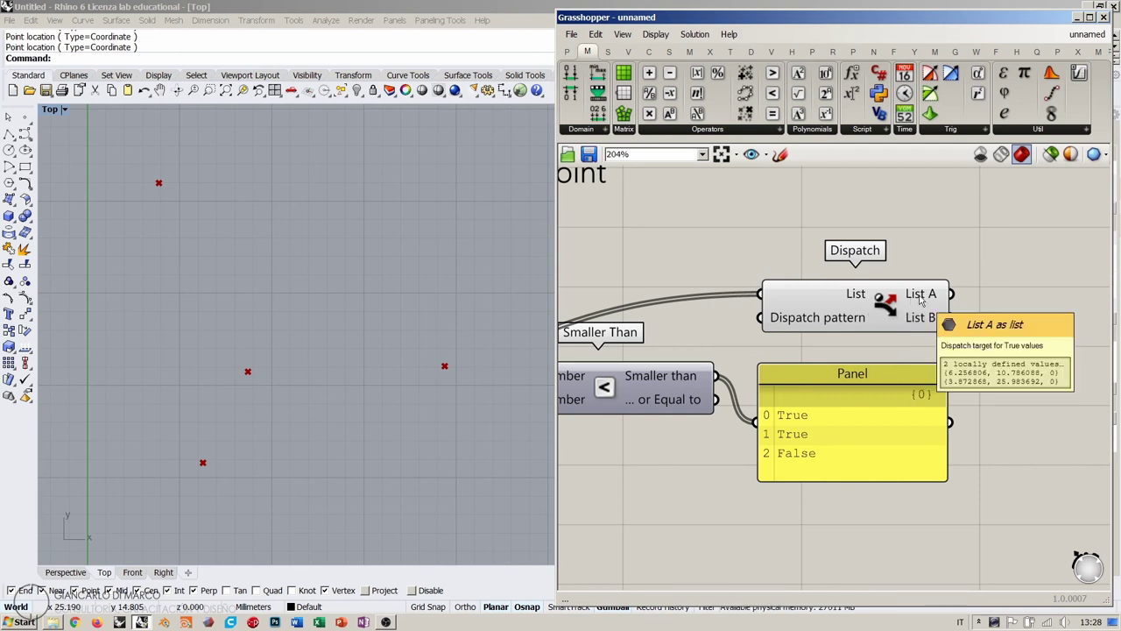
mouse_move(920, 300)
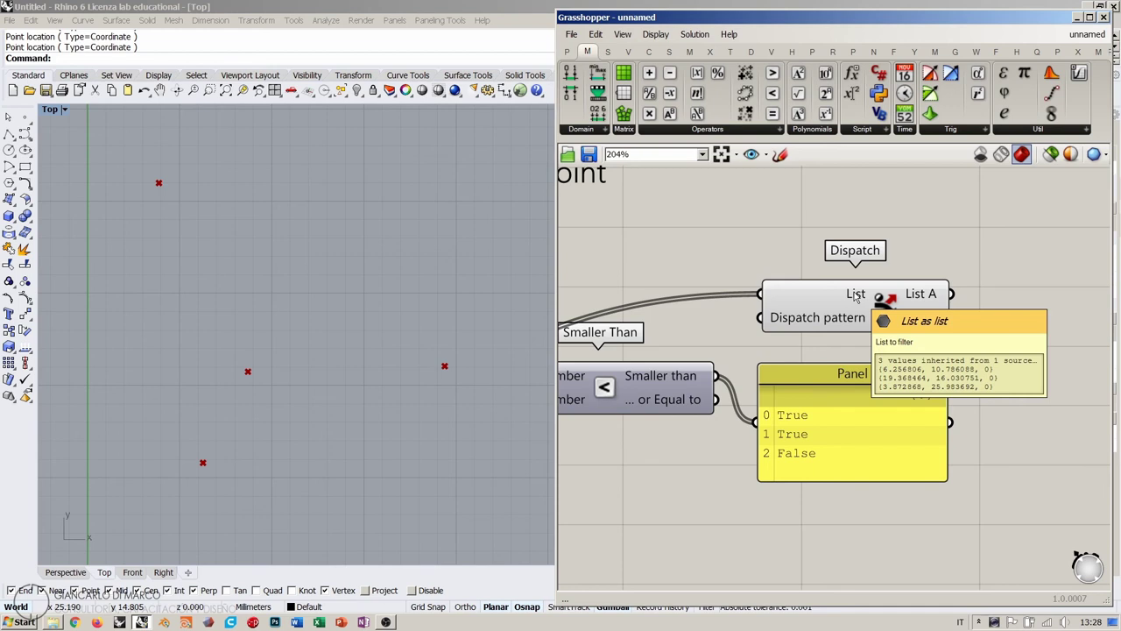
mouse_move(852, 321)
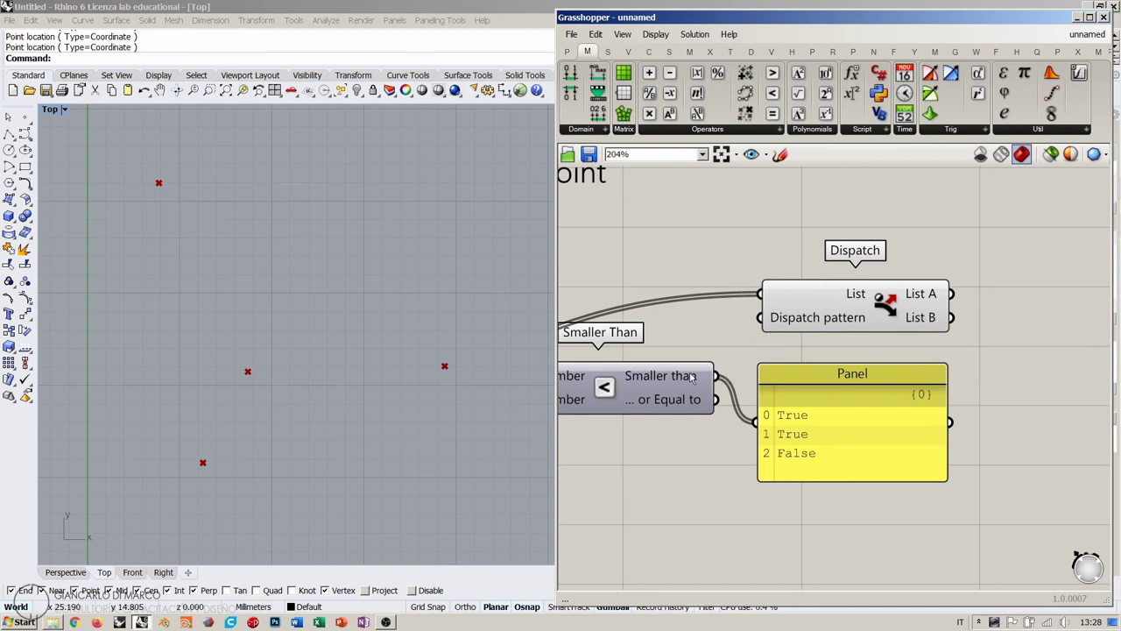
left_click_drag(715, 375, 760, 317)
left_click_drag(809, 417, 843, 418)
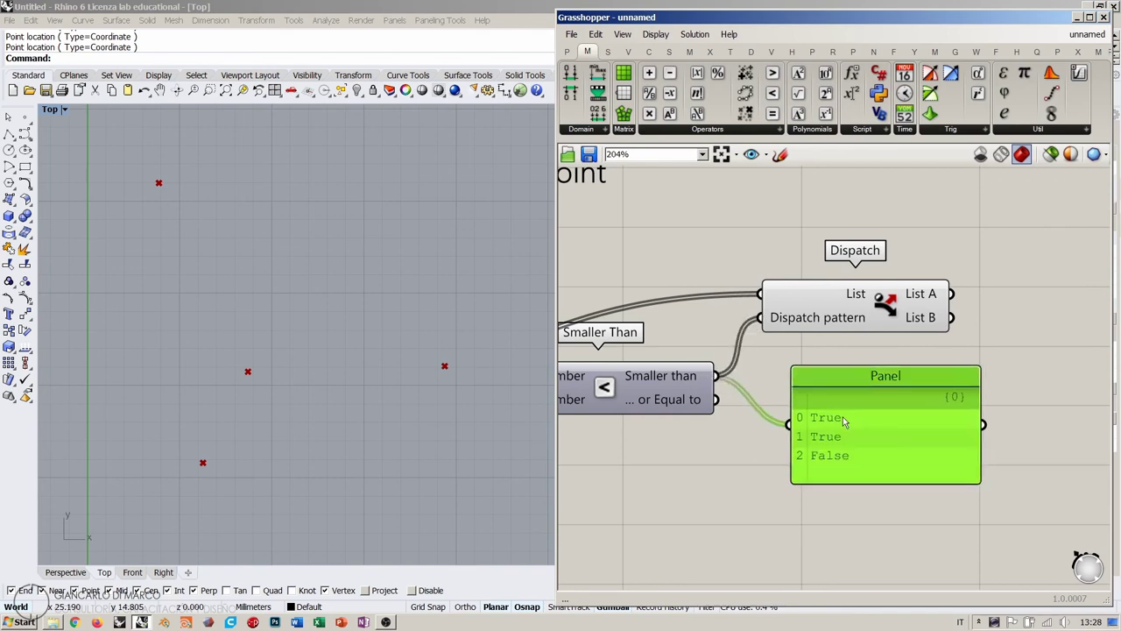
left_click(744, 457)
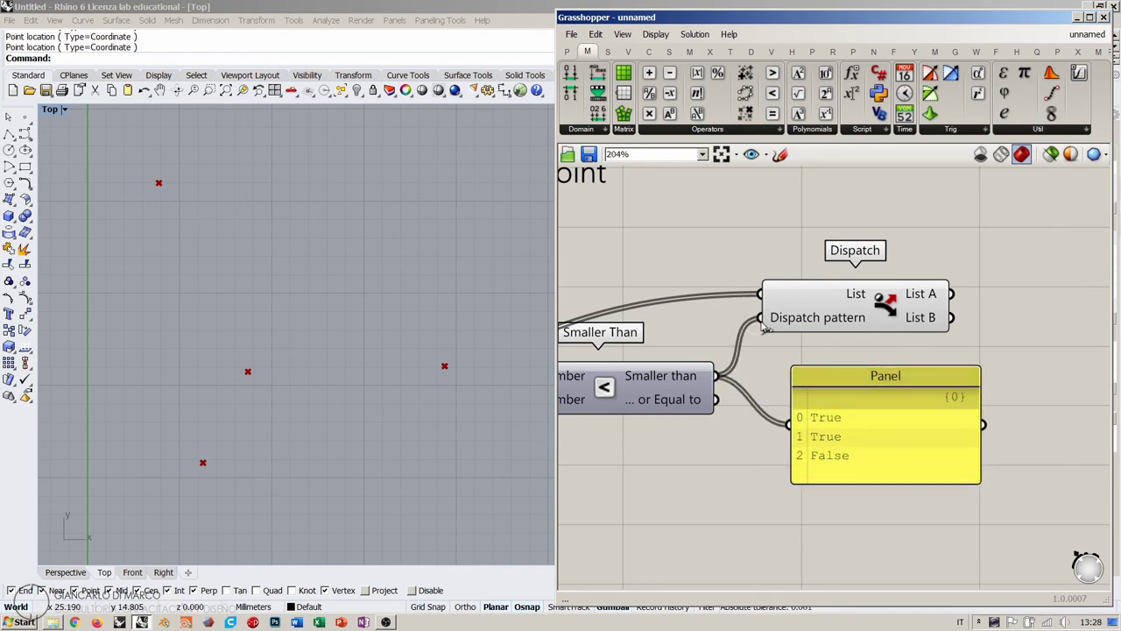
Examine the points that Dispatch sends to its List A and List B outputs.
right_click_drag(734, 413, 1006, 431)
left_click(712, 455)
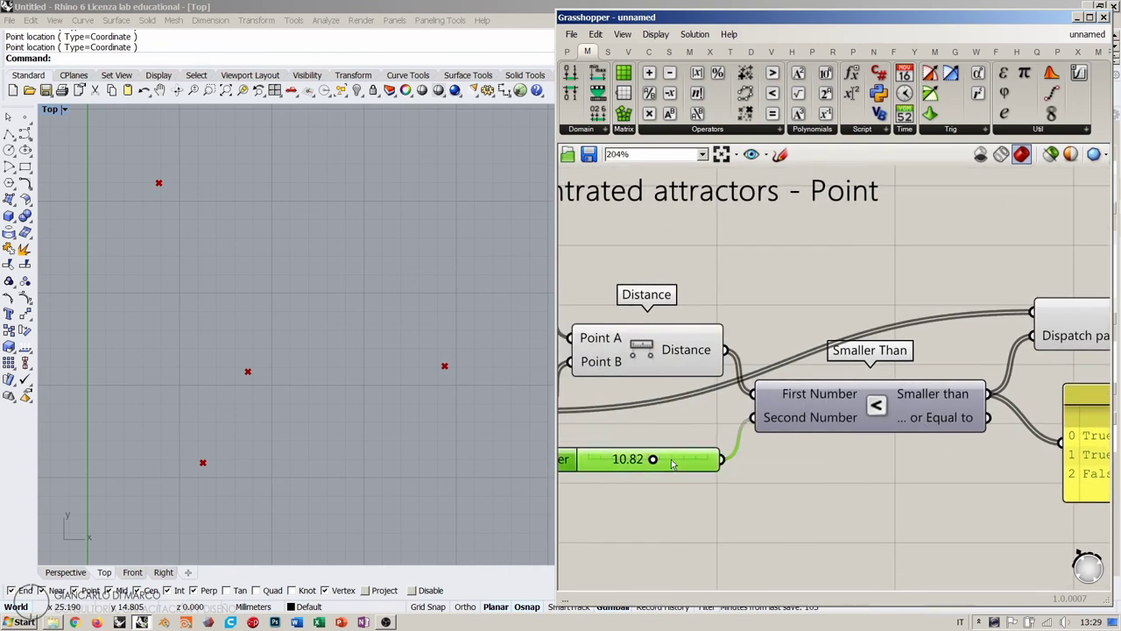
left_click(735, 510)
right_click_drag(1109, 353, 885, 395)
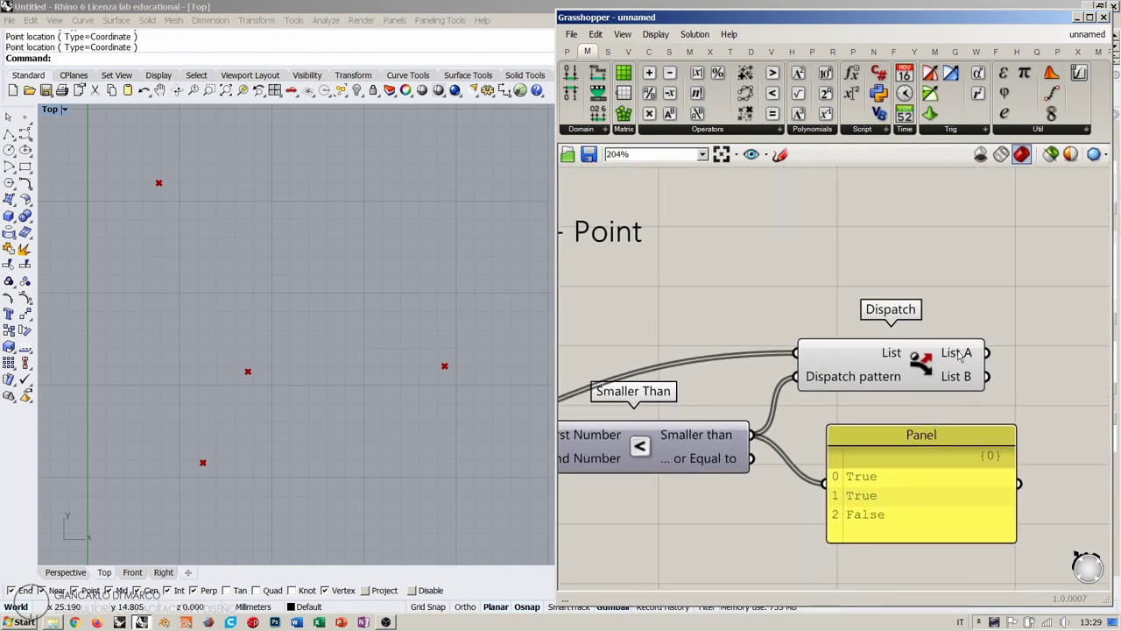
mouse_move(961, 353)
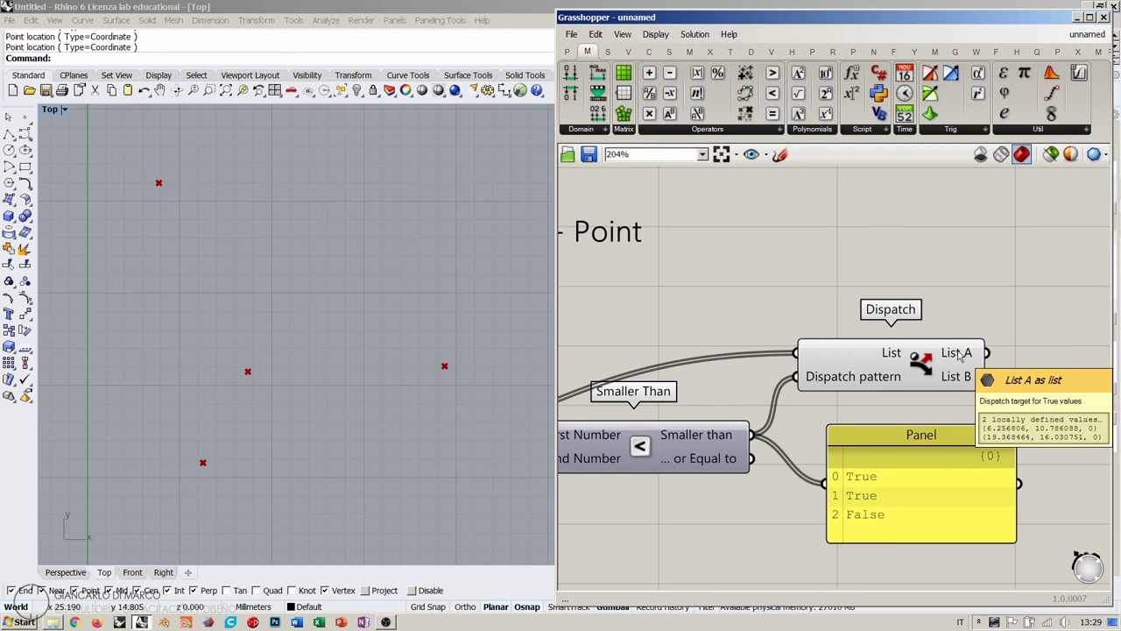
scroll(961, 353, "down", 2)
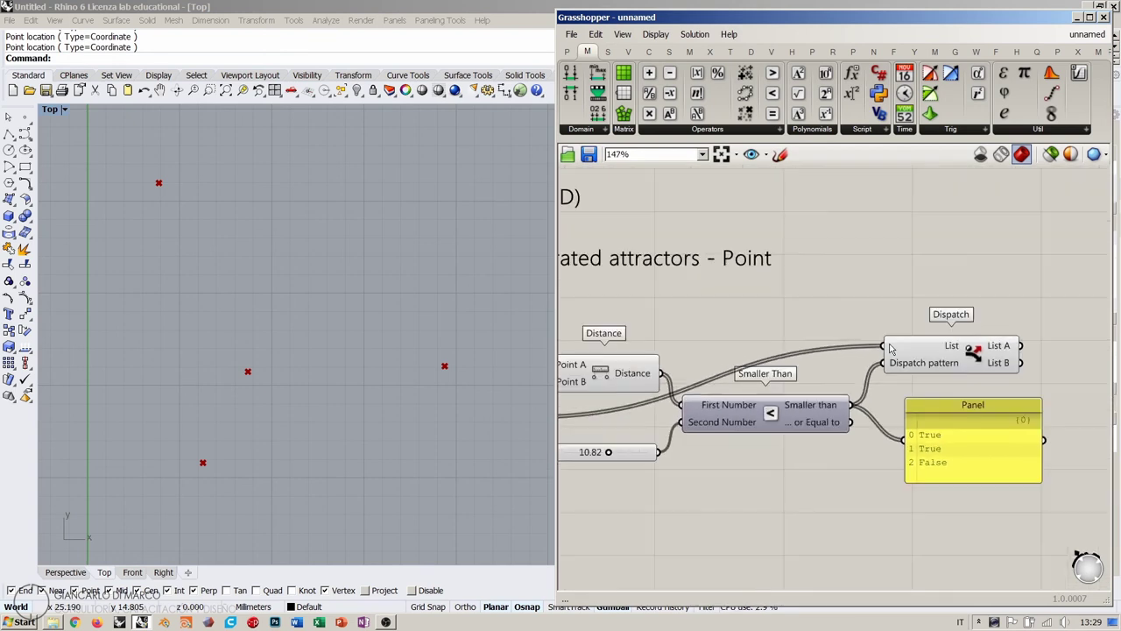
mouse_move(1007, 364)
right_click_drag(900, 305, 968, 330)
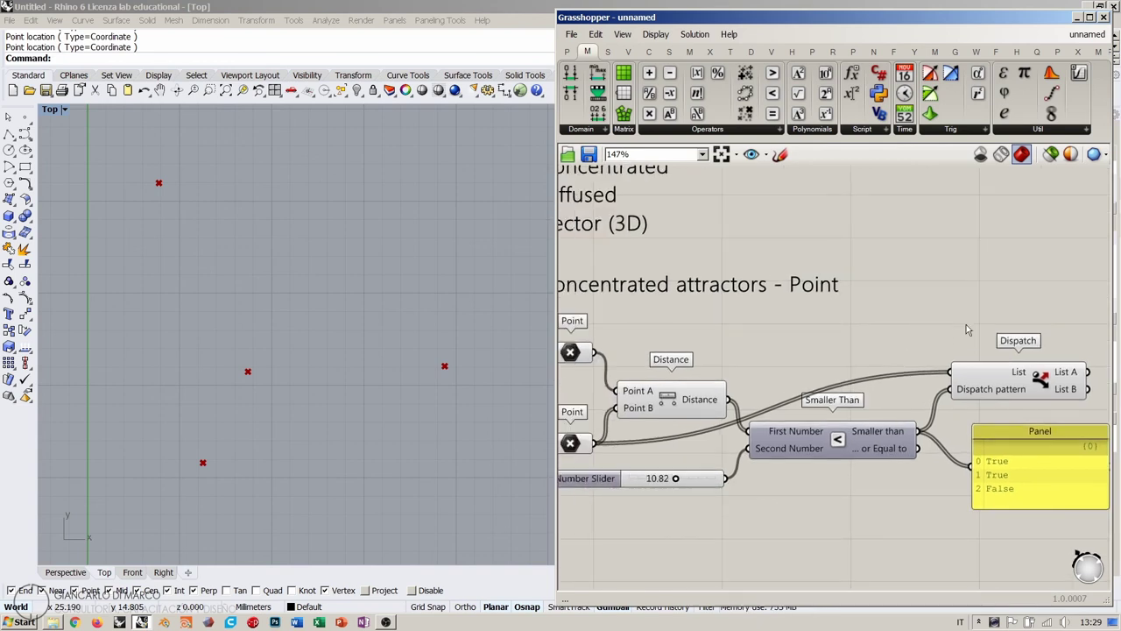
Add a Line component with Start Point and End Point inputs above the Dispatch component.
right_click_drag(1088, 321, 1002, 328)
double_click(1002, 327)
type("lin")
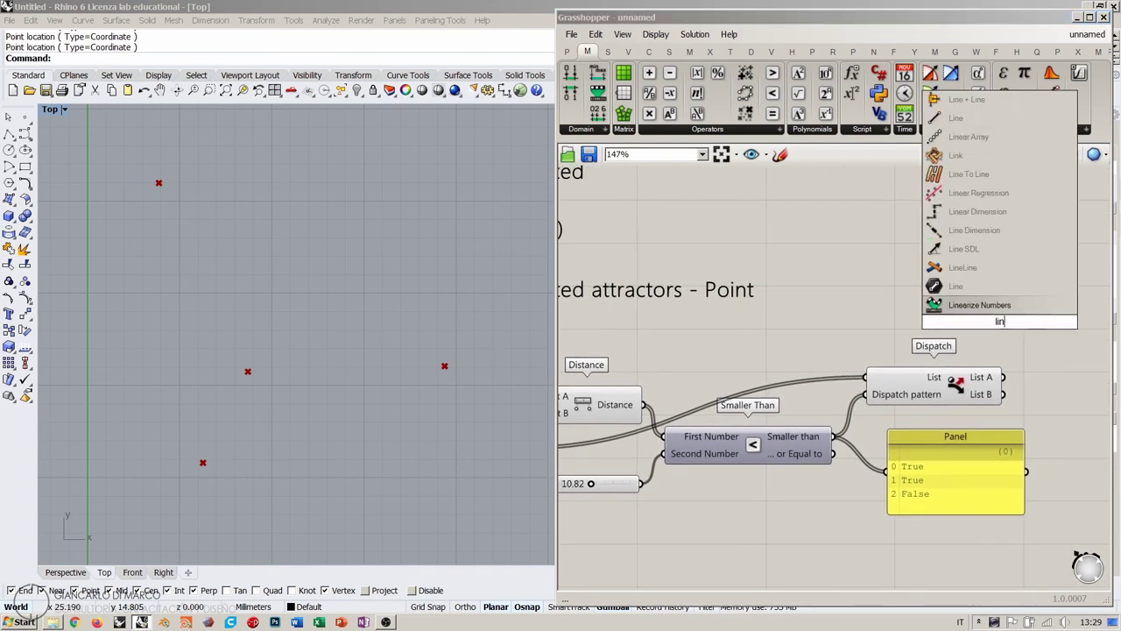
left_click(950, 127)
Place Line beside Dispatch, connecting the upper Point to its Start Point and Dispatch's List A to its End Point.
scroll(995, 273, "down", 3)
right_click_drag(646, 333, 670, 334)
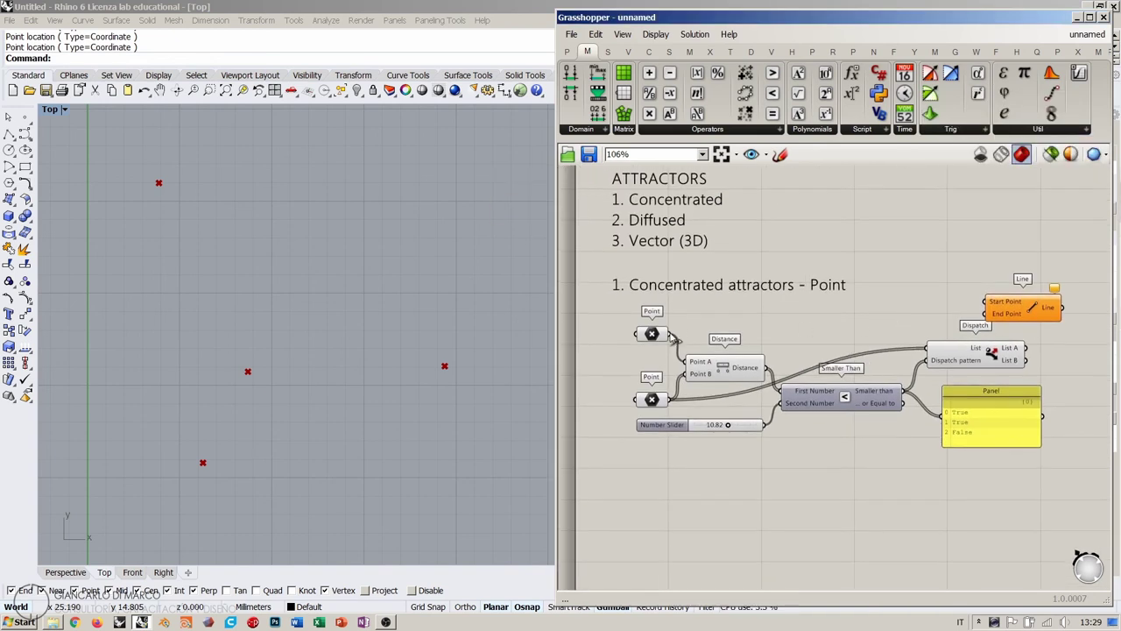
left_click_drag(670, 333, 1059, 339)
left_click(1064, 378)
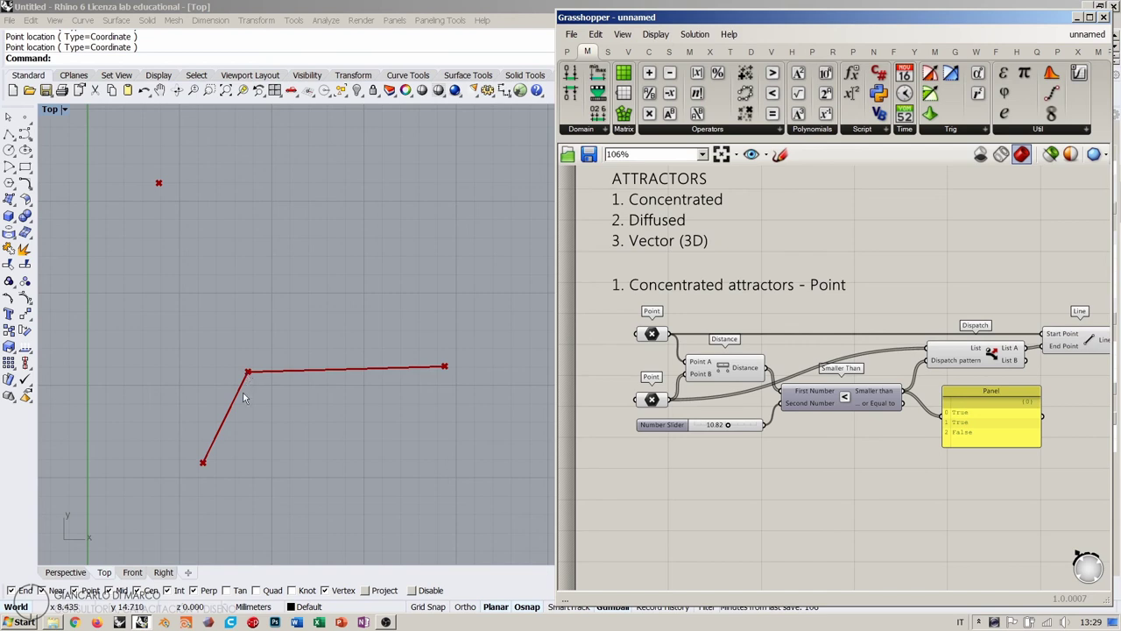
Lower the Number Slider to 8.95 and further to 4.33 to test which attractor lines are drawn.
scroll(727, 438, "up", 4)
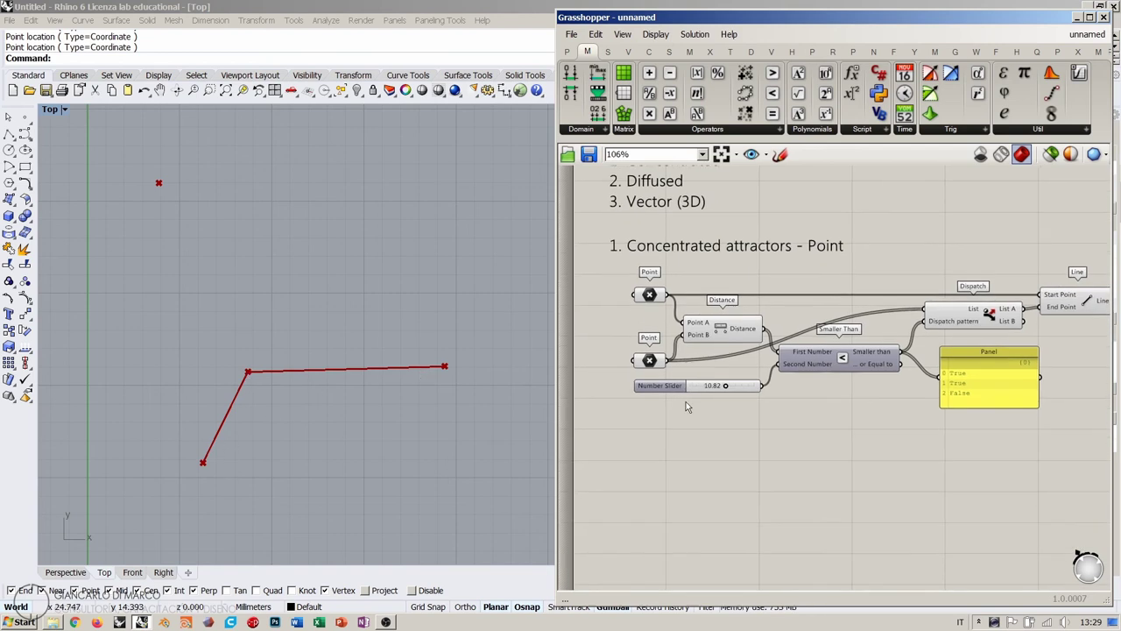
left_click_drag(727, 388, 724, 390)
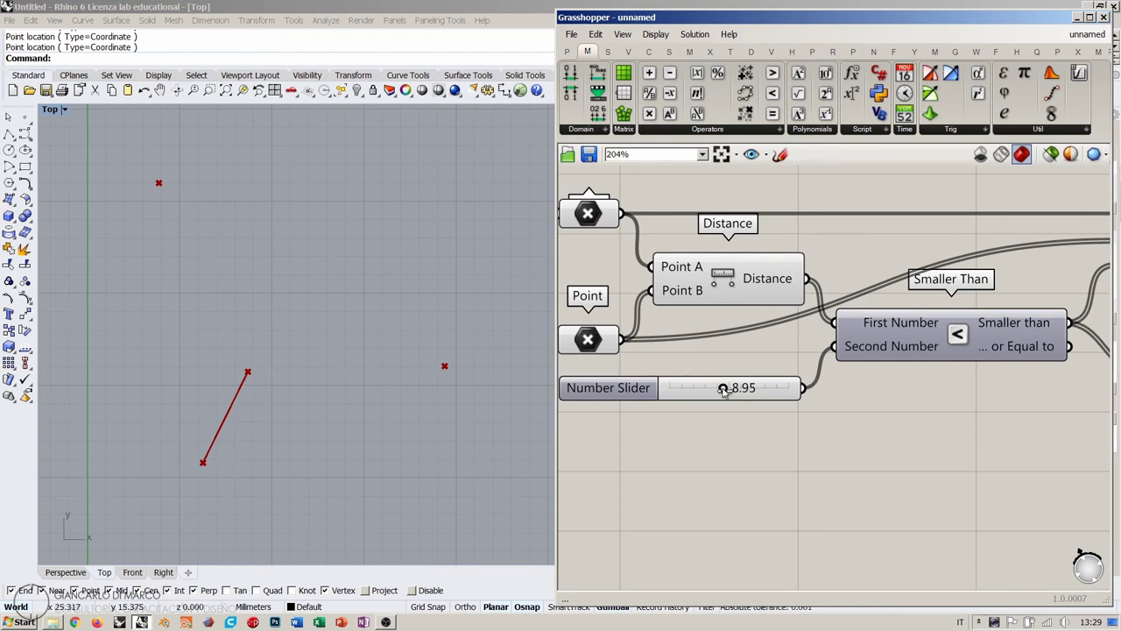
left_click_drag(722, 389, 695, 391)
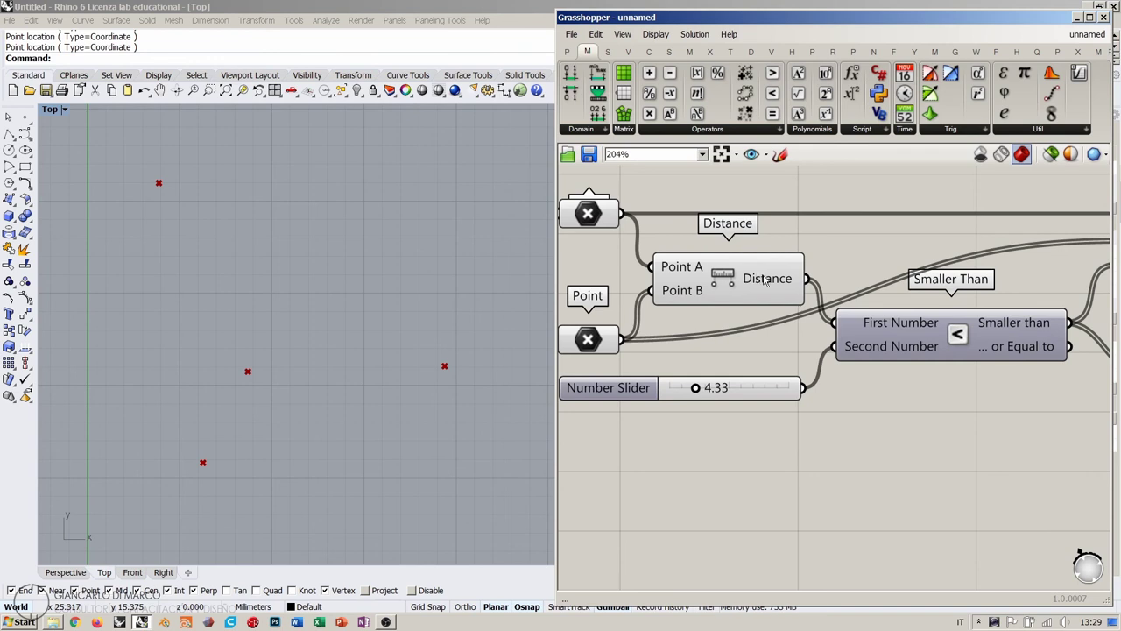
mouse_move(764, 279)
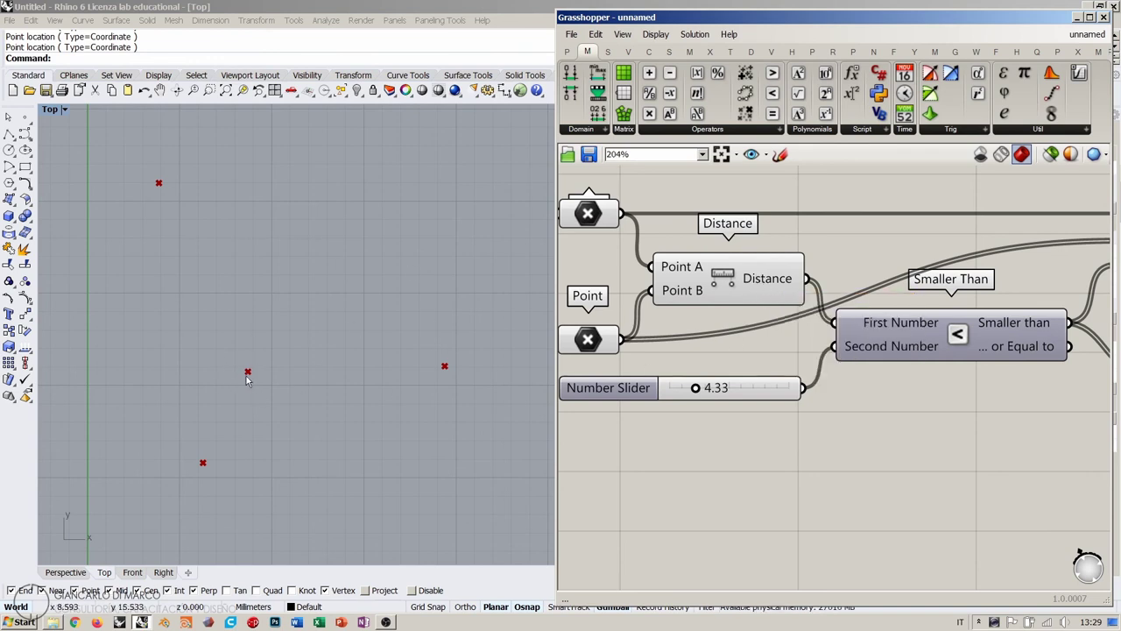
Examine the values in Dispatch's List and Dispatch pattern inputs and its List A output at the current slider value.
right_click_drag(853, 404, 771, 421)
scroll(883, 381, "down", 2)
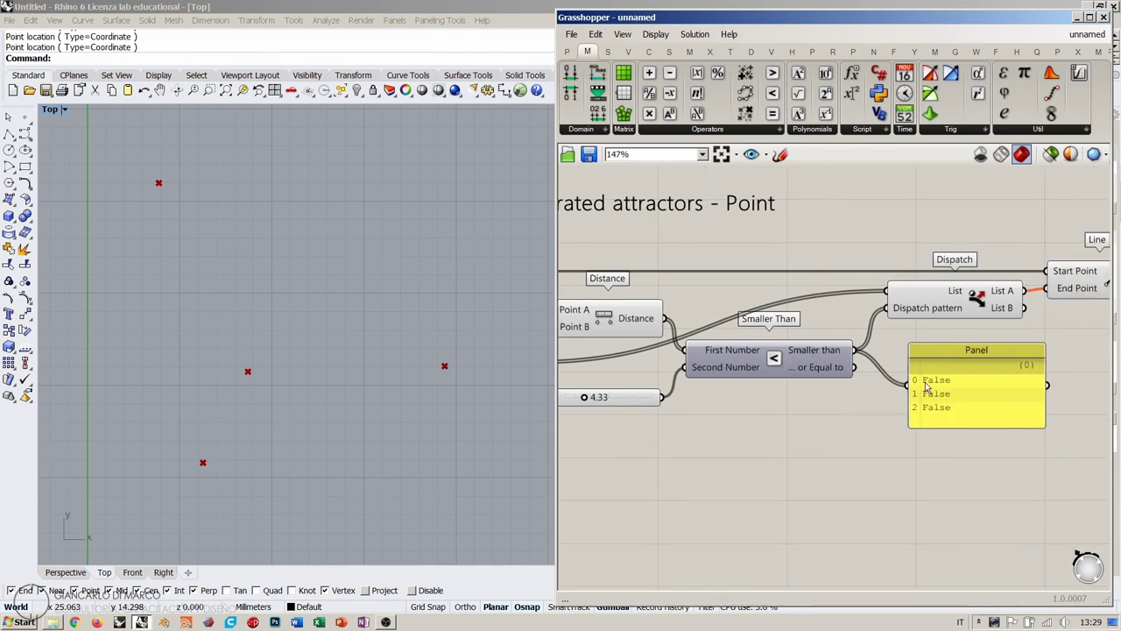
right_click_drag(934, 395, 930, 429)
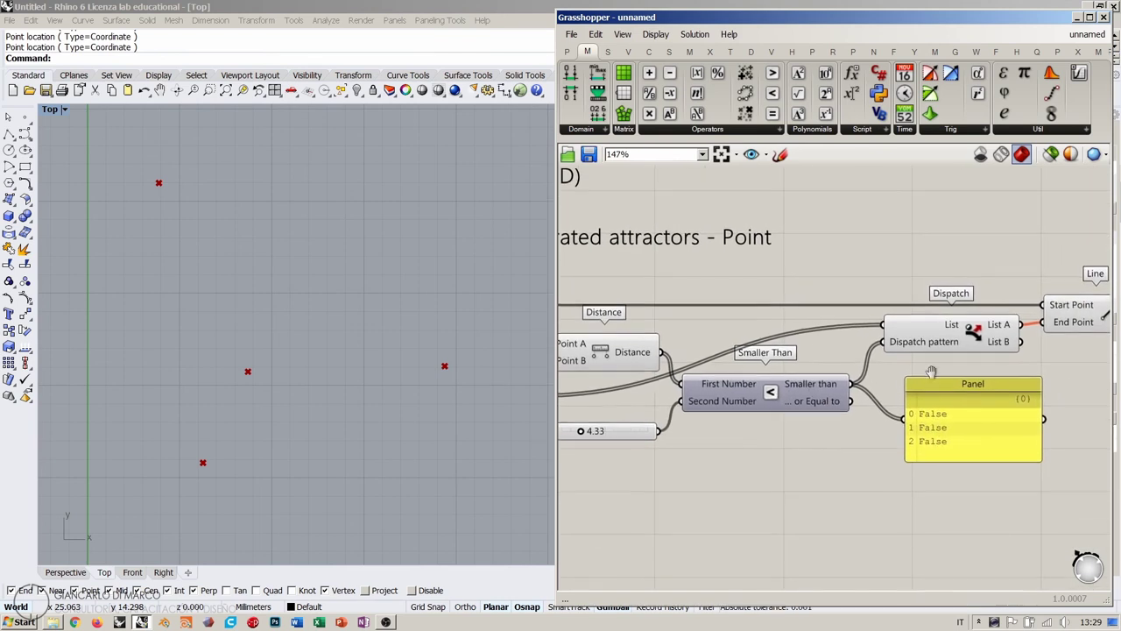
mouse_move(951, 326)
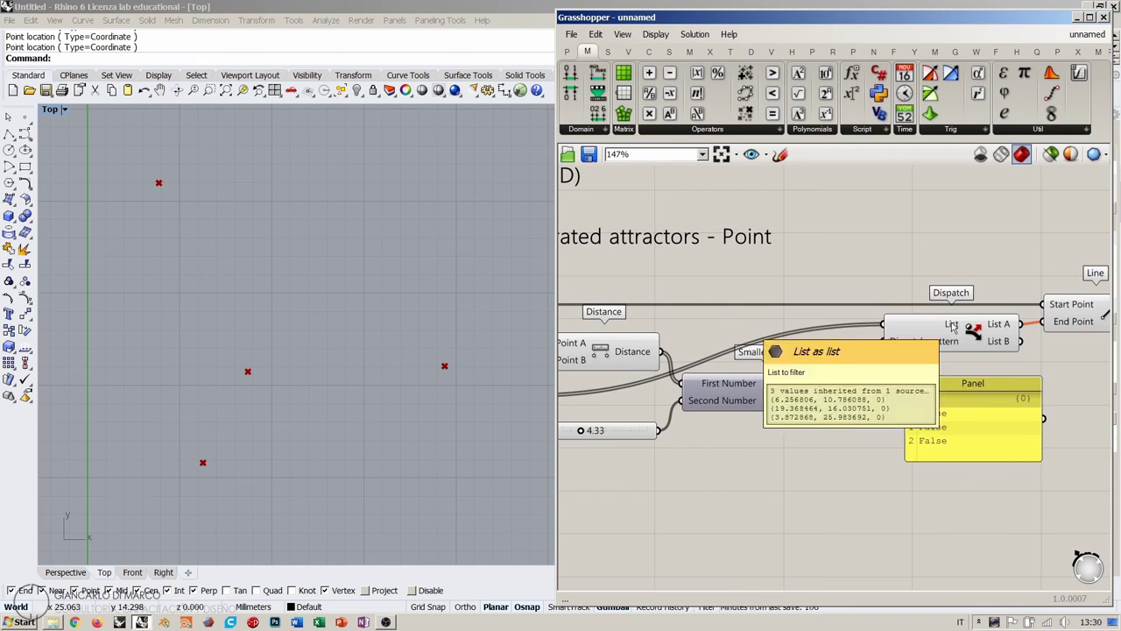
mouse_move(948, 347)
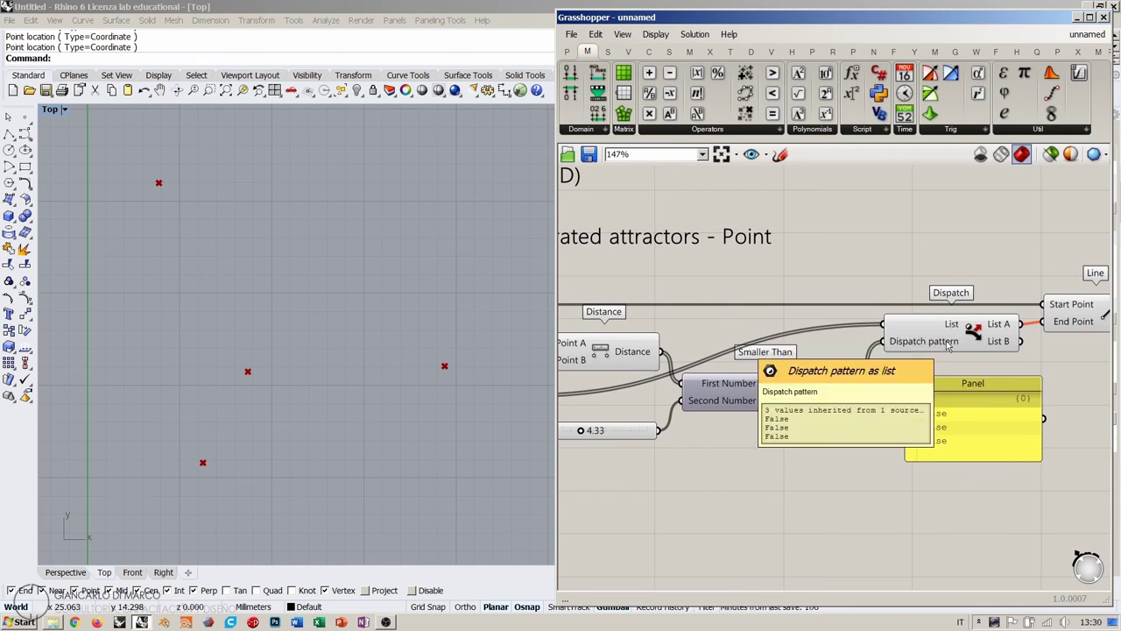
mouse_move(1000, 345)
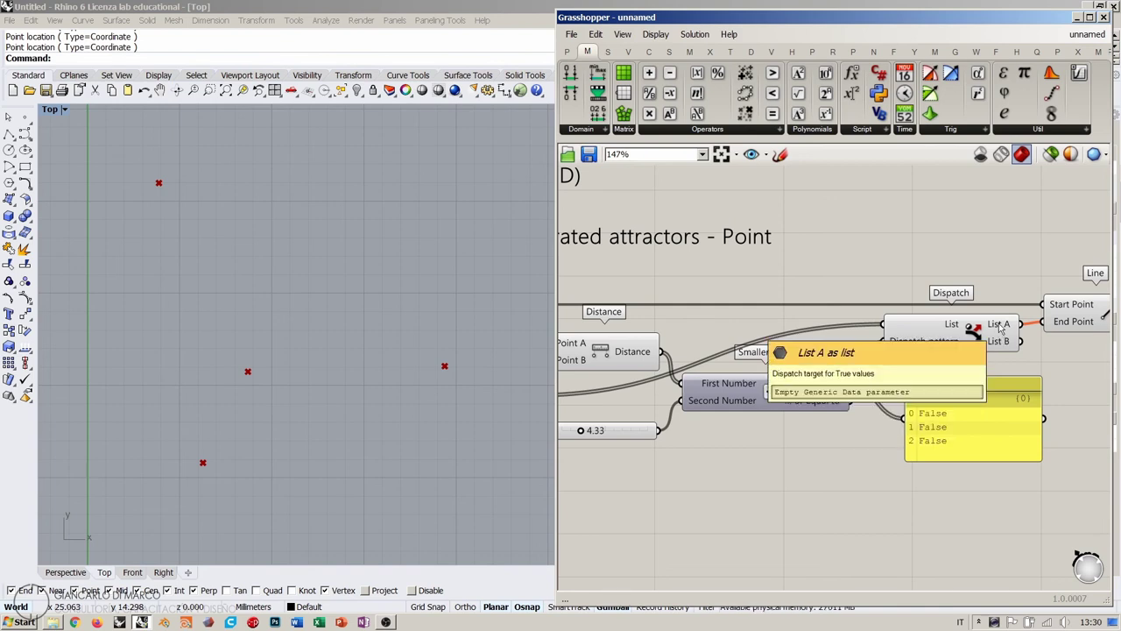
right_click_drag(1007, 323, 858, 335)
Examine what the Line component receives at its Start Point and End Point and what it outputs.
mouse_move(926, 336)
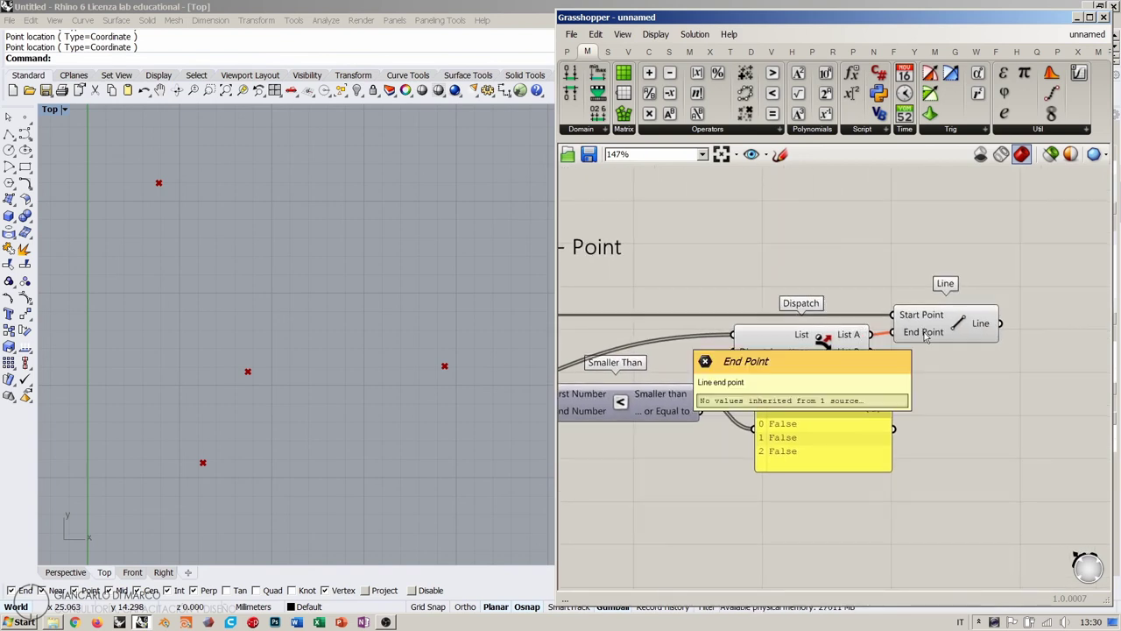
scroll(926, 336, "up", 5)
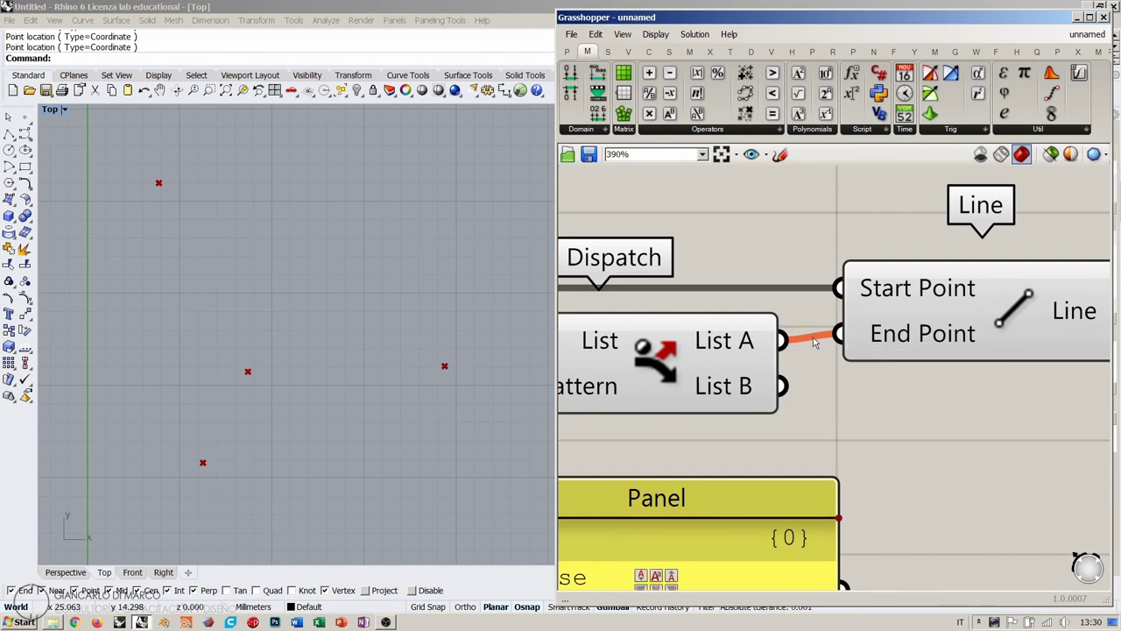
right_click_drag(904, 282, 808, 313)
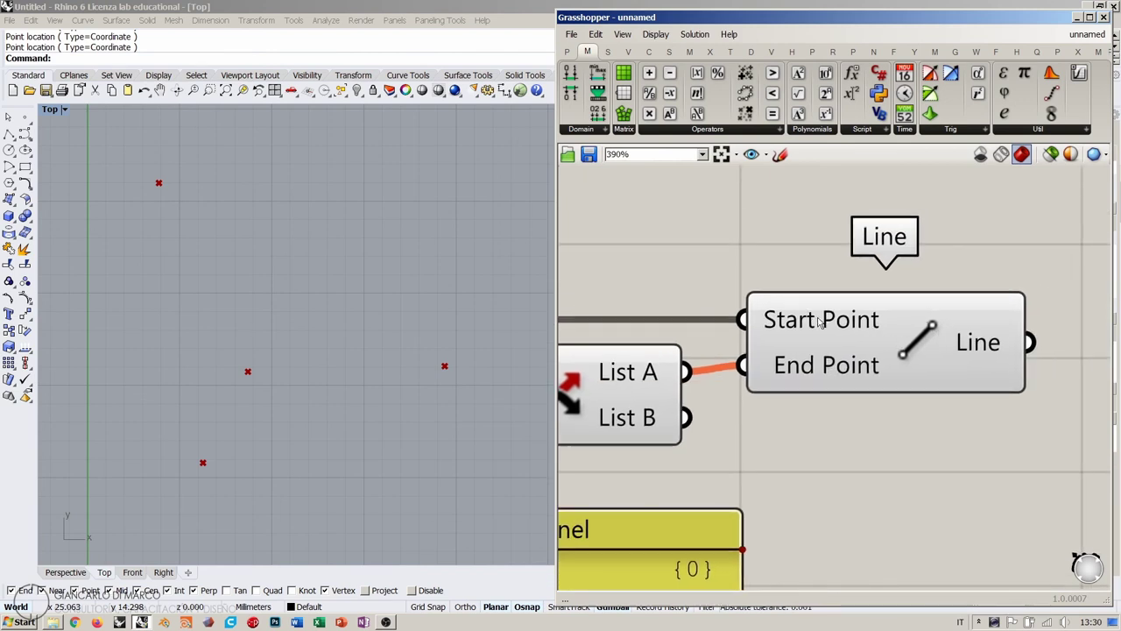
mouse_move(808, 370)
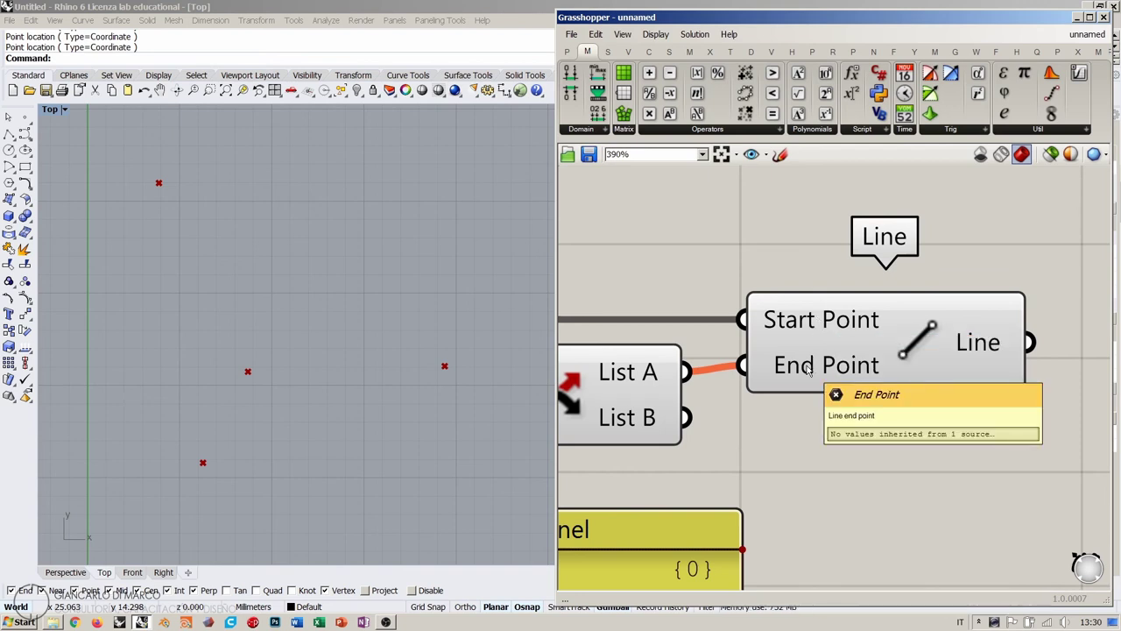
mouse_move(987, 341)
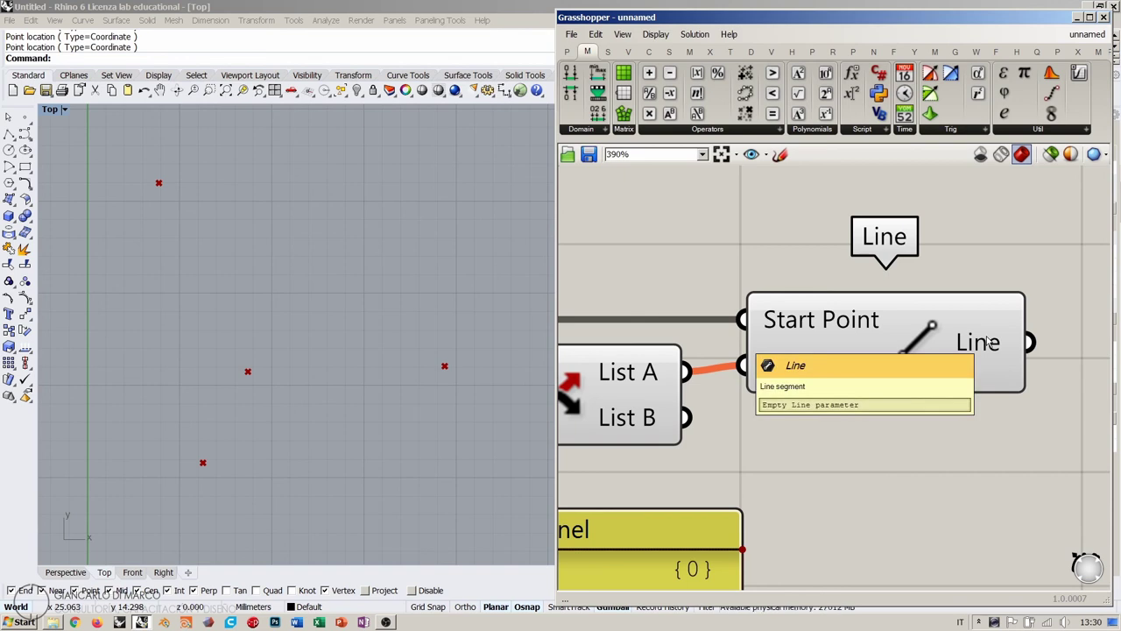
scroll(987, 342, "down", 7)
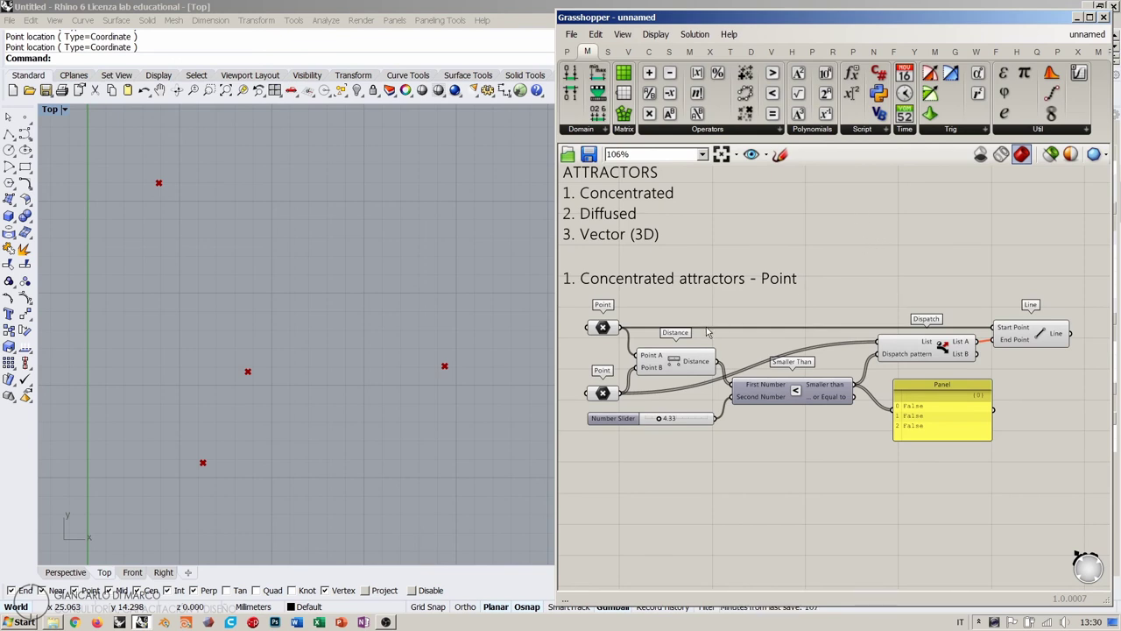
Assign a new set of about 30 points to the lower Point parameter, scattered around the attractor in the Top viewport.
right_click_drag(654, 394, 683, 385)
right_click(633, 386)
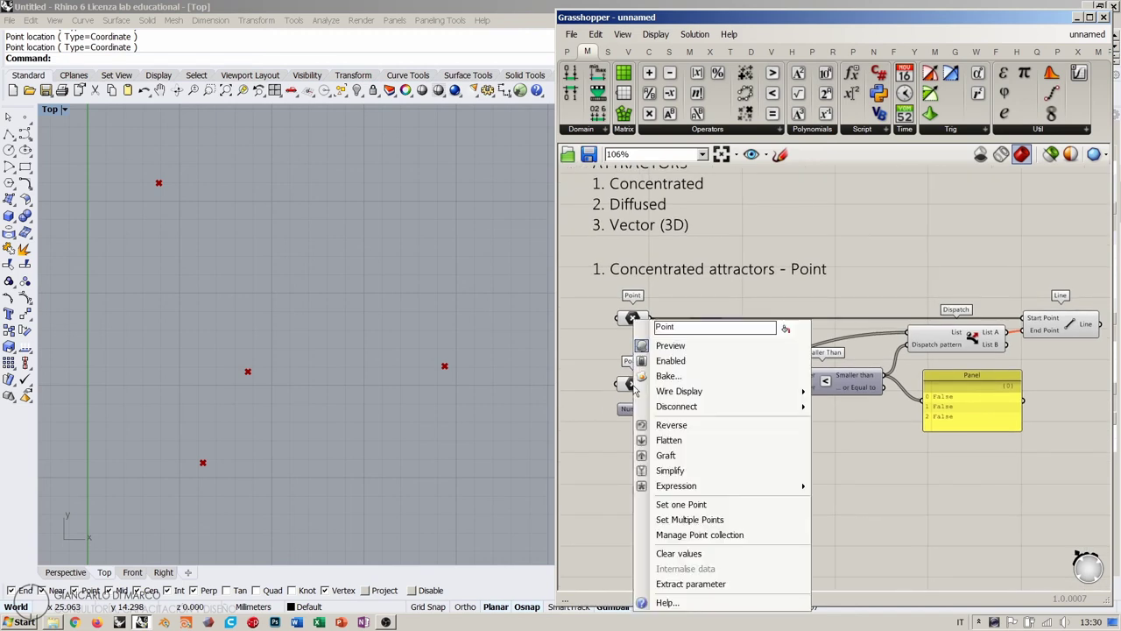
left_click(673, 522)
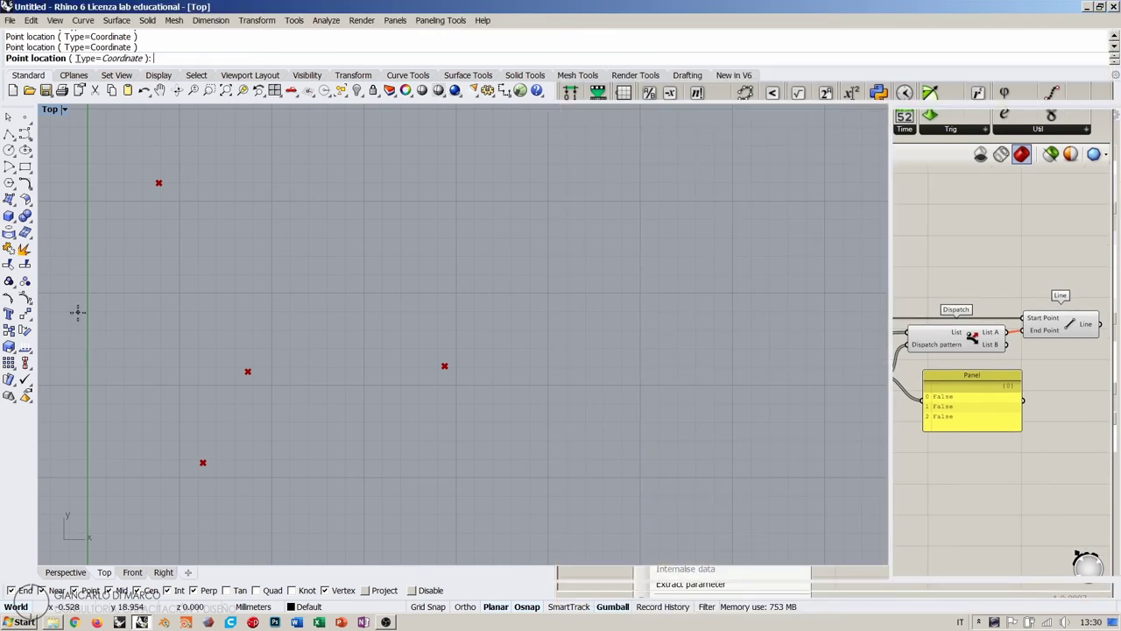
left_click(78, 311)
left_click(235, 290)
left_click(160, 379)
left_click(166, 456)
left_click(393, 480)
left_click(396, 394)
left_click(351, 312)
left_click(200, 410)
left_click(328, 267)
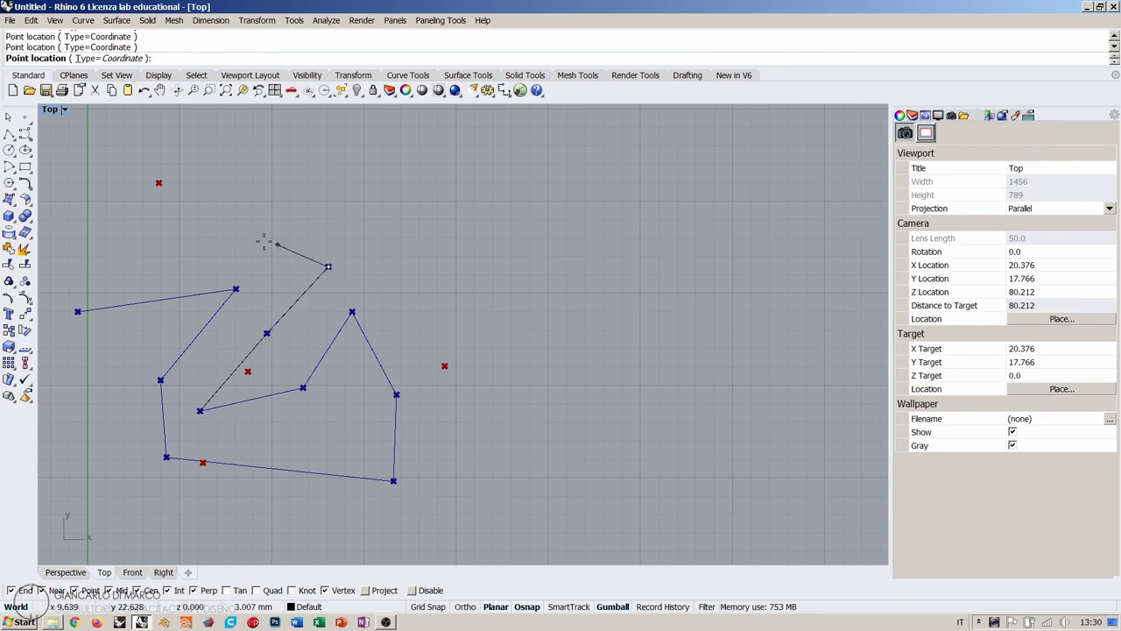
left_click(189, 245)
left_click(78, 410)
left_click(189, 488)
left_click(377, 536)
left_click(473, 433)
left_click(333, 355)
left_click(484, 234)
left_click(425, 173)
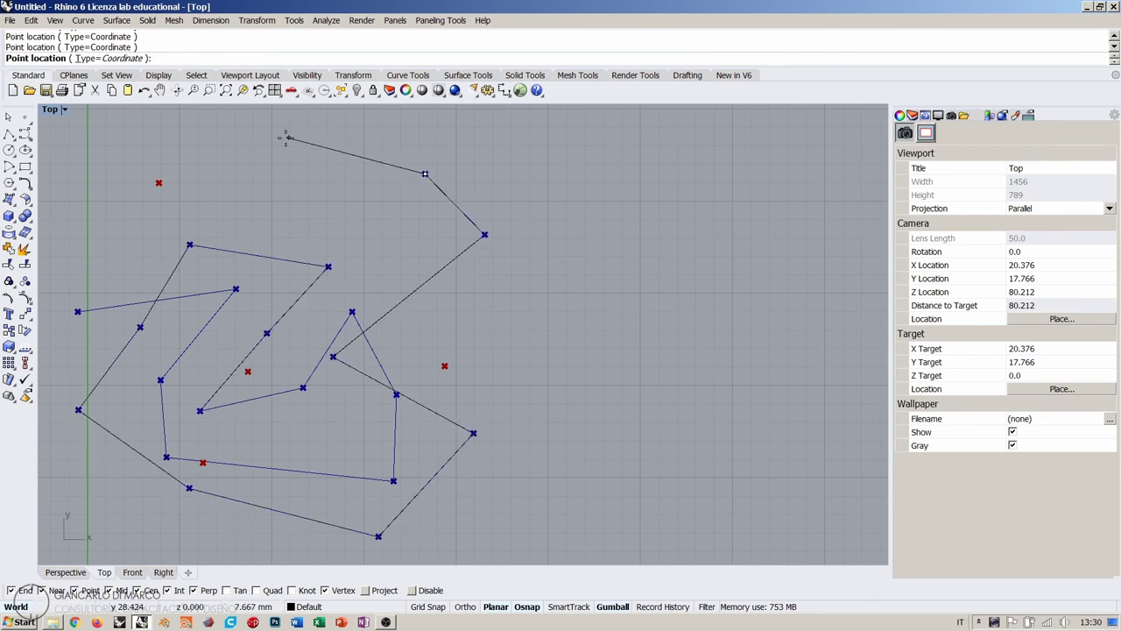
left_click(287, 138)
left_click(224, 221)
left_click(103, 189)
left_click(85, 270)
left_click(83, 359)
left_click(126, 519)
left_click(527, 516)
left_click(454, 378)
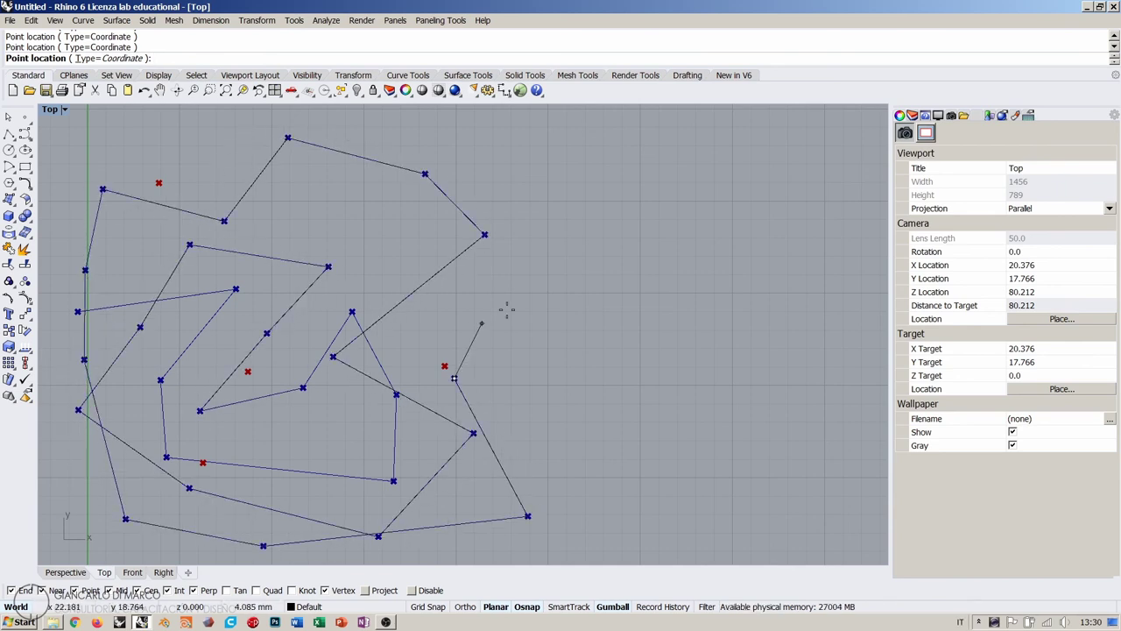
left_click(525, 298)
left_click(576, 233)
left_click(480, 247)
left_click(434, 298)
left_click(364, 217)
key("Return")
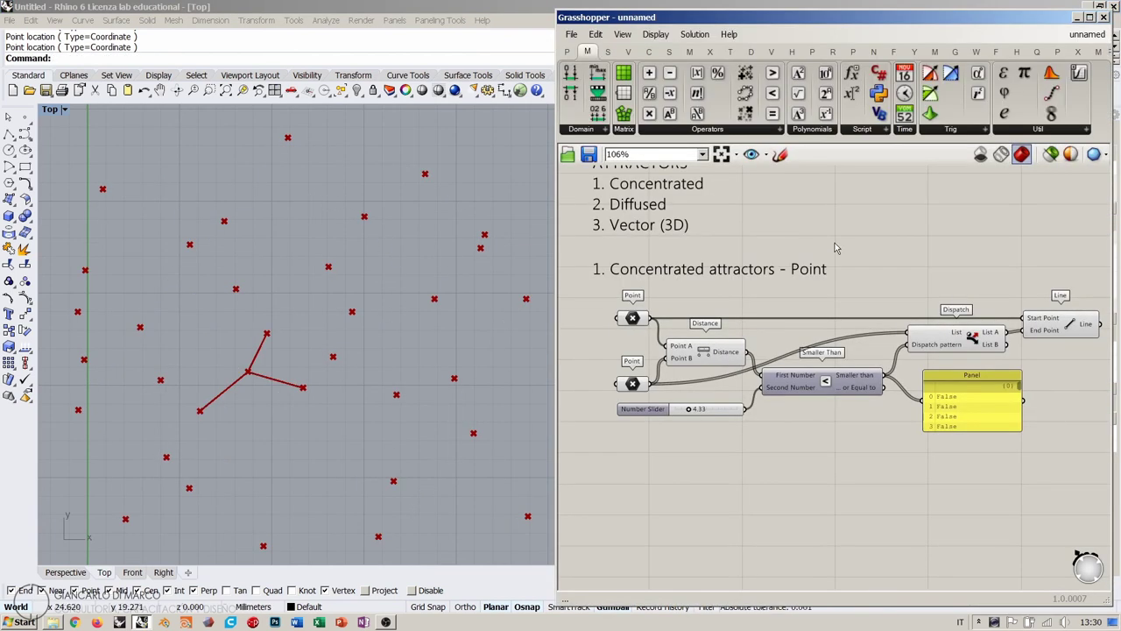
Raise the Number Slider to 7.72 and test the attractor point at an upper-left spot and at the lower middle of the scattered points.
mouse_move(690, 410)
left_mouse_down()
mouse_move(734, 411)
mouse_move(679, 413)
mouse_move(701, 413)
left_mouse_up()
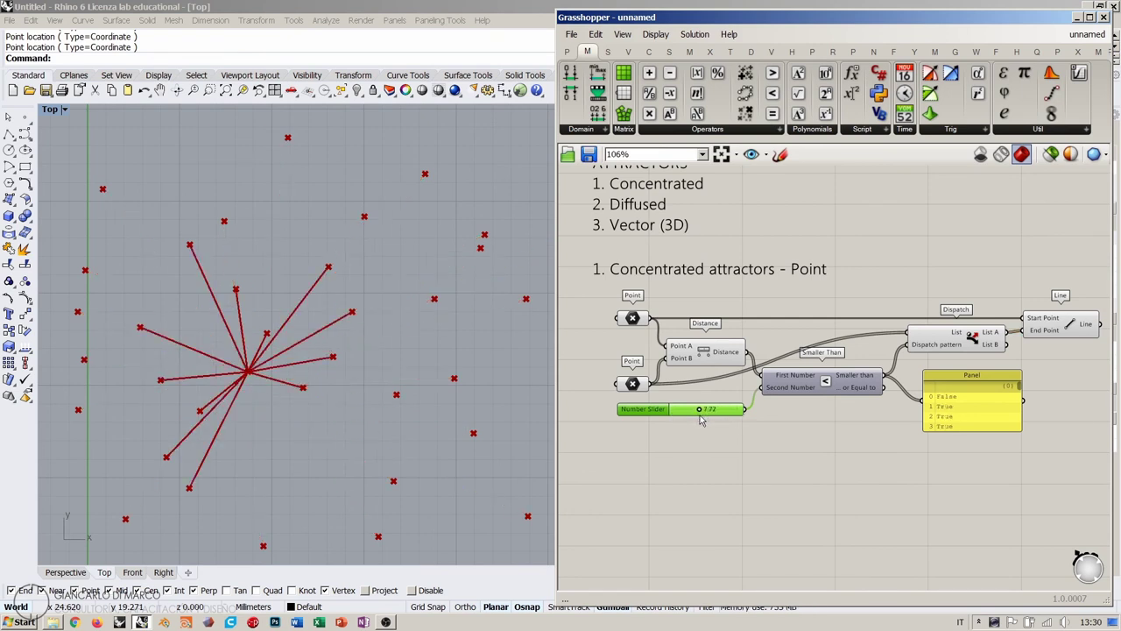
left_click(632, 319)
left_click_drag(249, 373, 208, 300)
left_click(696, 410)
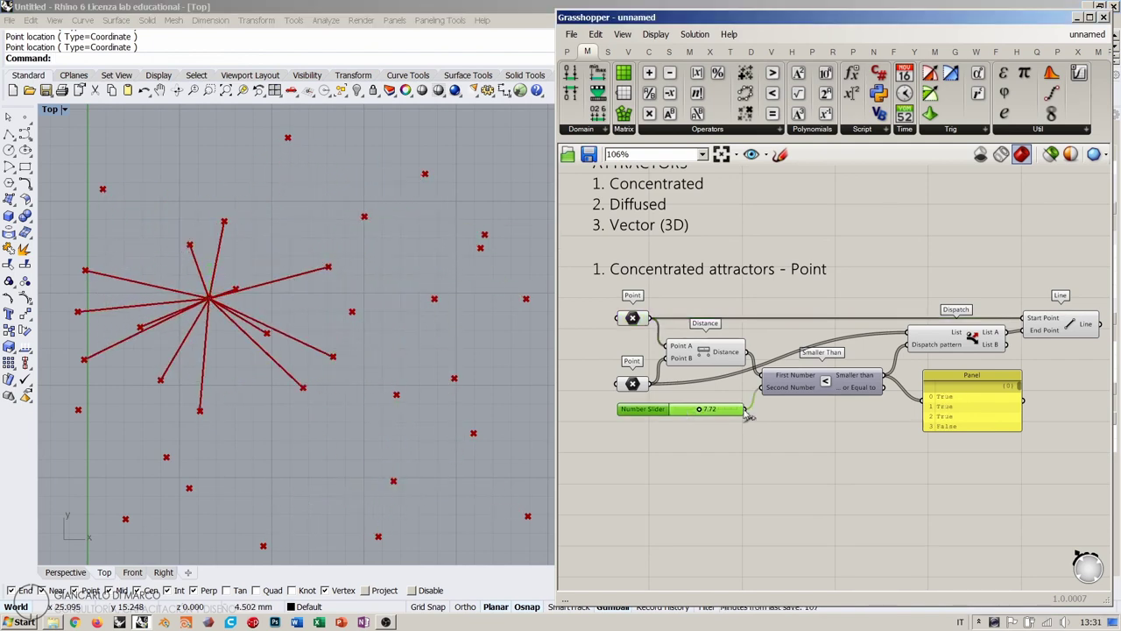
left_click(633, 318)
left_click_drag(210, 299, 292, 464)
left_click(772, 507)
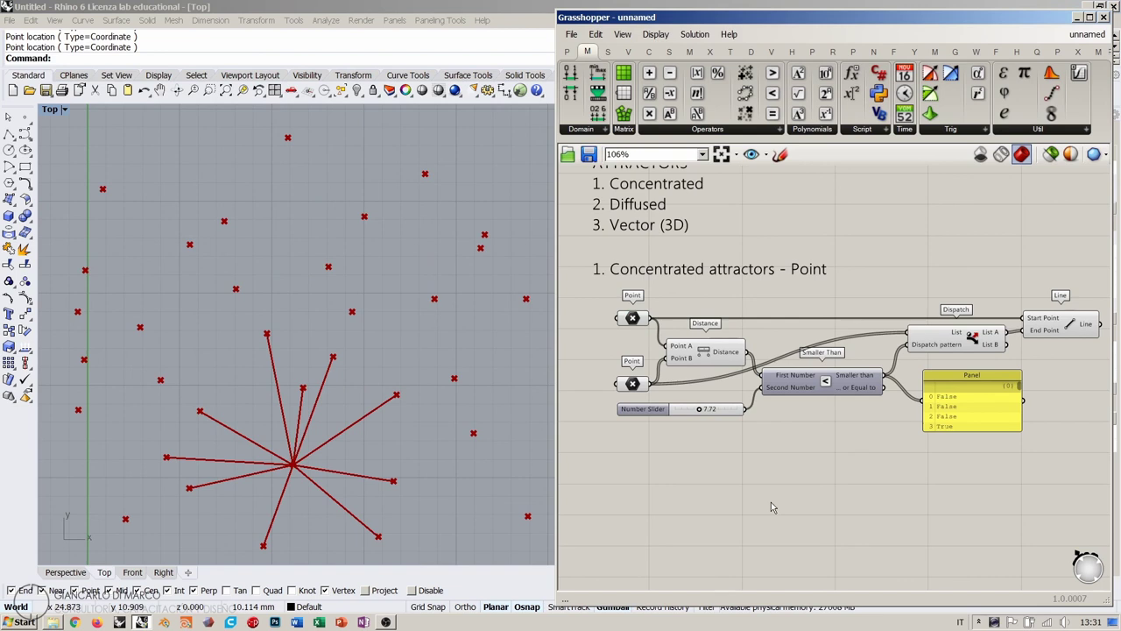
left_click(633, 383)
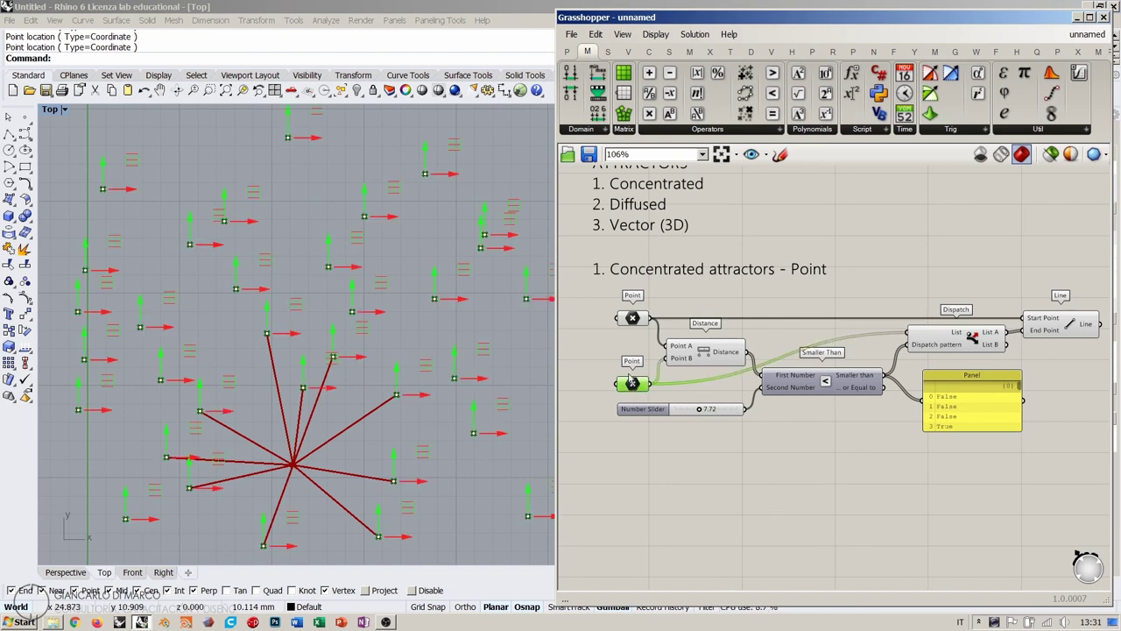
right_click(634, 388)
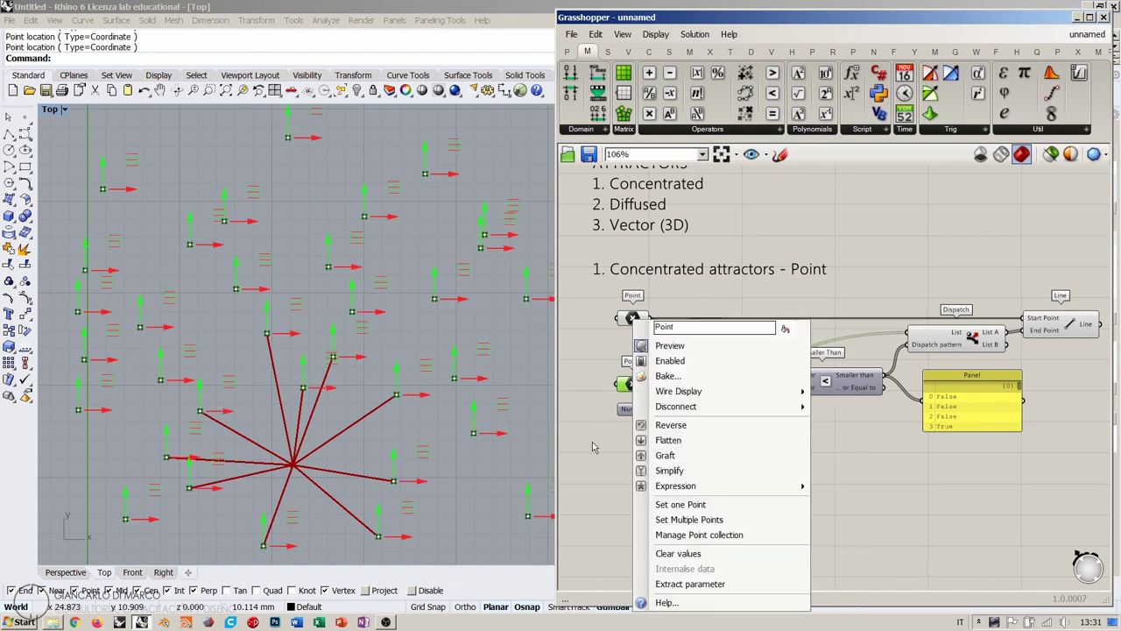
left_click(679, 523)
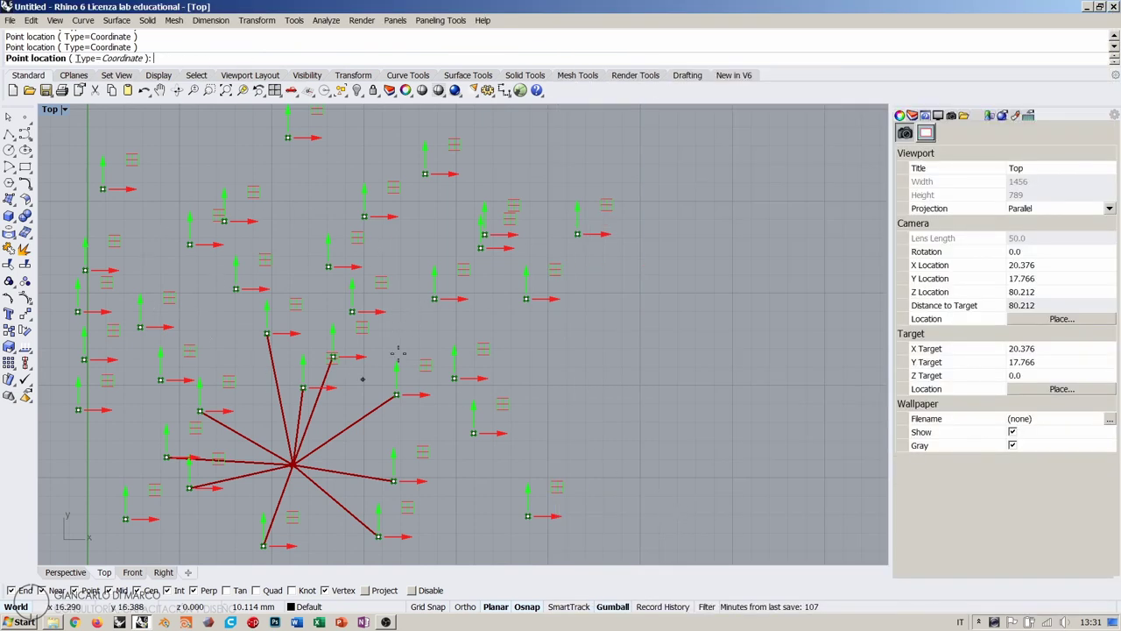
key("Return")
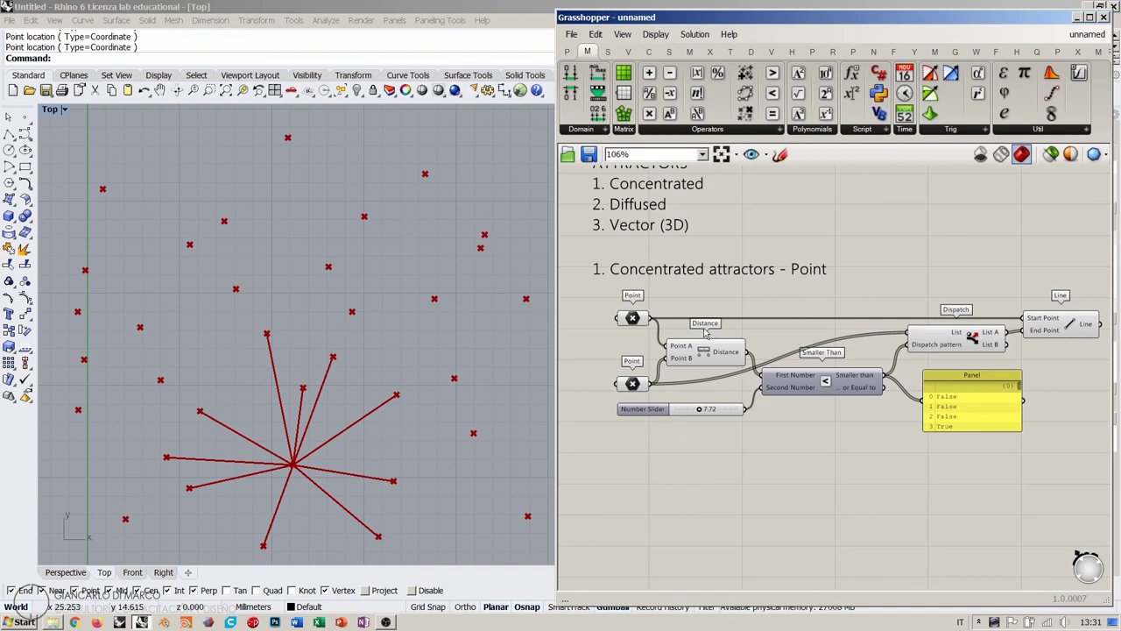
Search the components for "pop" and look through the Vector category's Grid components for Populate 2D.
scroll(350, 329, "down", 3)
scroll(289, 317, "up", 2)
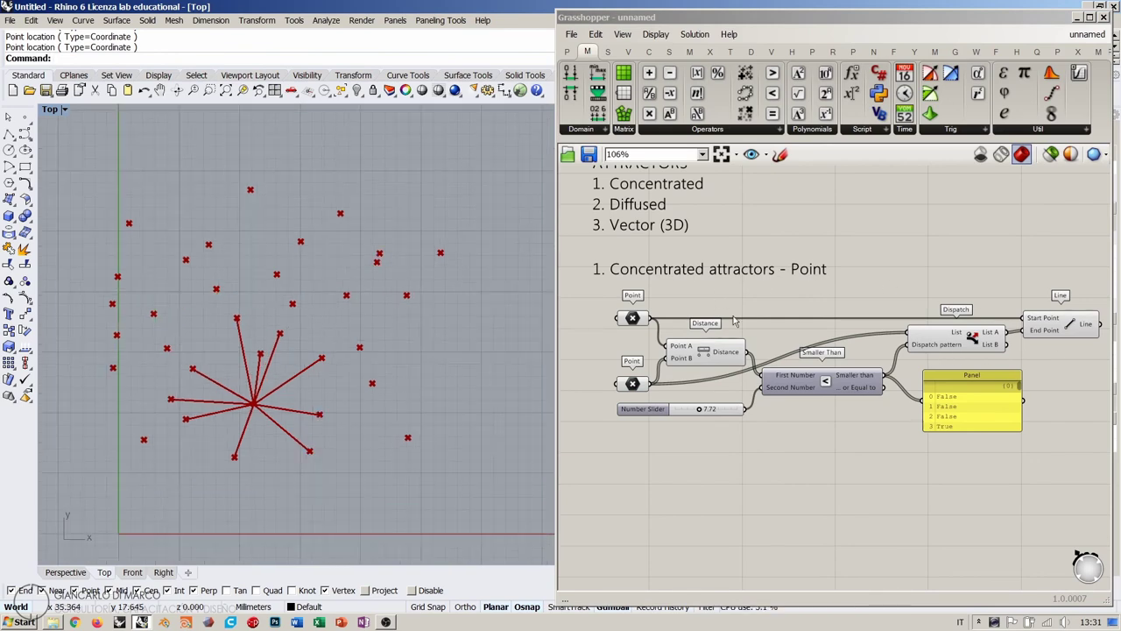
scroll(648, 463, "up", 3)
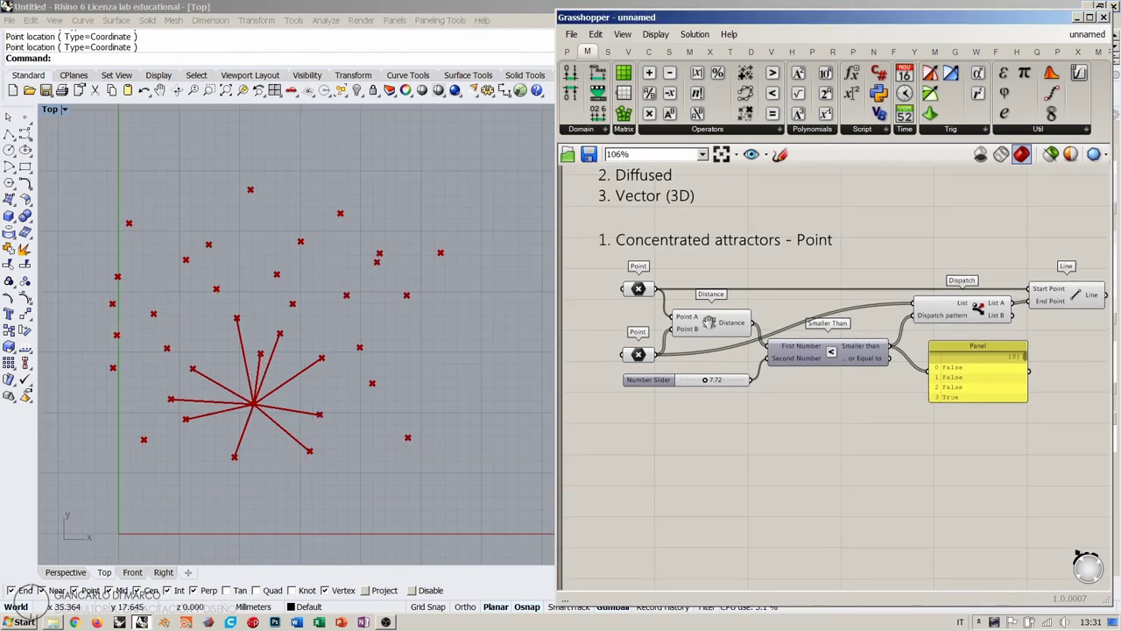
double_click(667, 459)
type("pop")
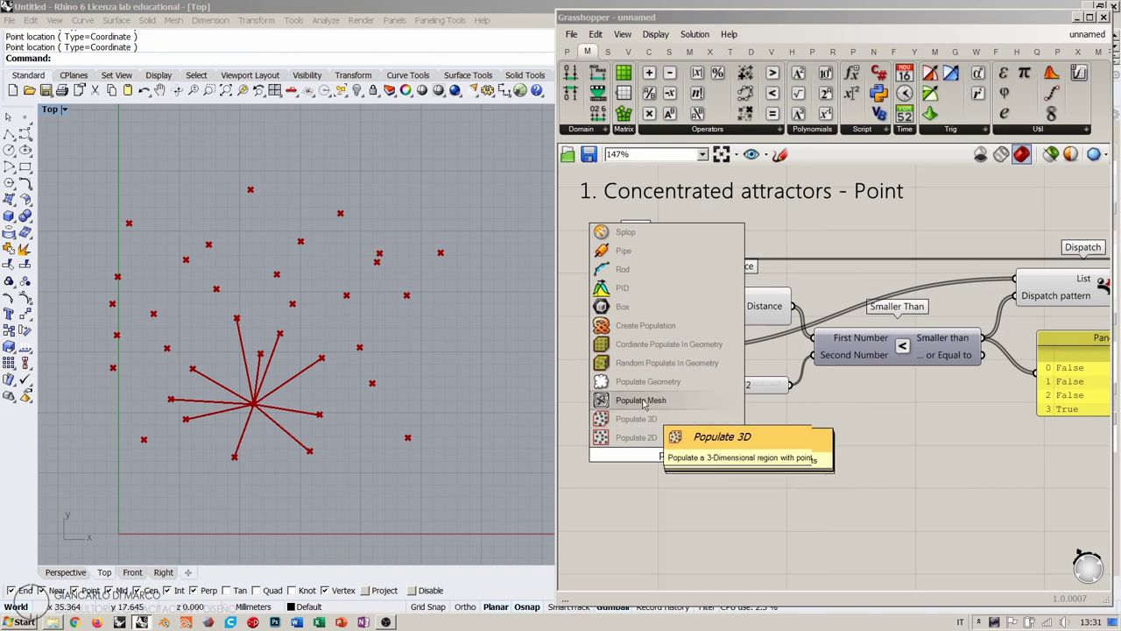
key("Escape")
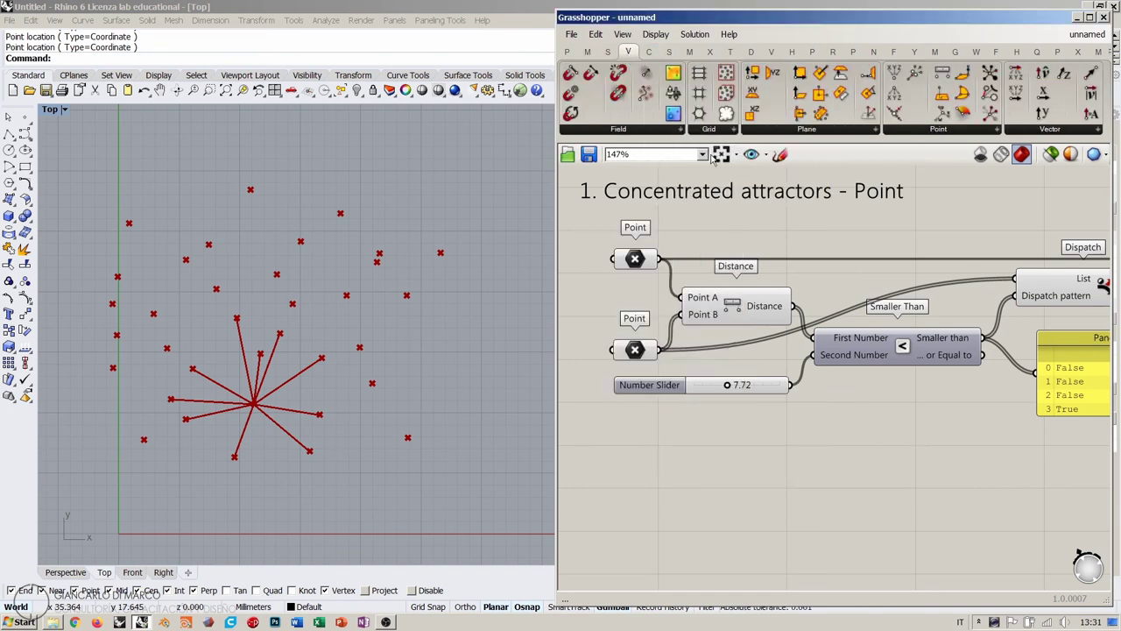
left_click(715, 131)
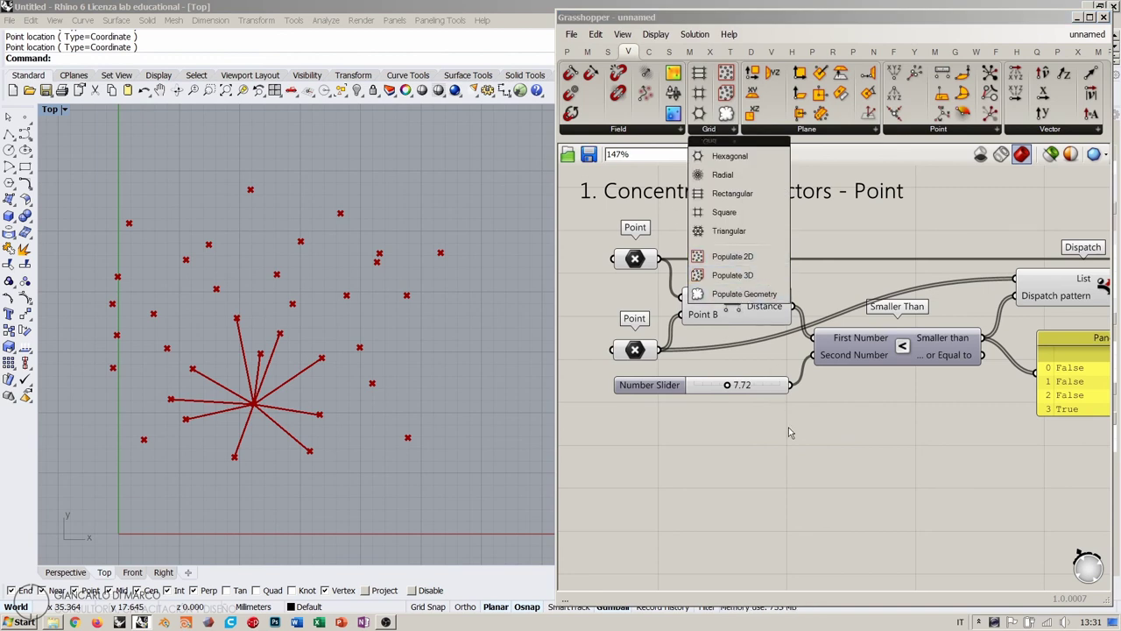
right_click(159, 285)
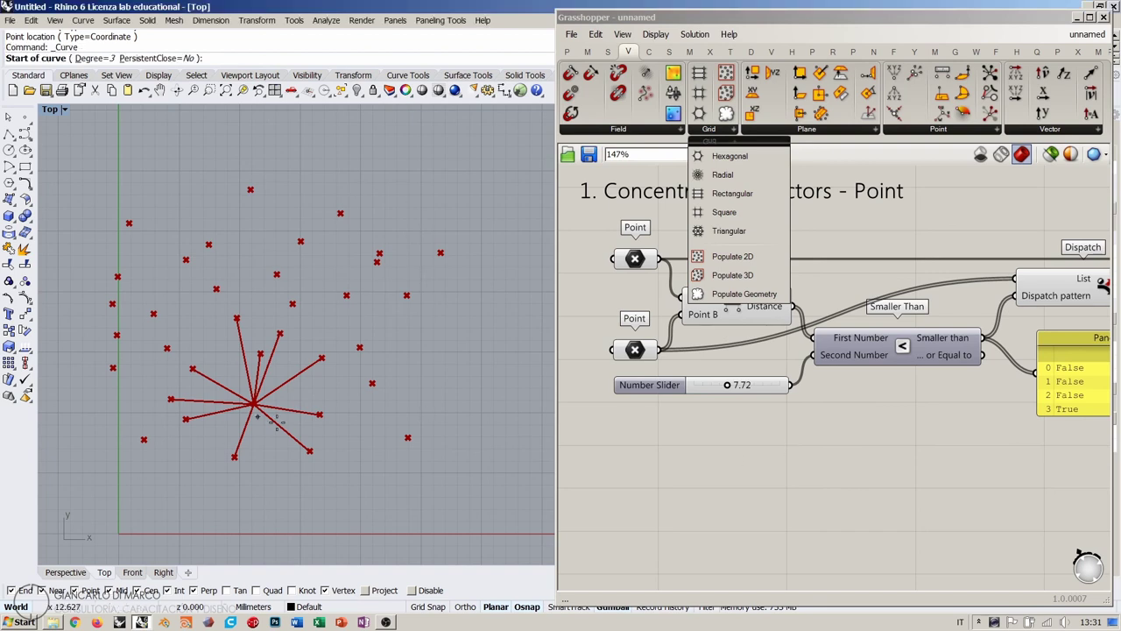
key("Escape")
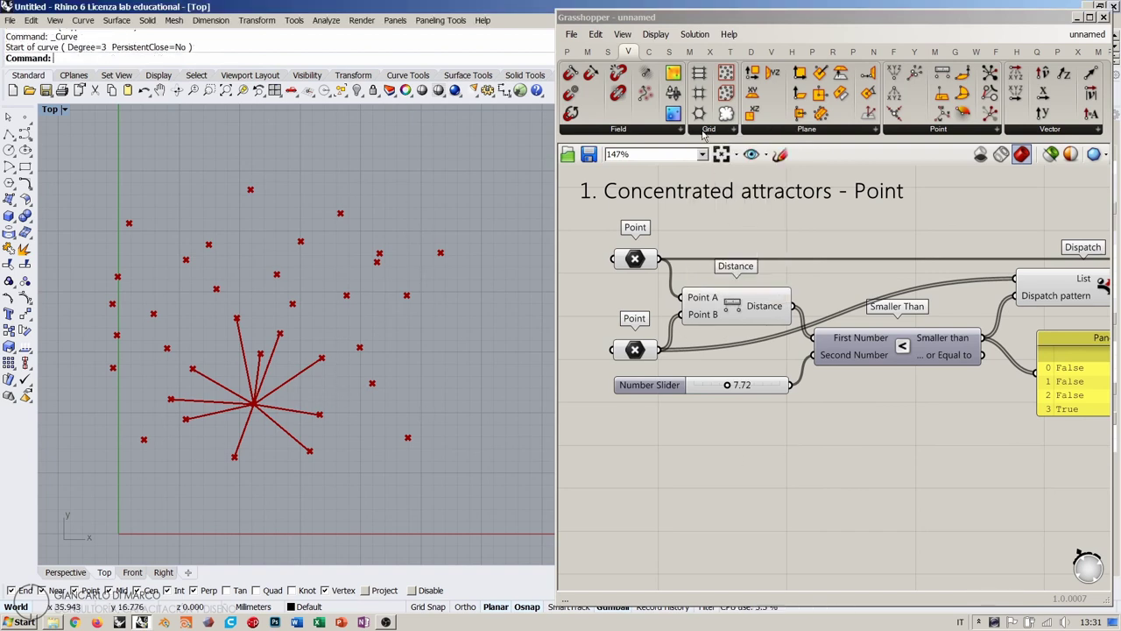
Place a Populate 2D component on the canvas below the Number Slider.
left_click_drag(727, 75, 712, 505)
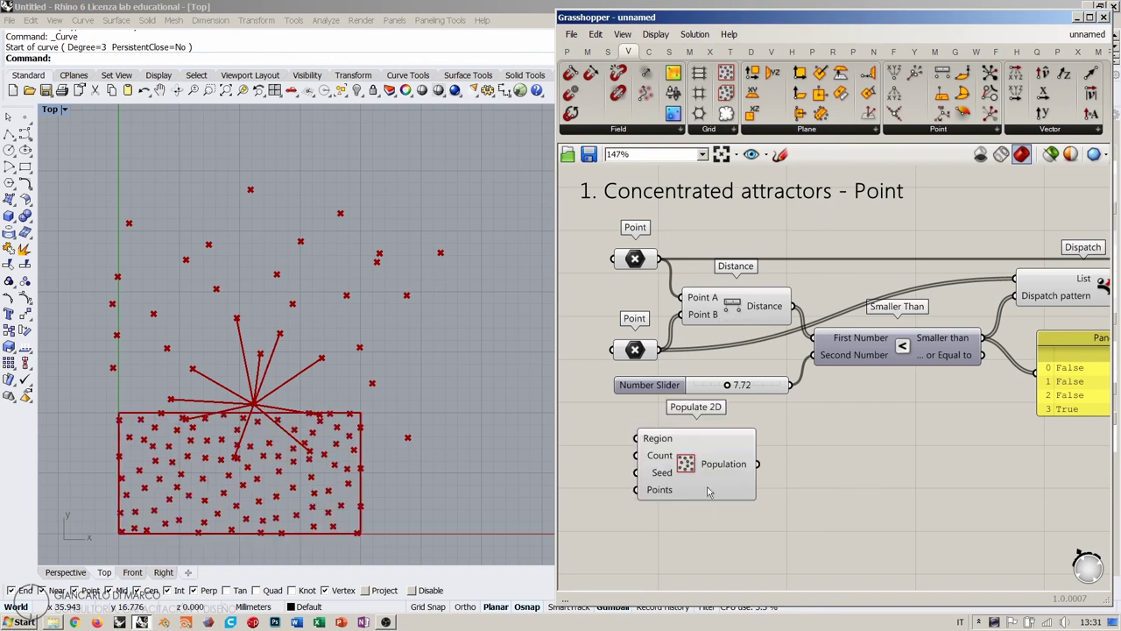
right_click_drag(331, 453, 362, 409)
left_click(743, 451)
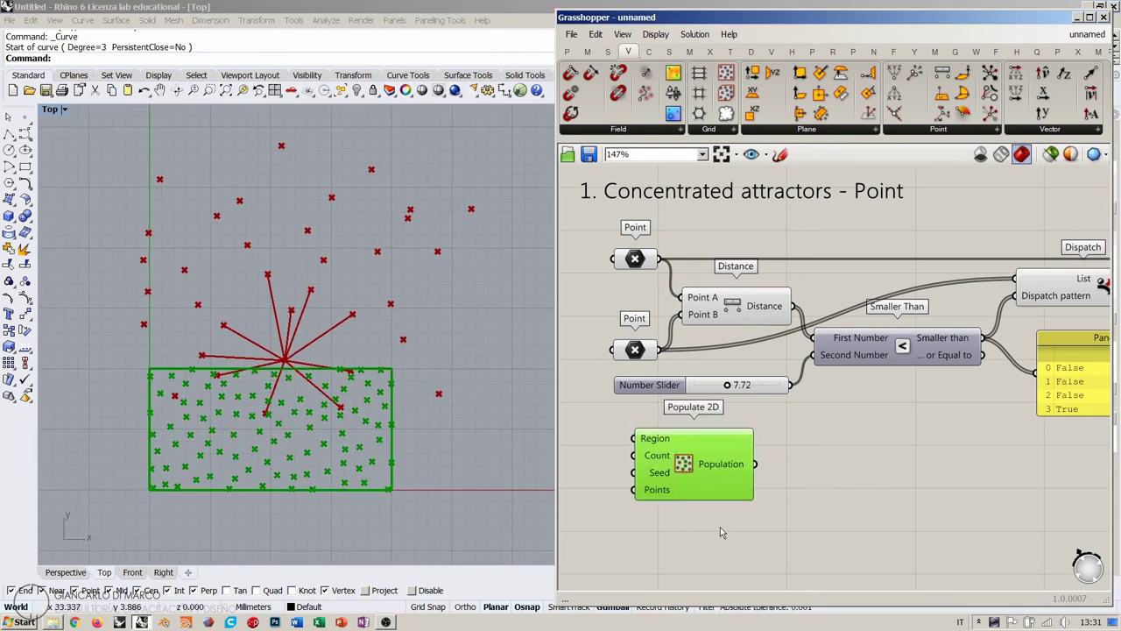
Examine Populate 2D's Population output and the default rectangle of its Region input.
right_click_drag(668, 461, 754, 436)
mouse_move(803, 445)
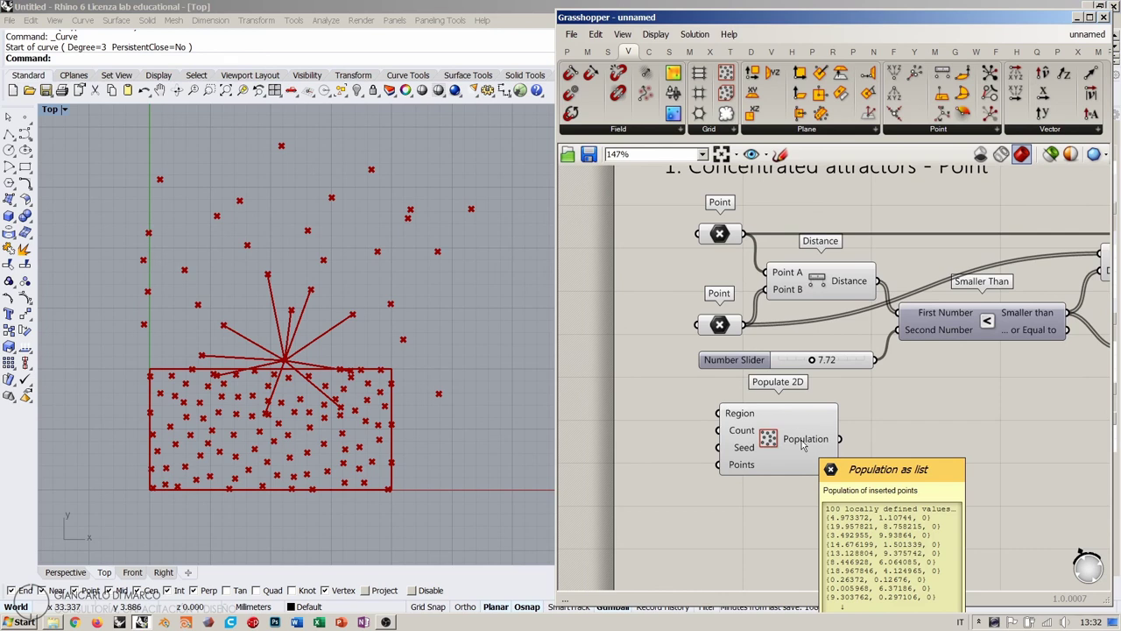
mouse_move(738, 421)
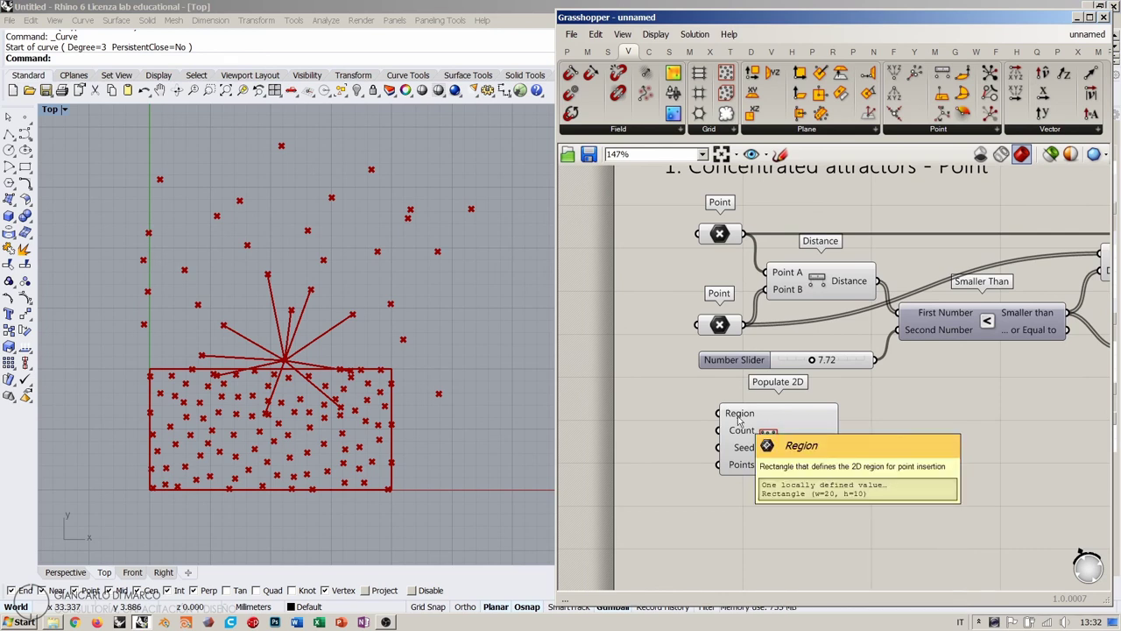
Reposition Populate 2D below the Number Slider and compare its generated points with those referenced in the lower Point component.
left_click_drag(775, 434, 801, 449)
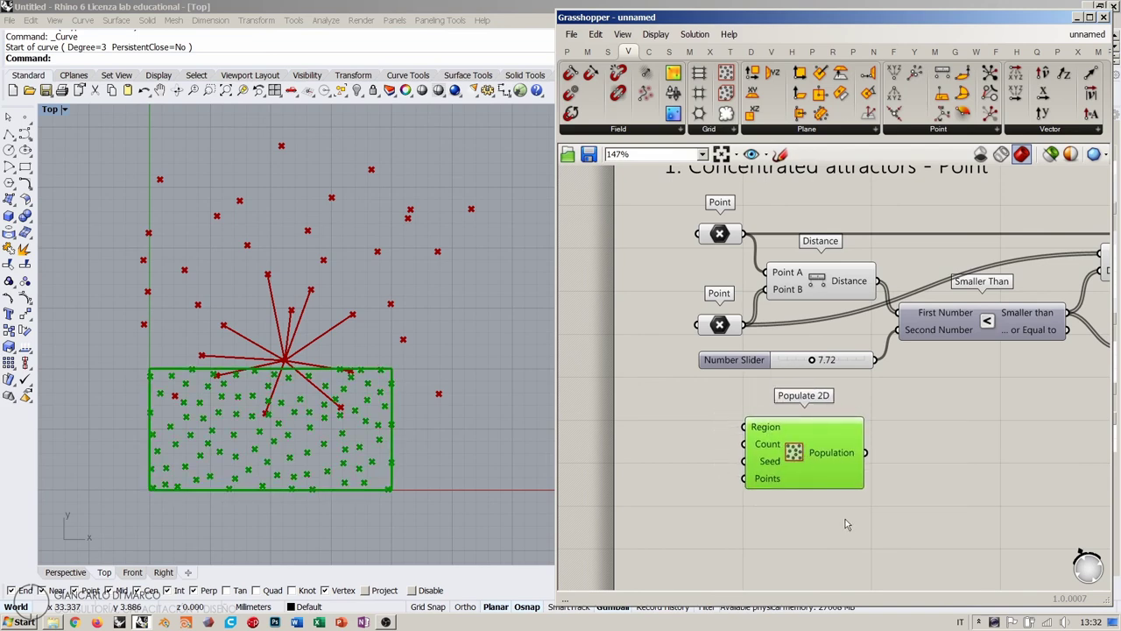
left_click(846, 524)
left_click(816, 468)
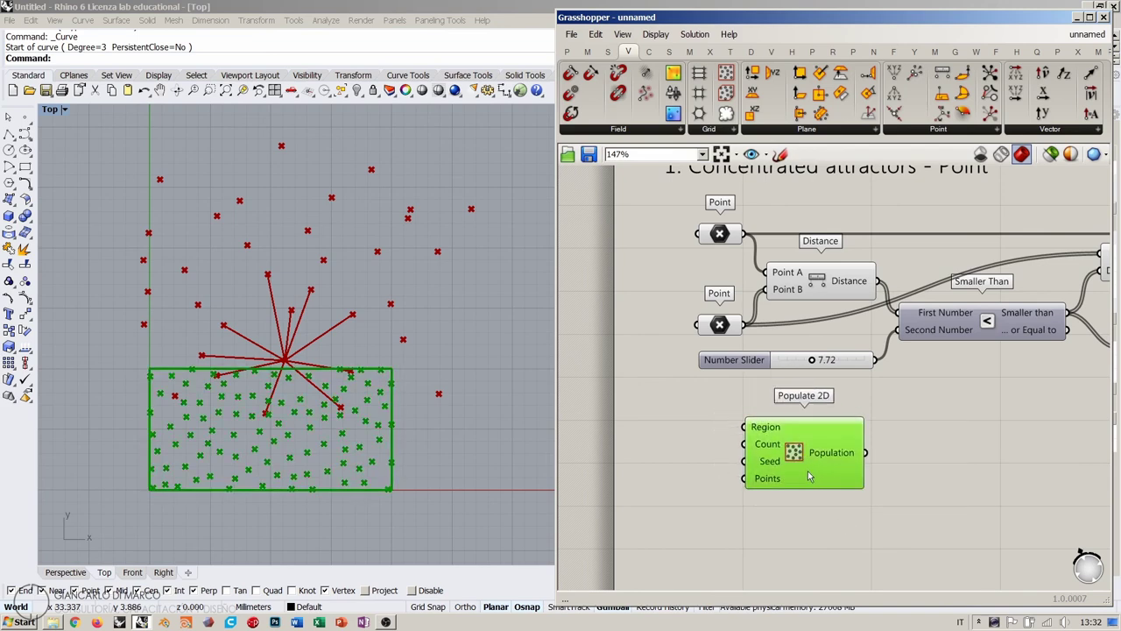
left_click(721, 328)
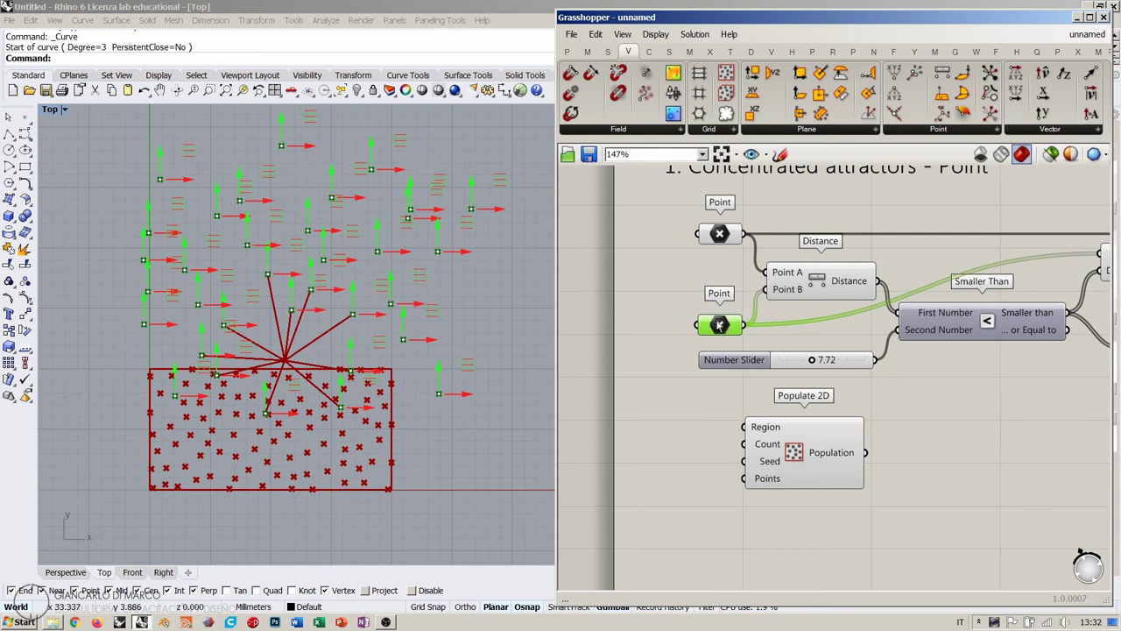
left_click(692, 410)
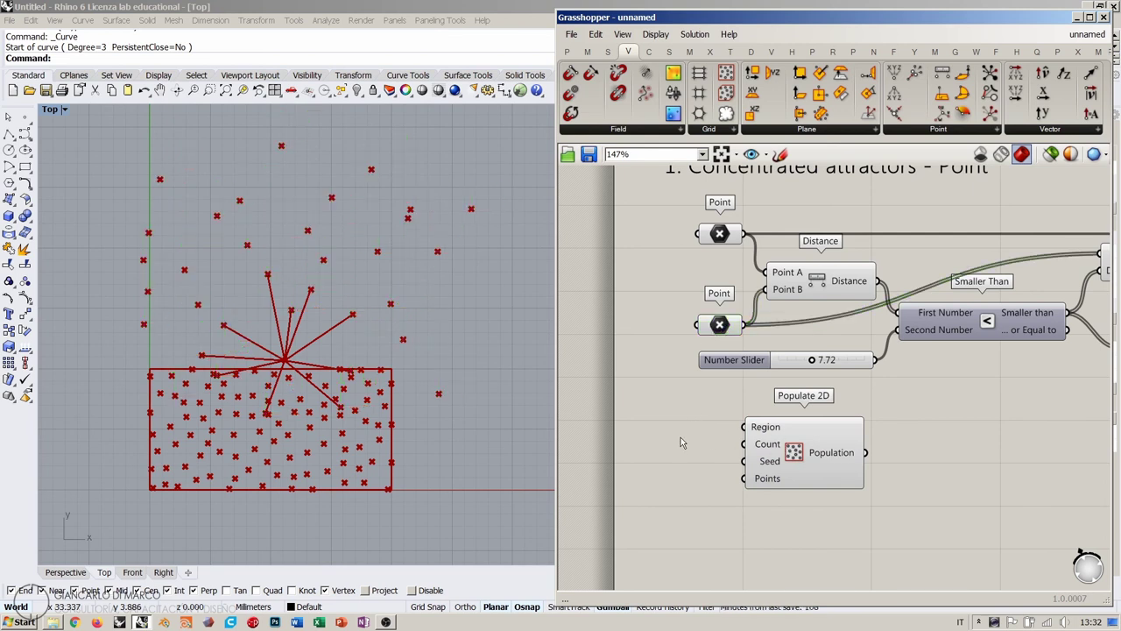
left_click(799, 455)
left_click(808, 517)
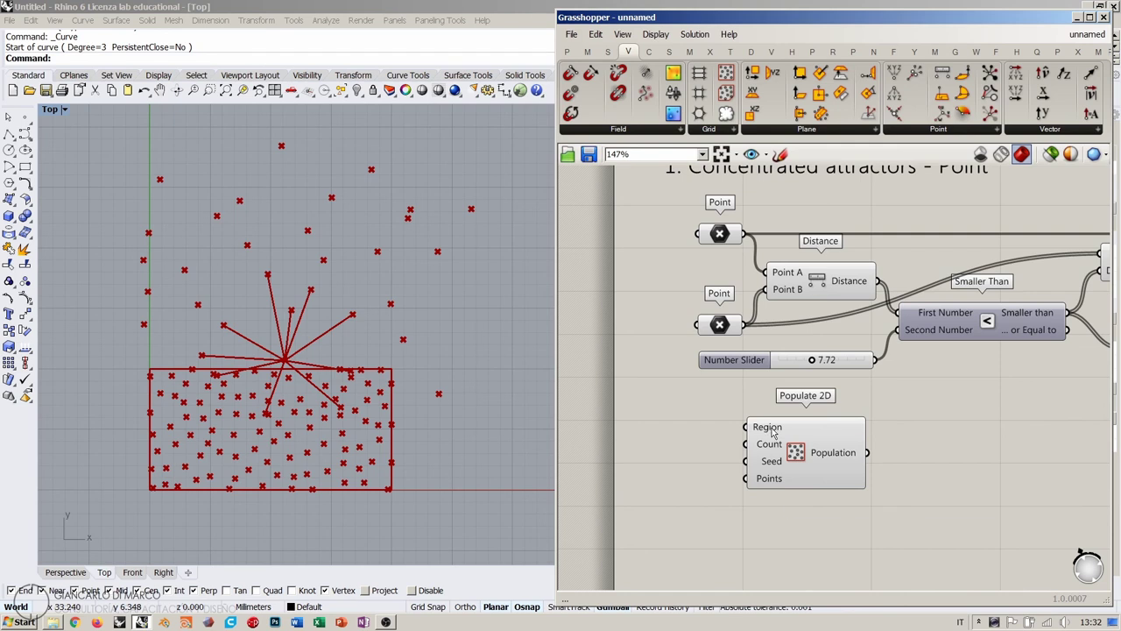
Draw a trial rectangle around the scattered points in the Rhino Top viewport and delete it.
mouse_move(772, 431)
scroll(406, 395, "down", 2)
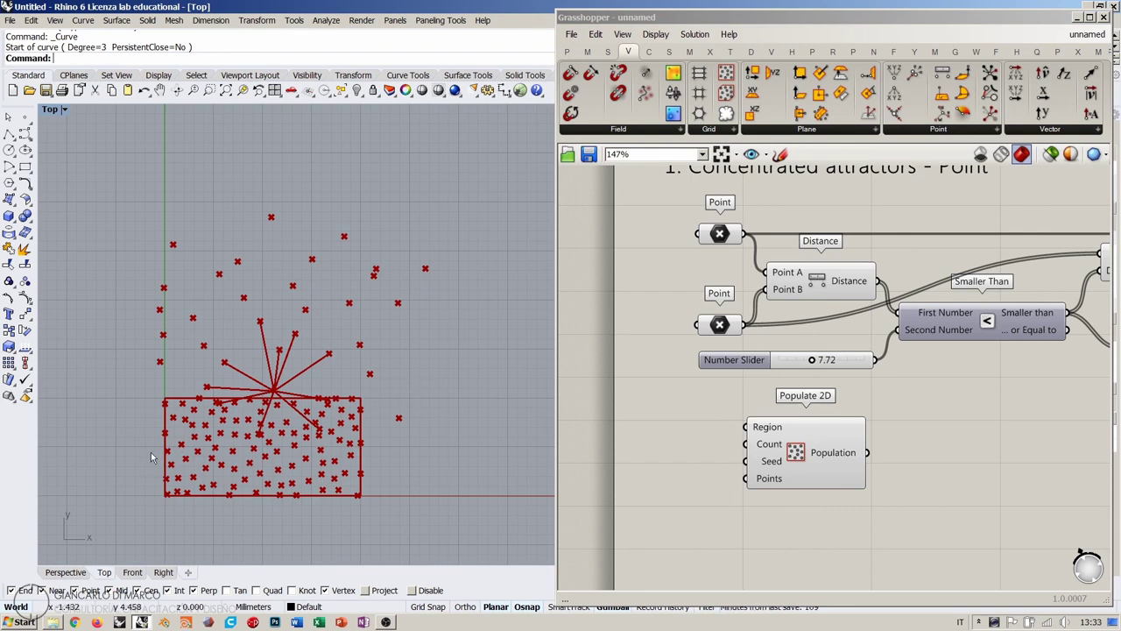
left_click(25, 166)
left_click(127, 469)
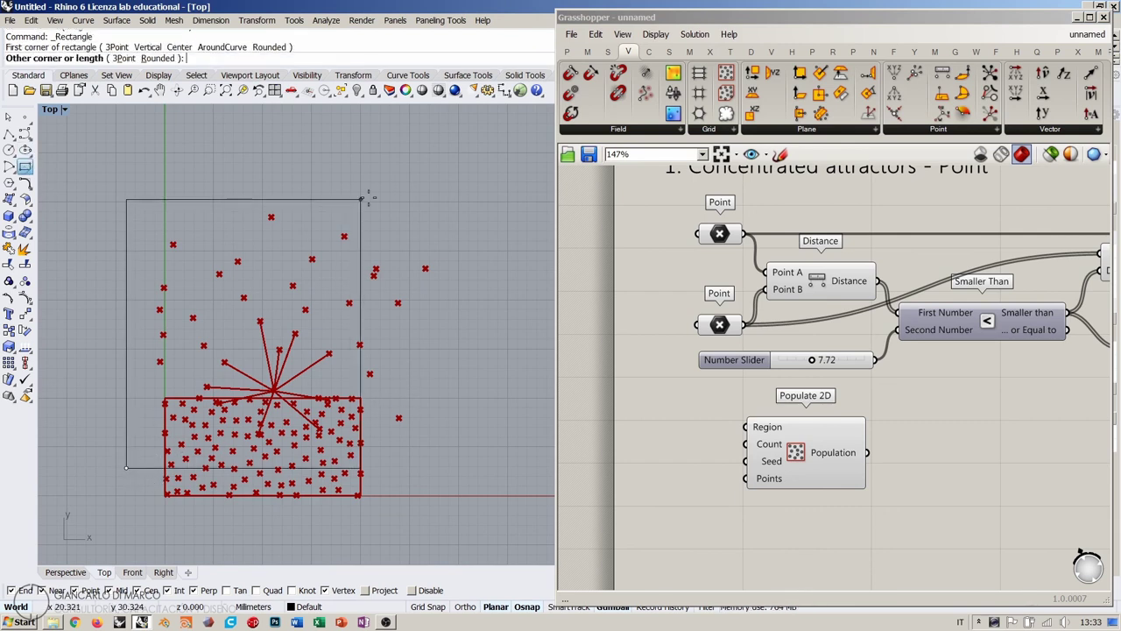
left_click(483, 174)
left_click(450, 468)
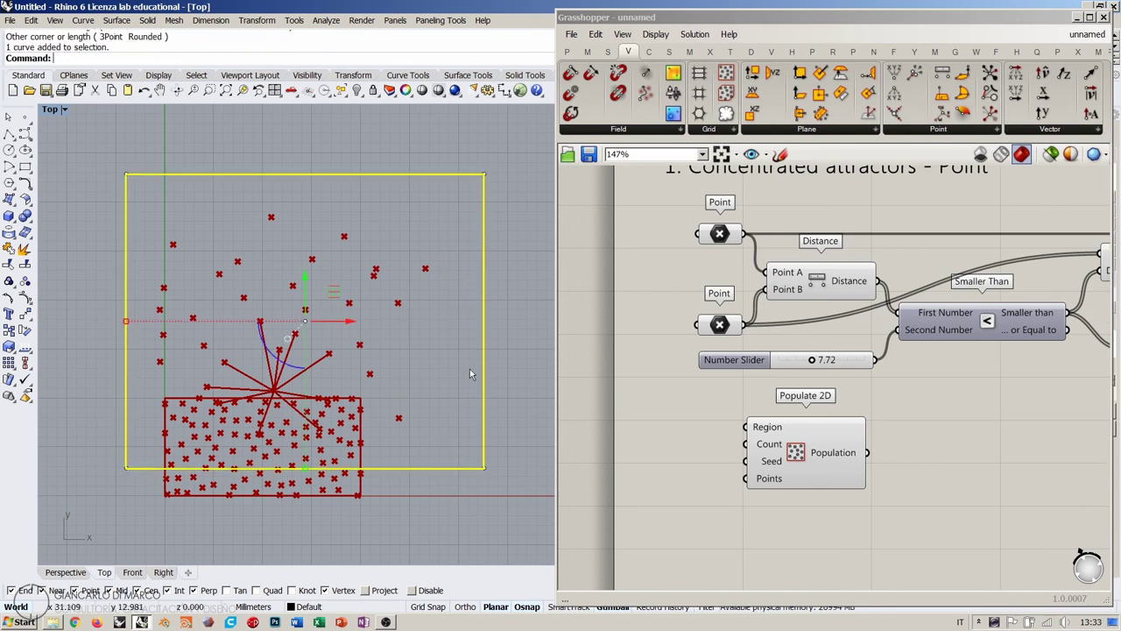
key("Delete")
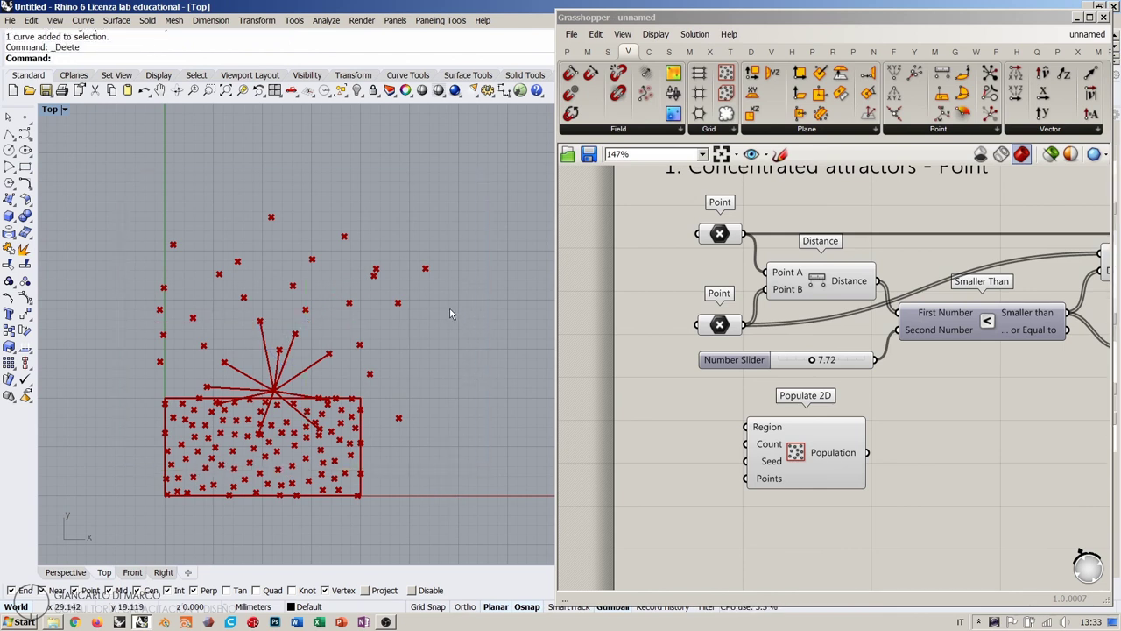
Set one rectangle for Populate 2D's Region input, picking two opposite corners around the whole scattered point set in the Top viewport.
left_click(646, 419)
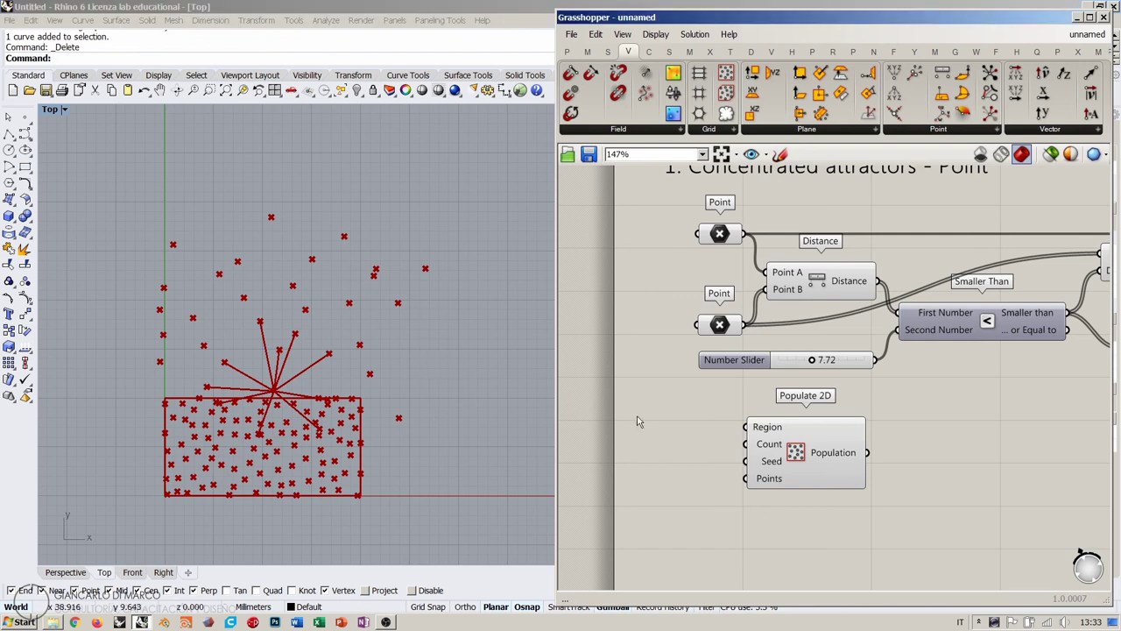
right_click(765, 428)
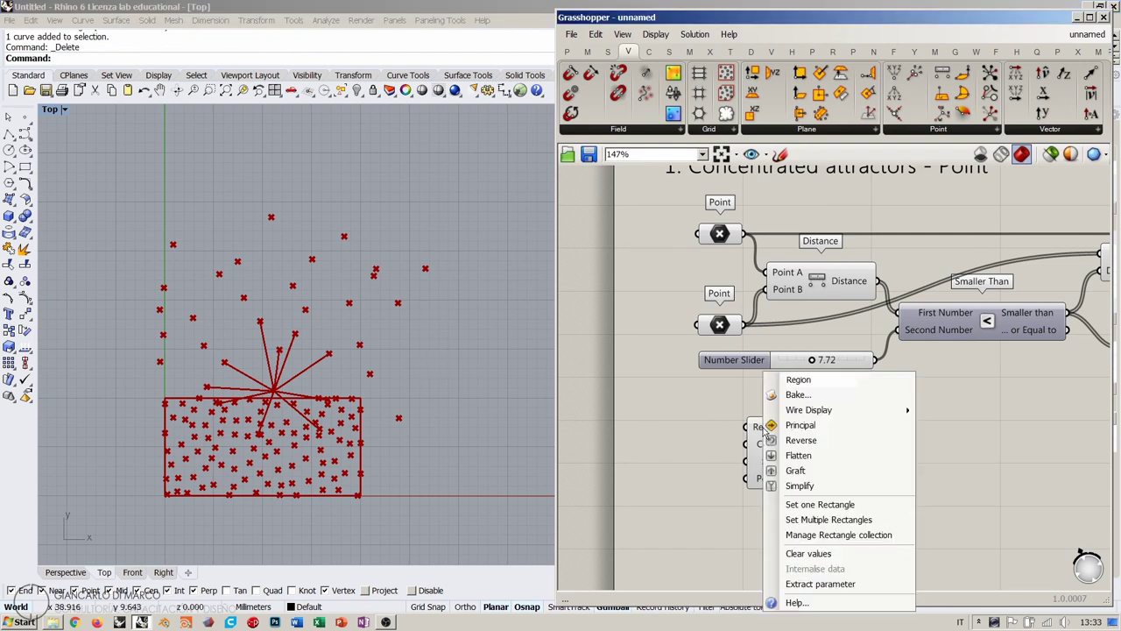
left_click(813, 505)
left_click(135, 462)
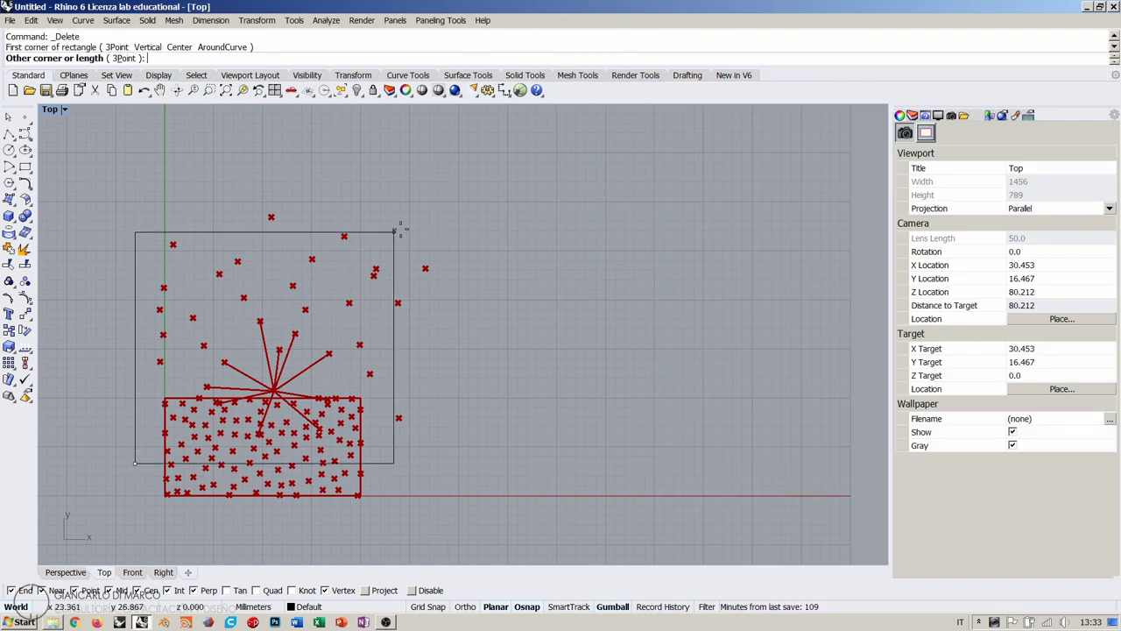
left_click(454, 188)
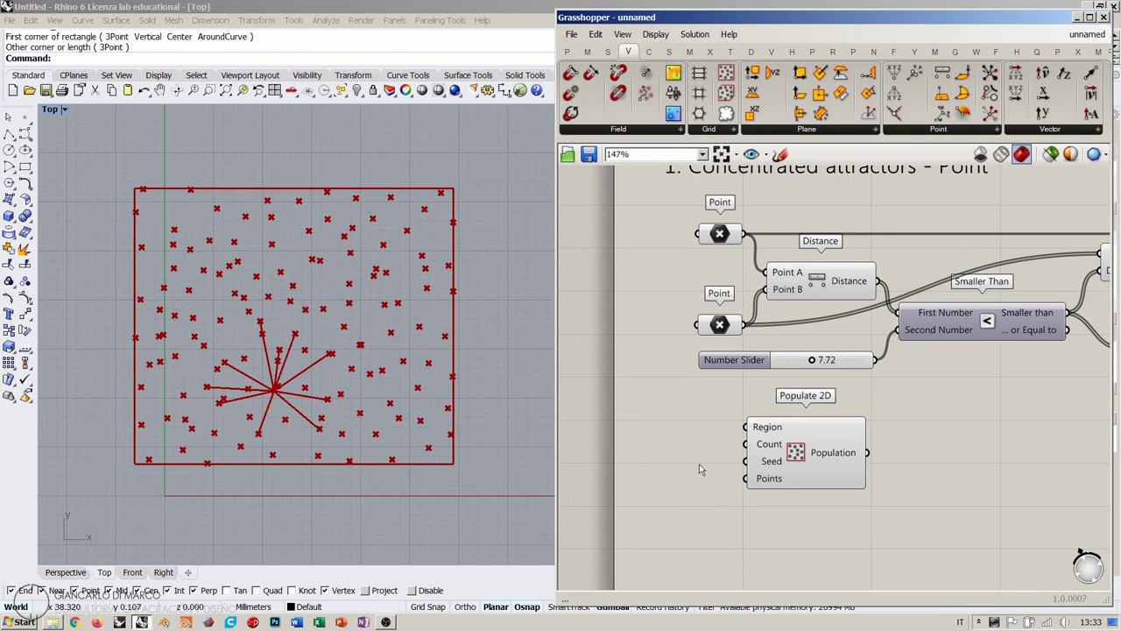
Review Populate 2D's Region input and the options it offers for setting a rectangle.
left_click_drag(770, 469, 725, 466)
left_click(784, 521)
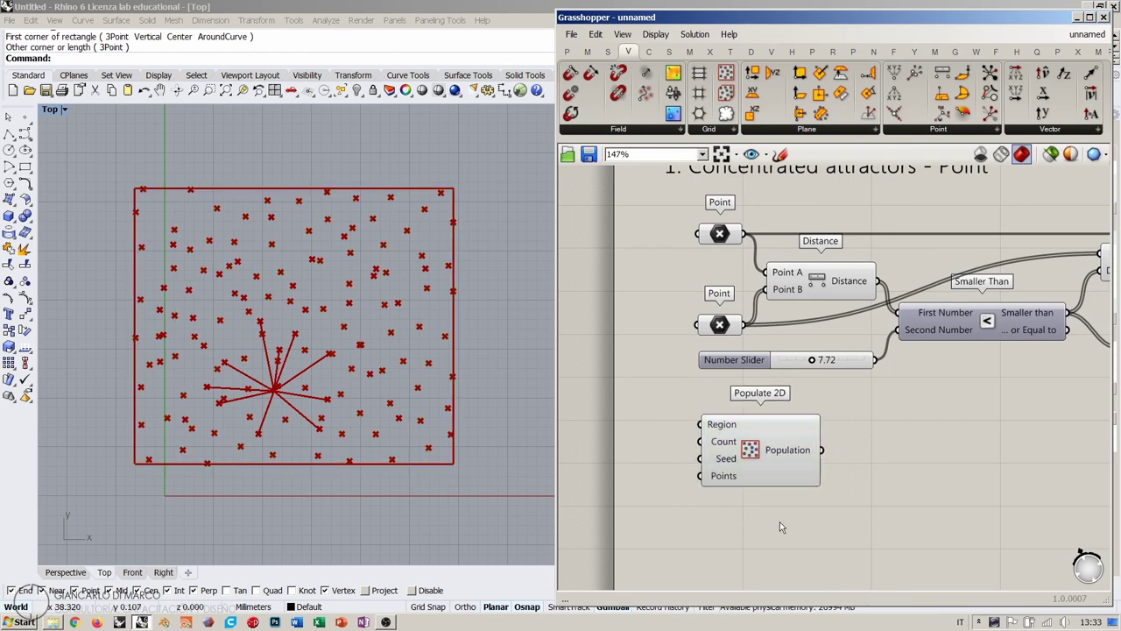
mouse_move(722, 426)
left_click_drag(749, 448, 750, 447)
left_click(886, 448)
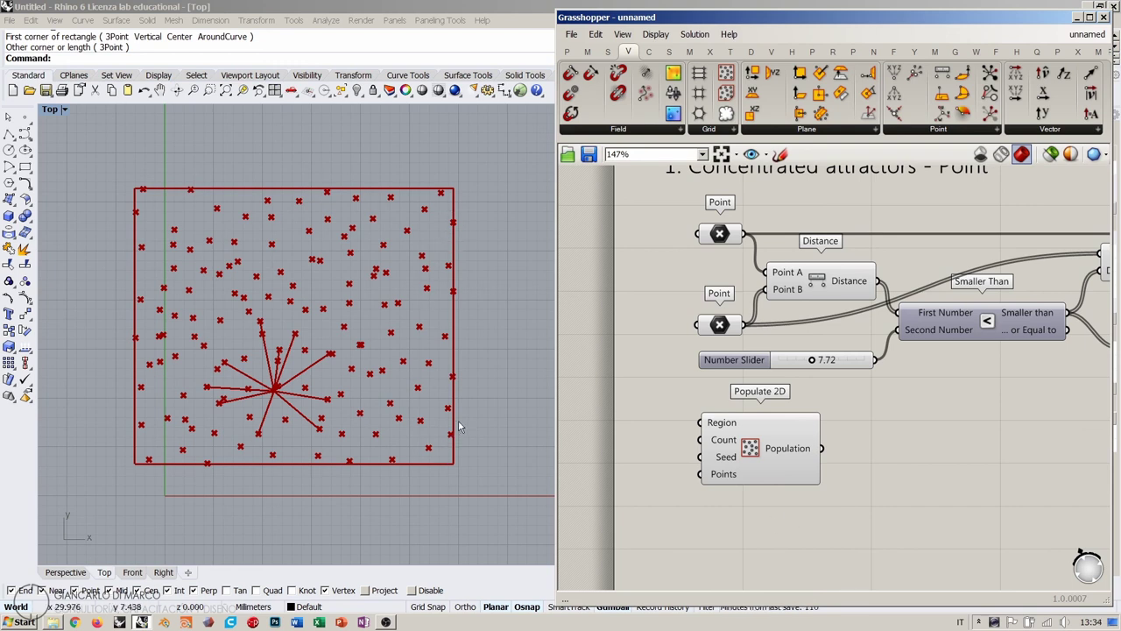
right_click(722, 425)
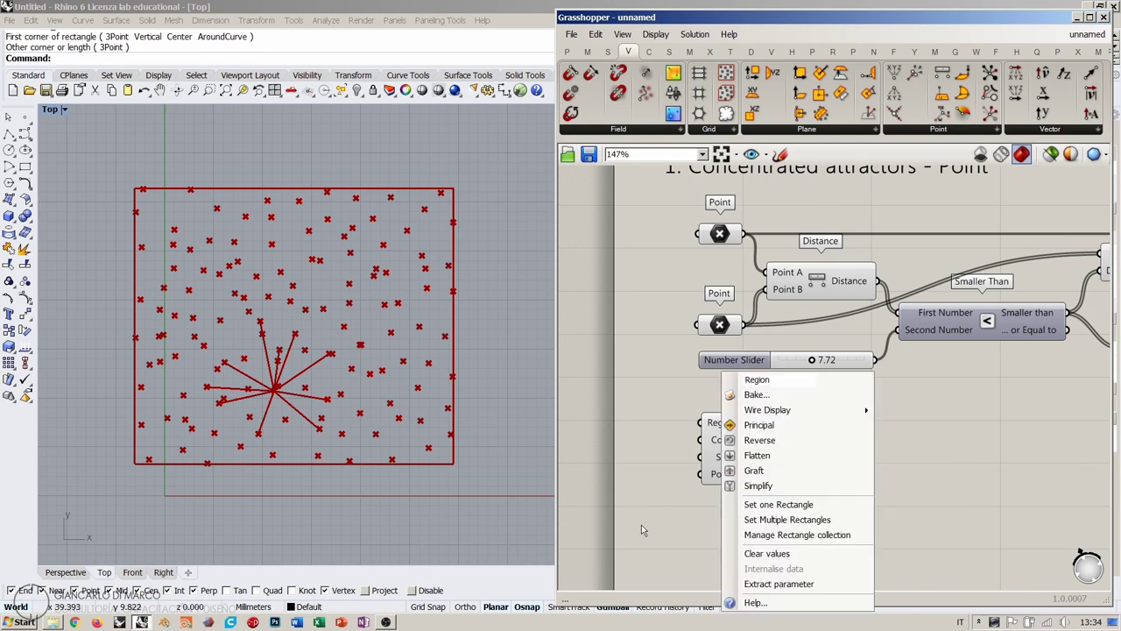
left_click(761, 505)
Make room beside Populate 2D and place a Rectangle component there.
left_click_drag(771, 451, 916, 458)
double_click(755, 435)
type("rect")
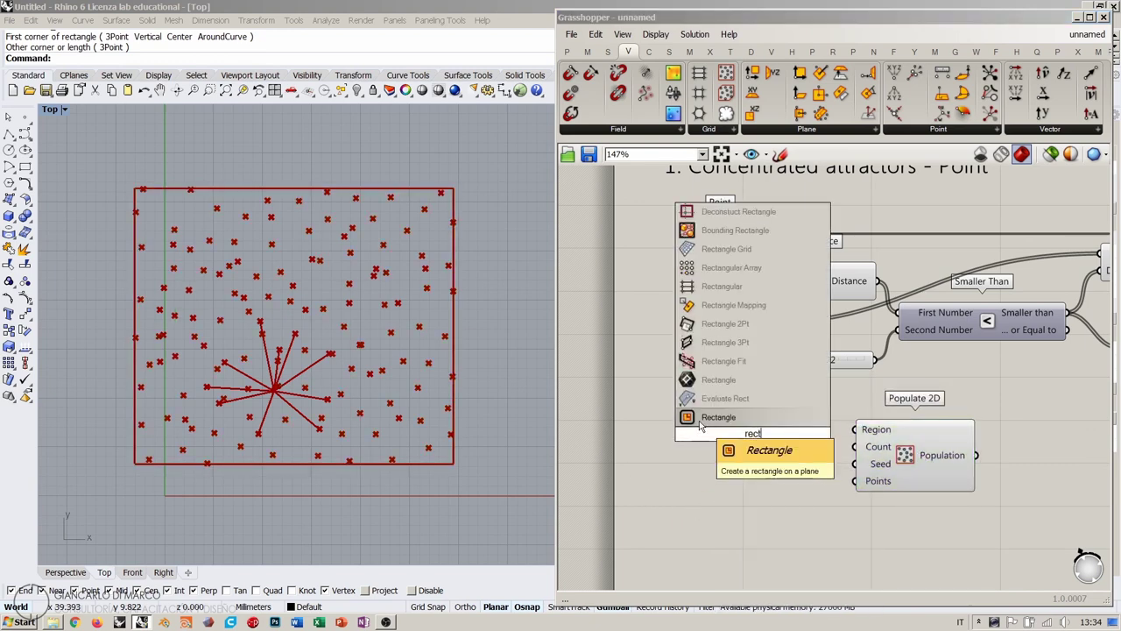
key("Return")
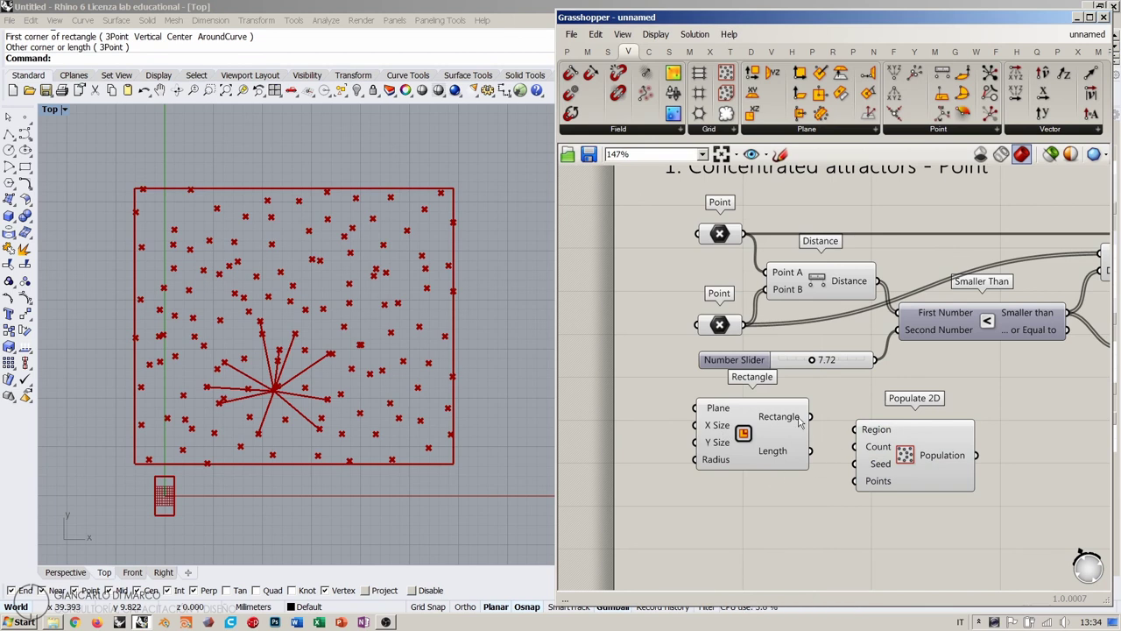
Connect the Rectangle output to Populate 2D's Region input and space the two components apart.
left_click_drag(800, 422, 855, 429)
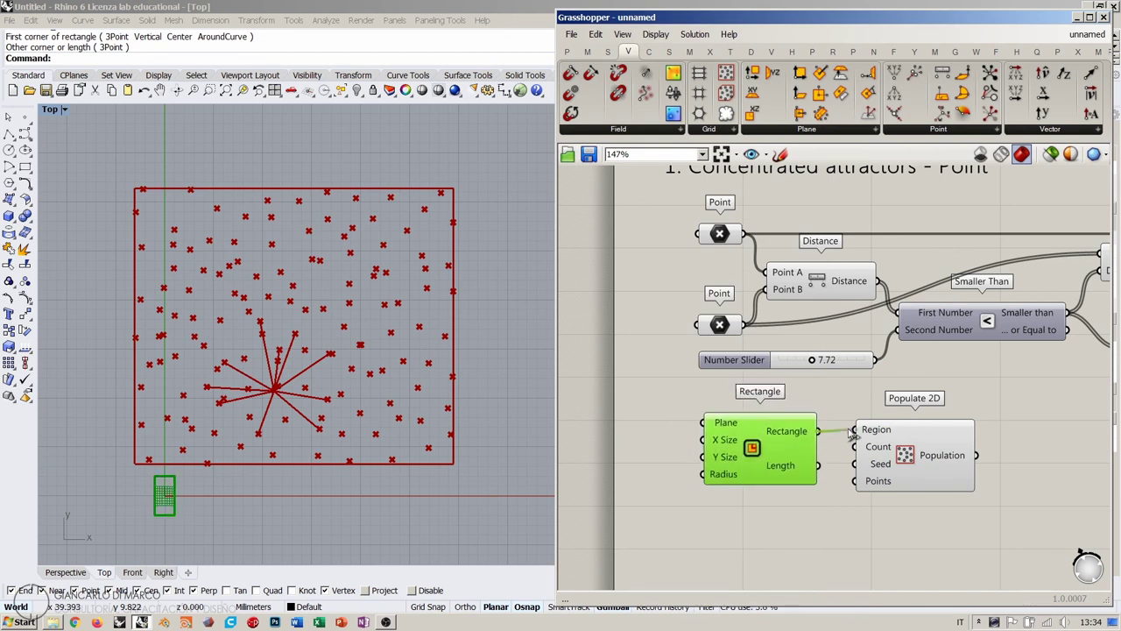
left_click(767, 446)
left_click_drag(911, 464, 983, 469)
left_click_drag(771, 449, 831, 452)
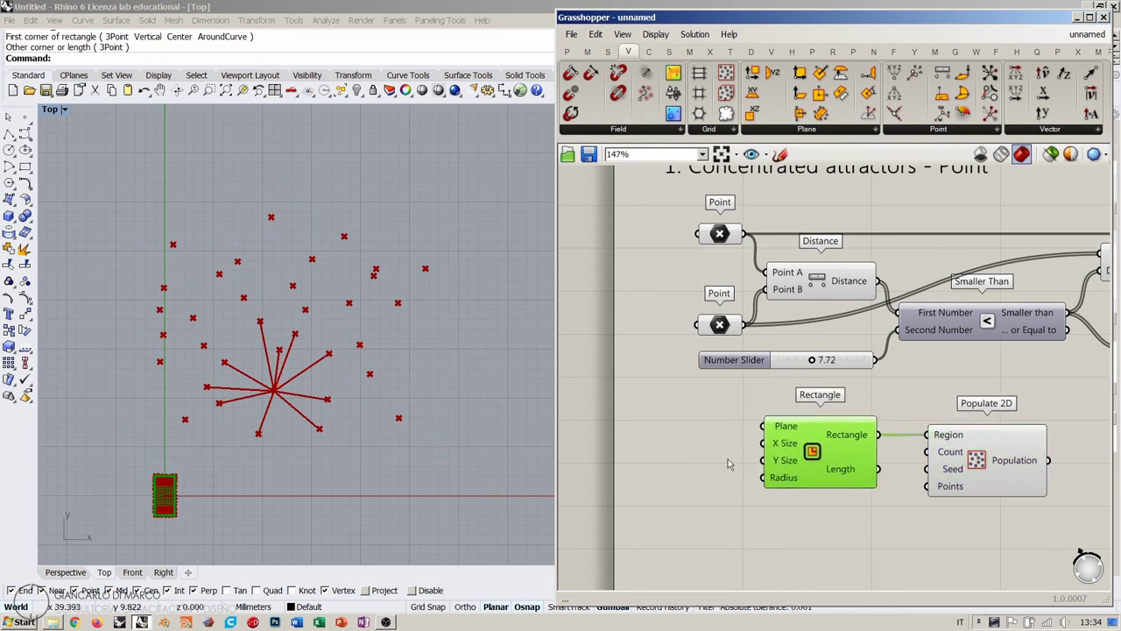
left_click(727, 465)
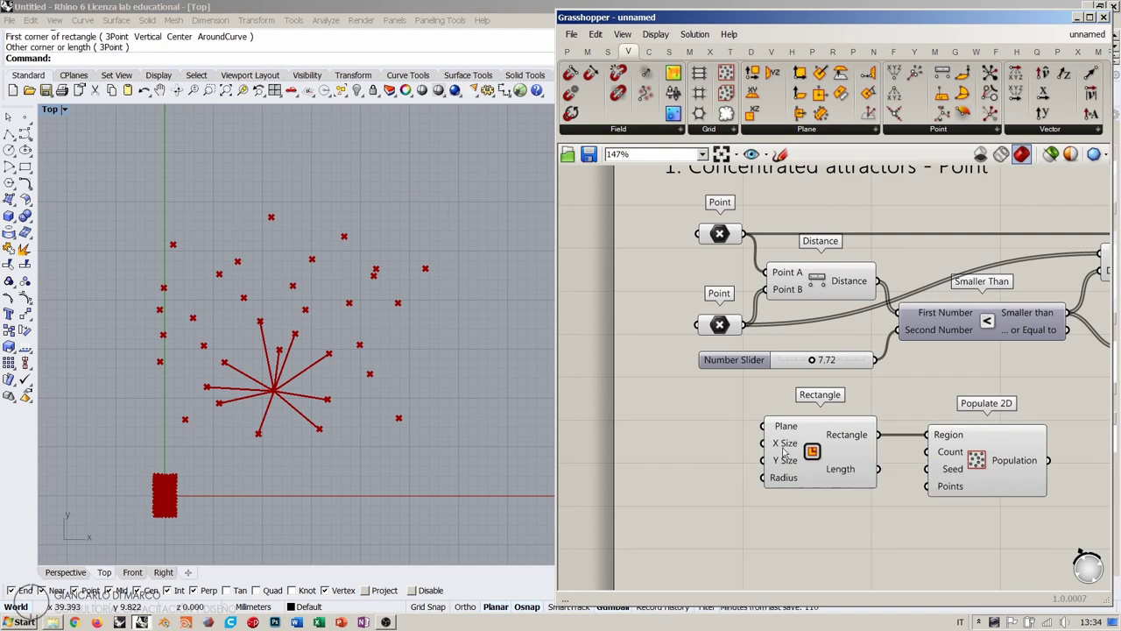
Place a Number Slider with the value 11 beside the Rectangle component's size inputs.
scroll(676, 449, "up", 3)
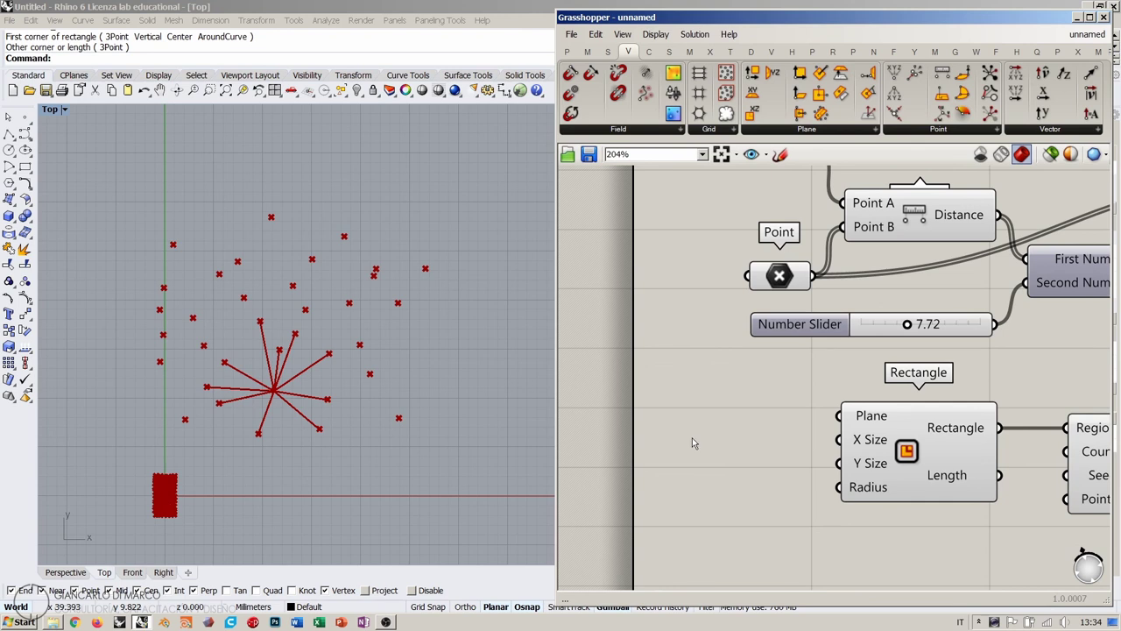
double_click(694, 438)
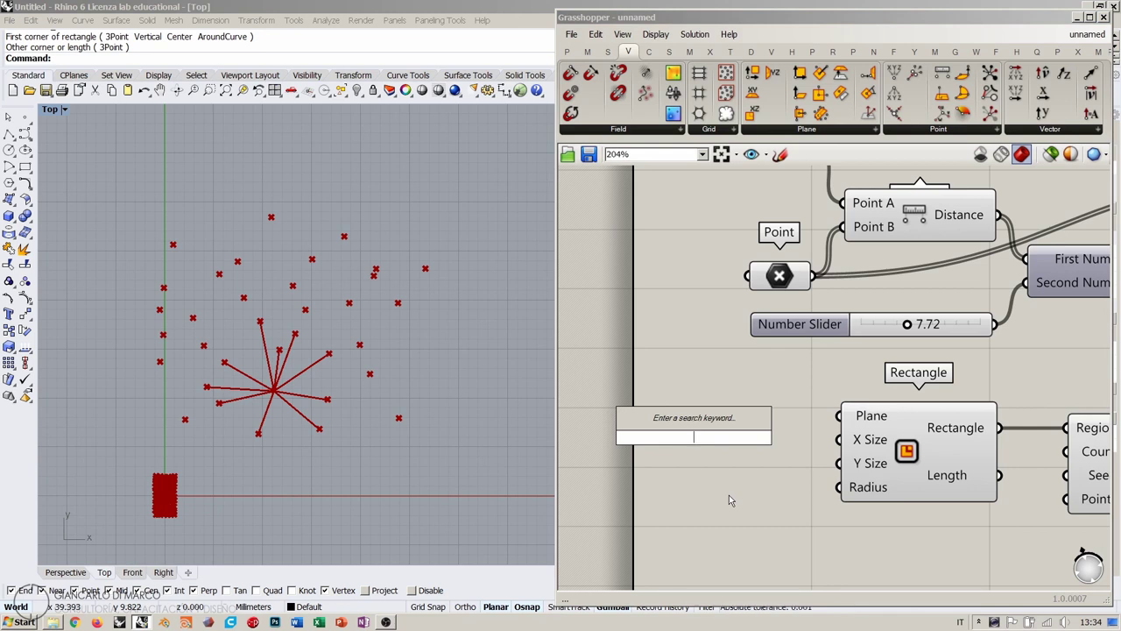
type("11")
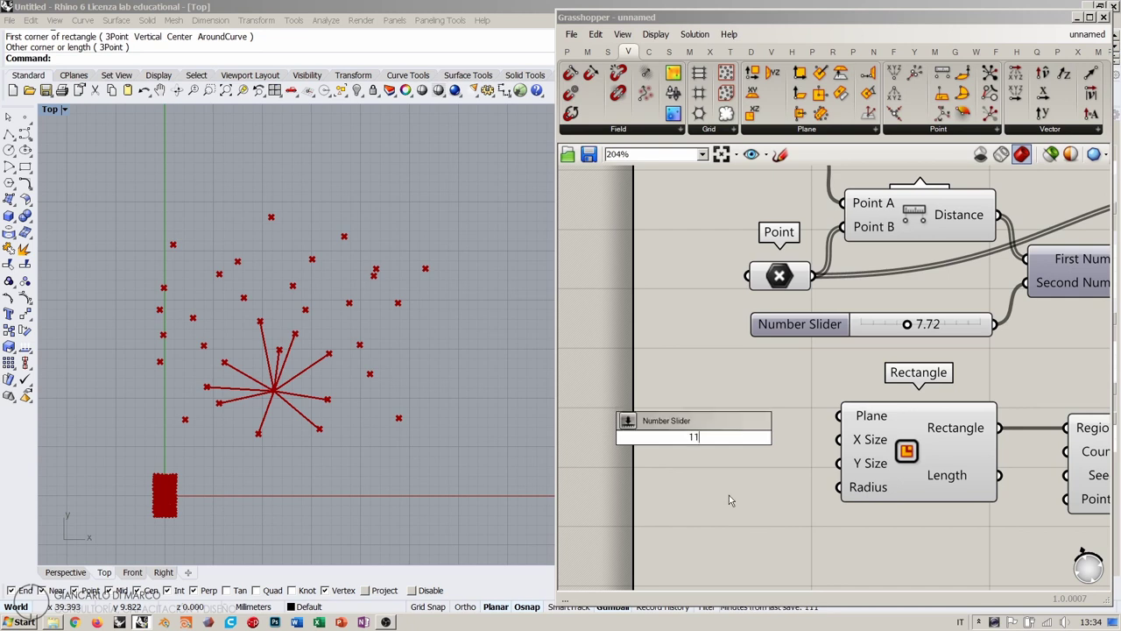
key("Return")
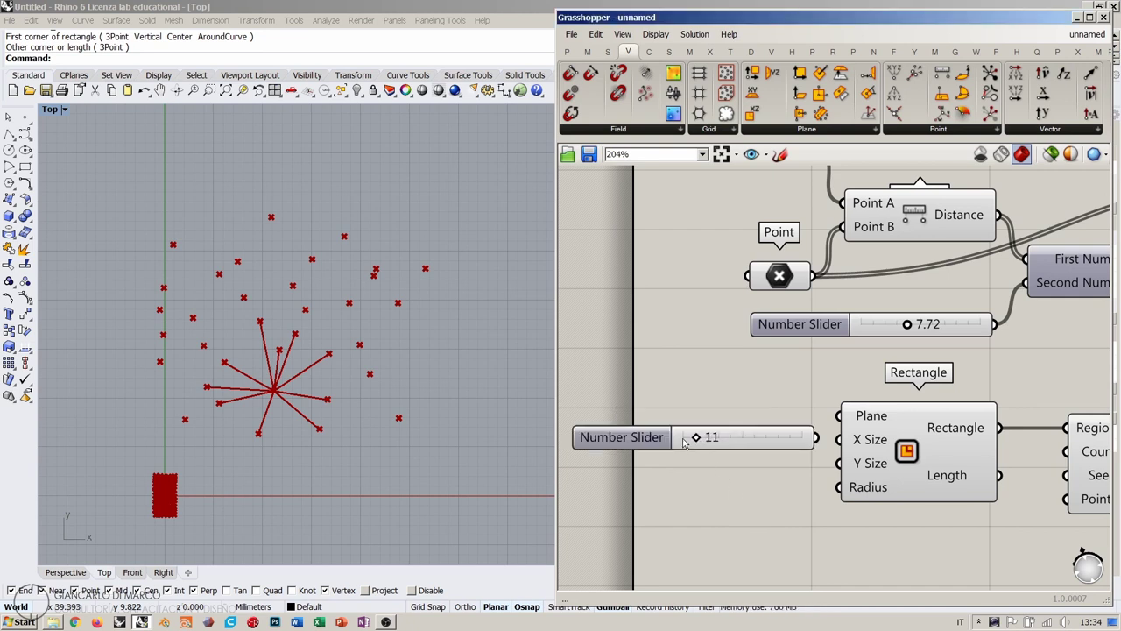
mouse_move(701, 437)
left_mouse_down()
mouse_move(670, 442)
mouse_move(735, 442)
mouse_move(696, 442)
left_mouse_up()
mouse_move(696, 442)
left_mouse_down()
mouse_move(816, 438)
mouse_move(696, 441)
left_mouse_up()
Place a second Number Slider with the value 5 below the slider set to 11.
right_click_drag(744, 478, 720, 449)
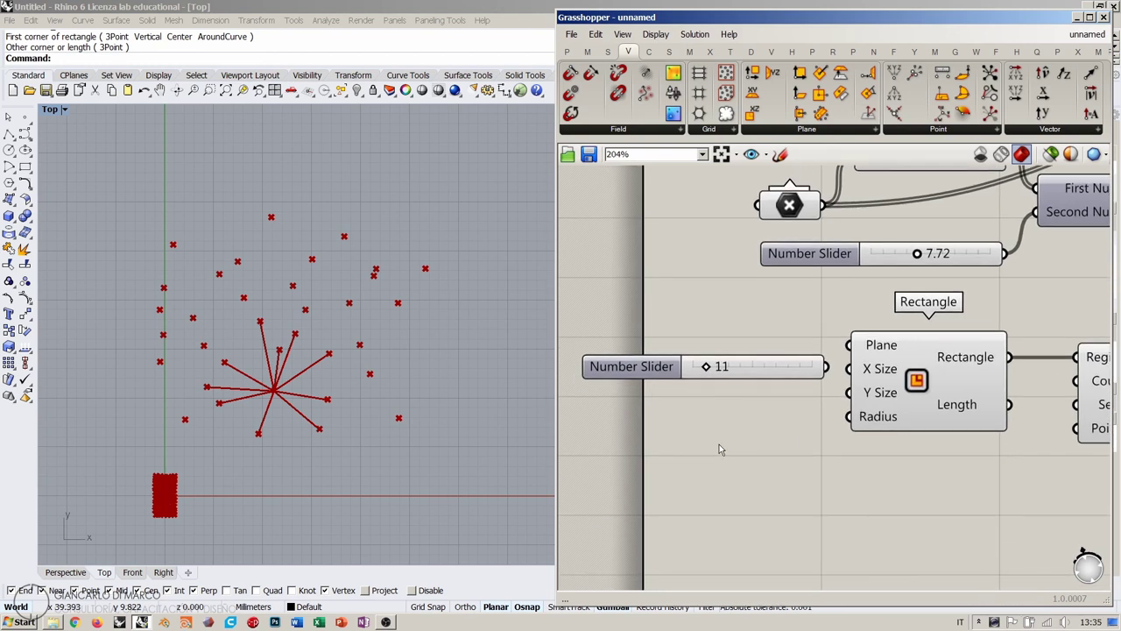
double_click(720, 450)
type("5")
key("Return")
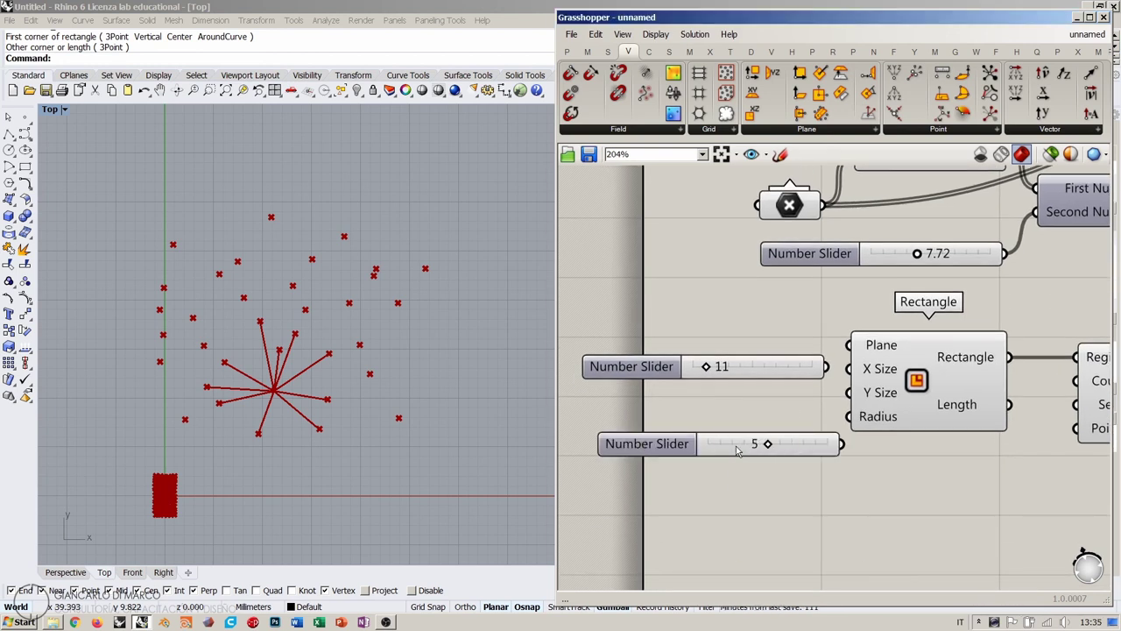
mouse_move(768, 445)
left_mouse_down()
mouse_move(716, 445)
mouse_move(796, 444)
mouse_move(769, 446)
left_mouse_up()
mouse_move(769, 447)
left_mouse_down()
mouse_move(848, 449)
mouse_move(758, 448)
mouse_move(769, 448)
left_mouse_up()
Place a third Number Slider with a three-digit value and delete it together with the slider set to 5.
right_click_drag(717, 526, 686, 471)
double_click(686, 471)
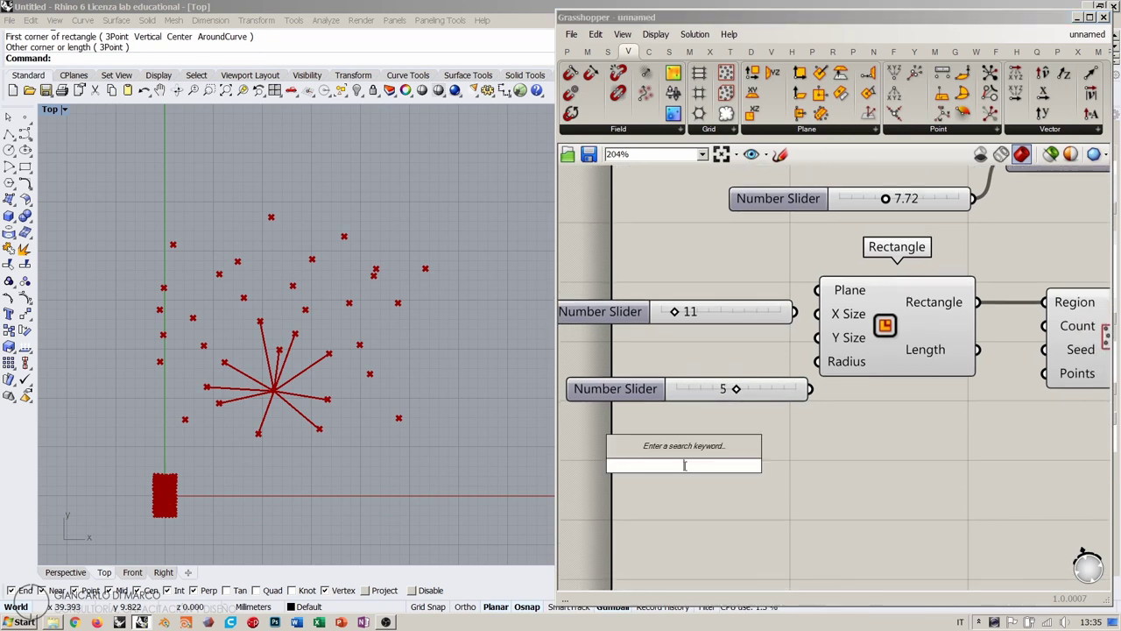
type("101")
key("Return")
left_click_drag(686, 467, 640, 372)
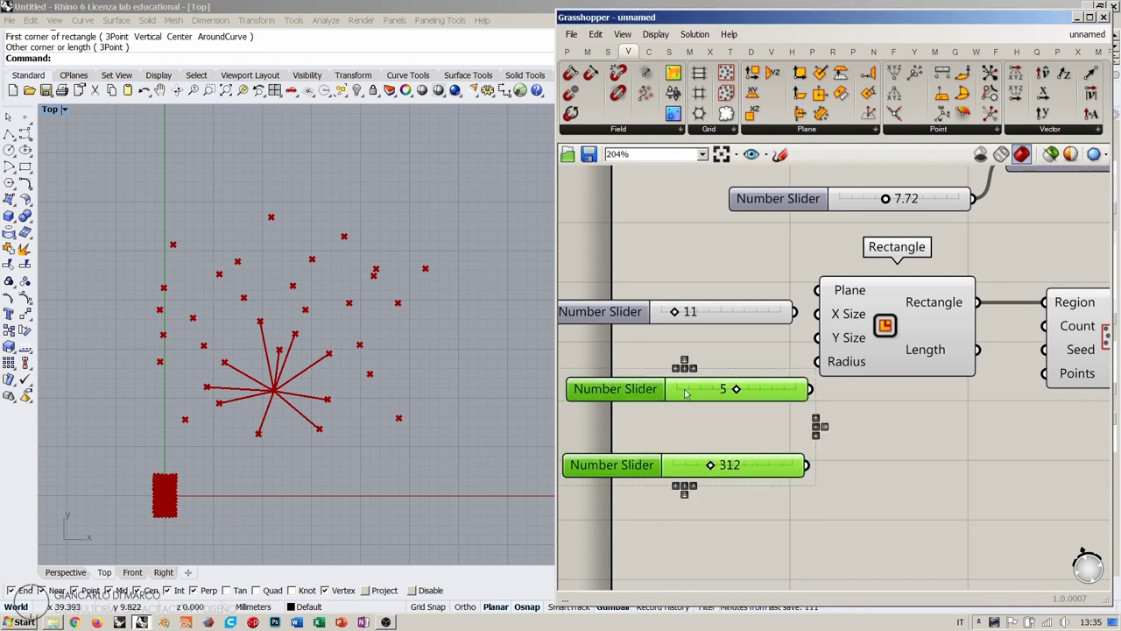
key("Delete")
Connect the remaining Number Slider to the Rectangle's X Size input and set it to 30.
right_click_drag(749, 354, 815, 374)
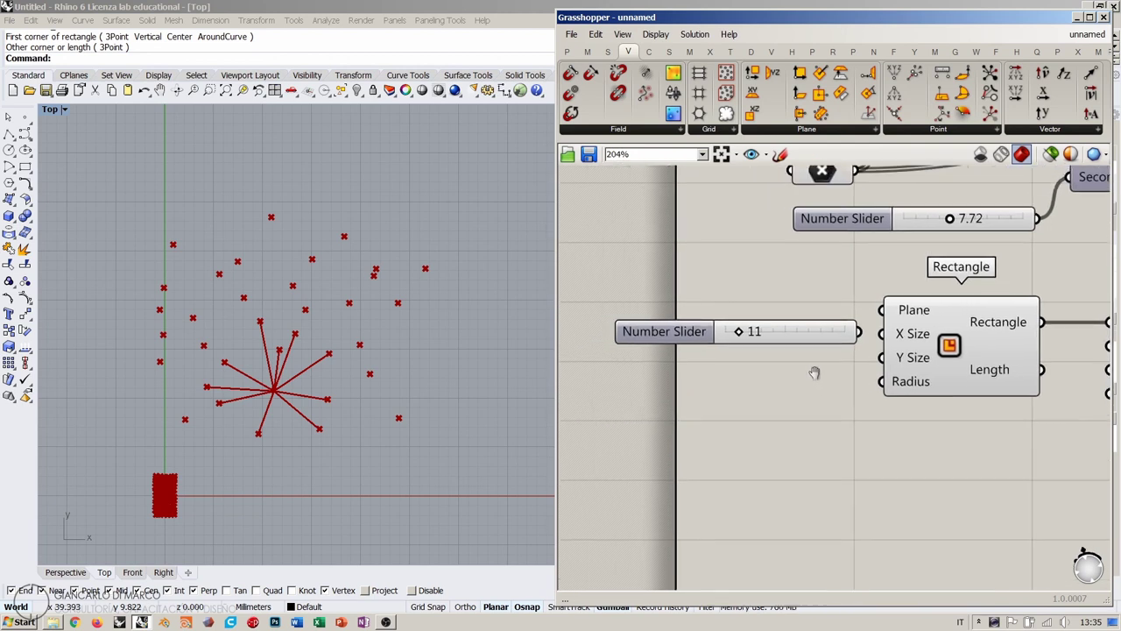
left_click_drag(802, 333, 785, 337)
left_click(796, 374)
left_click(791, 390)
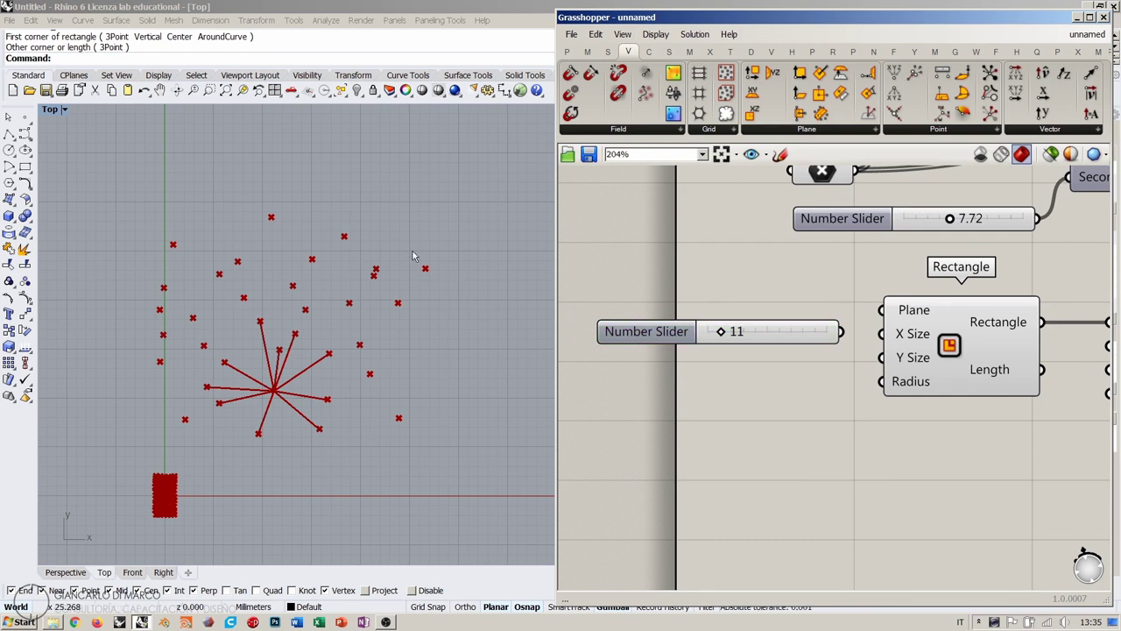
left_click_drag(842, 331, 881, 334)
Duplicate the X Size slider, connect the copy to the Rectangle's Y Size input and set it to 31.
left_click_drag(726, 330, 881, 358)
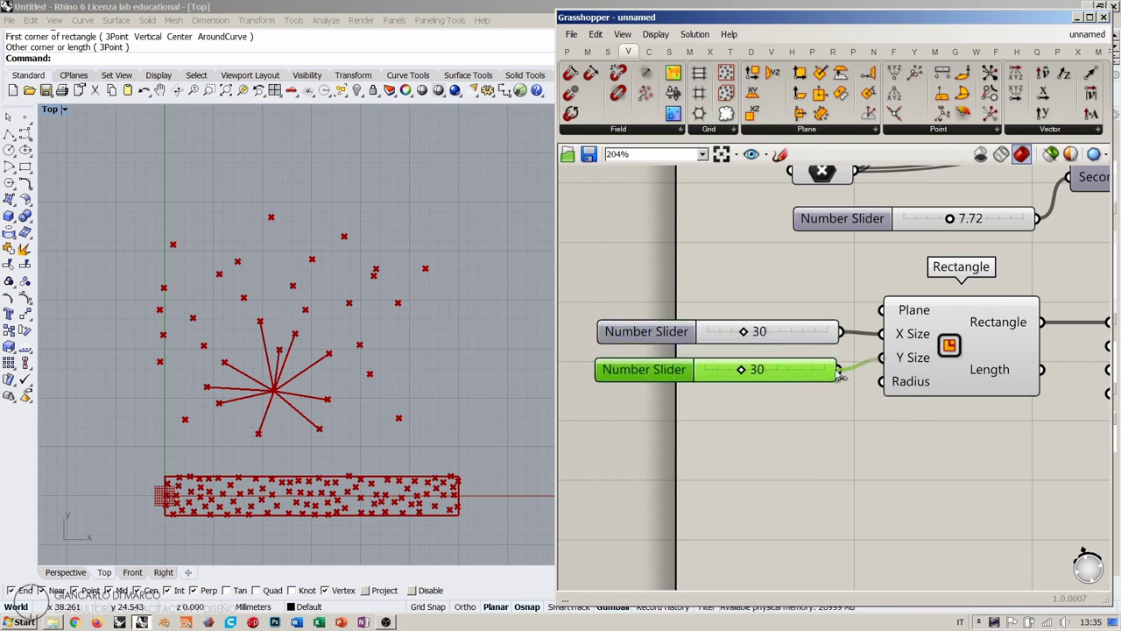
left_click(827, 420)
mouse_move(744, 371)
left_mouse_down()
mouse_move(759, 371)
mouse_move(745, 370)
left_mouse_up()
Arrange the two size sliders, the Rectangle and Populate 2D in a row below the attractor definition.
scroll(711, 382, "down", 2)
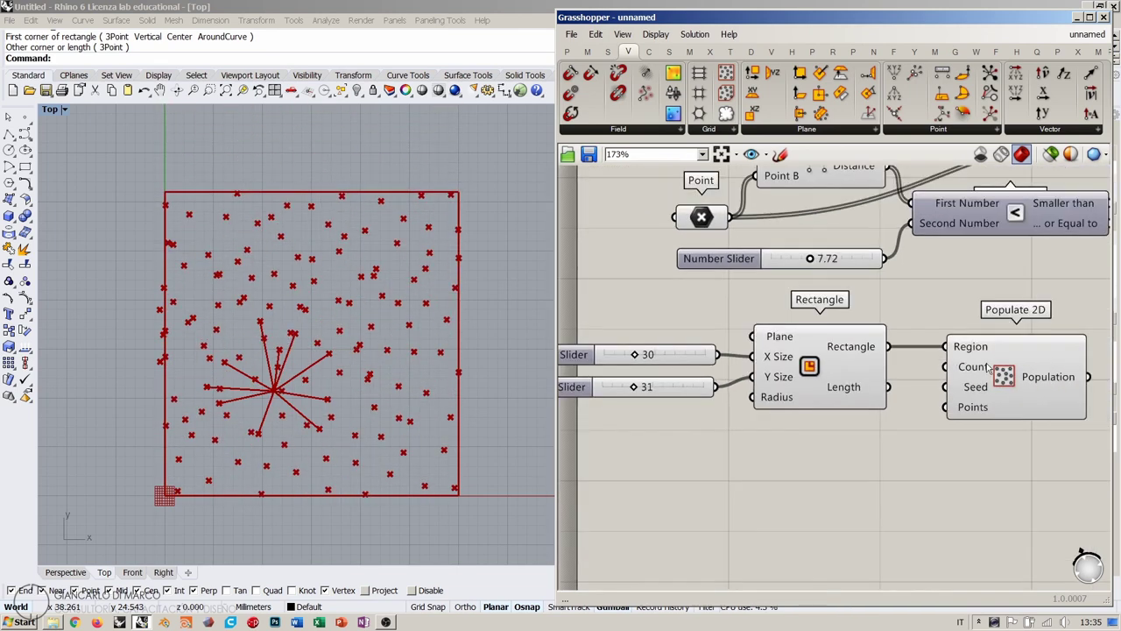
left_click_drag(993, 411, 964, 412)
left_click_drag(981, 456, 669, 321)
left_click_drag(845, 361, 941, 368)
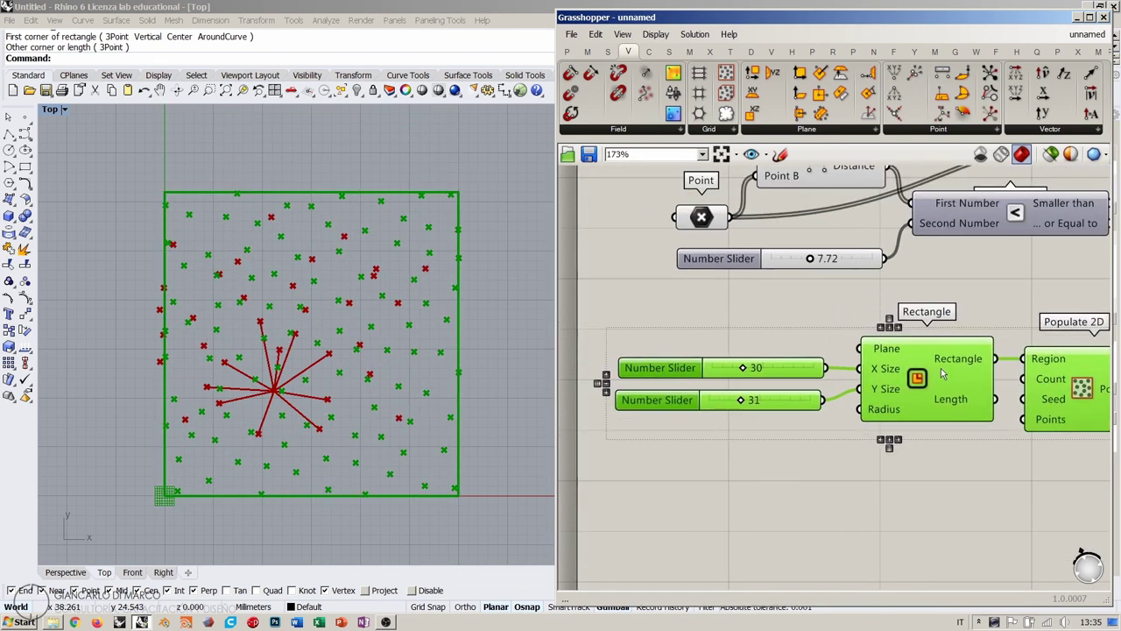
left_click(941, 464)
scroll(789, 421, "down", 2)
left_click(771, 425)
left_click_drag(770, 425, 764, 425)
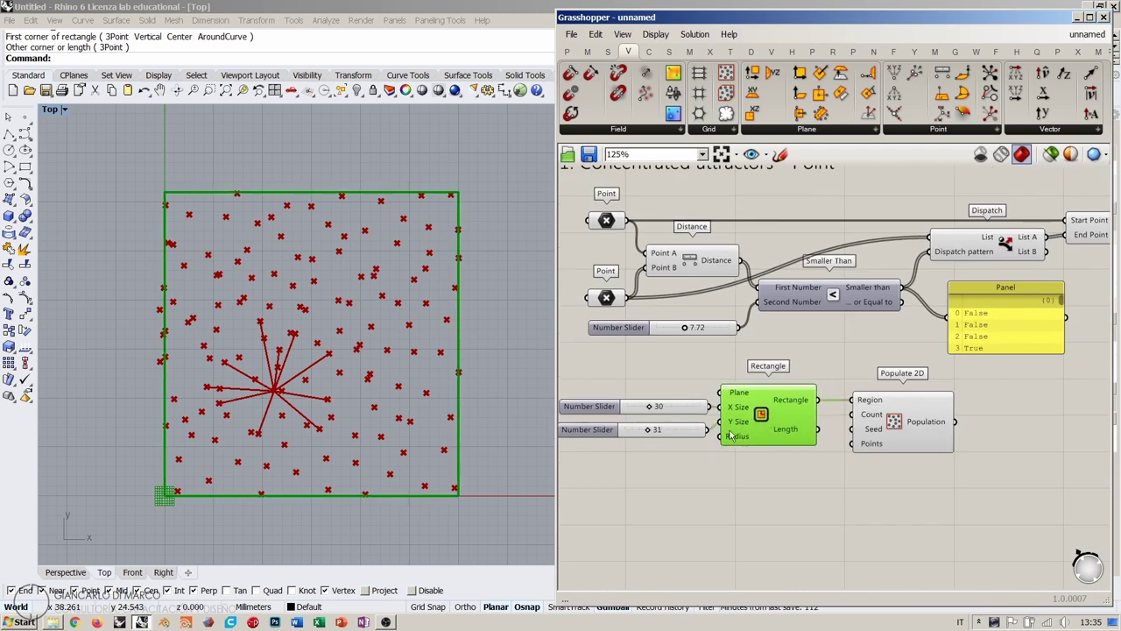
Examine the Rectangle's size inputs and the Populate 2D component that uses the rectangle as its region.
left_click_drag(692, 440, 635, 413)
left_click(642, 396)
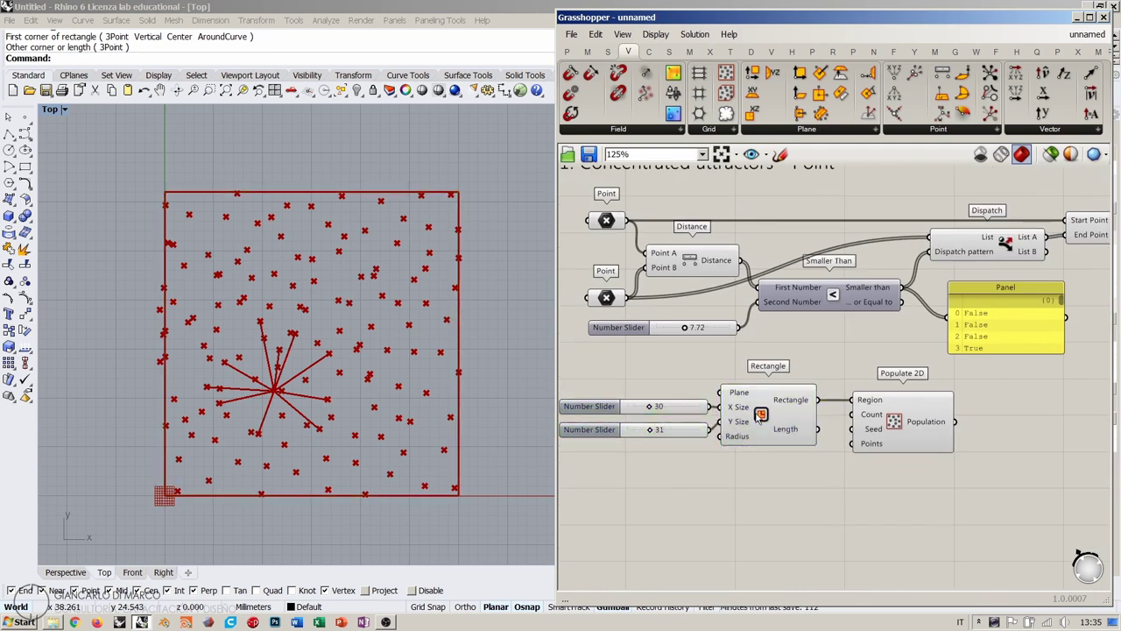
left_click(758, 418)
scroll(758, 421, "up", 4)
left_click_drag(775, 420, 780, 426)
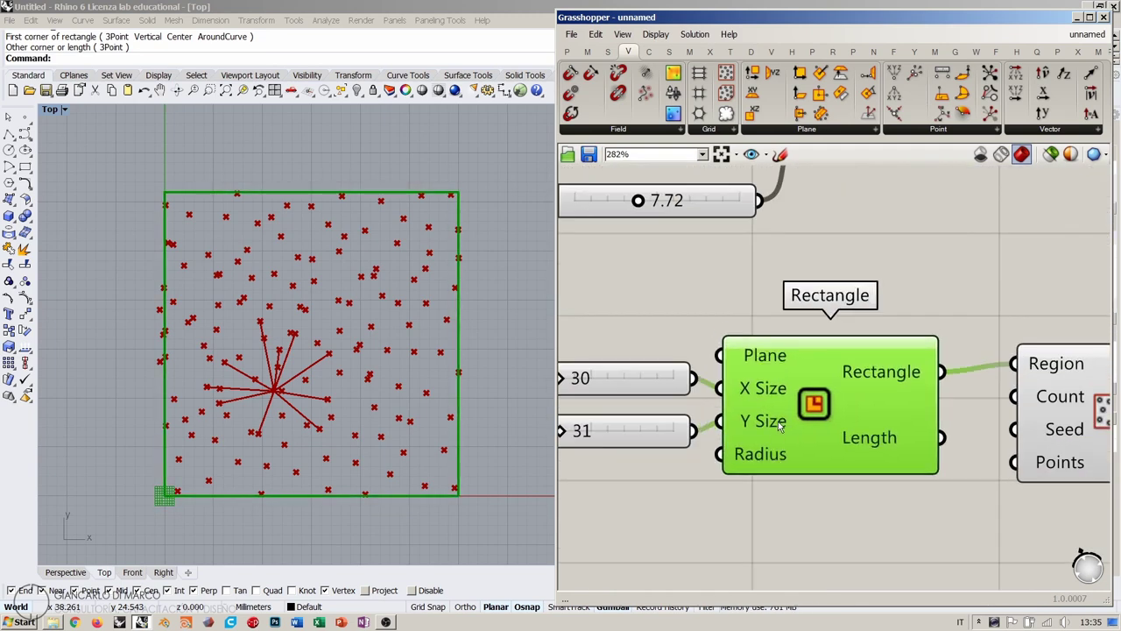
left_click(1054, 403)
scroll(876, 350, "down", 3)
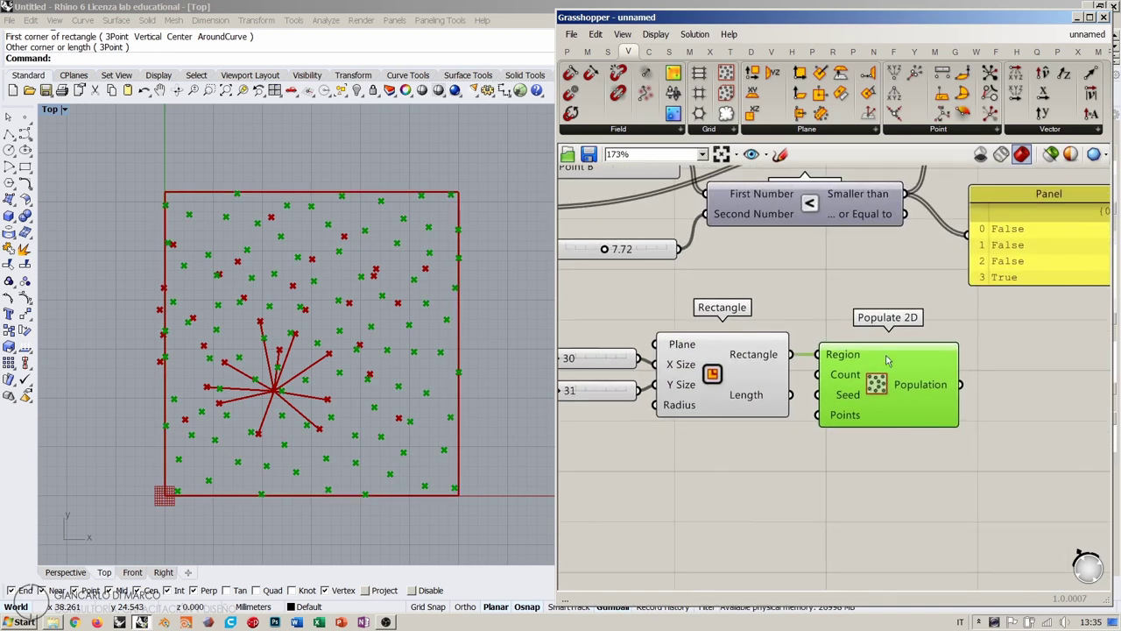
left_click(806, 305)
Move Populate 2D slightly lower beside the Rectangle and check the description of its Count input.
left_click_drag(876, 384, 888, 414)
left_click(778, 424)
scroll(777, 424, "up", 3)
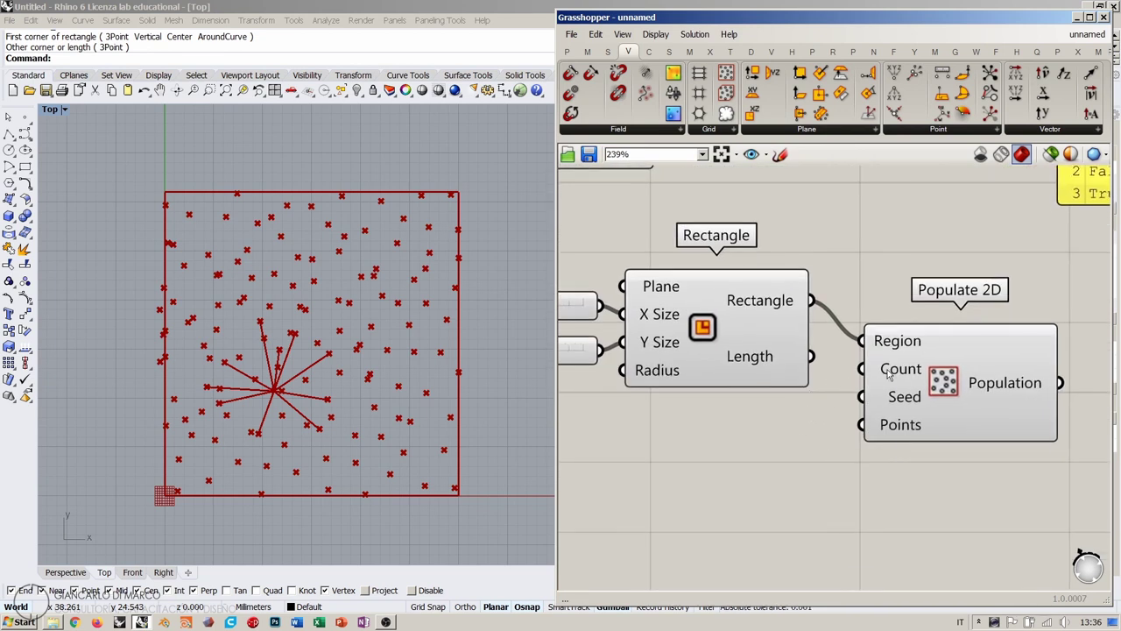
mouse_move(888, 374)
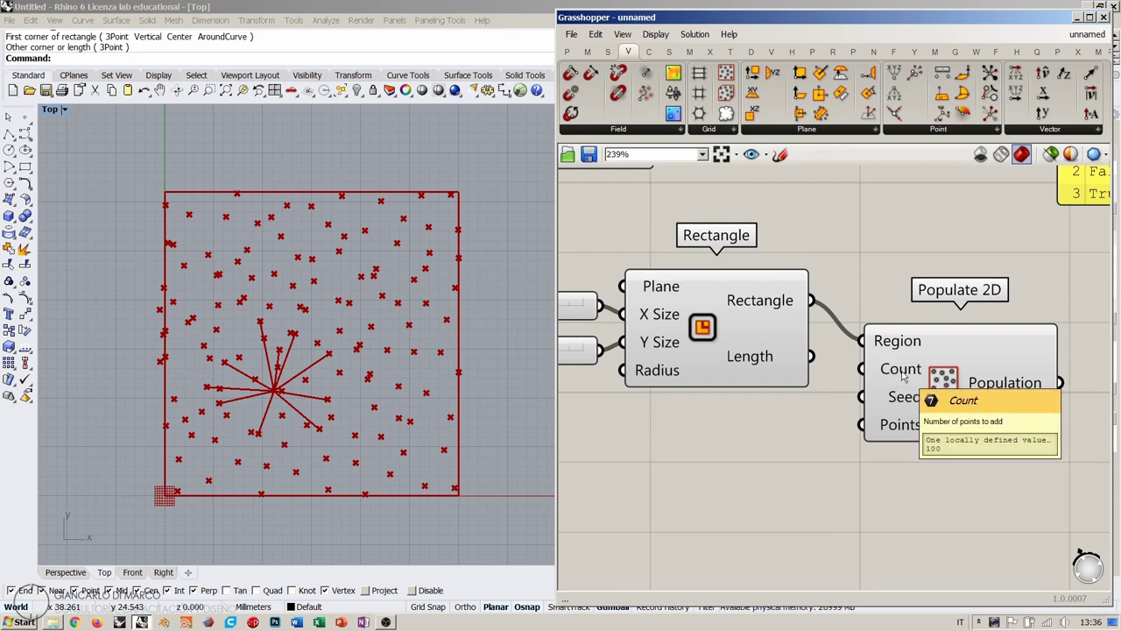
left_click_drag(902, 379, 891, 384)
Add a Number Slider with the value 101 below the Rectangle and connect it to Populate 2D's Count input.
double_click(704, 461)
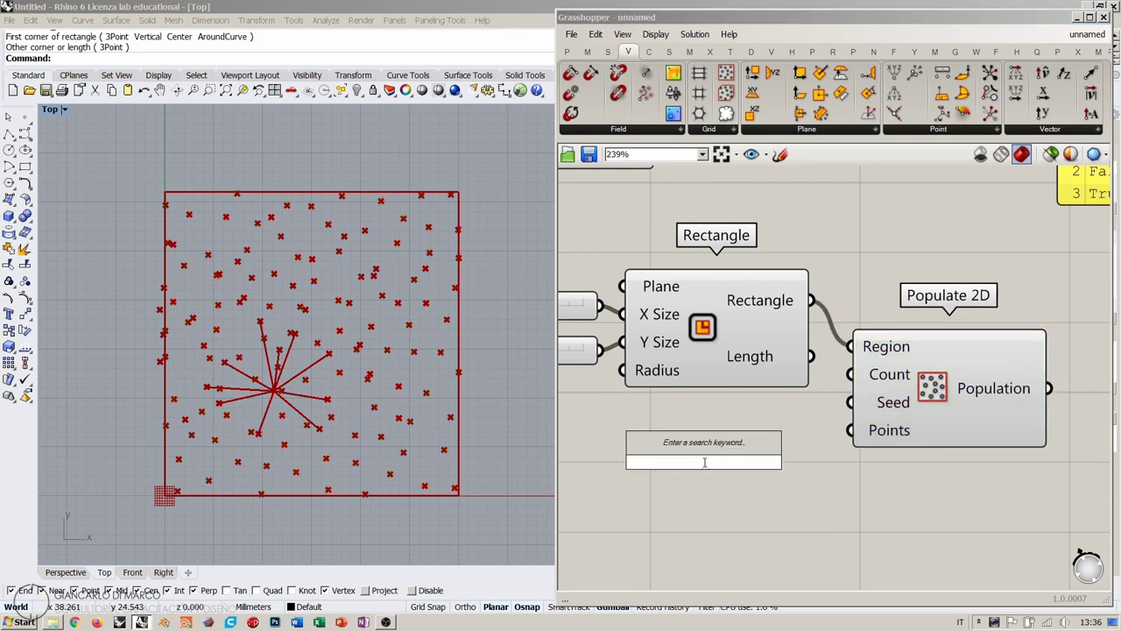
type("101")
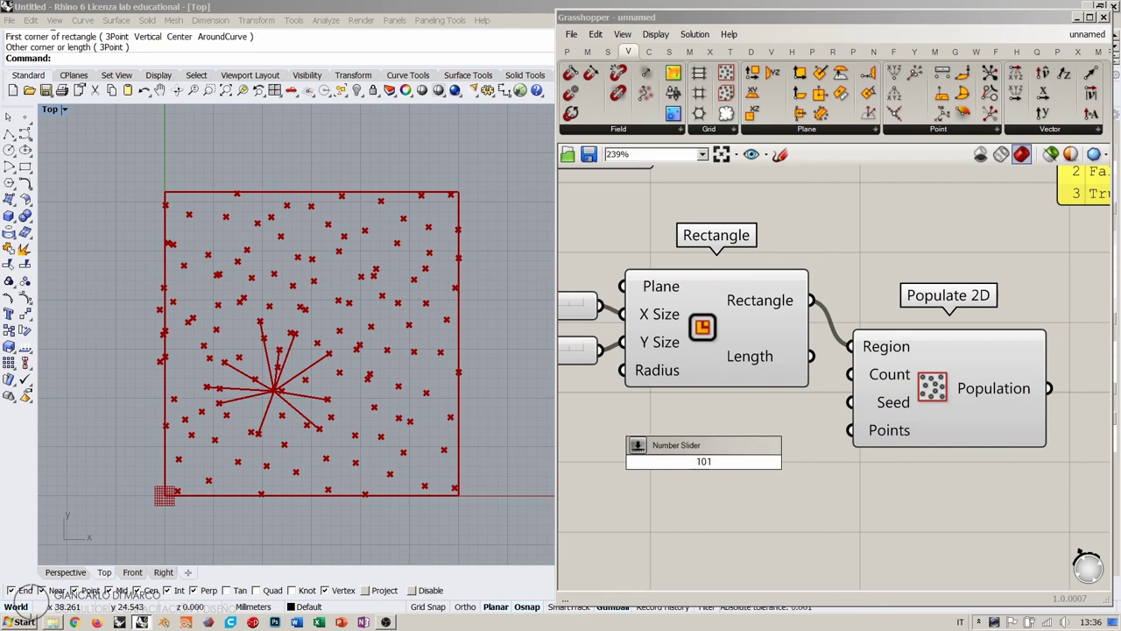
key("Return")
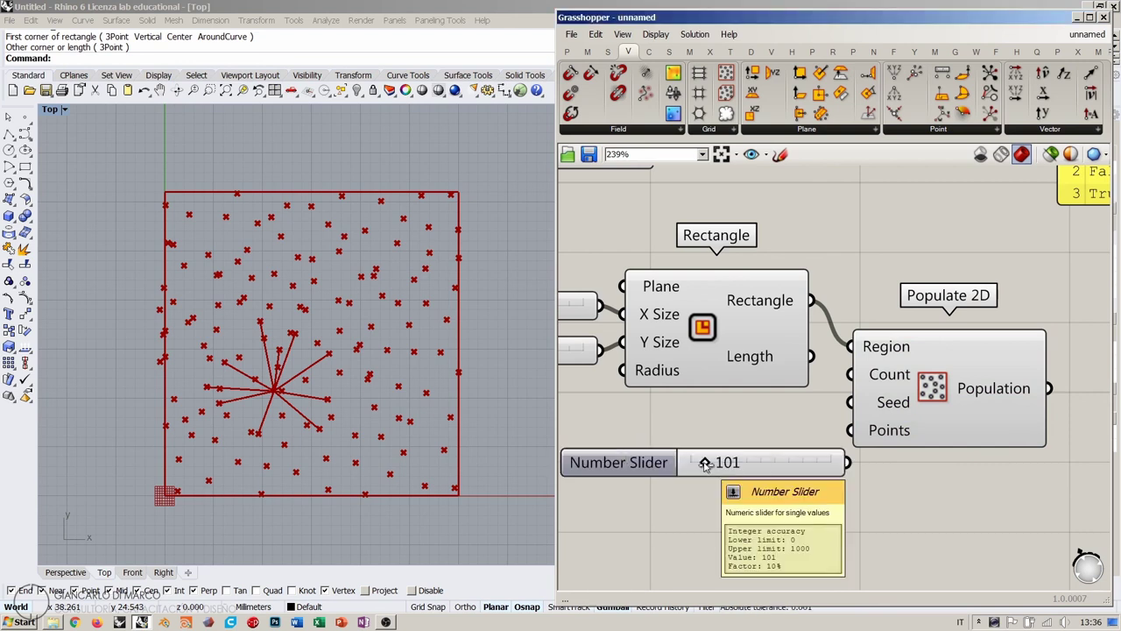
left_click_drag(772, 471, 736, 429)
left_click_drag(811, 420, 850, 374)
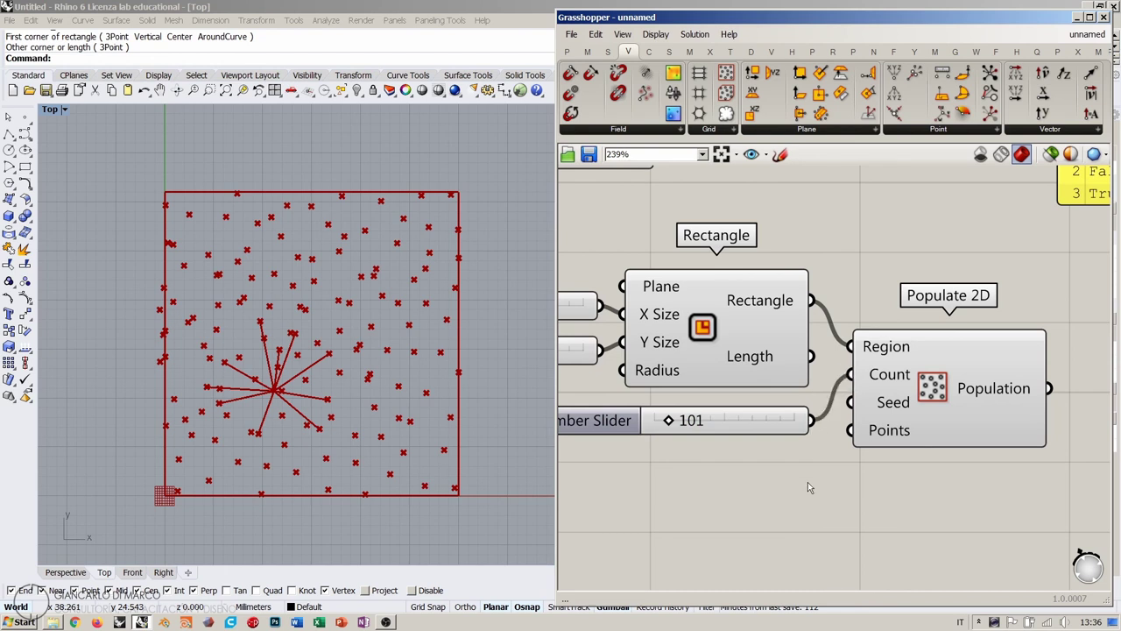
Try higher point counts such as 260 with the Count slider, and settle it at 172.
left_click_drag(671, 422, 760, 423)
left_click_drag(732, 422, 696, 424)
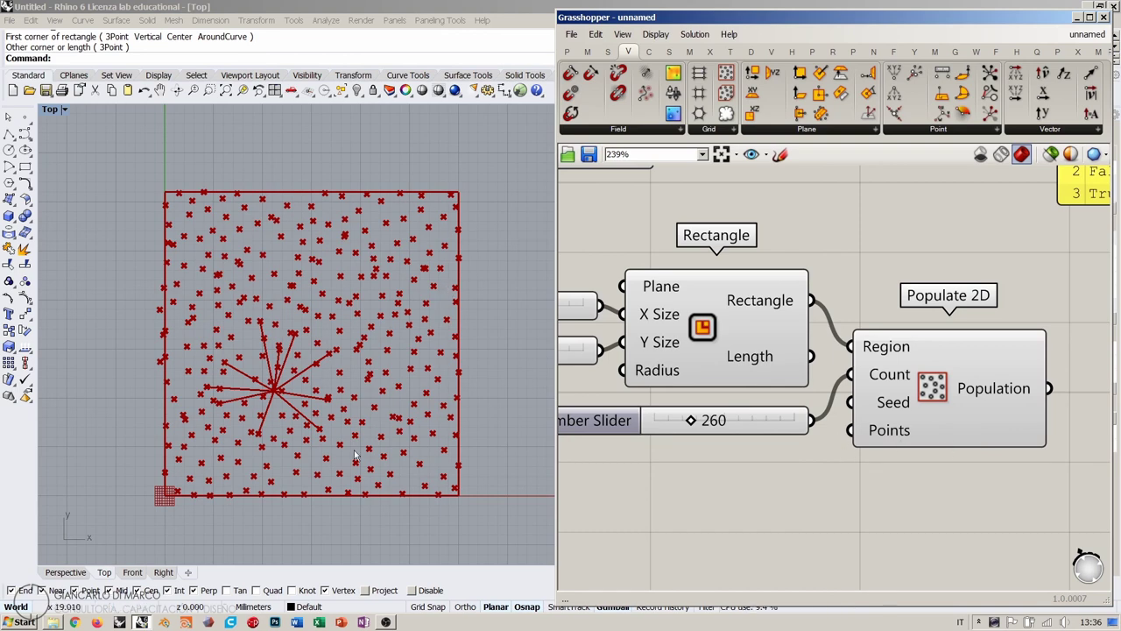
key("Right")
key("Down")
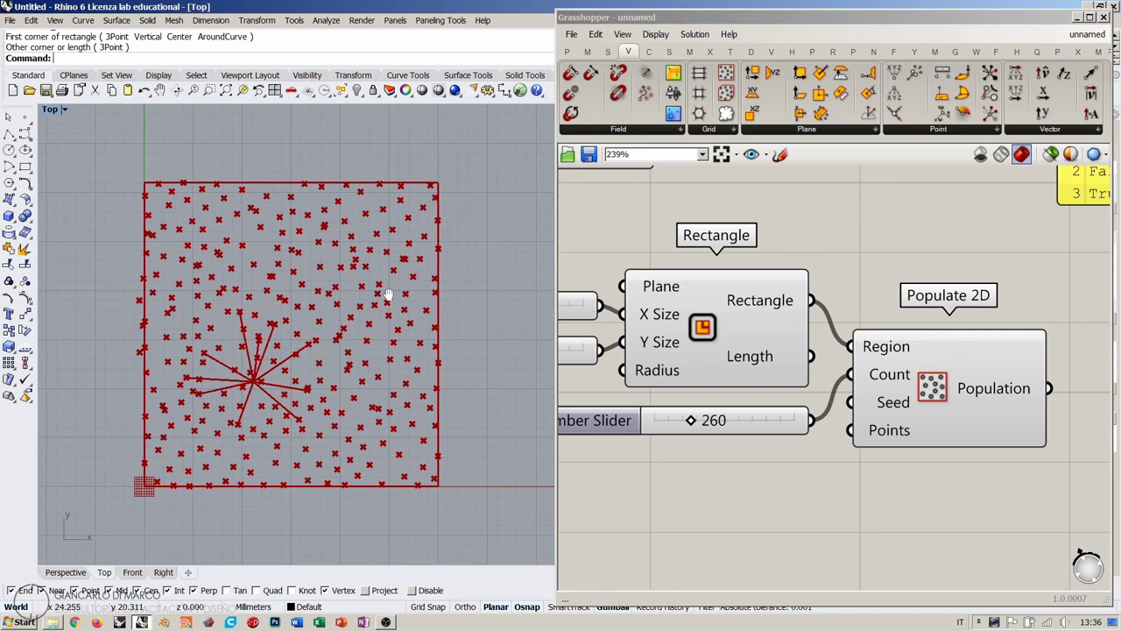
left_click(888, 255)
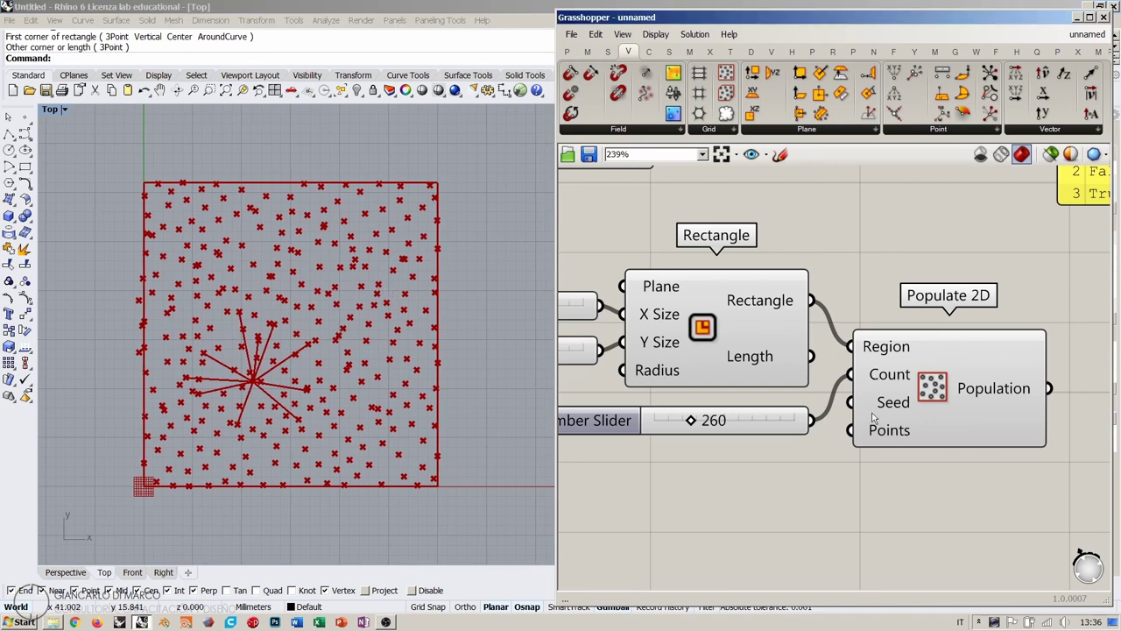
mouse_move(694, 421)
left_mouse_down()
mouse_move(768, 421)
mouse_move(723, 423)
mouse_move(755, 433)
mouse_move(684, 434)
left_mouse_up()
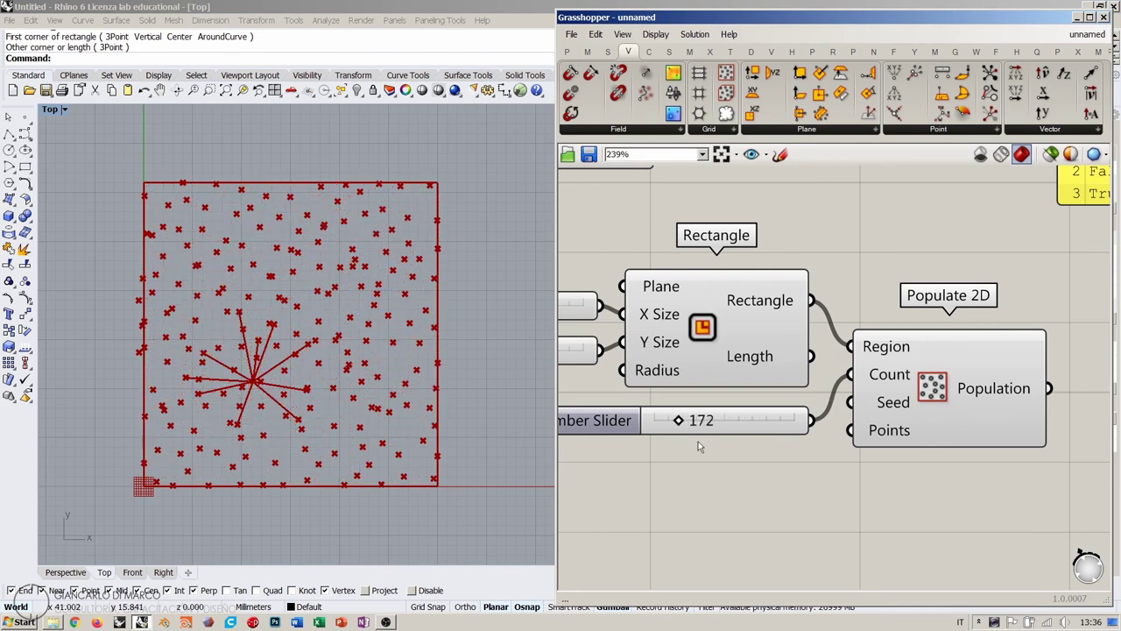
Shift the whole attractor definition to the right and raise the Rectangle, Populate 2D and their sliders toward it.
scroll(897, 250, "down", 3)
right_click_drag(897, 249, 935, 299)
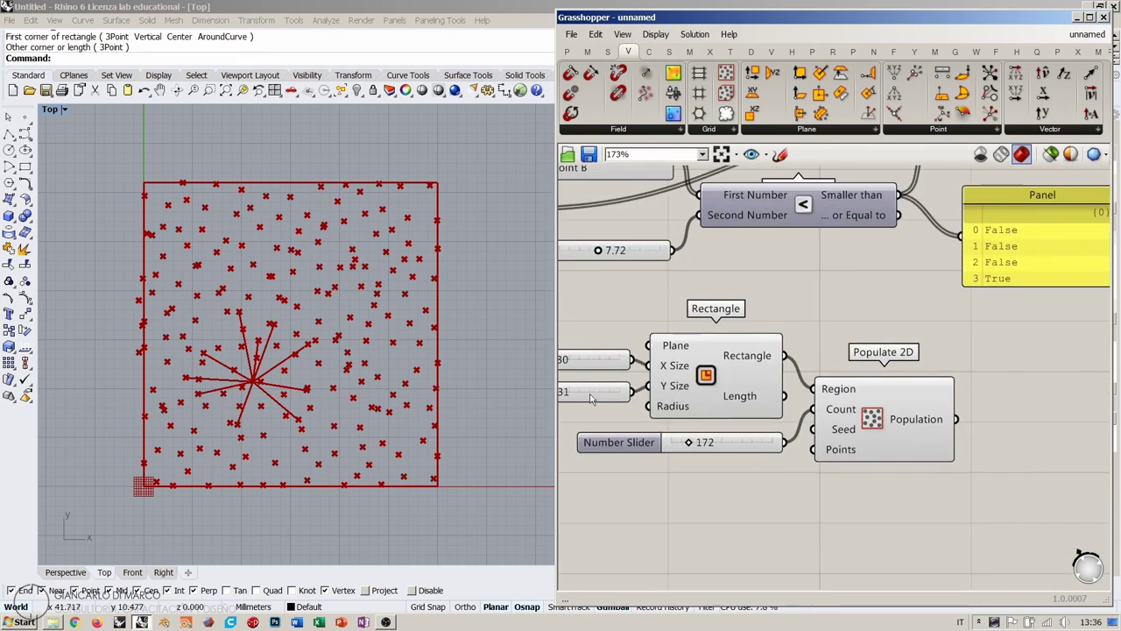
scroll(804, 359, "down", 4)
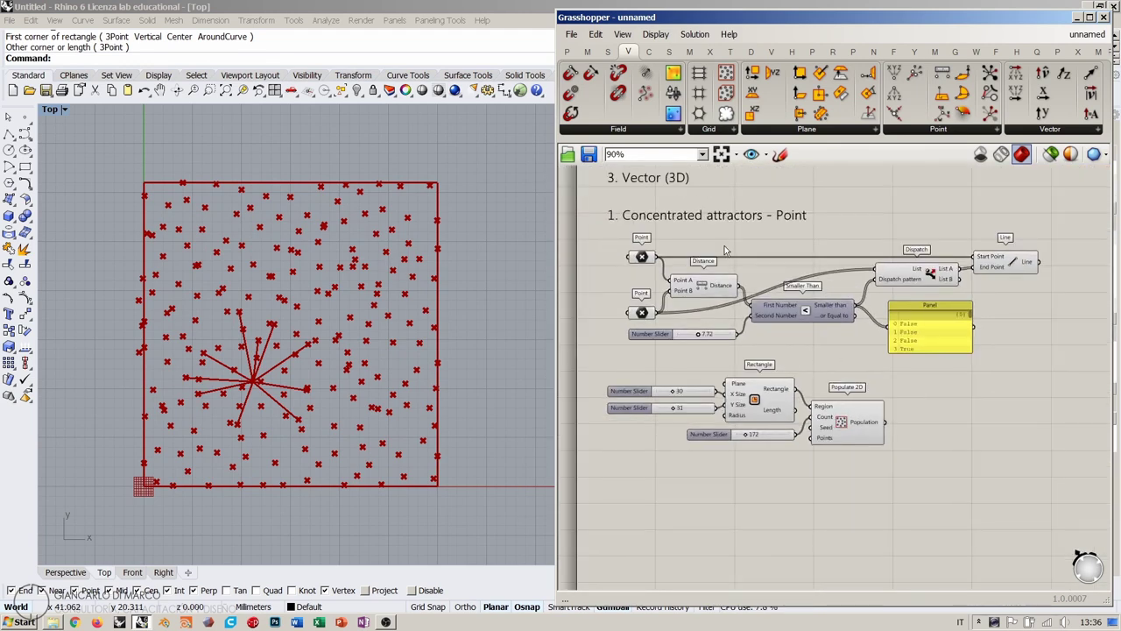
left_click_drag(1067, 246, 600, 364)
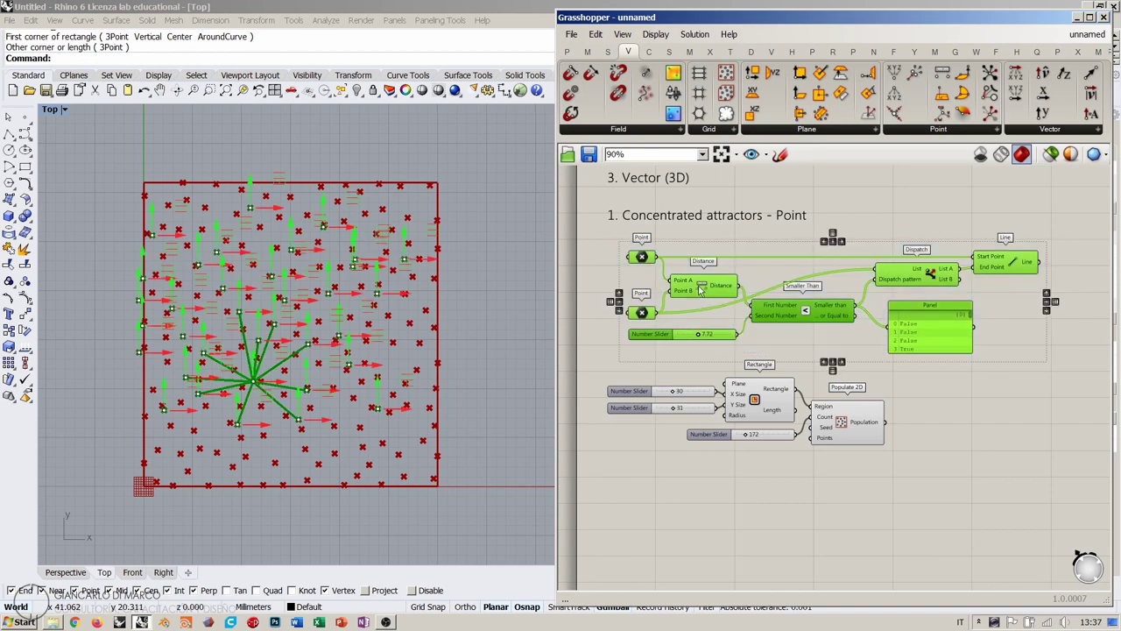
left_click_drag(696, 290, 918, 307)
left_click_drag(902, 468, 599, 376)
left_click_drag(851, 419, 848, 391)
left_click(931, 409)
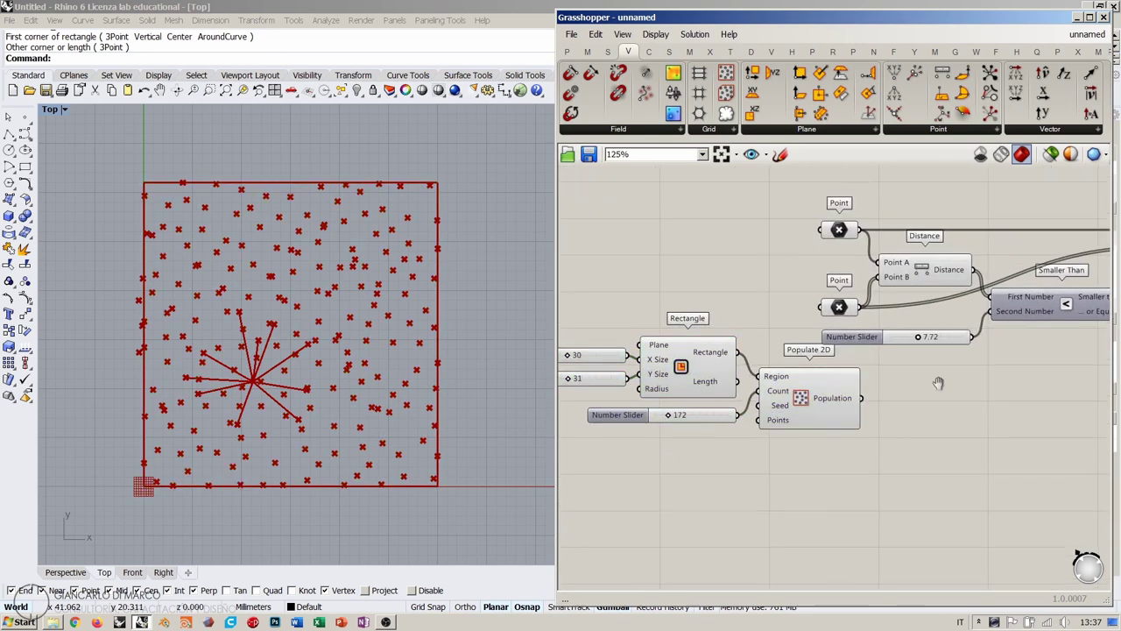
Examine the second Point parameter, the Populate 2D points, and the Distance and Dispatch inputs fed by that parameter.
scroll(938, 380, "down", 2)
scroll(745, 317, "up", 2)
scroll(745, 317, "up", 3)
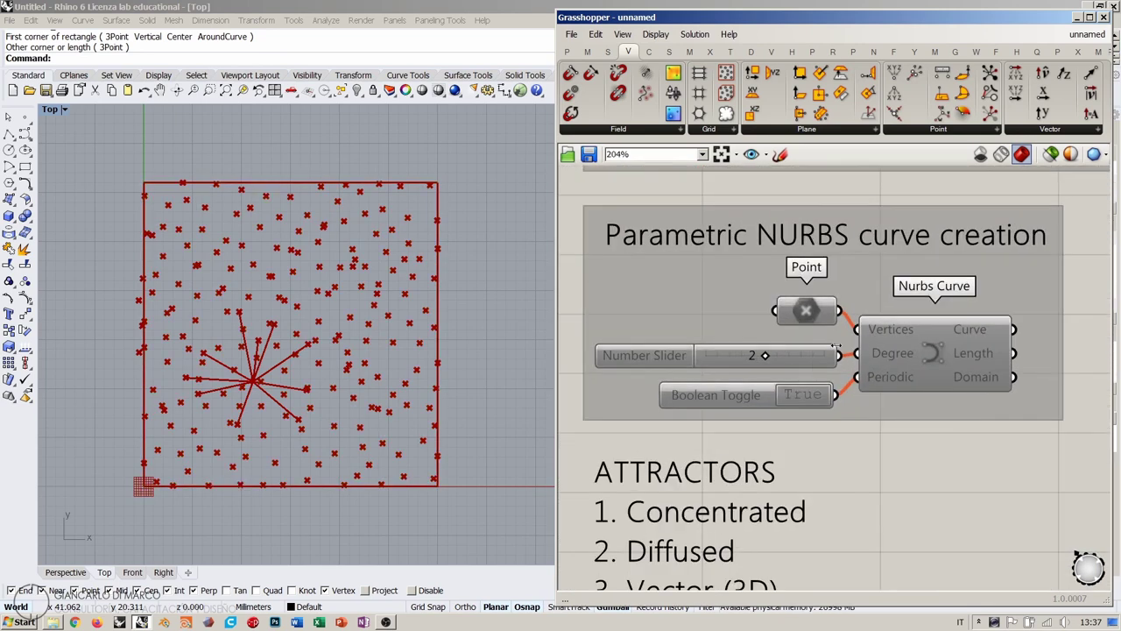
scroll(807, 354, "down", 3)
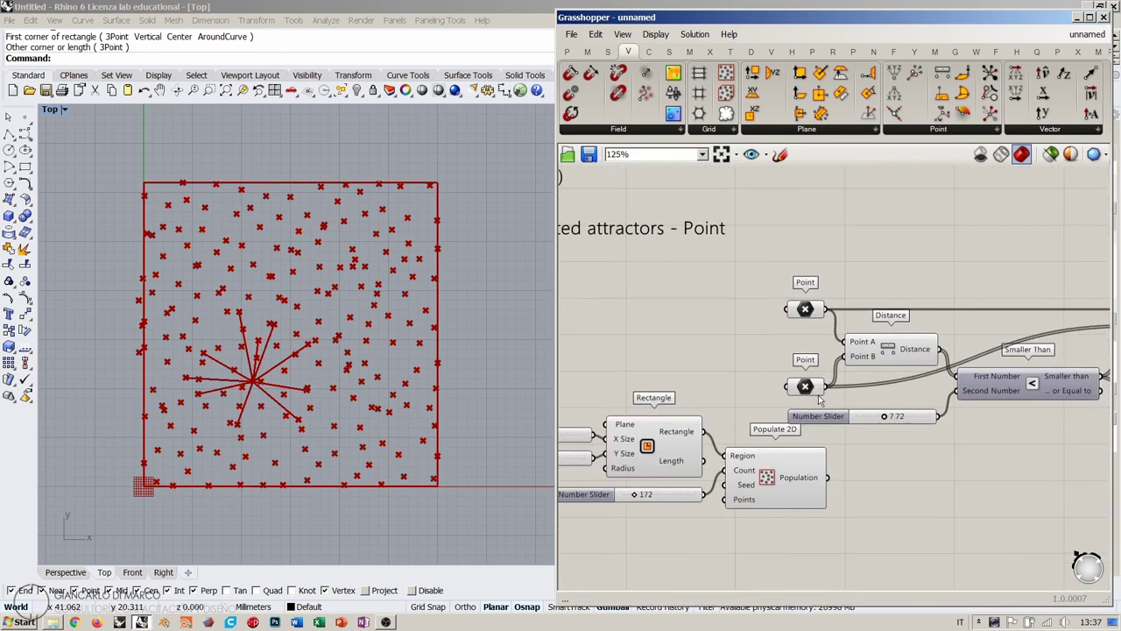
left_click(811, 388)
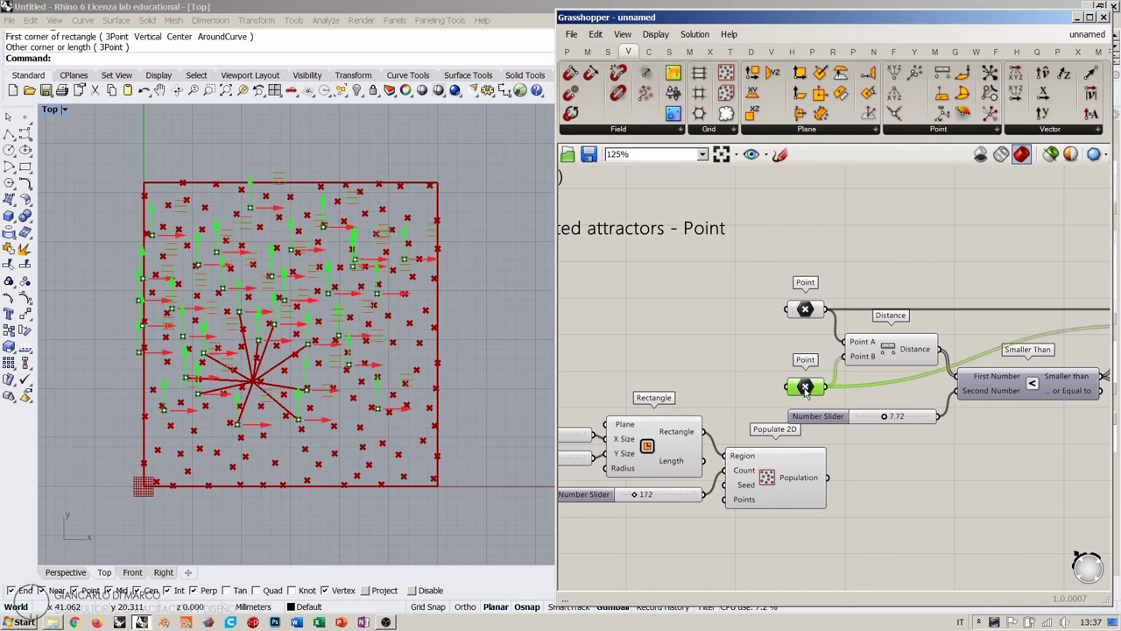
mouse_move(806, 391)
left_click(811, 402)
scroll(811, 402, "up", 3)
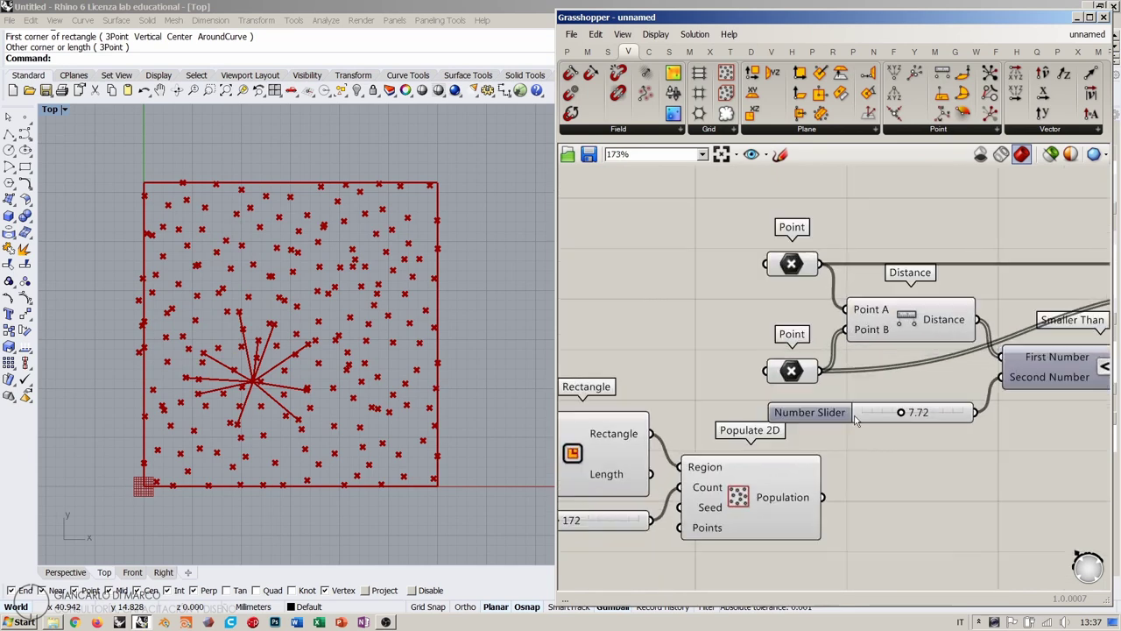
left_click(759, 477)
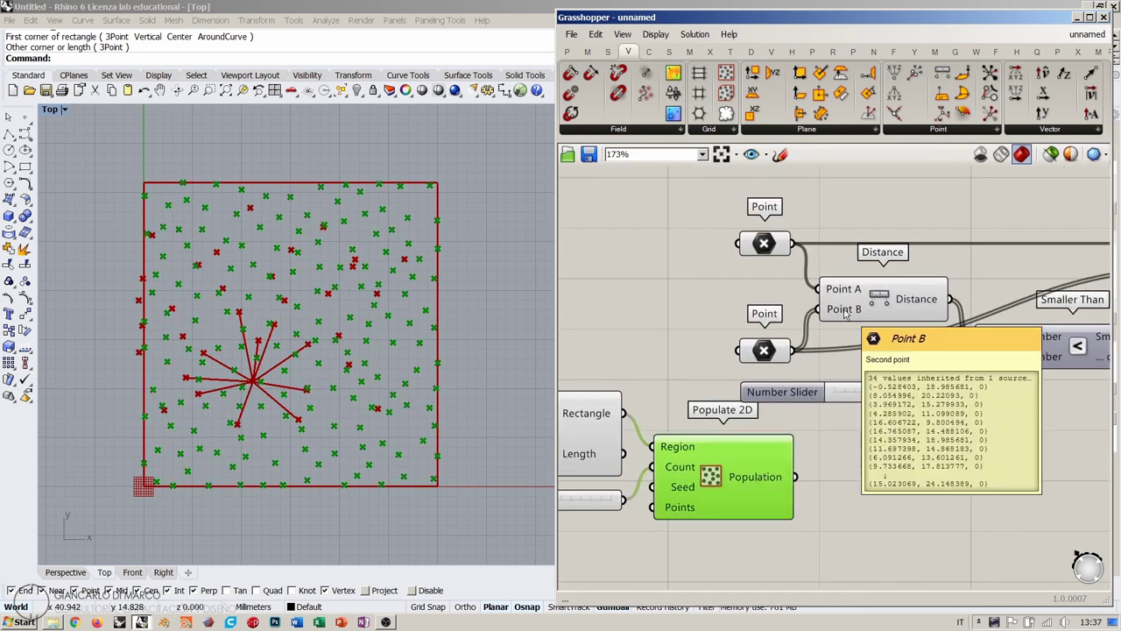
right_click_drag(847, 315, 749, 317)
scroll(749, 315, "down", 1)
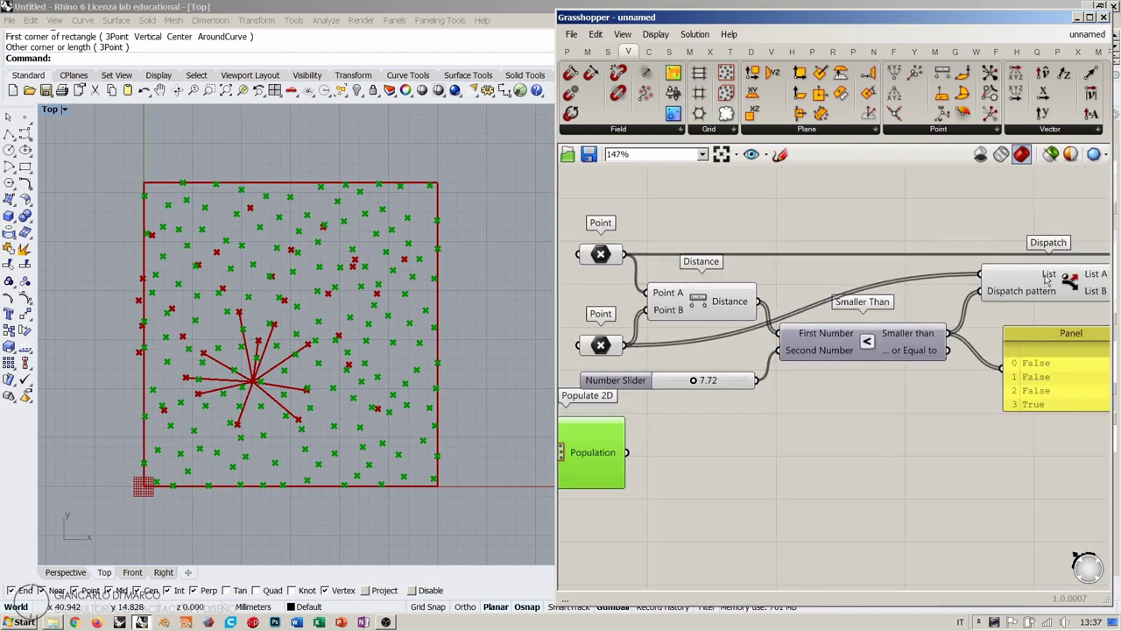
mouse_move(1047, 279)
Try connecting the Population output to Distance's Point B and Dispatch's List one wire at a time, and undo both connections.
left_click_drag(628, 452, 647, 311)
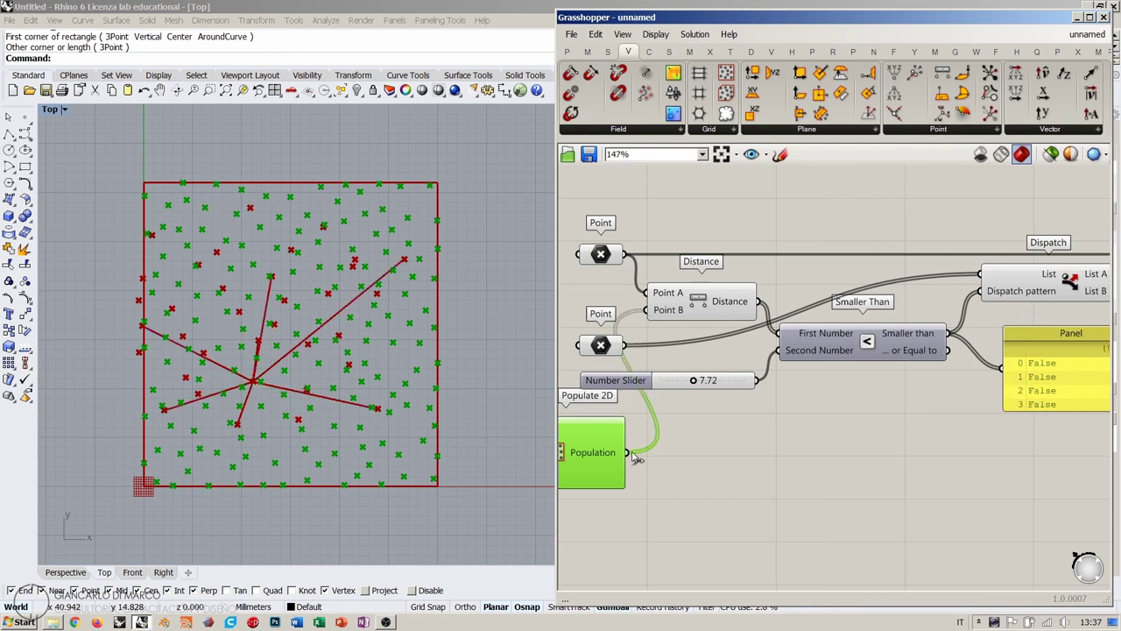
left_click_drag(637, 456, 979, 275)
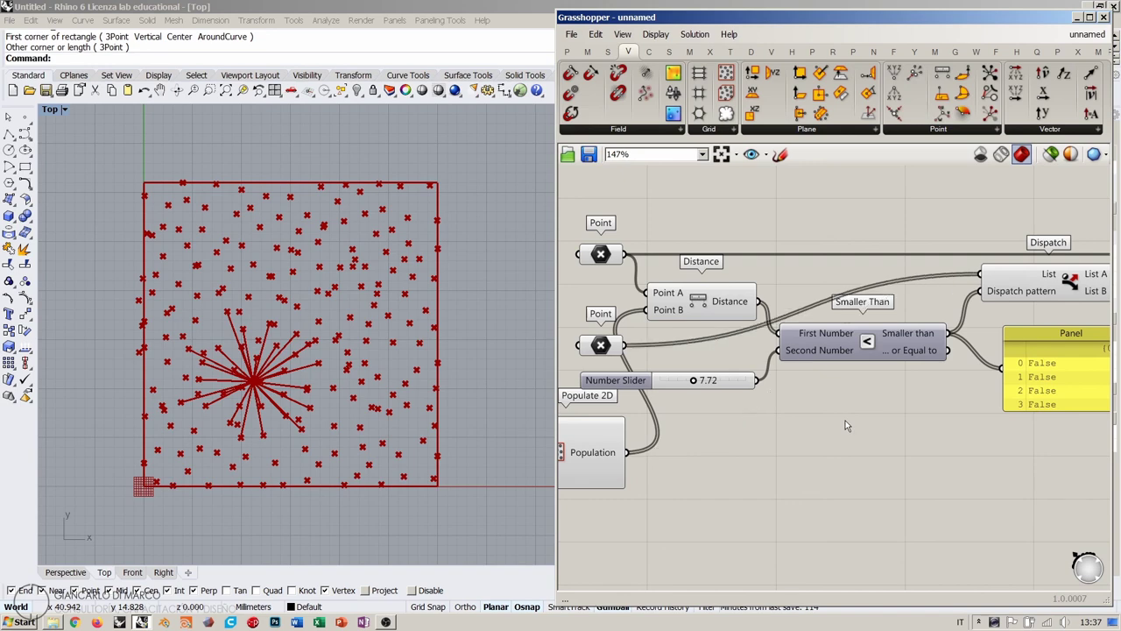
key("ctrl+z")
key("ctrl+z")
Transfer all outgoing wires of the second Point parameter at once to Populate 2D's Population output.
scroll(831, 419, "up", 3)
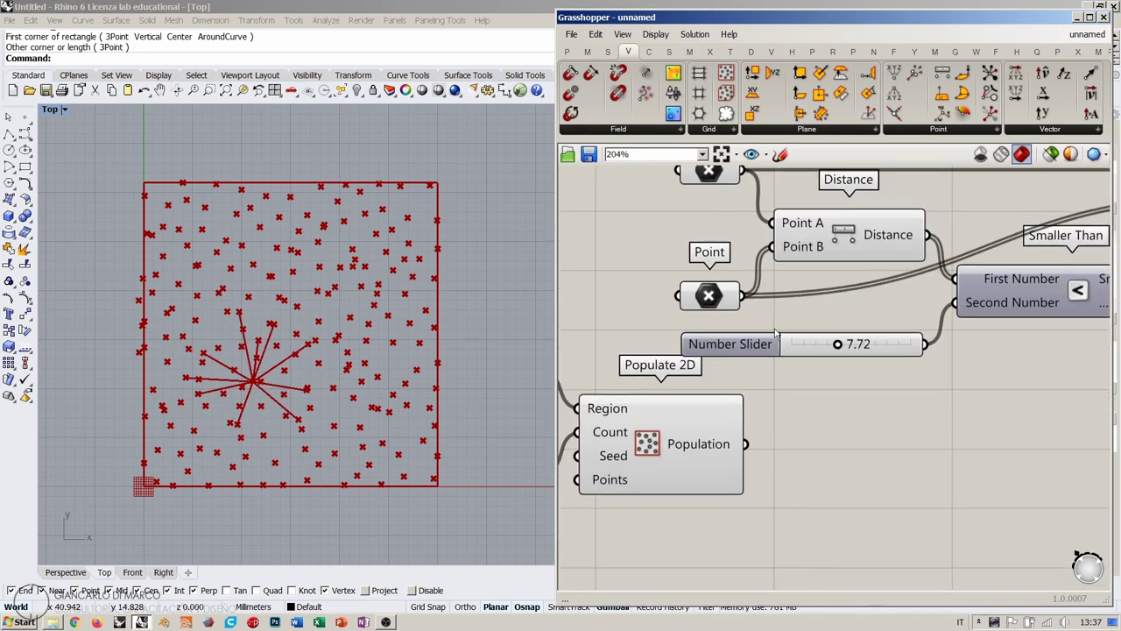
right_click(744, 298)
left_click(775, 324)
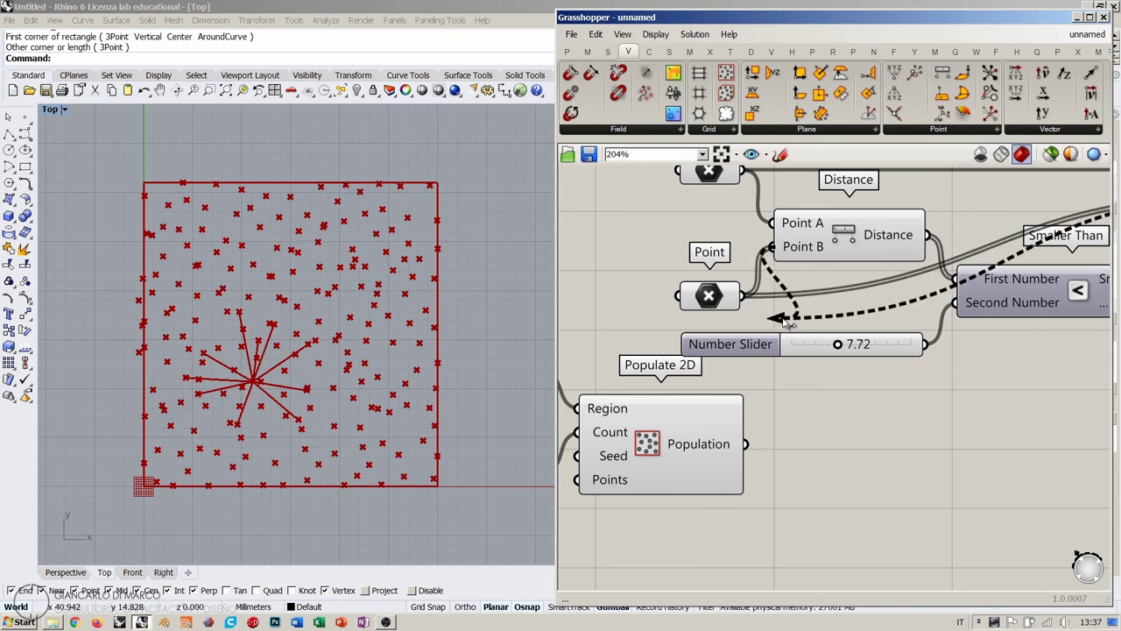
left_click_drag(766, 304, 750, 446, "ctrl+shift")
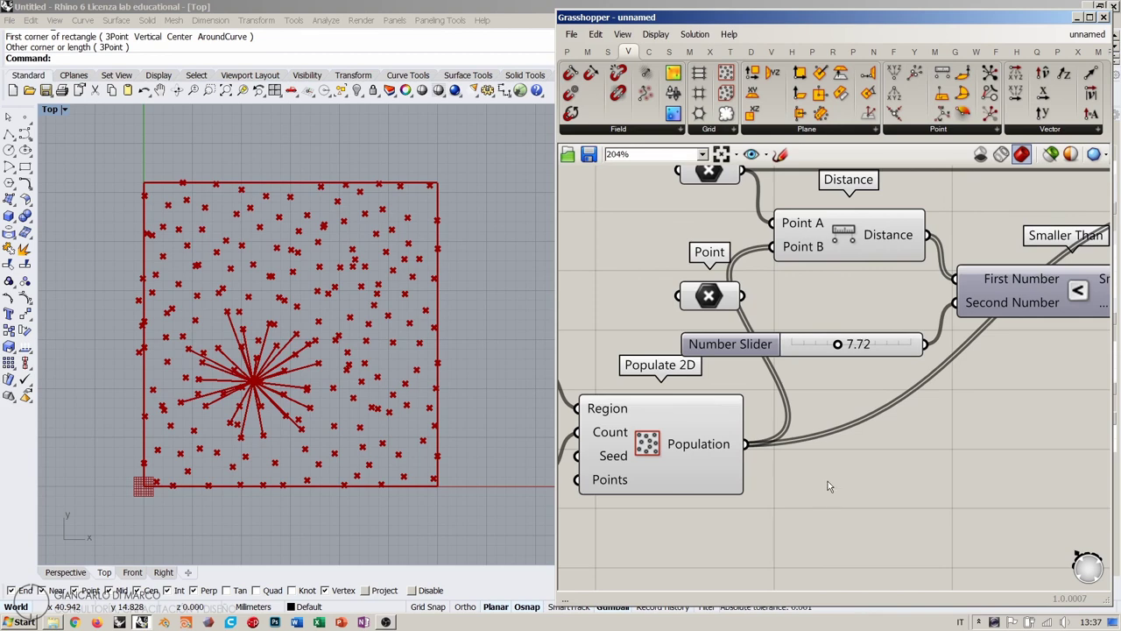
Move the disconnected Point parameter aside and delete it.
right_click_drag(784, 443, 893, 467)
left_click_drag(817, 322, 749, 300)
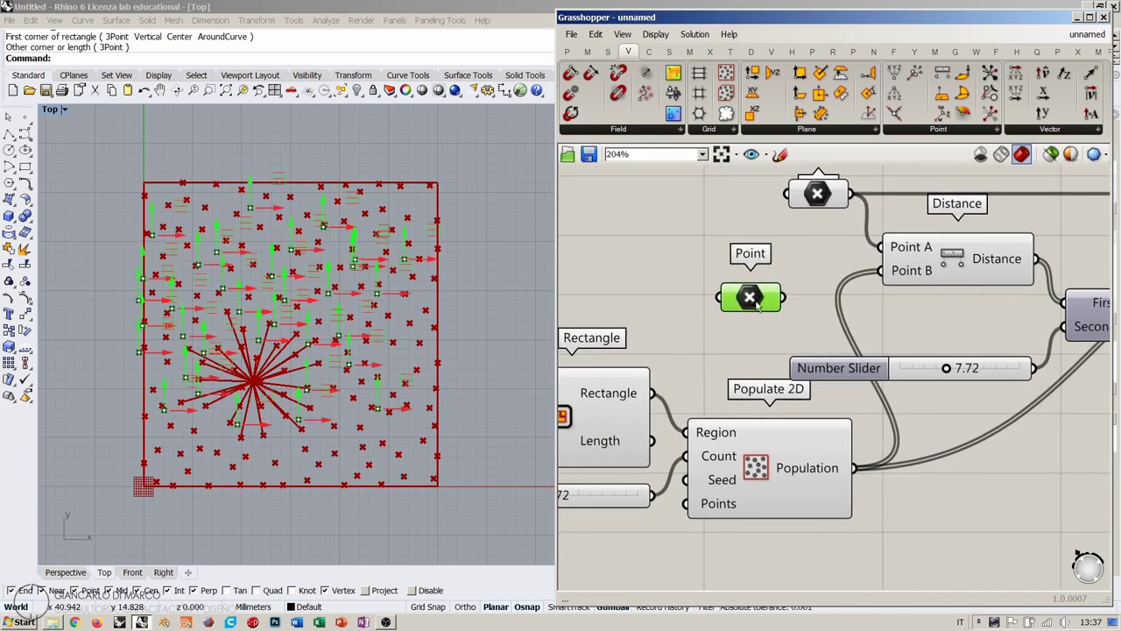
key("Delete")
scroll(762, 377, "down", 5)
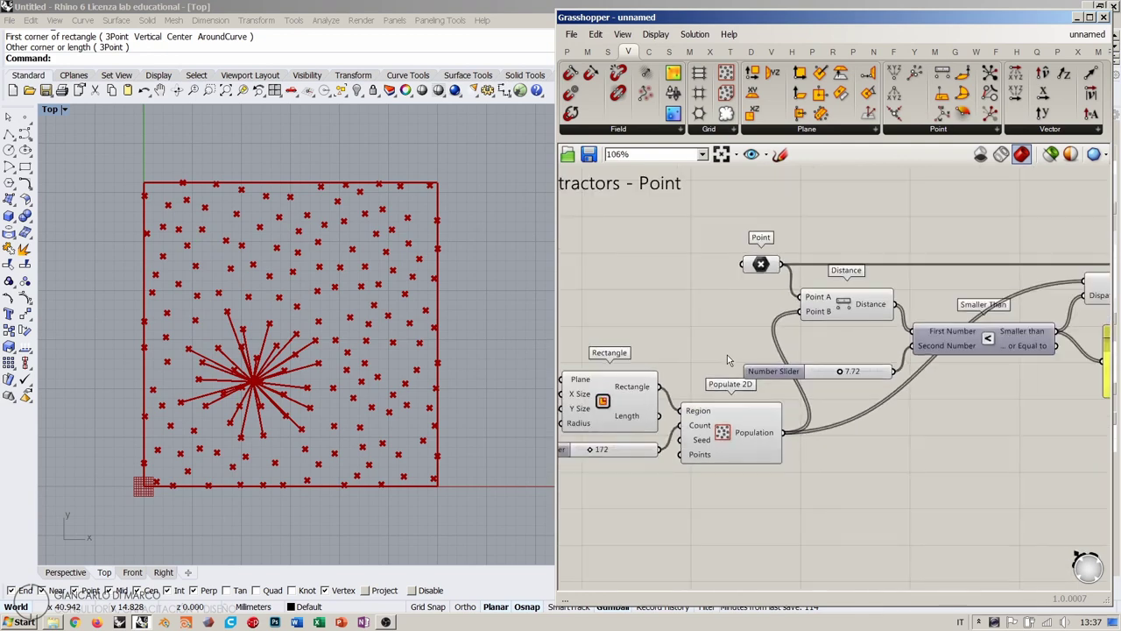
right_click_drag(769, 375, 799, 351)
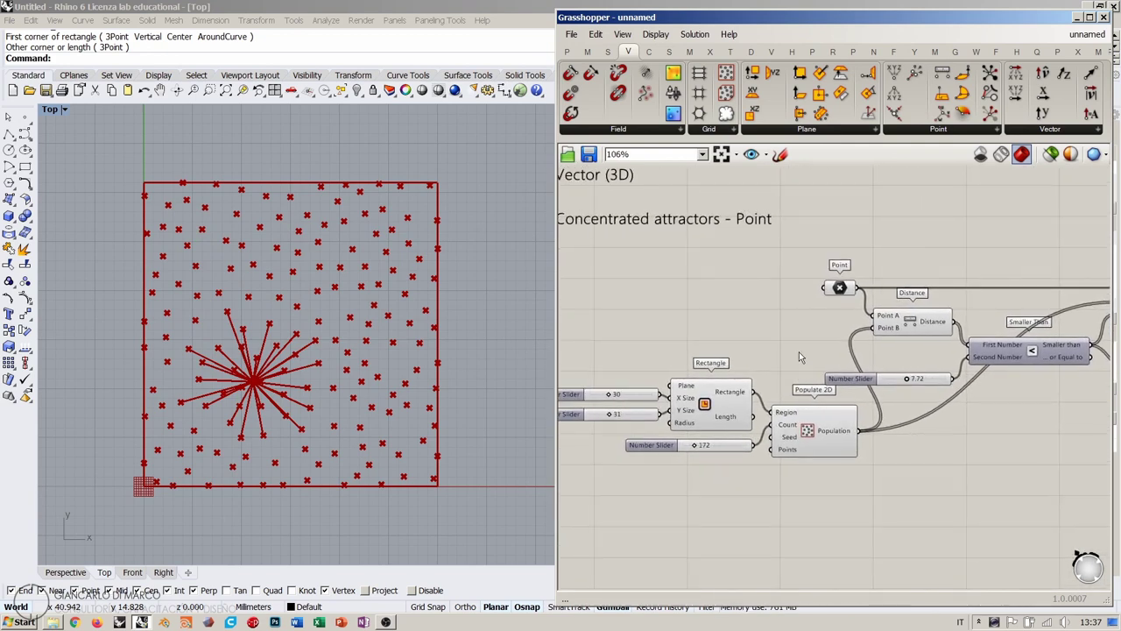
Move the Rectangle, Populate 2D and their three sliders up in line with the Distance component.
left_click_drag(799, 351, 625, 482)
left_click_drag(775, 449, 811, 340)
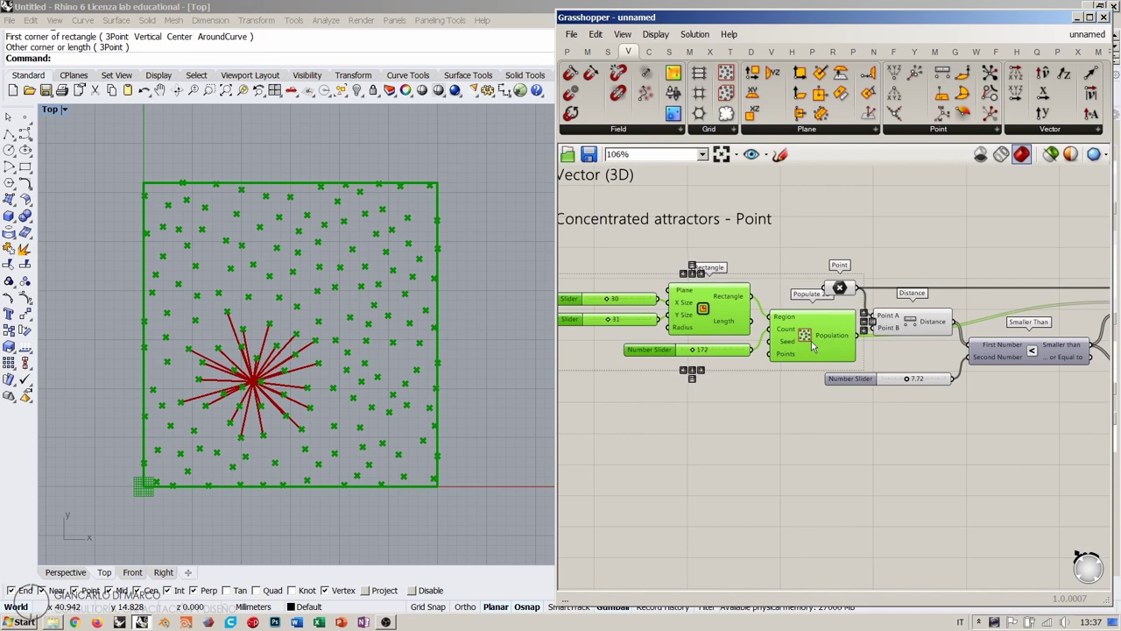
left_click(788, 407)
scroll(836, 426, "down", 2)
scroll(664, 308, "down", 1)
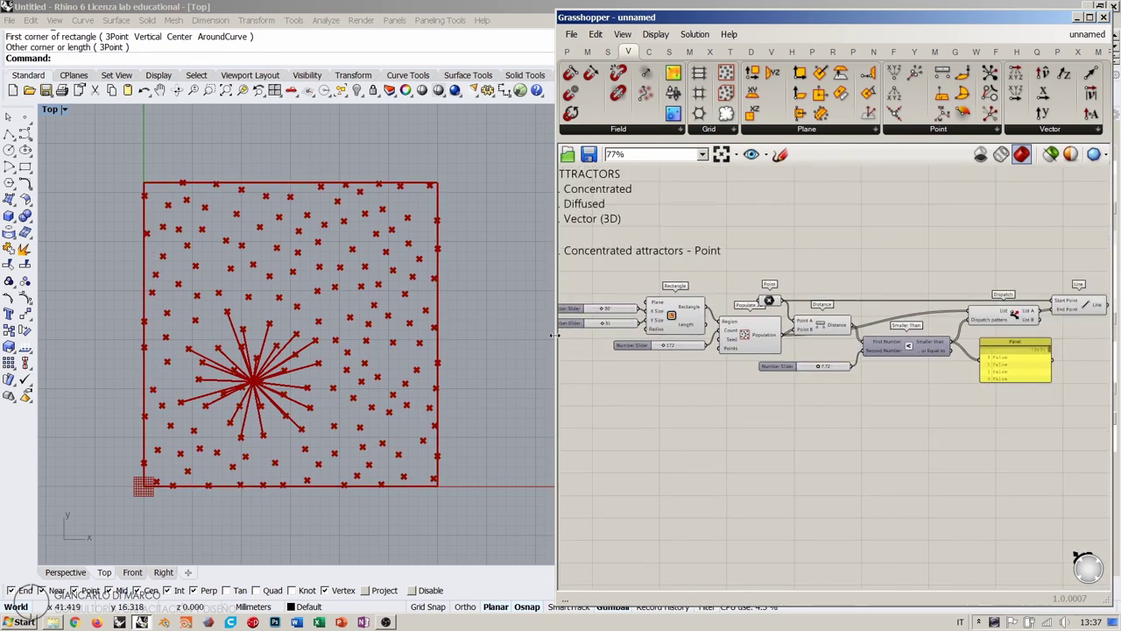
Widen the Grasshopper window to fit the definition and enlarge the rectangle with its size sliders, setting X Size to 33.
left_click_drag(556, 335, 433, 341)
scroll(455, 346, "up", 1)
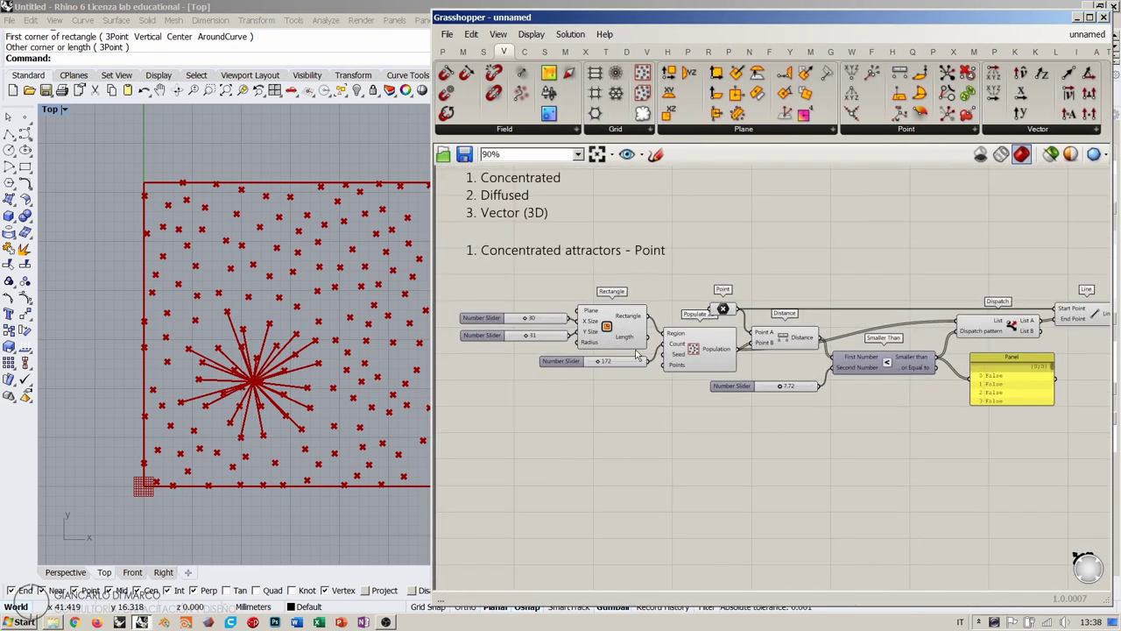
mouse_move(525, 320)
left_mouse_down()
mouse_move(501, 320)
mouse_move(524, 319)
mouse_move(503, 320)
mouse_move(496, 336)
mouse_move(519, 336)
mouse_move(518, 318)
mouse_move(524, 327)
left_mouse_up()
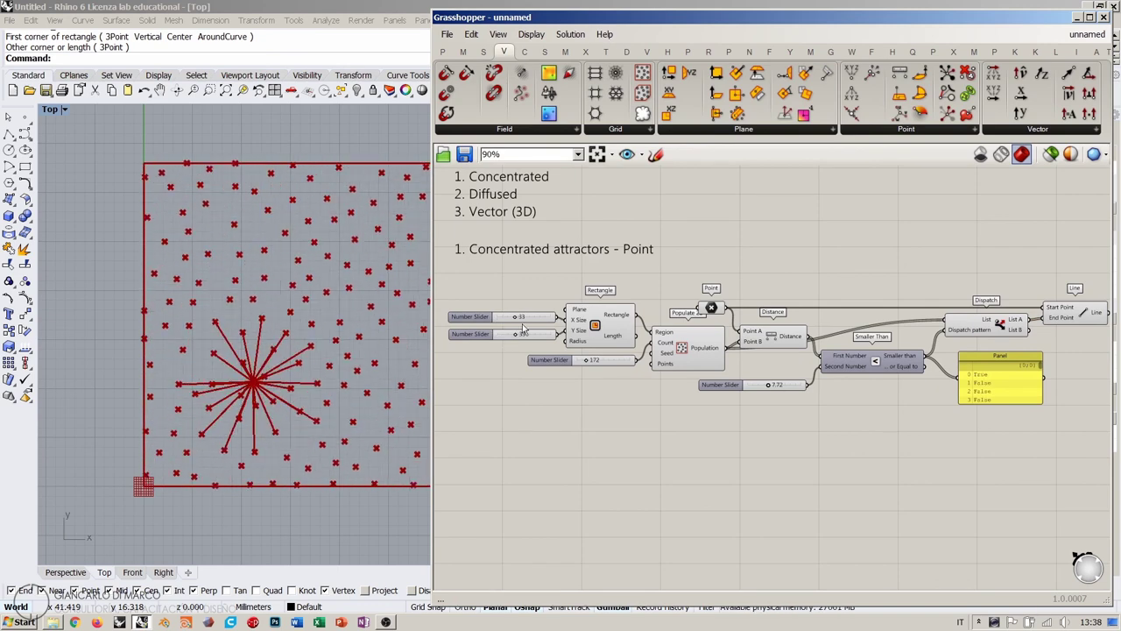
Set the Populate 2D count to 316 and the distance threshold for Smaller Than to 4.02.
mouse_move(589, 363)
left_mouse_down()
mouse_move(603, 362)
mouse_move(592, 360)
left_mouse_up()
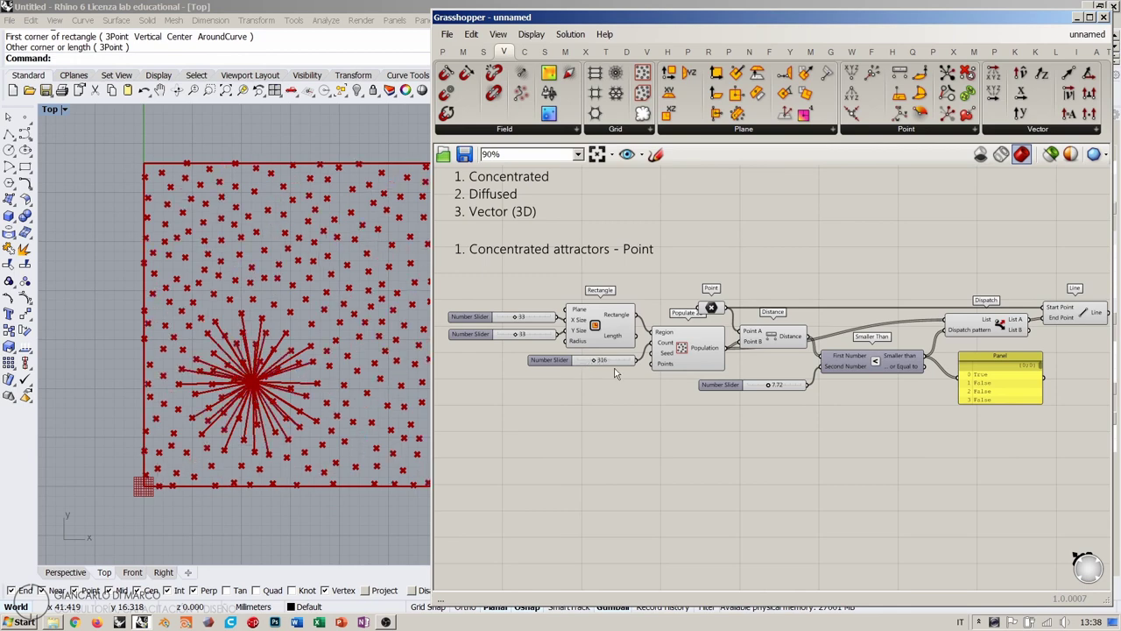
scroll(762, 386, "up", 4)
scroll(764, 422, "up", 1)
mouse_move(769, 405)
left_mouse_down()
mouse_move(788, 404)
mouse_move(751, 405)
left_mouse_up()
Move the referenced attractor point in the Top viewport closer to the rectangle's left edge.
right_click_drag(624, 401, 713, 460)
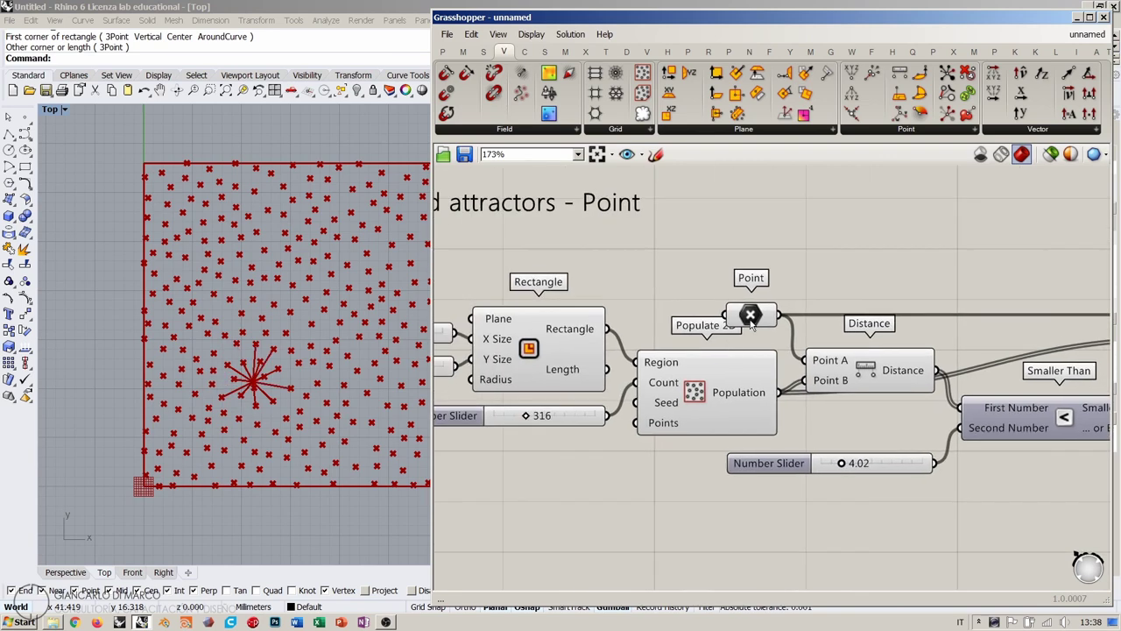
left_click(751, 314)
left_click_drag(278, 386, 224, 368)
scroll(768, 386, "down", 3)
right_click_drag(768, 387, 793, 393)
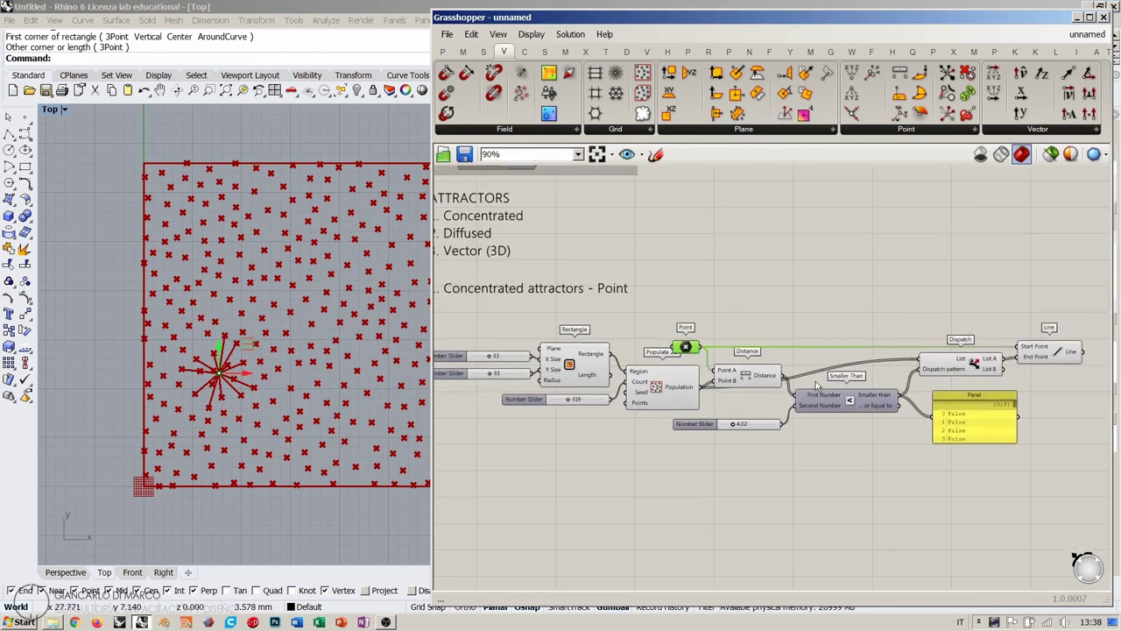
left_click(846, 448)
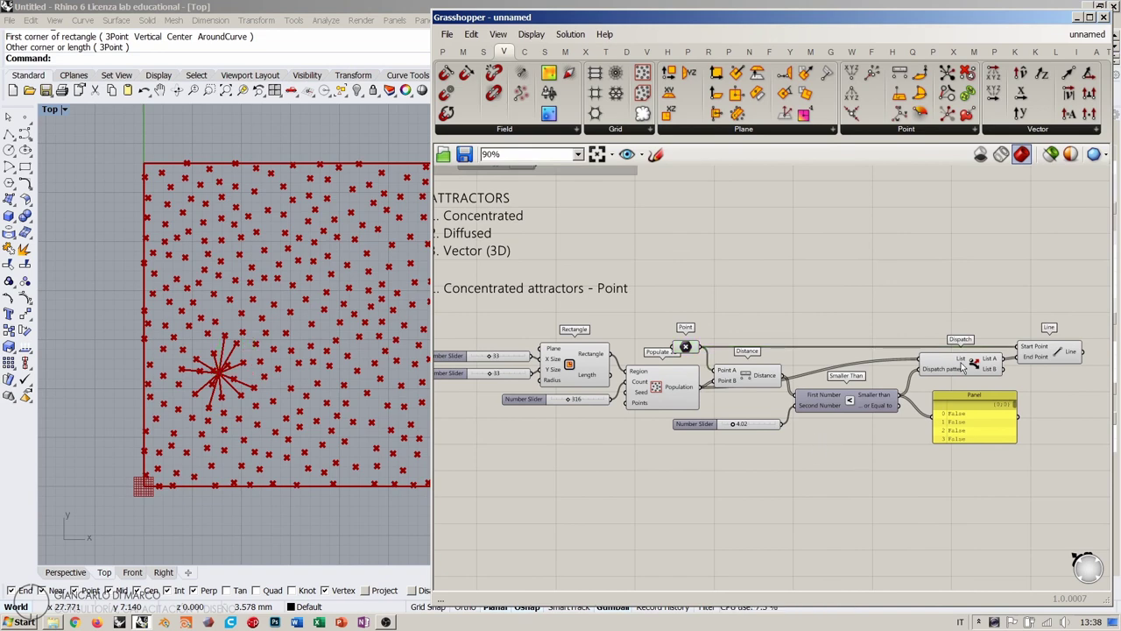
Delete the panel showing the Smaller Than results, align Dispatch beside Smaller Than and shift Line closer to it.
left_click_drag(962, 366, 965, 375)
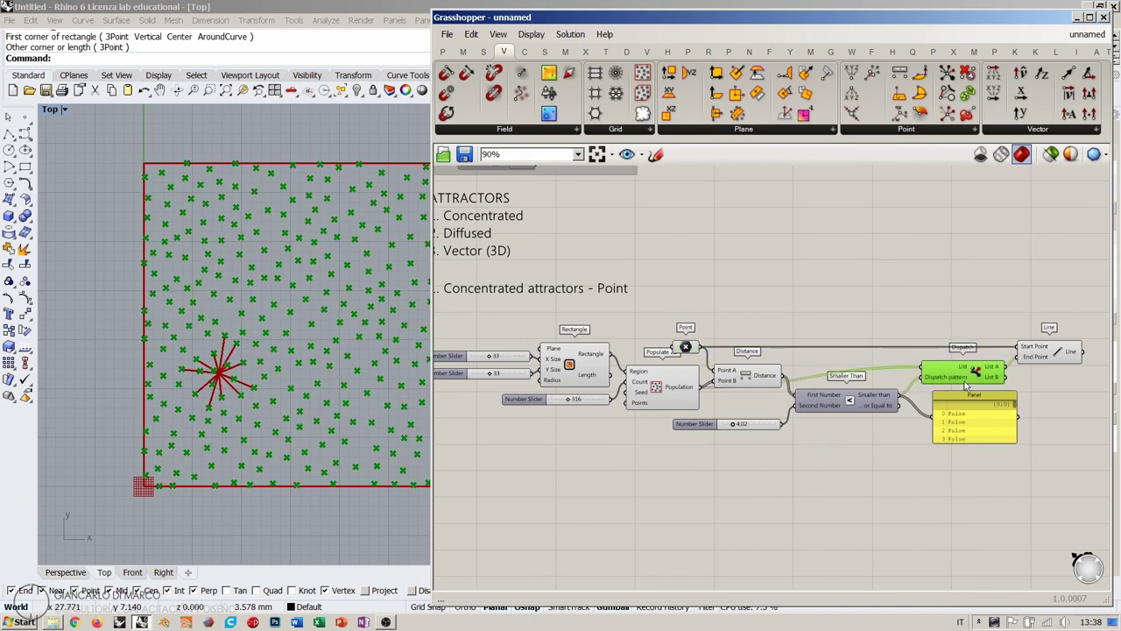
left_click_drag(967, 415, 955, 413)
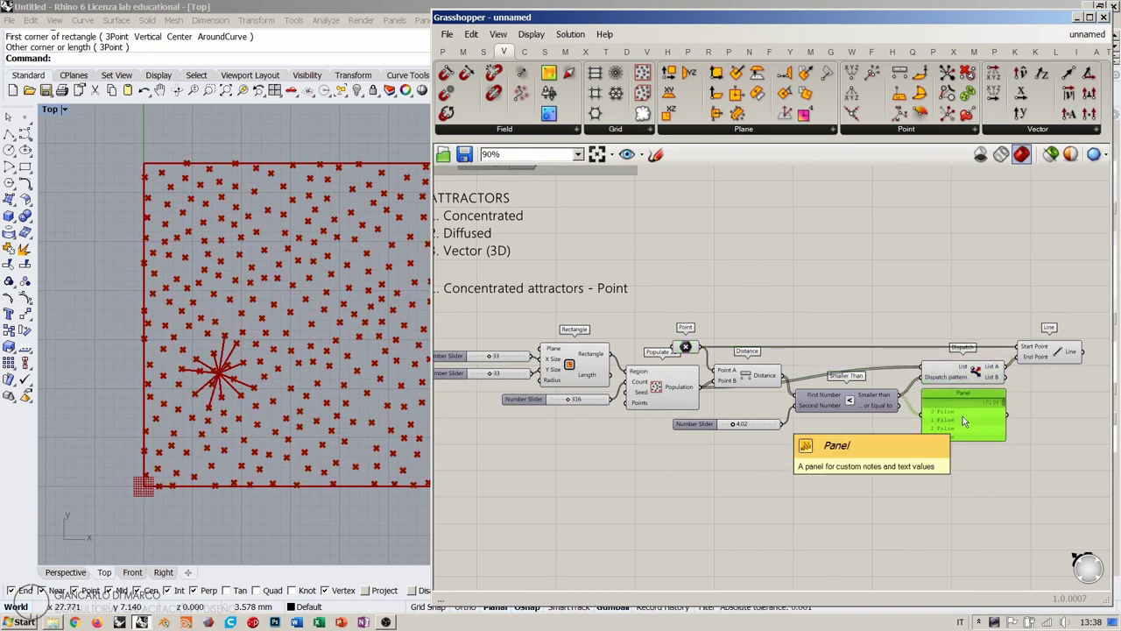
key("Delete")
left_click_drag(955, 374, 942, 391)
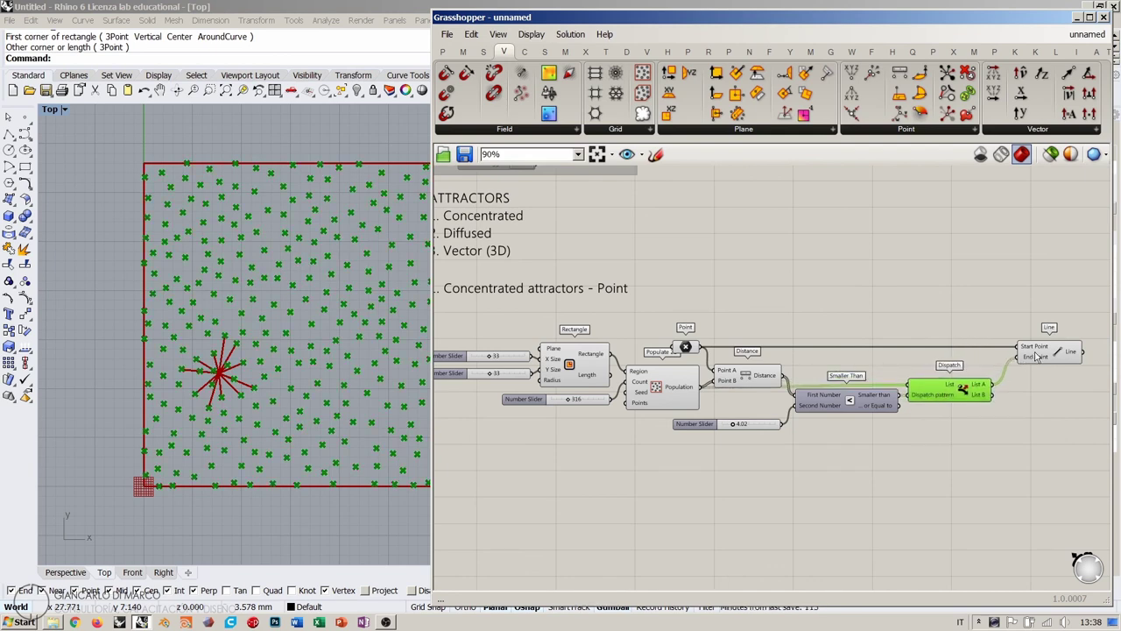
left_click_drag(1038, 356, 1029, 353)
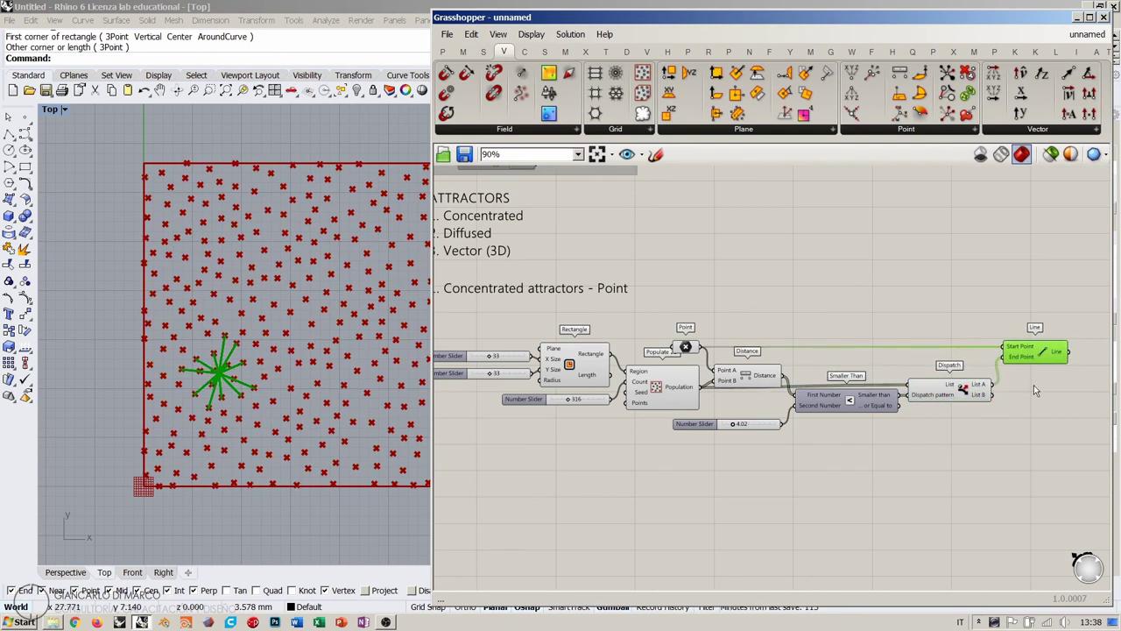
left_click(1034, 389)
Move the Point parameter and the Line component up together so Point clears the Populate 2D label.
right_click_drag(711, 346, 736, 352)
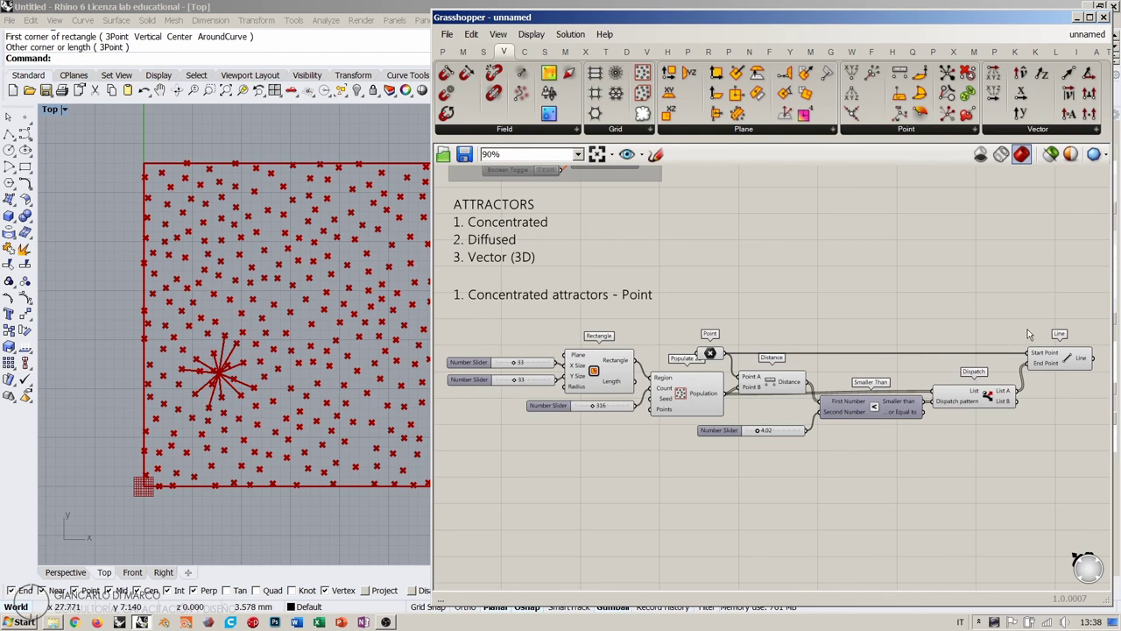
left_click_drag(998, 326, 716, 347)
left_click(775, 318)
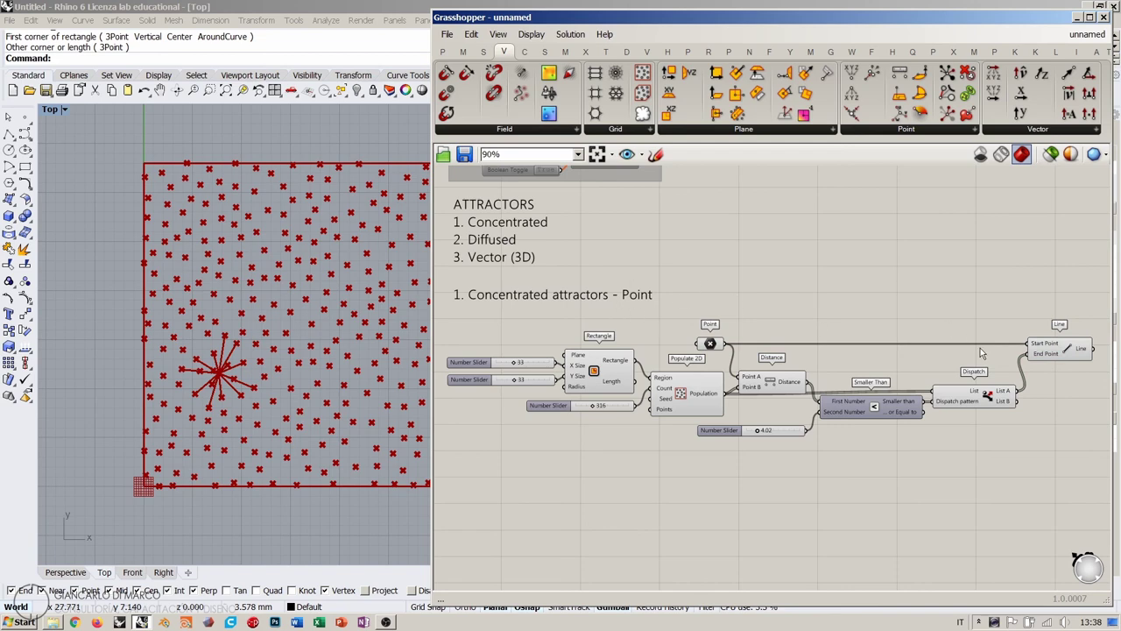
Move the entire attractor definition up as a block, closer beneath the "Concentrated attractors - Point" heading.
left_click_drag(1093, 333, 442, 465)
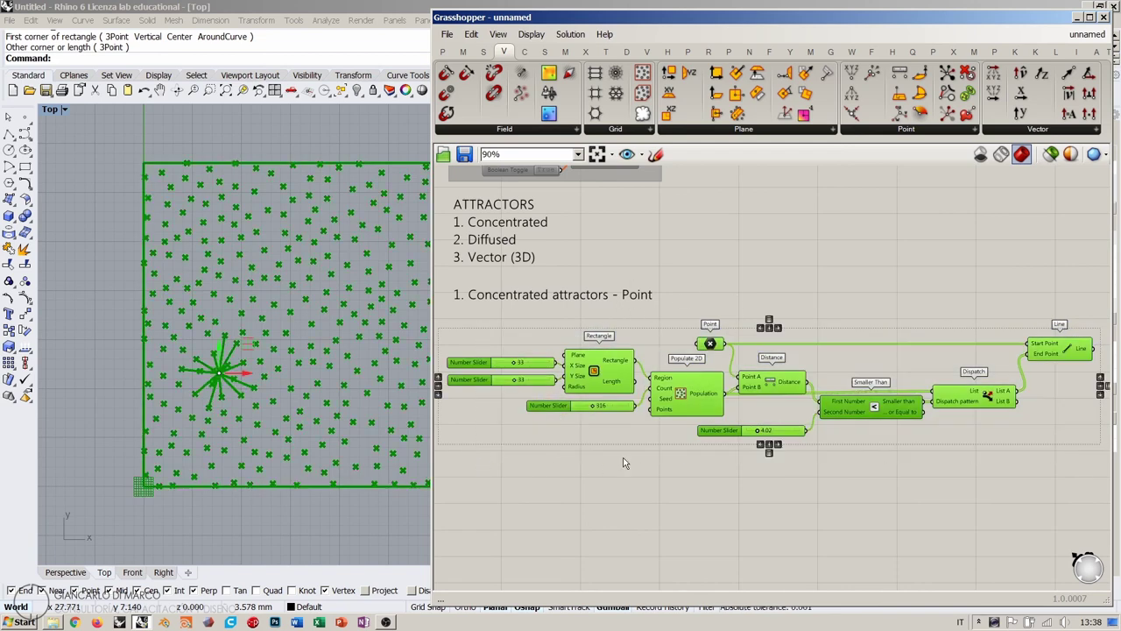
left_click_drag(602, 375, 611, 352)
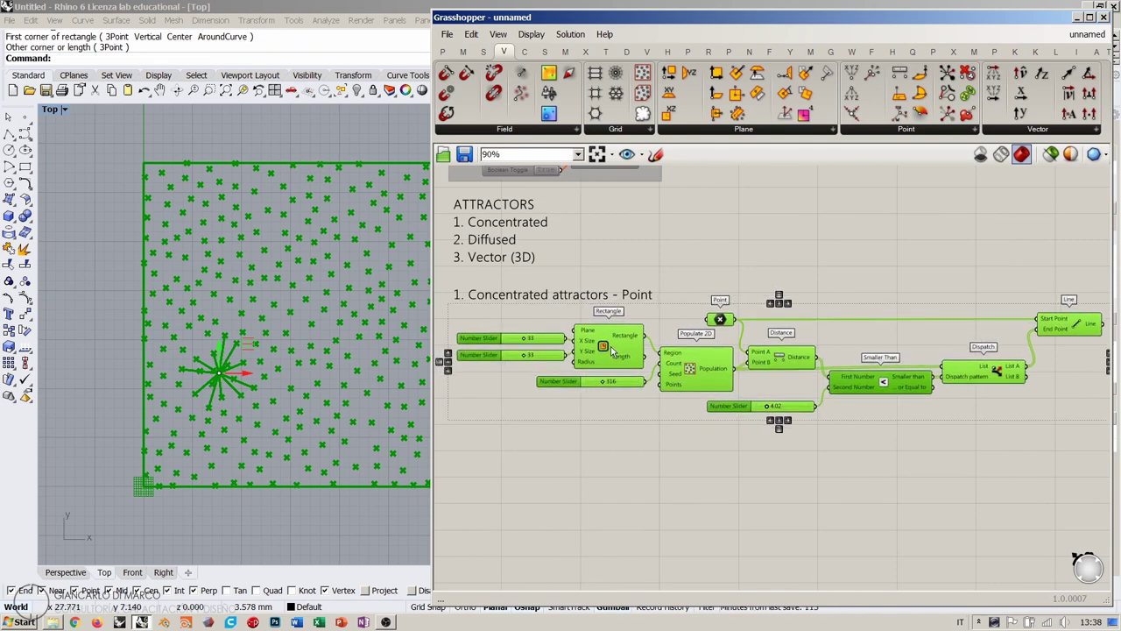
left_click(646, 443)
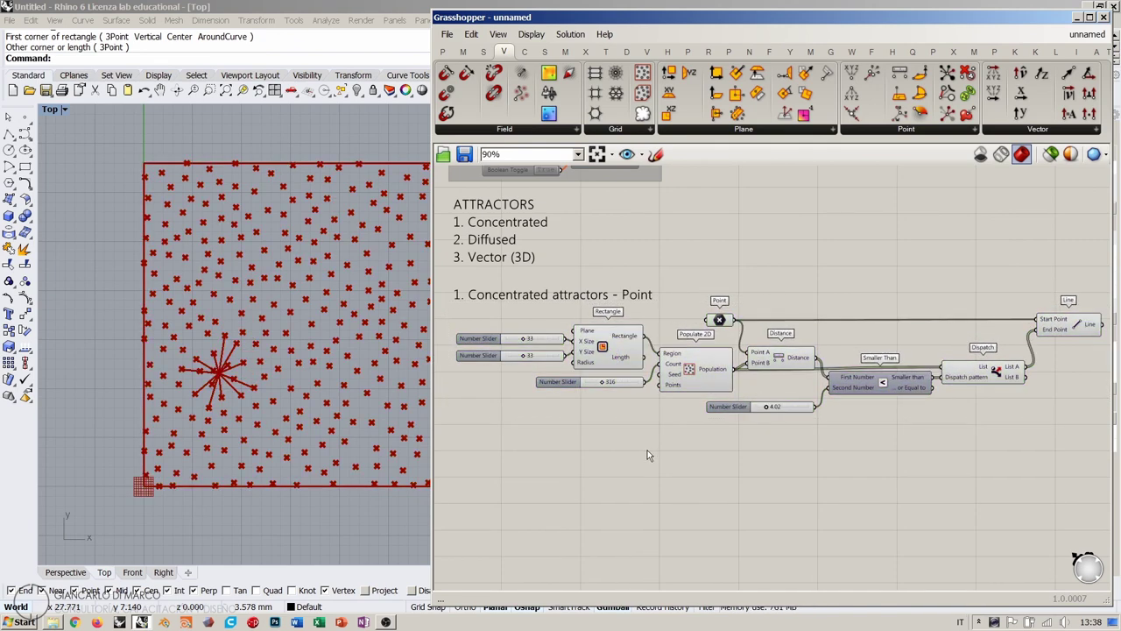
right_click_drag(715, 423, 700, 402)
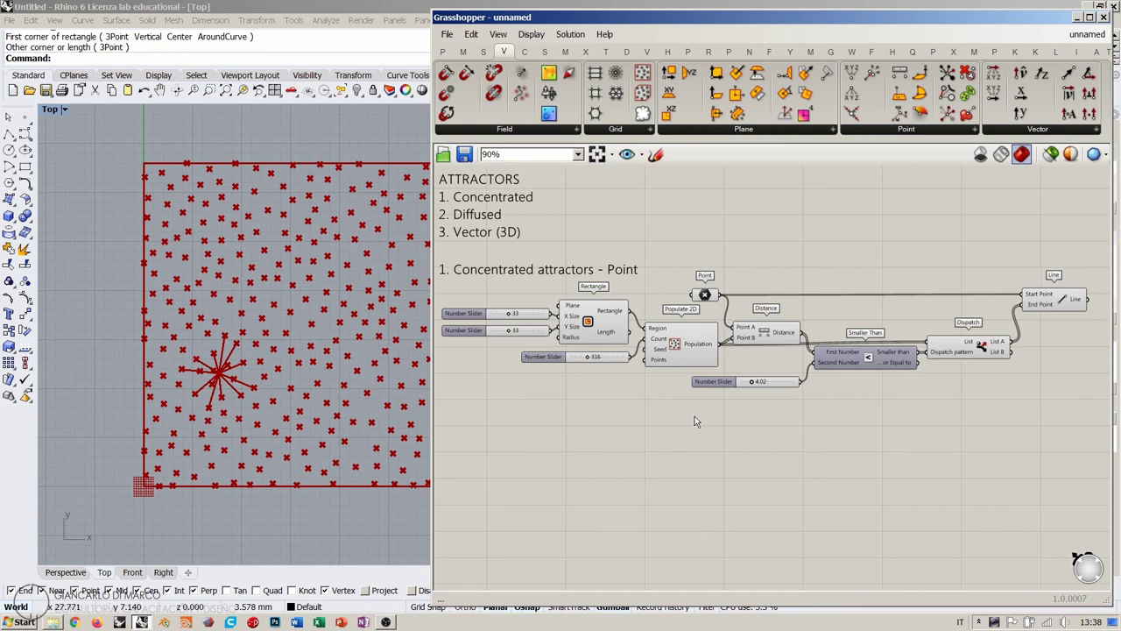
left_click(706, 296)
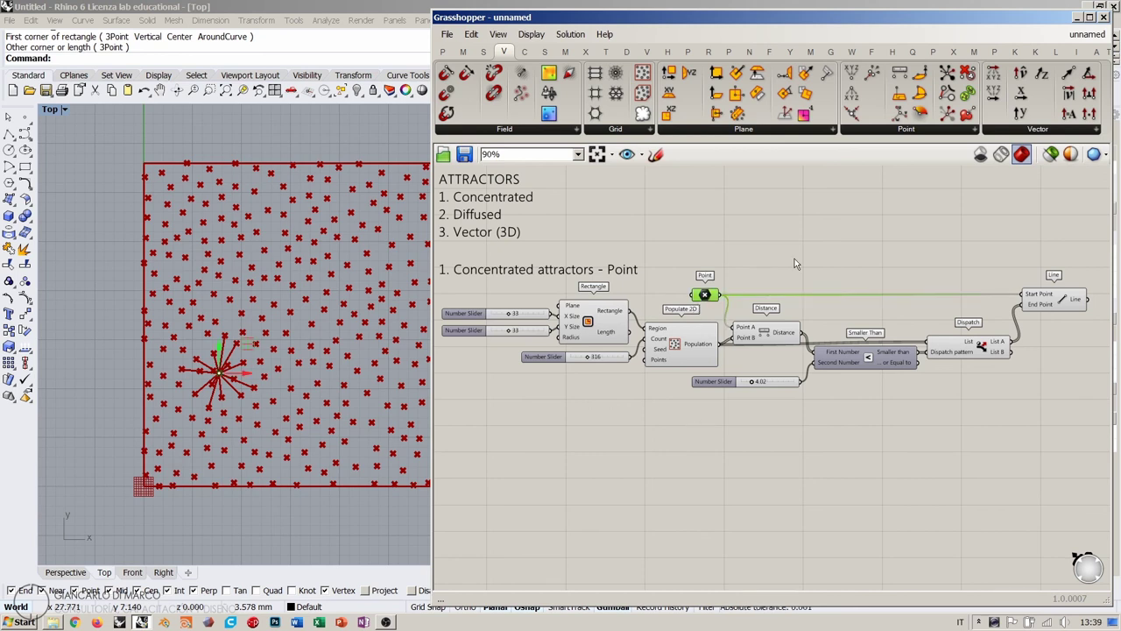
double_click(794, 258)
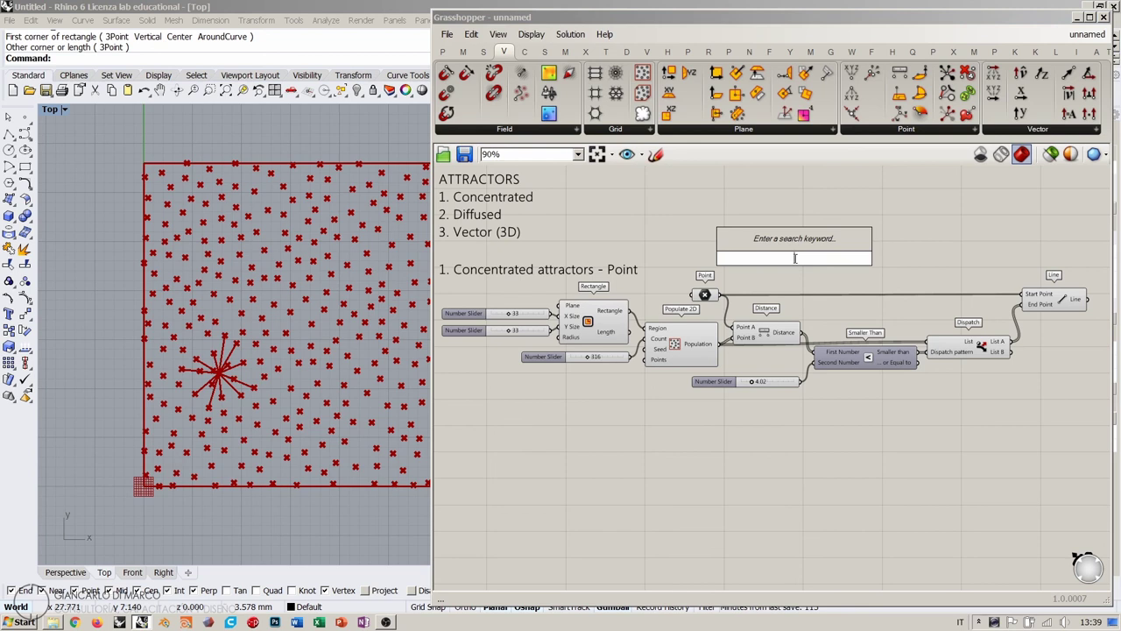
right_click_drag(737, 257, 749, 248)
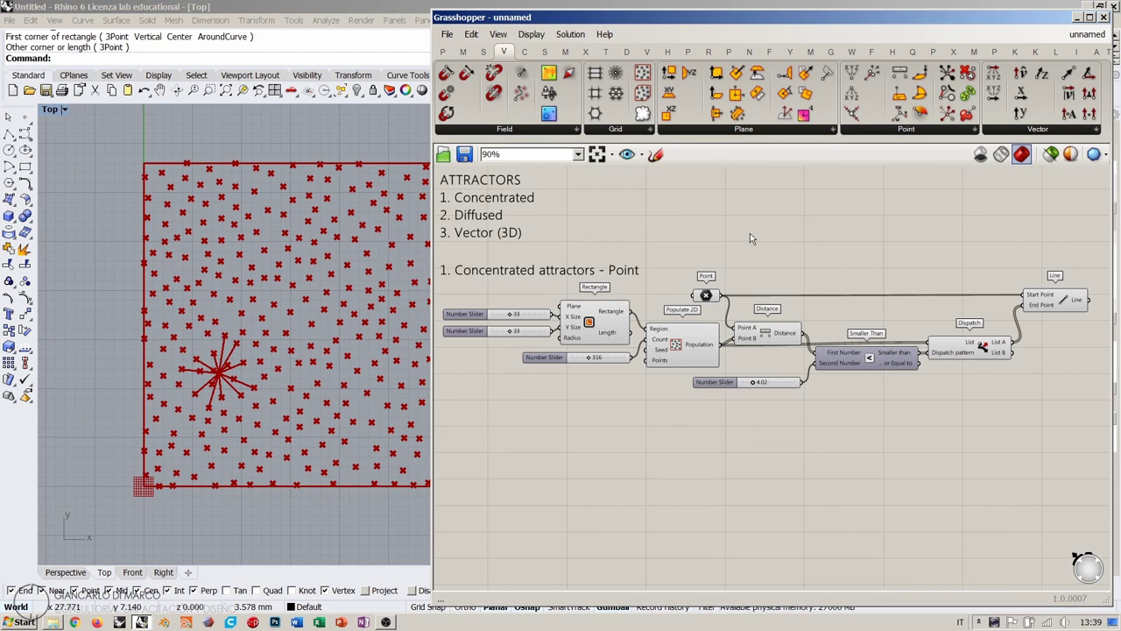